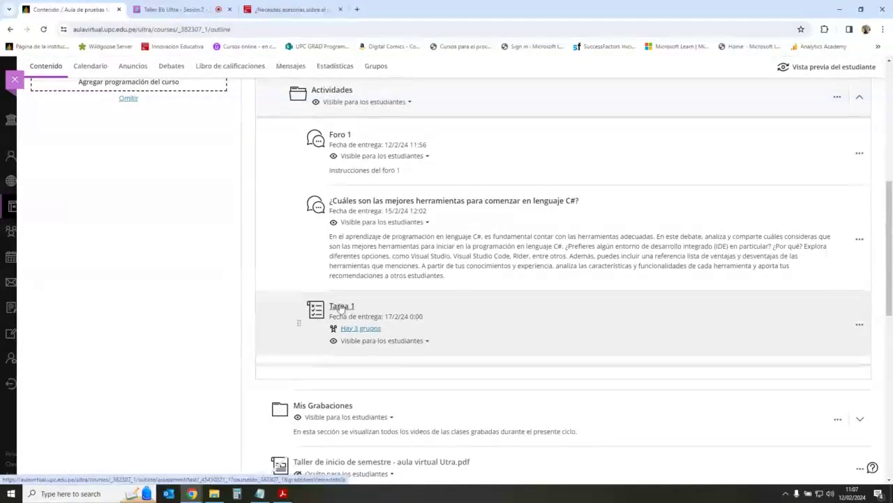
Step: Open Tarea 1 from the Actividades folder and show the members of Grupo 2 in its submissions
{"action": "left_click", "coordinate": [373, 332]}
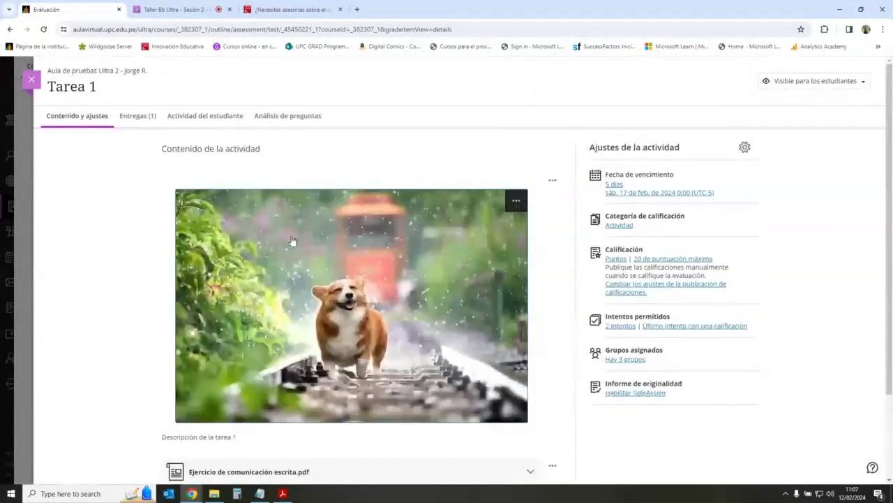
{"action": "scroll", "coordinate": [292, 240], "scroll_direction": "down", "scroll_amount": 1}
{"action": "scroll", "coordinate": [292, 241], "scroll_direction": "up", "scroll_amount": 1}
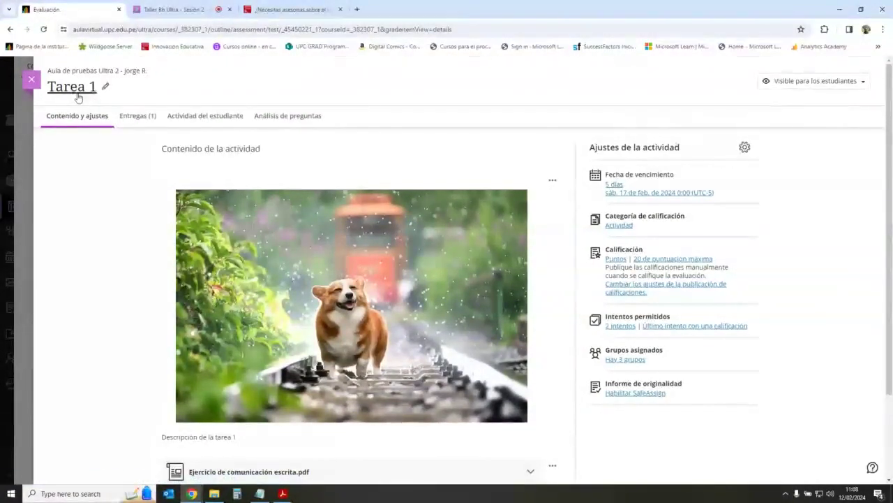
{"action": "left_click", "coordinate": [144, 119]}
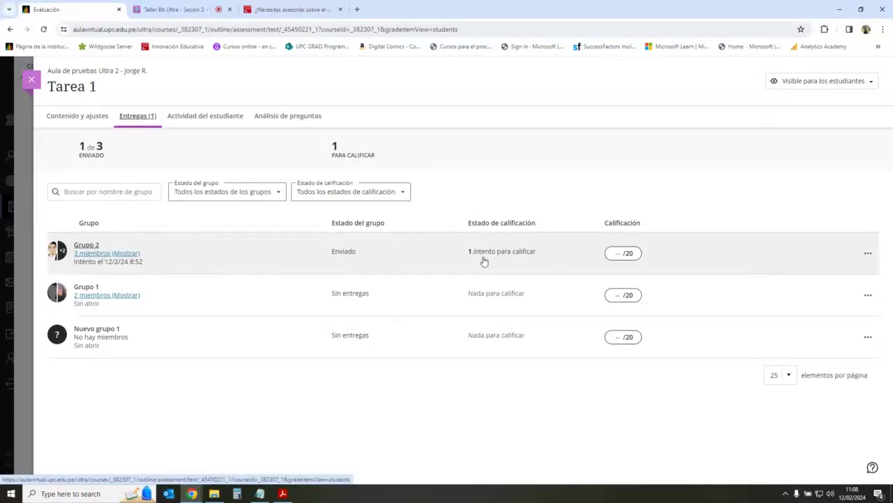
{"action": "left_click", "coordinate": [130, 254]}
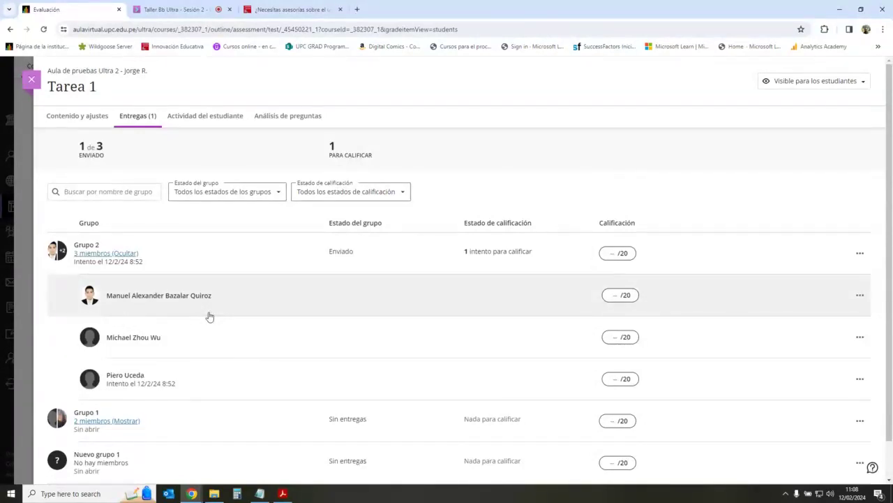
Step: View Grupo 2's submission for Tarea 1, return to the submissions list and hide the group's members
{"action": "left_click", "coordinate": [86, 245]}
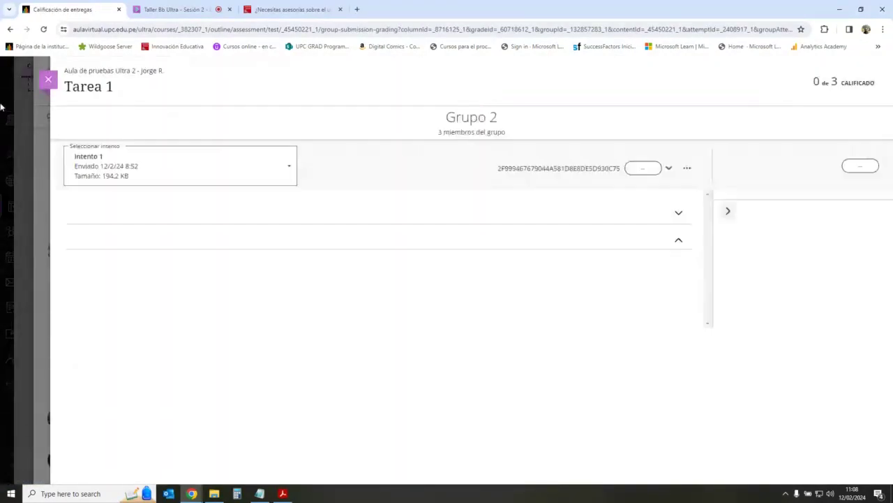
{"action": "left_click", "coordinate": [32, 79]}
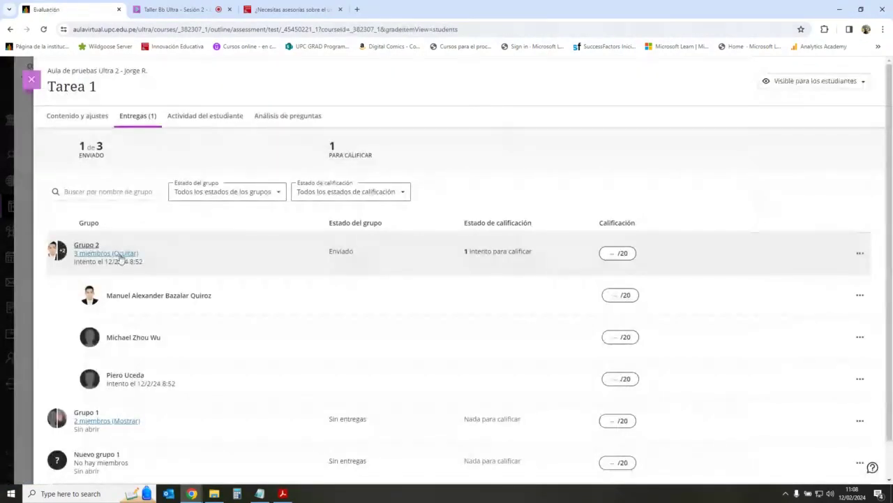
{"action": "left_click", "coordinate": [122, 253]}
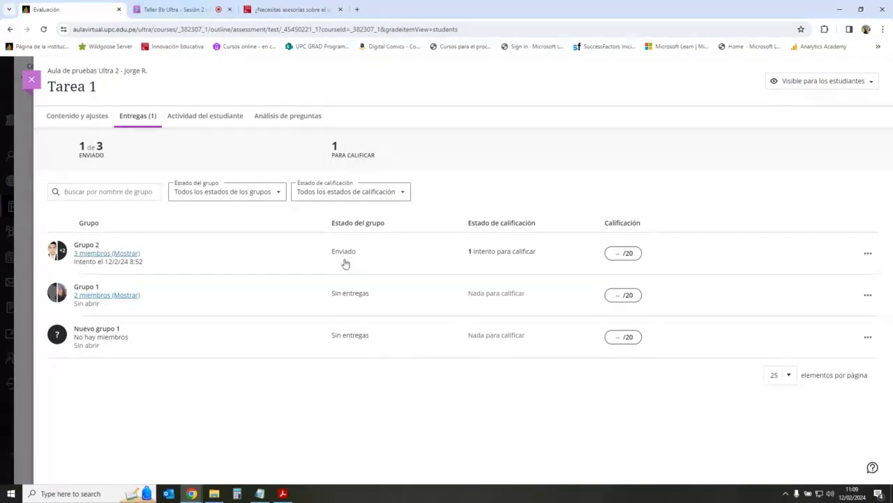
Step: Leave Tarea 1 and view the course gradebook in grid view and back in list view
{"action": "left_click", "coordinate": [77, 116]}
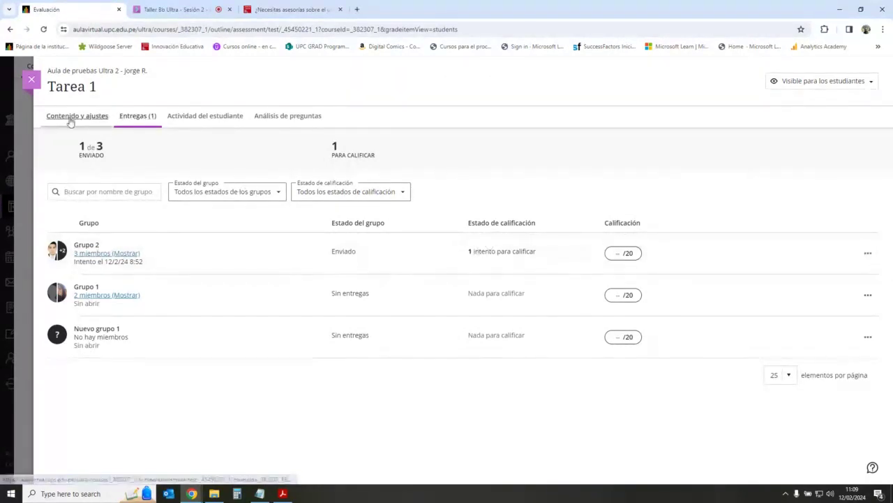
{"action": "left_click", "coordinate": [31, 79]}
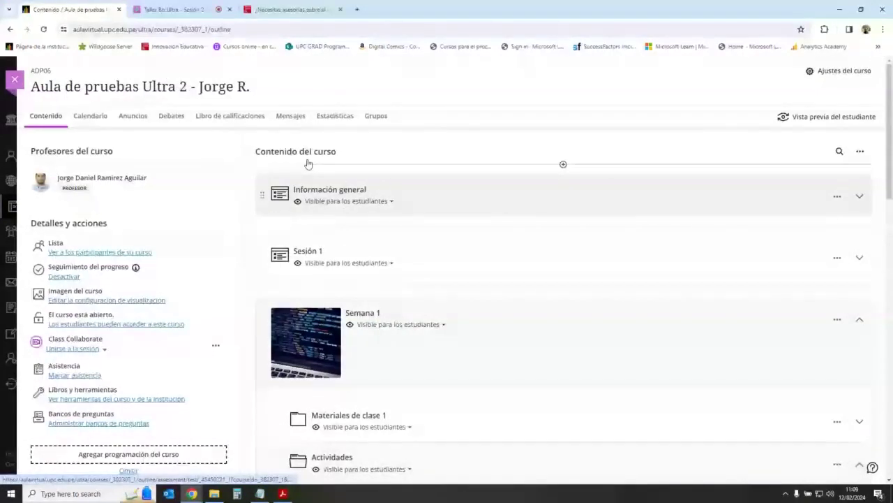
{"action": "left_click", "coordinate": [240, 119]}
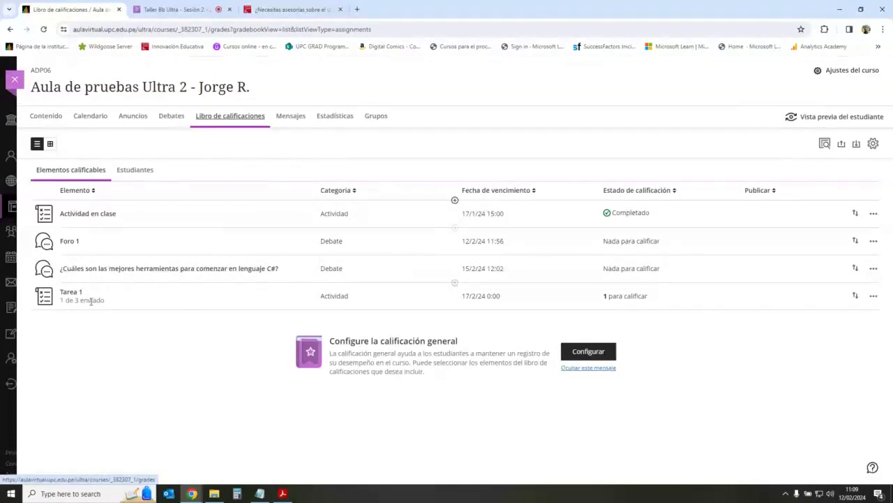
{"action": "left_click", "coordinate": [50, 144]}
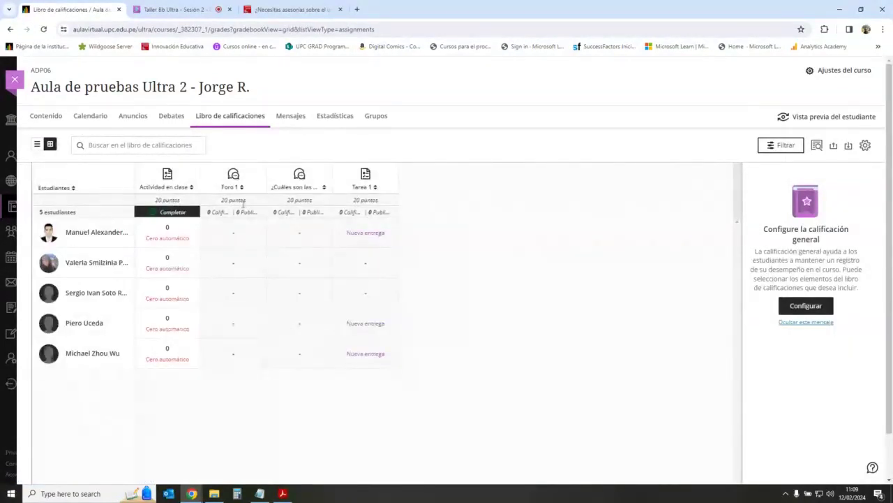
{"action": "left_click", "coordinate": [37, 145]}
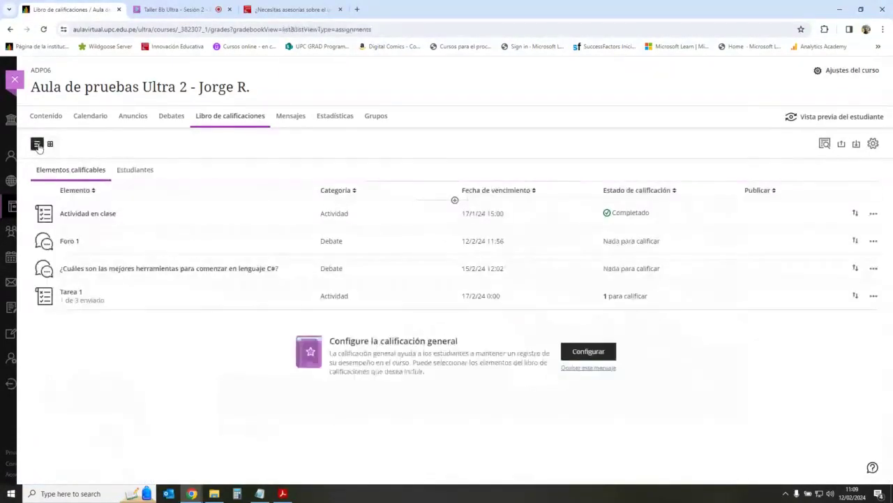
Step: Open Grupo 2's Tarea 1 submission from the gradebook and look over Ejercicio de comunicación escrita.pdf
{"action": "left_click", "coordinate": [70, 291]}
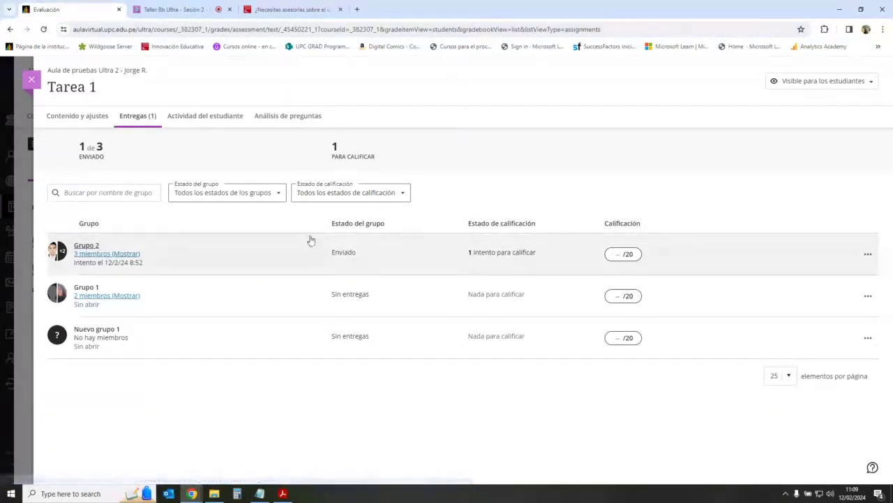
{"action": "left_click", "coordinate": [511, 256]}
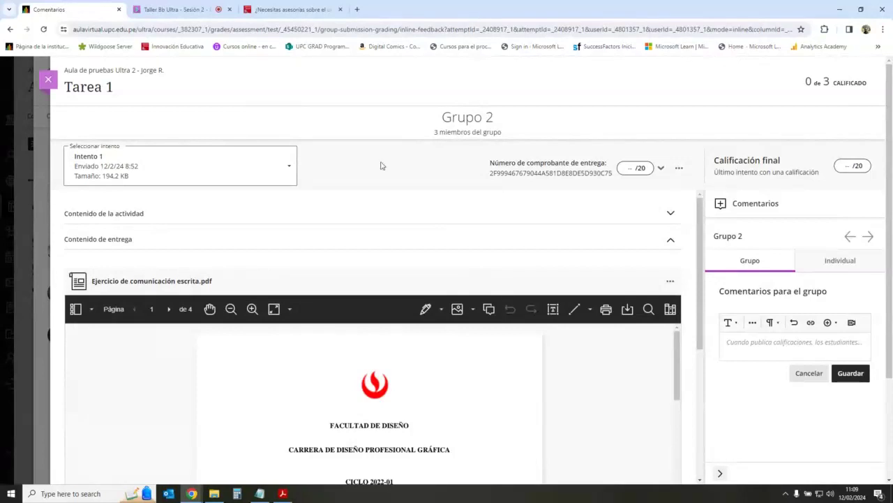
{"action": "scroll", "coordinate": [632, 266], "scroll_direction": "down", "scroll_amount": 3}
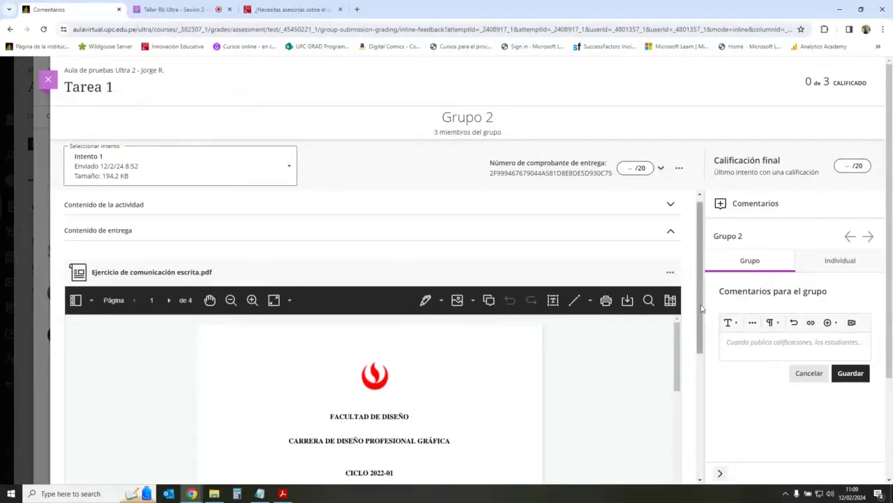
{"action": "scroll", "coordinate": [652, 270], "scroll_direction": "up", "scroll_amount": 3}
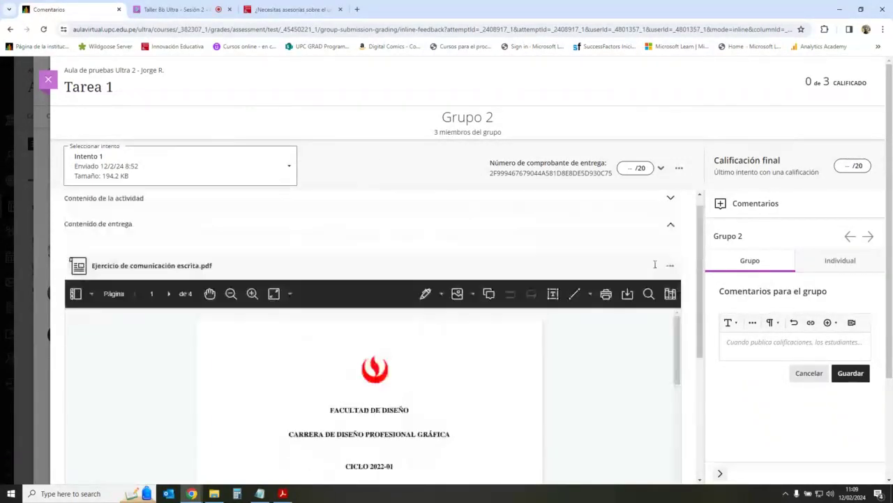
{"action": "scroll", "coordinate": [600, 254], "scroll_direction": "down", "scroll_amount": 2}
{"action": "scroll", "coordinate": [553, 241], "scroll_direction": "up", "scroll_amount": 2}
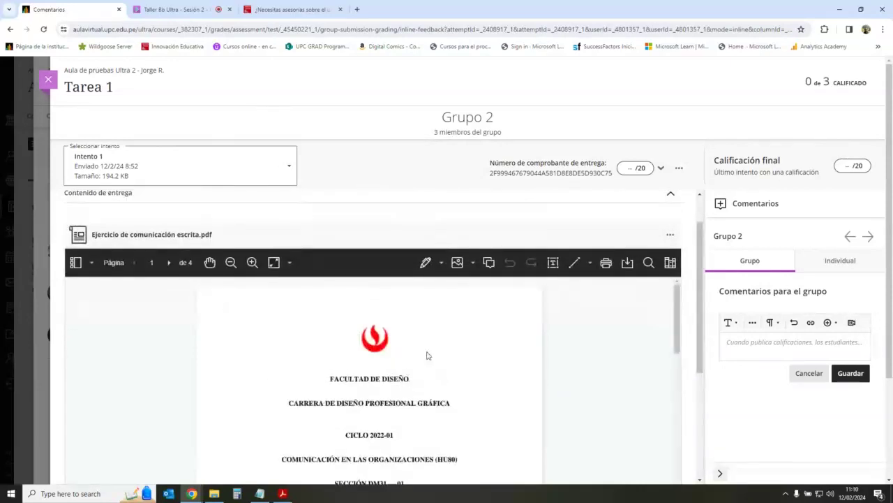
{"action": "scroll", "coordinate": [703, 273], "scroll_direction": "down", "scroll_amount": 1}
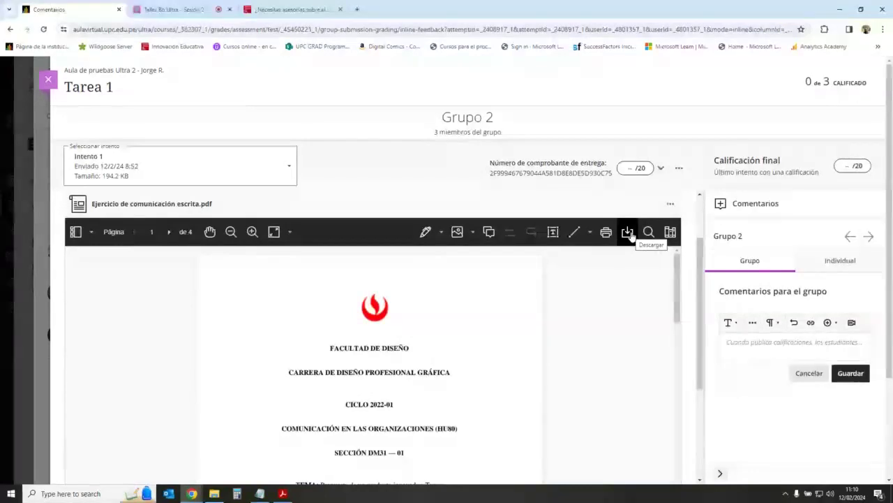
Step: Annotate the PDF in red freehand: underline FACULTAD DE DISEÑO and draw an arrow extending from CARRERA DE DISEÑO PROFESIONAL GRÁFICA
{"action": "left_click", "coordinate": [425, 231]}
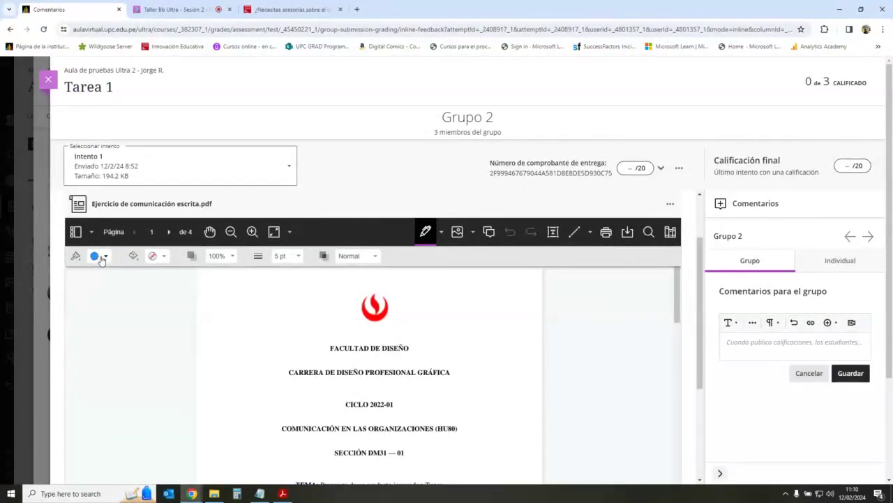
{"action": "left_click", "coordinate": [94, 257]}
{"action": "left_click", "coordinate": [107, 275]}
{"action": "mouse_move", "coordinate": [331, 352]}
{"action": "left_mouse_down"}
{"action": "mouse_move", "coordinate": [410, 358]}
{"action": "mouse_move", "coordinate": [428, 340]}
{"action": "left_mouse_up"}
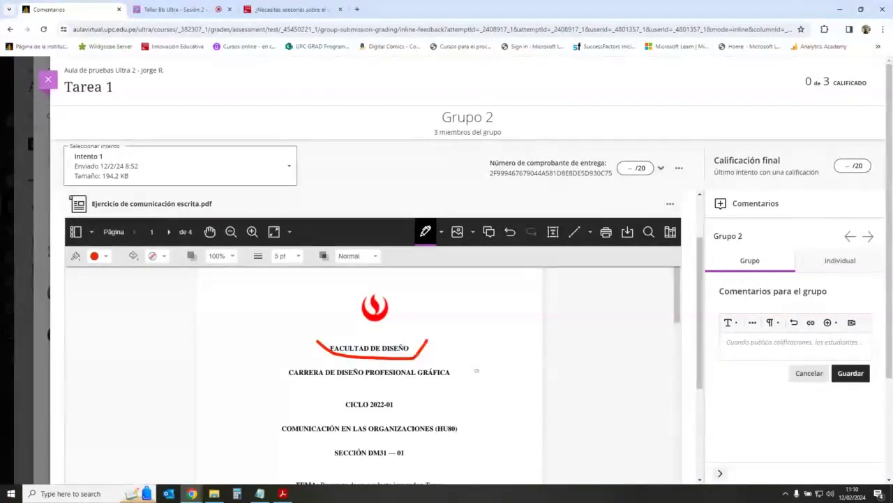
{"action": "mouse_move", "coordinate": [457, 365]}
{"action": "left_mouse_down"}
{"action": "mouse_move", "coordinate": [533, 351]}
{"action": "mouse_move", "coordinate": [538, 363]}
{"action": "left_mouse_up"}
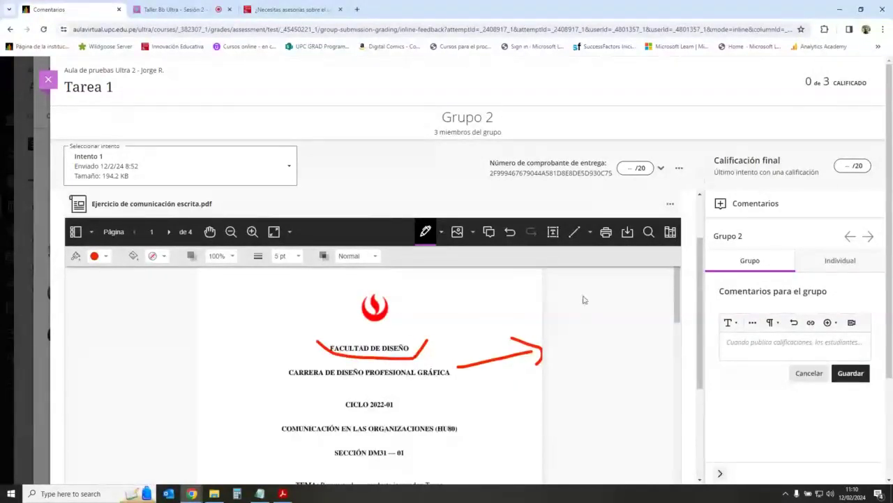
Step: Try the download option for the annotated Ejercicio de comunicación escrita.pdf
{"action": "left_click", "coordinate": [627, 232]}
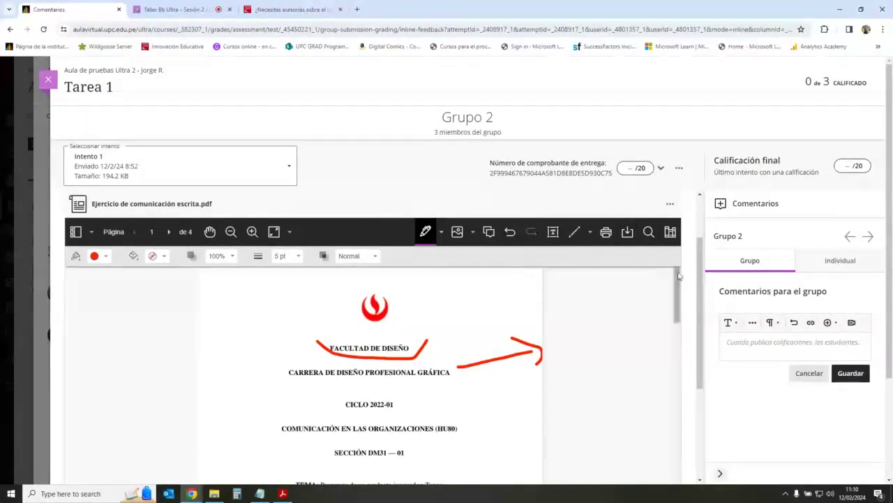
{"action": "scroll", "coordinate": [703, 235], "scroll_direction": "up", "scroll_amount": 1}
{"action": "scroll", "coordinate": [703, 235], "scroll_direction": "down", "scroll_amount": 1}
{"action": "scroll", "coordinate": [703, 235], "scroll_direction": "up", "scroll_amount": 1}
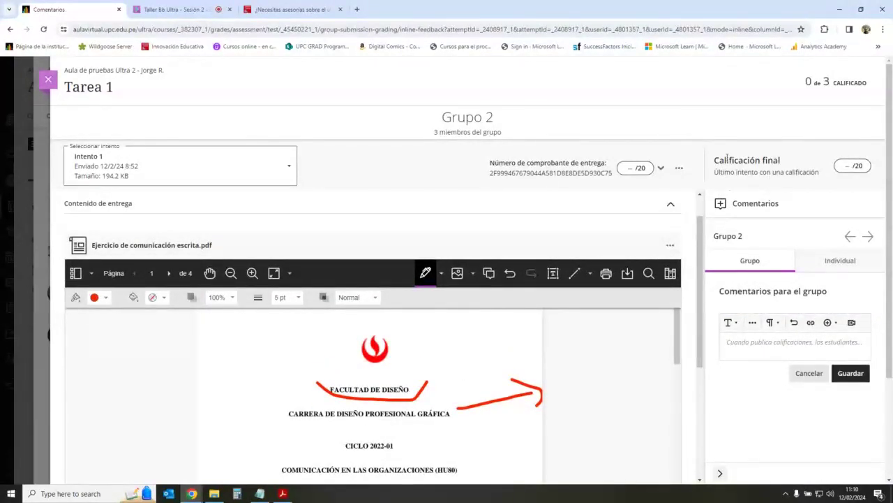
Step: Switch to the Collaborate session, read the messages in the Todos chat and return to Grupo 2's submission
{"action": "left_click", "coordinate": [173, 9]}
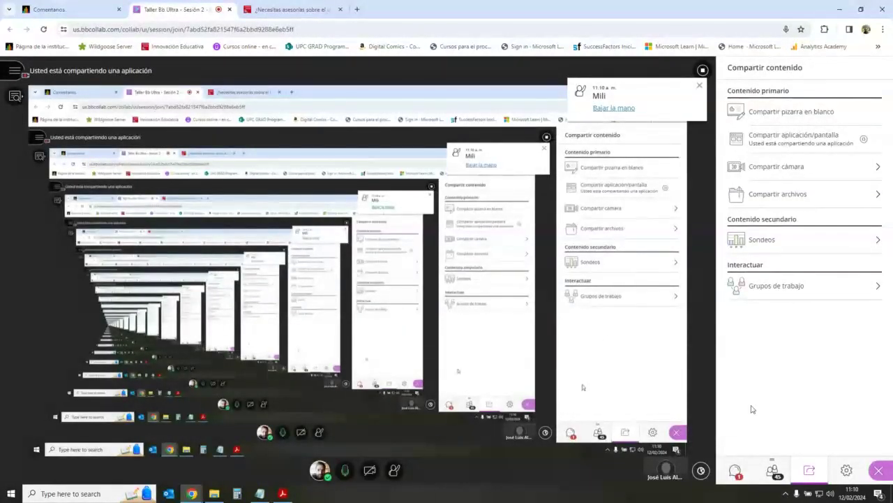
{"action": "left_click", "coordinate": [735, 472]}
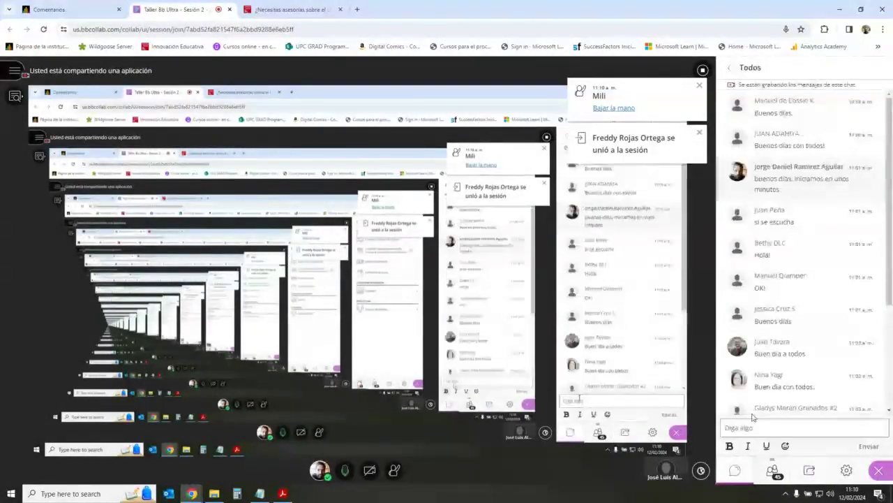
{"action": "left_click", "coordinate": [805, 427]}
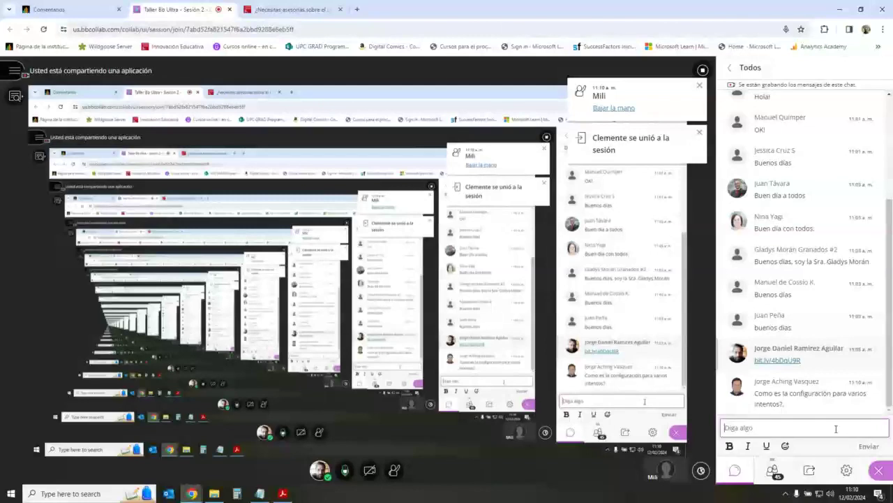
{"action": "left_click", "coordinate": [43, 9]}
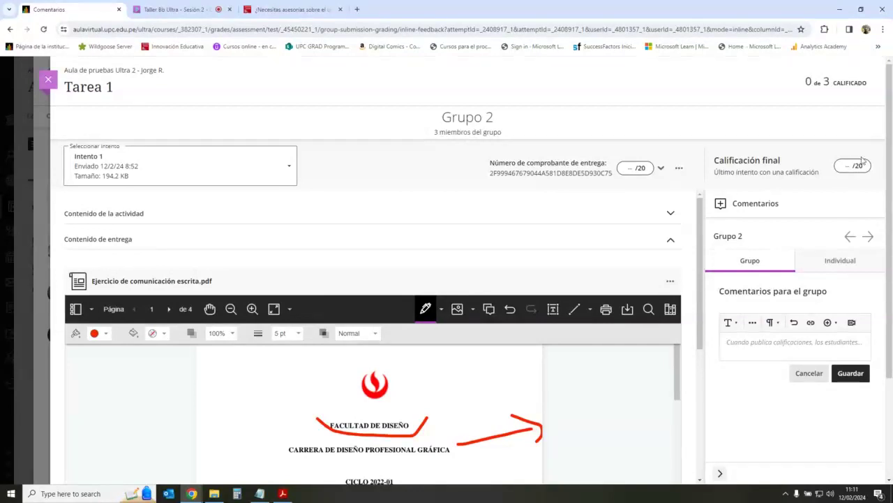
Step: Highlight the Calificación final label on Grupo 2's submission and recheck the question in the session chat
{"action": "left_click_drag", "start_coordinate": [719, 160], "coordinate": [792, 164]}
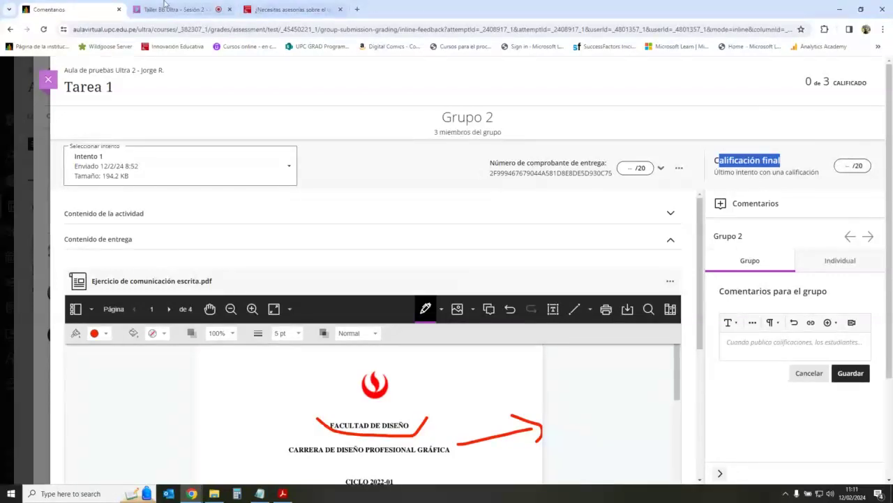
{"action": "left_click", "coordinate": [752, 195]}
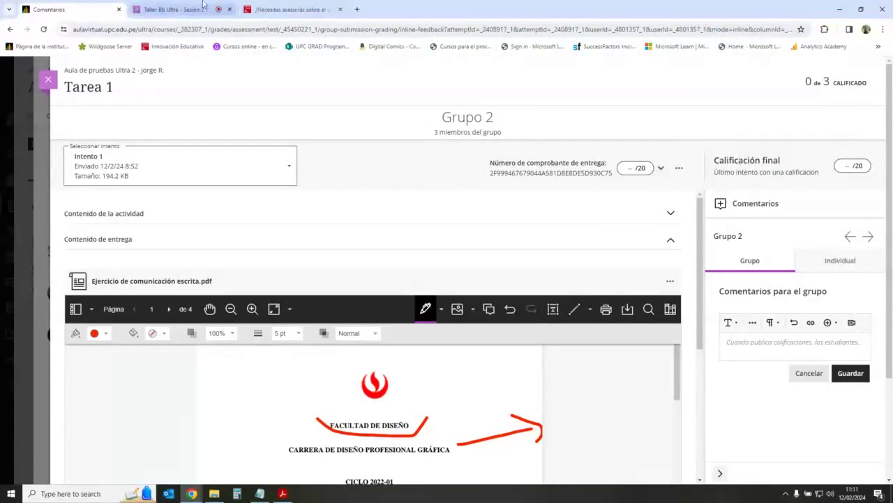
{"action": "key", "text": "ctrl+Tab"}
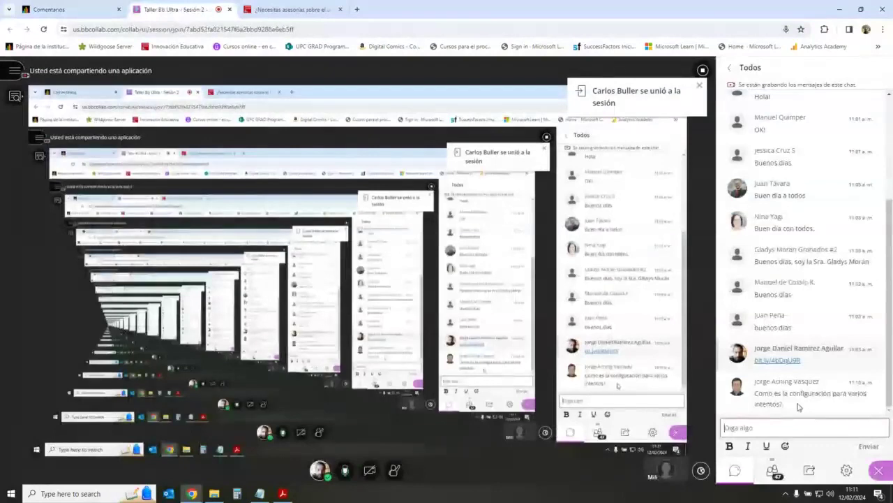
{"action": "key", "text": "ctrl+shift+Tab"}
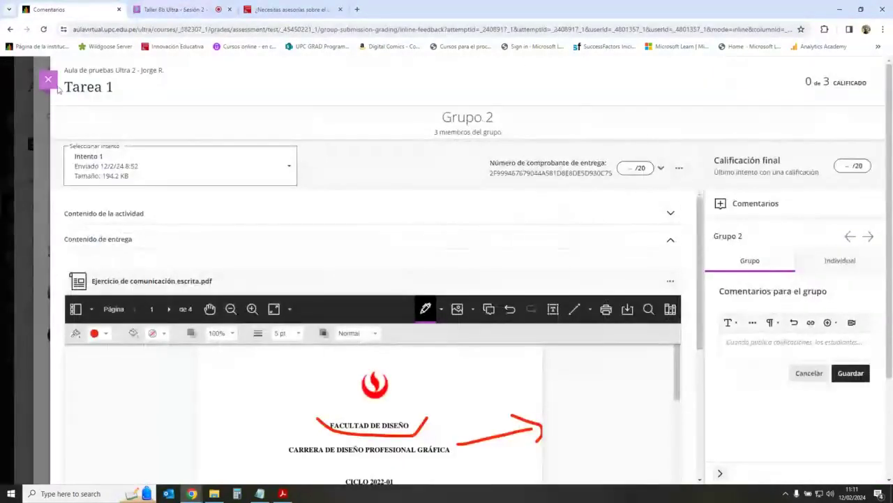
Step: Close Grupo 2's submission and open the activity settings of Tarea 1
{"action": "key", "text": "Escape"}
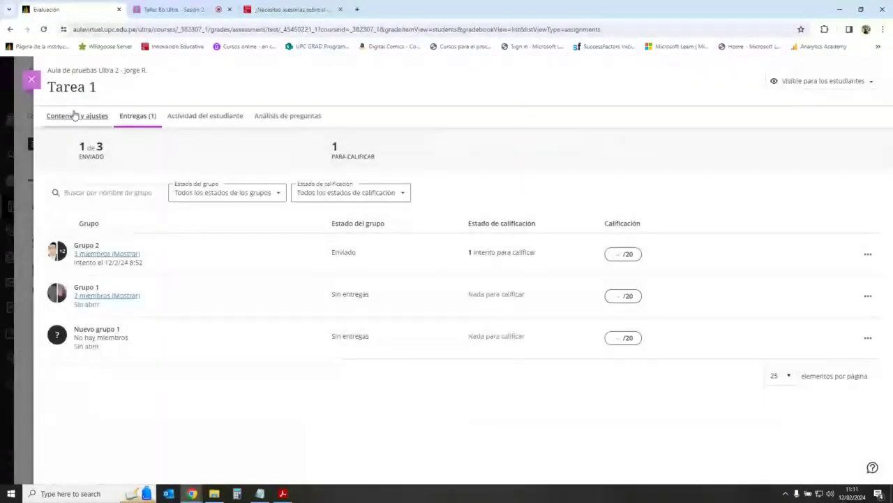
{"action": "left_click", "coordinate": [76, 115]}
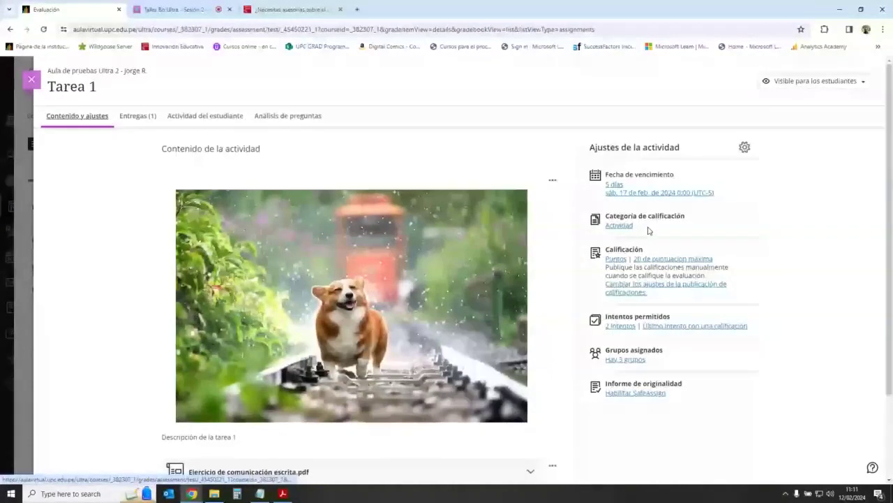
{"action": "left_click", "coordinate": [744, 147]}
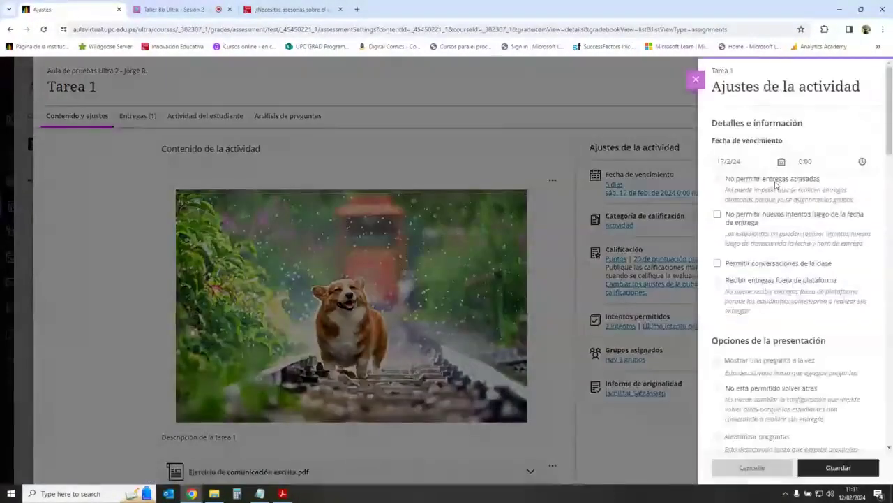
{"action": "left_click", "coordinate": [826, 267]}
{"action": "left_click", "coordinate": [827, 268]}
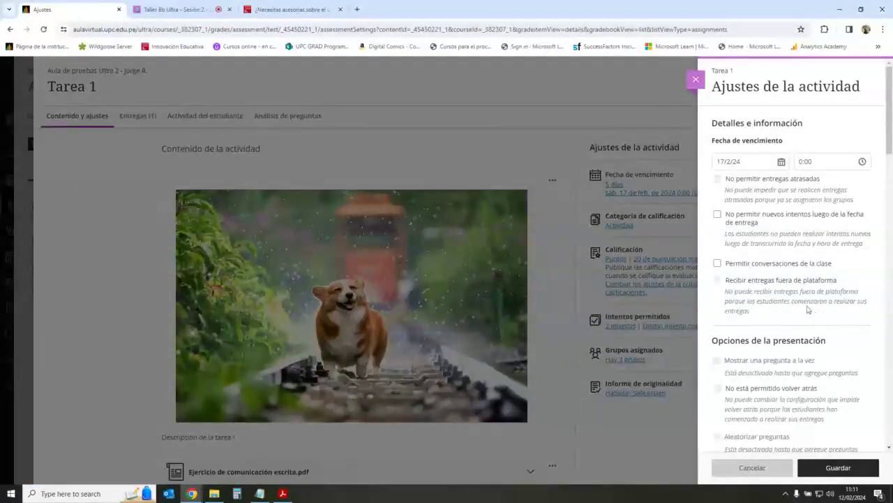
Step: Reopen the activity settings of Tarea 1 and highlight the Intentos permitidos label under Calificaciones y entregas
{"action": "scroll", "coordinate": [810, 312], "scroll_direction": "down", "scroll_amount": 5}
{"action": "scroll", "coordinate": [809, 312], "scroll_direction": "up", "scroll_amount": 5}
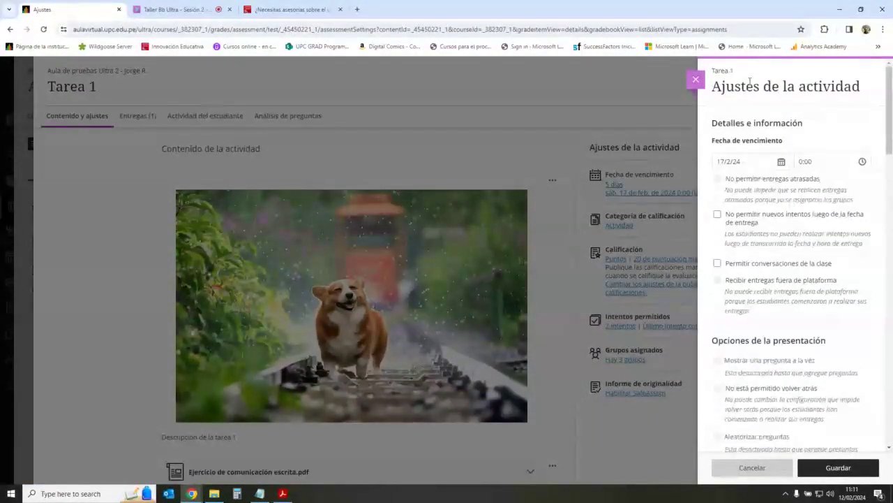
{"action": "left_click", "coordinate": [695, 80]}
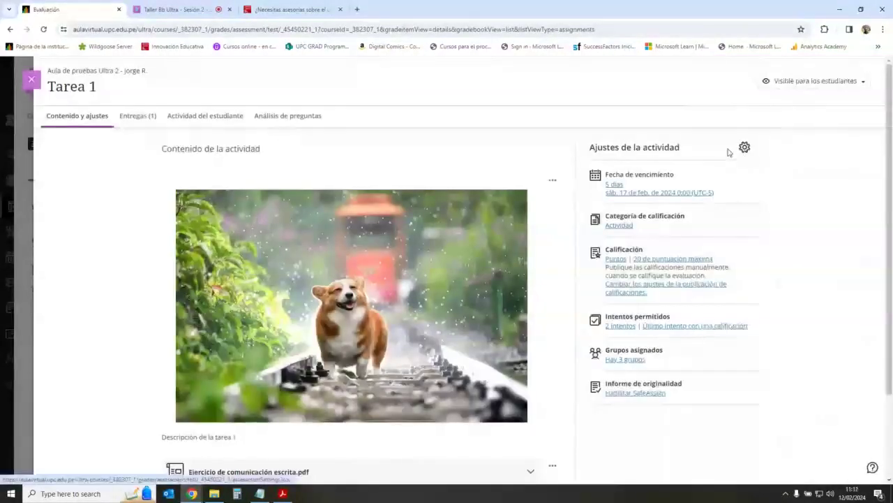
{"action": "left_click", "coordinate": [745, 148]}
{"action": "scroll", "coordinate": [824, 275], "scroll_direction": "down", "scroll_amount": 5}
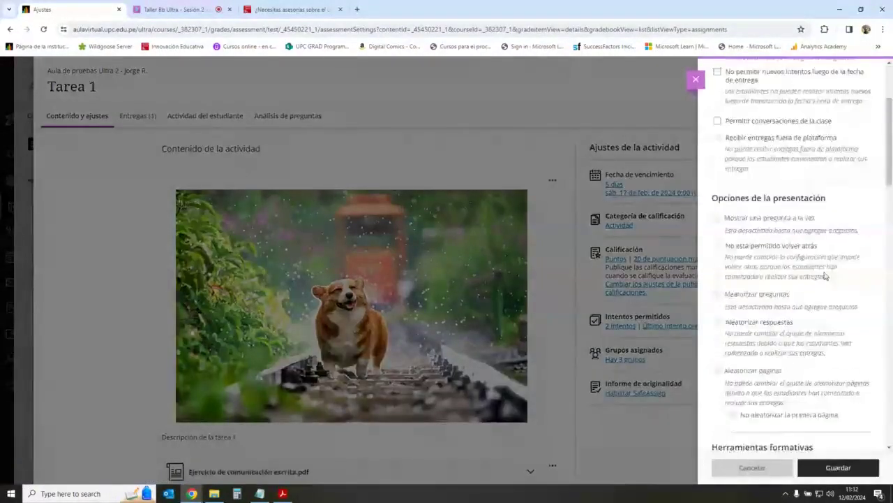
{"action": "scroll", "coordinate": [823, 275], "scroll_direction": "down", "scroll_amount": 3}
{"action": "scroll", "coordinate": [740, 265], "scroll_direction": "up", "scroll_amount": 1}
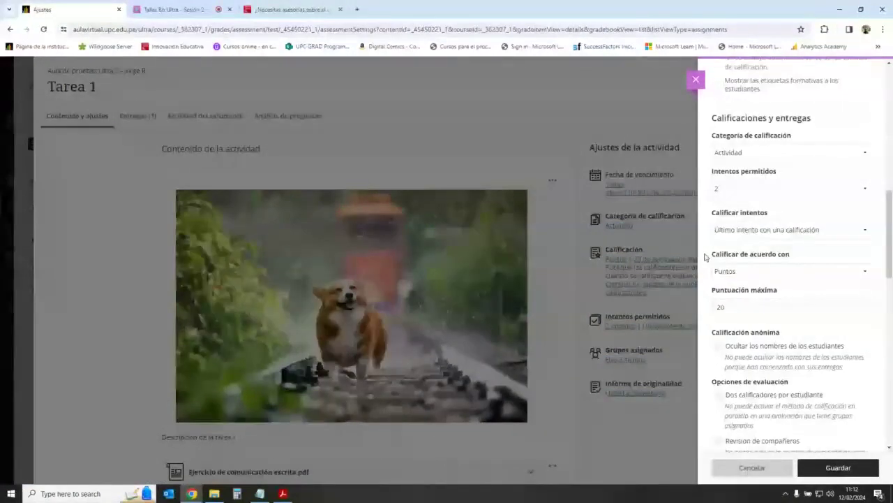
{"action": "left_click_drag", "start_coordinate": [726, 176], "coordinate": [809, 193]}
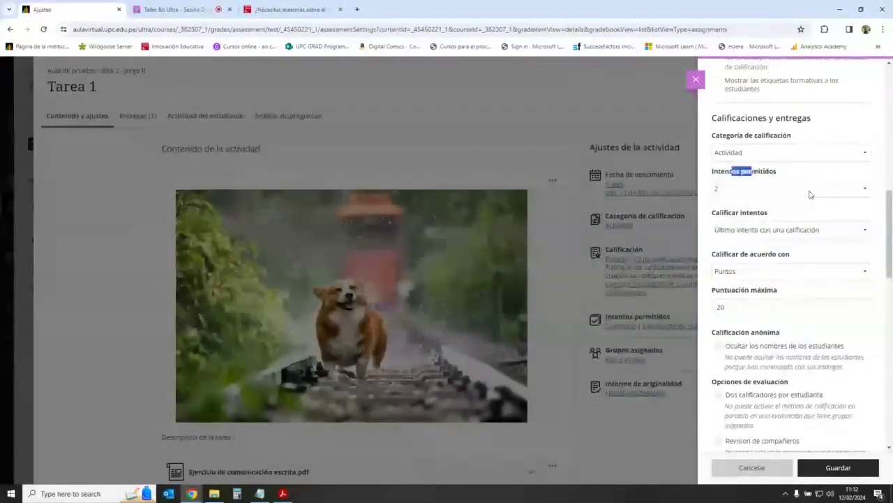
Step: Select 2 as the number of allowed attempts for Tarea 1 and save the activity settings
{"action": "left_click", "coordinate": [795, 189]}
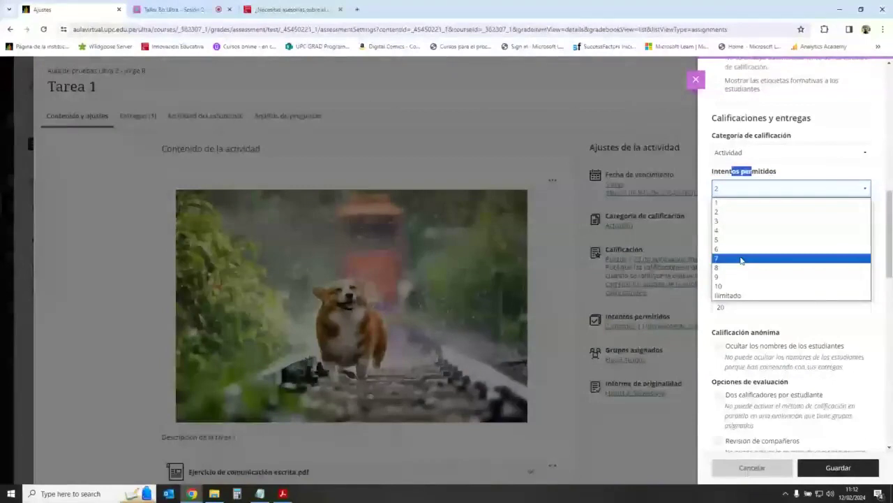
{"action": "left_click", "coordinate": [767, 211]}
{"action": "left_click", "coordinate": [877, 170]}
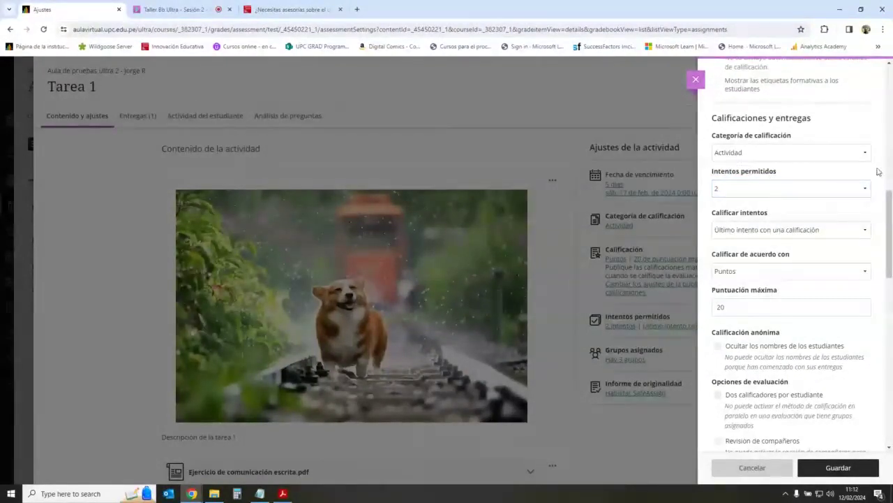
{"action": "left_click", "coordinate": [781, 190]}
{"action": "left_click", "coordinate": [732, 194]}
{"action": "left_click", "coordinate": [764, 193]}
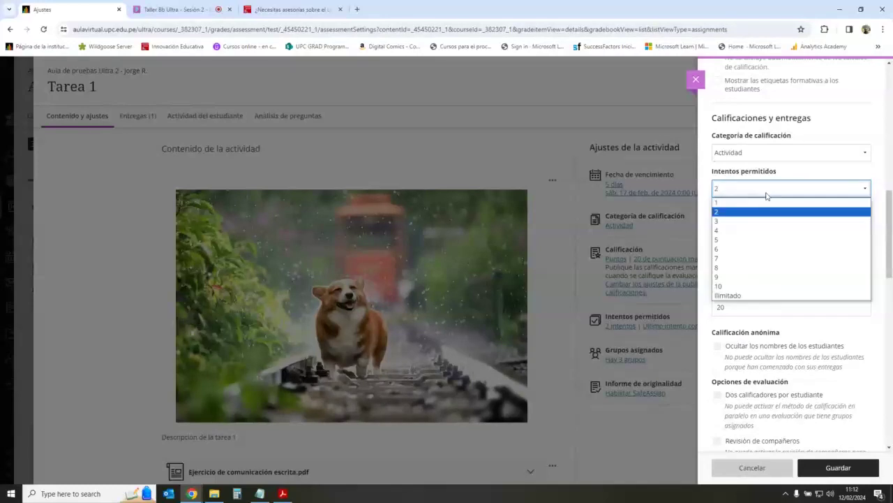
{"action": "left_click", "coordinate": [730, 211]}
{"action": "left_click", "coordinate": [762, 188]}
{"action": "left_click", "coordinate": [740, 212]}
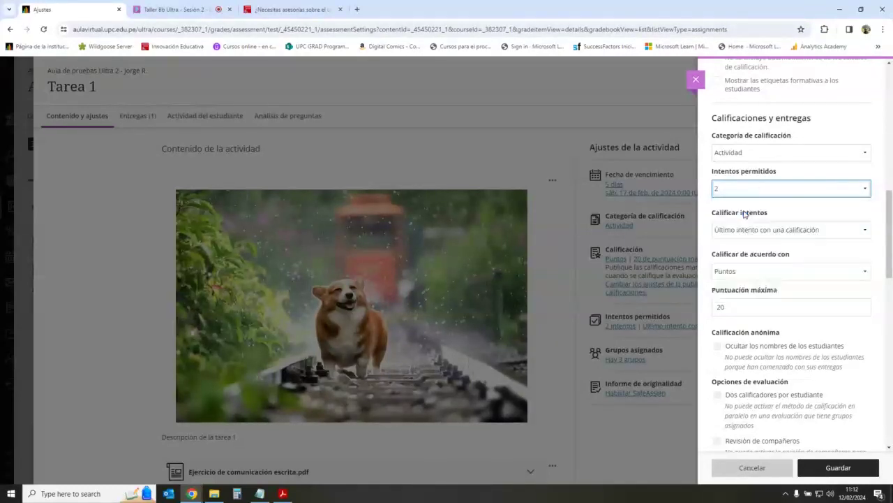
{"action": "left_click", "coordinate": [753, 195]}
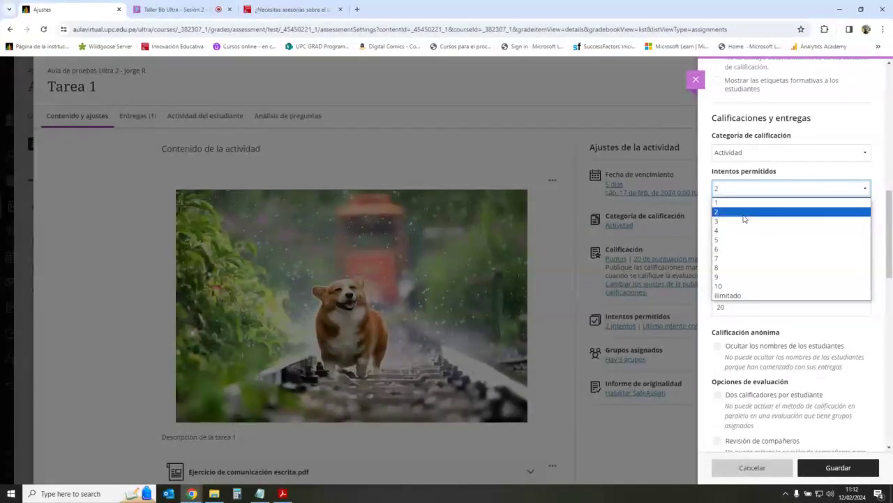
{"action": "left_click", "coordinate": [742, 212]}
{"action": "left_click", "coordinate": [746, 196]}
{"action": "left_click", "coordinate": [745, 211]}
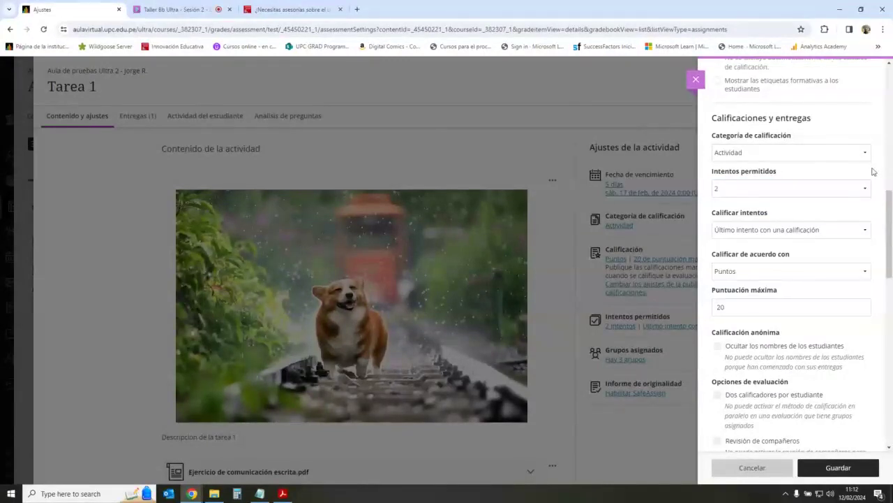
{"action": "left_click", "coordinate": [834, 468]}
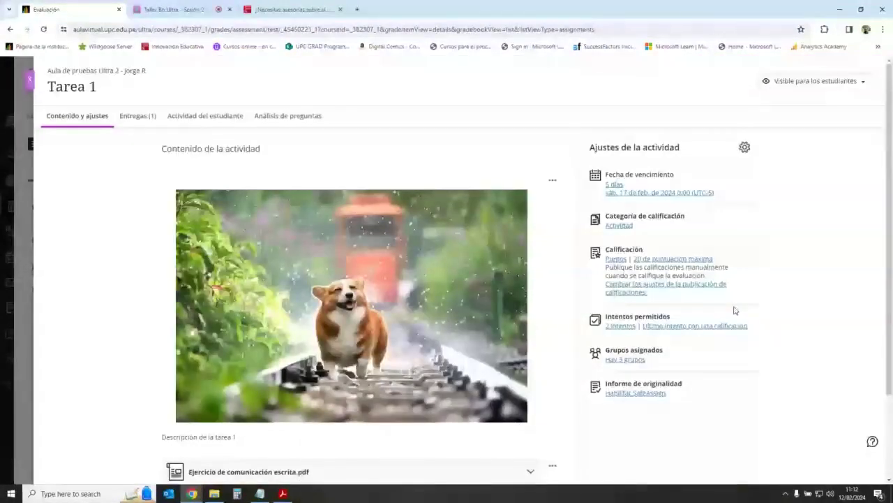
{"action": "left_click", "coordinate": [176, 5]}
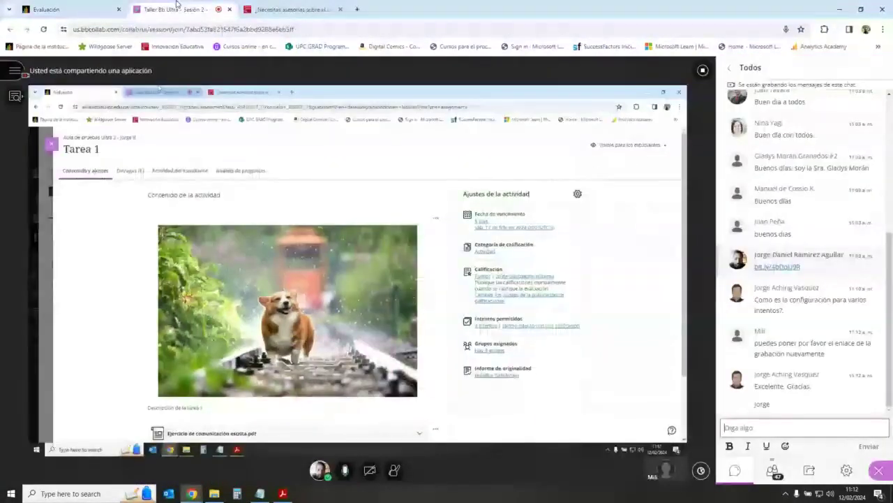
{"action": "key", "text": "alt+Tab"}
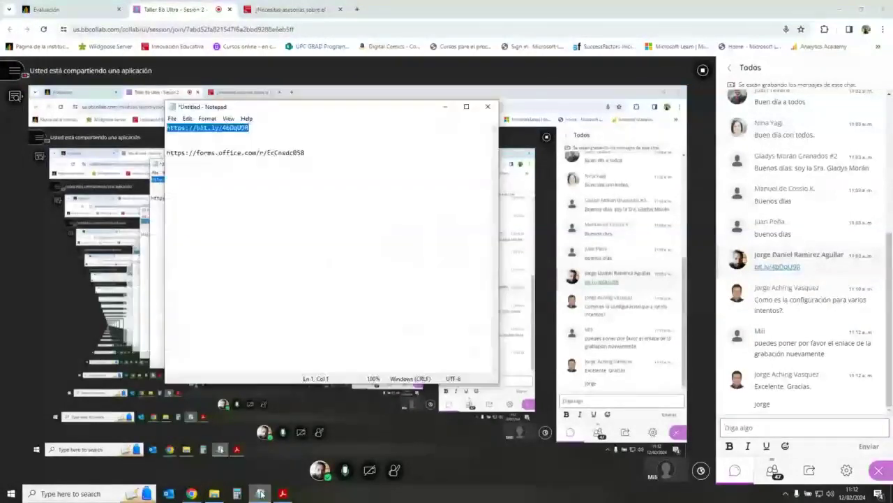
{"action": "key", "text": "ctrl+c"}
{"action": "key", "text": "alt+Tab"}
{"action": "left_click", "coordinate": [809, 426]}
{"action": "key", "text": "ctrl+v"}
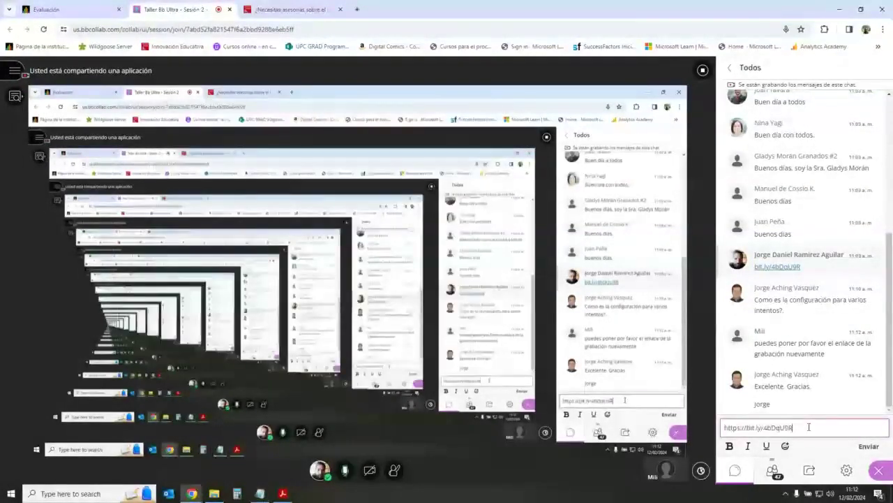
{"action": "key", "text": "Return"}
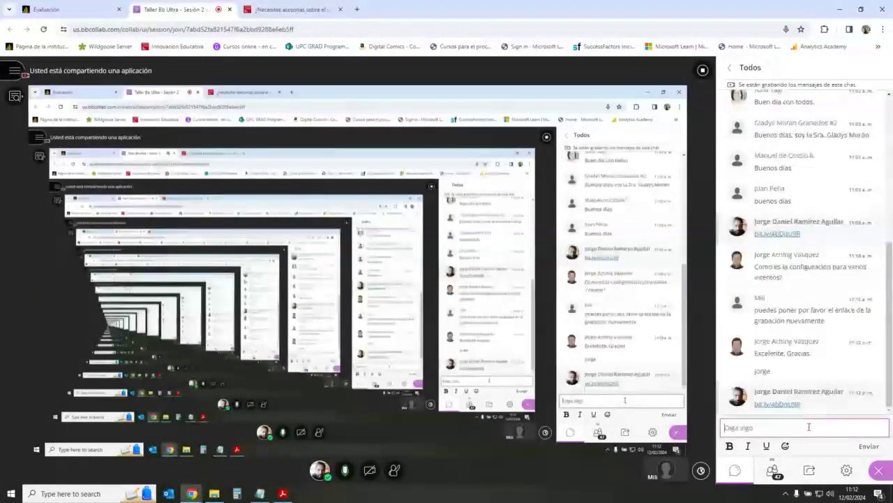
Step: Look at the Innovación Educativa page about Aula Virtual advisory sessions and return to Tarea 1
{"action": "left_click", "coordinate": [91, 9]}
{"action": "left_click", "coordinate": [279, 9]}
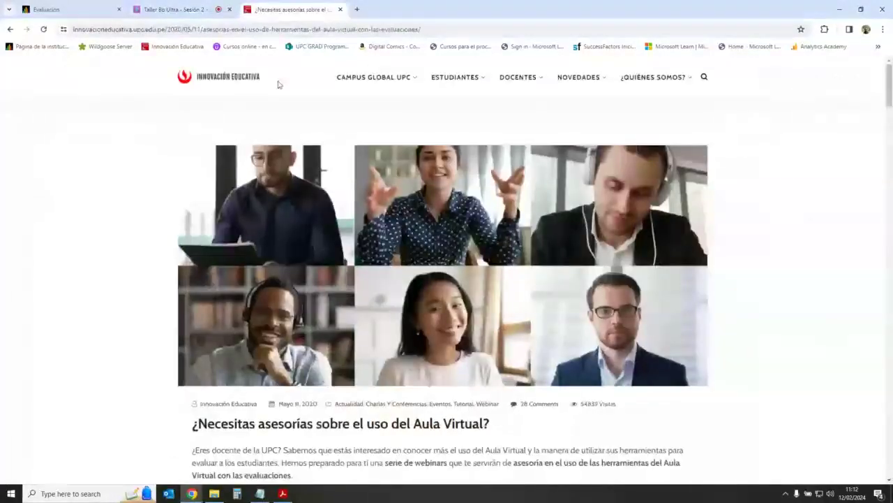
{"action": "mouse_move", "coordinate": [373, 78]}
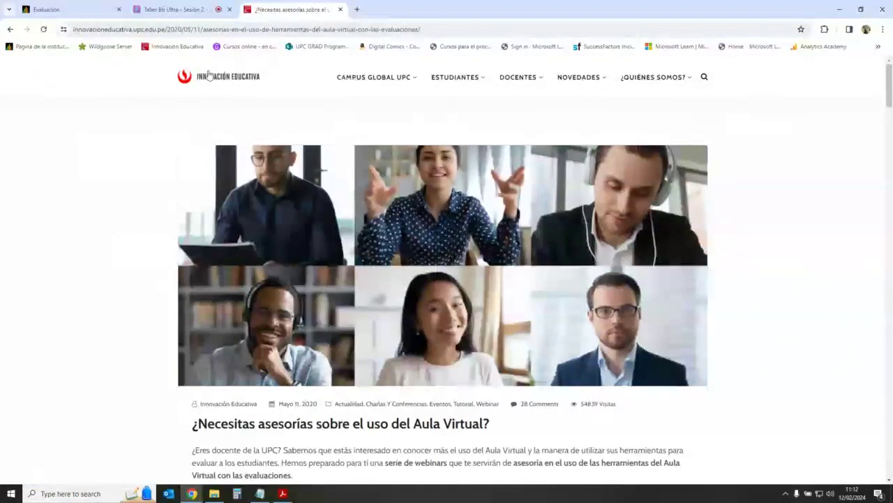
{"action": "left_click", "coordinate": [182, 10]}
{"action": "key", "text": "ctrl+shift+Tab"}
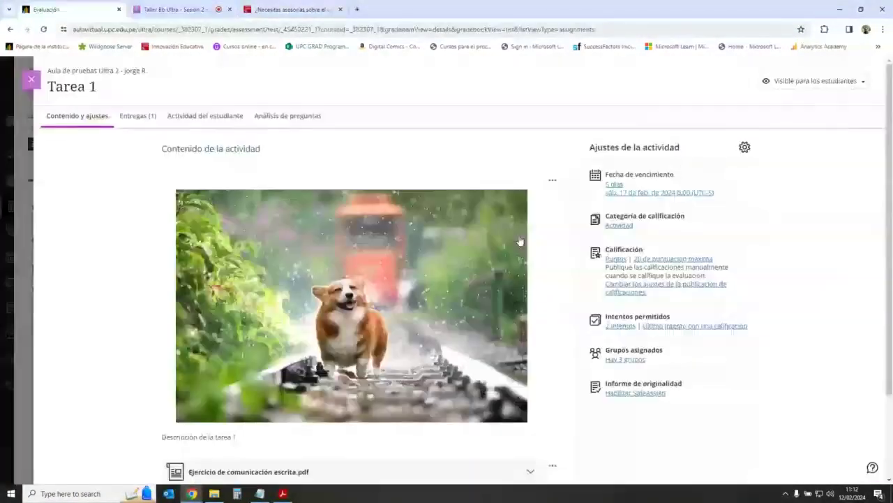
Step: Open Grupo 2's submission from the Tarea 1 entregas and set its final grade to 16 out of 20
{"action": "left_click", "coordinate": [139, 117]}
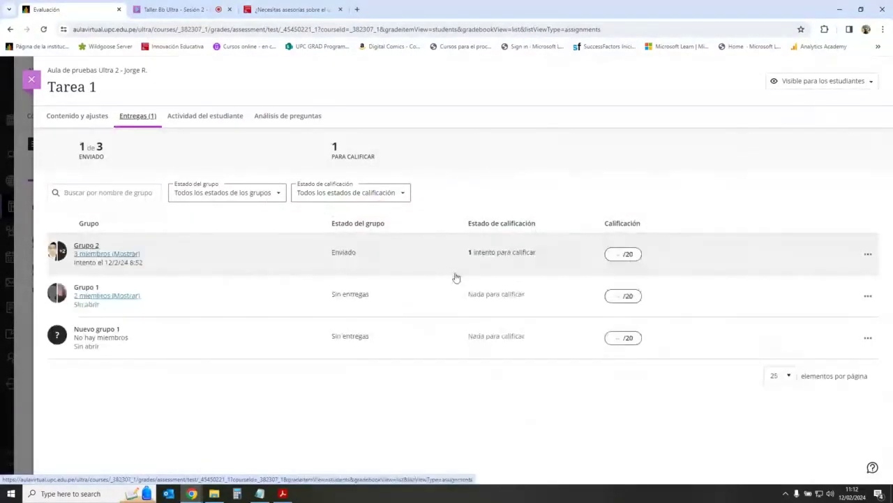
{"action": "left_click", "coordinate": [660, 277]}
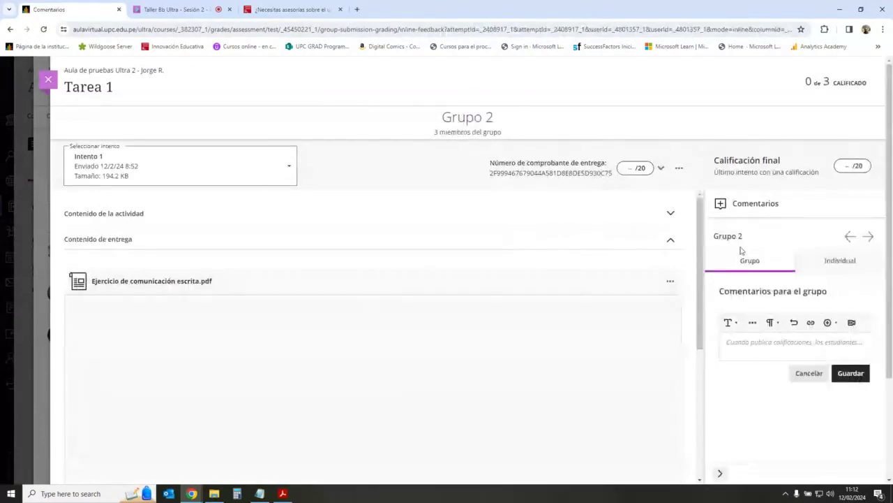
{"action": "left_click", "coordinate": [840, 166]}
{"action": "type", "text": "16"}
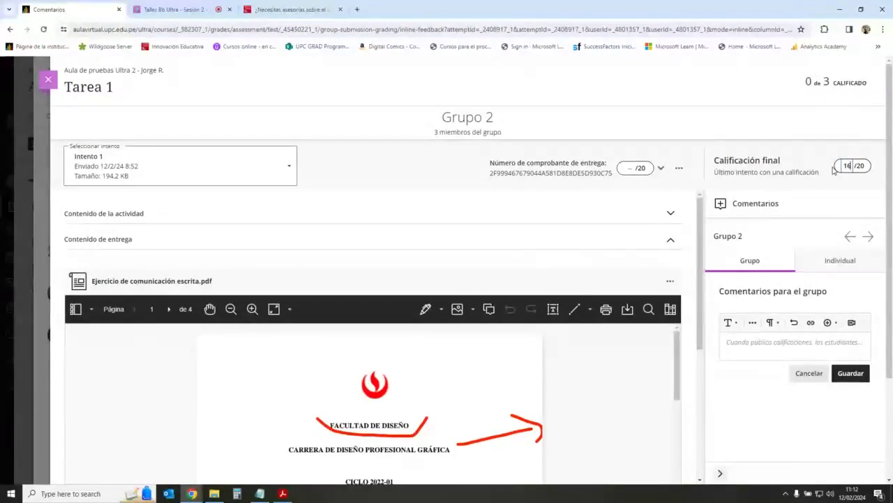
{"action": "left_click", "coordinate": [850, 199]}
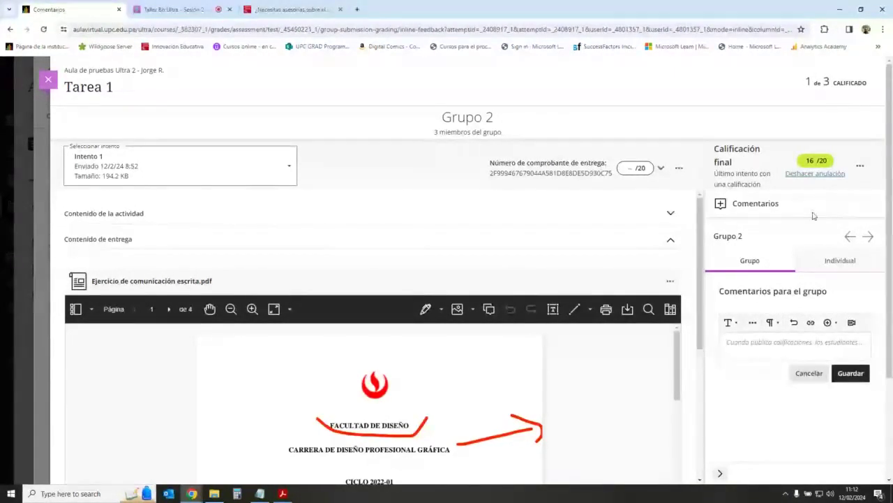
Step: Write the group comment "Retro con comentarios" for Grupo 2
{"action": "scroll", "coordinate": [749, 265], "scroll_direction": "down", "scroll_amount": 1}
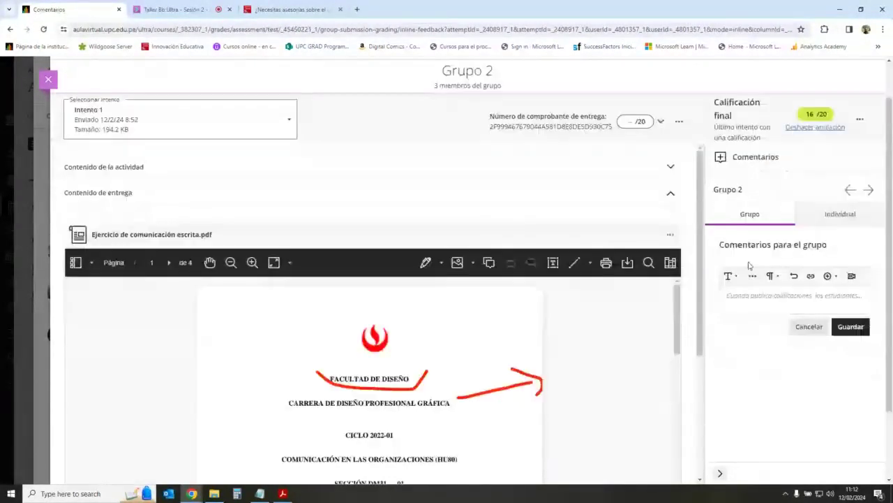
{"action": "left_click", "coordinate": [791, 294]}
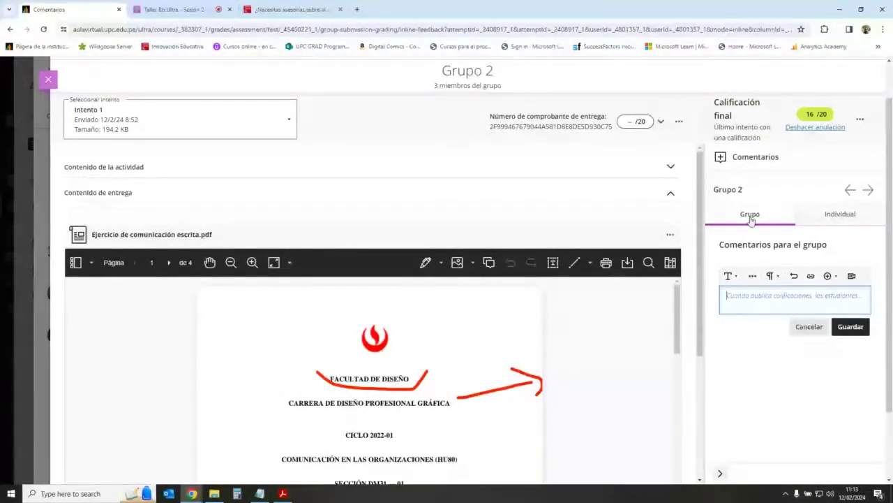
{"action": "left_click", "coordinate": [757, 302]}
{"action": "type", "text": "Retro"}
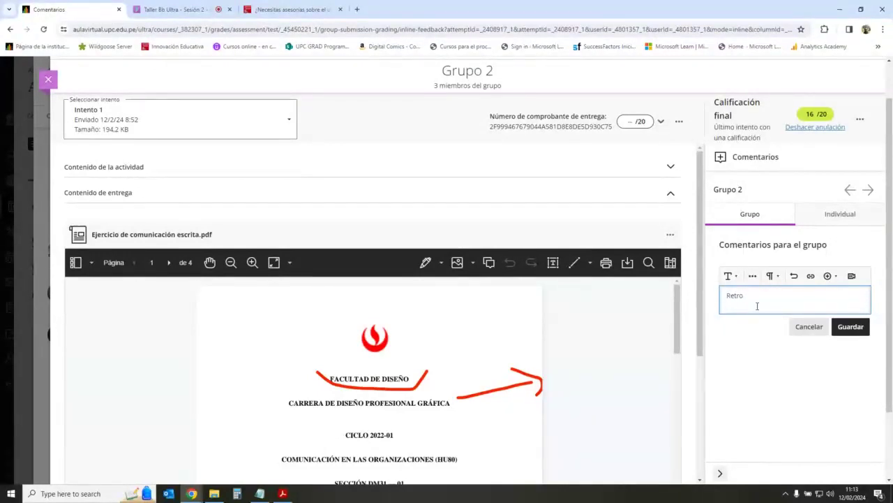
{"action": "type", "text": " con comen"}
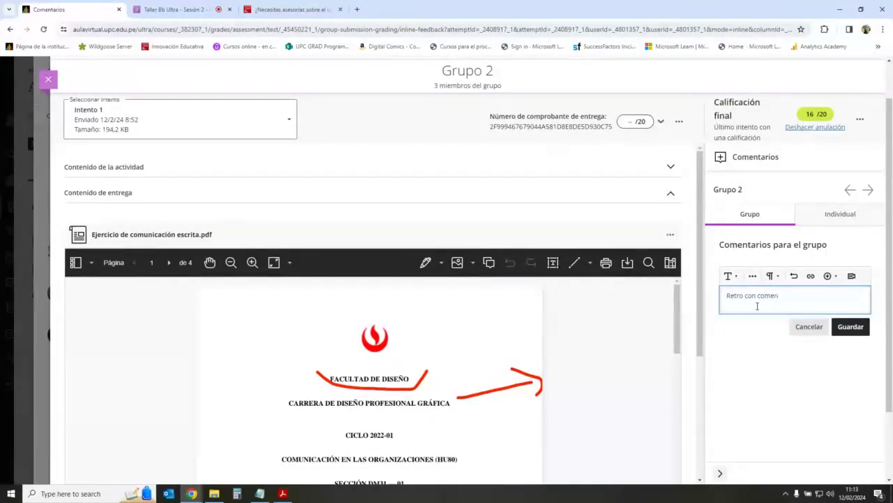
{"action": "type", "text": "tarios"}
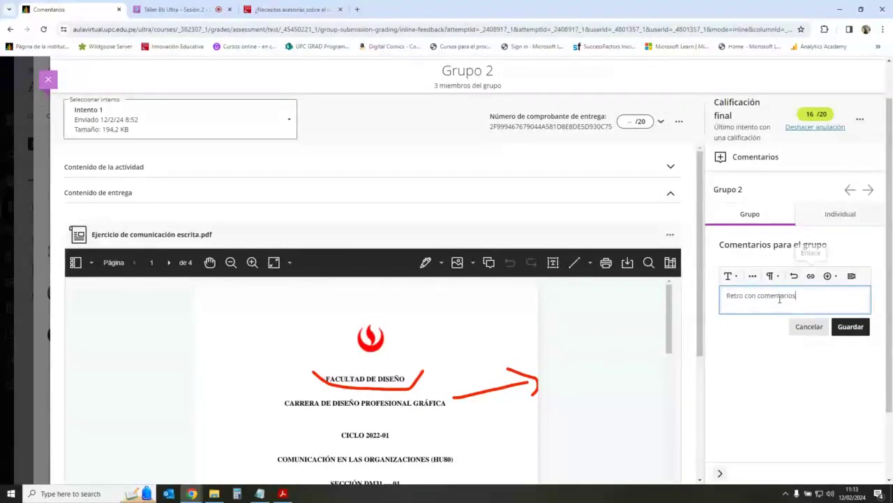
Step: View the link insertion dialog and the insertable content types of the group comment editor without adding anything
{"action": "left_click", "coordinate": [812, 276]}
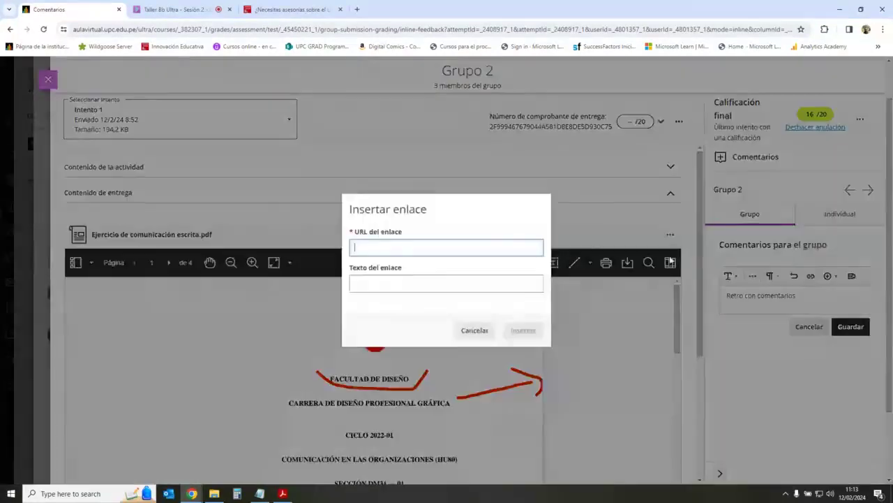
{"action": "left_click", "coordinate": [487, 332]}
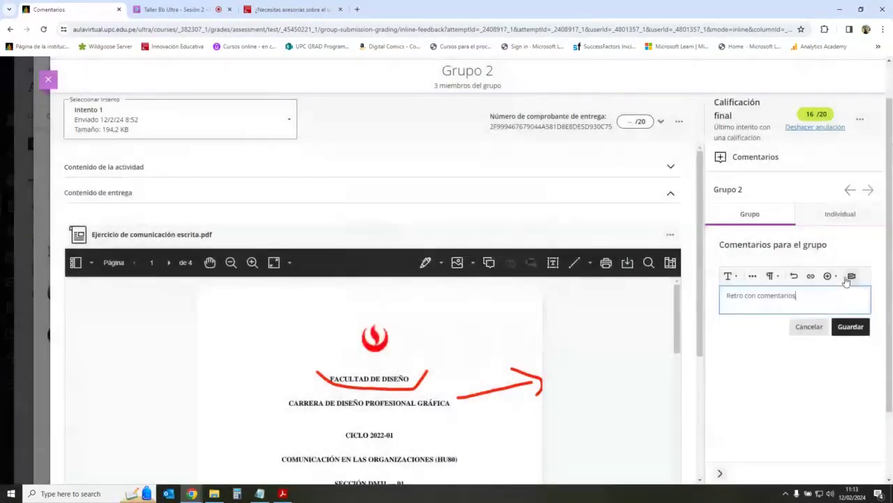
{"action": "left_click", "coordinate": [827, 276]}
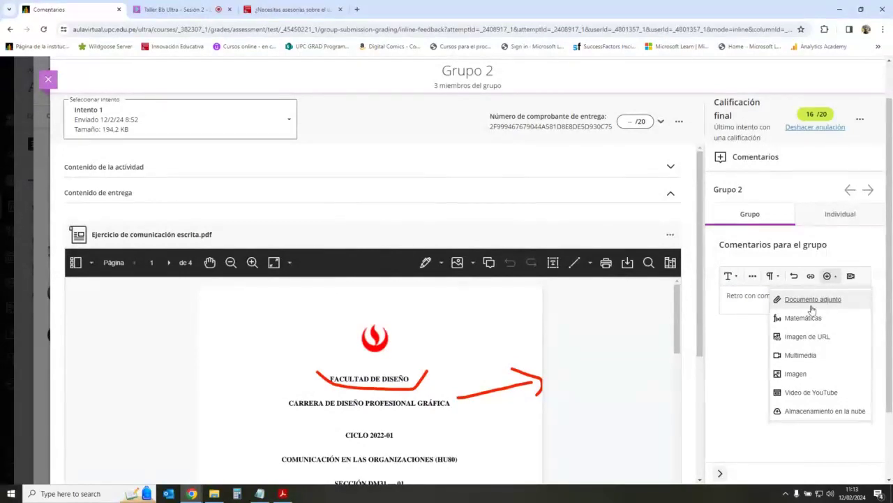
{"action": "left_click", "coordinate": [738, 349]}
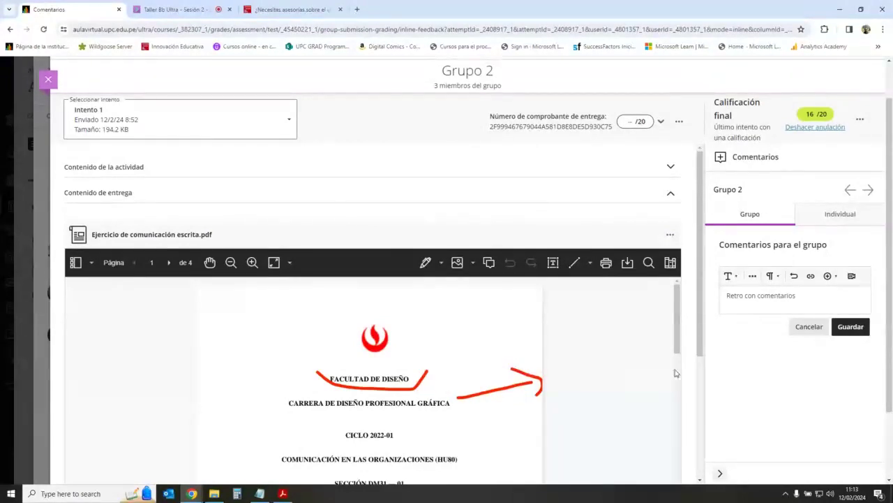
Step: Attach the Word document "Ejercicio de comunicación escrita" from Downloads to Grupo 2's comment, keeping its display name
{"action": "left_click", "coordinate": [804, 294]}
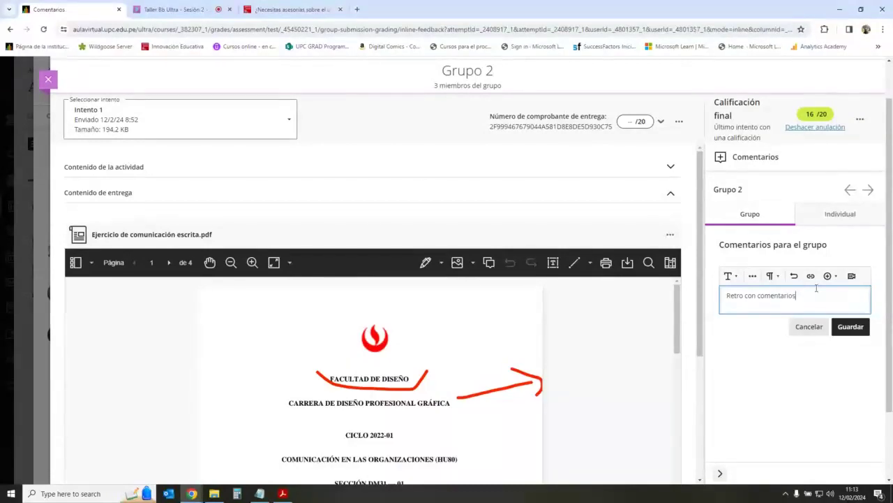
{"action": "left_click", "coordinate": [830, 276]}
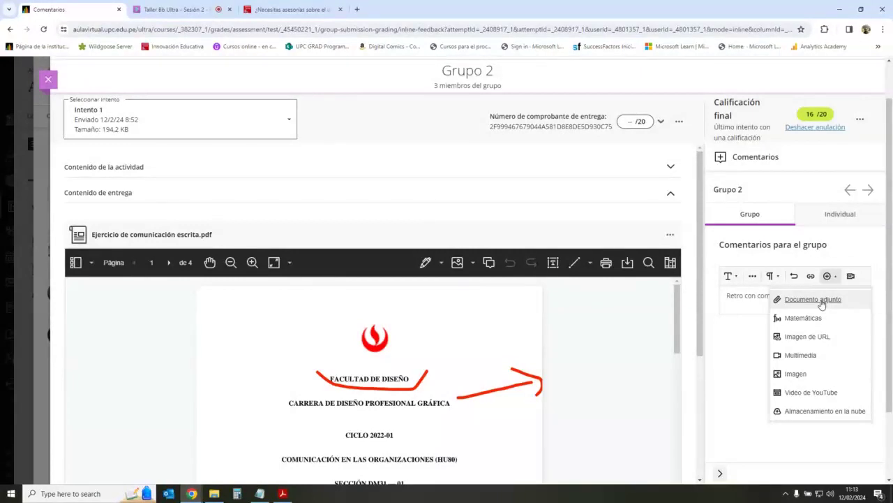
{"action": "left_click", "coordinate": [820, 301]}
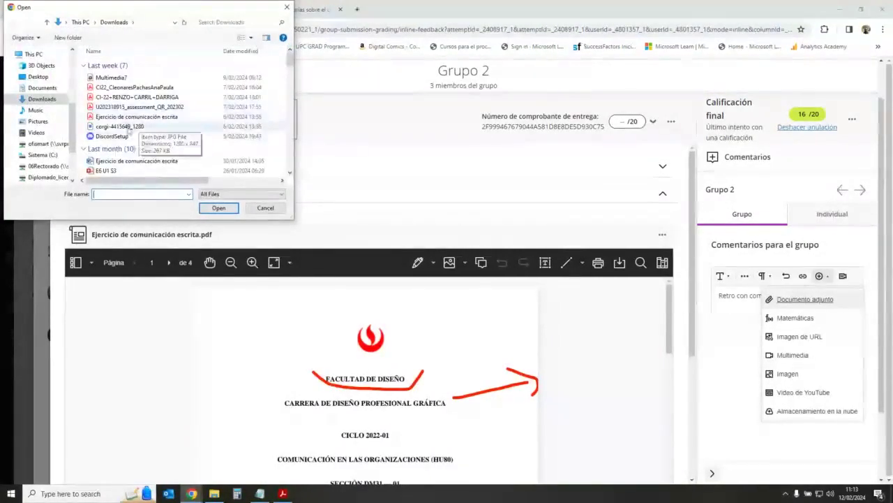
{"action": "left_click", "coordinate": [136, 160]}
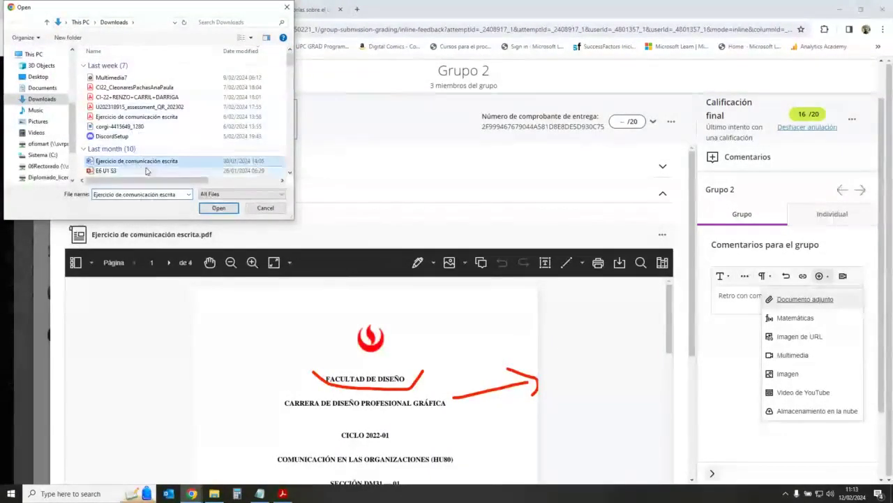
{"action": "left_click", "coordinate": [219, 208]}
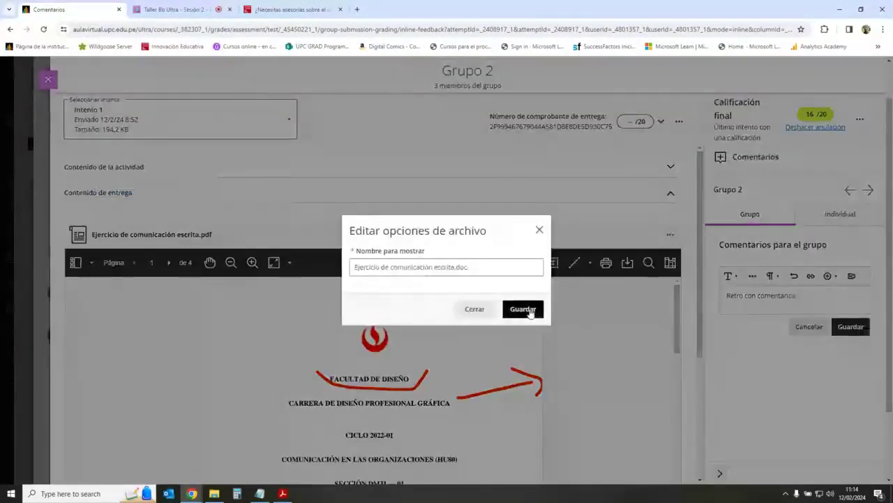
{"action": "left_click", "coordinate": [524, 310]}
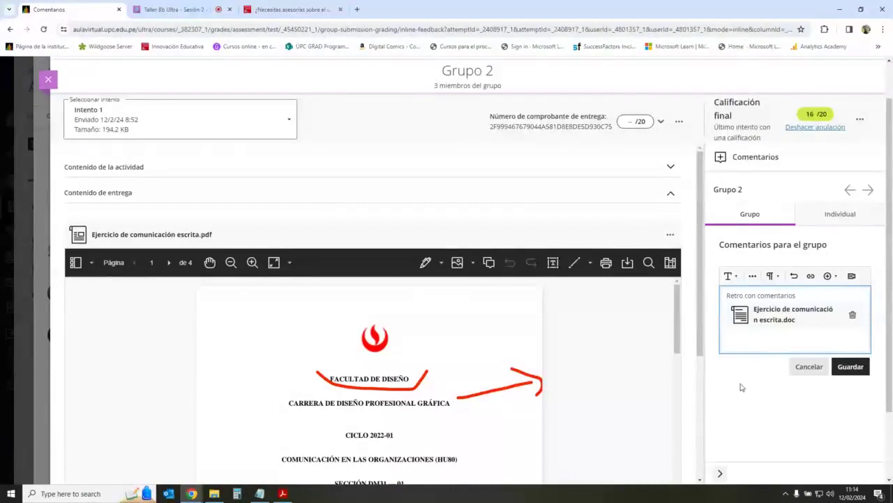
Step: Check the insertable content types once more and save Grupo 2's comment with its attached document
{"action": "left_click", "coordinate": [876, 347]}
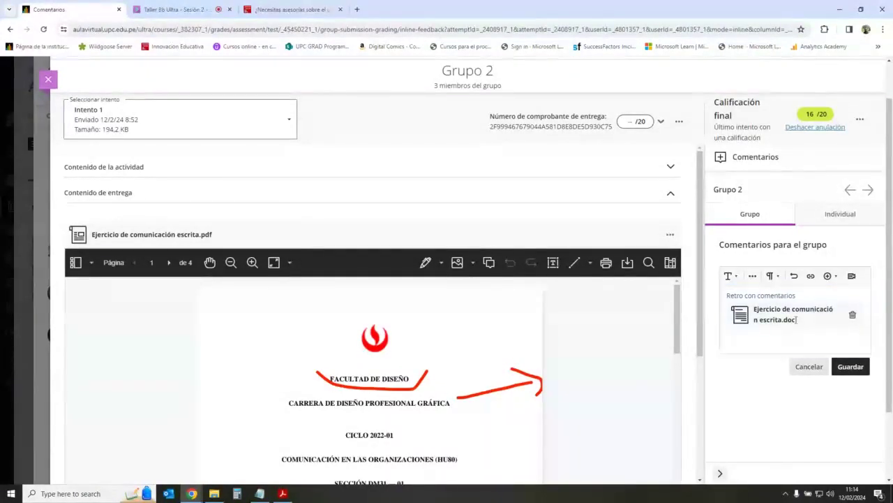
{"action": "left_click", "coordinate": [777, 333]}
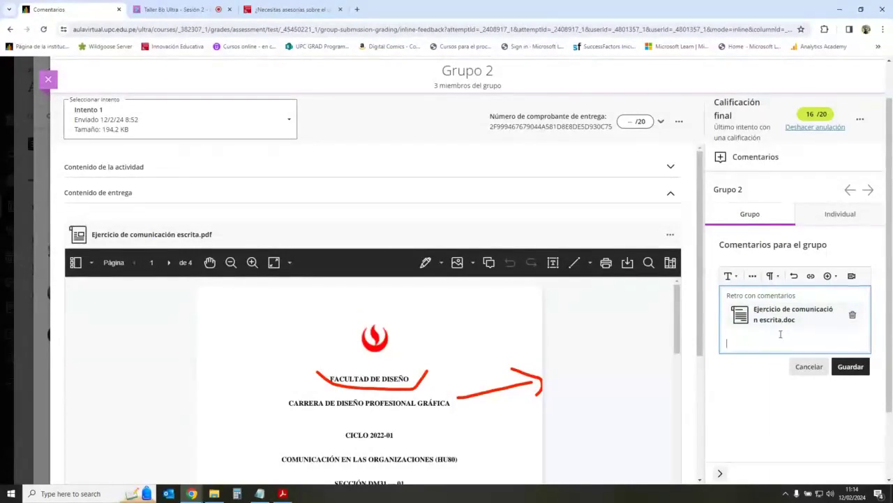
{"action": "left_click", "coordinate": [828, 275]}
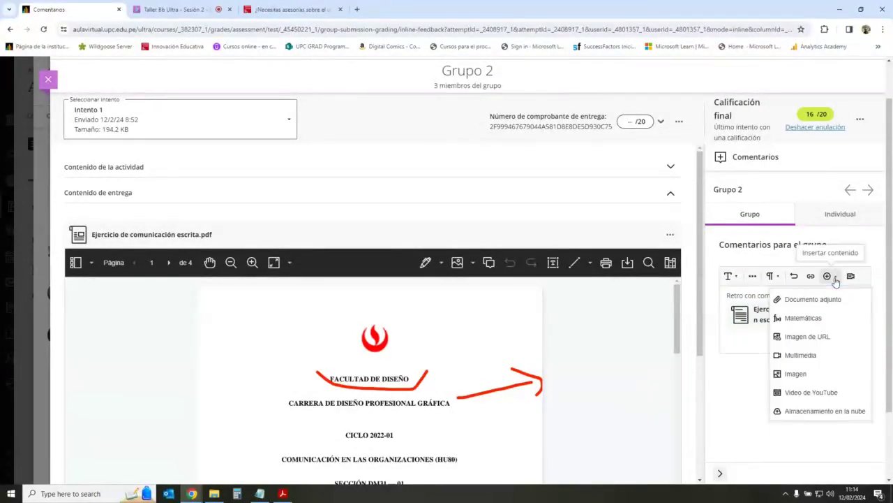
{"action": "left_click", "coordinate": [827, 275]}
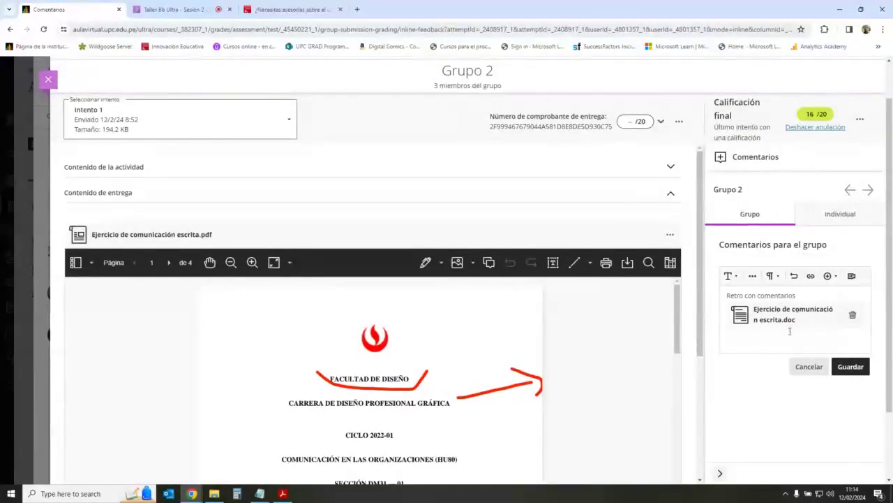
{"action": "left_click", "coordinate": [851, 368]}
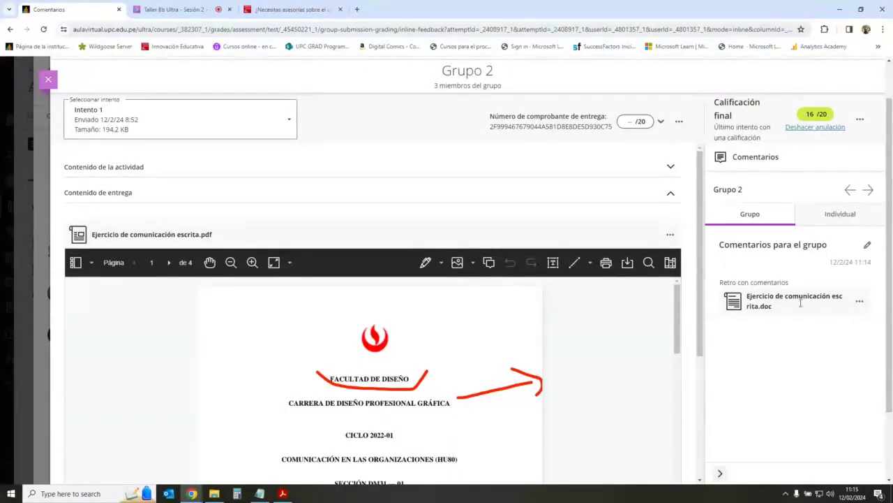
Step: Compare Grupo 2's group comment with the individual comment area for the group's first student
{"action": "left_click", "coordinate": [845, 222]}
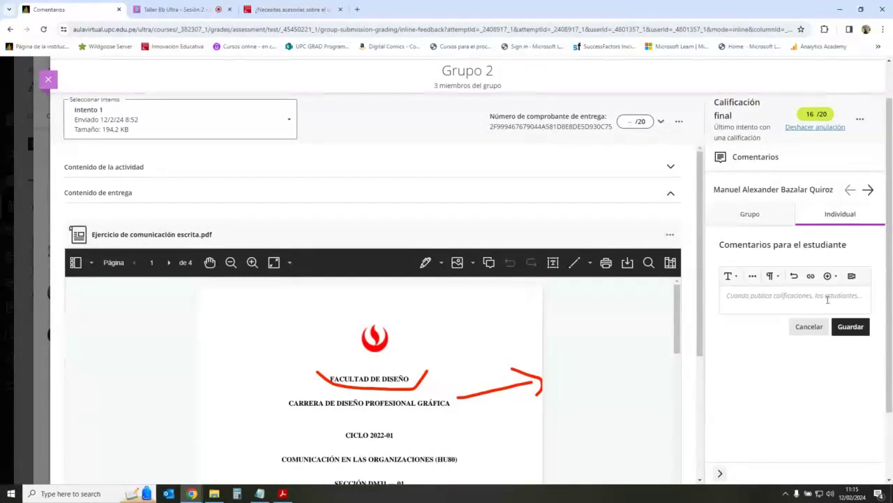
{"action": "left_click", "coordinate": [788, 306]}
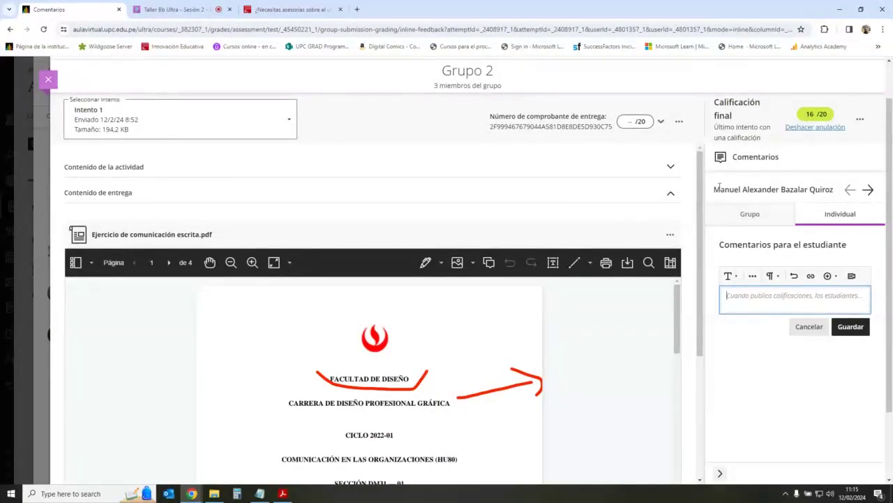
{"action": "left_click", "coordinate": [746, 212]}
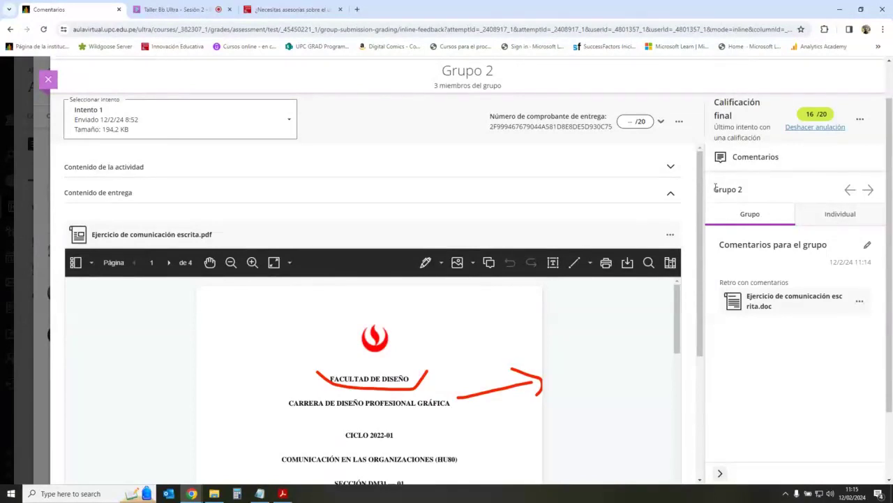
{"action": "left_click_drag", "start_coordinate": [715, 194], "coordinate": [744, 192]}
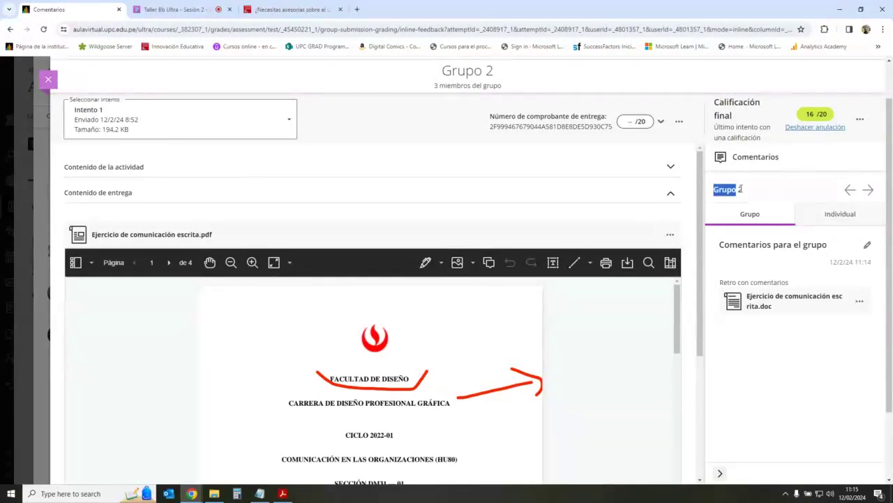
{"action": "left_click", "coordinate": [832, 216]}
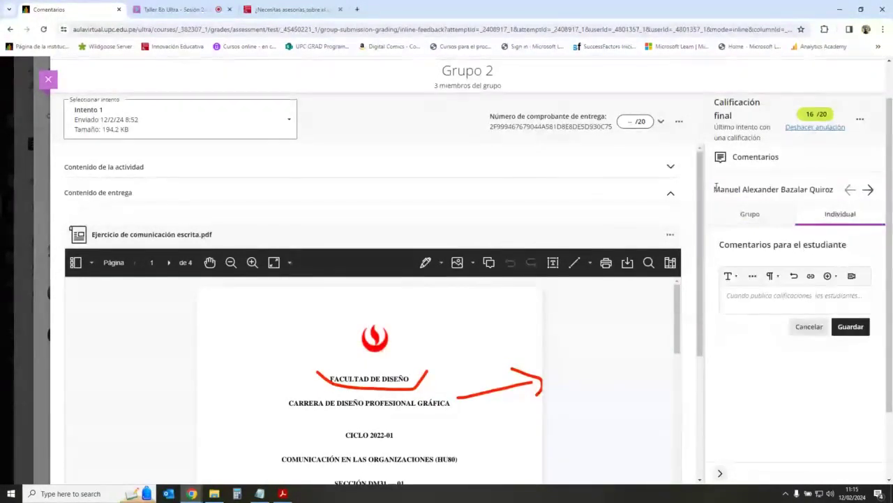
{"action": "left_click_drag", "start_coordinate": [714, 189], "coordinate": [831, 187]}
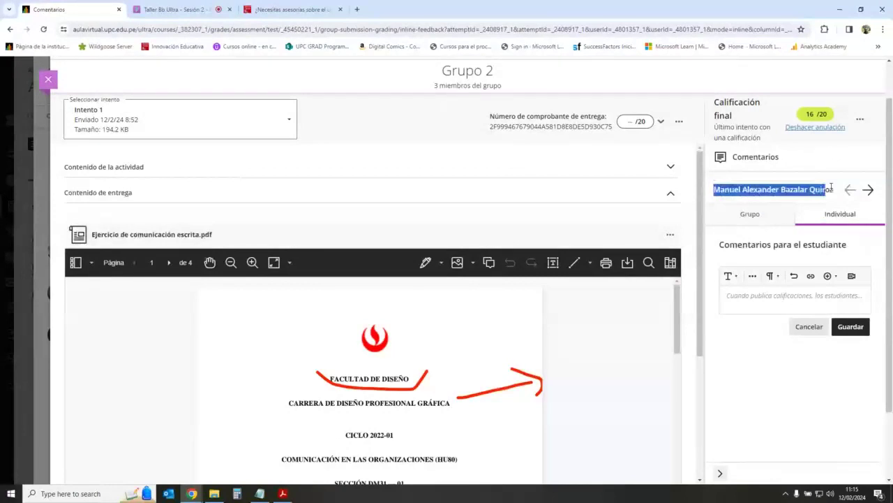
{"action": "left_click", "coordinate": [834, 189]}
{"action": "left_click", "coordinate": [802, 294]}
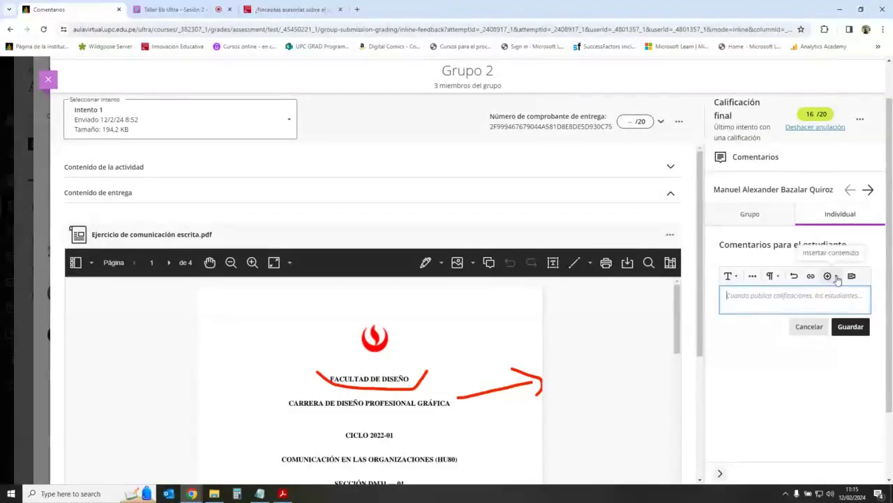
{"action": "left_click", "coordinate": [797, 296]}
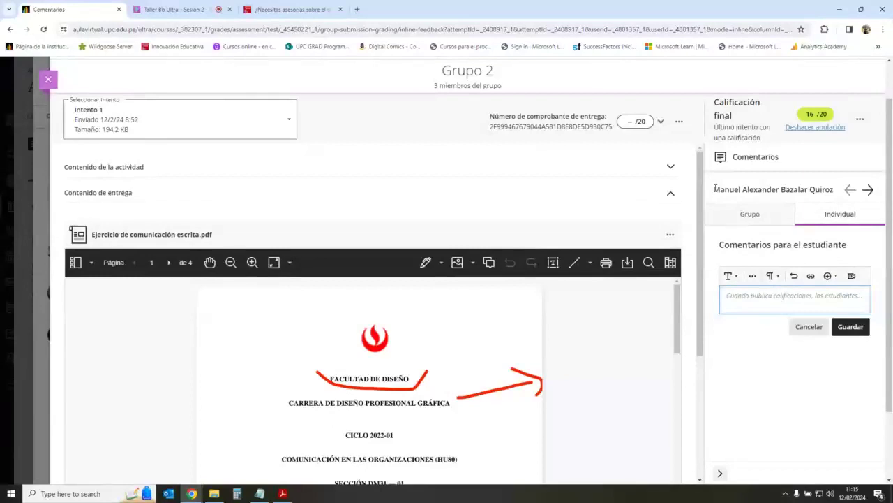
{"action": "left_click_drag", "start_coordinate": [713, 189], "coordinate": [833, 190]}
{"action": "left_click", "coordinate": [773, 287]}
{"action": "left_click_drag", "start_coordinate": [716, 190], "coordinate": [843, 194]}
{"action": "left_click", "coordinate": [829, 189]}
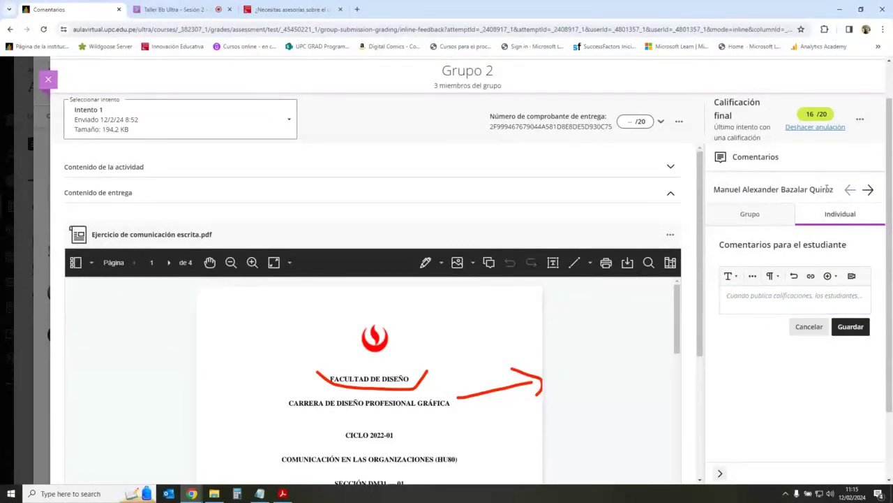
Step: Go to the group's second student and write the individual comment "Comentarios personales"
{"action": "left_click", "coordinate": [869, 191]}
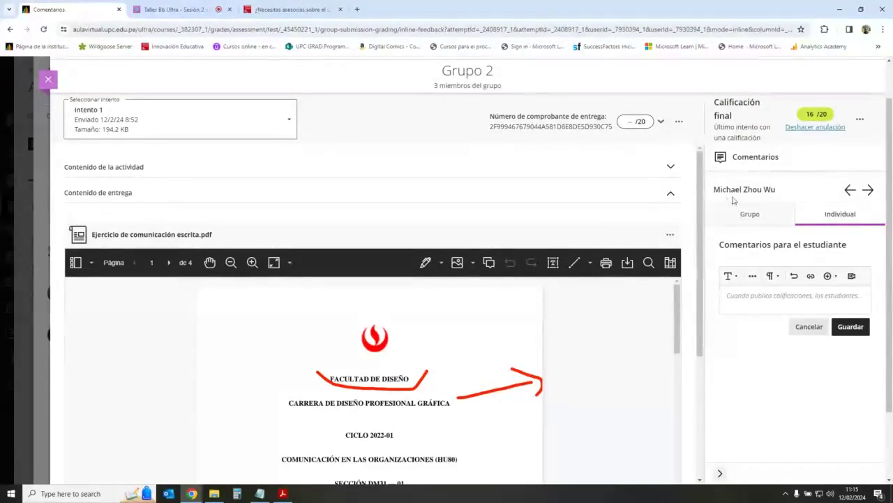
{"action": "left_click_drag", "start_coordinate": [713, 189], "coordinate": [777, 189]}
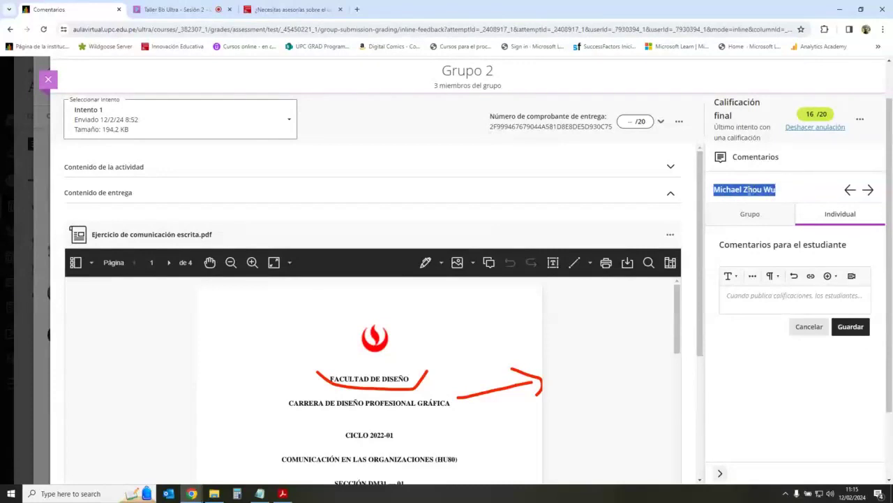
{"action": "left_click", "coordinate": [751, 195]}
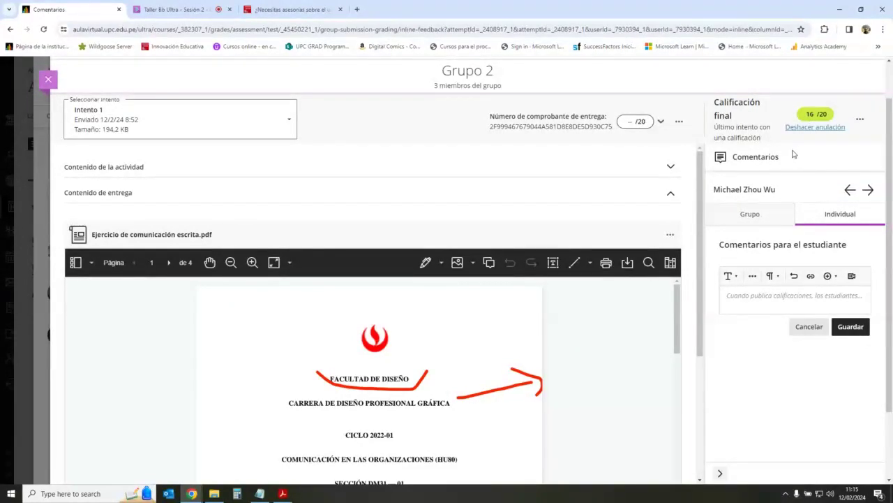
{"action": "left_click", "coordinate": [753, 217]}
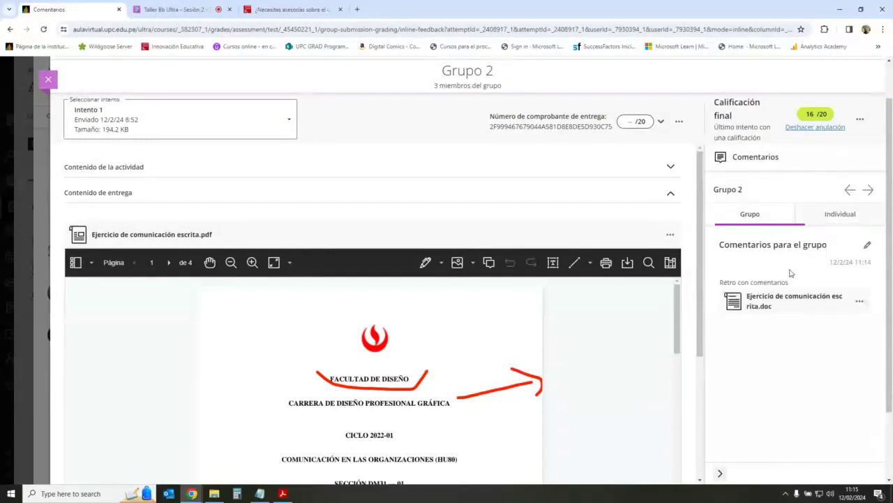
{"action": "left_click", "coordinate": [814, 214]}
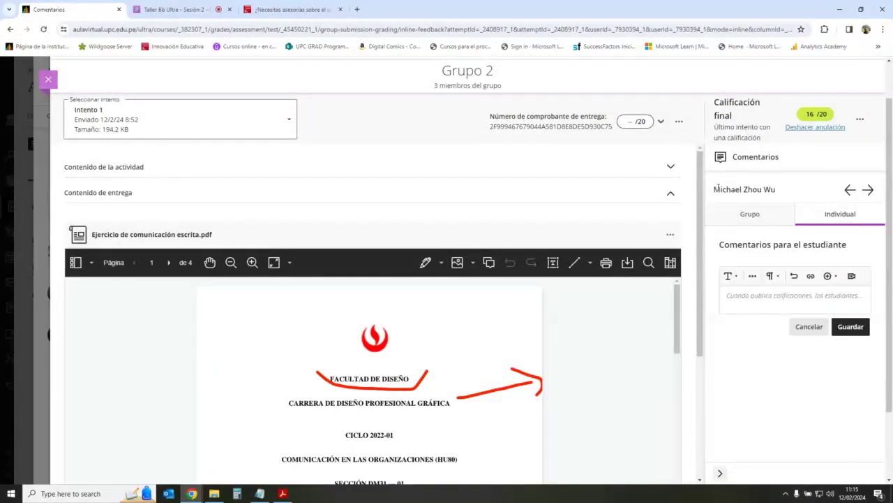
{"action": "left_click_drag", "start_coordinate": [718, 189], "coordinate": [776, 189]}
{"action": "left_click", "coordinate": [781, 295]}
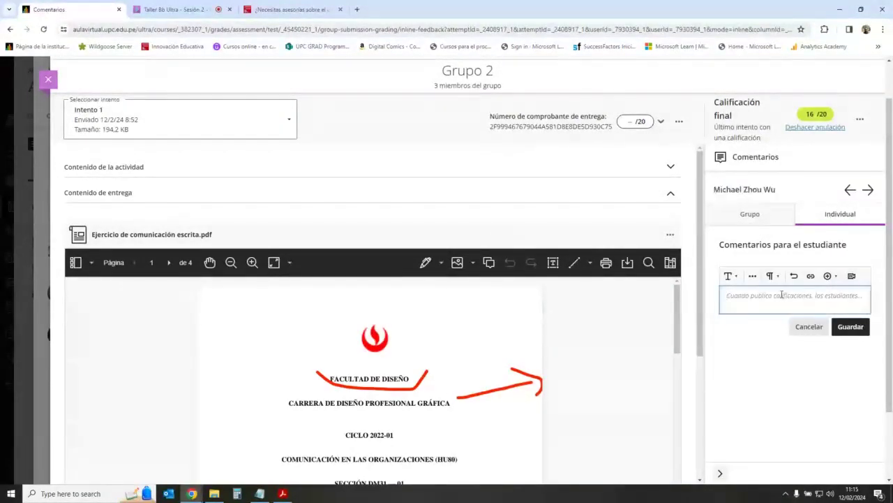
{"action": "type", "text": "Comentar"}
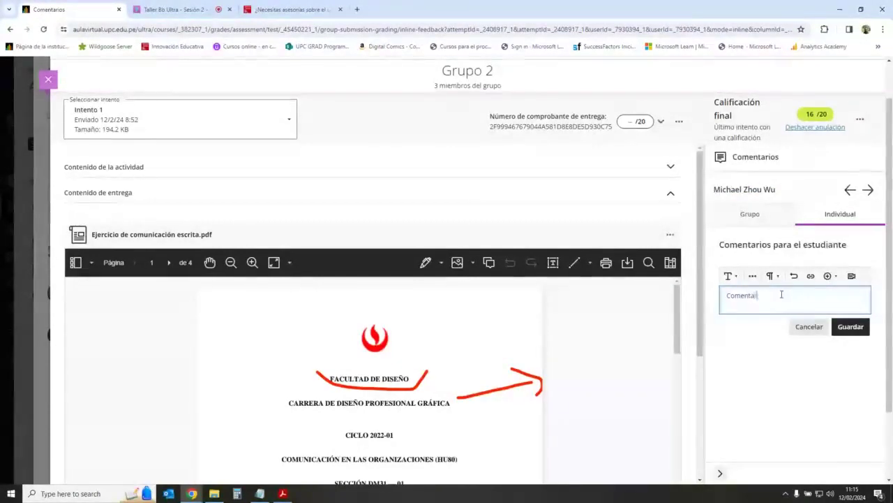
{"action": "type", "text": "ios personales"}
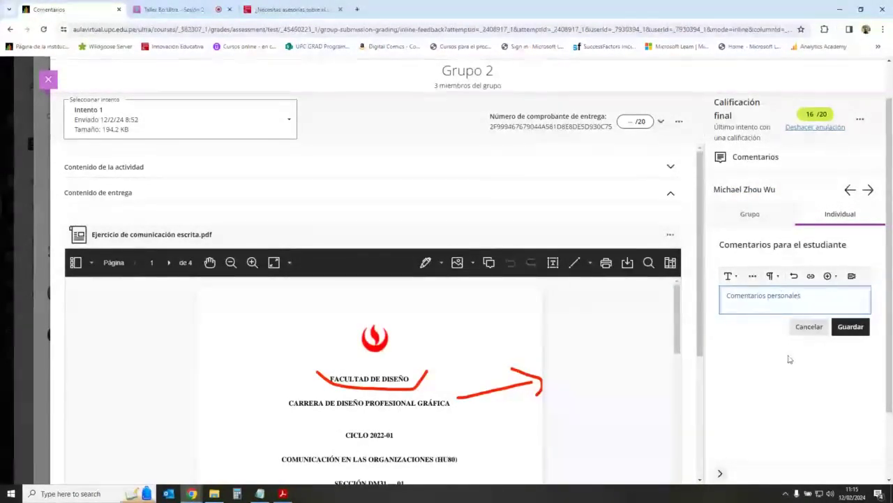
Step: Check which student the individual comment is addressed to and save it
{"action": "left_click", "coordinate": [790, 359]}
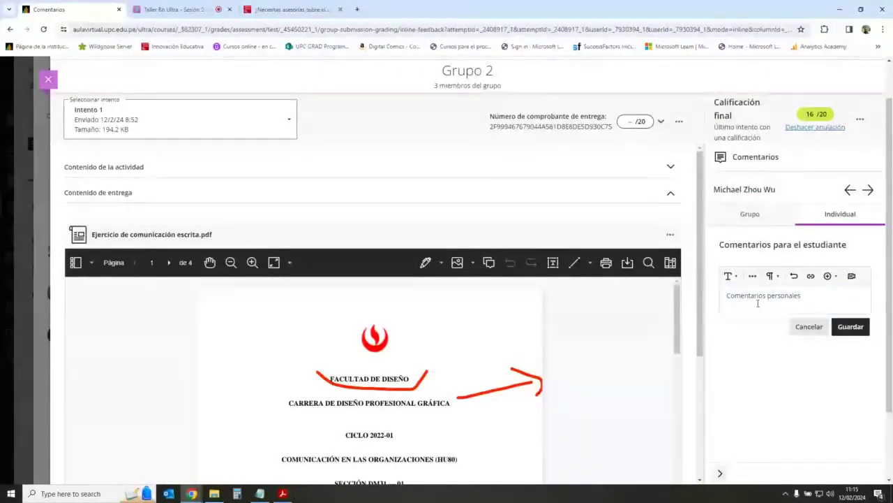
{"action": "double_click", "coordinate": [770, 189]}
{"action": "left_click", "coordinate": [765, 190]}
{"action": "left_click", "coordinate": [806, 300]}
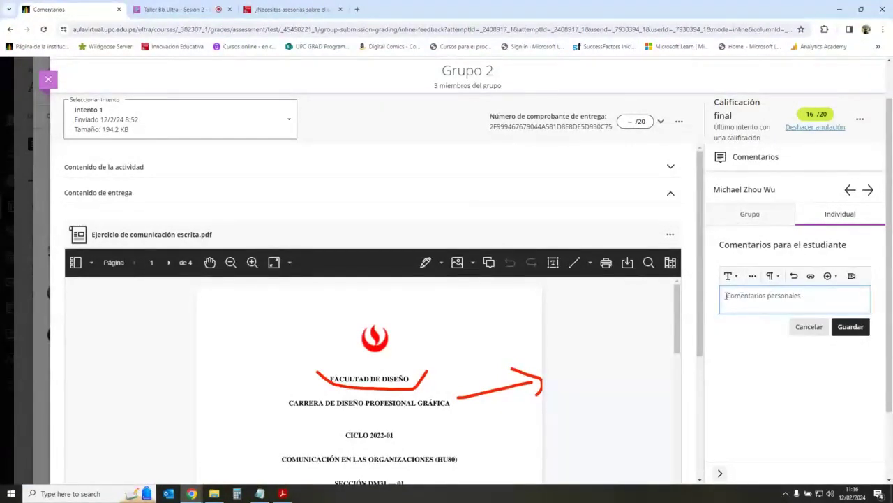
{"action": "left_click", "coordinate": [850, 326]}
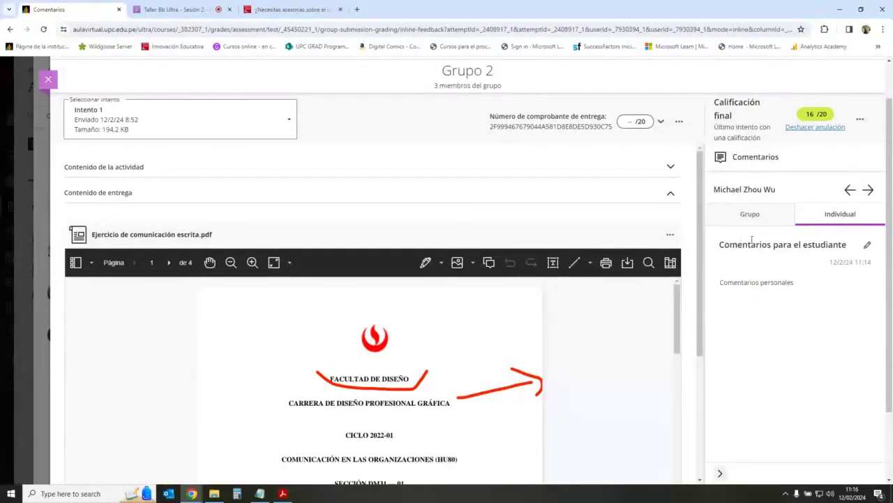
Step: Review the second student's saved individual comment alongside the comment for the whole group
{"action": "left_click_drag", "start_coordinate": [713, 190], "coordinate": [771, 190]}
{"action": "double_click", "coordinate": [729, 190]}
{"action": "left_click", "coordinate": [752, 213]}
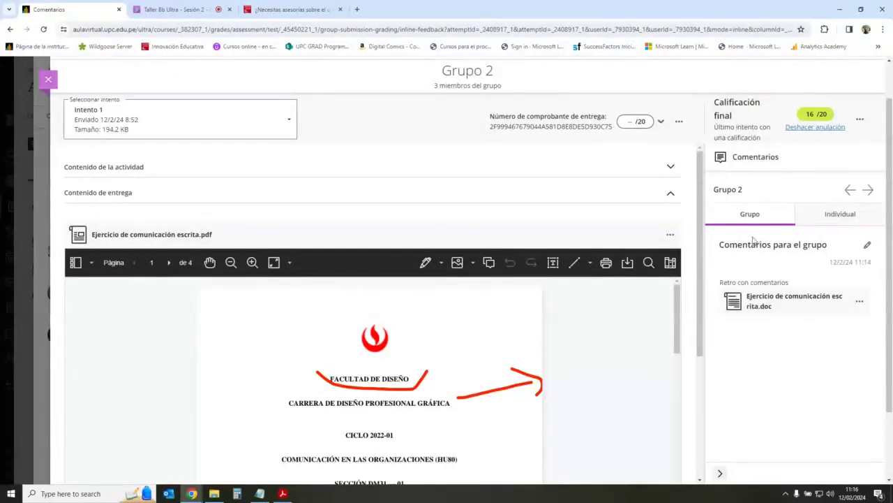
{"action": "left_click_drag", "start_coordinate": [734, 244], "coordinate": [793, 244]}
{"action": "left_click", "coordinate": [840, 215]}
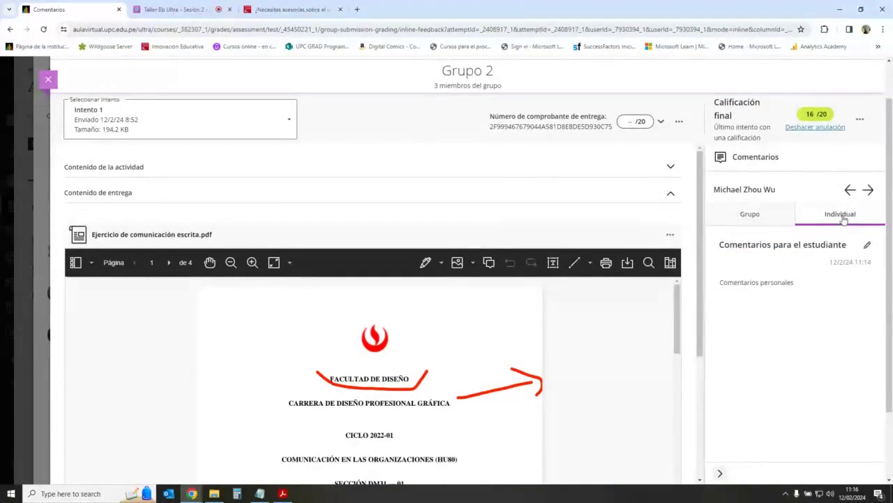
Step: Go to Grupo 2's third student and save the individual comment "Comentarios personales"
{"action": "left_click", "coordinate": [868, 189]}
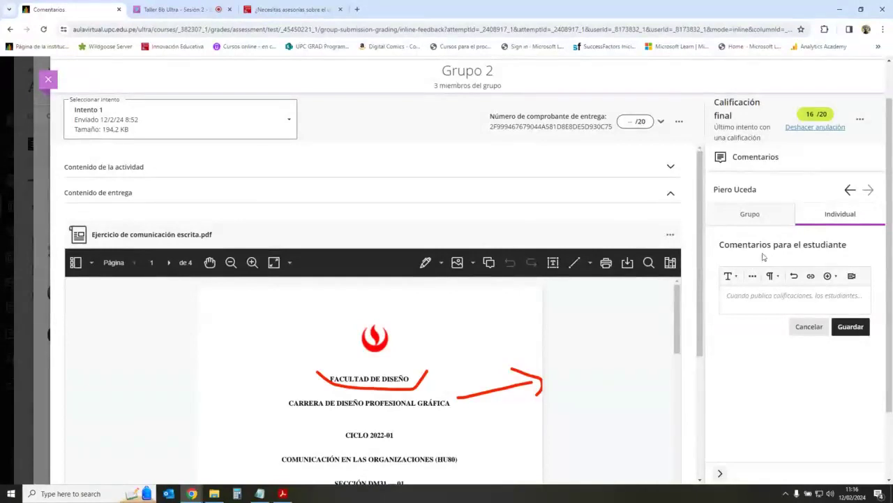
{"action": "left_click", "coordinate": [753, 293]}
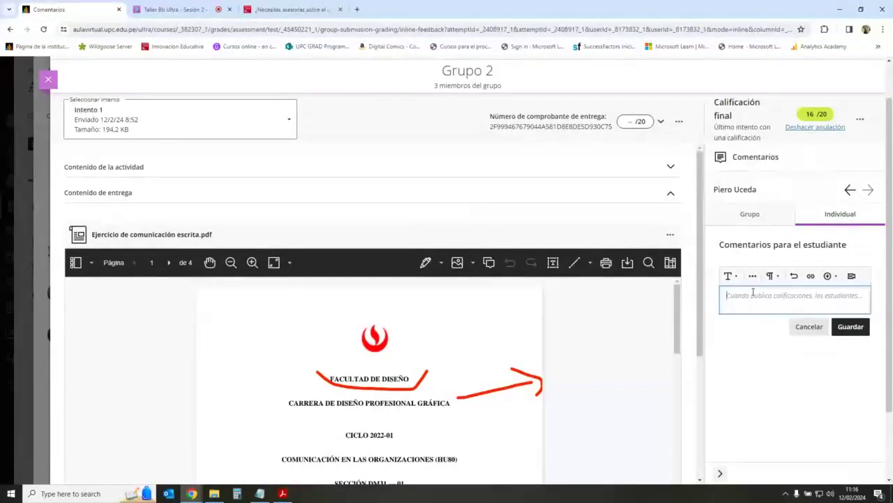
{"action": "type", "text": "Comentario"}
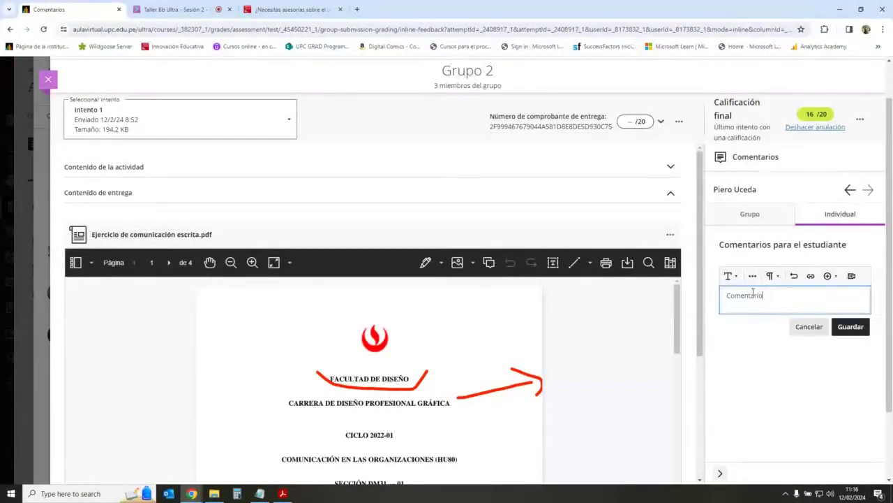
{"action": "type", "text": "s personales"}
{"action": "left_click", "coordinate": [760, 343]}
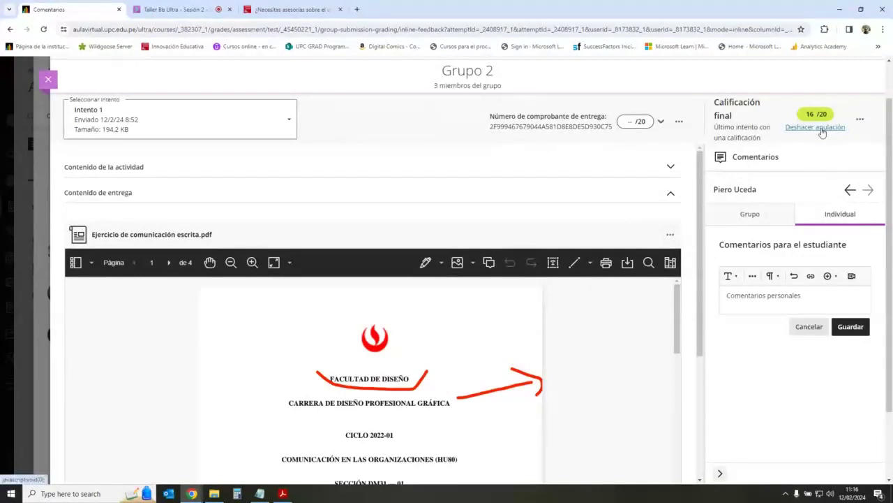
{"action": "left_click", "coordinate": [851, 326]}
Step: Review the third student's saved individual comment alongside the comment and attachment for the whole group
{"action": "left_click_drag", "start_coordinate": [742, 282], "coordinate": [798, 279]}
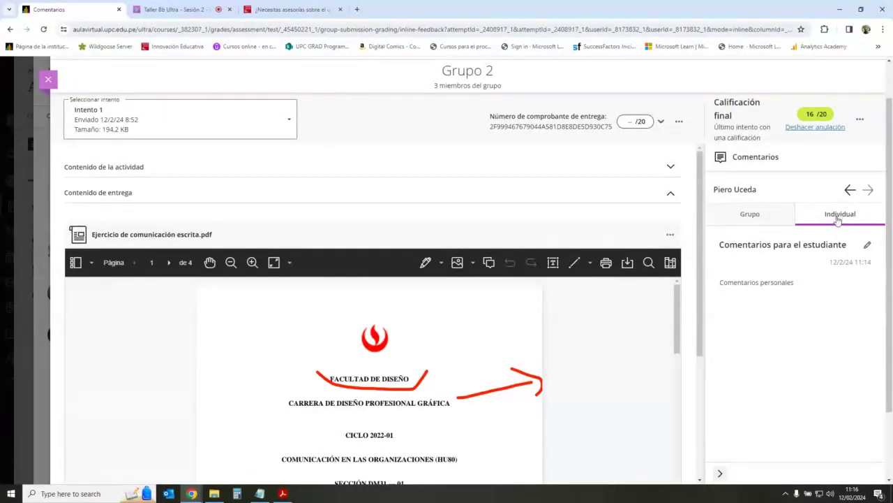
{"action": "left_click", "coordinate": [779, 215]}
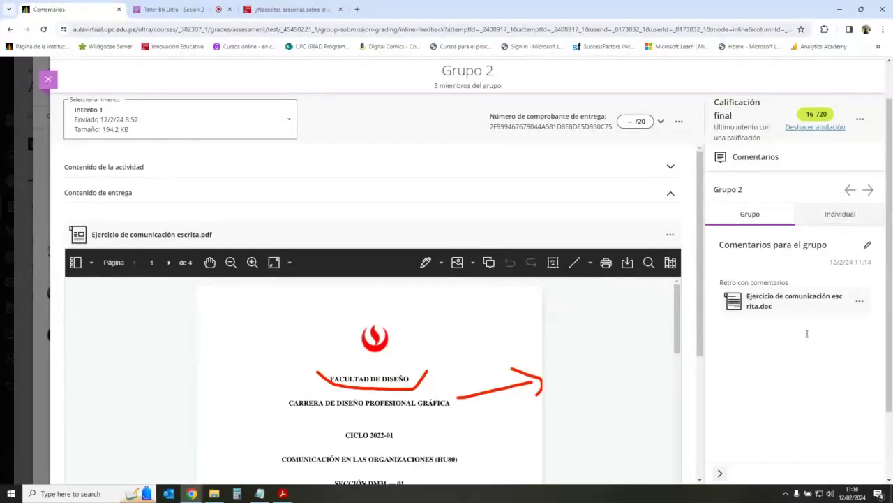
{"action": "scroll", "coordinate": [695, 225], "scroll_direction": "up", "scroll_amount": 1}
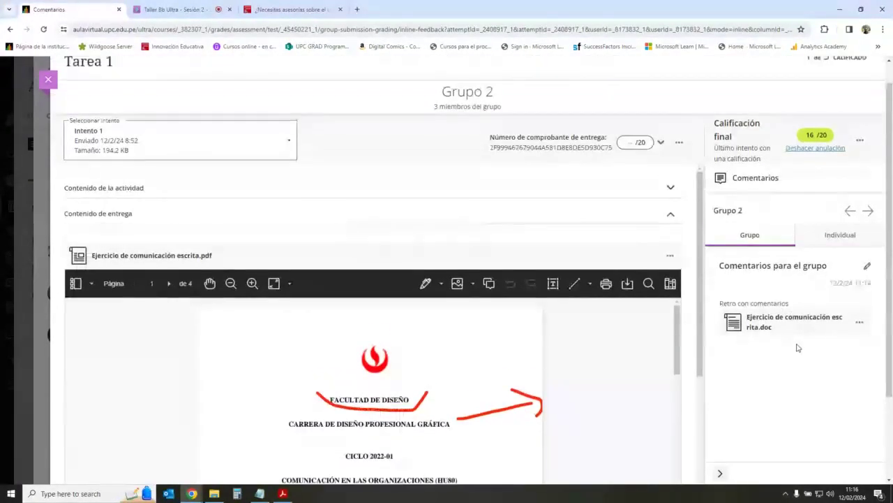
Step: Return to Tarea 1's submissions list and show Grupo 2's members with their individual grades
{"action": "left_click", "coordinate": [48, 79]}
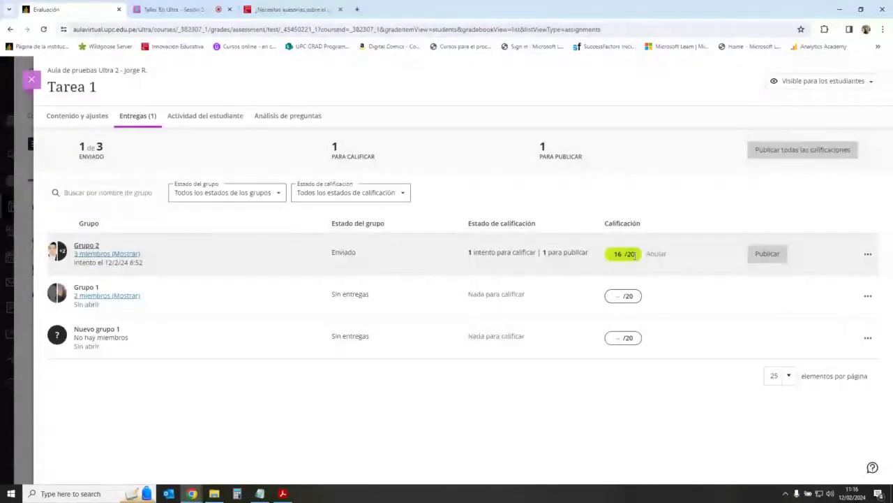
{"action": "left_click", "coordinate": [613, 254]}
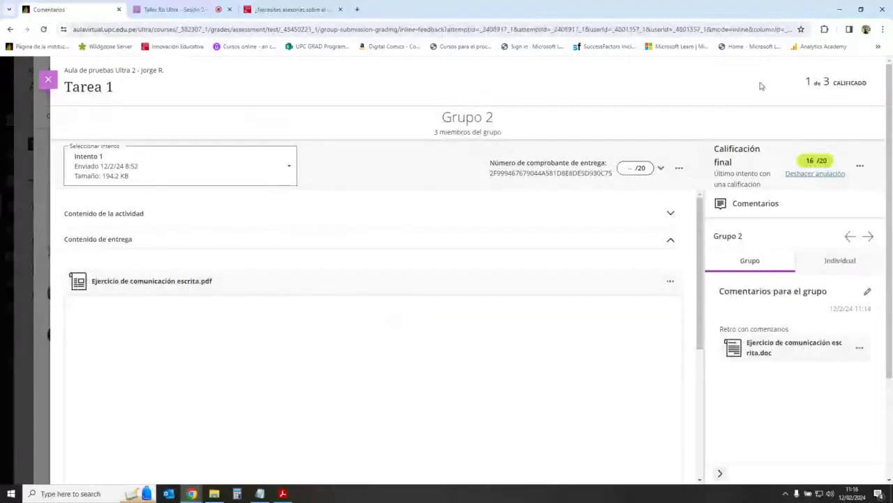
{"action": "left_click", "coordinate": [47, 79]}
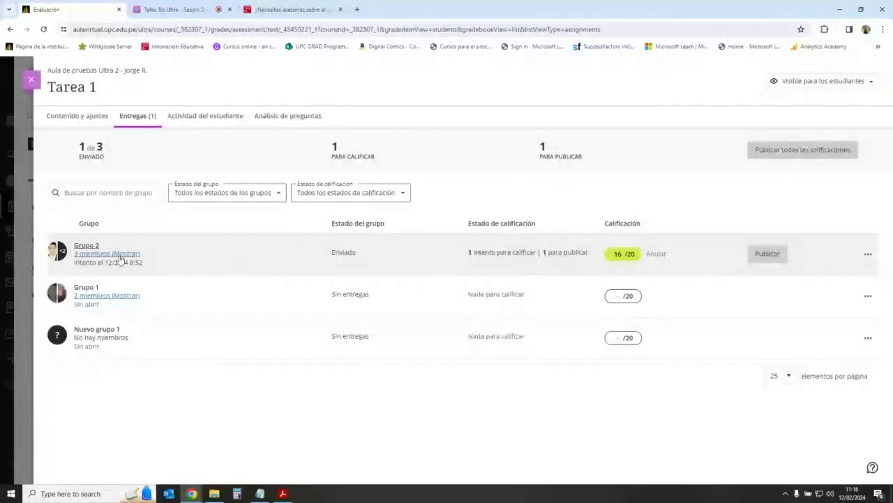
{"action": "left_click", "coordinate": [120, 255]}
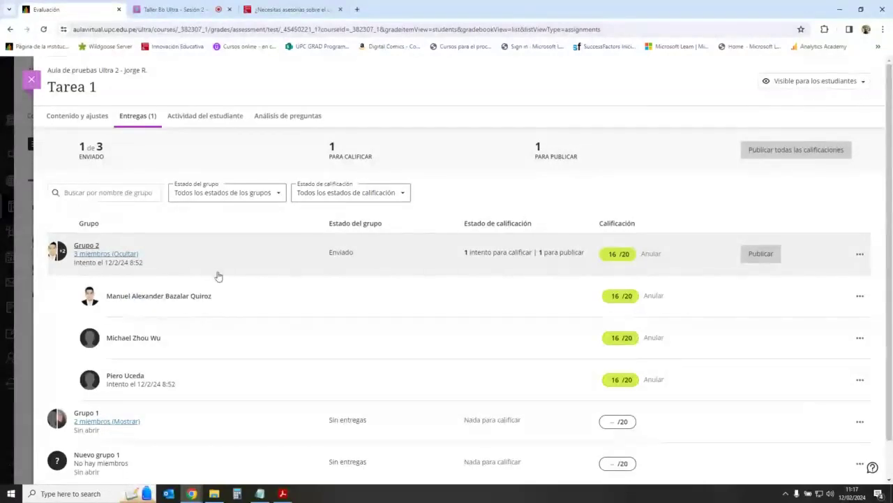
{"action": "scroll", "coordinate": [300, 279], "scroll_direction": "down", "scroll_amount": 1}
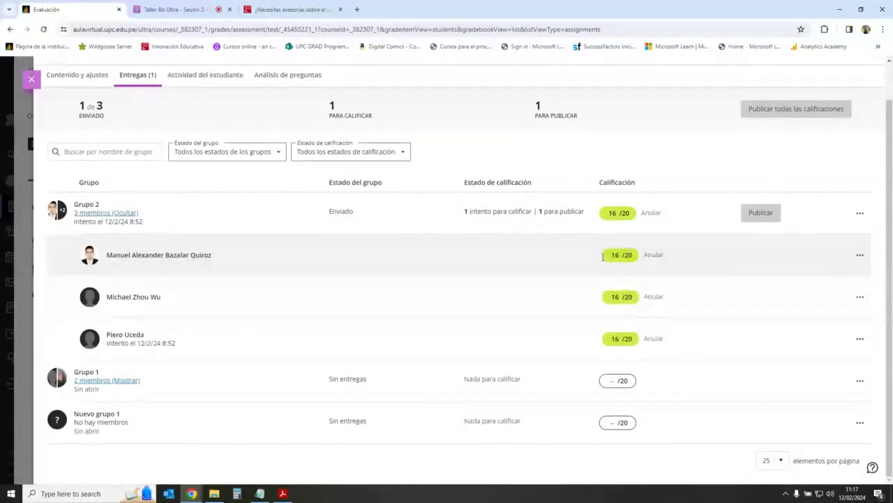
Step: Switch to the Collaborate session and read the participants' chat questions about feedback videos and differentiated group grades
{"action": "left_click", "coordinate": [190, 7]}
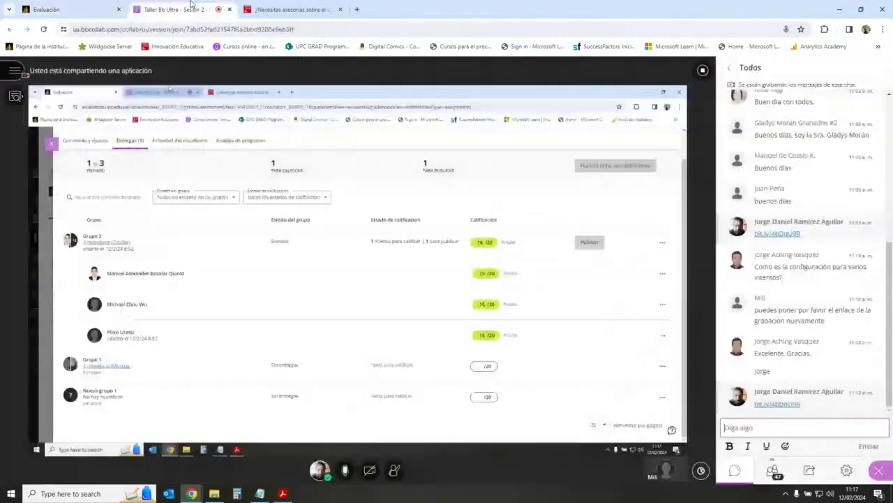
{"action": "scroll", "coordinate": [792, 356], "scroll_direction": "up", "scroll_amount": 5}
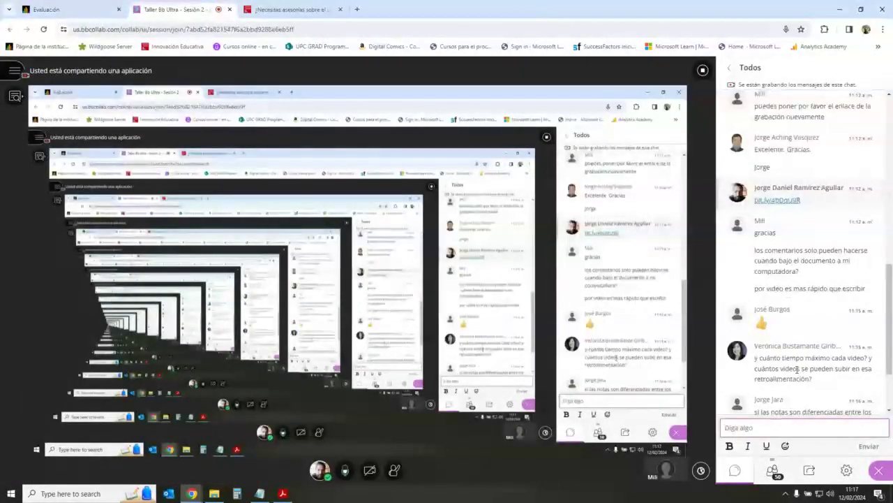
{"action": "scroll", "coordinate": [796, 370], "scroll_direction": "down", "scroll_amount": 3}
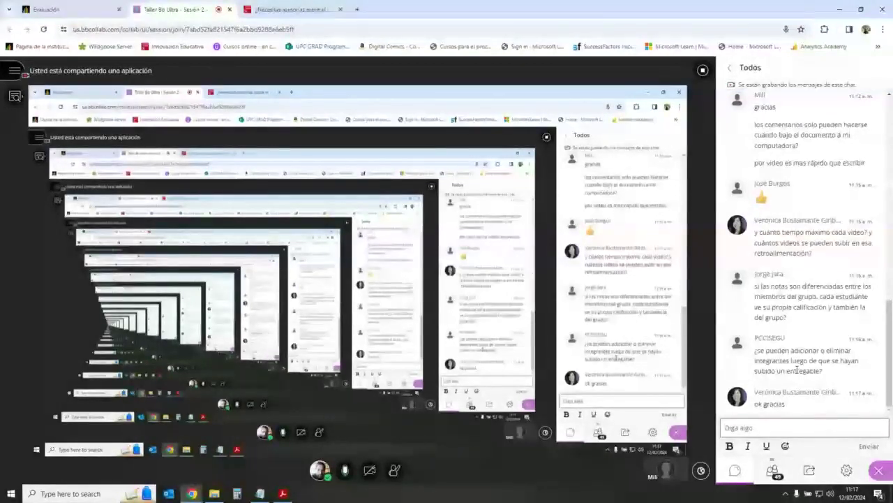
{"action": "left_click", "coordinate": [47, 9]}
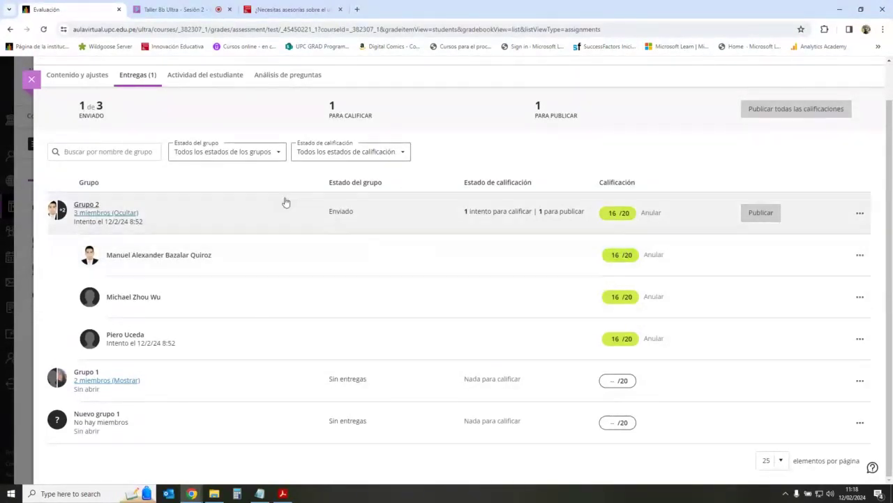
Step: Check the session chat for questions on changing group members after a submission and differentiating grades after publishing
{"action": "left_click", "coordinate": [174, 9]}
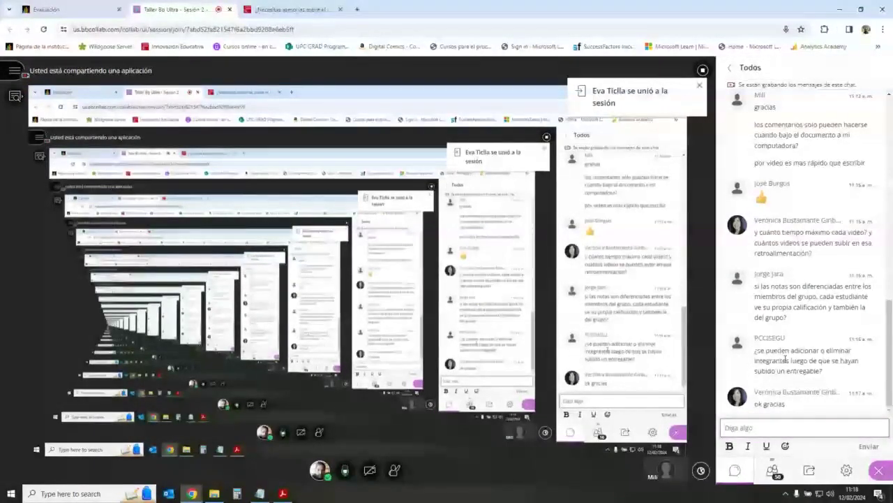
{"action": "left_click", "coordinate": [46, 9]}
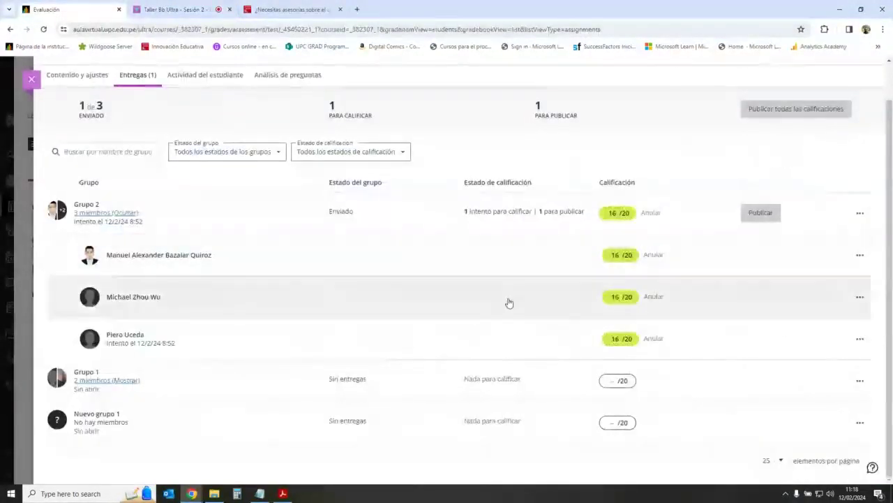
{"action": "left_click", "coordinate": [175, 9]}
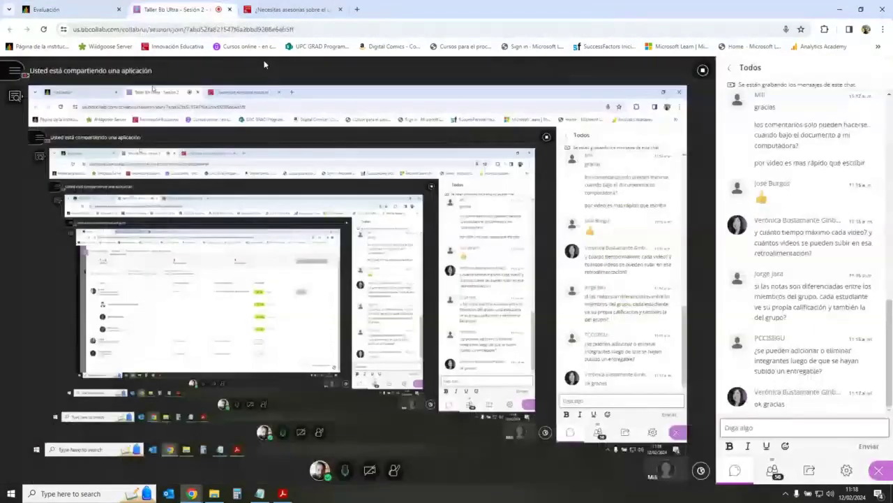
{"action": "key", "text": "ctrl+1"}
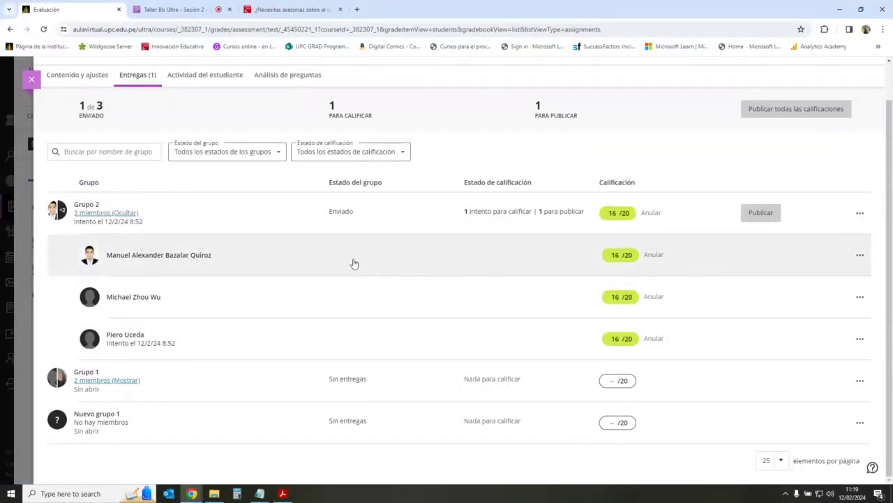
{"action": "left_click", "coordinate": [174, 9]}
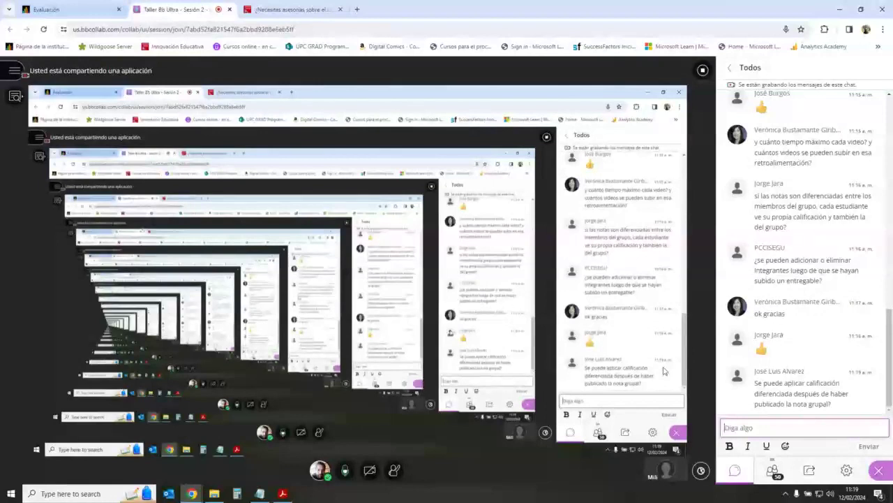
{"action": "left_click", "coordinate": [46, 9]}
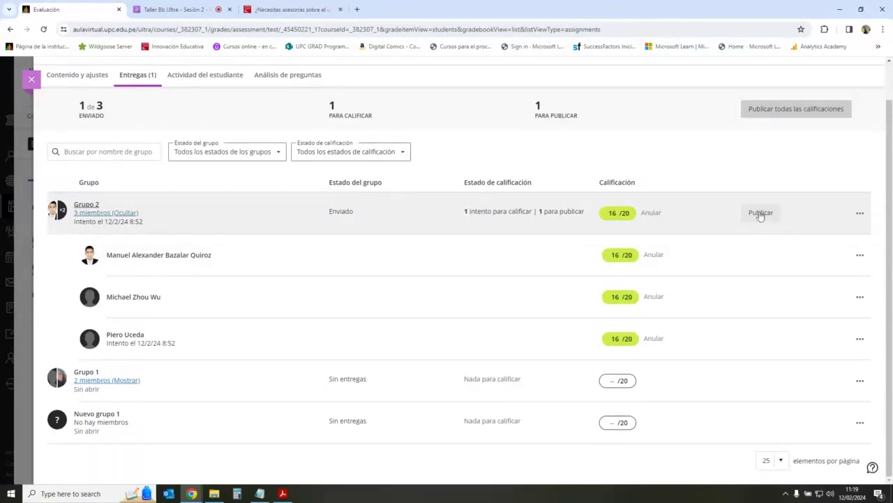
Step: Examine the options for publishing only Grupo 2's grade and for publishing all grades of Tarea 1
{"action": "left_click", "coordinate": [763, 215]}
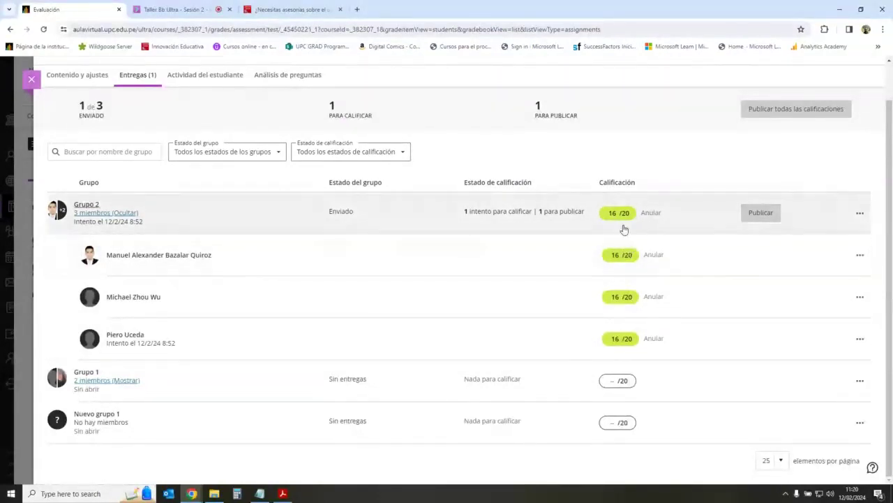
{"action": "scroll", "coordinate": [588, 239], "scroll_direction": "up", "scroll_amount": 1}
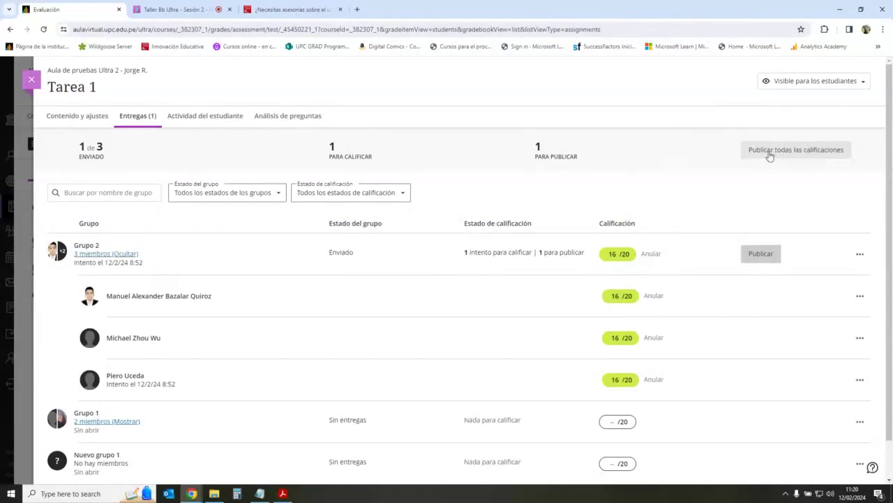
{"action": "left_click", "coordinate": [806, 154]}
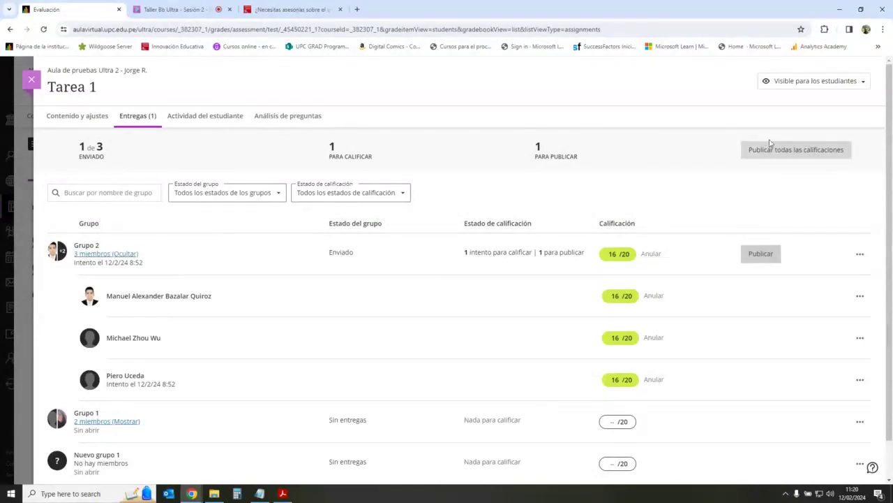
{"action": "left_click", "coordinate": [806, 156]}
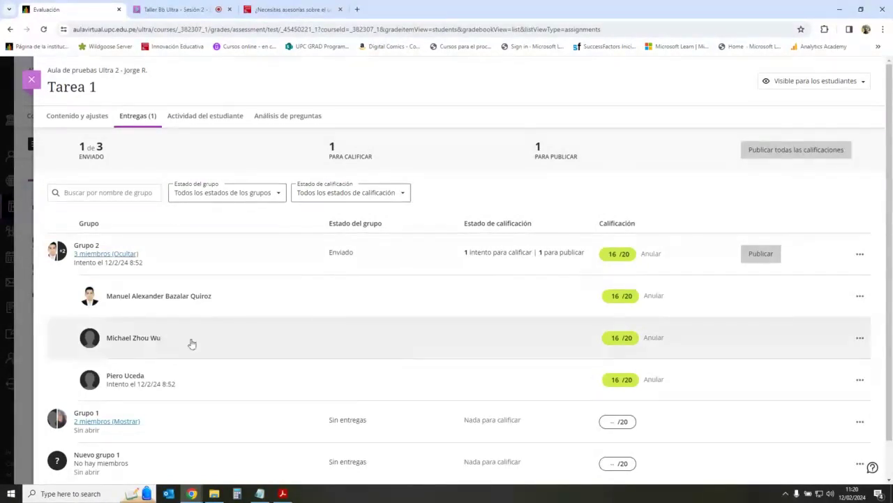
{"action": "scroll", "coordinate": [195, 353], "scroll_direction": "down", "scroll_amount": 1}
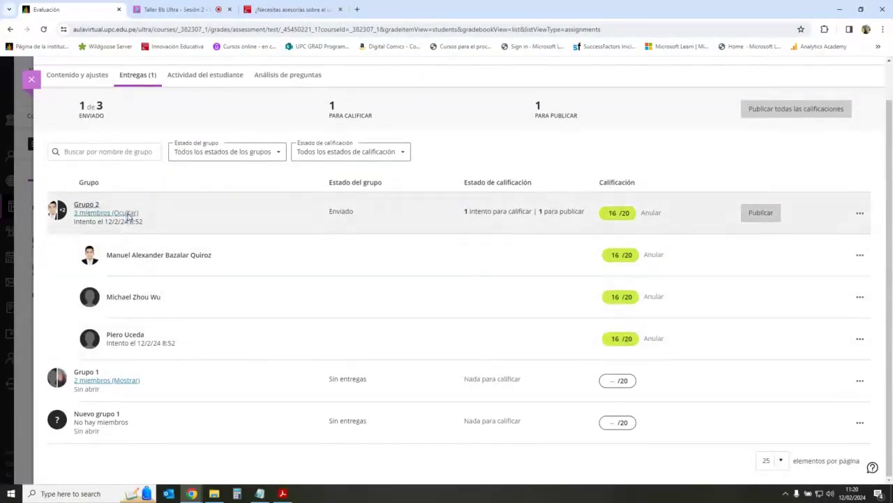
Step: Hide Grupo 2's member list and show it again in the submissions list
{"action": "left_click", "coordinate": [127, 213]}
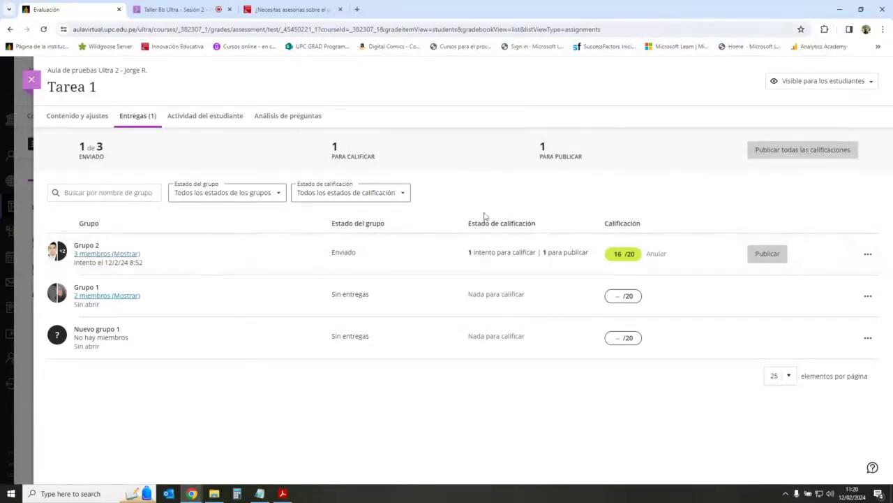
{"action": "left_click", "coordinate": [370, 288]}
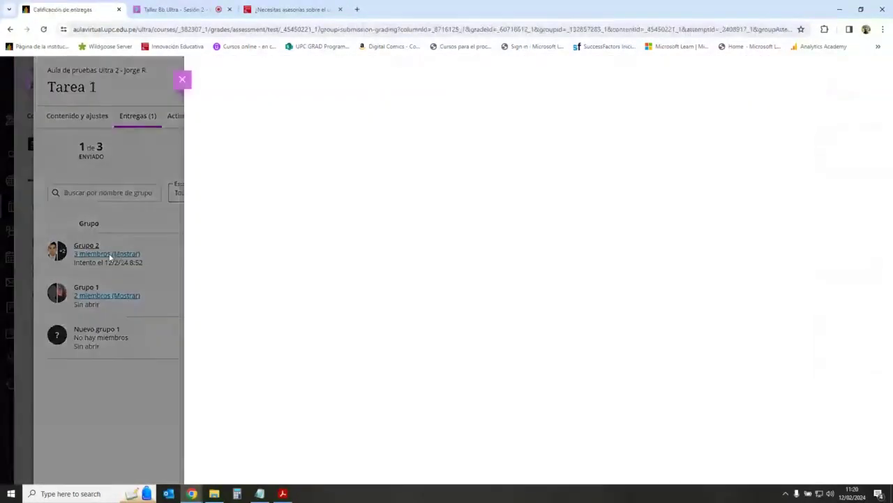
{"action": "key", "text": "Escape"}
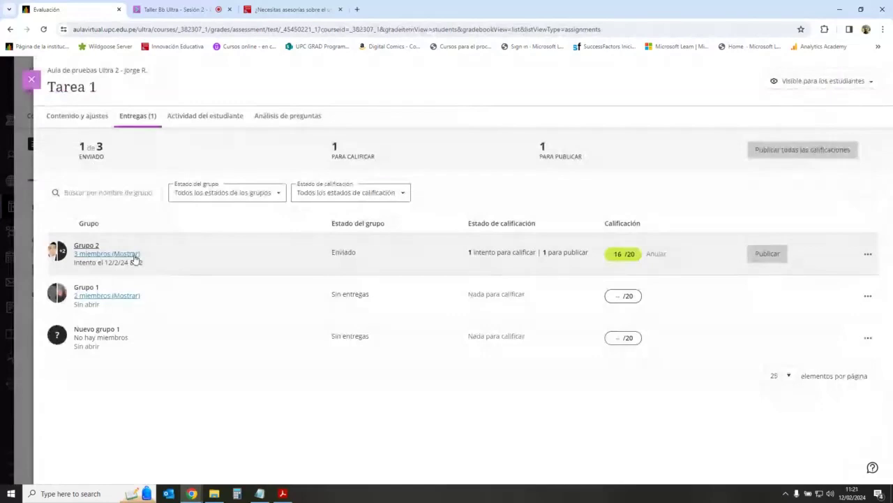
{"action": "left_click", "coordinate": [133, 254]}
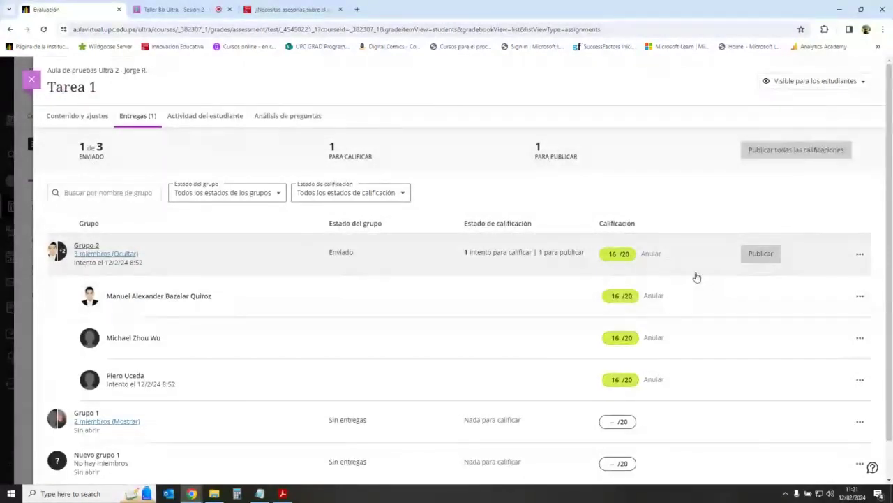
Step: Set the grade of Grupo 2's third listed member to 15 in Tarea 1, overriding the group grade
{"action": "scroll", "coordinate": [690, 276], "scroll_direction": "down", "scroll_amount": 1}
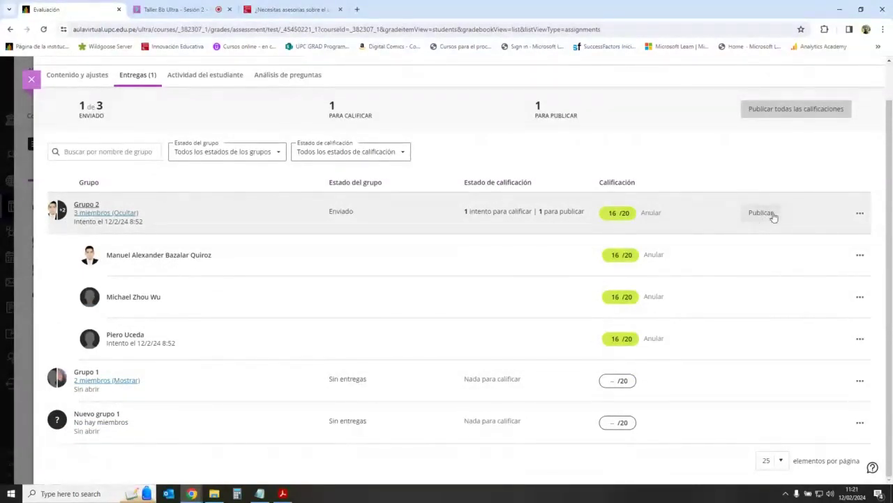
{"action": "left_click", "coordinate": [764, 218]}
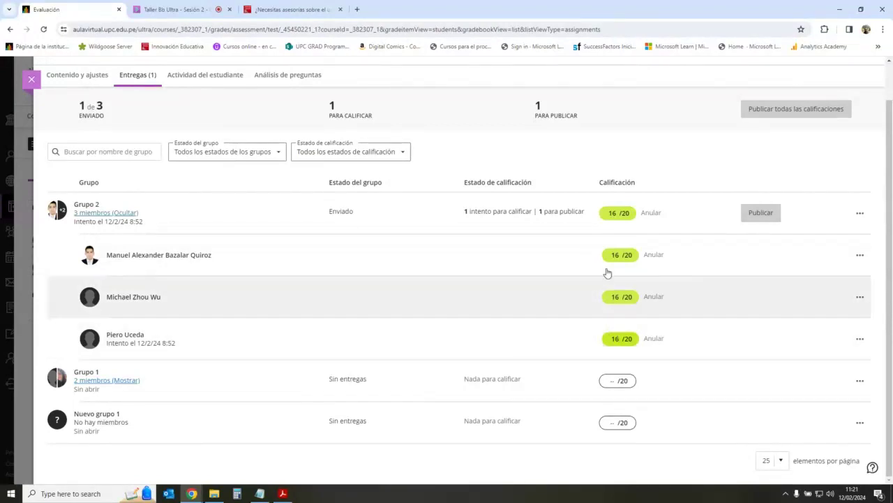
{"action": "left_click", "coordinate": [616, 339]}
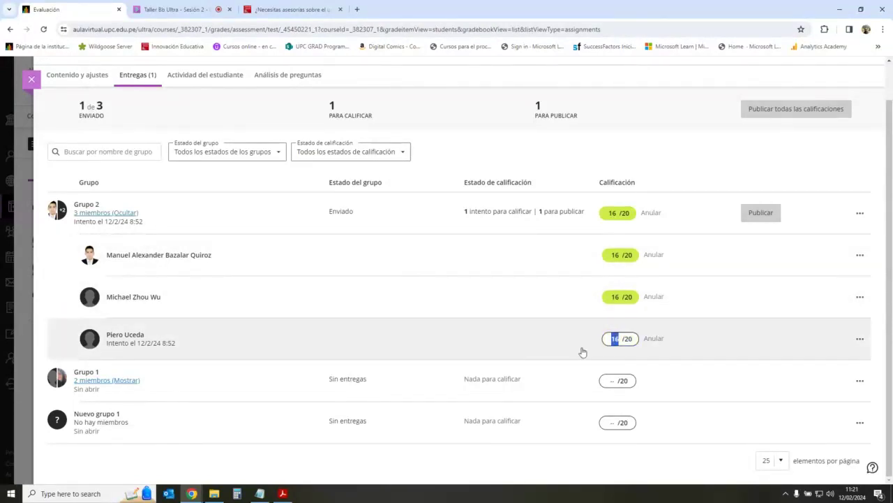
{"action": "left_click", "coordinate": [619, 340]}
{"action": "double_click", "coordinate": [614, 339]}
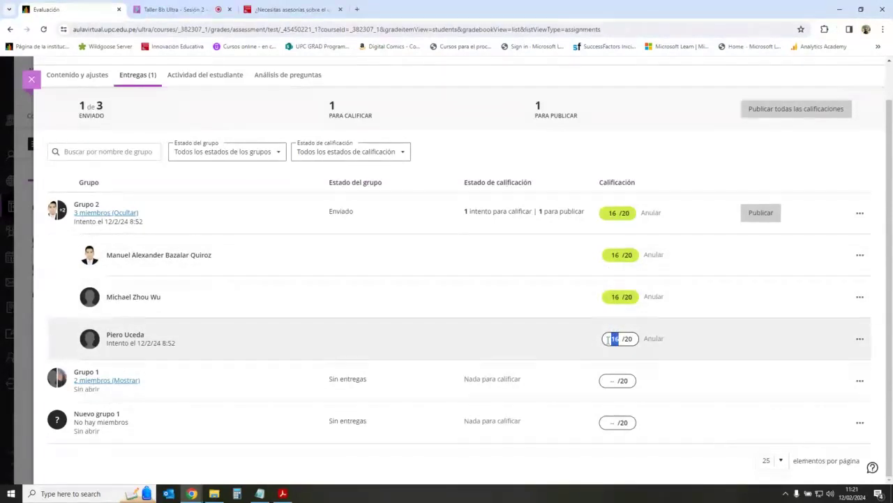
{"action": "type", "text": "15"}
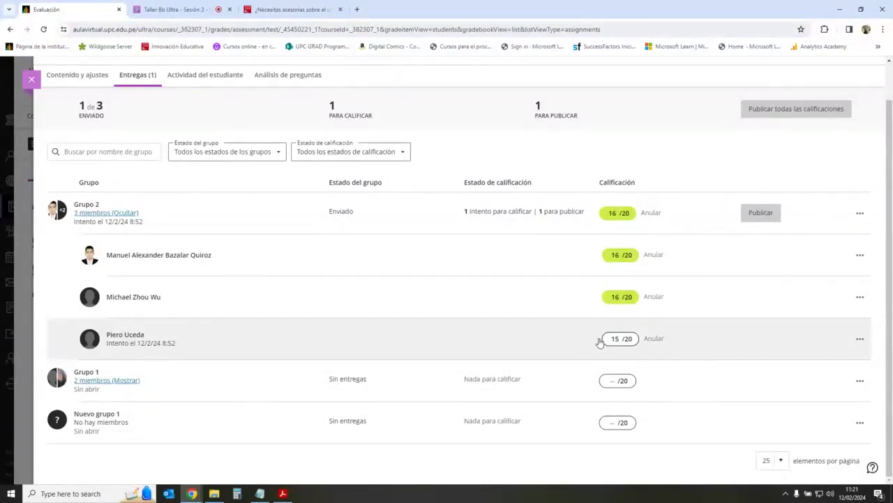
{"action": "key", "text": "Return"}
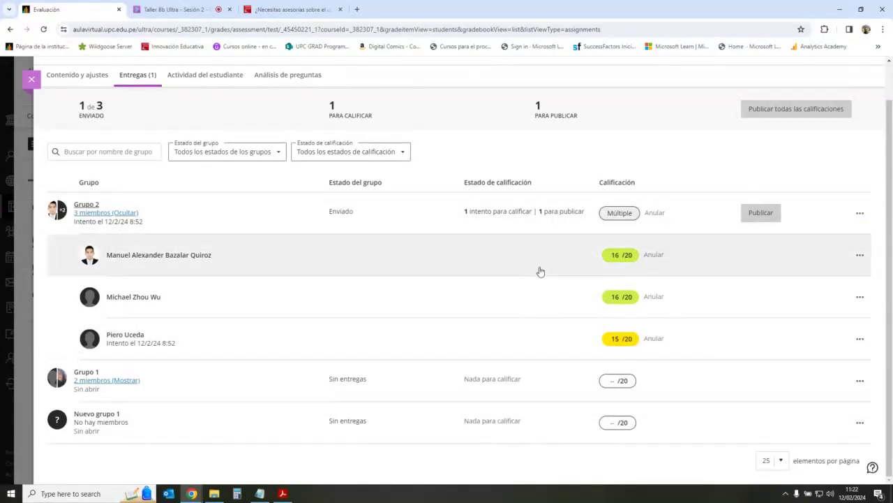
Step: Open Grupo 2's submission and go to the individual feedback of the group's third member
{"action": "left_click", "coordinate": [537, 269]}
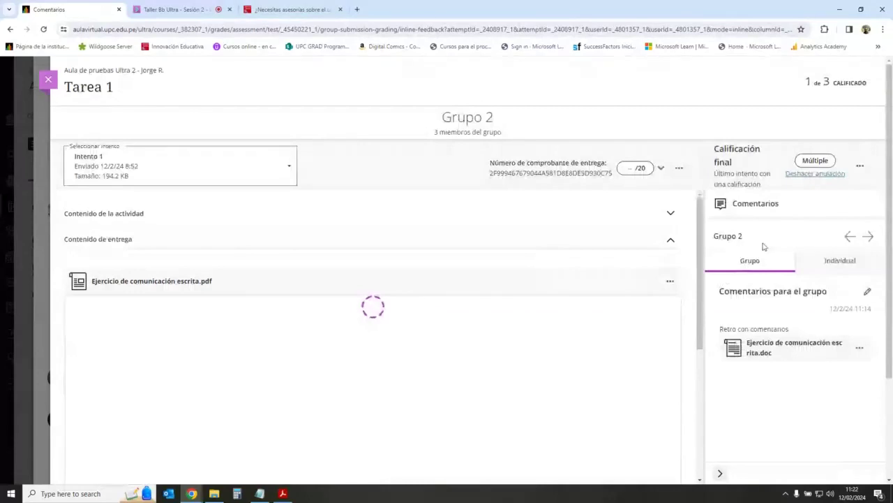
{"action": "left_click", "coordinate": [847, 262]}
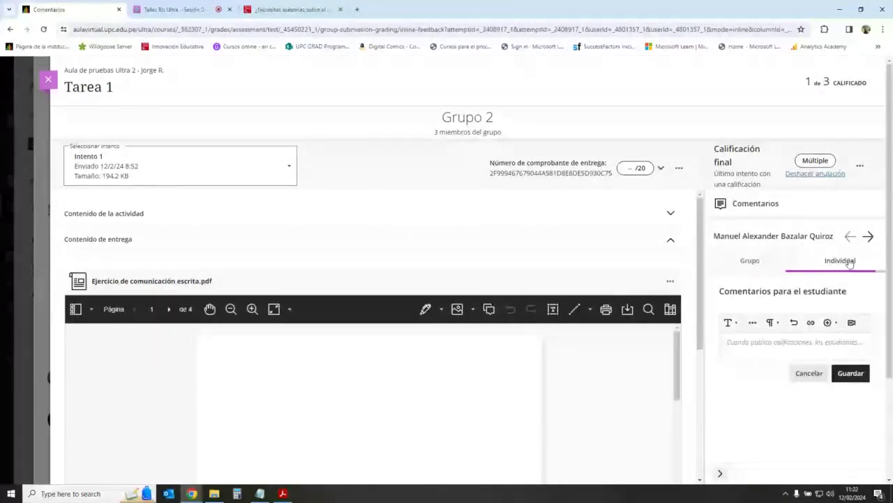
{"action": "left_click", "coordinate": [868, 236]}
{"action": "left_click", "coordinate": [868, 236]}
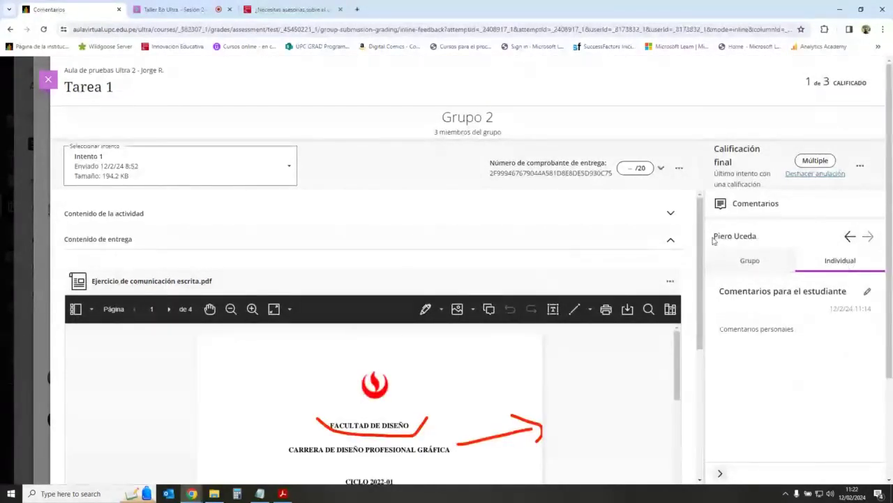
Step: Review the third member's individual comment "Comentarios personales" and return to the Tarea 1 submissions list
{"action": "left_click_drag", "start_coordinate": [714, 240], "coordinate": [759, 237]}
{"action": "left_click", "coordinate": [760, 336]}
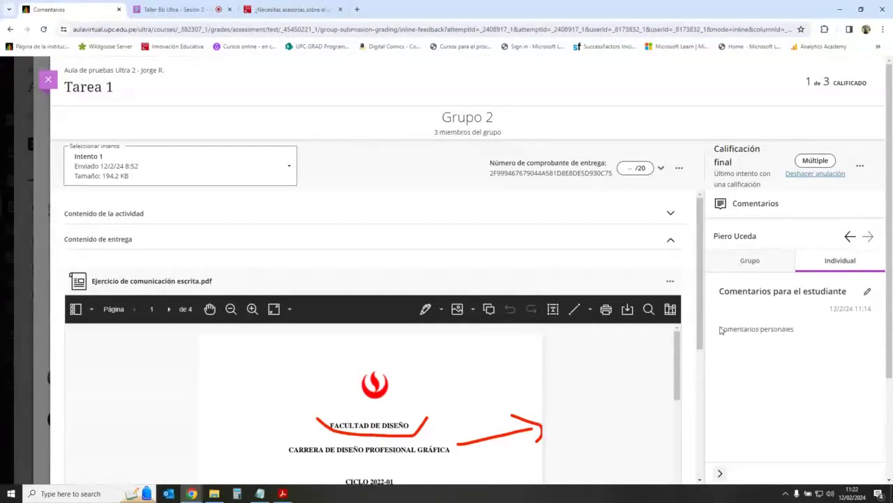
{"action": "left_click_drag", "start_coordinate": [721, 330], "coordinate": [802, 330]}
{"action": "left_click", "coordinate": [818, 333]}
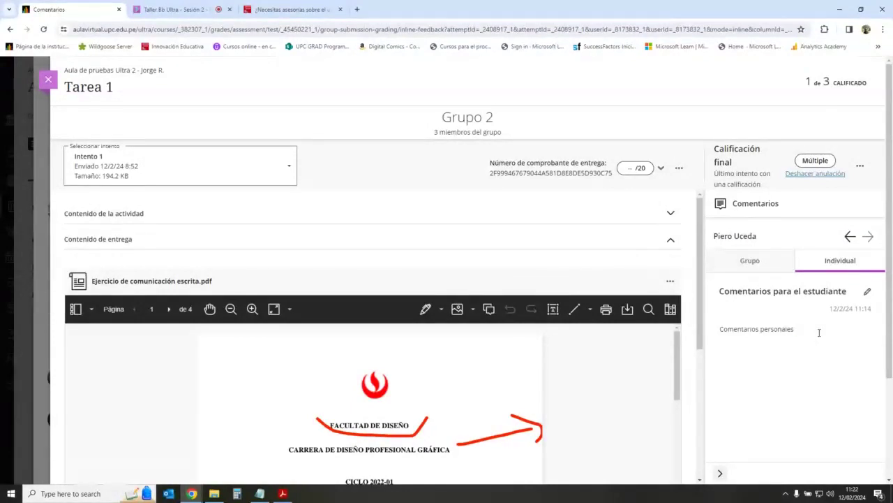
{"action": "triple_click", "coordinate": [774, 332]}
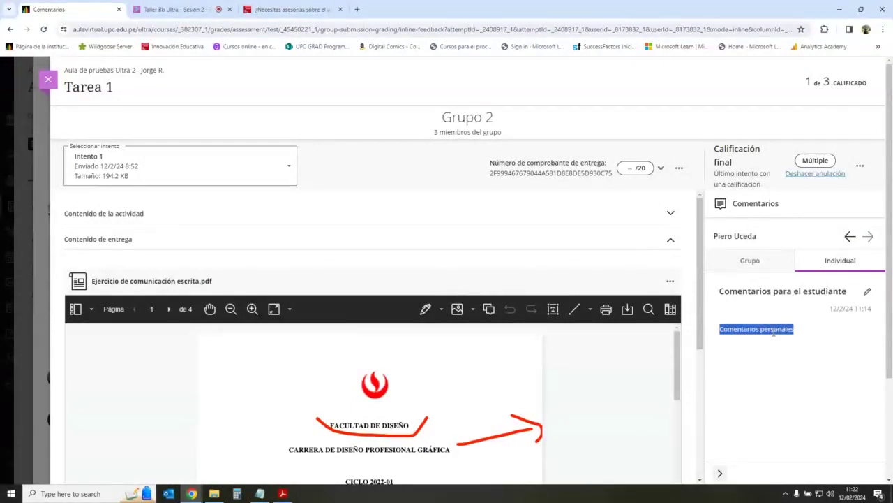
{"action": "left_click", "coordinate": [761, 328]}
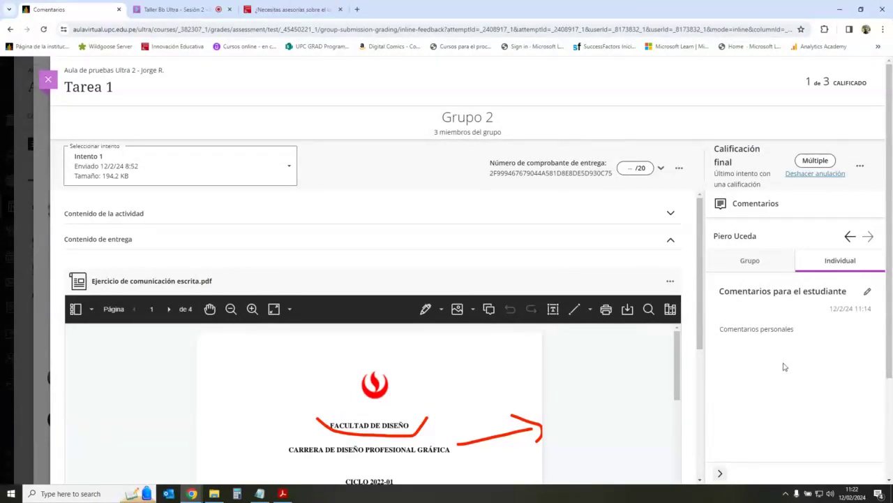
{"action": "double_click", "coordinate": [774, 331]}
{"action": "left_click", "coordinate": [767, 335]}
{"action": "left_click", "coordinate": [48, 79]}
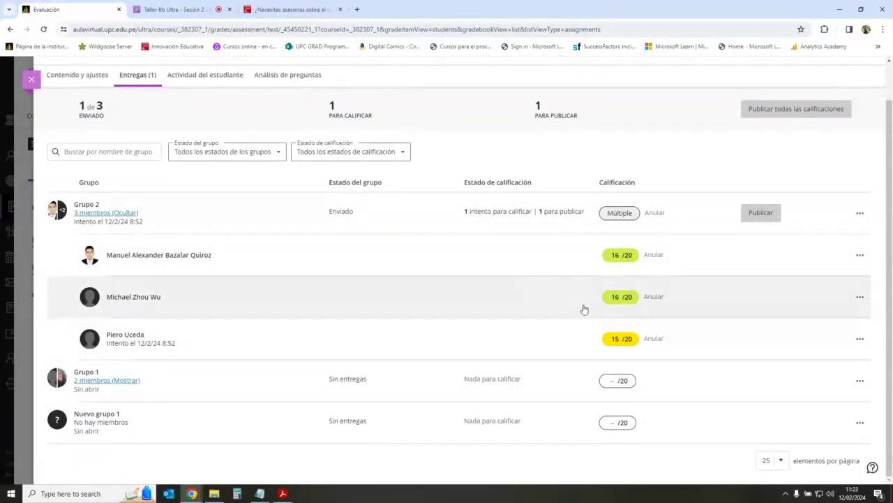
Step: Read the session chat questions about differentiated group and individual grading with rubrics, returning to the Tarea 1 submissions
{"action": "left_click", "coordinate": [761, 213]}
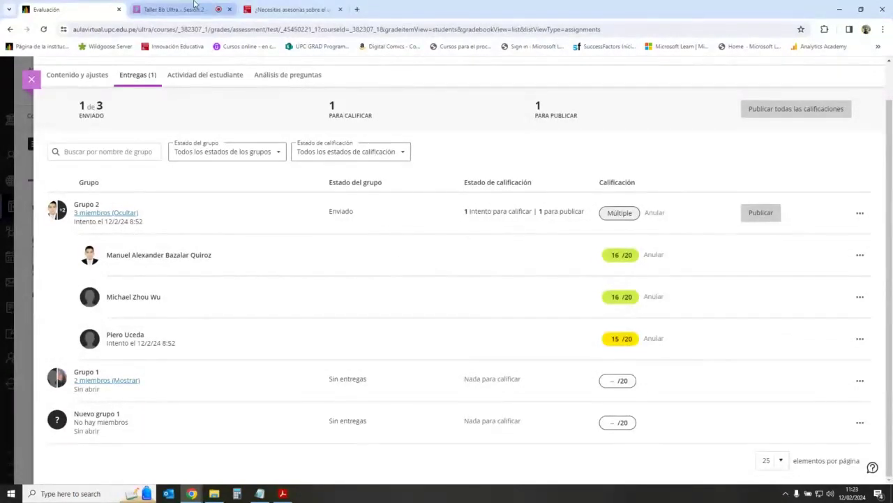
{"action": "key", "text": "ctrl+Tab"}
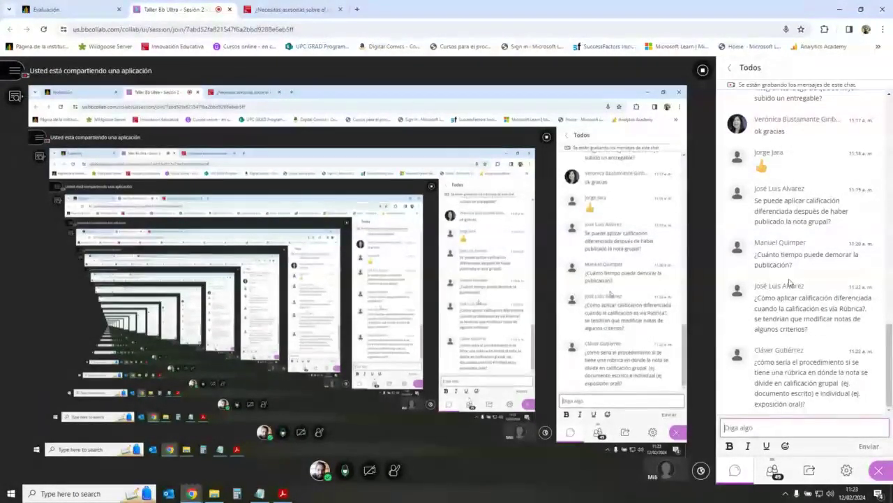
{"action": "left_click", "coordinate": [76, 7]}
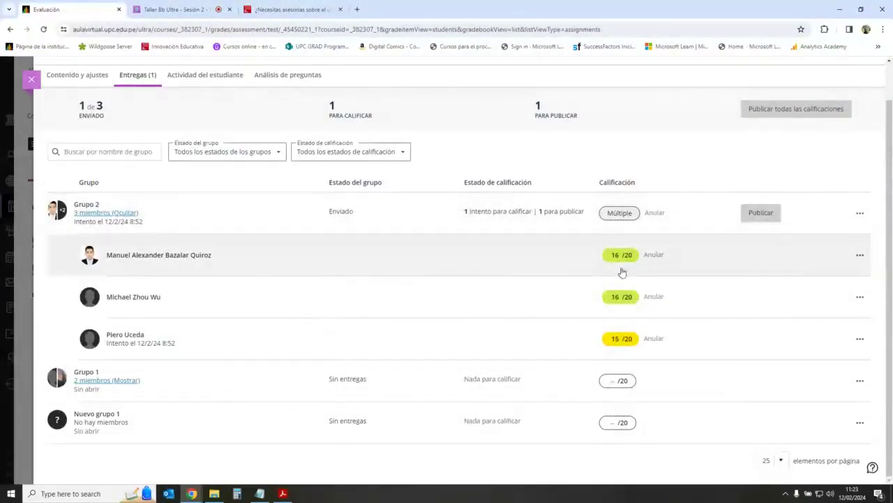
{"action": "left_click", "coordinate": [199, 9]}
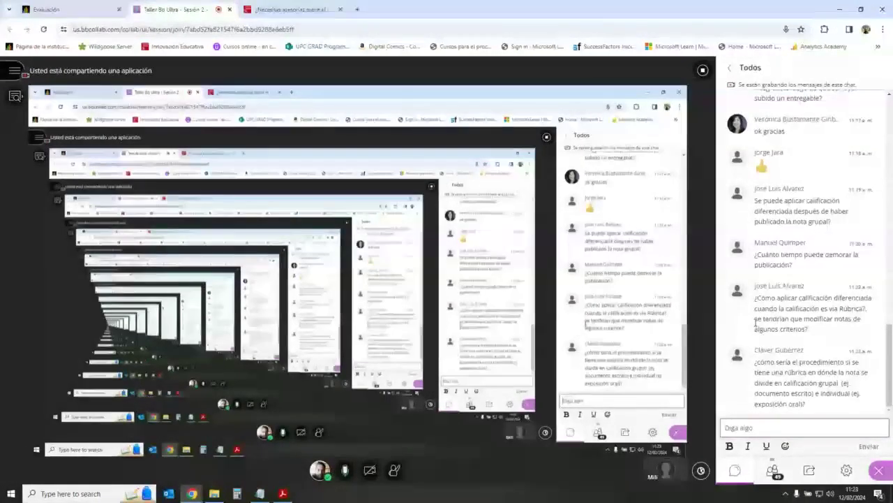
{"action": "left_click", "coordinate": [97, 8]}
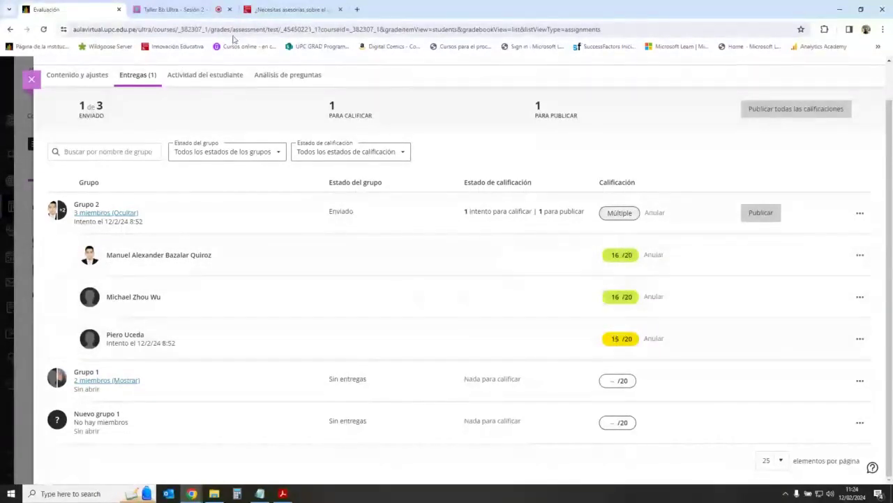
Step: Check the session chat for the question about publishing a test's grade before giving another test, and return to Tarea 1
{"action": "left_click", "coordinate": [171, 9]}
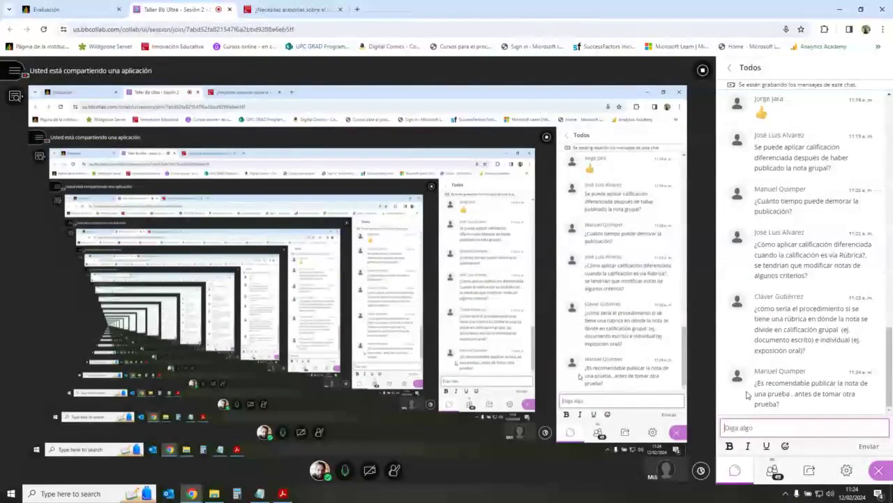
{"action": "left_click", "coordinate": [98, 4]}
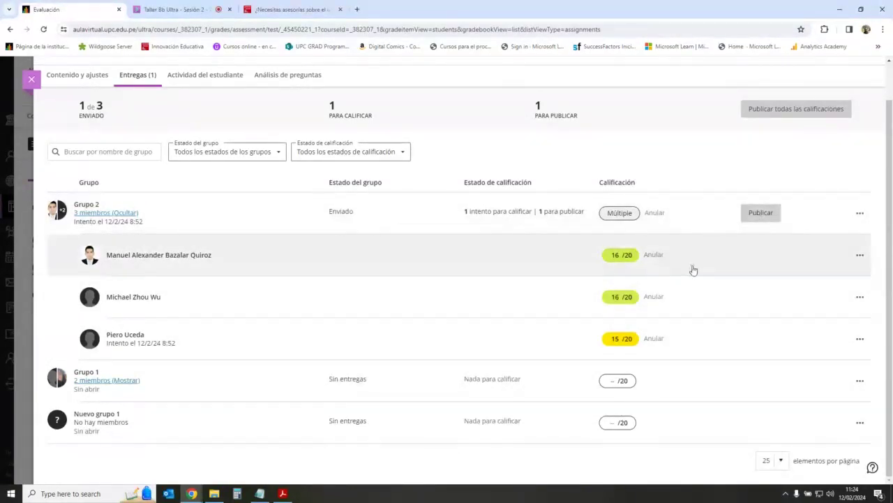
{"action": "left_click", "coordinate": [202, 11]}
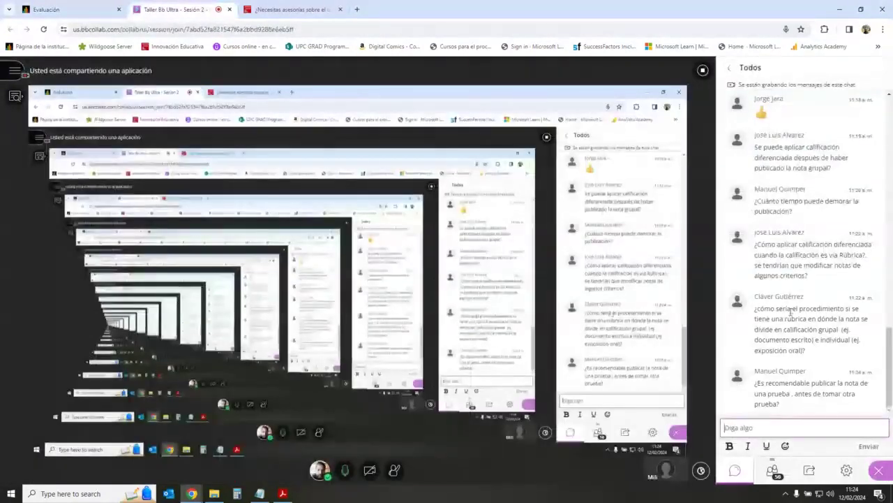
{"action": "key", "text": "ctrl+shift+Tab"}
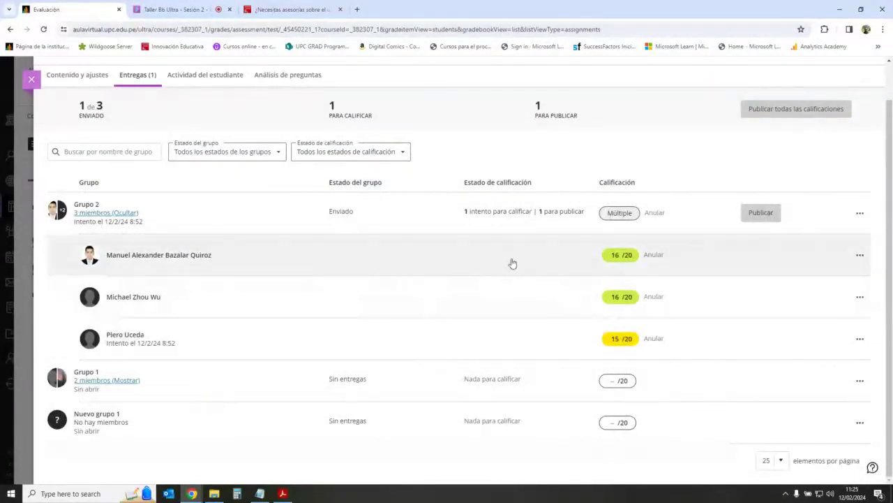
Step: Publish Grupo 2's differentiated grades and expand its member list to check the individual grades
{"action": "left_click", "coordinate": [762, 219]}
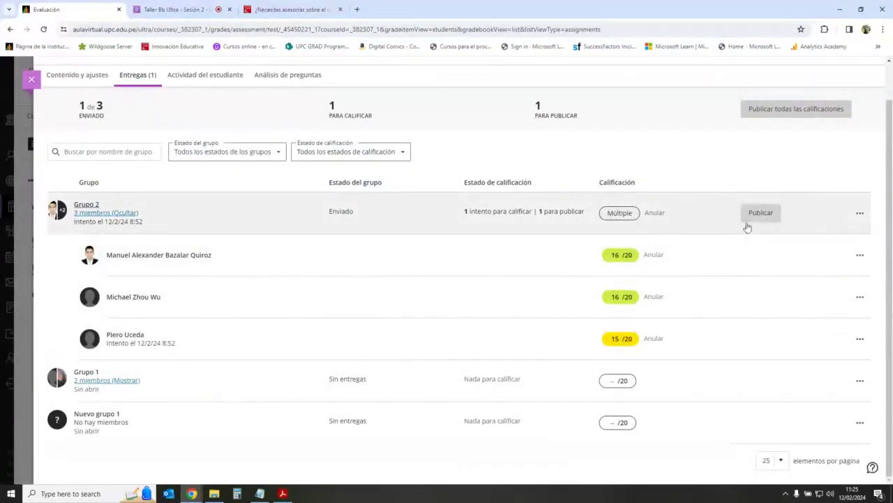
{"action": "left_click", "coordinate": [766, 218]}
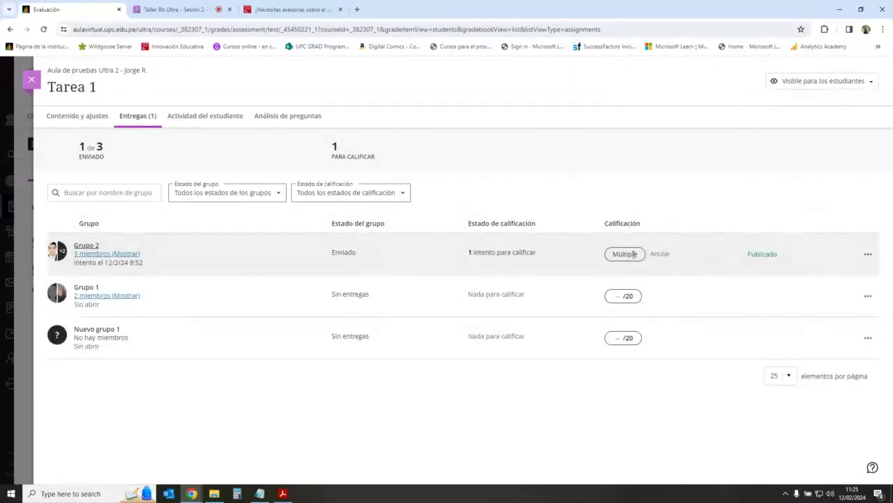
{"action": "left_click", "coordinate": [126, 254]}
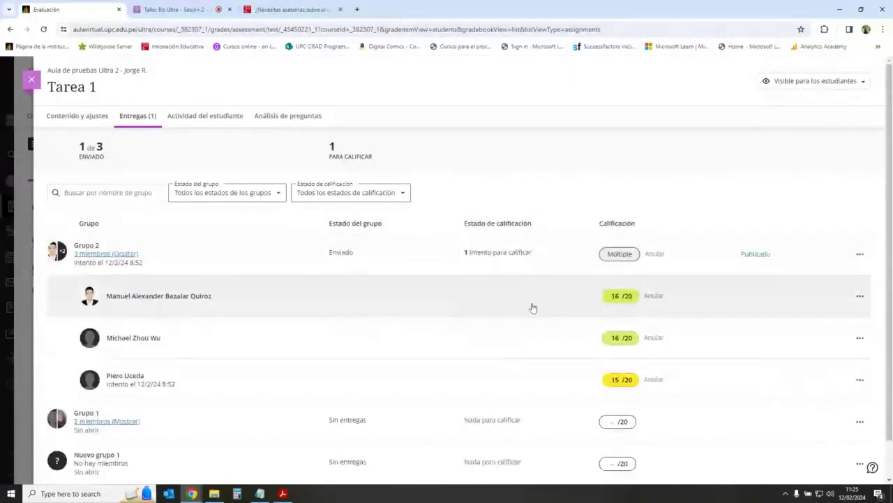
{"action": "left_click", "coordinate": [617, 296]}
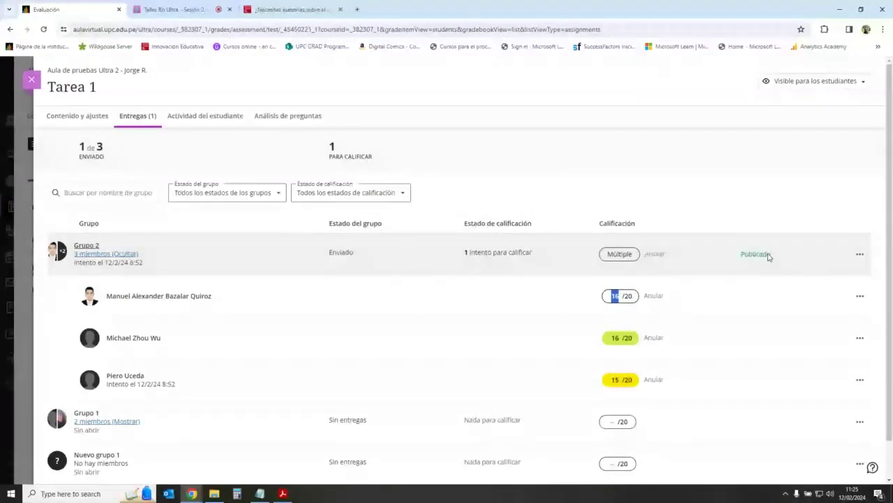
{"action": "left_click", "coordinate": [768, 257]}
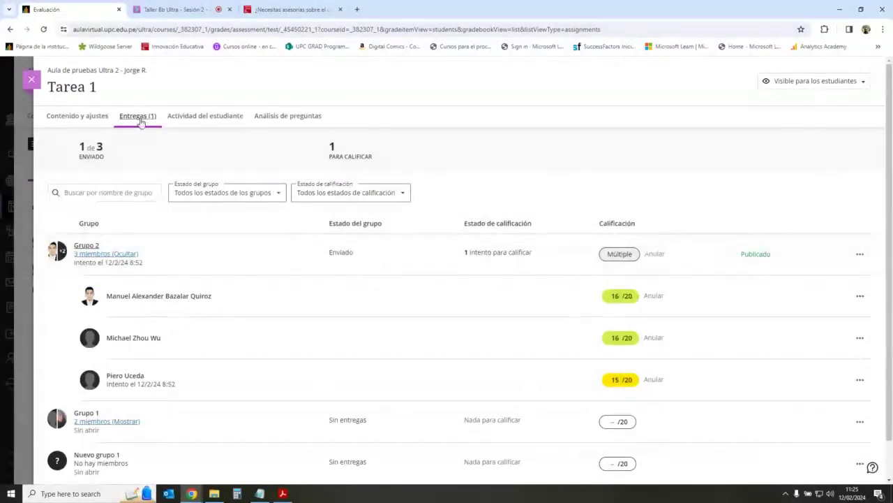
Step: Close Tarea 1 and open the course gradebook in grid view to check each student's Tarea 1 grade
{"action": "left_click", "coordinate": [77, 116]}
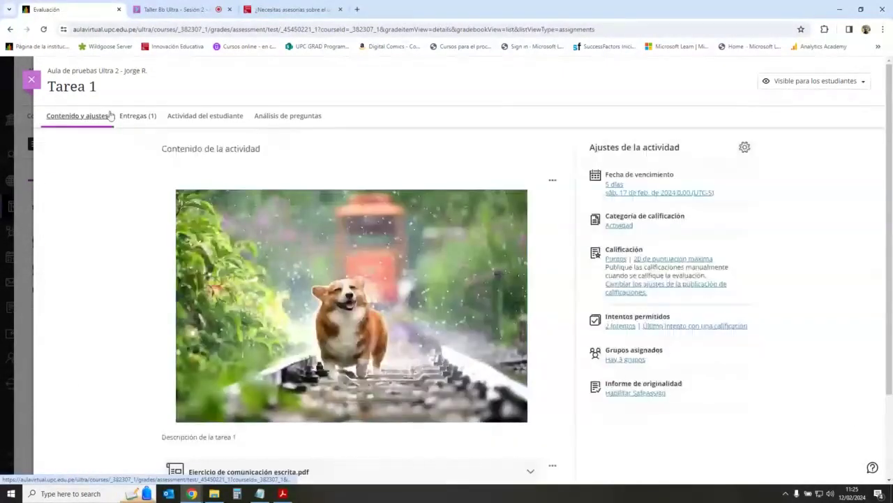
{"action": "left_click", "coordinate": [35, 80]}
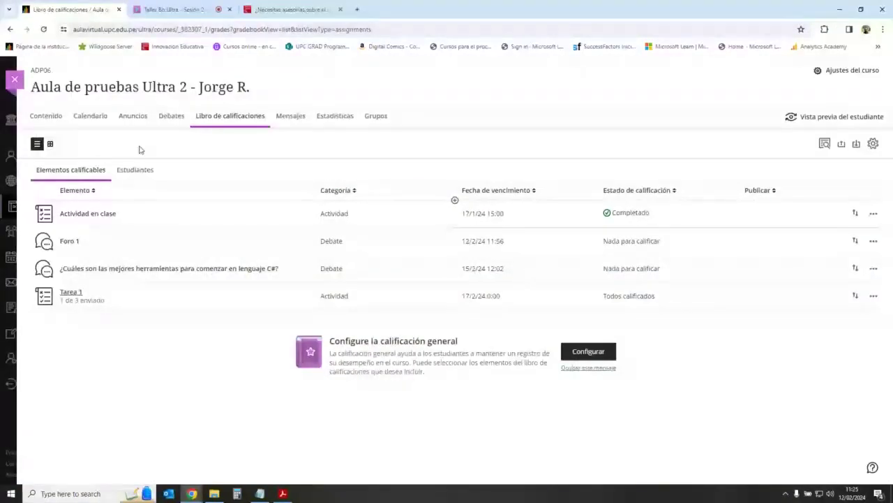
{"action": "left_click", "coordinate": [46, 116]}
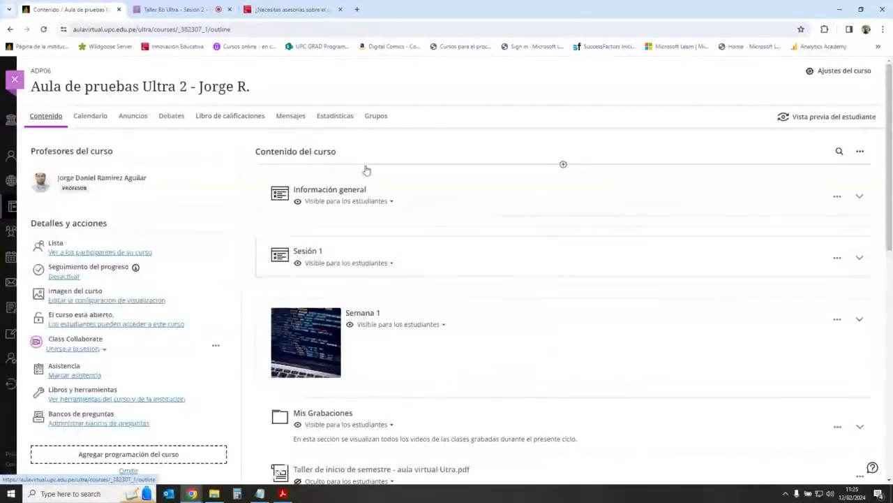
{"action": "left_click", "coordinate": [232, 123]}
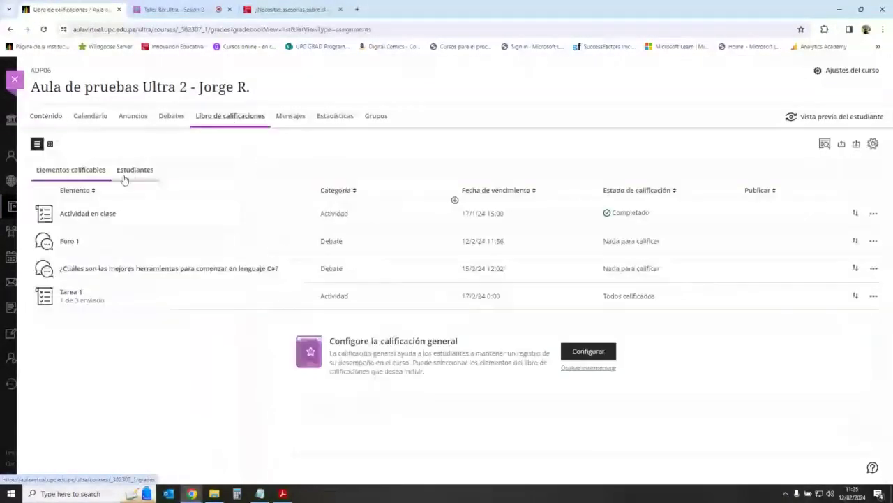
{"action": "left_click", "coordinate": [126, 175]}
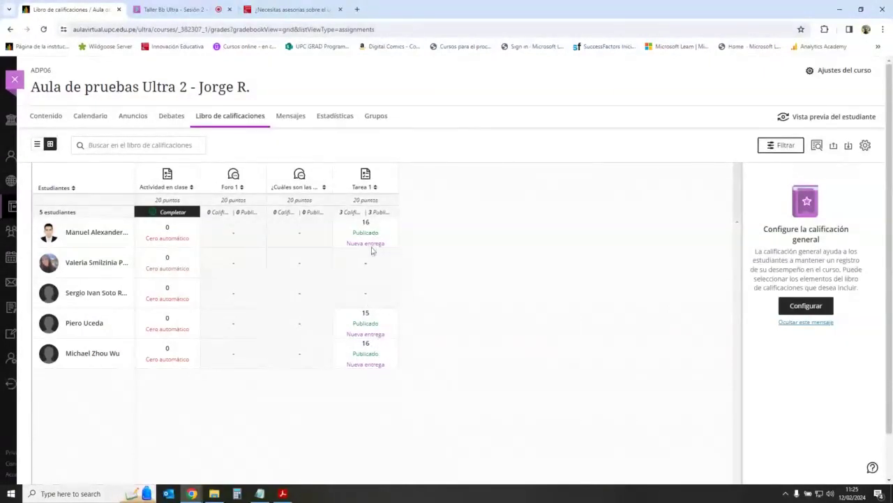
Step: Return to the course content page and switch to the Sesión 2 agenda PDF in Adobe Acrobat
{"action": "left_click", "coordinate": [53, 118]}
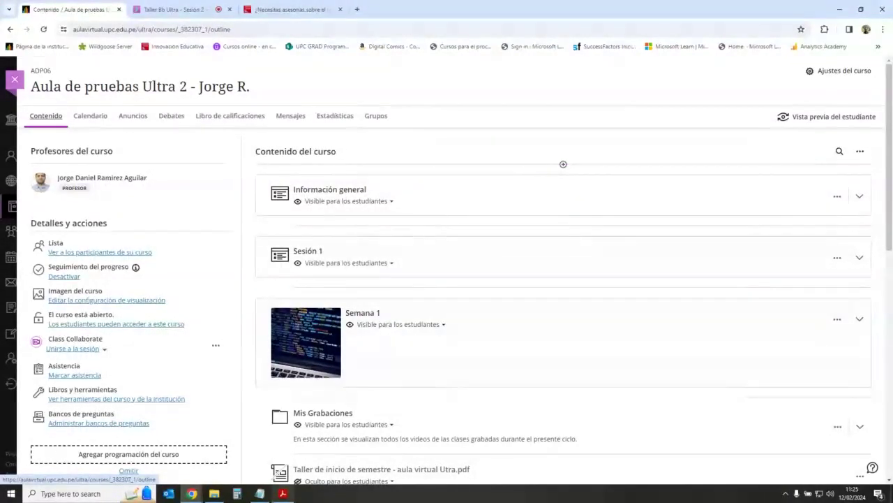
{"action": "left_click", "coordinate": [282, 494]}
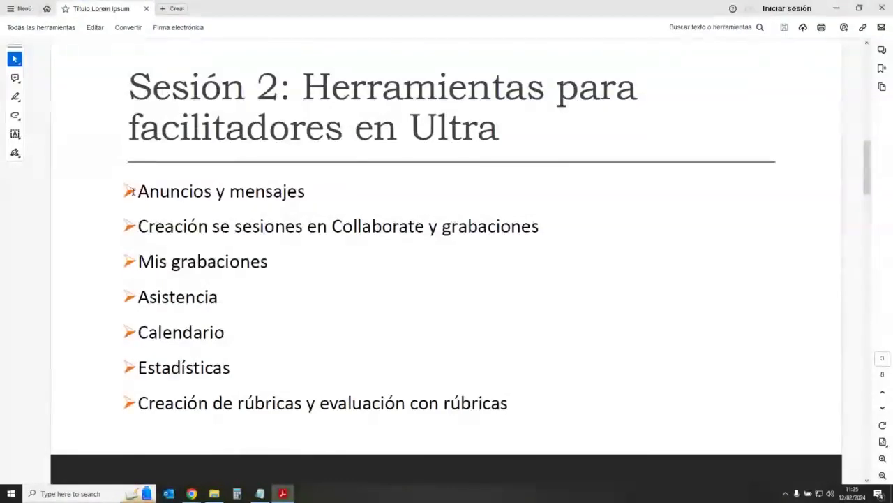
Step: Go through the Sesión 2 agenda, marking topics from Anuncios y mensajes to Creación de rúbricas y evaluación con rúbricas
{"action": "left_click_drag", "start_coordinate": [140, 190], "coordinate": [307, 199]}
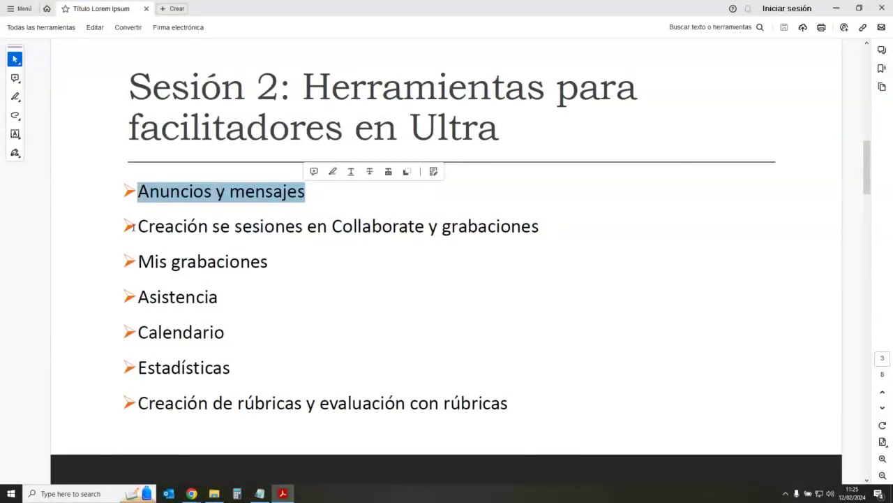
{"action": "left_click_drag", "start_coordinate": [138, 226], "coordinate": [541, 228]}
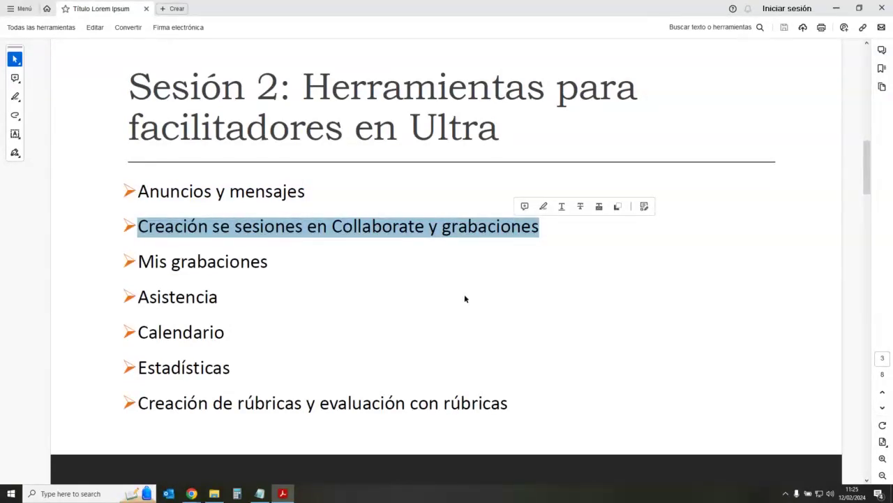
{"action": "left_click_drag", "start_coordinate": [139, 297], "coordinate": [218, 299]}
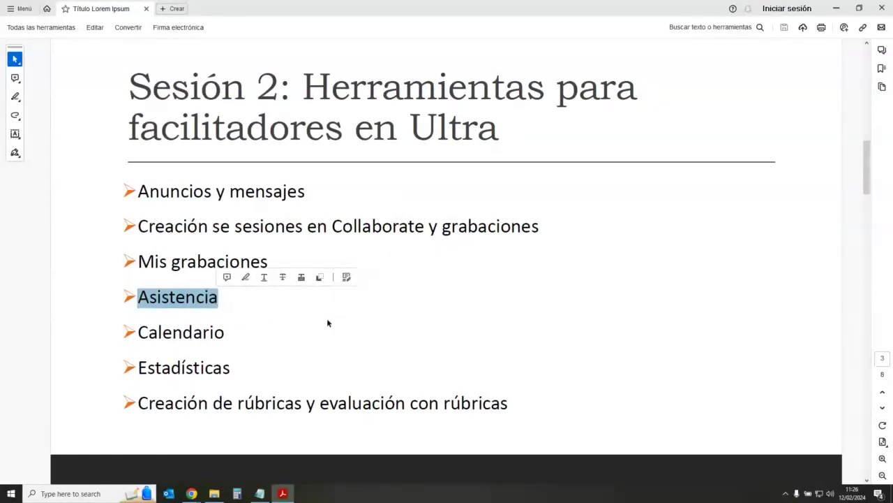
{"action": "left_click", "coordinate": [196, 300]}
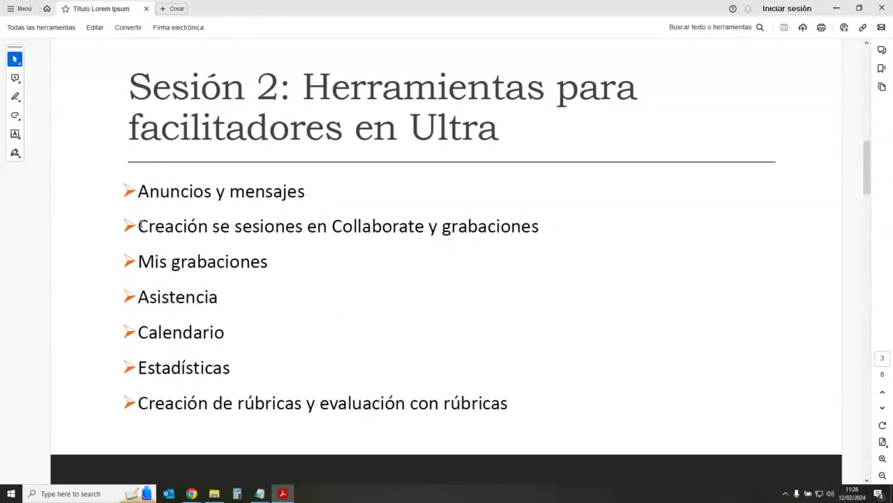
{"action": "left_click_drag", "start_coordinate": [140, 225], "coordinate": [499, 229]}
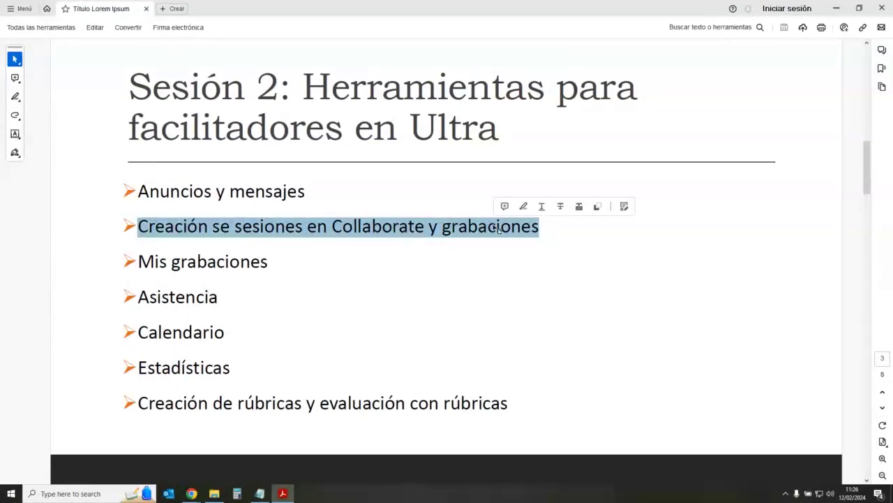
{"action": "left_click", "coordinate": [377, 235]}
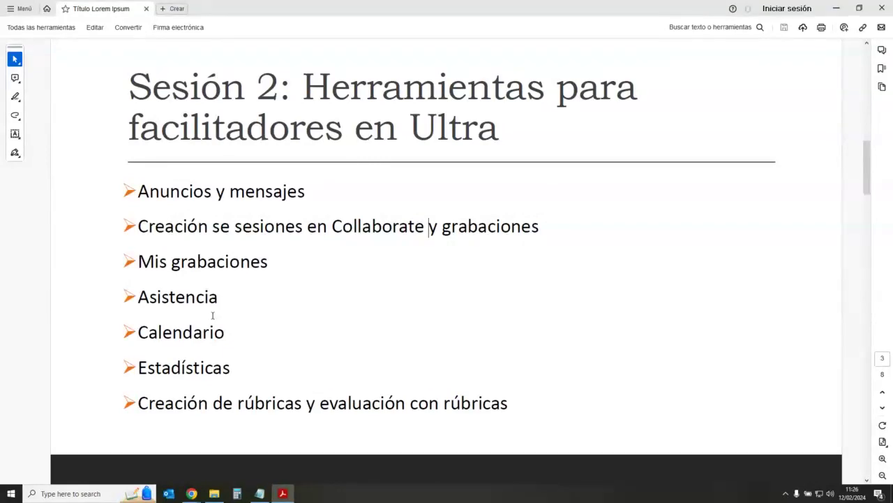
{"action": "left_click_drag", "start_coordinate": [154, 370], "coordinate": [212, 371]}
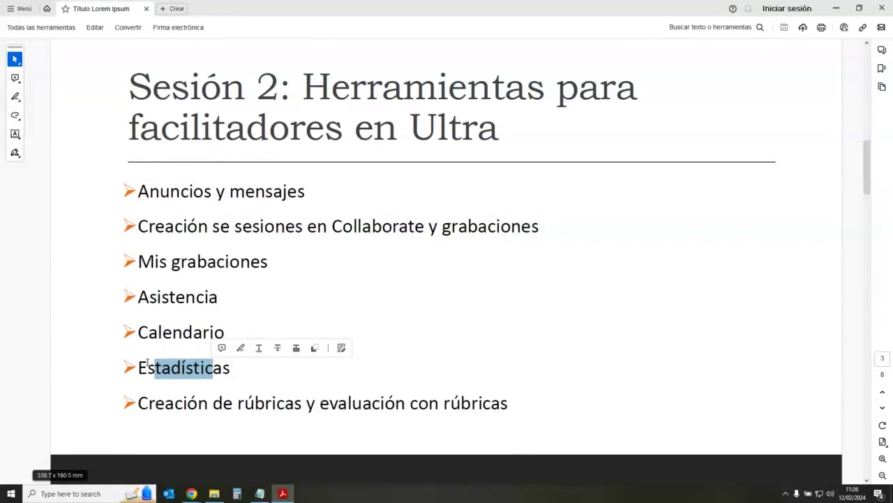
{"action": "left_click_drag", "start_coordinate": [145, 403], "coordinate": [508, 405]}
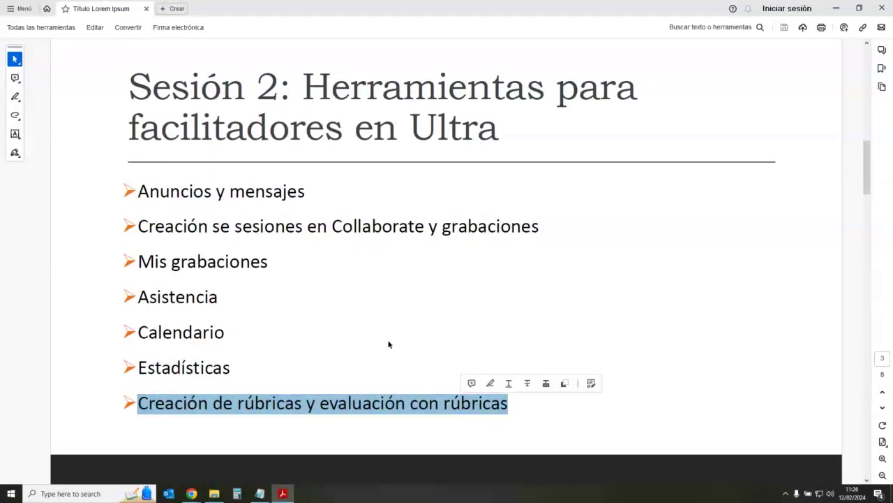
{"action": "left_click", "coordinate": [283, 347]}
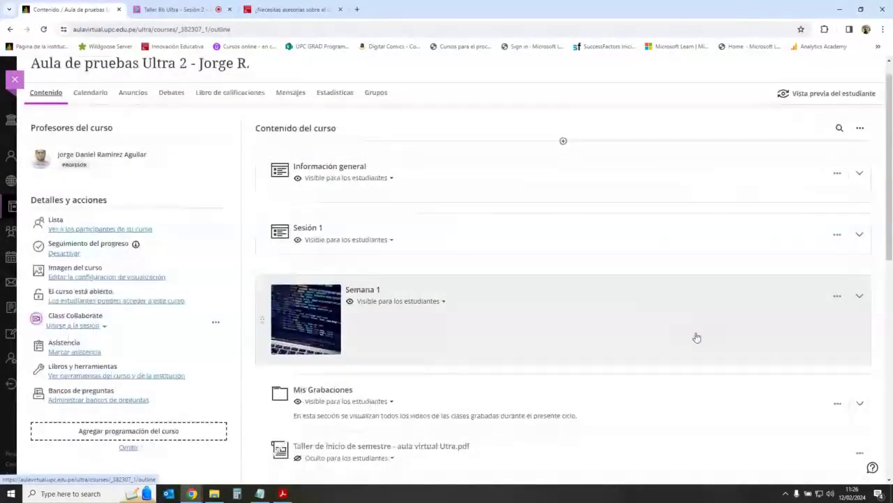
Step: Look over the course content page and check the session chat for the question about commenting only on downloaded documents
{"action": "scroll", "coordinate": [861, 229], "scroll_direction": "down", "scroll_amount": 1}
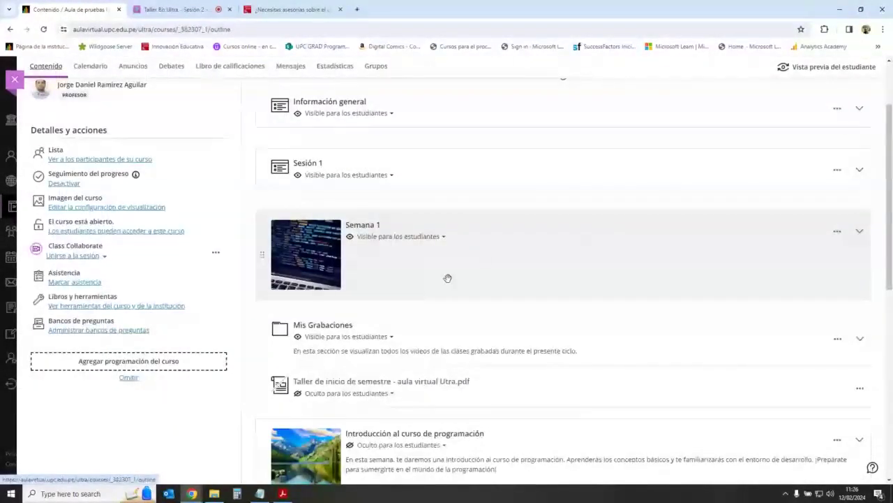
{"action": "scroll", "coordinate": [419, 263], "scroll_direction": "up", "scroll_amount": 1}
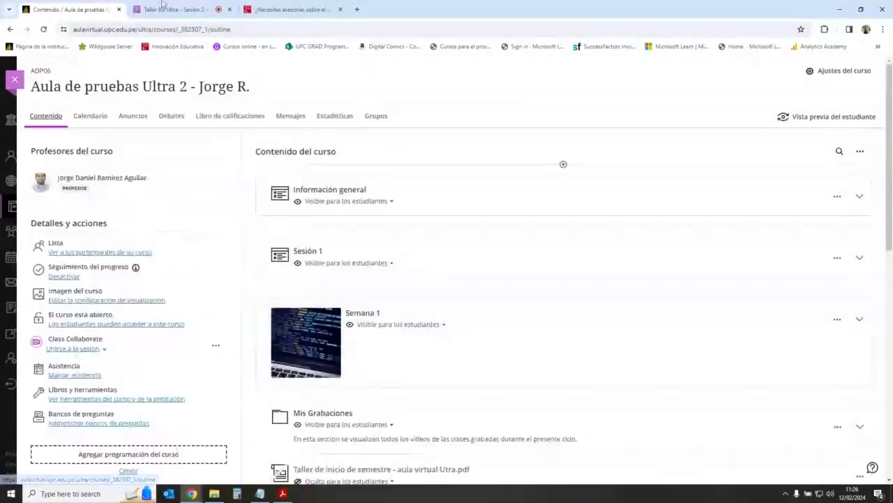
{"action": "key", "text": "ctrl+Tab"}
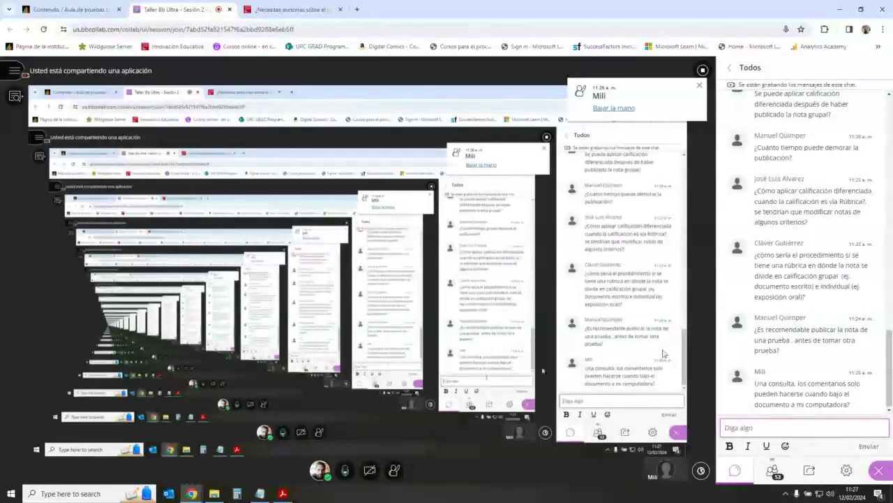
Step: Return to the course, open Tarea 1 from Semana 1's Actividades folder, and open Grupo 2's submission for grading
{"action": "left_click", "coordinate": [70, 9]}
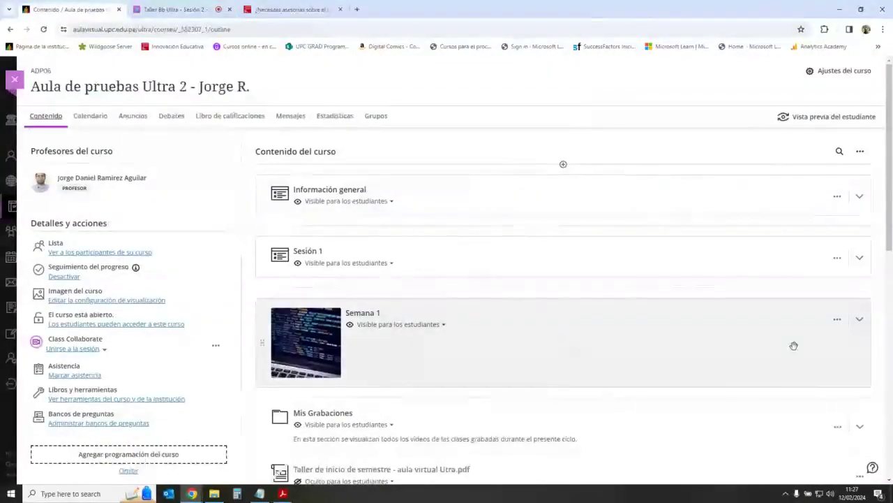
{"action": "left_click", "coordinate": [638, 309]}
{"action": "scroll", "coordinate": [391, 265], "scroll_direction": "down", "scroll_amount": 3}
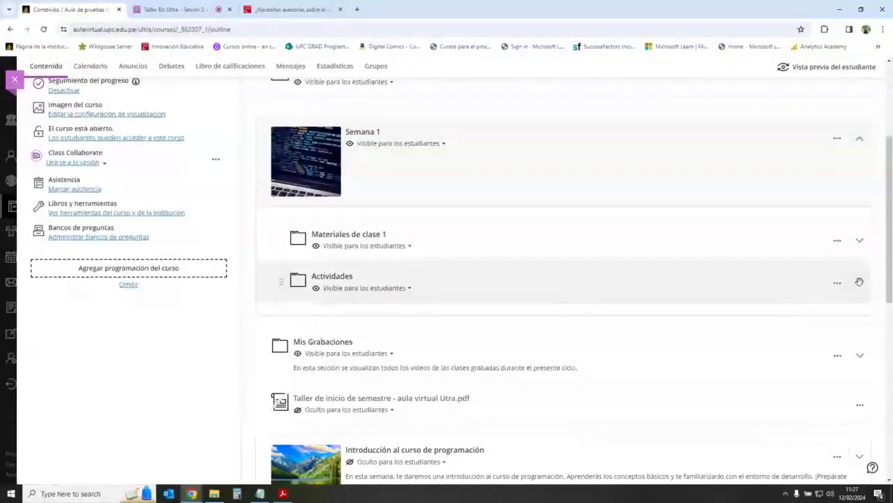
{"action": "scroll", "coordinate": [653, 247], "scroll_direction": "down", "scroll_amount": 1}
{"action": "left_click", "coordinate": [841, 193]}
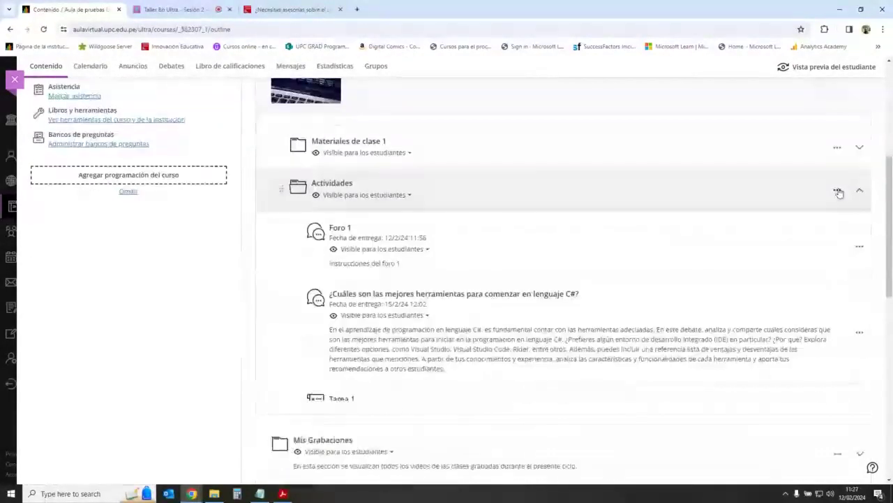
{"action": "left_click", "coordinate": [394, 382]}
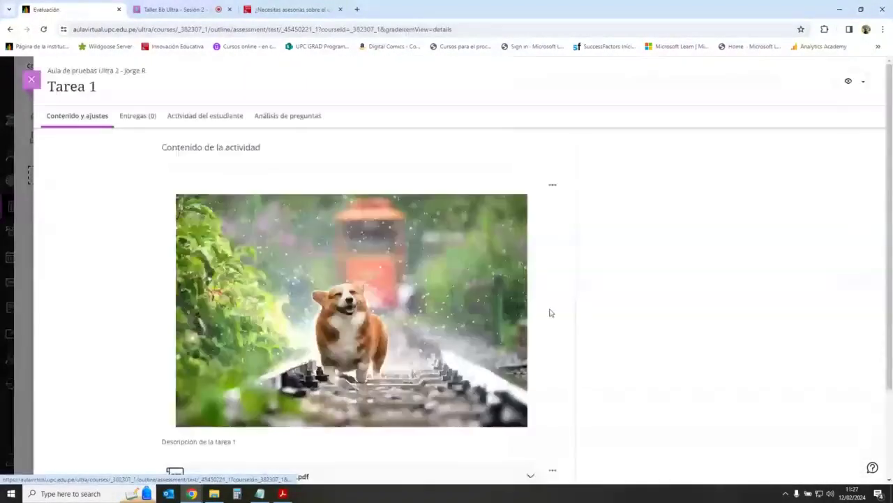
{"action": "left_click", "coordinate": [138, 116]}
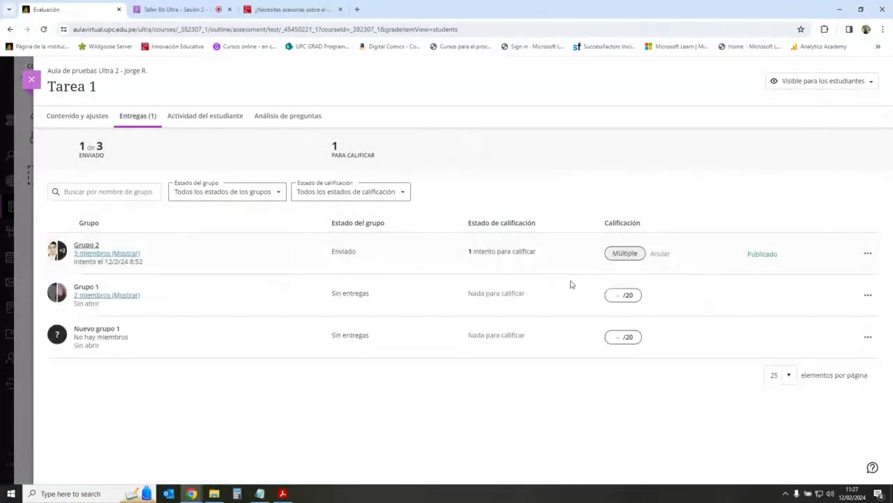
{"action": "left_click", "coordinate": [572, 280]}
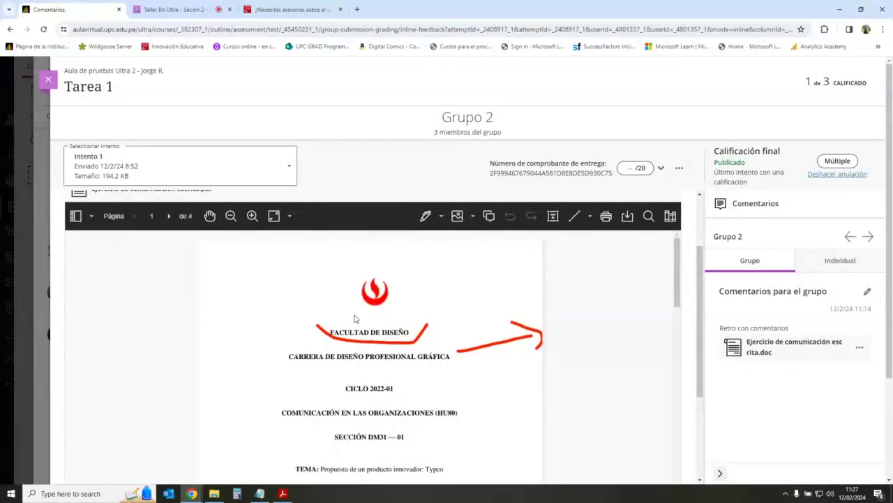
Step: Draw a yellow freehand oval around the course name and section lines on the submitted document's cover page
{"action": "left_click", "coordinate": [426, 215]}
{"action": "left_click", "coordinate": [105, 240]}
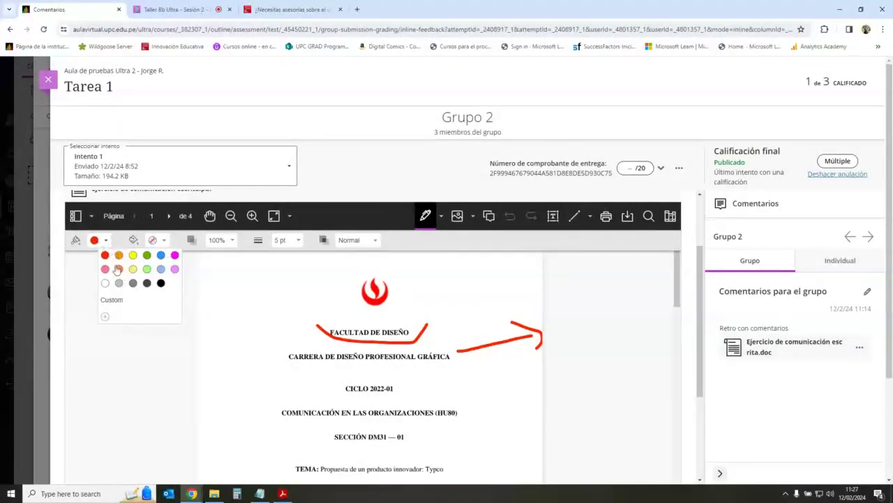
{"action": "left_click", "coordinate": [134, 255]}
{"action": "scroll", "coordinate": [279, 362], "scroll_direction": "down", "scroll_amount": 3}
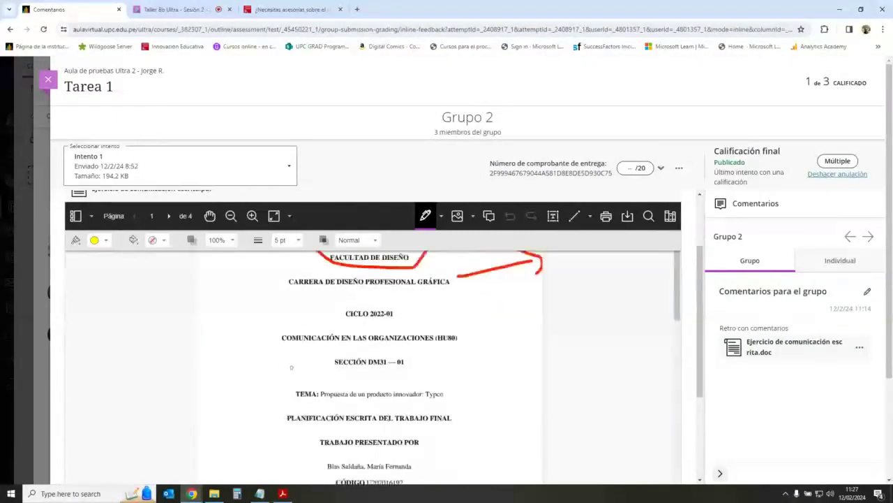
{"action": "mouse_move", "coordinate": [391, 295]}
{"action": "left_mouse_down"}
{"action": "mouse_move", "coordinate": [479, 329]}
{"action": "mouse_move", "coordinate": [419, 303]}
{"action": "left_mouse_up"}
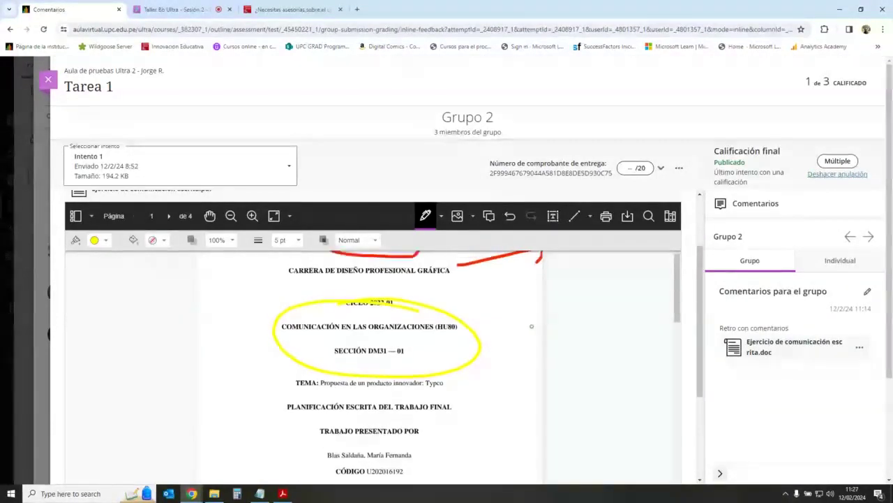
{"action": "scroll", "coordinate": [529, 328], "scroll_direction": "up", "scroll_amount": 3}
{"action": "scroll", "coordinate": [516, 315], "scroll_direction": "down", "scroll_amount": 3}
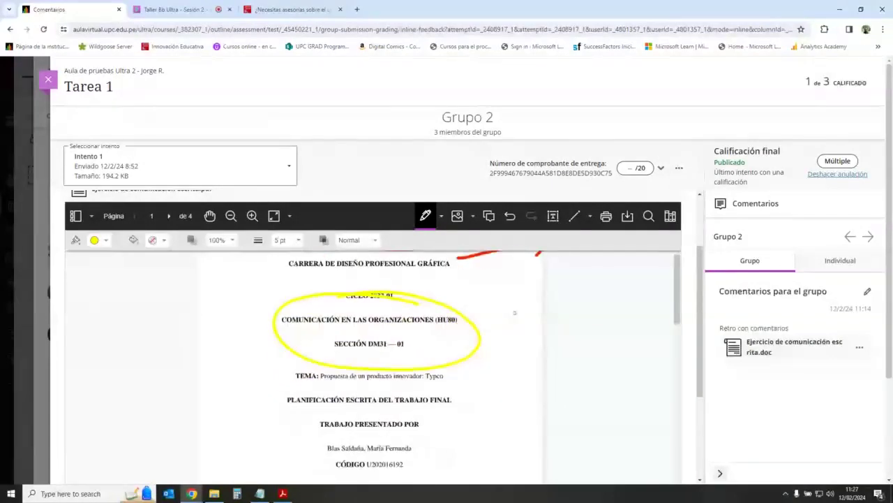
Step: Add and save the comment "Corregir título" beside the yellow-circled lines on the cover page
{"action": "left_click", "coordinate": [489, 216]}
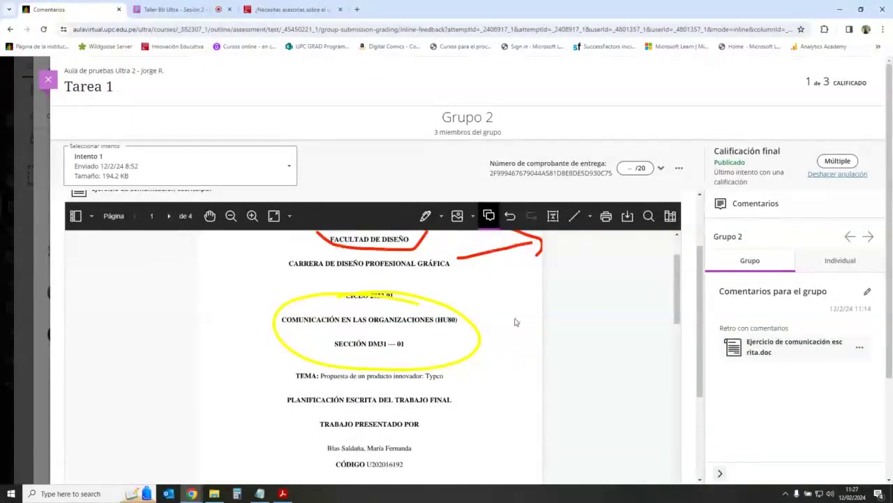
{"action": "left_click", "coordinate": [514, 321]}
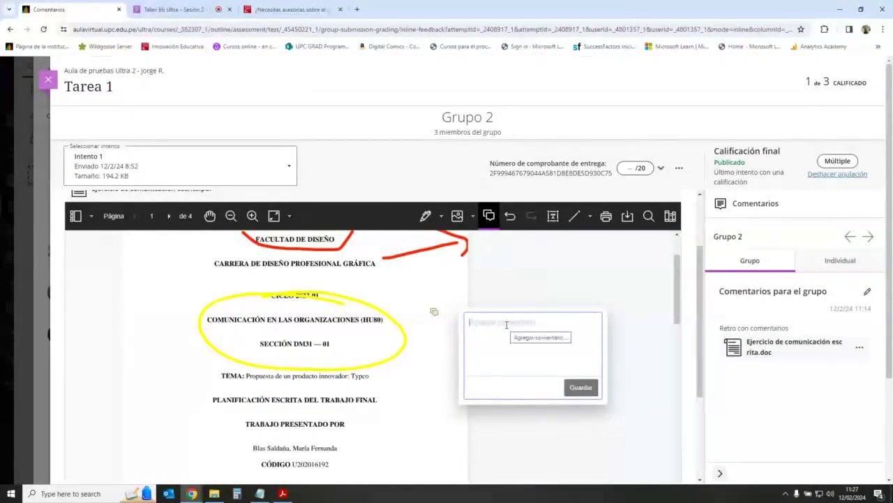
{"action": "type", "text": "Correg"}
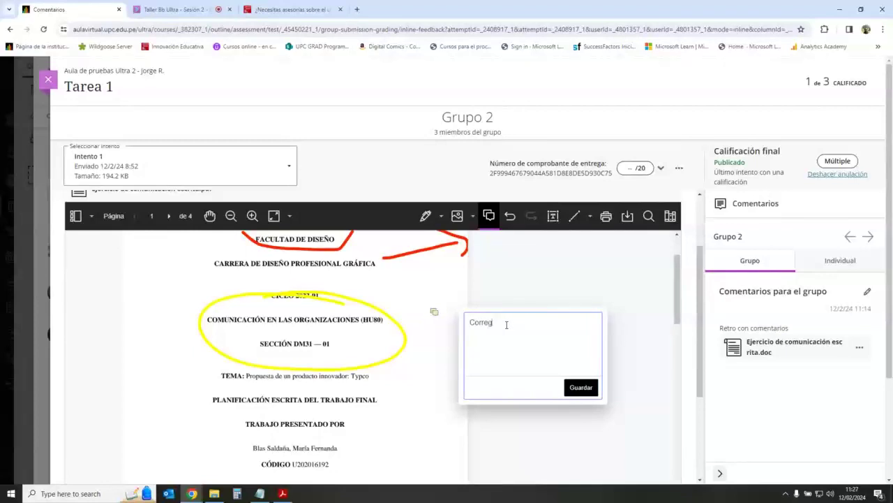
{"action": "type", "text": "ir título"}
{"action": "key", "text": "BackSpace"}
{"action": "key", "text": "BackSpace"}
{"action": "key", "text": "BackSpace"}
{"action": "key", "text": "BackSpace"}
{"action": "key", "text": "BackSpace"}
{"action": "type", "text": "ítulo"}
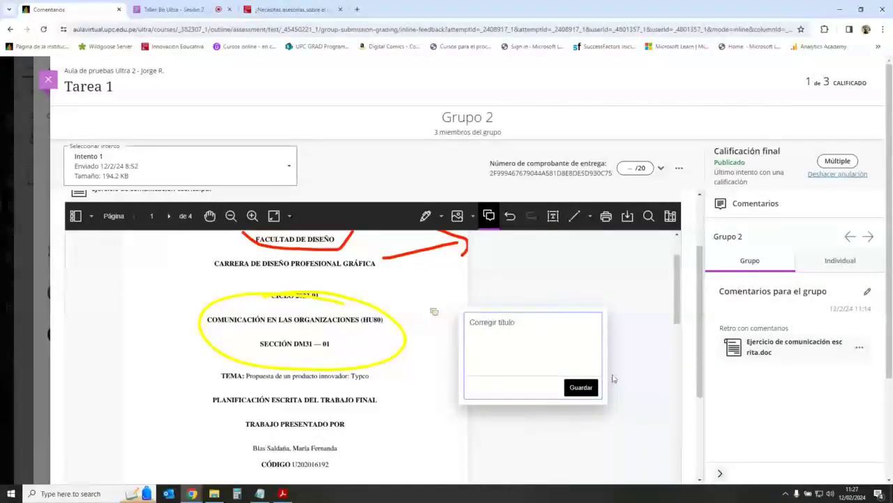
{"action": "left_click", "coordinate": [581, 387]}
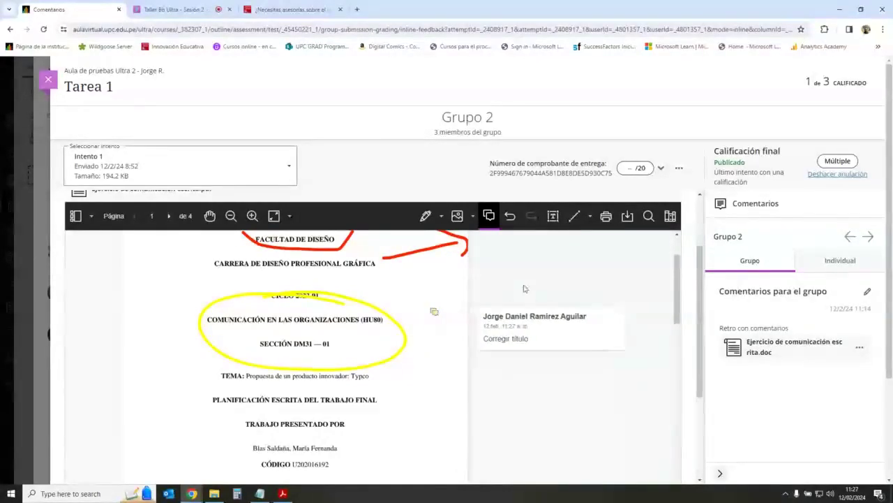
{"action": "scroll", "coordinate": [535, 367], "scroll_direction": "down", "scroll_amount": 5}
{"action": "scroll", "coordinate": [536, 407], "scroll_direction": "up", "scroll_amount": 7}
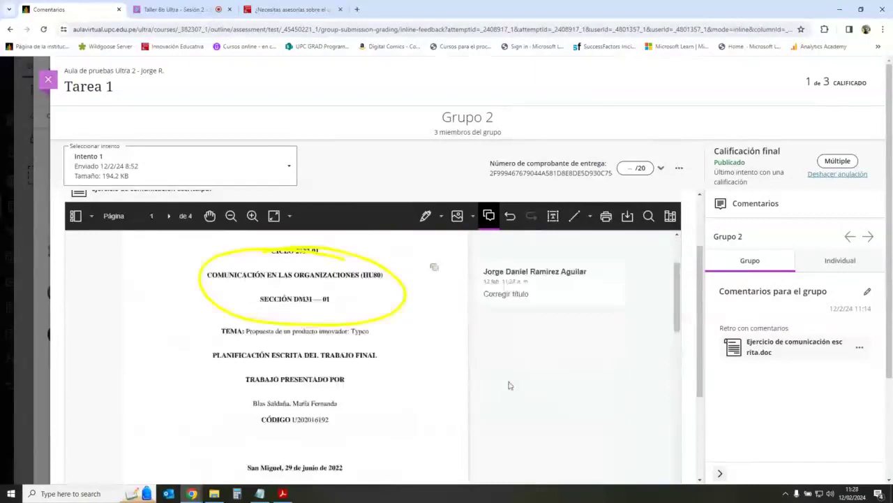
Step: Close and reopen Grupo 2's submission to check the saved drawing and comment on its cover page
{"action": "left_click", "coordinate": [48, 79]}
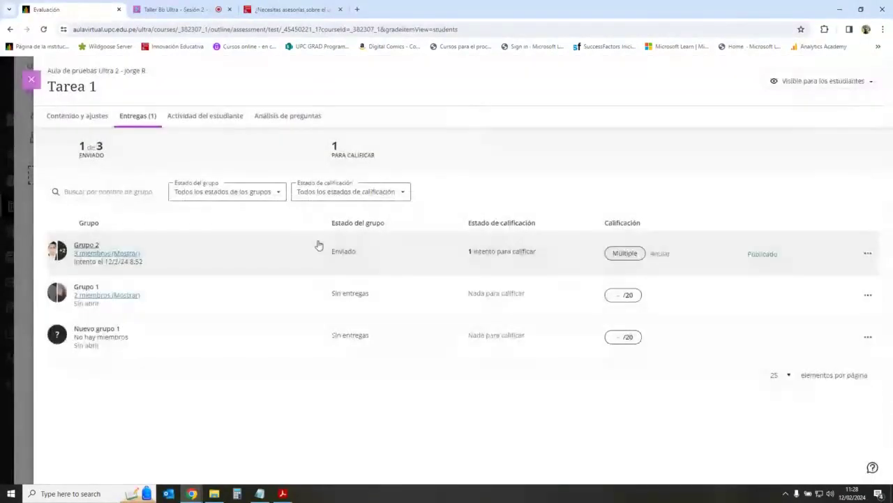
{"action": "left_click", "coordinate": [504, 252]}
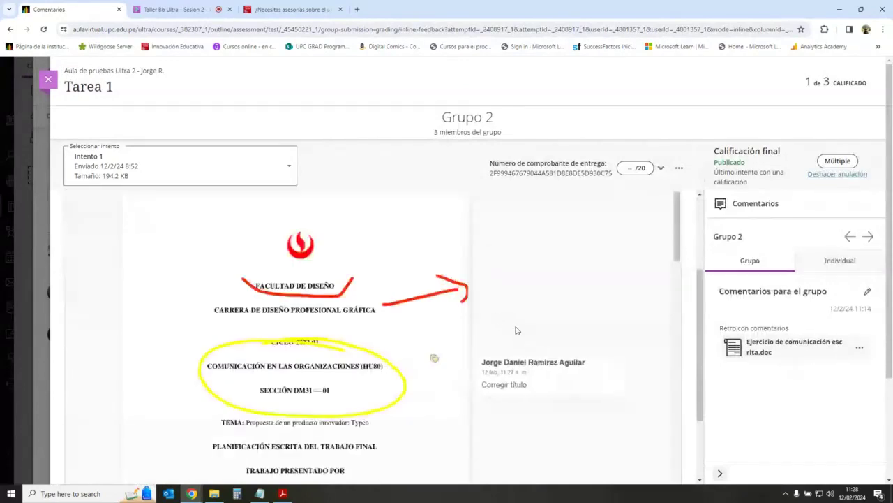
{"action": "scroll", "coordinate": [482, 317], "scroll_direction": "down", "scroll_amount": 2}
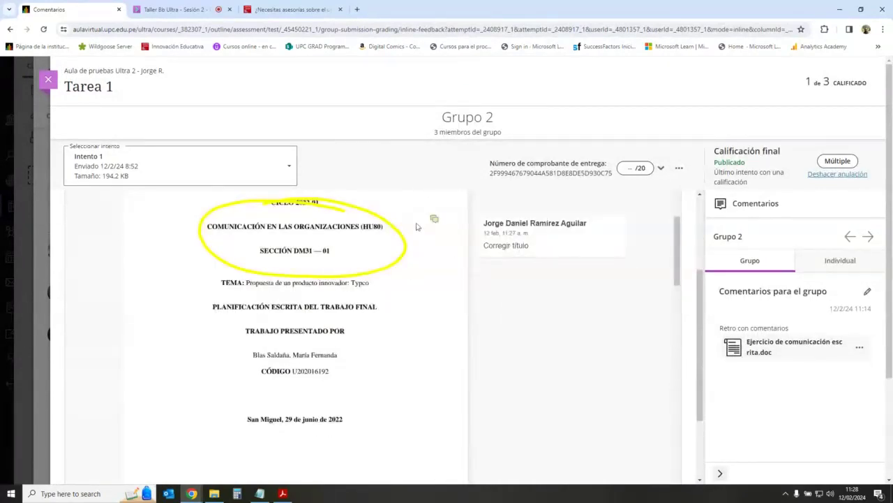
{"action": "scroll", "coordinate": [325, 253], "scroll_direction": "up", "scroll_amount": 2}
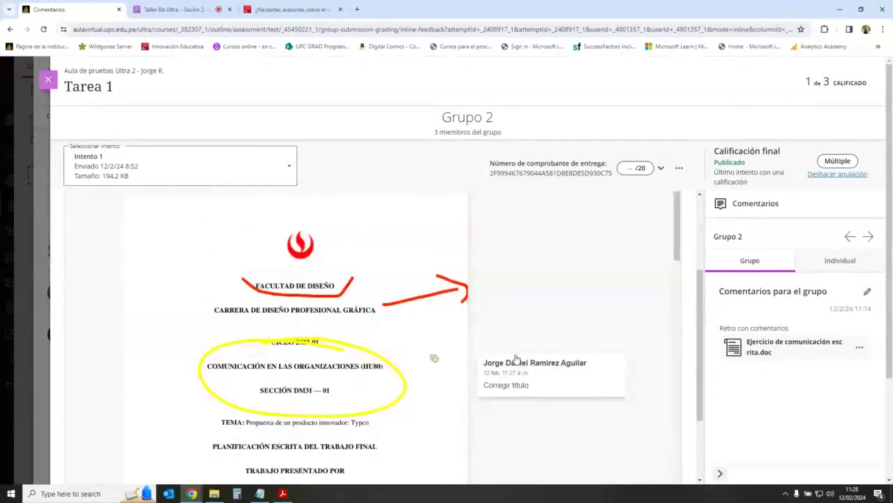
Step: Go back to Tarea 1's content and settings page and return to the Collaborate session chat
{"action": "key", "text": "Escape"}
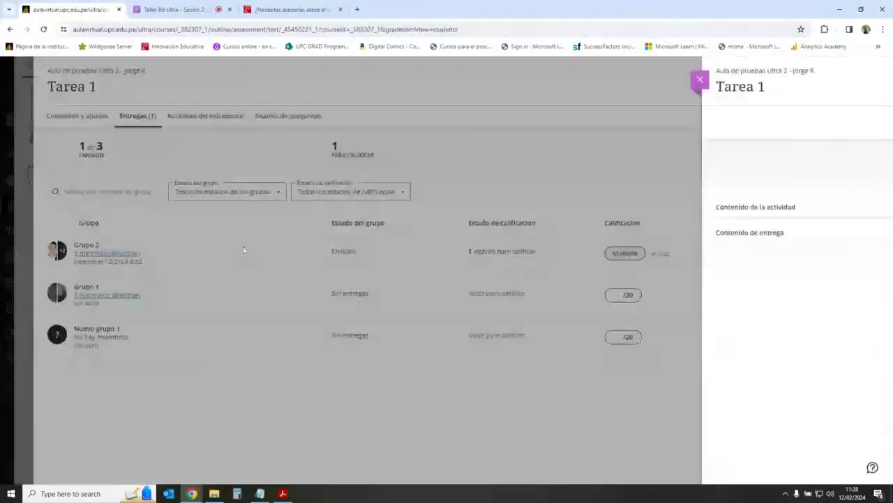
{"action": "left_click", "coordinate": [78, 116]}
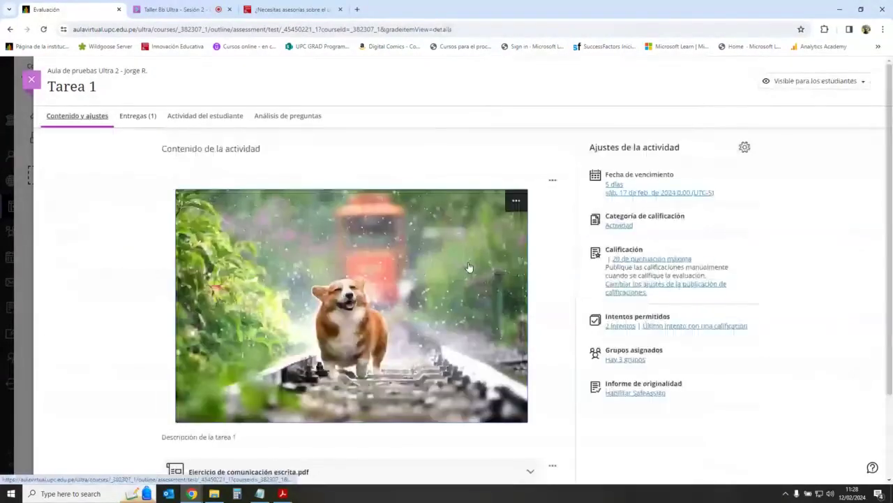
{"action": "left_click", "coordinate": [188, 9]}
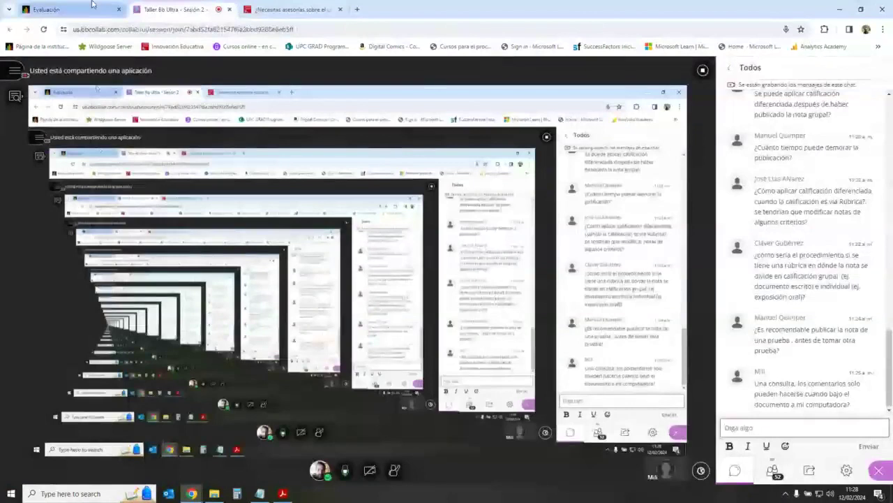
Step: Return from the Tarea 1 page to the course's announcements and start a new announcement titled "Bienvenida al curso"
{"action": "left_click", "coordinate": [91, 8]}
{"action": "left_click", "coordinate": [28, 80]}
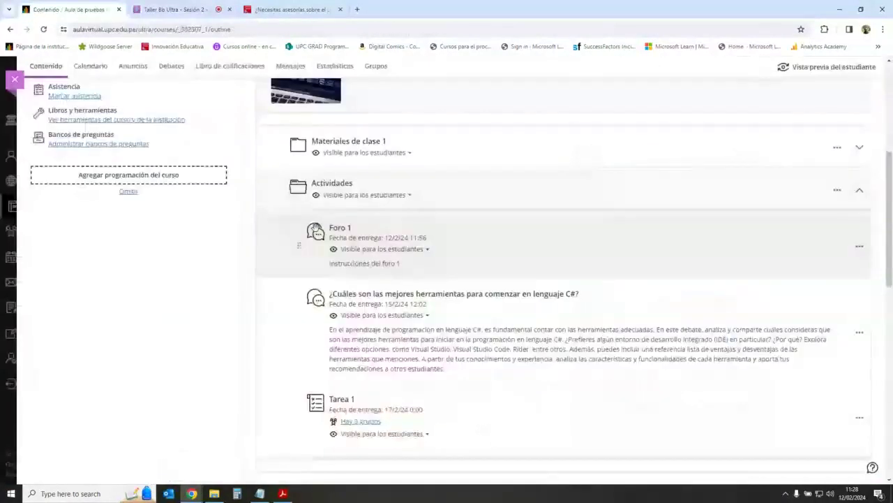
{"action": "scroll", "coordinate": [311, 141], "scroll_direction": "up", "scroll_amount": 5}
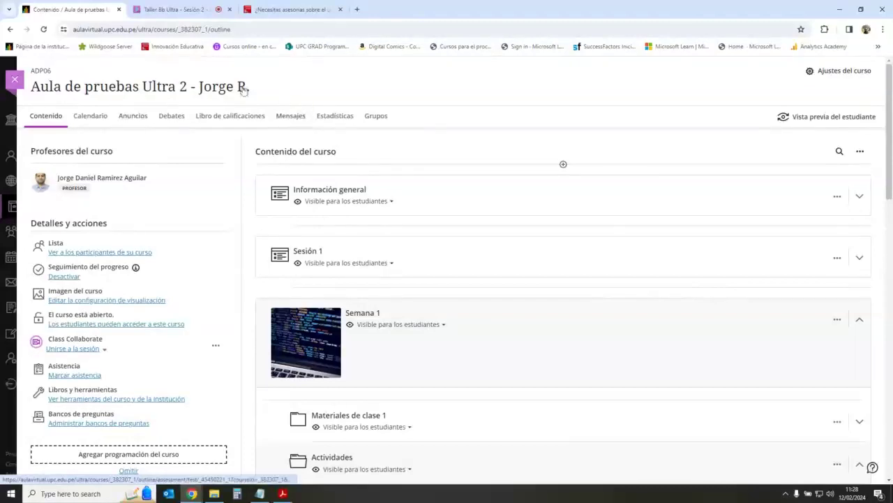
{"action": "left_click", "coordinate": [143, 117]}
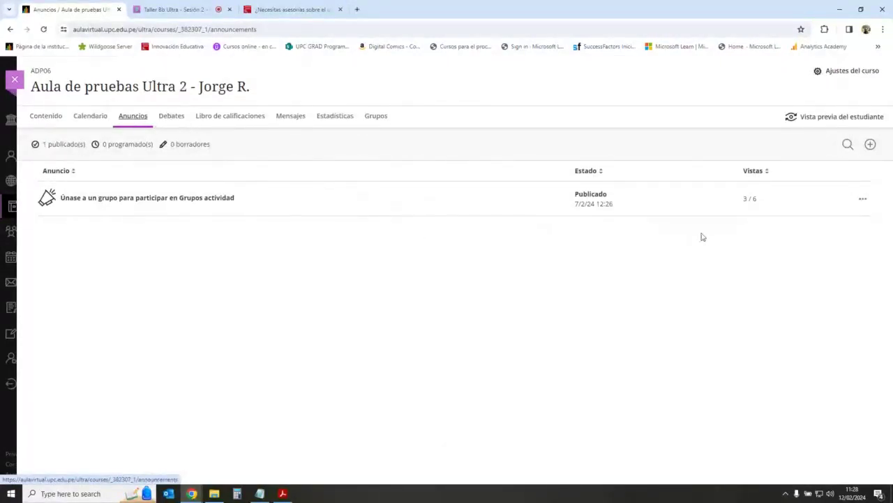
{"action": "left_click", "coordinate": [870, 146]}
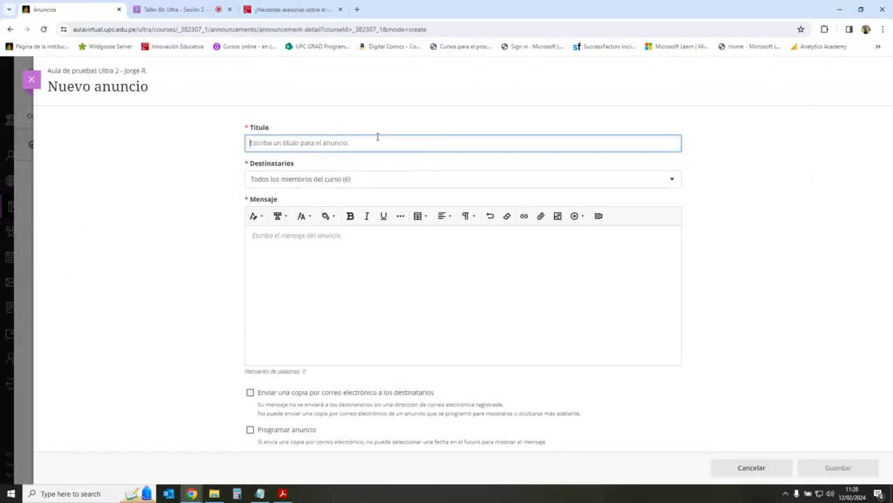
{"action": "type", "text": "Bienvenida al curso"}
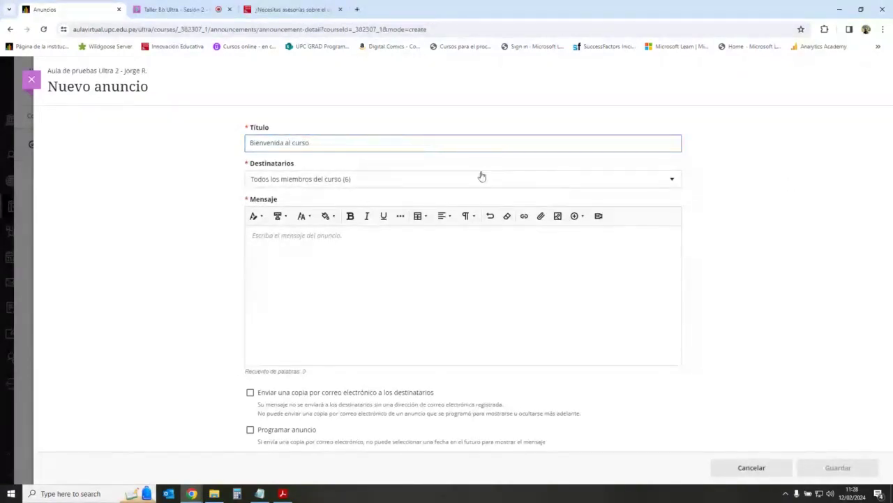
Step: Address the announcement to all course members and write "Anuncio de bienvenida" as its message
{"action": "left_click", "coordinate": [557, 179]}
{"action": "left_click", "coordinate": [733, 192]}
{"action": "left_click", "coordinate": [428, 177]}
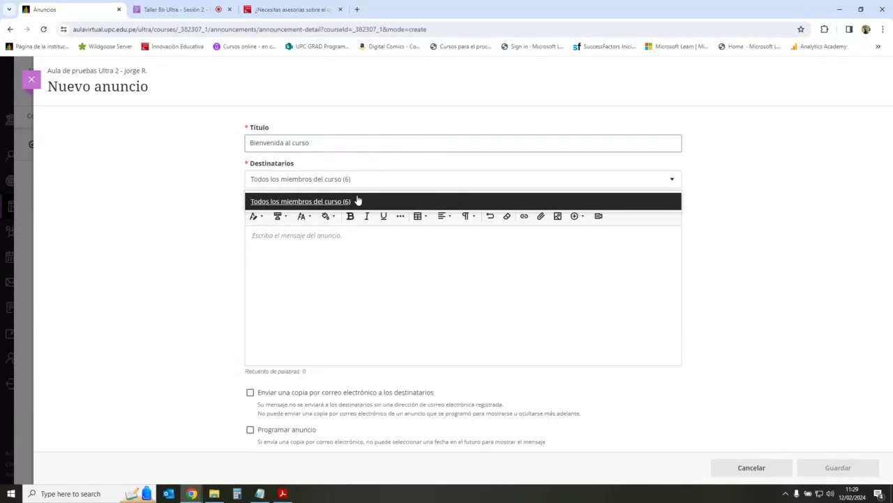
{"action": "left_click", "coordinate": [357, 201]}
{"action": "left_click", "coordinate": [375, 264]}
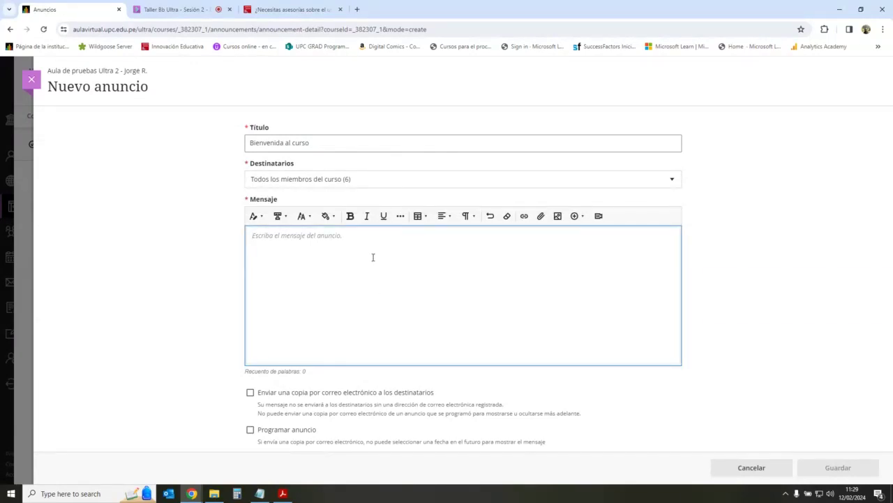
{"action": "type", "text": "Anuncio de b"}
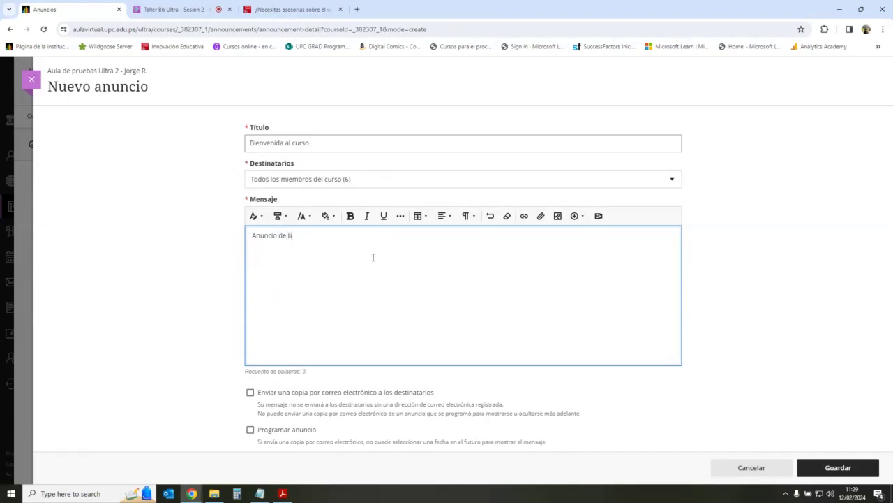
{"action": "type", "text": "ienvenida"}
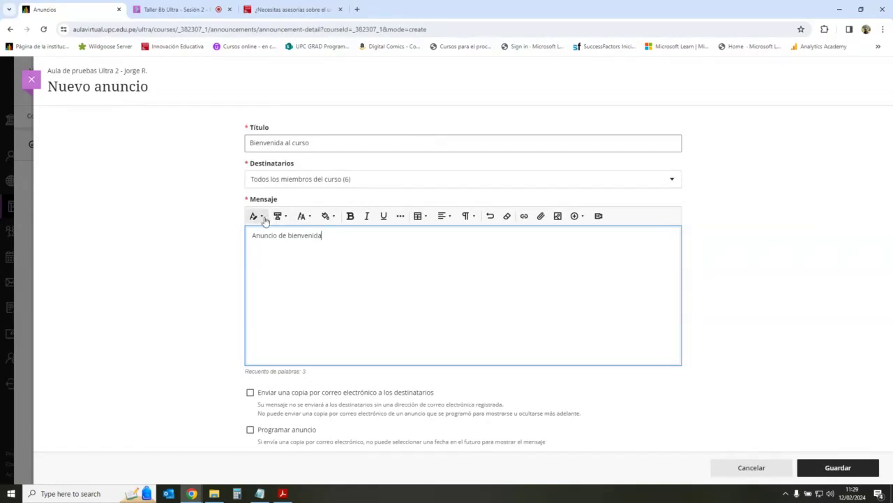
{"action": "left_click", "coordinate": [575, 216]}
{"action": "left_click", "coordinate": [523, 252]}
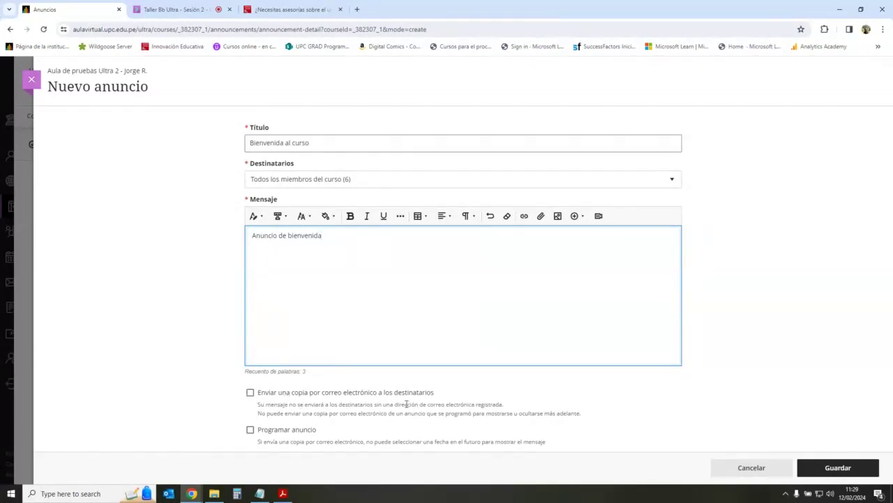
Step: Enable sending an email copy to the recipients and save the announcement
{"action": "left_click", "coordinate": [250, 393]}
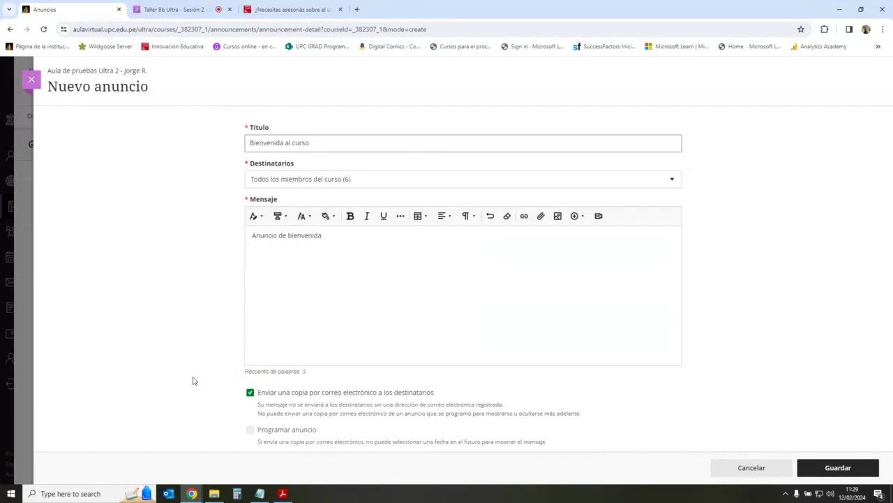
{"action": "left_click", "coordinate": [250, 393]}
{"action": "left_click", "coordinate": [250, 392]}
{"action": "left_click", "coordinate": [859, 472]}
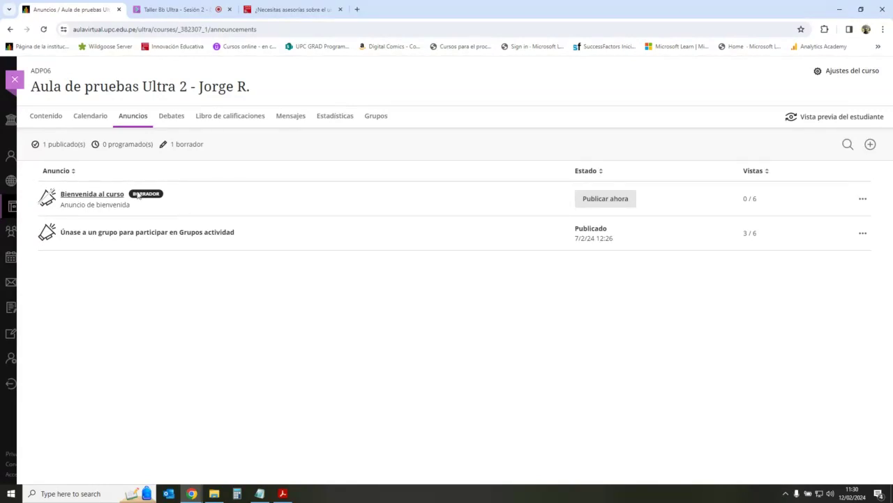
Step: Preview the draft welcome announcement, add the line "Instrucciones de la semana 2" to its message, and save it
{"action": "left_click", "coordinate": [105, 195]}
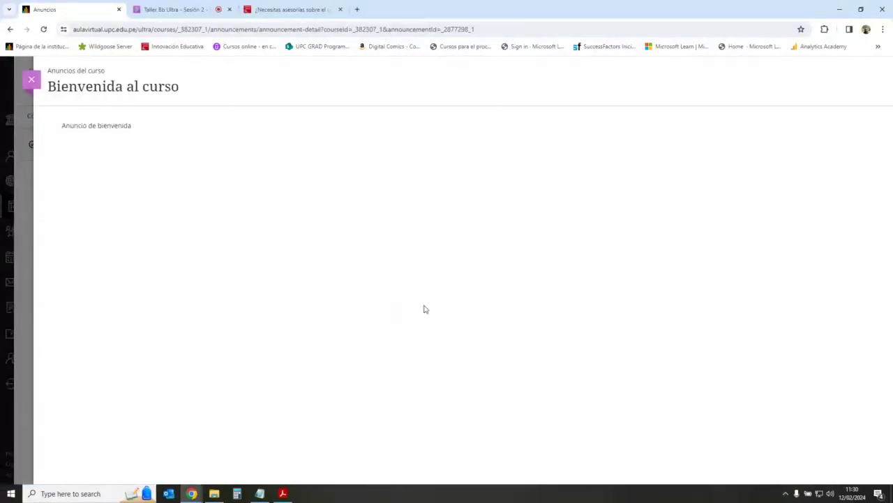
{"action": "left_click", "coordinate": [32, 81]}
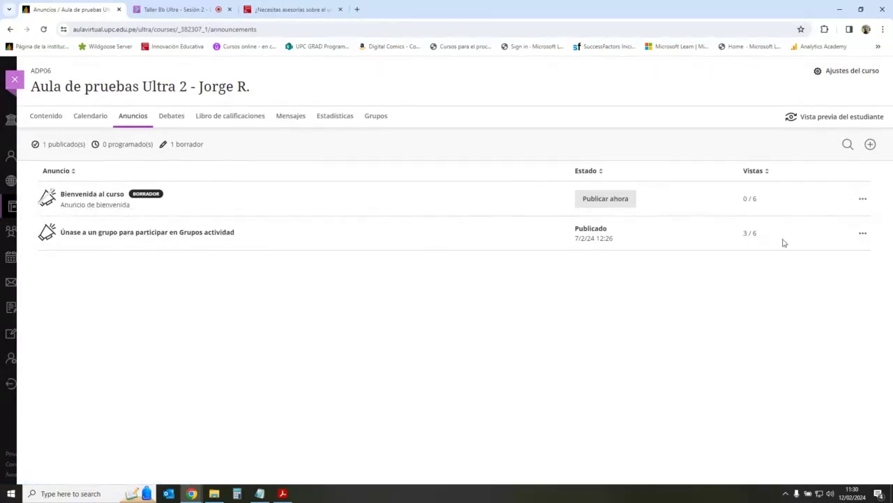
{"action": "left_click", "coordinate": [864, 201]}
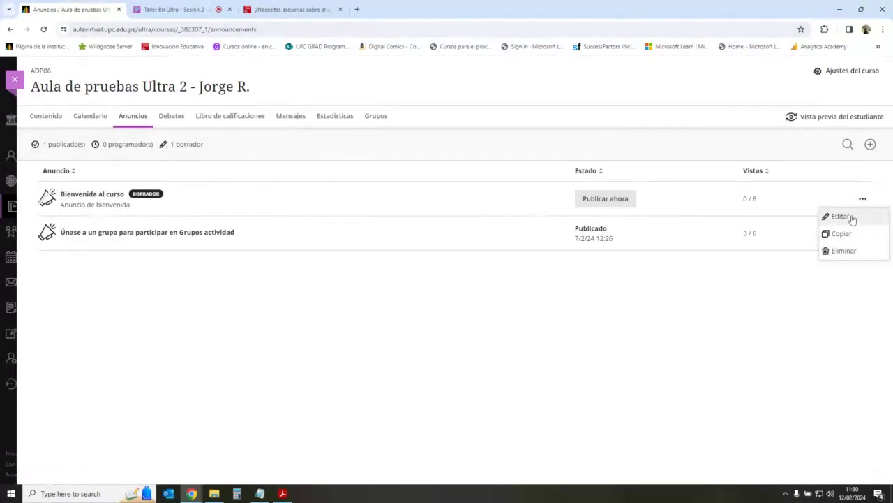
{"action": "left_click", "coordinate": [841, 217]}
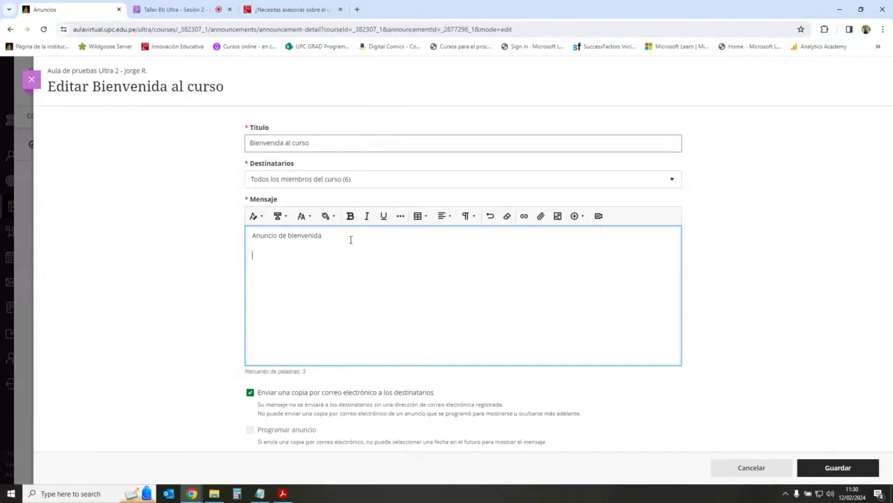
{"action": "type", "text": "ciones de la semana 2"}
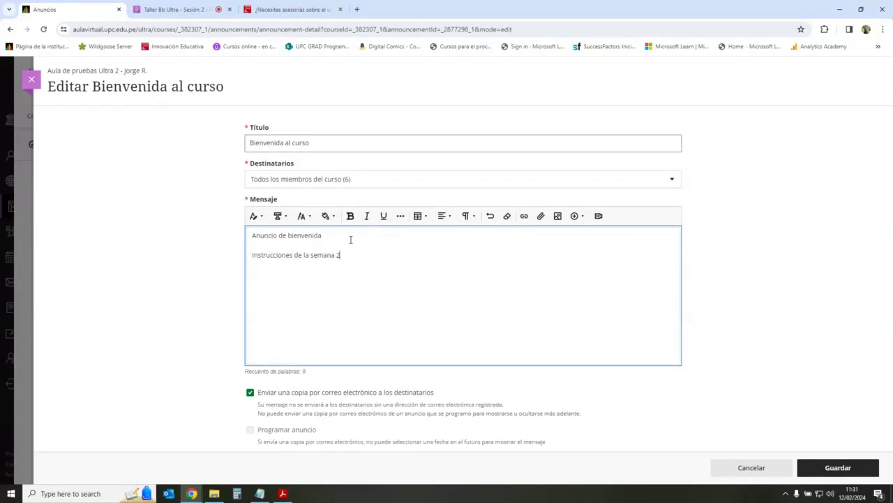
{"action": "left_click_drag", "start_coordinate": [335, 256], "coordinate": [340, 264]}
{"action": "left_click", "coordinate": [840, 468]}
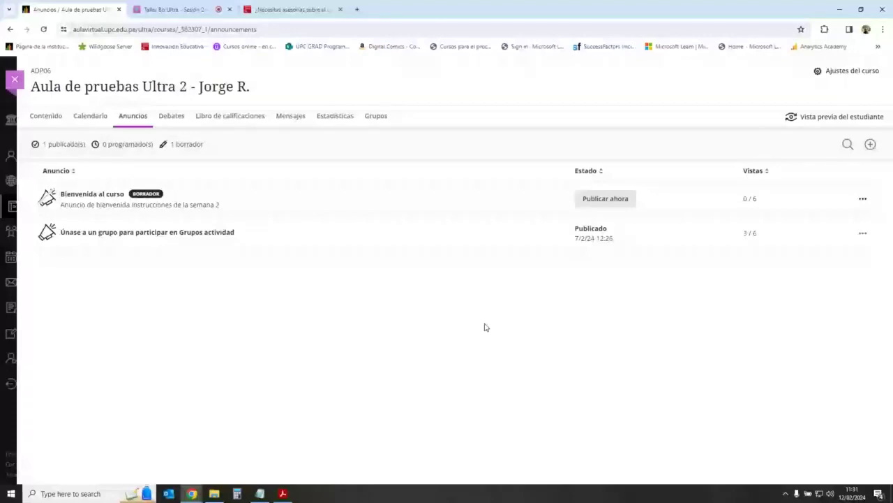
Step: Publish the "Bienvenida al curso" announcement immediately and leave the course for the activity stream
{"action": "left_click", "coordinate": [619, 204]}
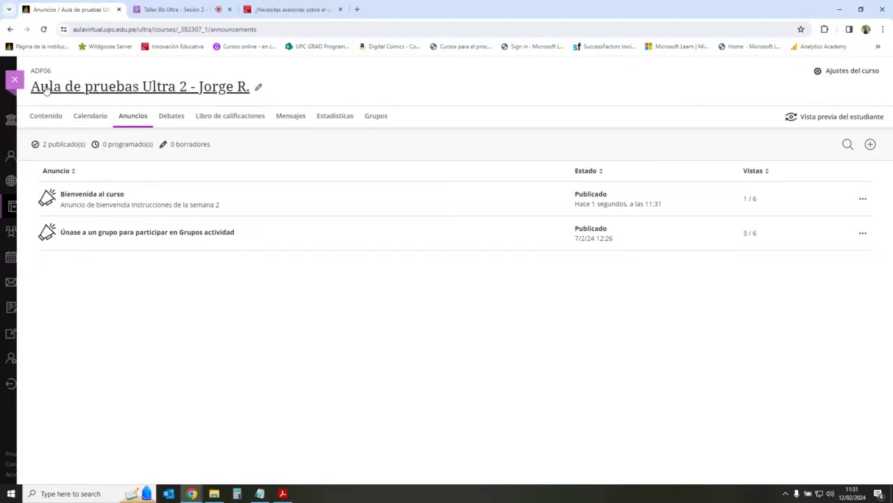
{"action": "left_click", "coordinate": [16, 82]}
{"action": "left_click", "coordinate": [47, 180]}
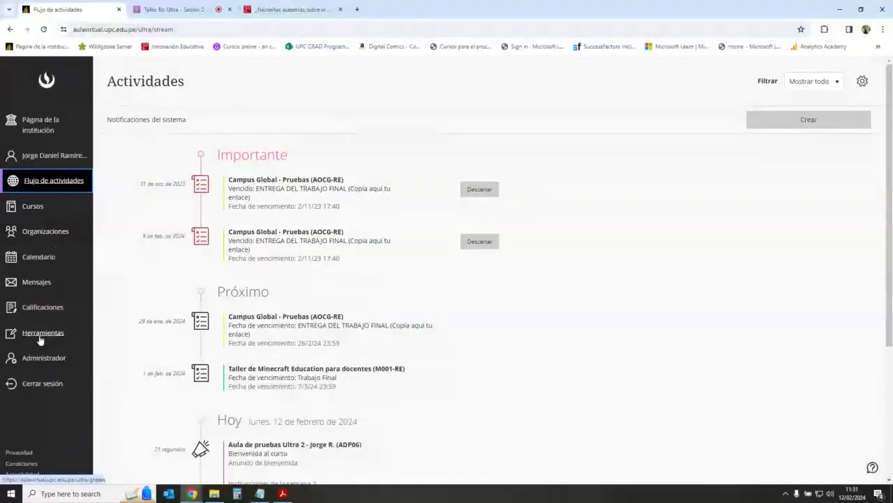
Step: Sign out of the teacher account and sign in with the saved administrator username and password
{"action": "left_click", "coordinate": [43, 384]}
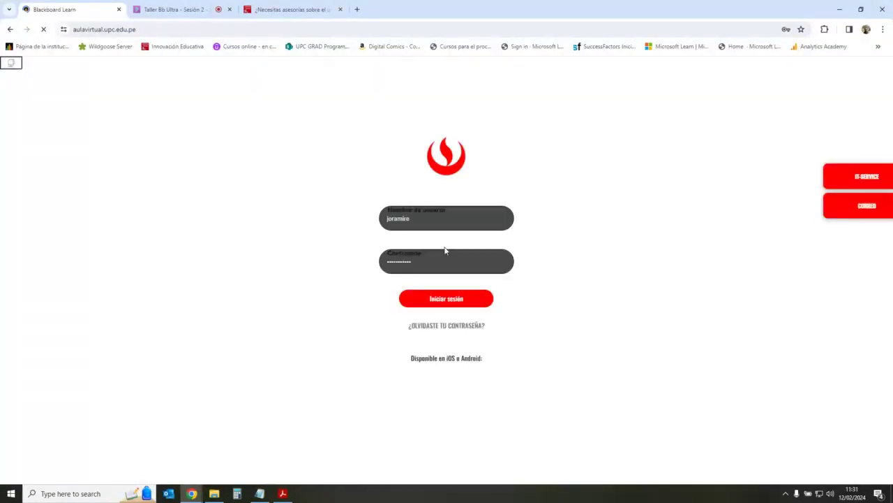
{"action": "left_click", "coordinate": [442, 221]}
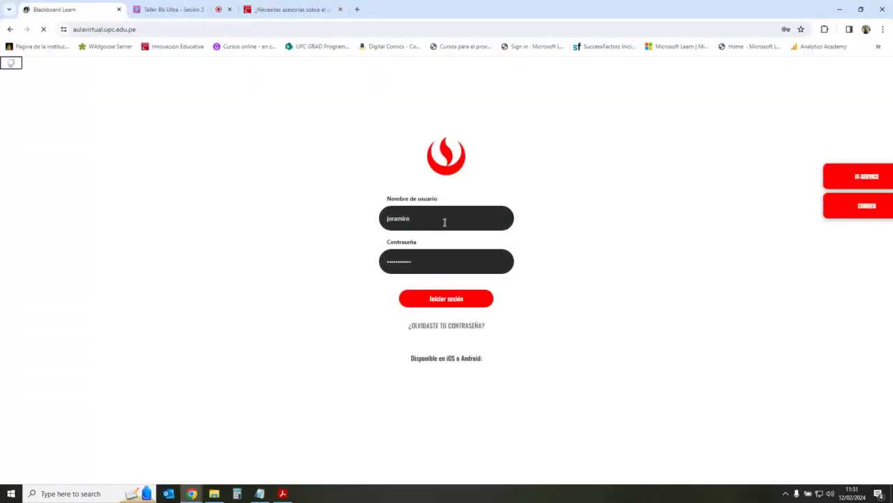
{"action": "left_click", "coordinate": [552, 391]}
{"action": "left_click", "coordinate": [464, 219]}
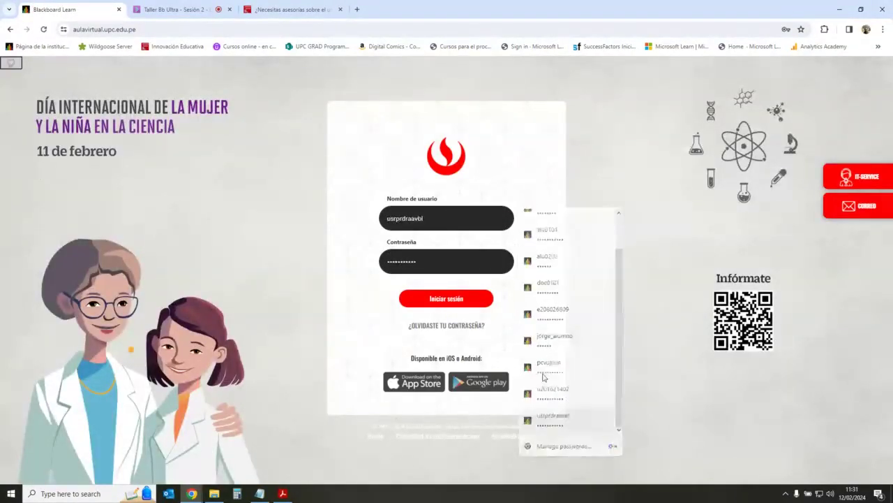
{"action": "left_click", "coordinate": [553, 419]}
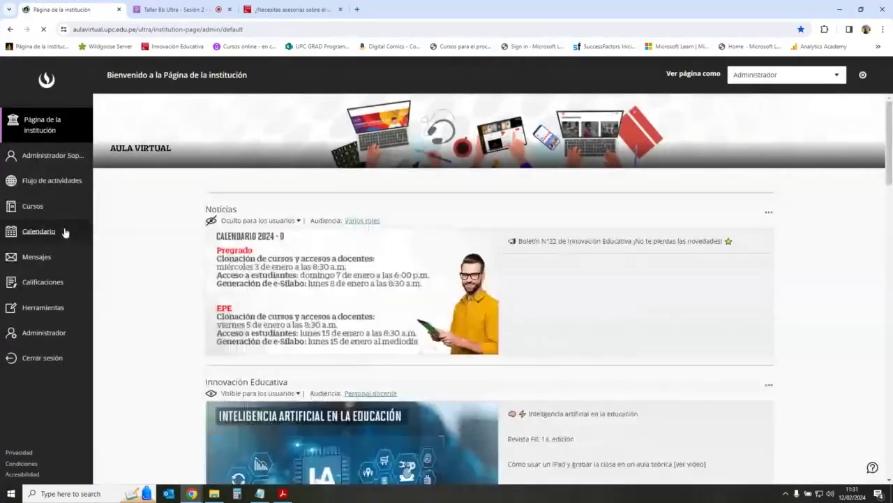
Step: Search the administrator user list for the test student's username and start a session as that student
{"action": "left_click", "coordinate": [51, 333]}
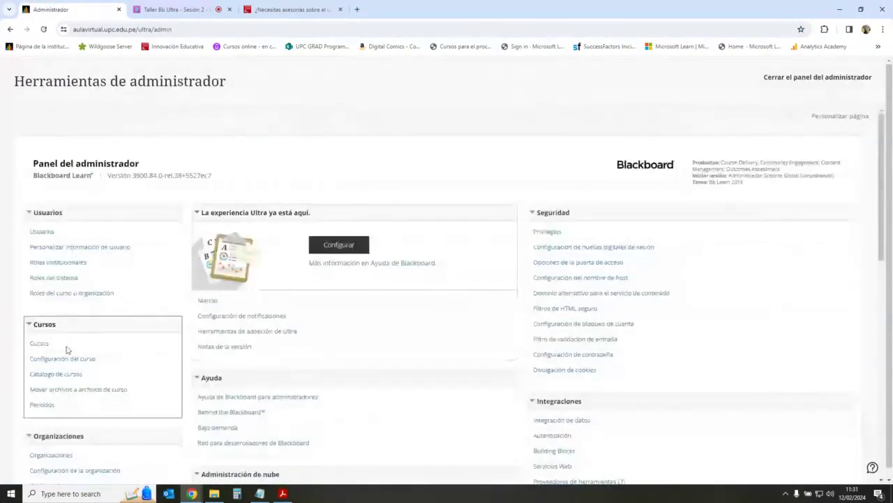
{"action": "left_click", "coordinate": [40, 232]}
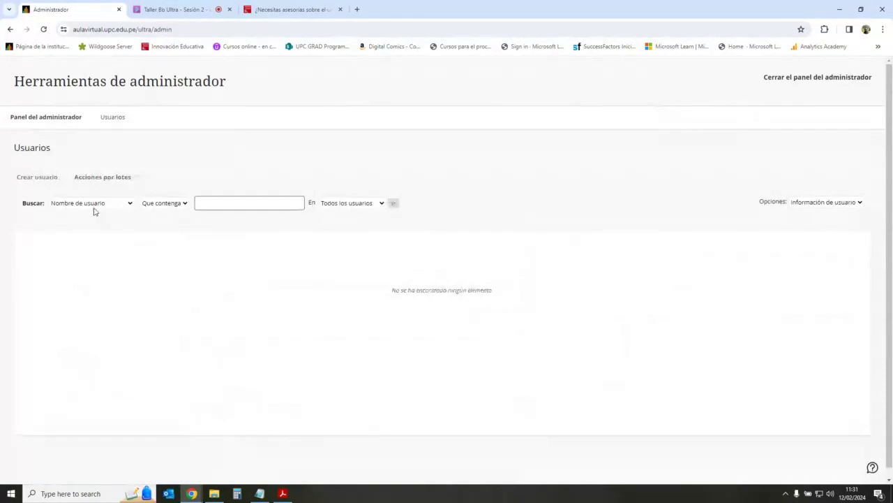
{"action": "left_click", "coordinate": [241, 204]}
{"action": "left_click", "coordinate": [91, 203]}
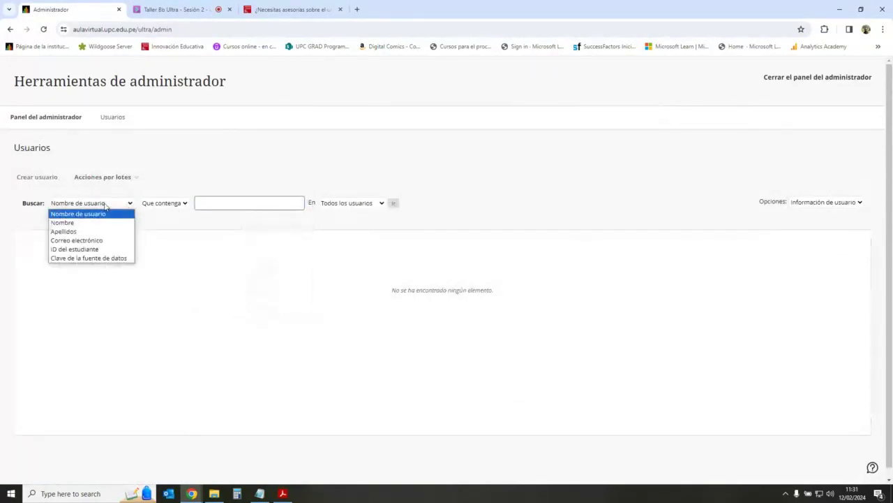
{"action": "left_click", "coordinate": [241, 204]}
{"action": "type", "text": "alu0101"}
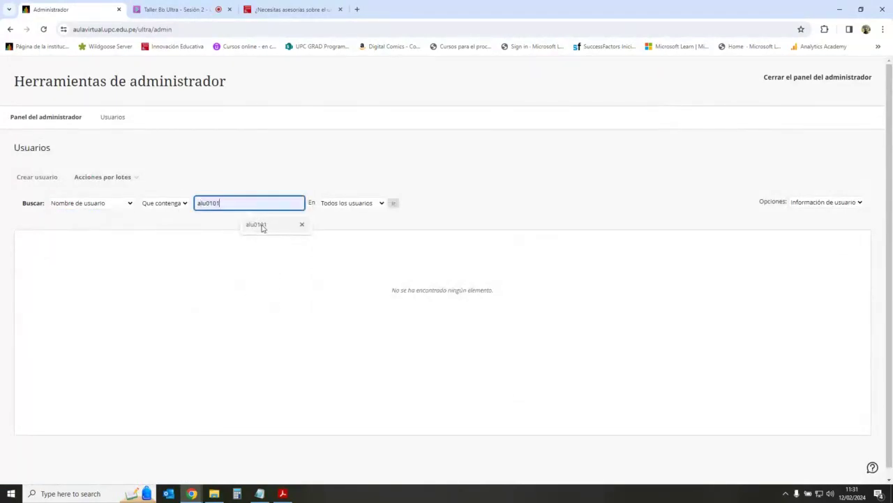
{"action": "left_click", "coordinate": [393, 203]}
{"action": "left_click", "coordinate": [137, 292]}
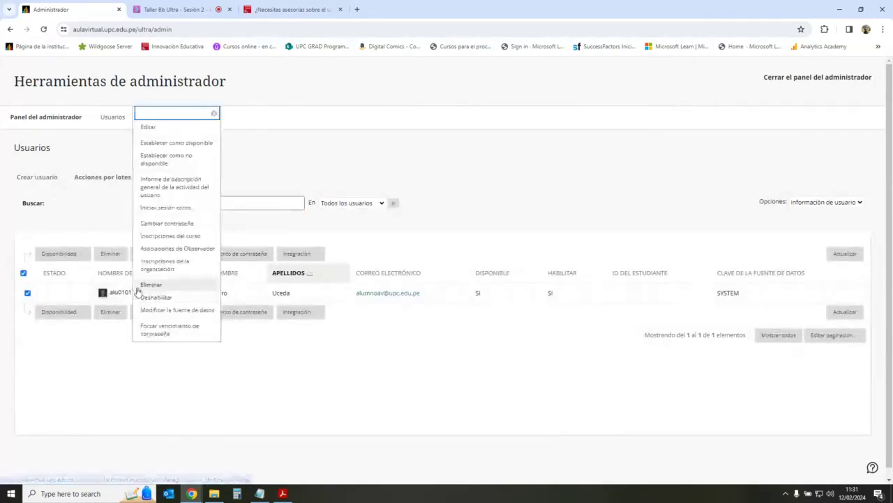
{"action": "left_click", "coordinate": [165, 205]}
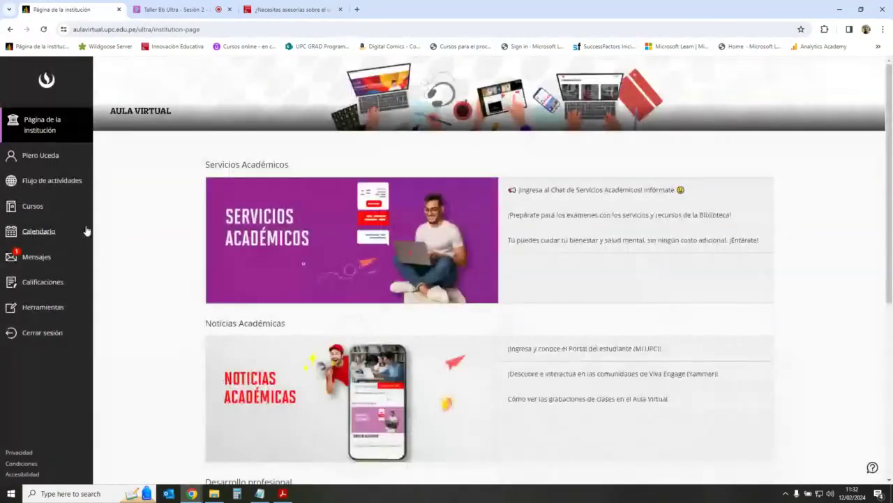
Step: Open course ADP06 as the student, view all its announcements from the new-announcement notice, and close the course
{"action": "left_click", "coordinate": [32, 206]}
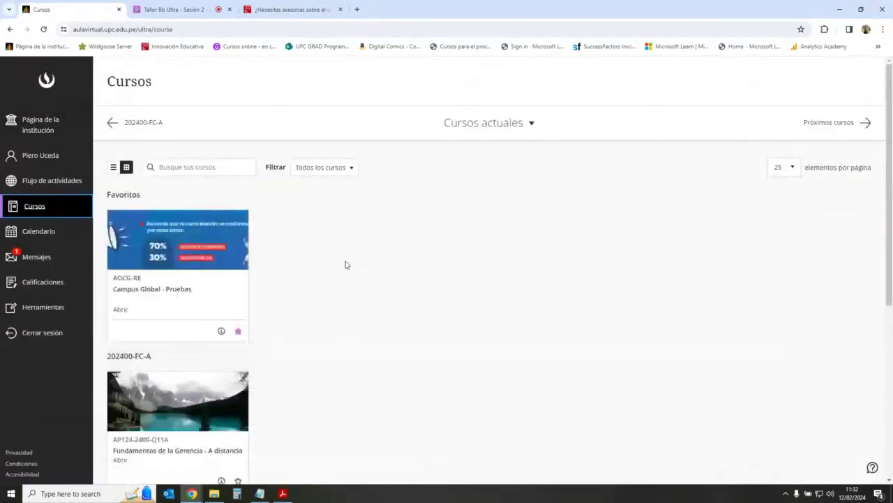
{"action": "scroll", "coordinate": [342, 265], "scroll_direction": "down", "scroll_amount": 5}
{"action": "left_click", "coordinate": [339, 447]}
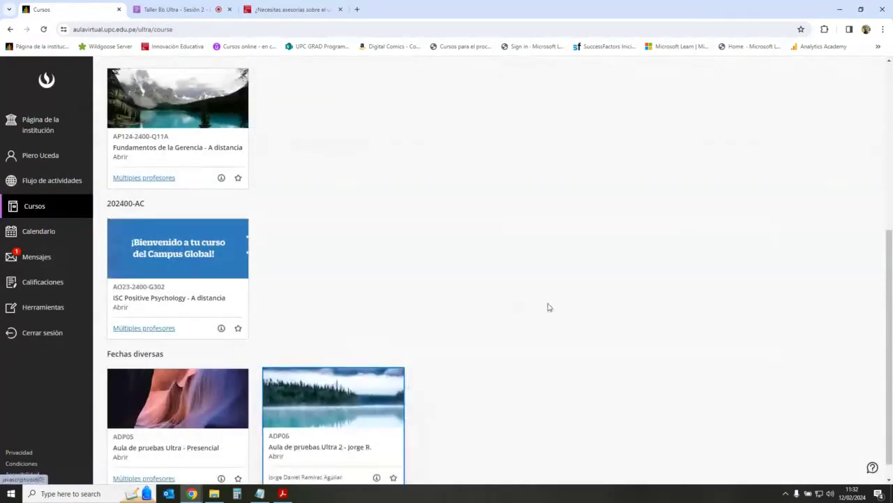
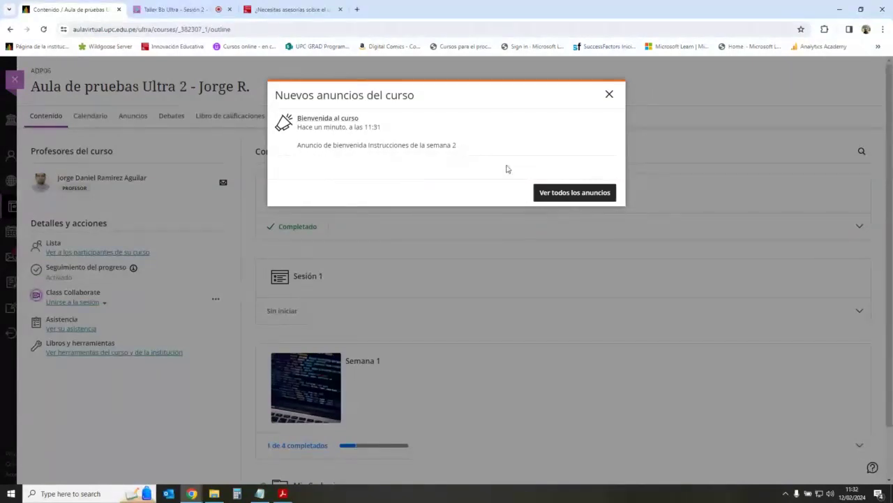
{"action": "left_click", "coordinate": [586, 194]}
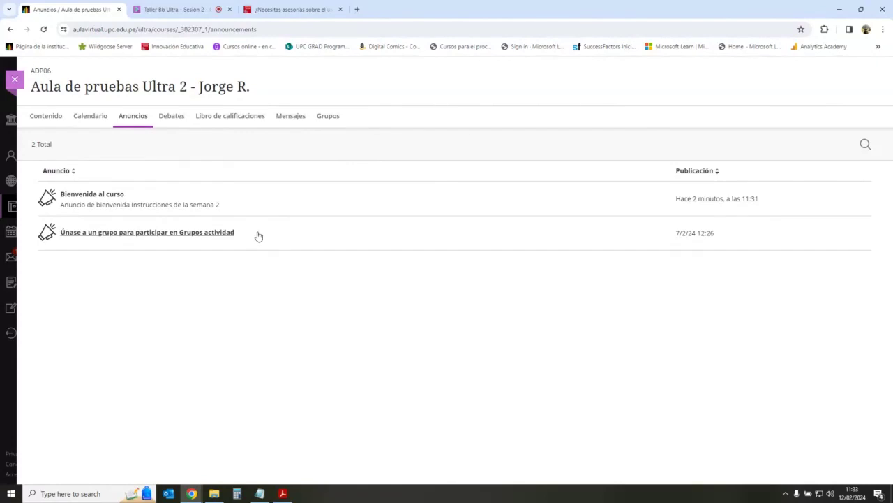
{"action": "left_click", "coordinate": [14, 79]}
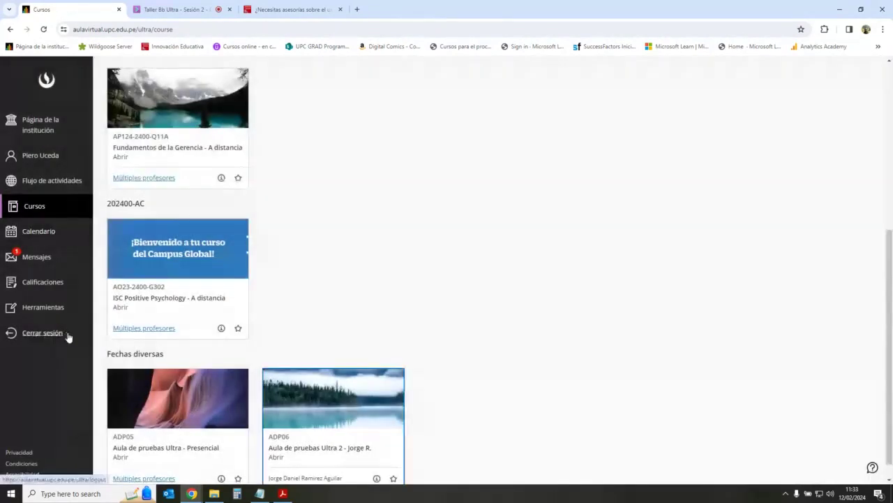
Step: Sign out of the student session and sign in with the teacher's saved username and password
{"action": "left_click", "coordinate": [66, 334]}
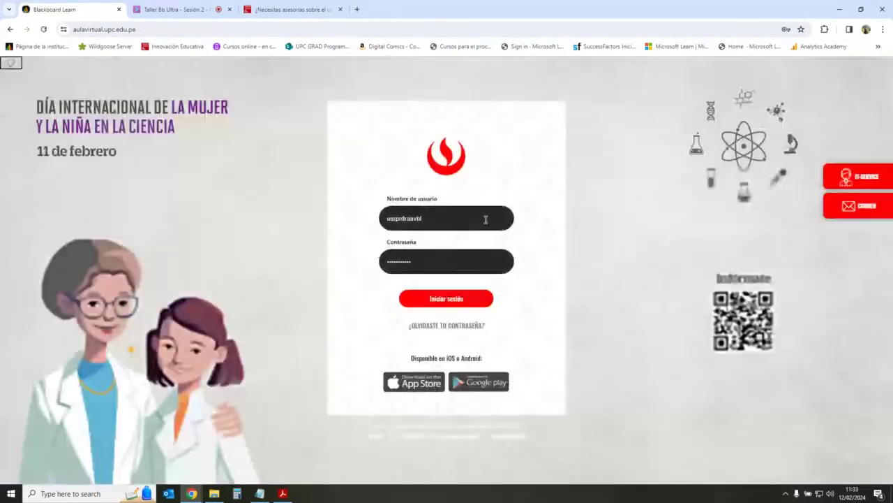
{"action": "left_click", "coordinate": [485, 219]}
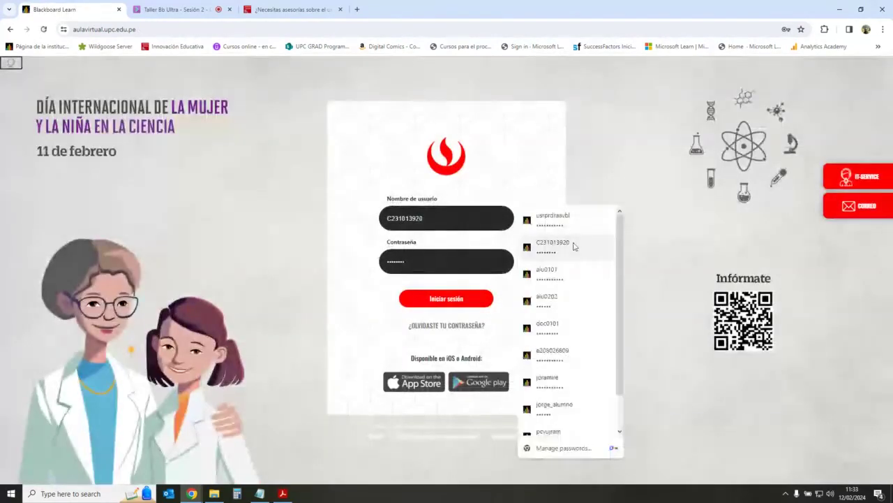
{"action": "left_click", "coordinate": [558, 366]}
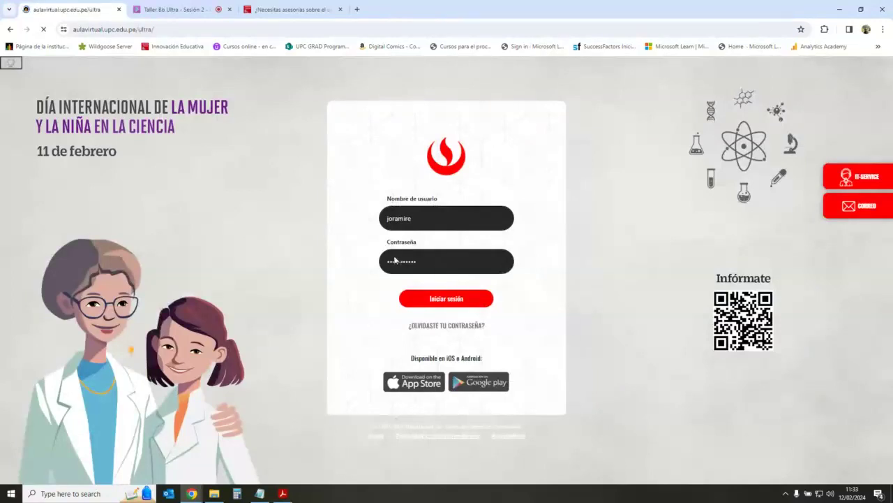
{"action": "key", "text": "Return"}
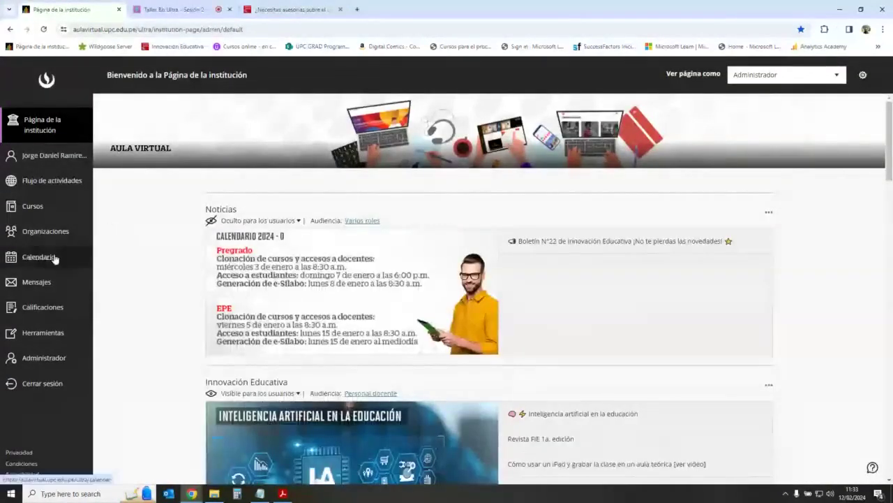
Step: Open course ADP06 from the course list, dismiss the new-announcements notice, and go to the course messages
{"action": "left_click", "coordinate": [32, 206]}
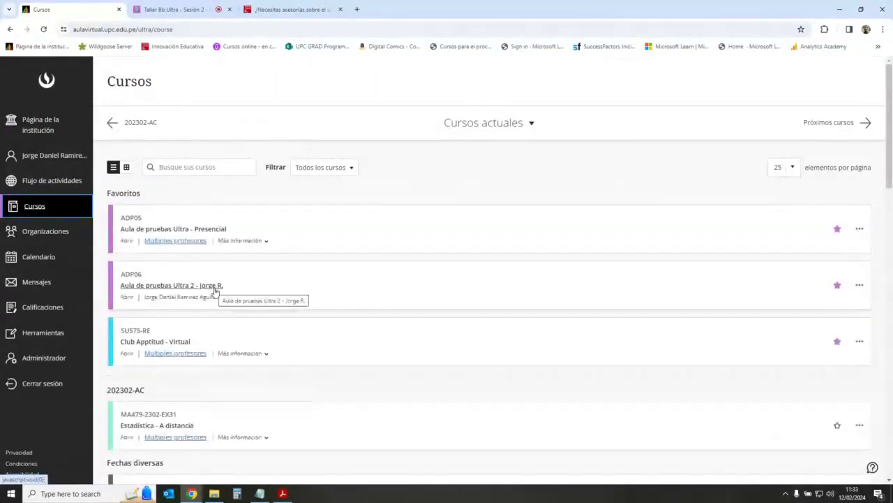
{"action": "left_click", "coordinate": [214, 285]}
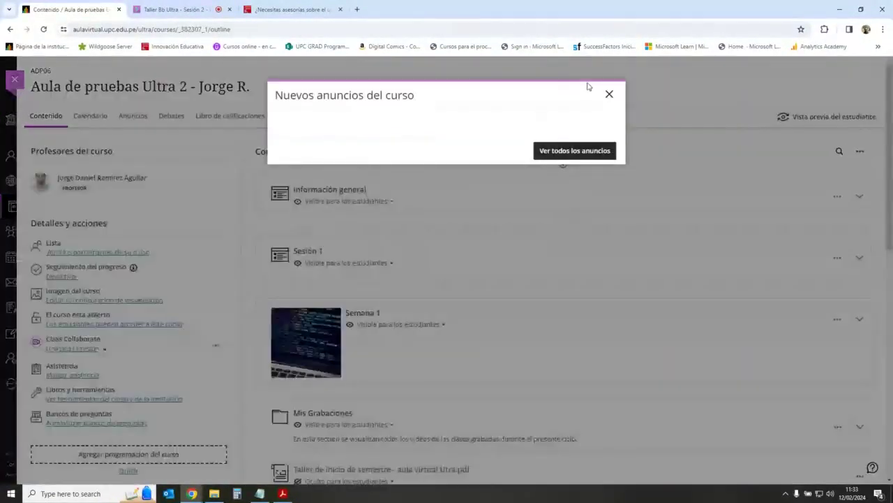
{"action": "left_click", "coordinate": [609, 95]}
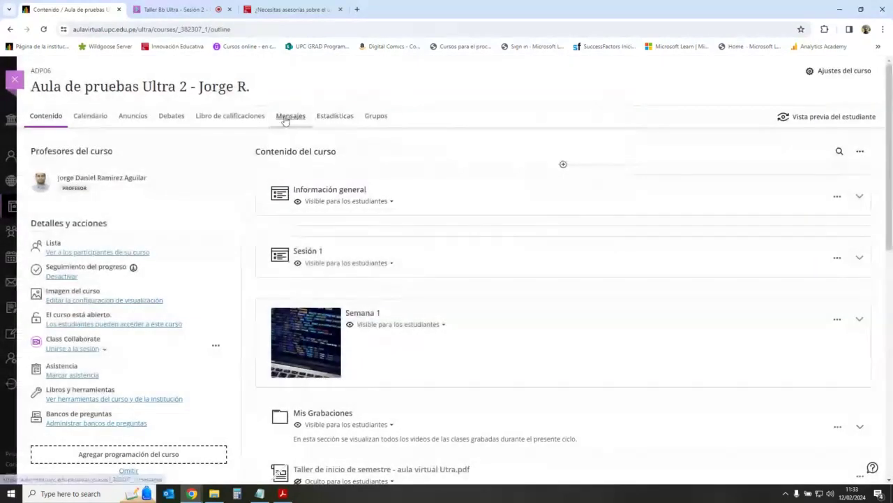
{"action": "left_click", "coordinate": [291, 116]}
Step: Review the participants' latest questions in the Collaborate session chat, including the one about course or section, and return to the course
{"action": "left_click", "coordinate": [173, 5]}
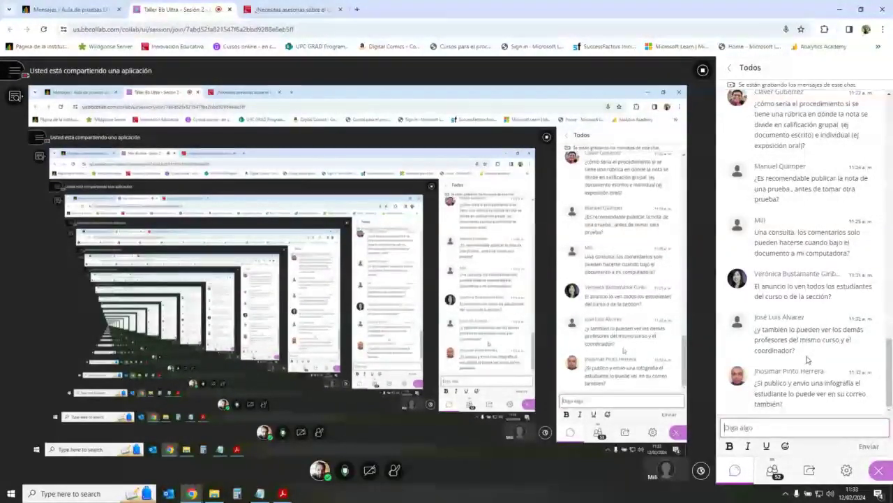
{"action": "left_click", "coordinate": [100, 14]}
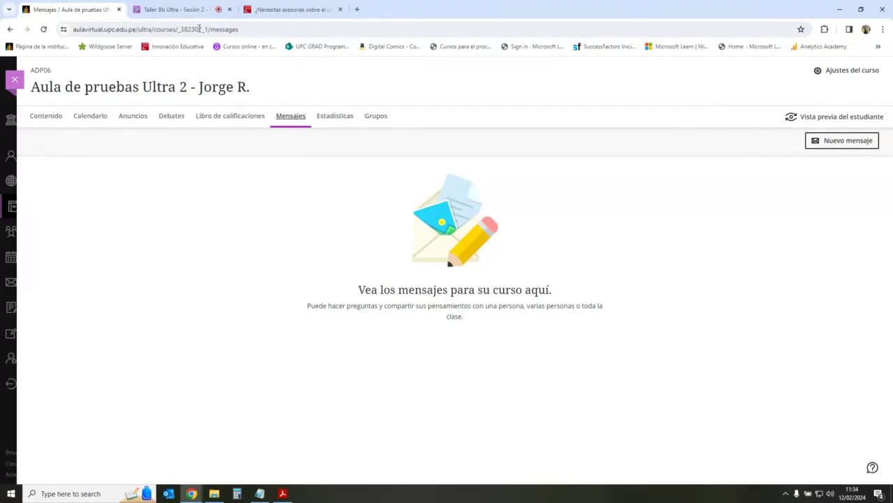
{"action": "left_click", "coordinate": [175, 9]}
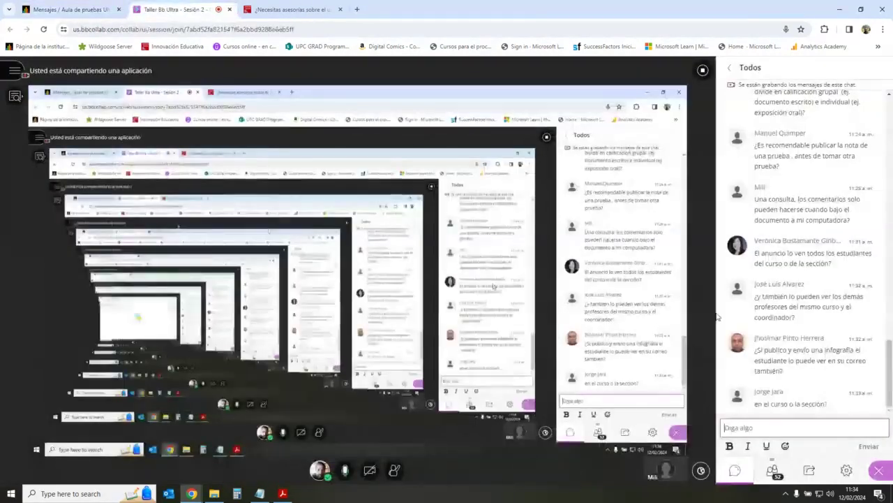
{"action": "double_click", "coordinate": [811, 403]}
{"action": "left_click", "coordinate": [810, 404]}
{"action": "double_click", "coordinate": [813, 404]}
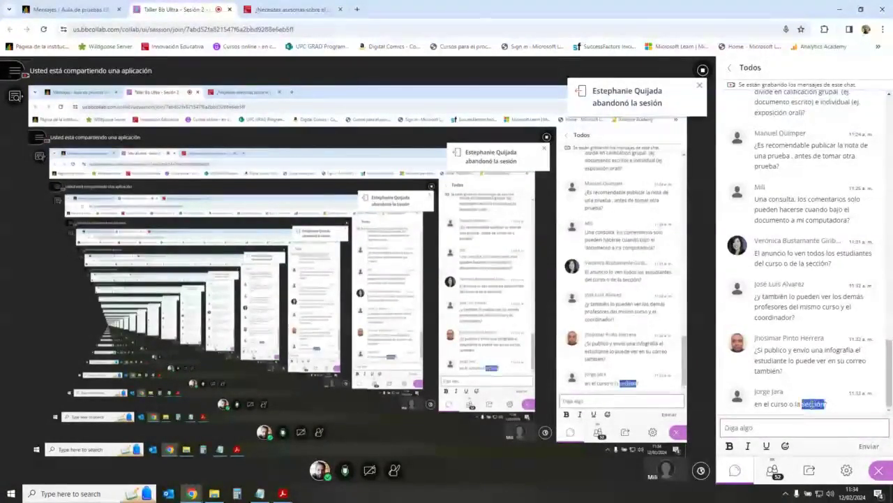
{"action": "left_click", "coordinate": [796, 398]}
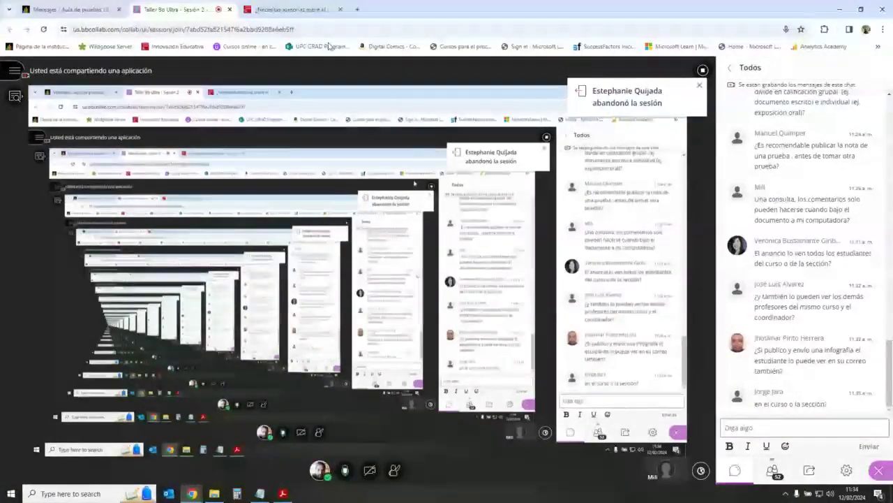
{"action": "key", "text": "ctrl+shift+Tab"}
Step: Show the ADP06 course content page and recheck the session chat for the question about students receiving an infographic by e-mail
{"action": "left_click", "coordinate": [43, 116]}
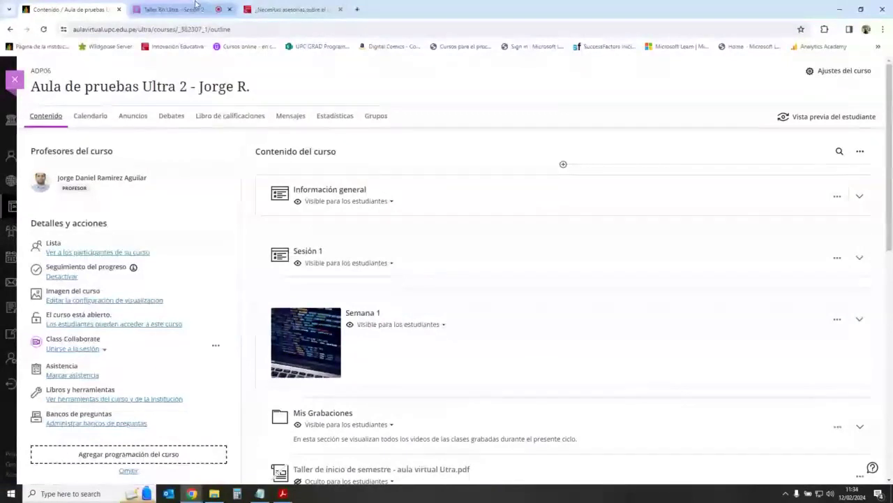
{"action": "left_click", "coordinate": [174, 9]}
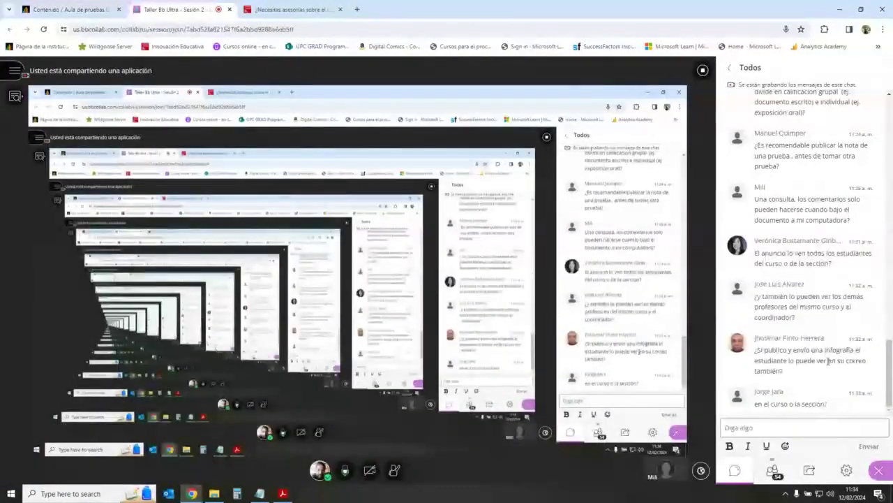
{"action": "left_click", "coordinate": [829, 423]}
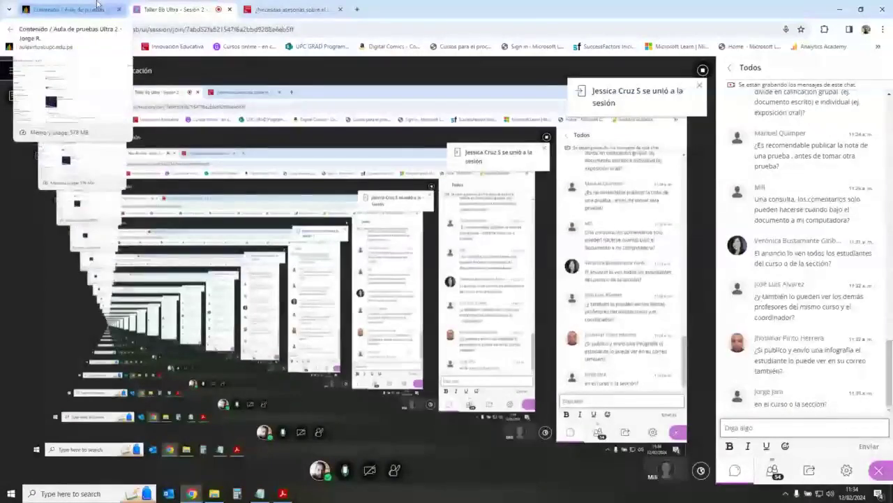
{"action": "left_click", "coordinate": [97, 8]}
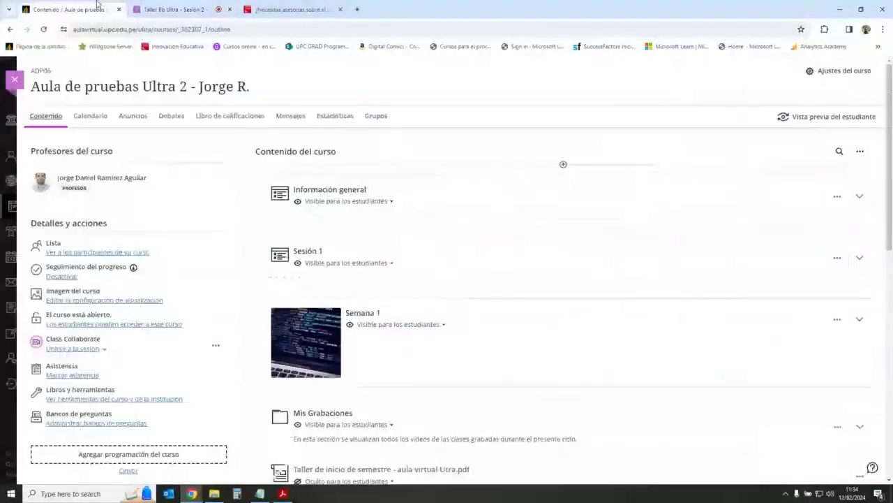
Step: Start a new message in the ADP06 course messages and examine the available recipients
{"action": "left_click", "coordinate": [292, 117]}
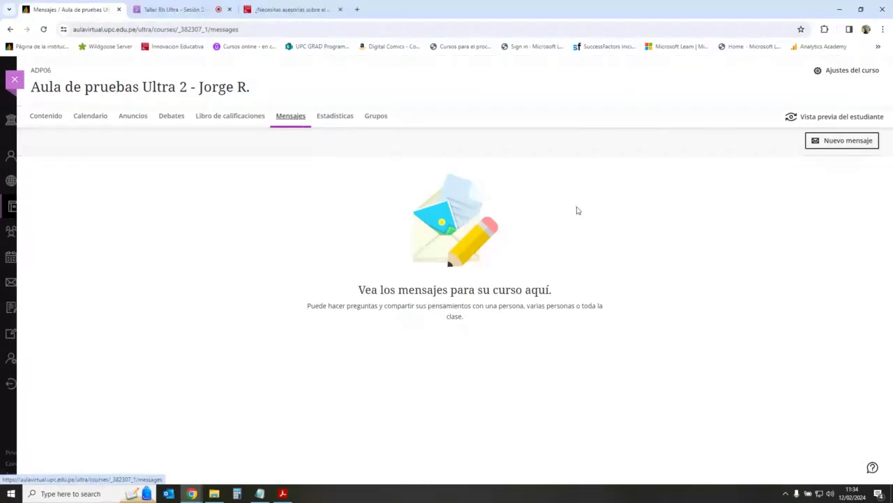
{"action": "left_click", "coordinate": [845, 142]}
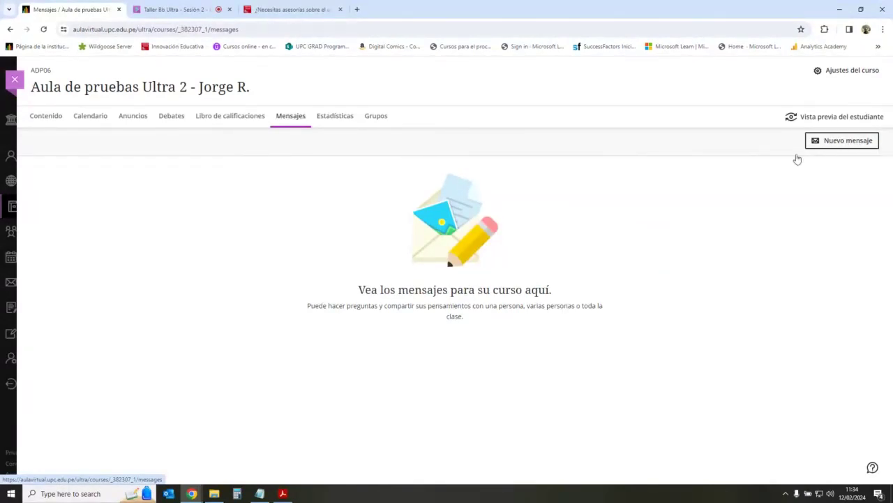
{"action": "left_click", "coordinate": [479, 140]}
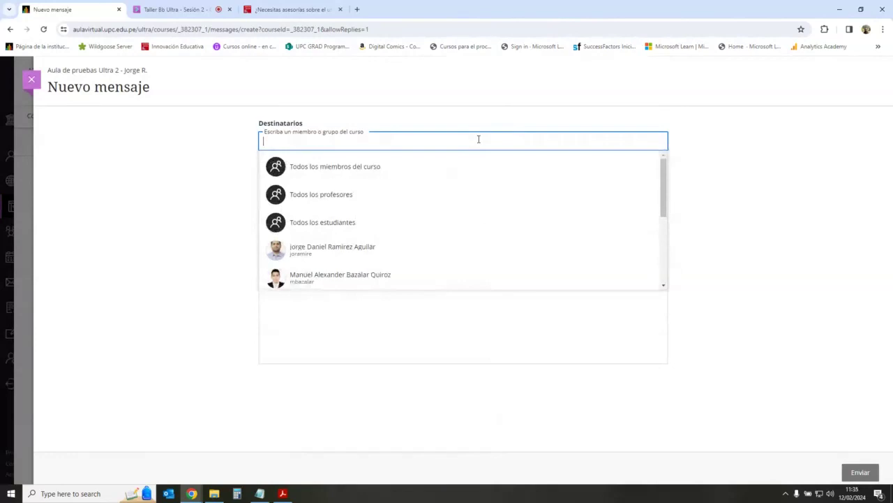
{"action": "left_click", "coordinate": [763, 165]}
{"action": "left_click", "coordinate": [531, 140]}
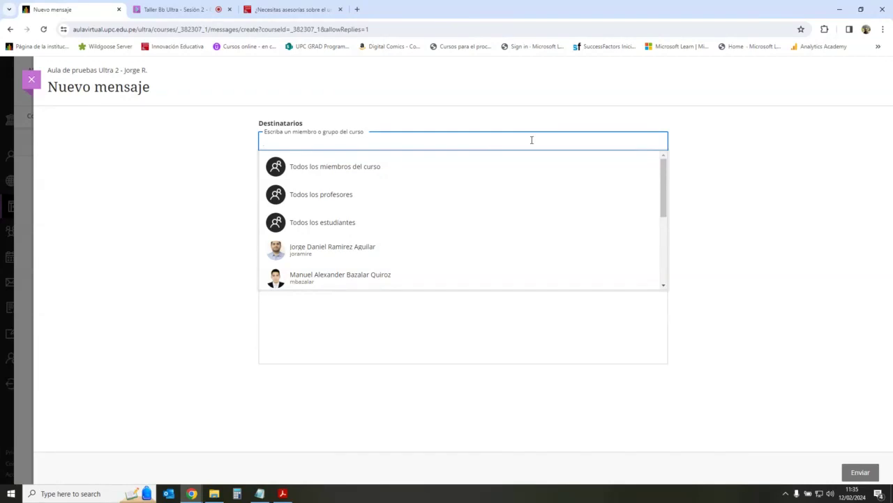
{"action": "left_click", "coordinate": [570, 143]}
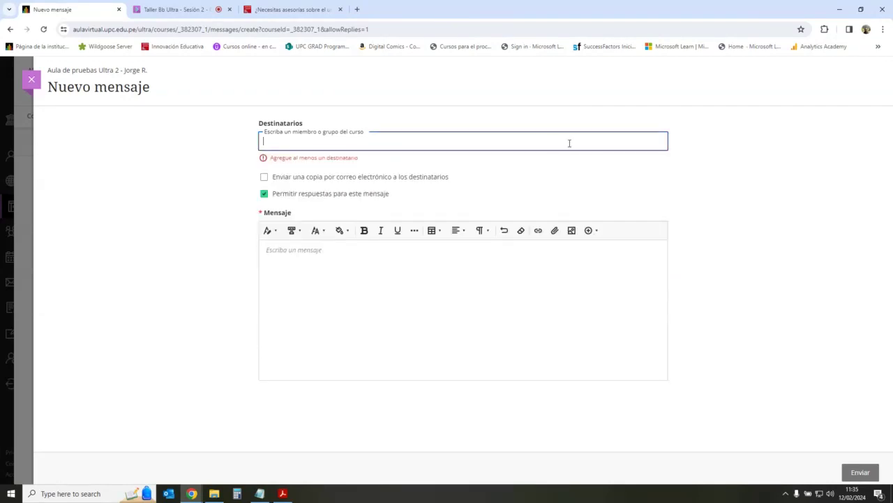
Step: Add "Todos los estudiantes" as the message recipient, look over the remaining recipient options, and remove it again
{"action": "left_click", "coordinate": [435, 132]}
{"action": "left_click", "coordinate": [448, 139]}
{"action": "left_click", "coordinate": [448, 139]}
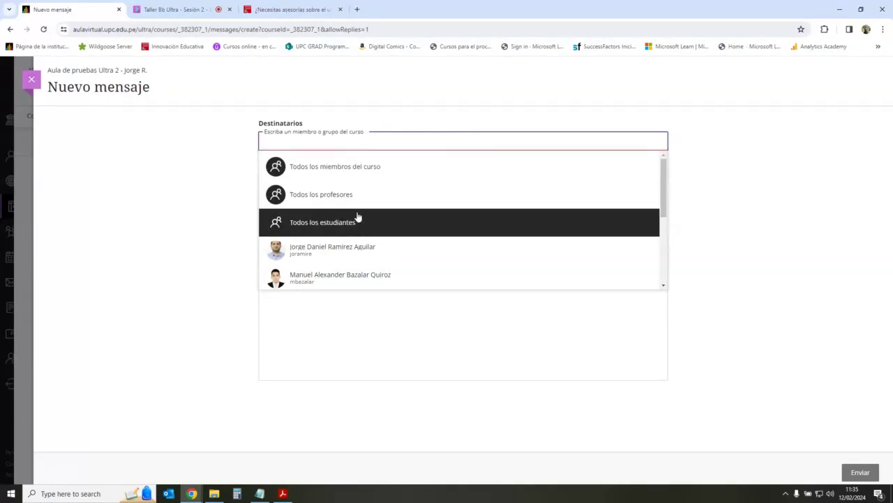
{"action": "left_click", "coordinate": [341, 232]}
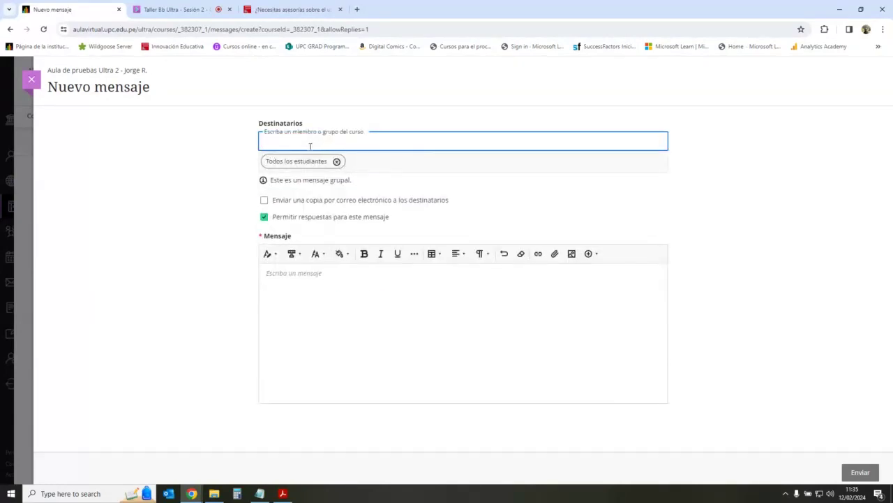
{"action": "left_click", "coordinate": [353, 147]}
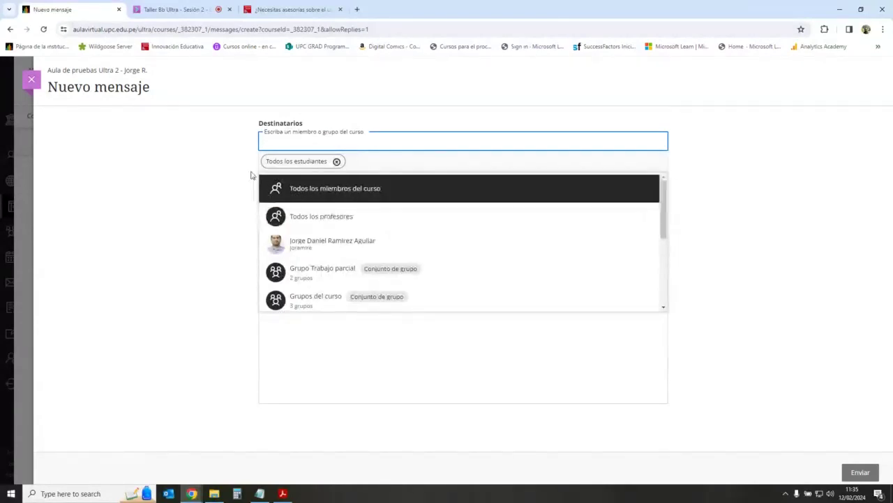
{"action": "left_click", "coordinate": [207, 163]}
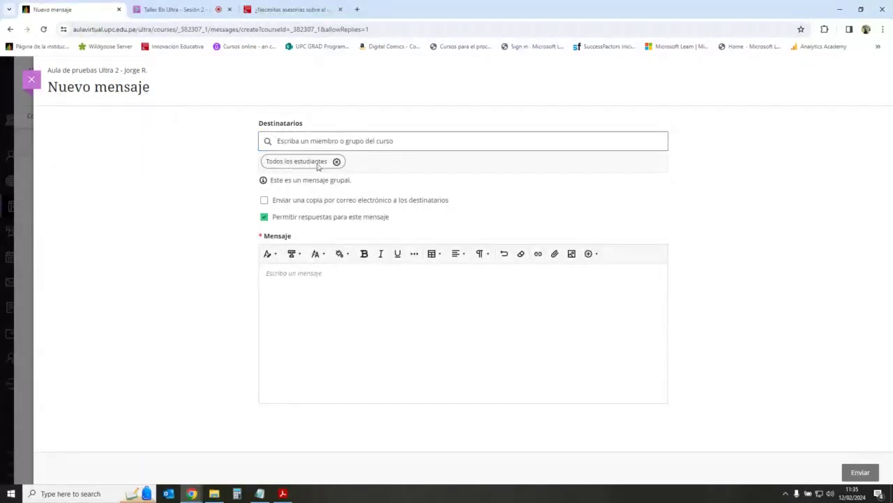
{"action": "left_click", "coordinate": [352, 141]}
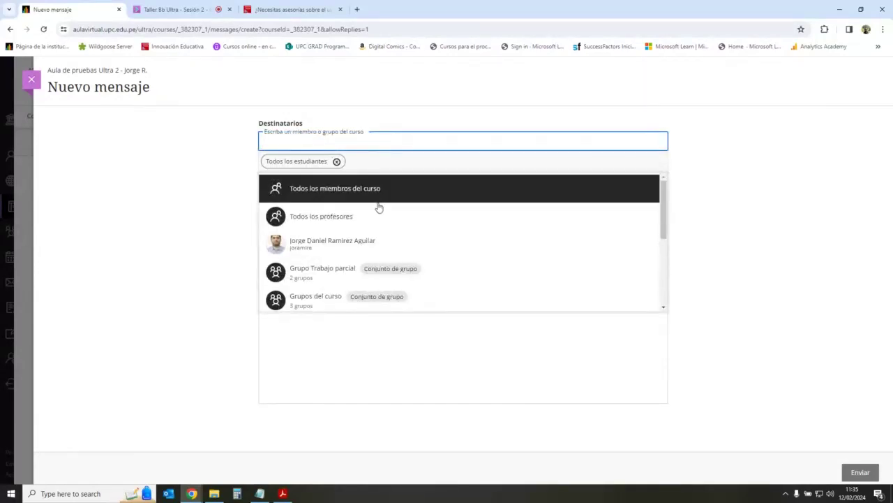
{"action": "left_click", "coordinate": [337, 161]}
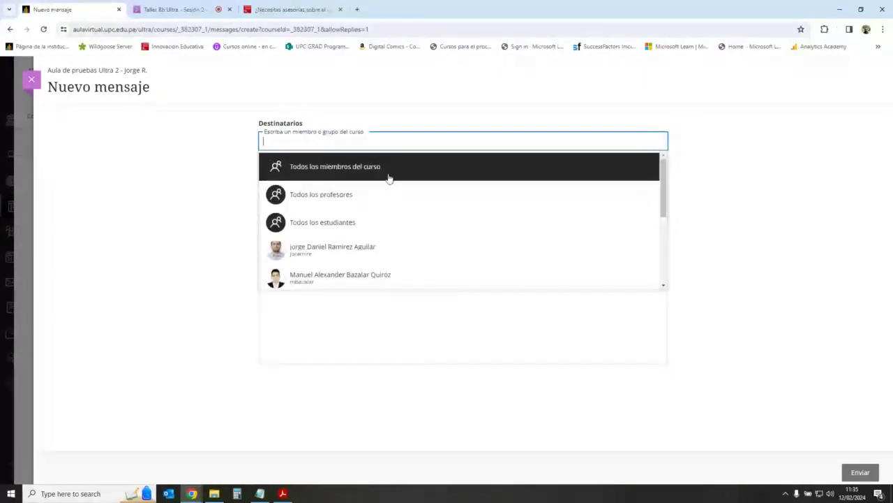
Step: Add the individual test student as the message recipient, look over the other recipient options, and remove the student again
{"action": "scroll", "coordinate": [398, 181], "scroll_direction": "down", "scroll_amount": 5}
{"action": "scroll", "coordinate": [402, 184], "scroll_direction": "up", "scroll_amount": 2}
{"action": "scroll", "coordinate": [377, 178], "scroll_direction": "down", "scroll_amount": 2}
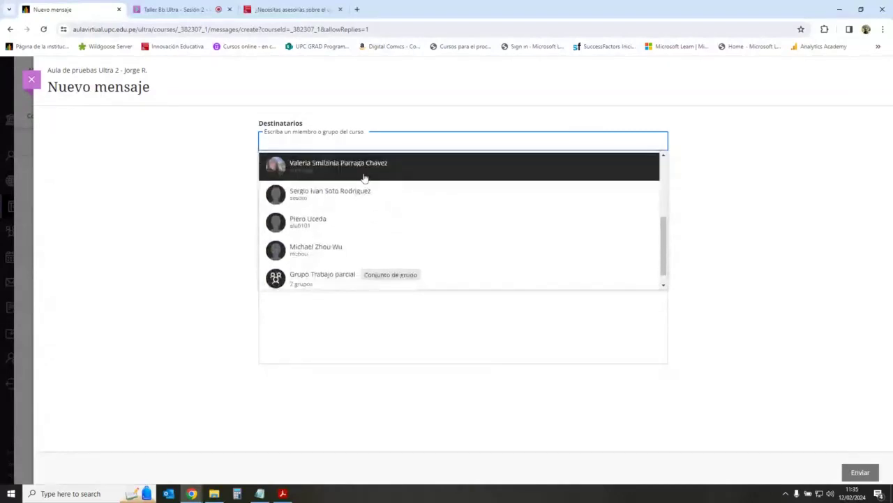
{"action": "left_click", "coordinate": [308, 221]}
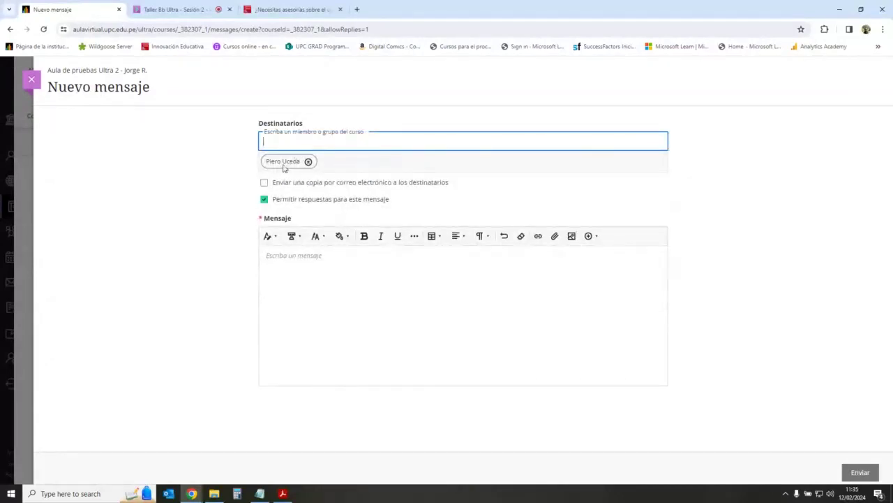
{"action": "left_click", "coordinate": [345, 142]}
{"action": "scroll", "coordinate": [329, 238], "scroll_direction": "down", "scroll_amount": 3}
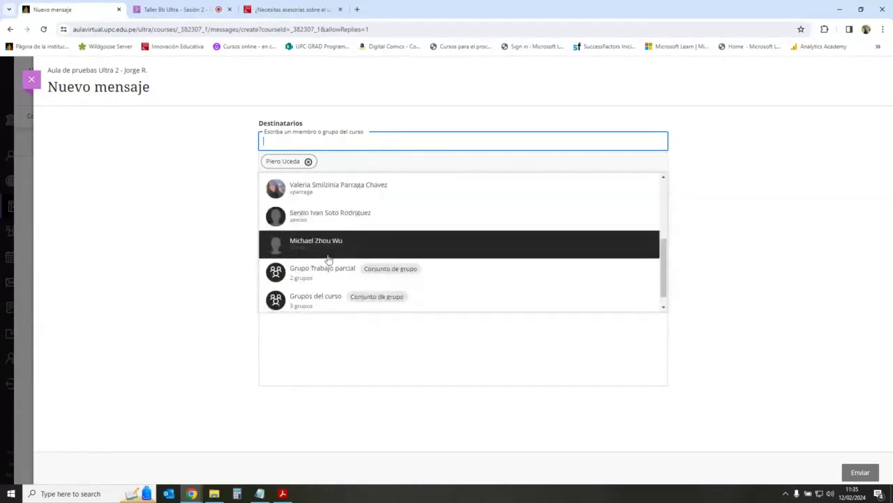
{"action": "scroll", "coordinate": [329, 257], "scroll_direction": "up", "scroll_amount": 3}
{"action": "left_click", "coordinate": [186, 177]}
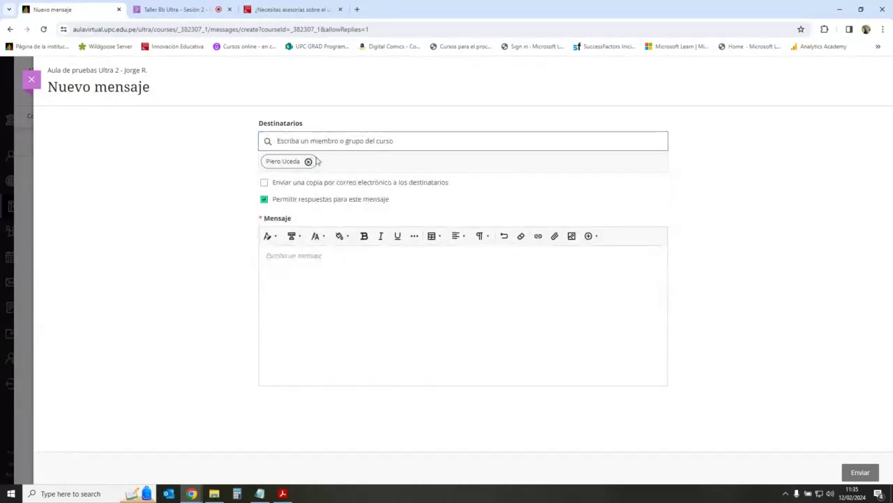
{"action": "left_click", "coordinate": [308, 162]}
Step: Add the "Grupo Trabajo parcial" group set as the recipients of the new message
{"action": "scroll", "coordinate": [381, 205], "scroll_direction": "down", "scroll_amount": 5}
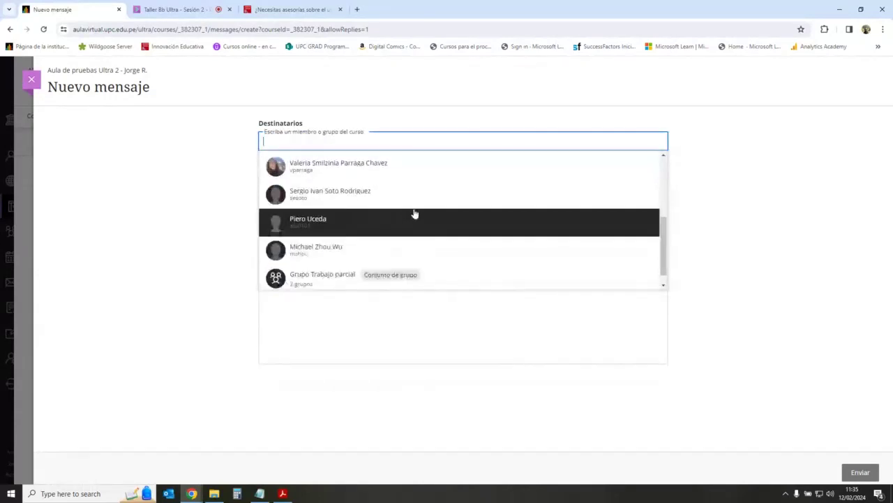
{"action": "left_click", "coordinate": [302, 283]}
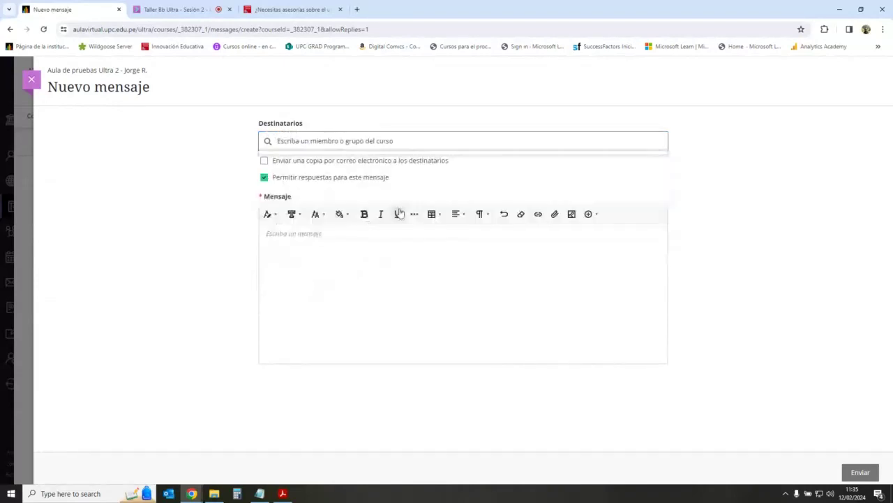
{"action": "left_click", "coordinate": [406, 139]}
{"action": "scroll", "coordinate": [427, 237], "scroll_direction": "down", "scroll_amount": 5}
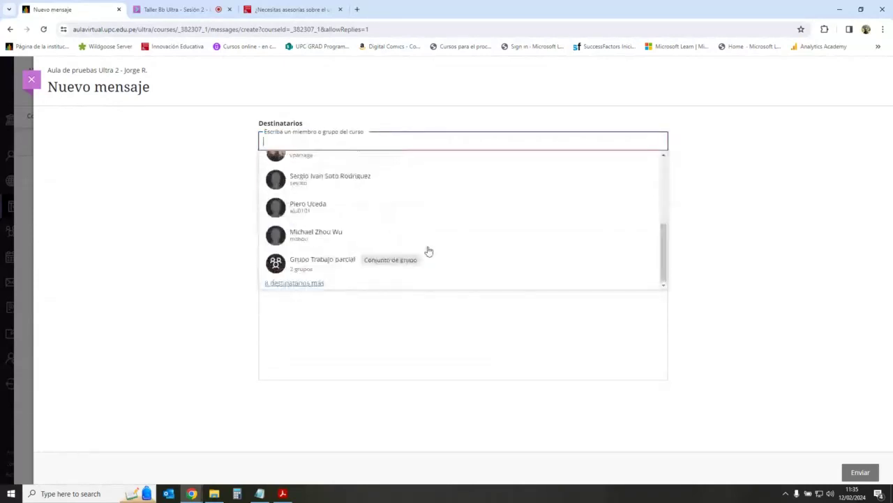
{"action": "scroll", "coordinate": [421, 247], "scroll_direction": "up", "scroll_amount": 1}
{"action": "scroll", "coordinate": [421, 247], "scroll_direction": "down", "scroll_amount": 1}
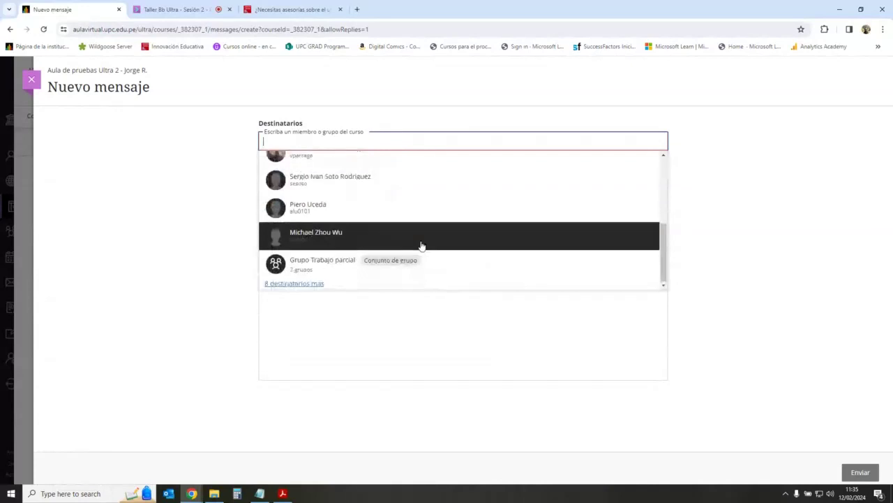
{"action": "scroll", "coordinate": [342, 241], "scroll_direction": "up", "scroll_amount": 6}
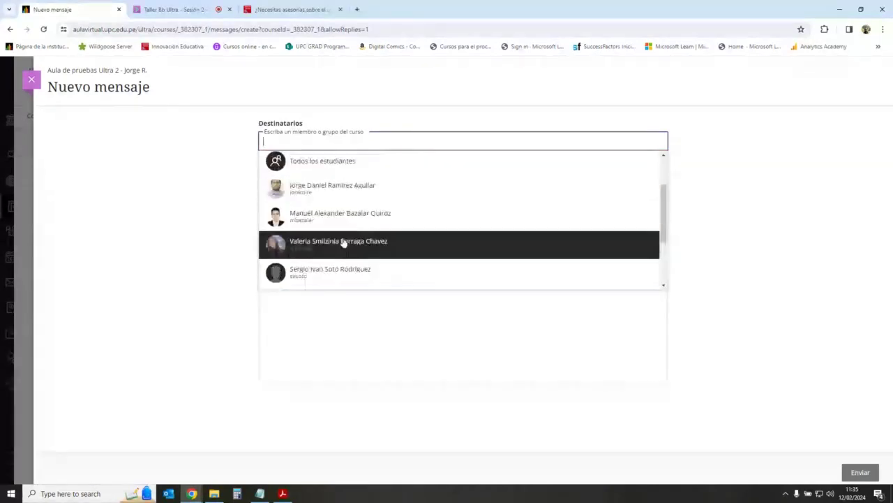
{"action": "scroll", "coordinate": [343, 241], "scroll_direction": "down", "scroll_amount": 6}
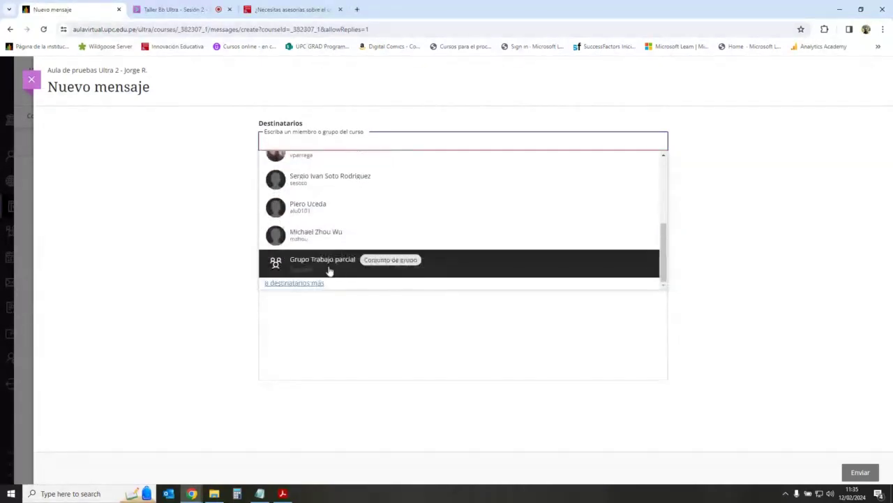
{"action": "left_click", "coordinate": [337, 268]}
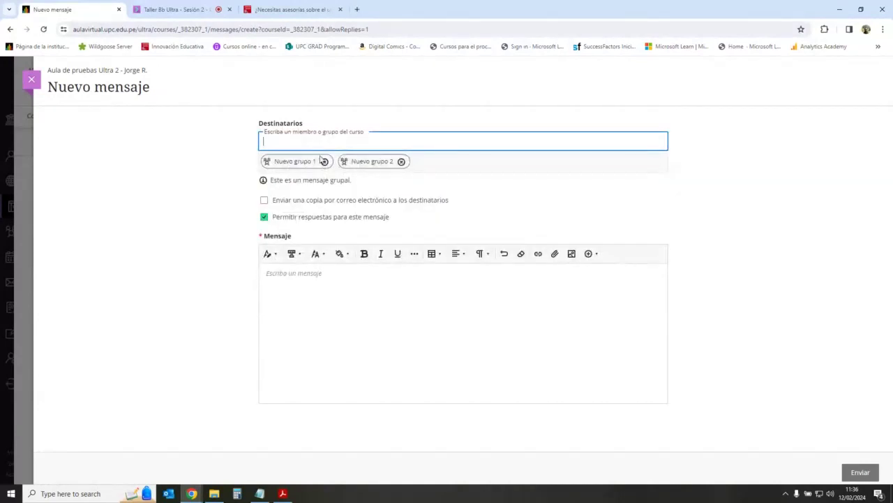
{"action": "left_click", "coordinate": [411, 140]}
{"action": "left_click", "coordinate": [421, 140]}
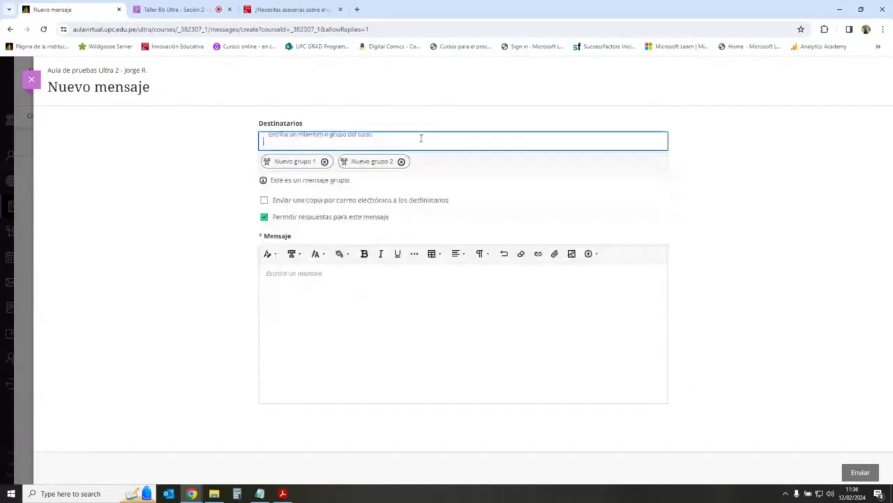
Step: Add the Grupos del curso group set to the message recipients
{"action": "left_click", "coordinate": [421, 140]}
{"action": "scroll", "coordinate": [449, 259], "scroll_direction": "down", "scroll_amount": 2}
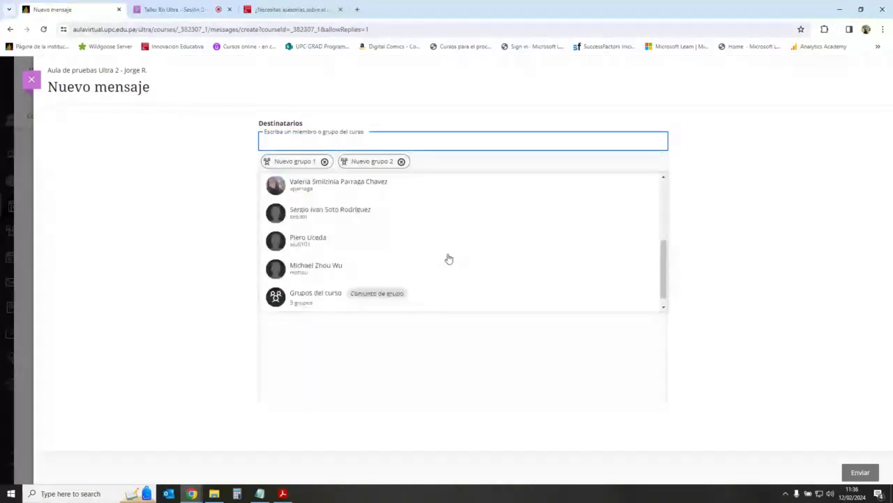
{"action": "left_click", "coordinate": [316, 284]}
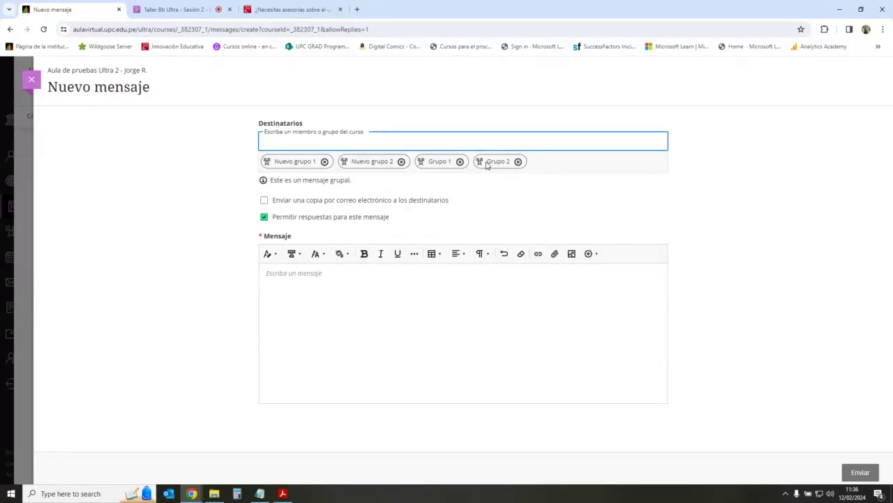
Step: Remove every group from the new message's recipients
{"action": "left_click", "coordinate": [324, 161]}
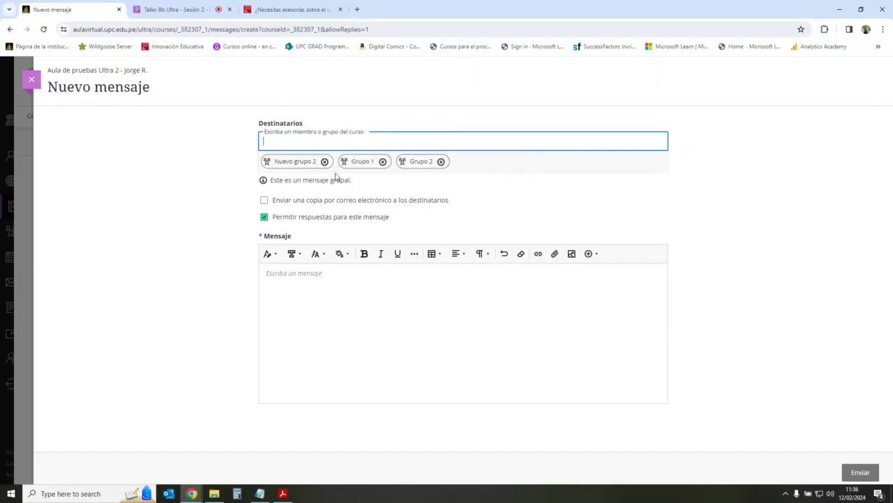
{"action": "left_click", "coordinate": [325, 162]}
{"action": "left_click", "coordinate": [305, 162]}
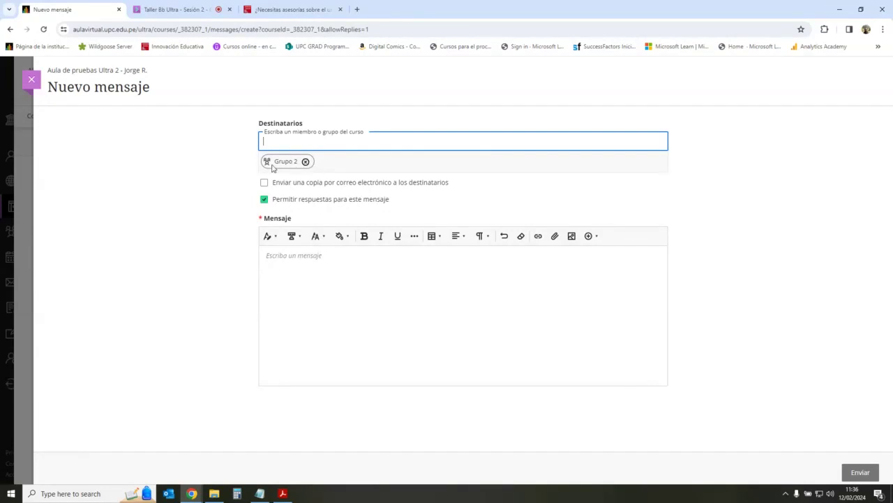
{"action": "left_click", "coordinate": [306, 161]}
Step: Try a single student from the member list as the message recipient, and remove that student again
{"action": "scroll", "coordinate": [360, 182], "scroll_direction": "down", "scroll_amount": 5}
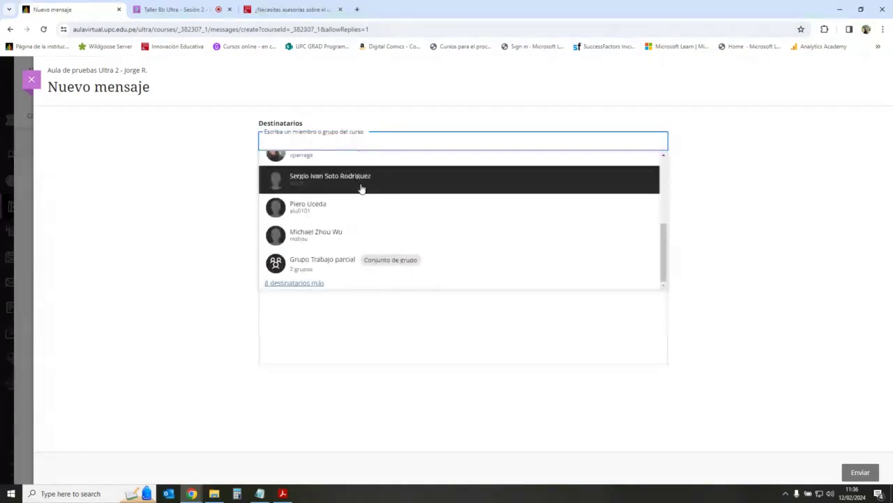
{"action": "left_click", "coordinate": [347, 203]}
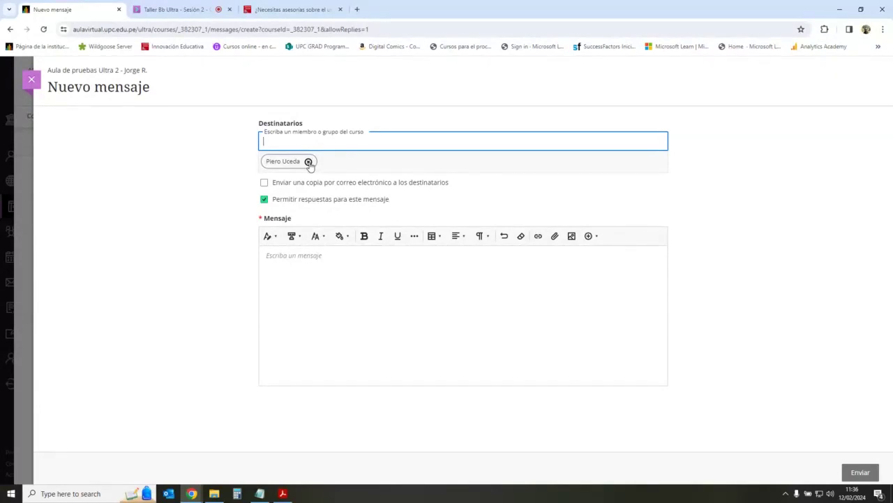
{"action": "left_click", "coordinate": [308, 161]}
Step: Try Todos los miembros del curso as the message recipient, and remove that choice again
{"action": "left_click", "coordinate": [352, 141]}
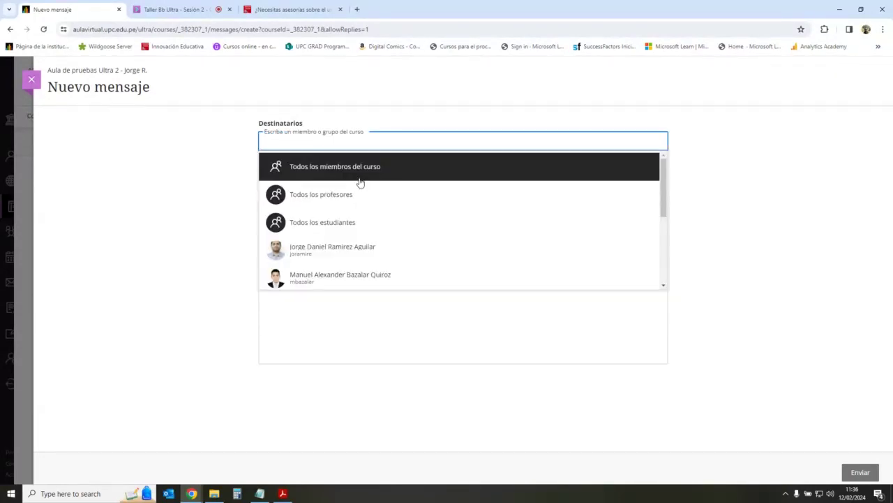
{"action": "left_click", "coordinate": [307, 171]}
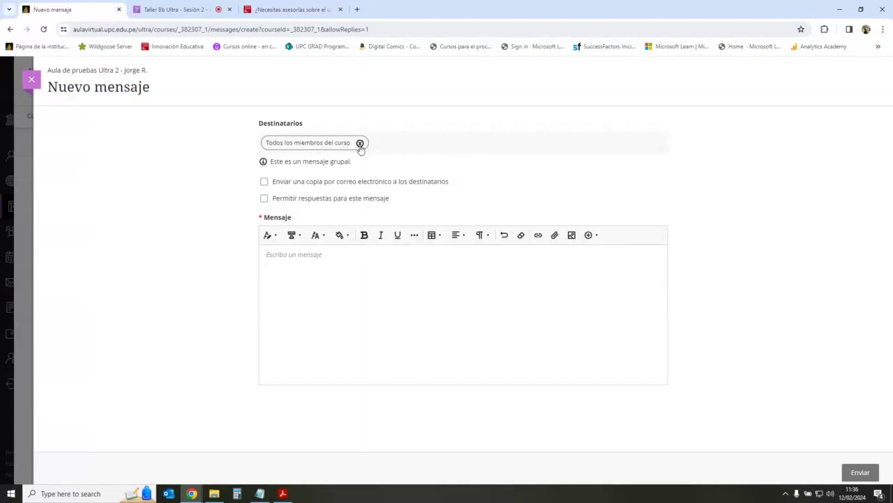
{"action": "left_click", "coordinate": [359, 143]}
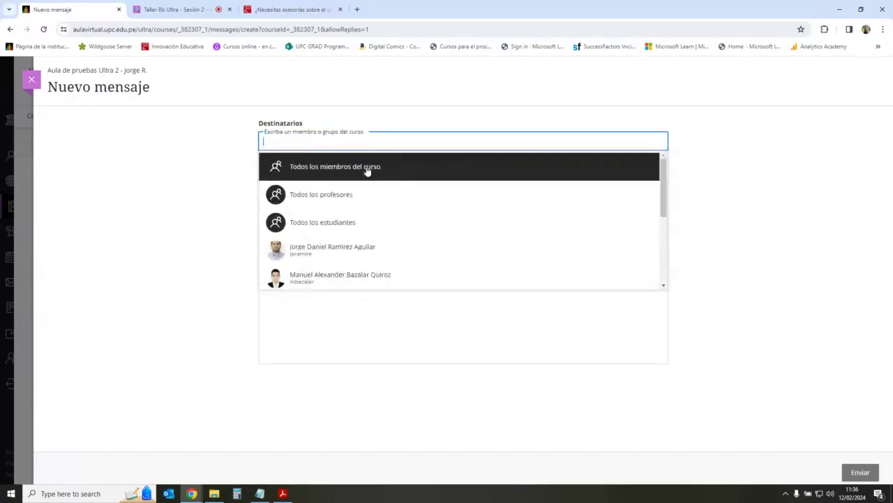
Step: Choose the individual test student from the course member list as the only message recipient
{"action": "scroll", "coordinate": [471, 230], "scroll_direction": "down", "scroll_amount": 10}
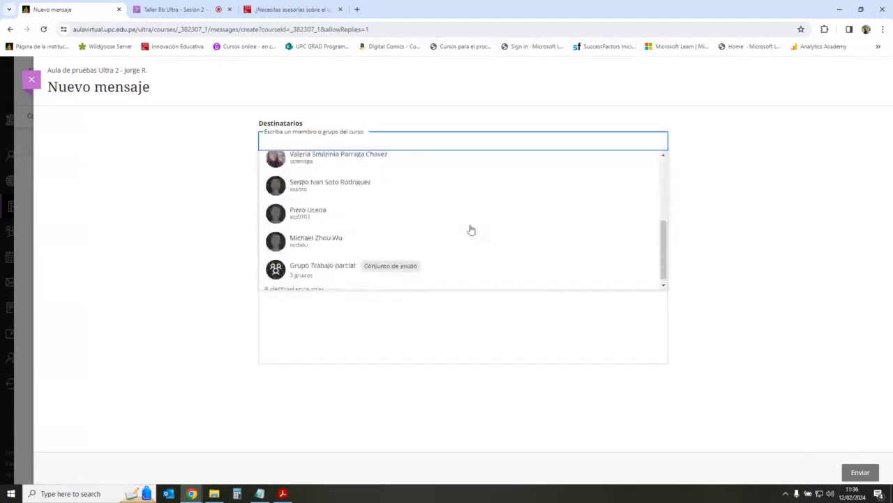
{"action": "left_click", "coordinate": [363, 212]}
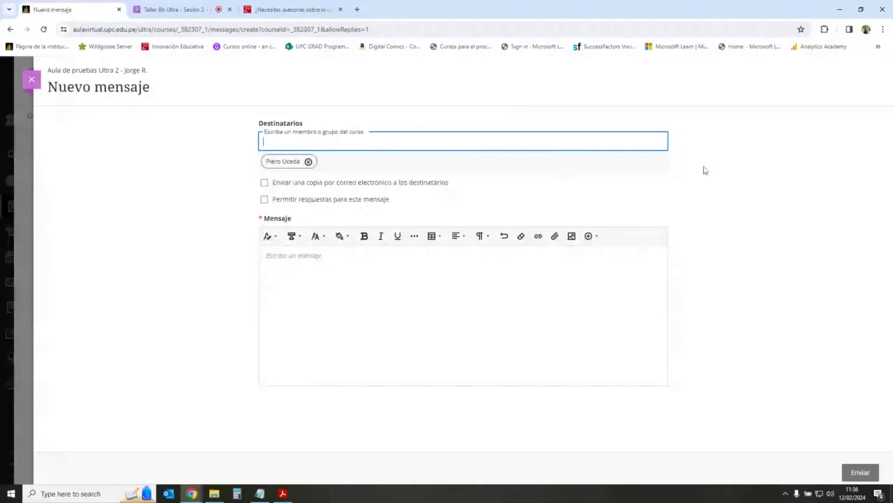
{"action": "left_click", "coordinate": [570, 191]}
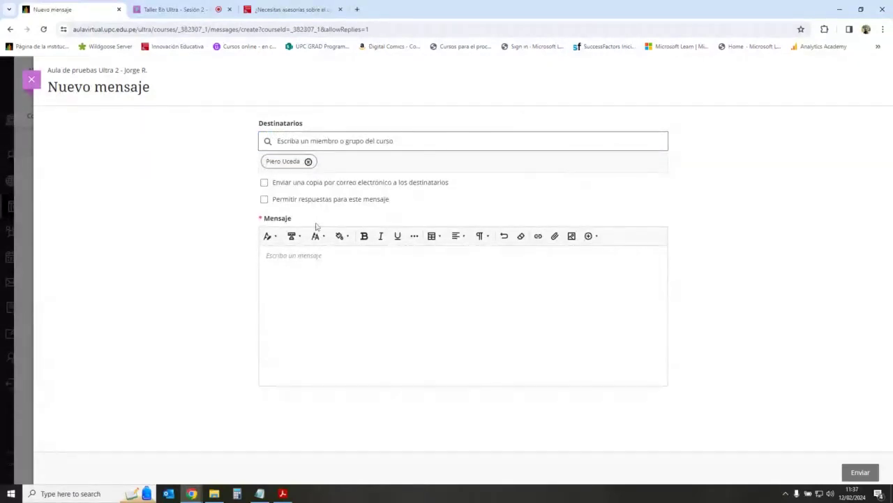
Step: Send the message "Mensaje 1" with an email copy to the recipient and with replies allowed
{"action": "left_click", "coordinate": [264, 182]}
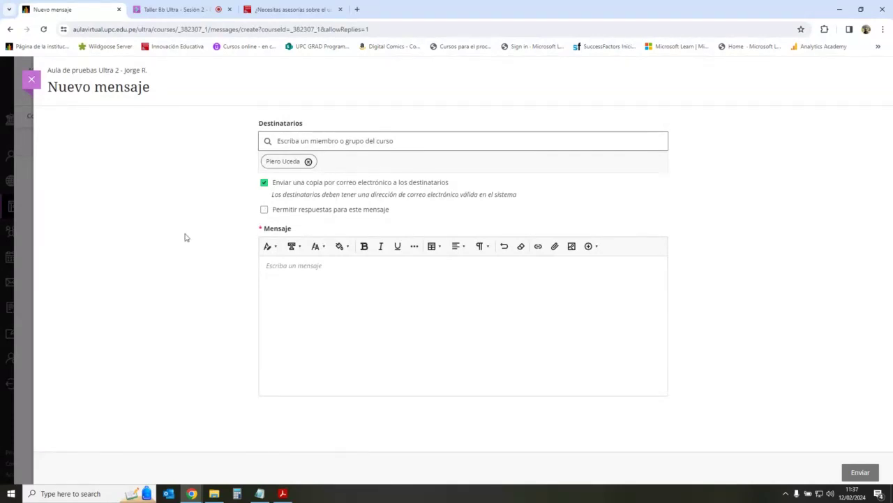
{"action": "left_click", "coordinate": [349, 303]}
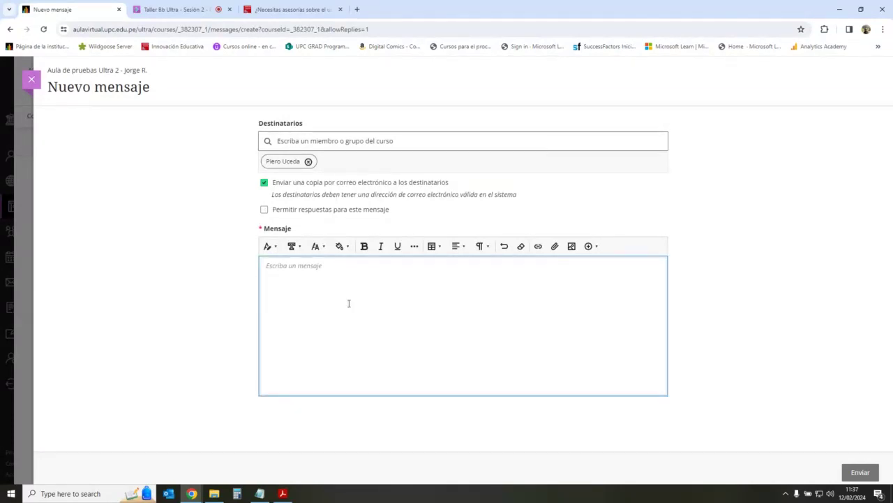
{"action": "type", "text": "Mensaje 1"}
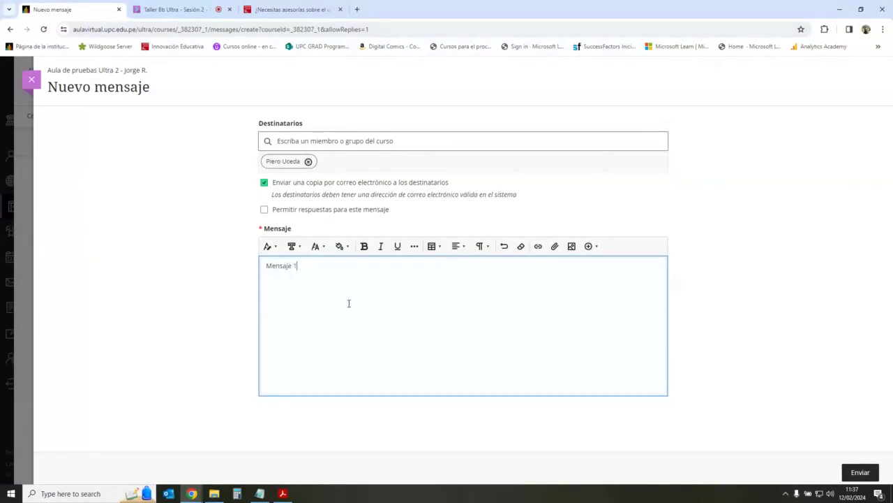
{"action": "left_click", "coordinate": [696, 246]}
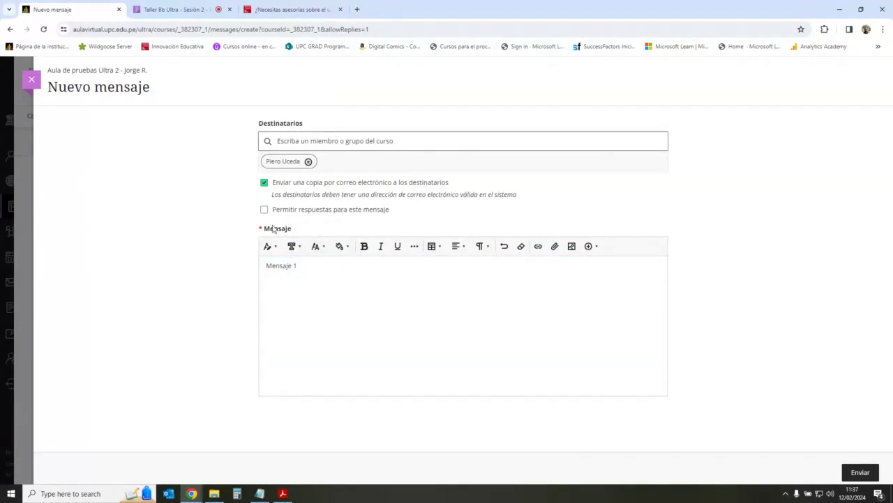
{"action": "left_click", "coordinate": [264, 211]}
{"action": "left_click", "coordinate": [856, 472]}
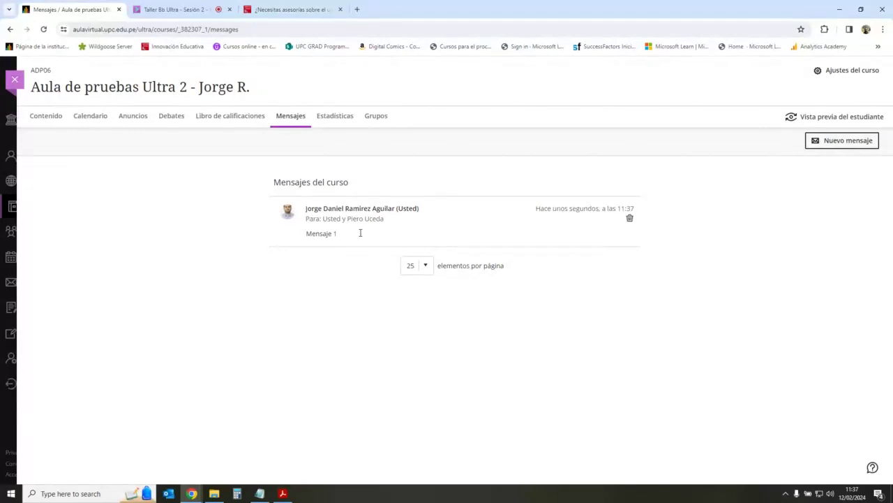
Step: Leave the course, sign out, and sign in with the administrator account's saved username and password
{"action": "left_click", "coordinate": [14, 79]}
{"action": "left_click", "coordinate": [35, 382]}
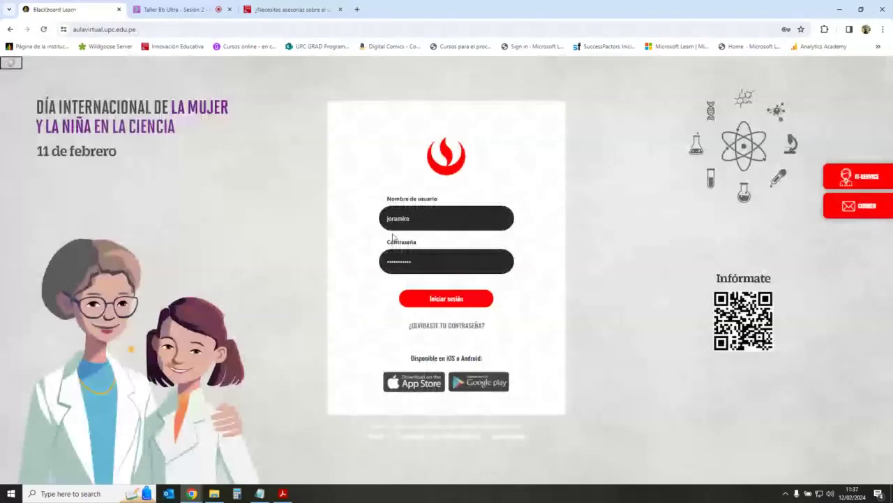
{"action": "left_click", "coordinate": [488, 218]}
{"action": "left_click", "coordinate": [550, 408]}
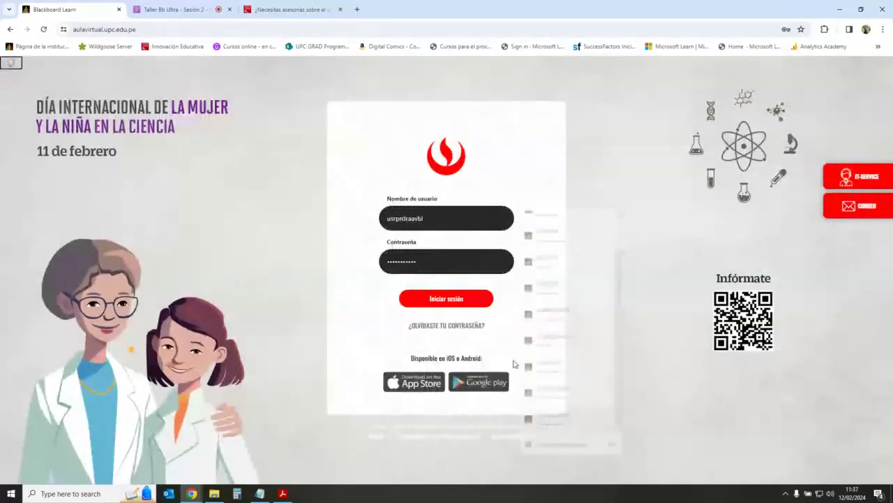
{"action": "key", "text": "Return"}
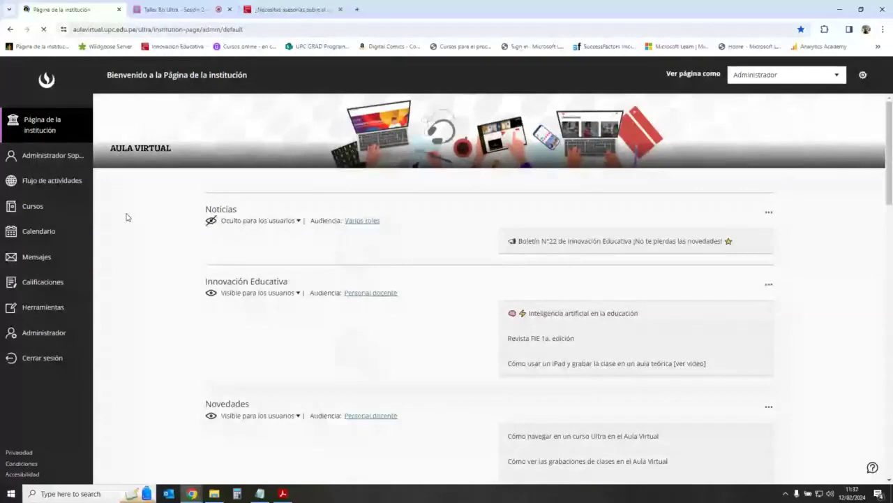
Step: Find the student's account by username in the administrator's user list and sign in as that student
{"action": "left_click", "coordinate": [44, 333]}
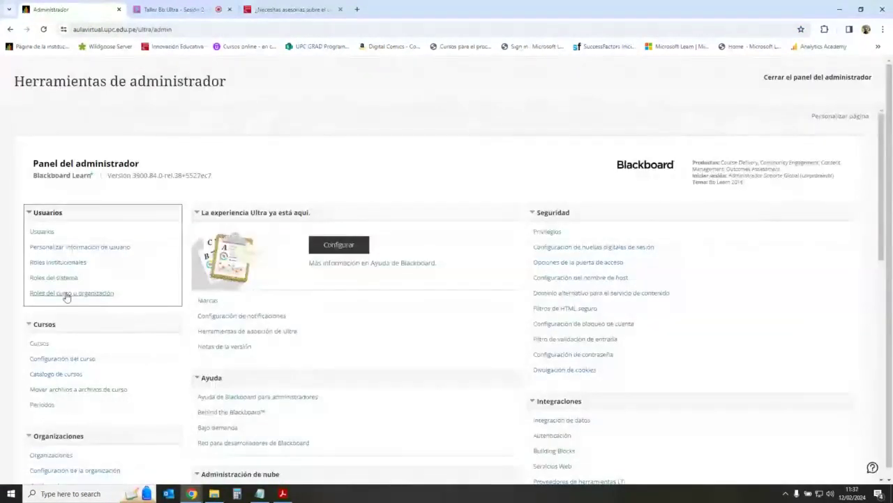
{"action": "left_click", "coordinate": [42, 231]}
{"action": "left_click", "coordinate": [231, 203]}
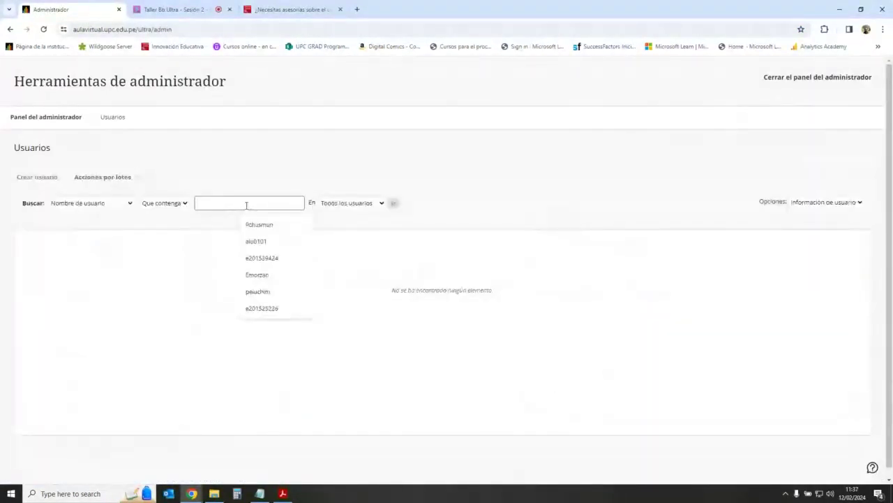
{"action": "left_click", "coordinate": [255, 241]}
{"action": "left_click", "coordinate": [393, 202]}
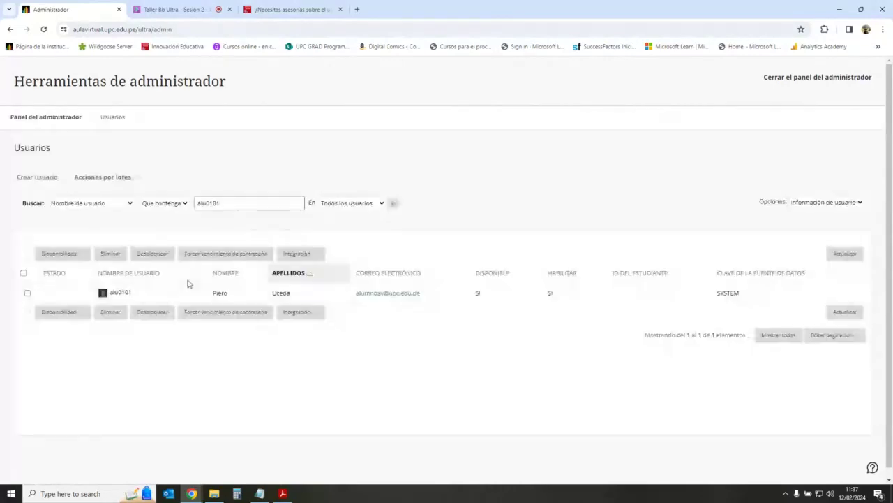
{"action": "left_click", "coordinate": [144, 294]}
{"action": "left_click", "coordinate": [167, 207]}
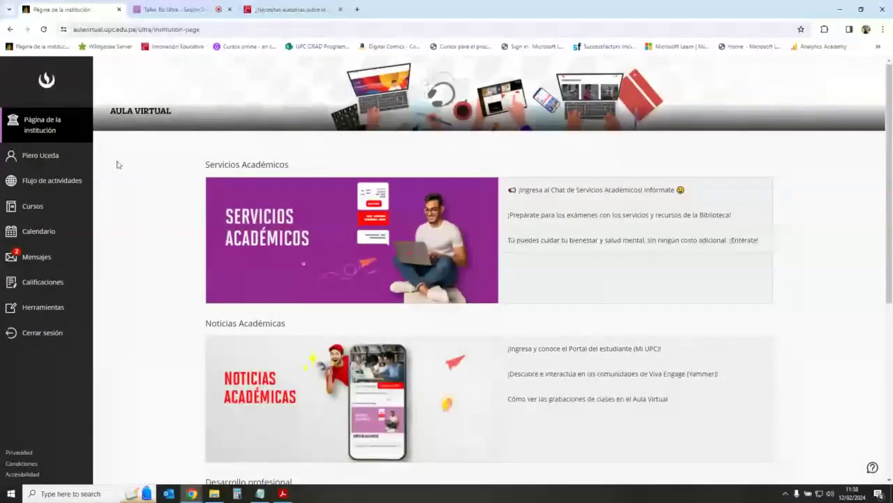
Step: Open the professor's "Mensaje 1" in the student's messages for the course Aula de pruebas Ultra 2
{"action": "left_click", "coordinate": [32, 256]}
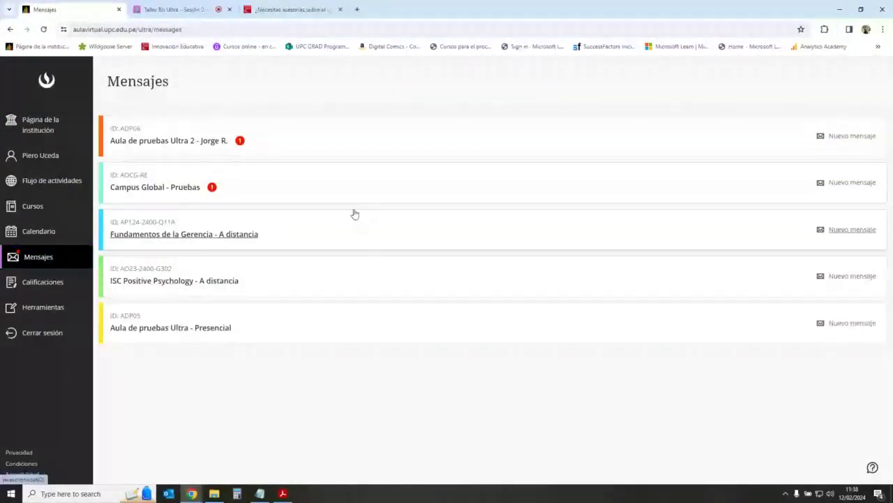
{"action": "left_click", "coordinate": [352, 199]}
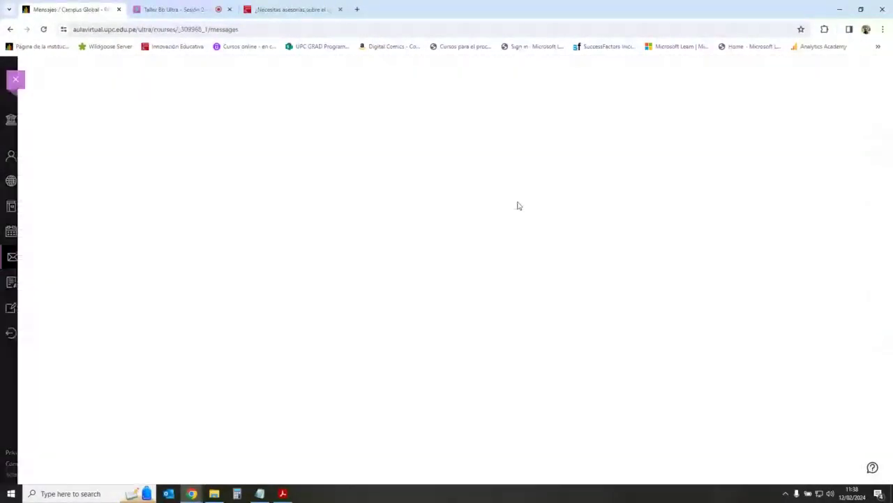
{"action": "left_click", "coordinate": [15, 79]}
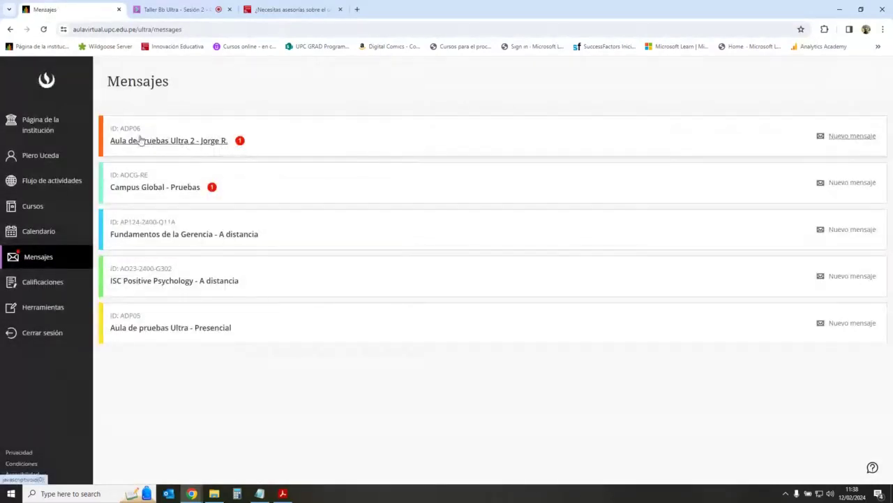
{"action": "left_click", "coordinate": [220, 143]}
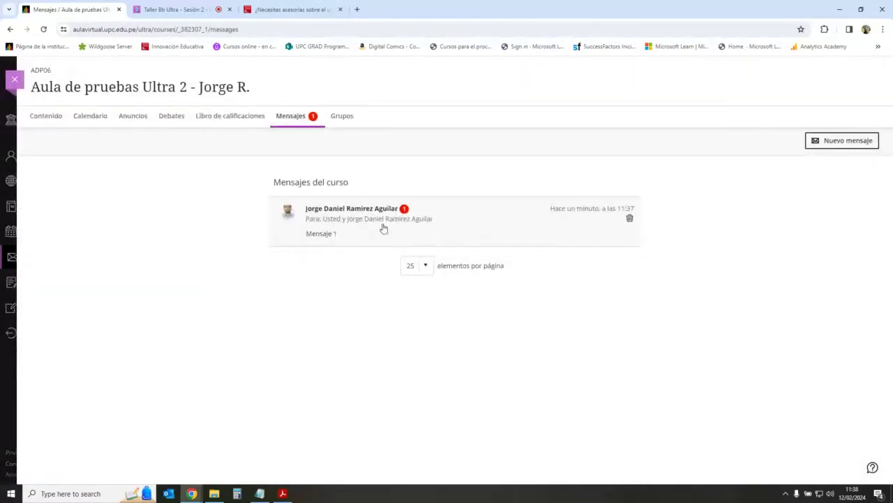
{"action": "left_click", "coordinate": [328, 224]}
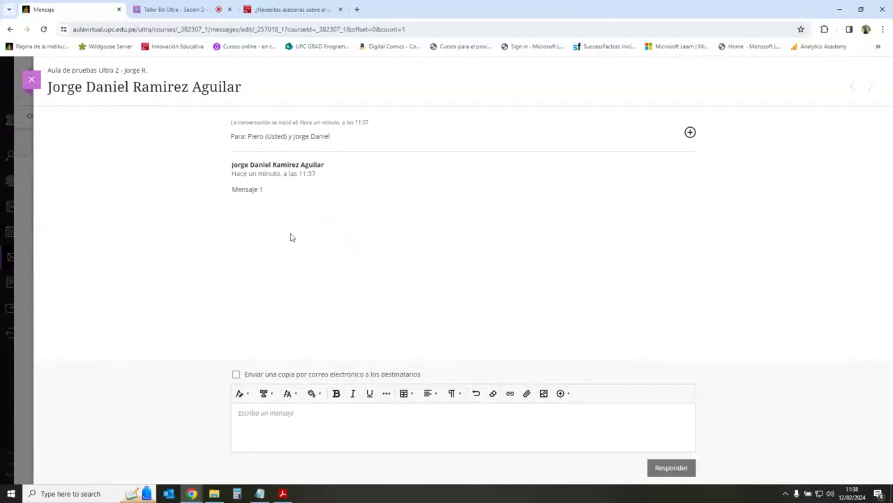
Step: Reply to the professor's message with "Respuesta al profesor"
{"action": "left_click", "coordinate": [279, 414]}
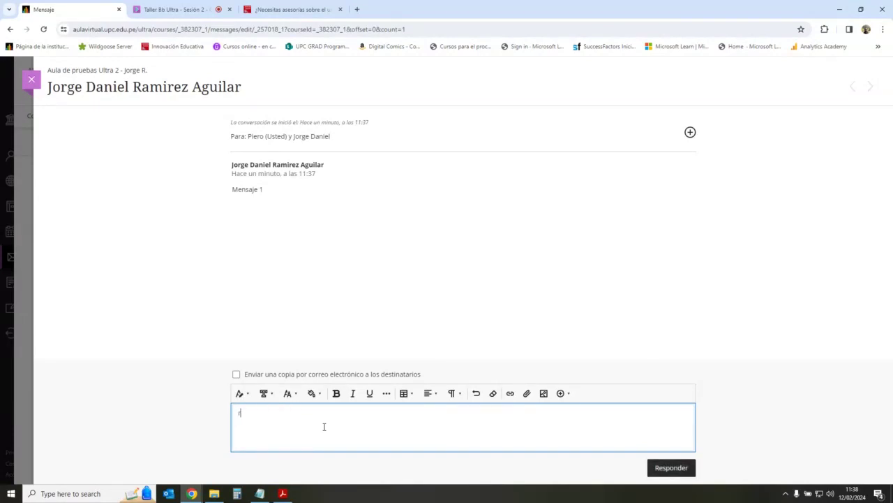
{"action": "type", "text": "Respuesta al profesor"}
{"action": "left_click", "coordinate": [671, 468]}
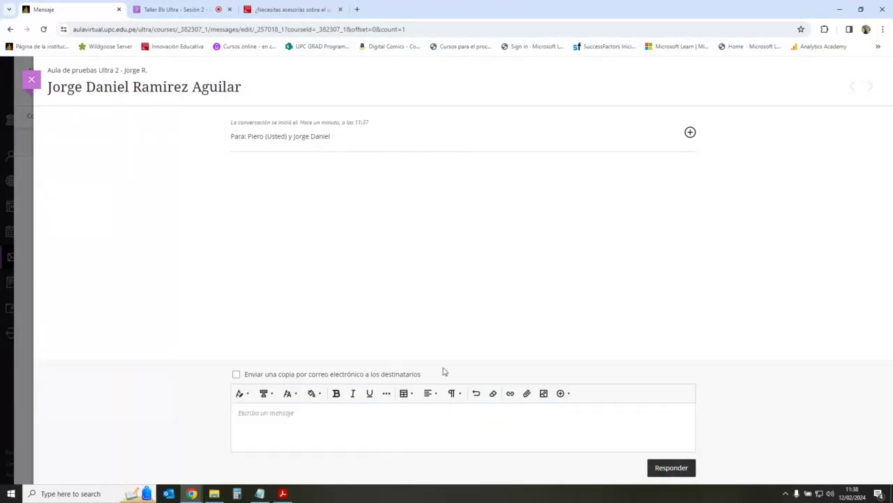
{"action": "left_click", "coordinate": [304, 412]}
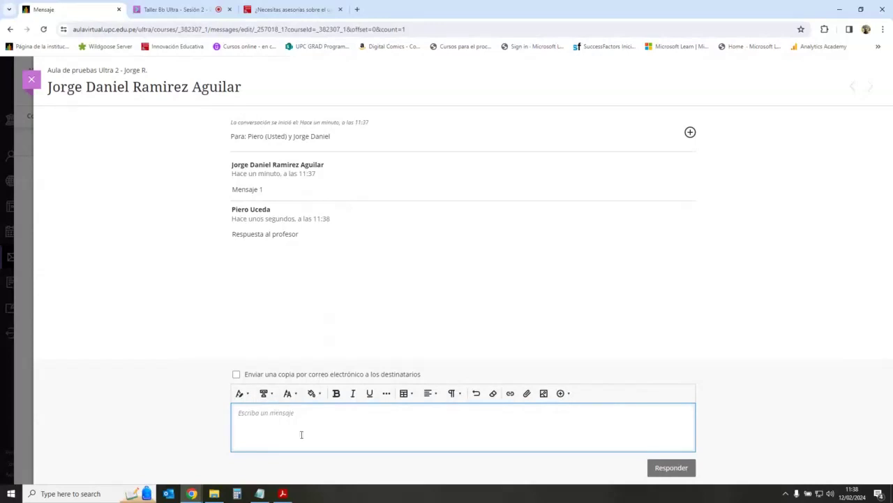
{"action": "left_click", "coordinate": [354, 284]}
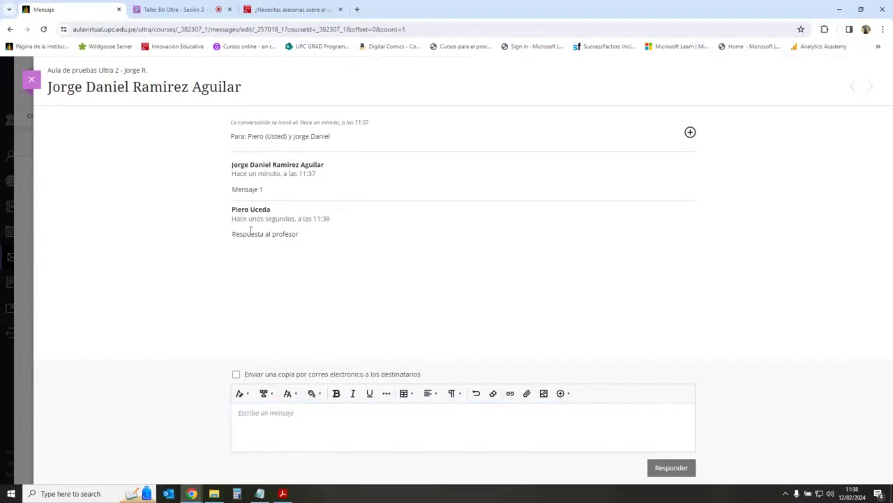
Step: Close the conversation and the course messages, and sign out of the student account
{"action": "left_click", "coordinate": [31, 80]}
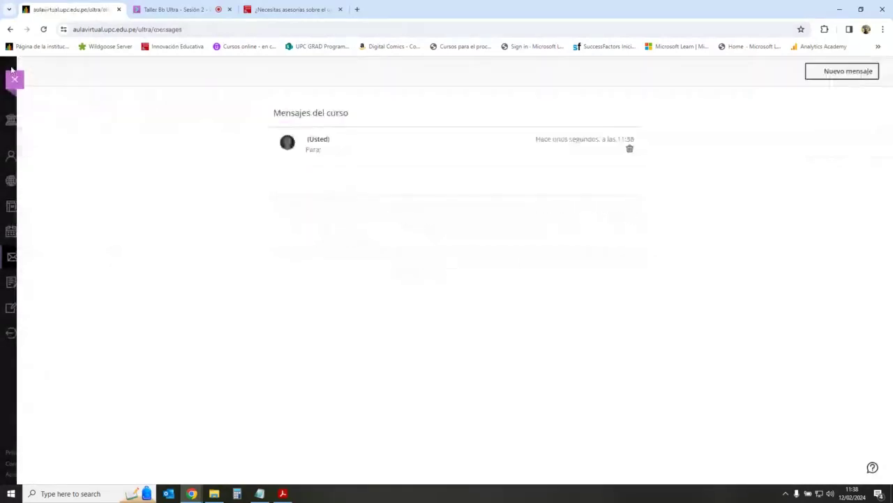
{"action": "left_click", "coordinate": [13, 78]}
{"action": "left_click", "coordinate": [44, 333]}
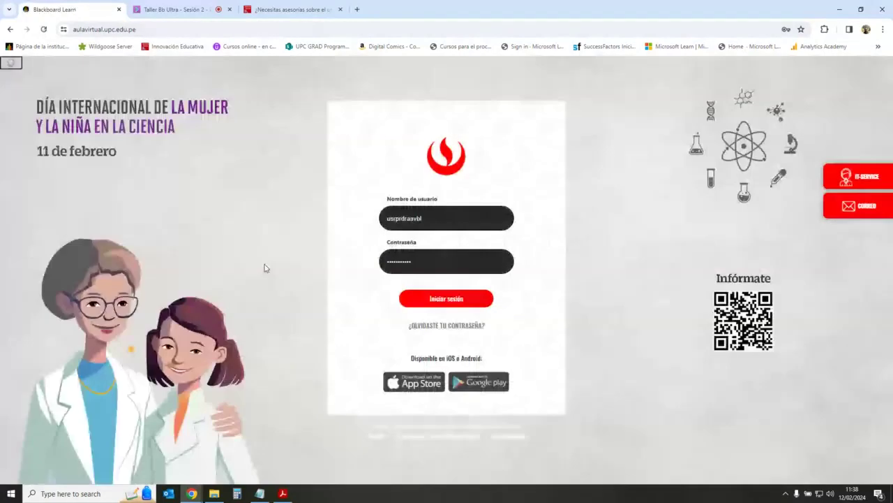
Step: Sign in to the professor's account with the saved username and password and open the course Aula de pruebas Ultra 2
{"action": "left_click", "coordinate": [447, 217]}
{"action": "left_click", "coordinate": [547, 337]}
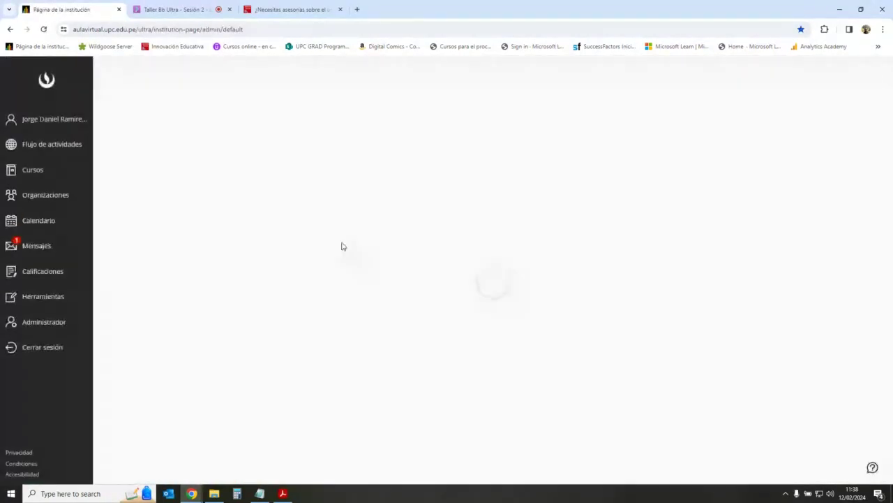
{"action": "left_click", "coordinate": [52, 207]}
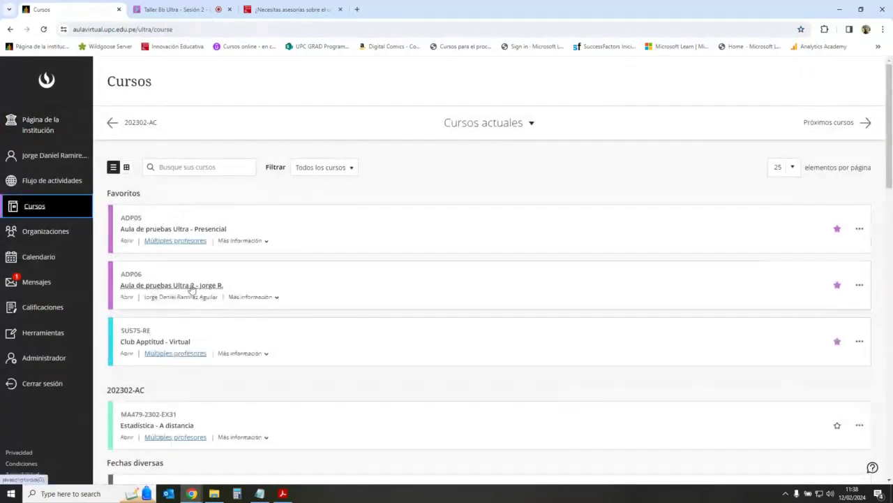
{"action": "left_click", "coordinate": [316, 278]}
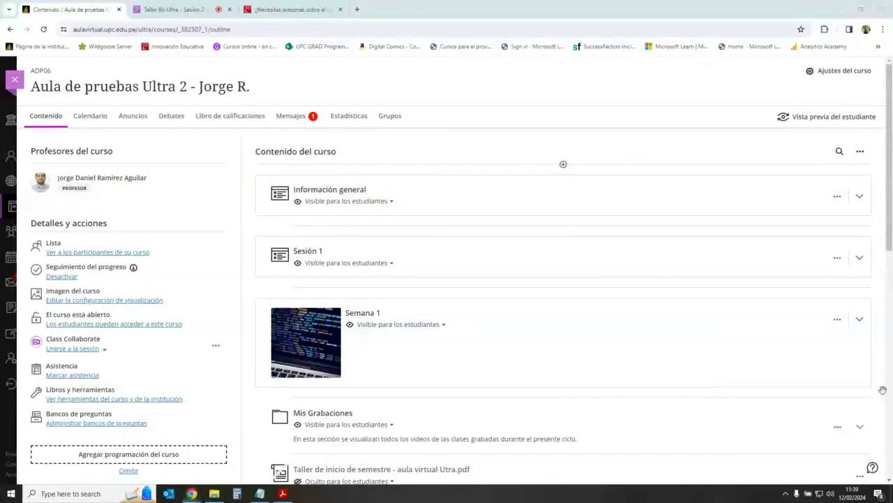
Step: Open the student's "Respuesta al profesor" in the course messages, check the option to e-mail recipients a copy, and close the conversation
{"action": "left_click", "coordinate": [290, 117]}
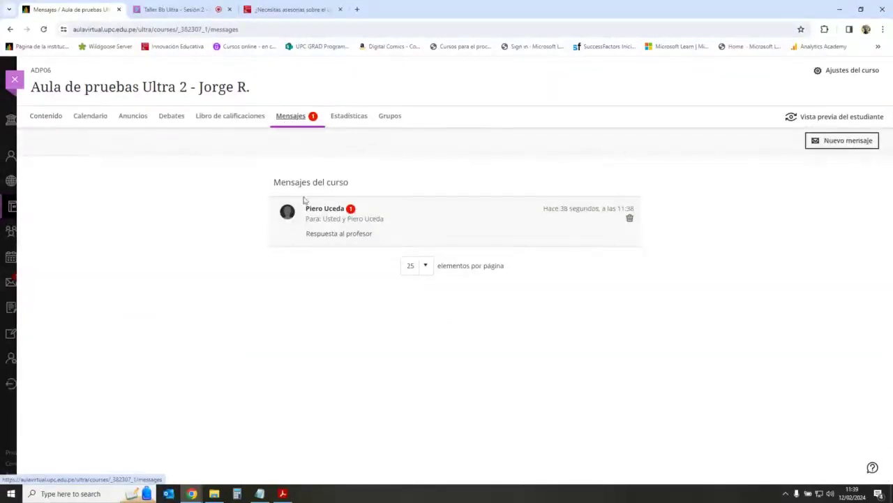
{"action": "left_click", "coordinate": [375, 221]}
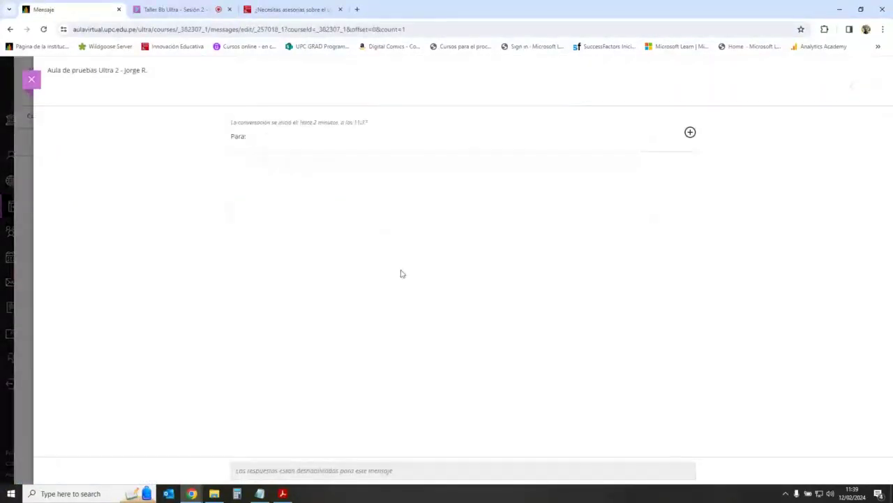
{"action": "left_click_drag", "start_coordinate": [240, 203], "coordinate": [304, 204]}
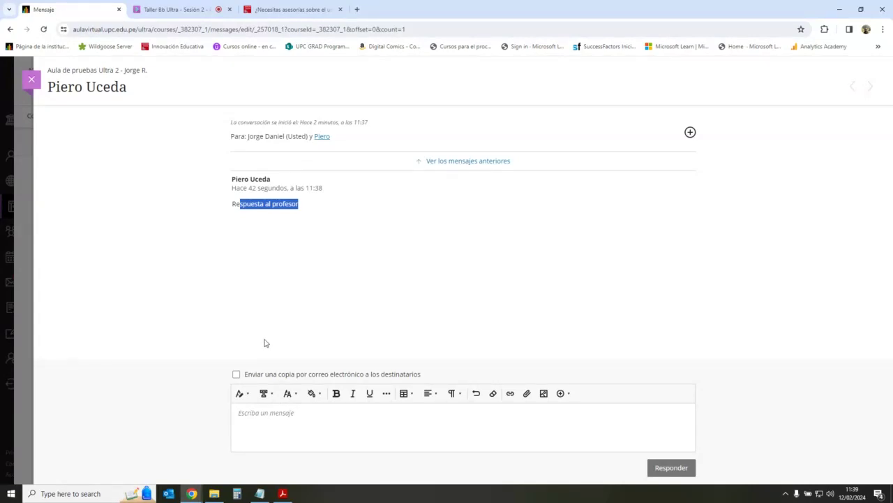
{"action": "left_click", "coordinate": [236, 376]}
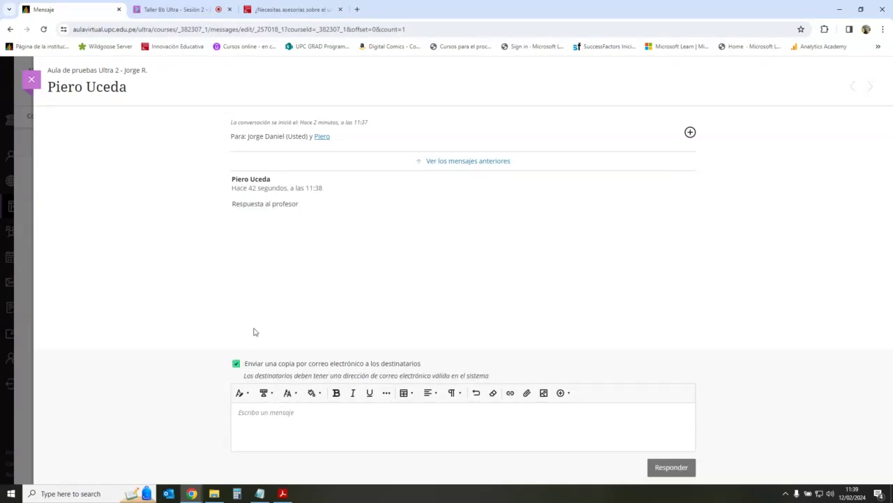
{"action": "left_click", "coordinate": [236, 364]}
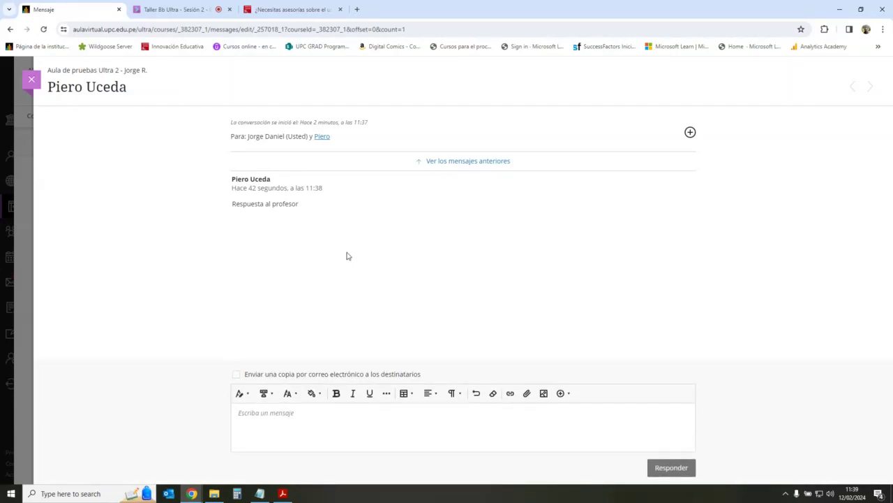
{"action": "left_click", "coordinate": [31, 79]}
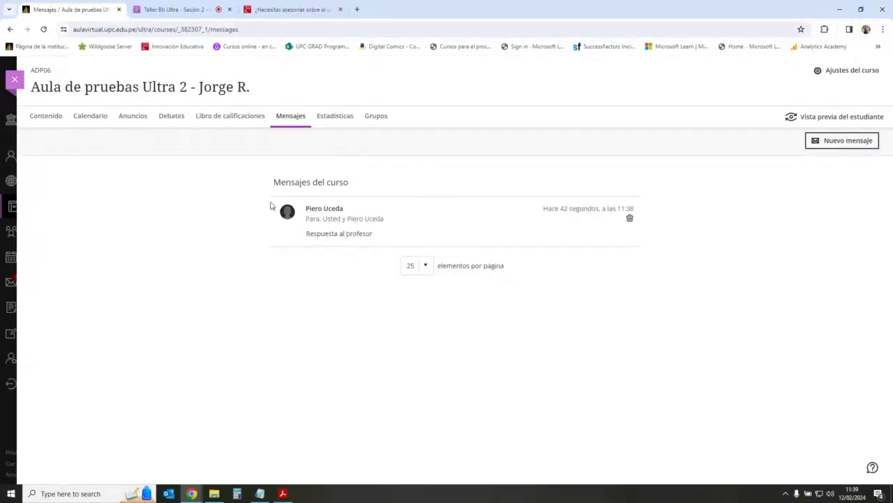
Step: Revisit the course announcements, then start a new course message and look through its available recipients, including members and groups
{"action": "left_click", "coordinate": [133, 116]}
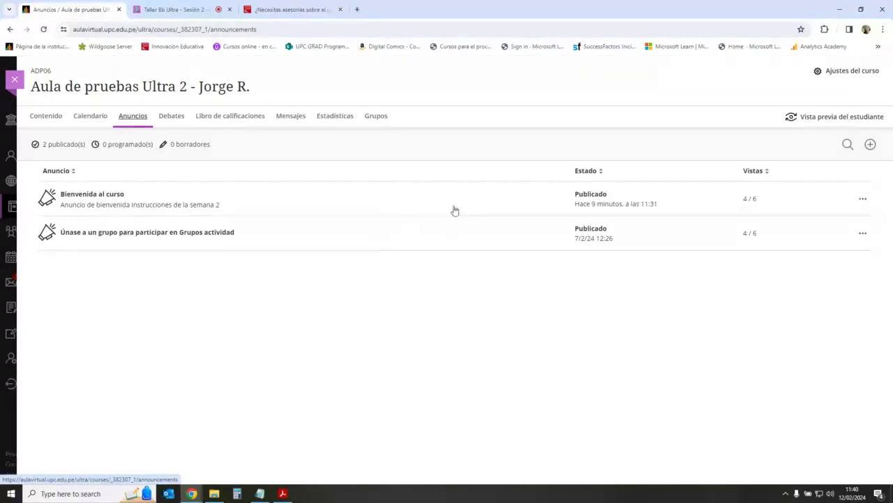
{"action": "left_click", "coordinate": [294, 120]}
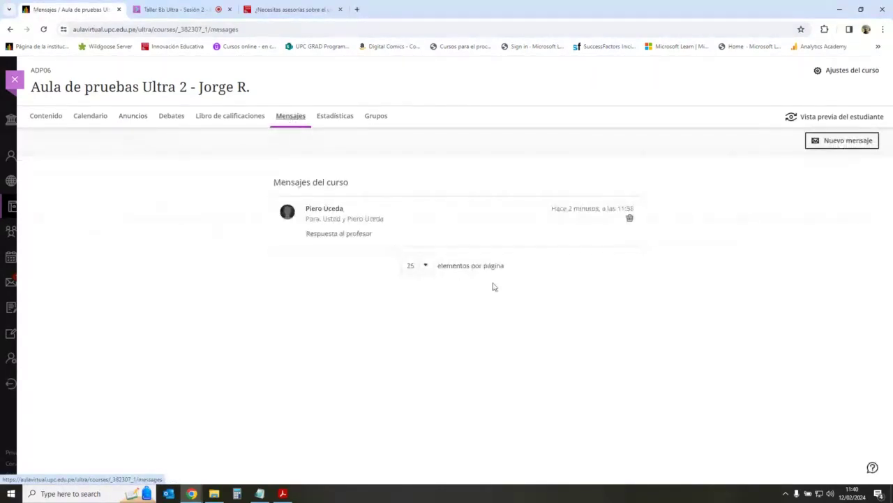
{"action": "left_click", "coordinate": [833, 146]}
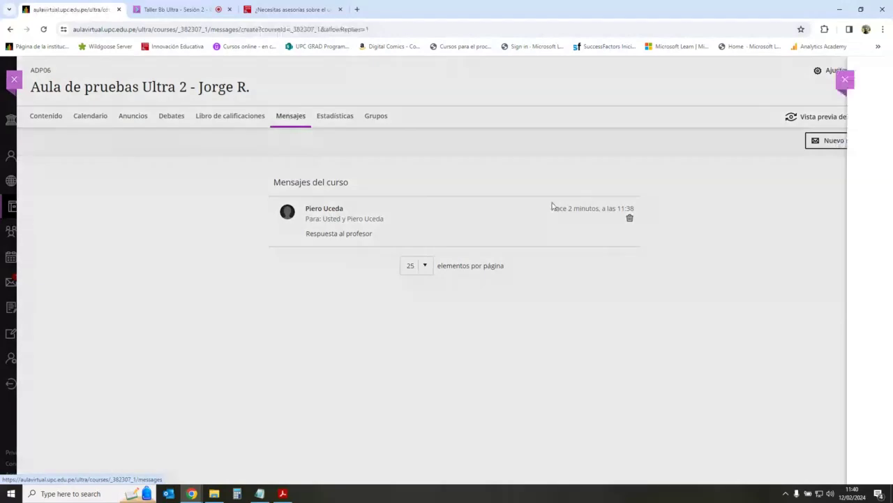
{"action": "left_click", "coordinate": [423, 142]}
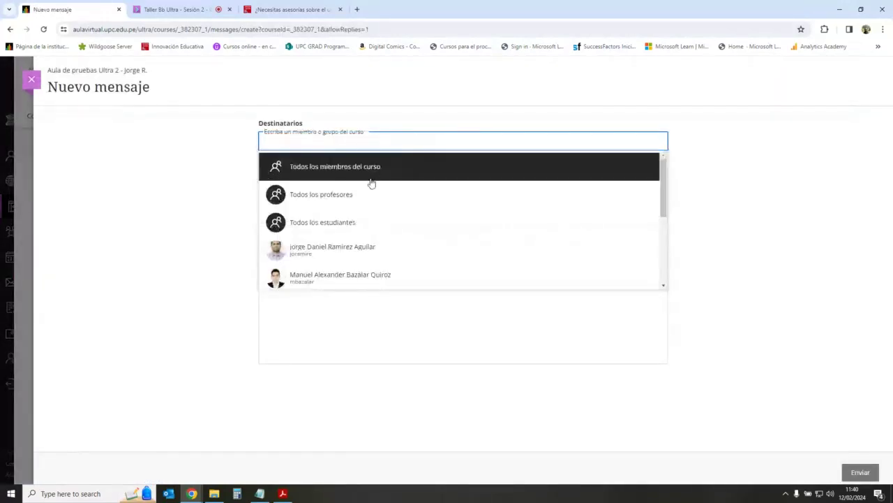
{"action": "scroll", "coordinate": [349, 252], "scroll_direction": "down", "scroll_amount": 3}
{"action": "scroll", "coordinate": [345, 227], "scroll_direction": "up", "scroll_amount": 3}
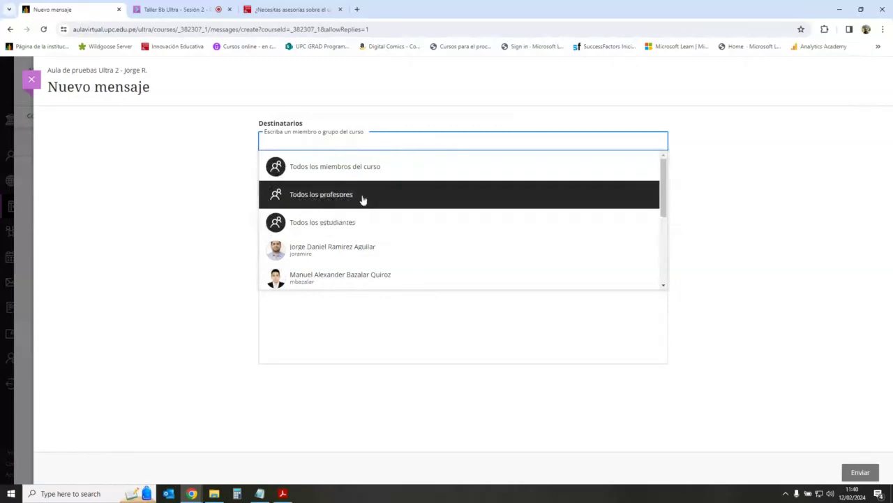
{"action": "scroll", "coordinate": [361, 199], "scroll_direction": "down", "scroll_amount": 3}
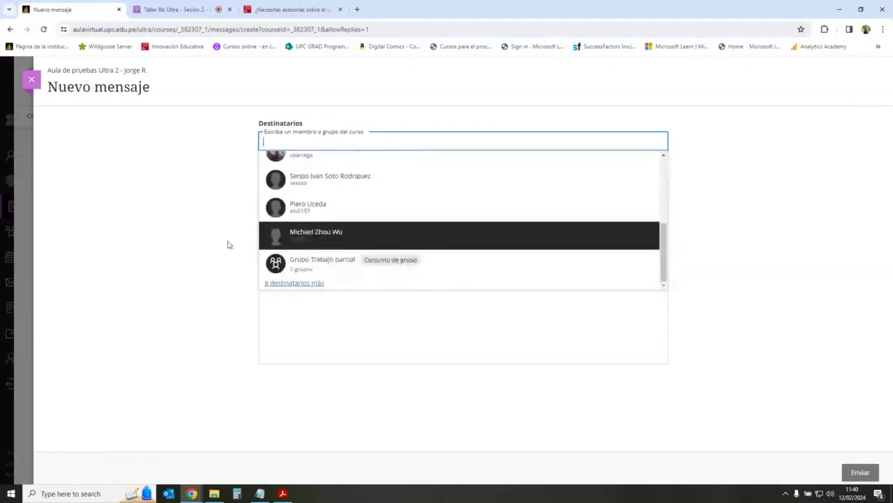
{"action": "left_click", "coordinate": [166, 225]}
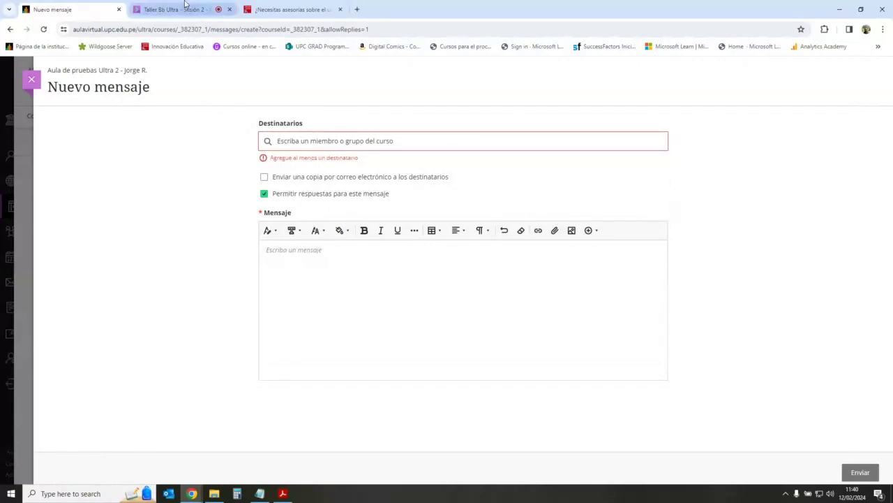
Step: Check the Collaborate session's chat for questions, return to the course, and close the unsent message
{"action": "left_click", "coordinate": [186, 9]}
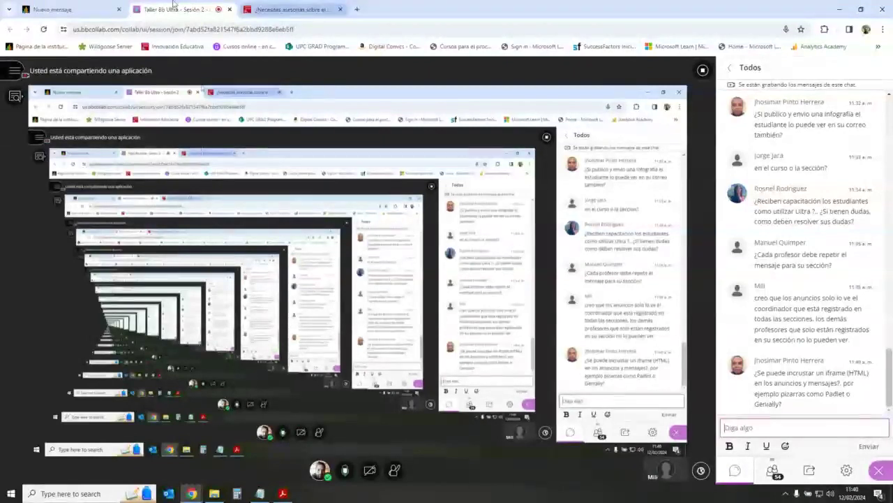
{"action": "left_click", "coordinate": [74, 9]}
{"action": "left_click", "coordinate": [31, 83]}
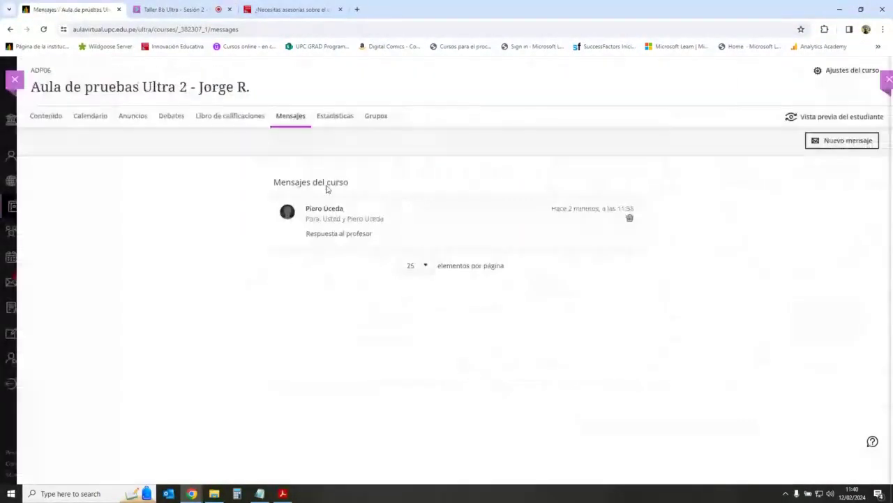
Step: Examine the actions available for both course announcements and view the content of "Bienvenida al curso"
{"action": "left_click", "coordinate": [133, 117]}
{"action": "left_click", "coordinate": [863, 199]}
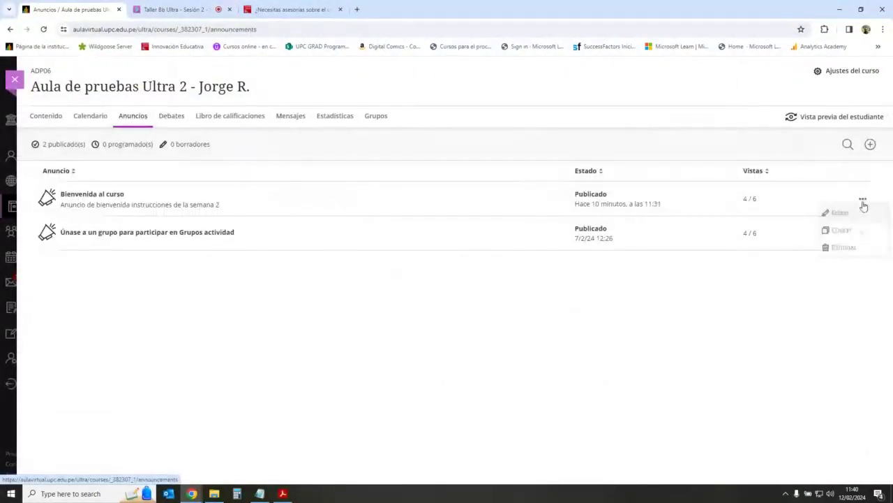
{"action": "left_click", "coordinate": [780, 318]}
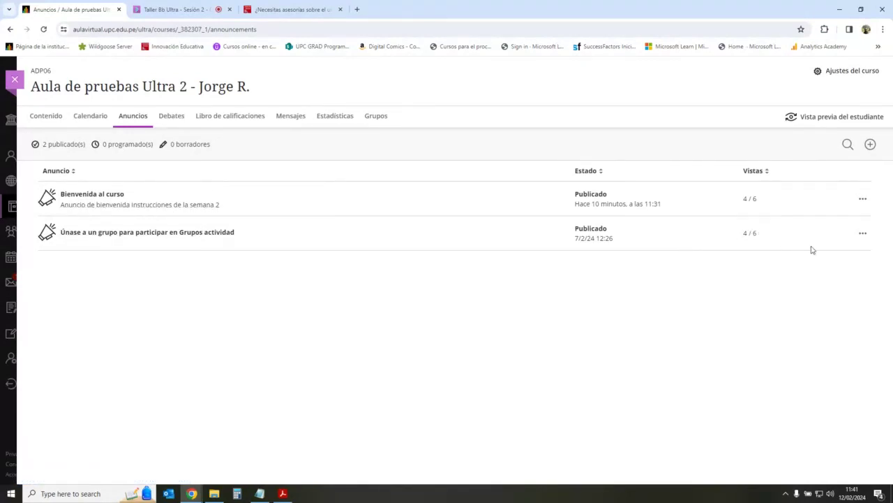
{"action": "left_click", "coordinate": [862, 236]}
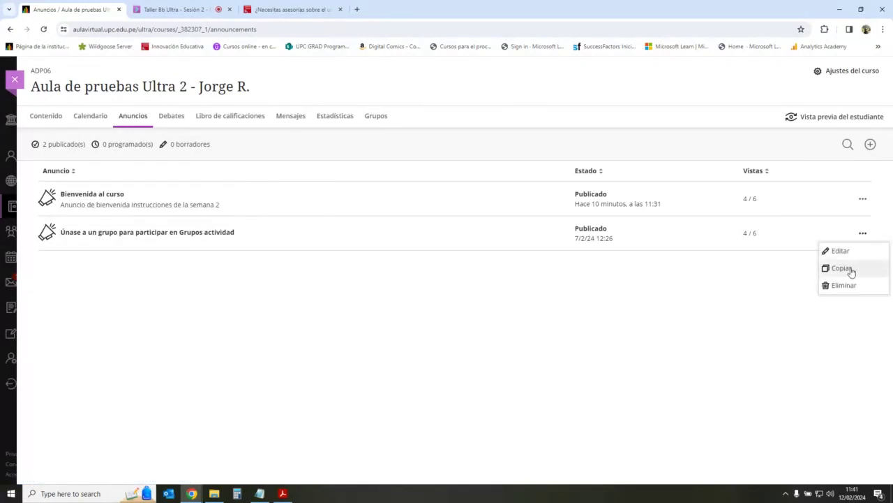
{"action": "left_click", "coordinate": [700, 275]}
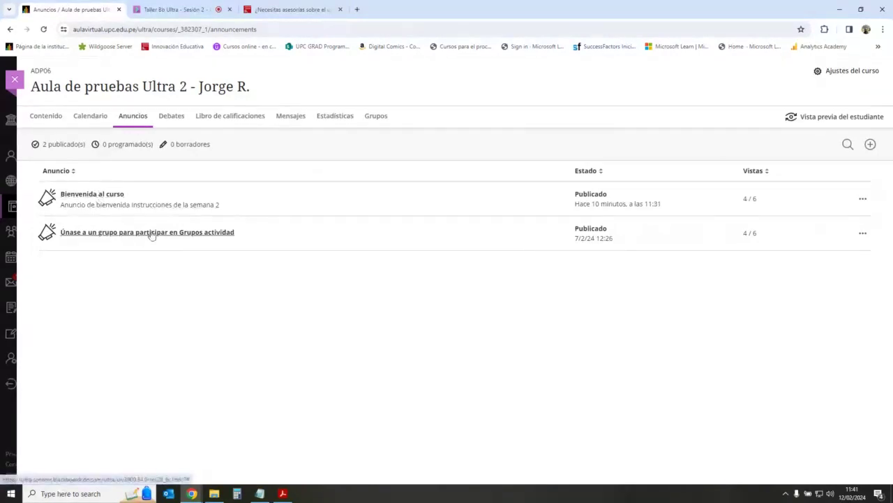
{"action": "left_click", "coordinate": [112, 194]}
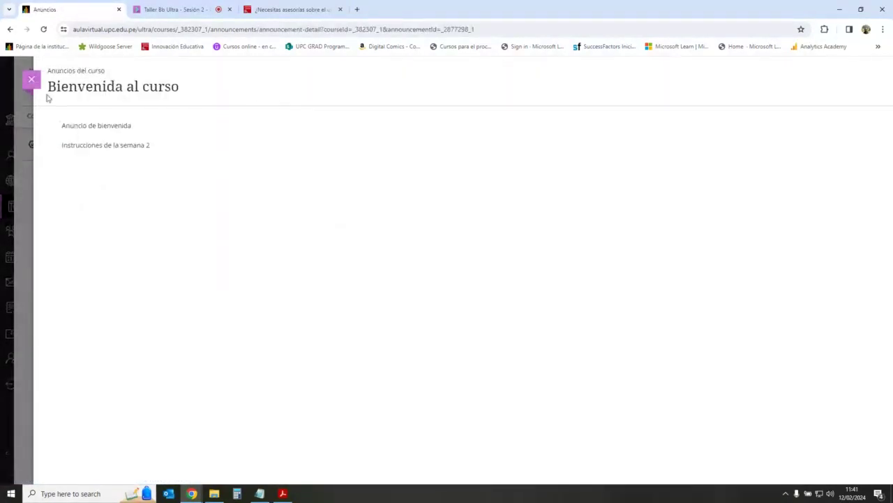
{"action": "left_click", "coordinate": [31, 79]}
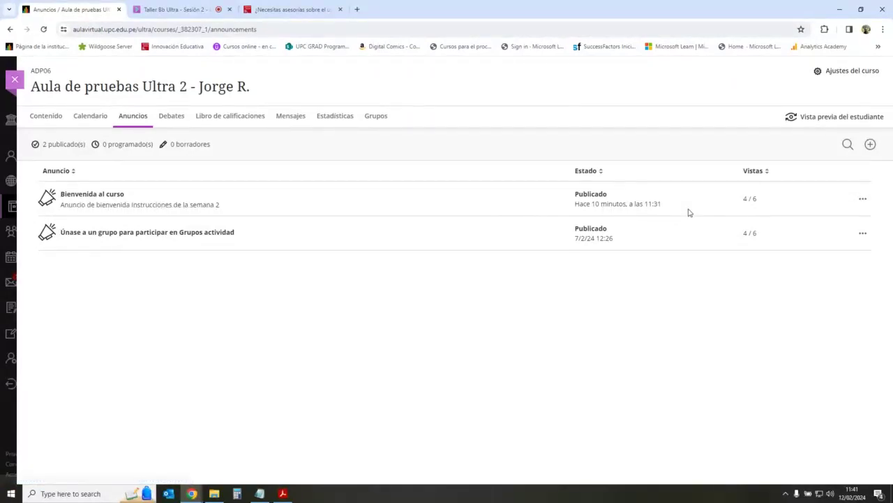
Step: Copy the announcement "Bienvenida al curso", title it "Bienvenida al curso 2", change its instructions to "semana 3", and save the copy
{"action": "left_click", "coordinate": [862, 200]}
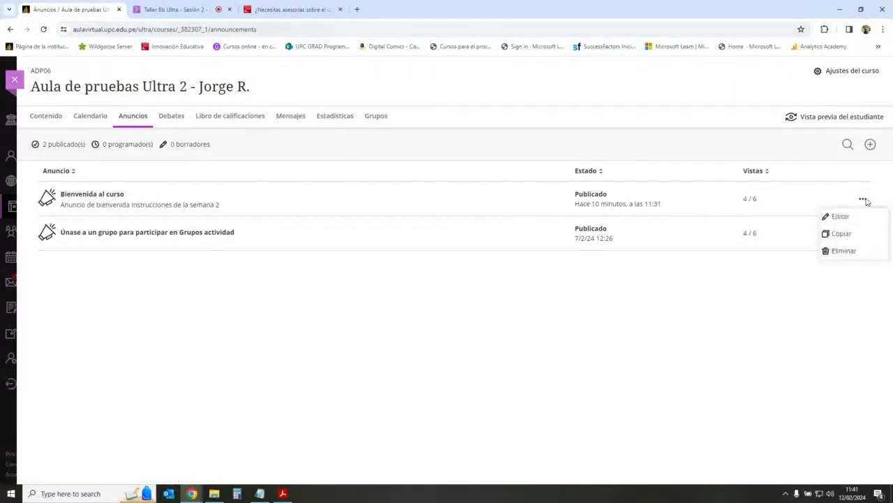
{"action": "left_click", "coordinate": [854, 237]}
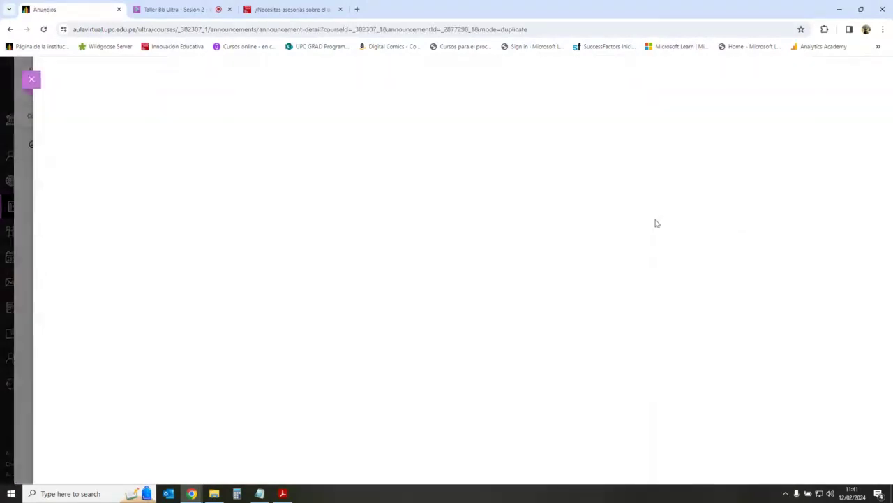
{"action": "left_click", "coordinate": [352, 144]}
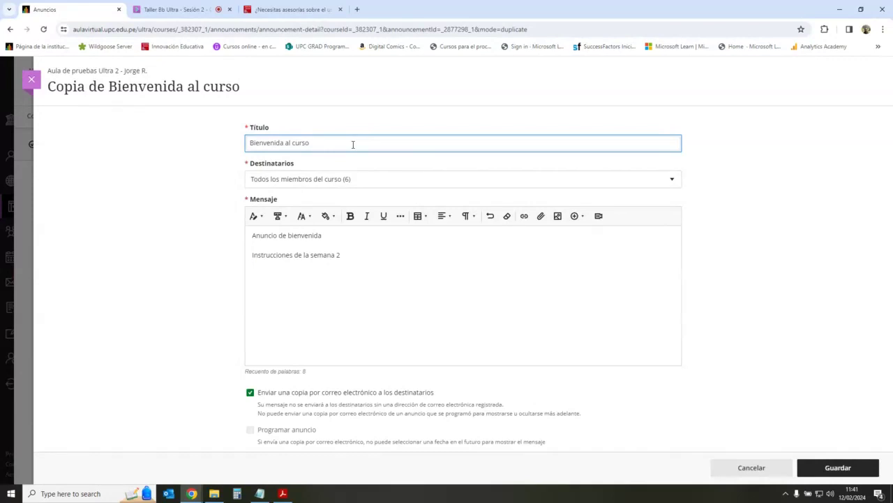
{"action": "left_click", "coordinate": [357, 257]}
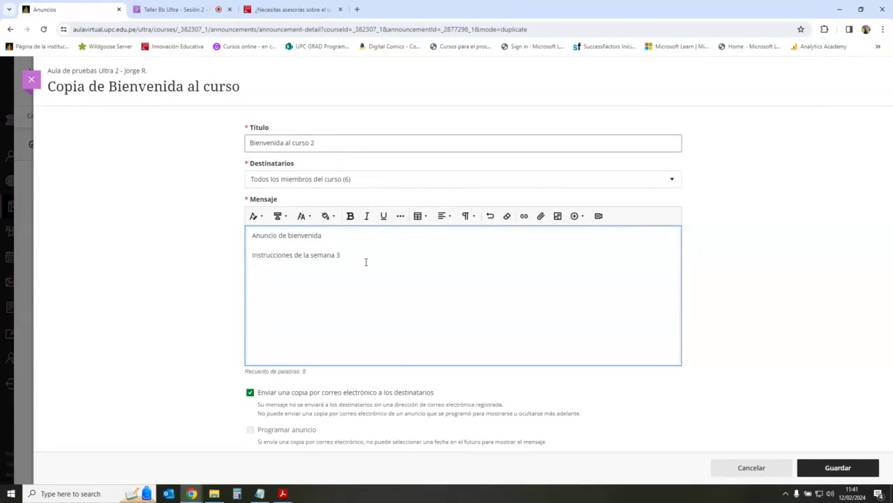
{"action": "left_click", "coordinate": [836, 467]}
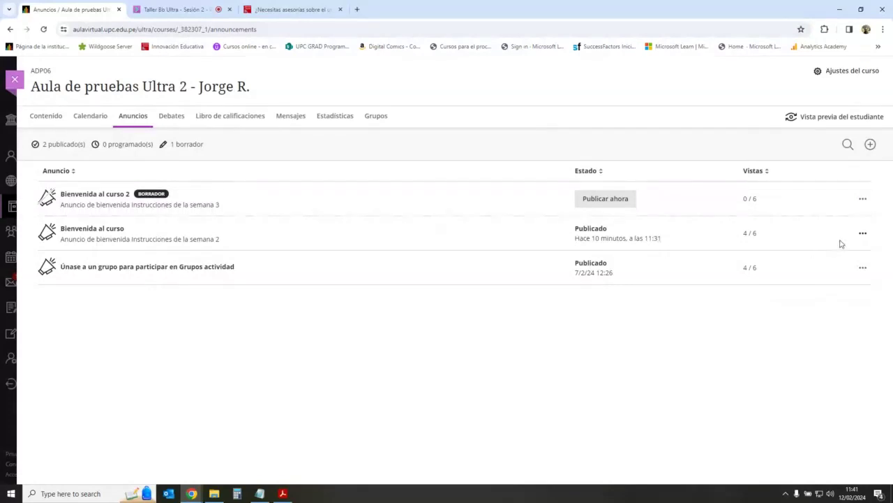
{"action": "left_click", "coordinate": [863, 234]}
{"action": "left_click", "coordinate": [655, 337]}
Step: Examine the course's copy-content option, including the item categories that can be copied from Aula de pruebas Ultra - Presencial
{"action": "left_click", "coordinate": [42, 117]}
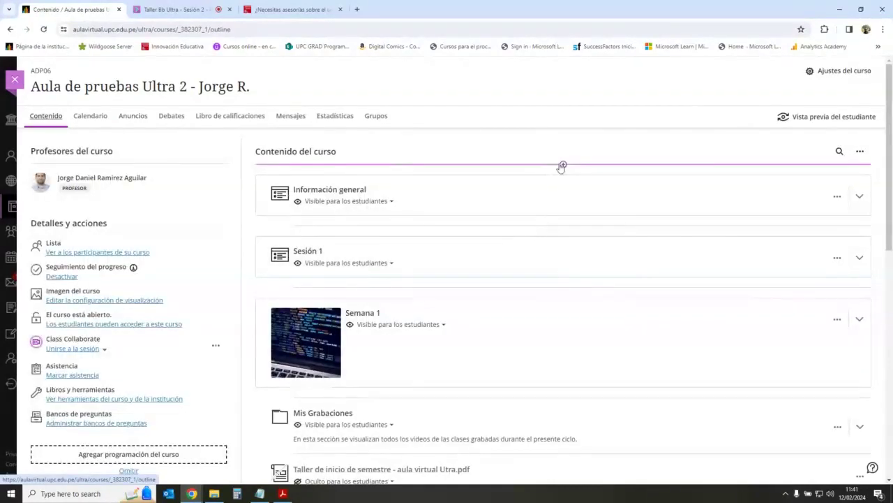
{"action": "left_click", "coordinate": [562, 166]}
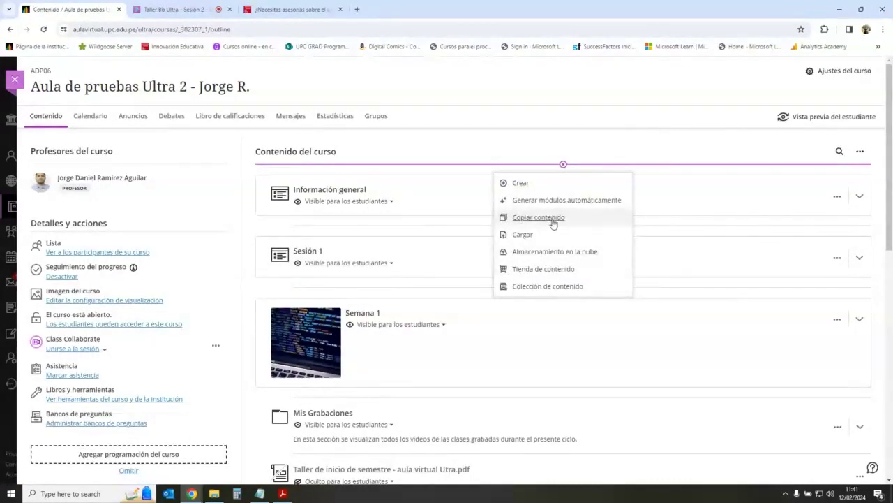
{"action": "left_click", "coordinate": [550, 217]}
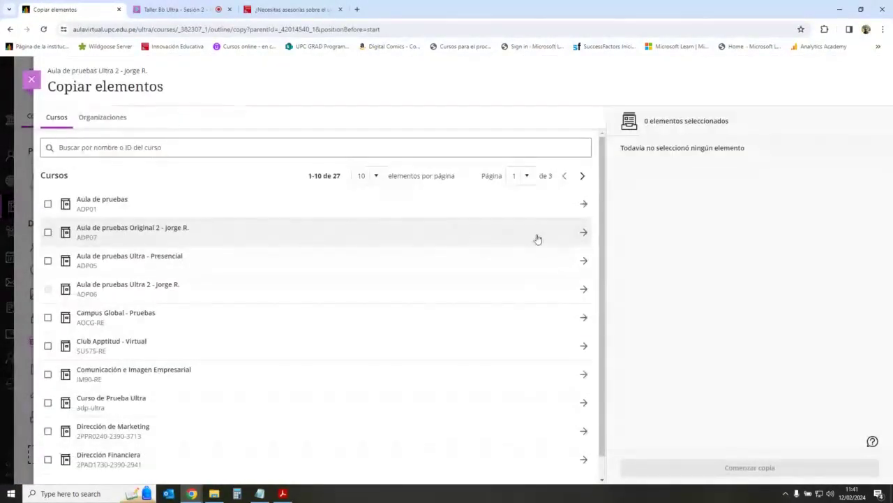
{"action": "left_click", "coordinate": [582, 263]}
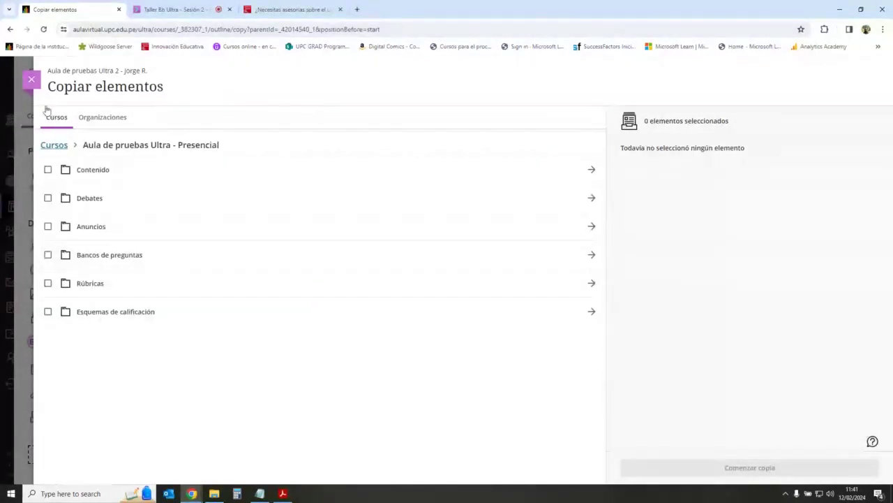
{"action": "left_click", "coordinate": [32, 79]}
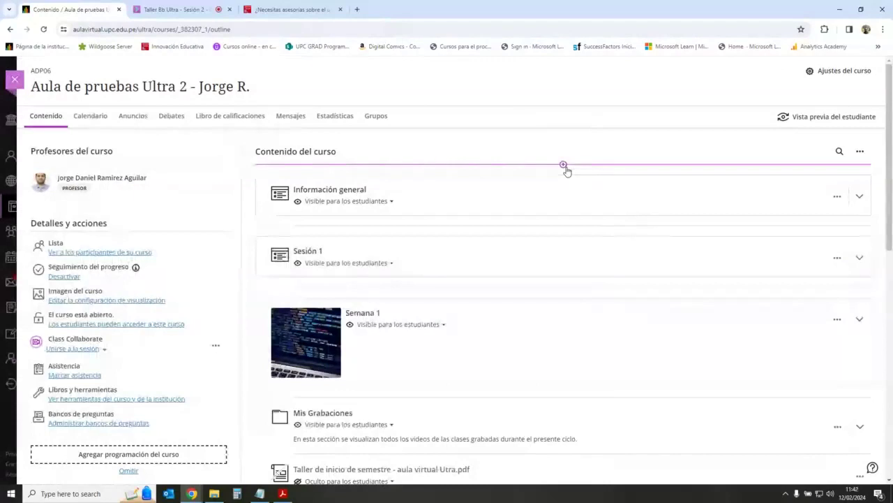
{"action": "left_click", "coordinate": [564, 165]}
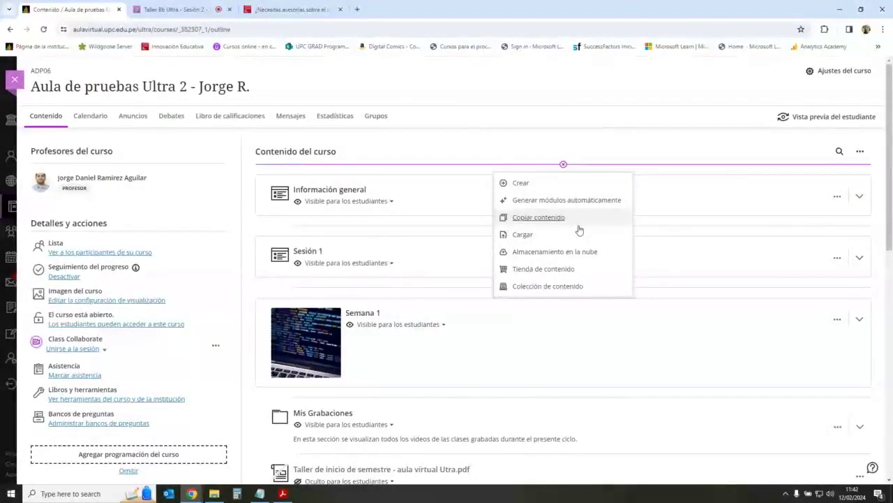
Step: Start copying content into the course and browse to the announcements of Aula de pruebas Ultra - Presencial
{"action": "left_click", "coordinate": [511, 151]}
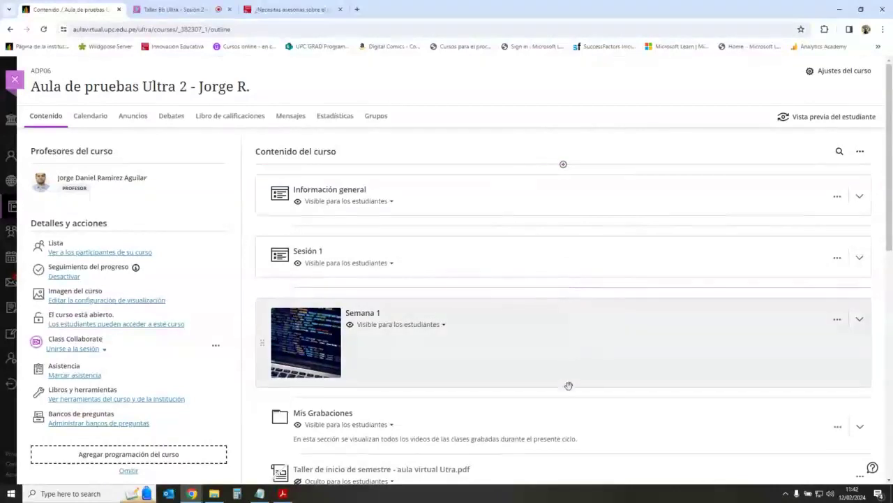
{"action": "scroll", "coordinate": [562, 293], "scroll_direction": "down", "scroll_amount": 3}
{"action": "scroll", "coordinate": [562, 302], "scroll_direction": "up", "scroll_amount": 3}
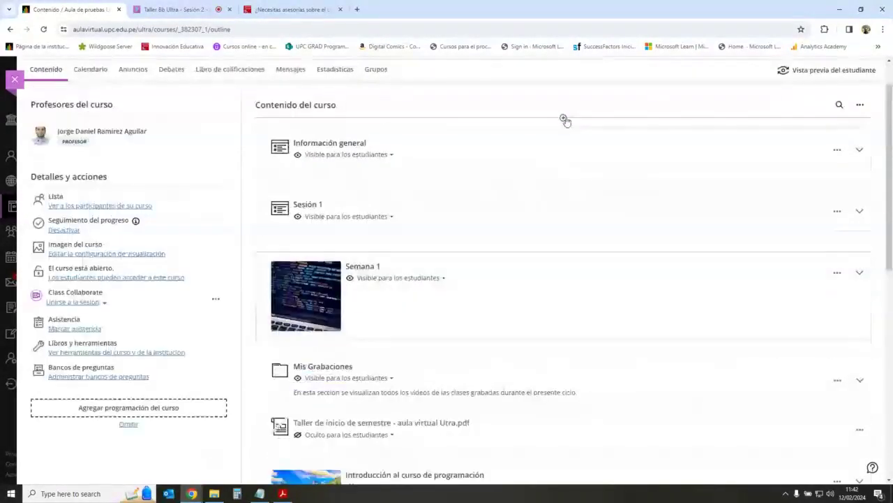
{"action": "left_click", "coordinate": [565, 119]}
{"action": "left_click", "coordinate": [559, 171]}
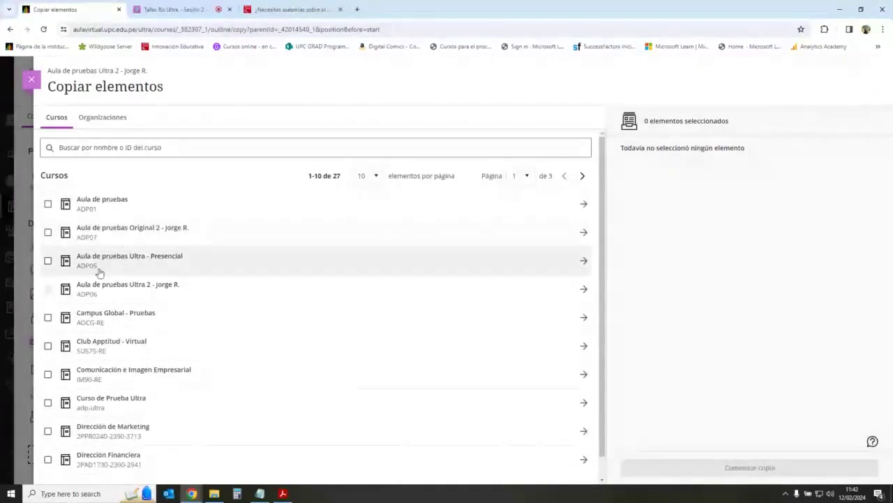
{"action": "left_click", "coordinate": [584, 262]}
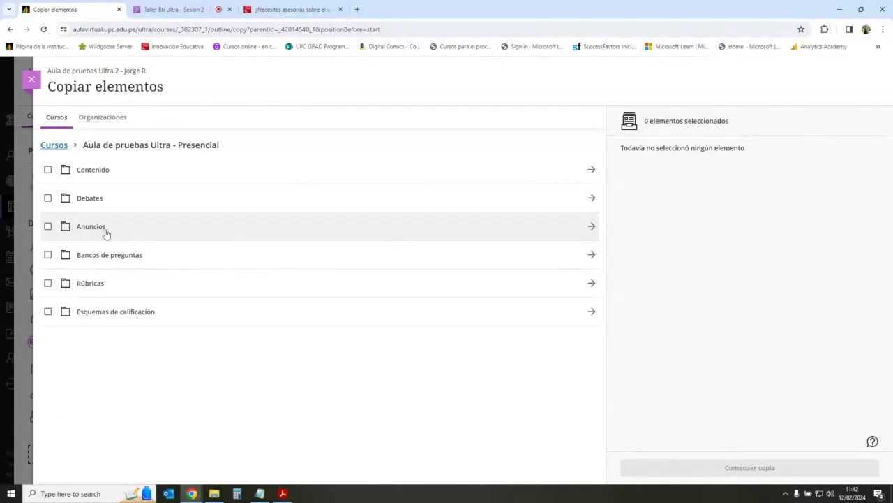
{"action": "left_click", "coordinate": [591, 229]}
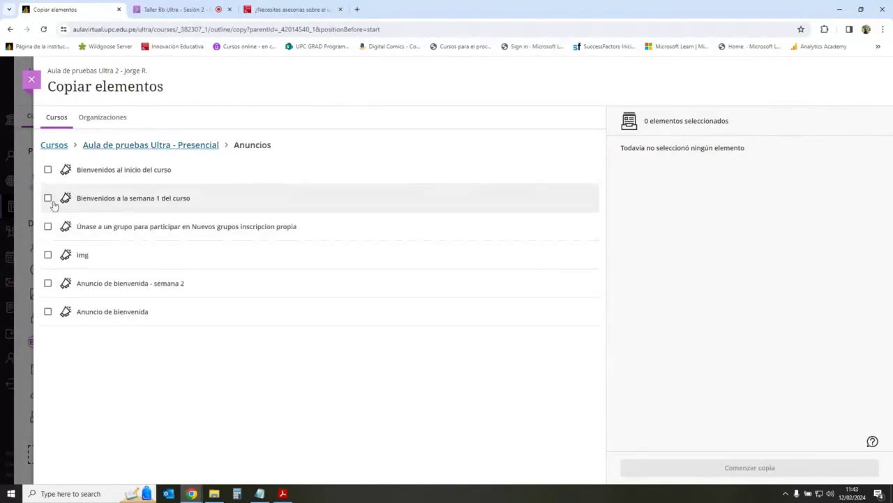
Step: Copy the announcements "Bienvenidos a la semana 1 del curso", "Únase a un grupo para participar en Nuevos grupos inscripcion propia" and "Anuncio de bienvenida - semana 2"
{"action": "left_click", "coordinate": [47, 226]}
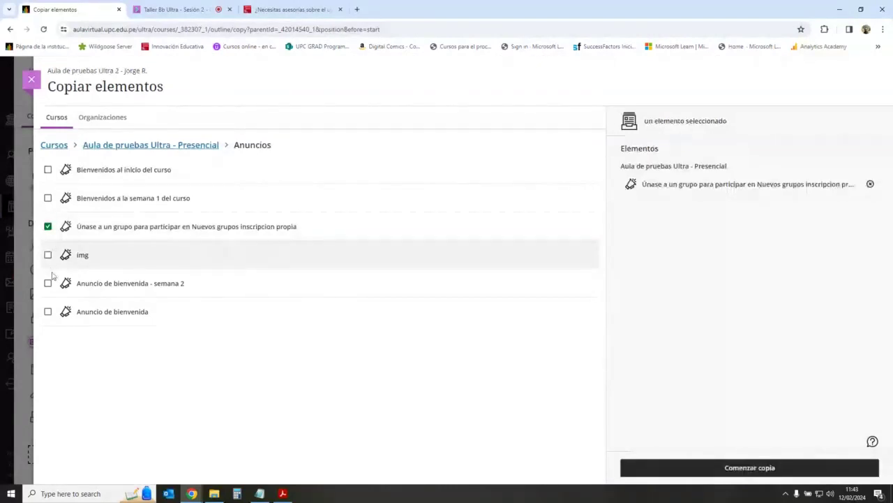
{"action": "left_click", "coordinate": [47, 283]}
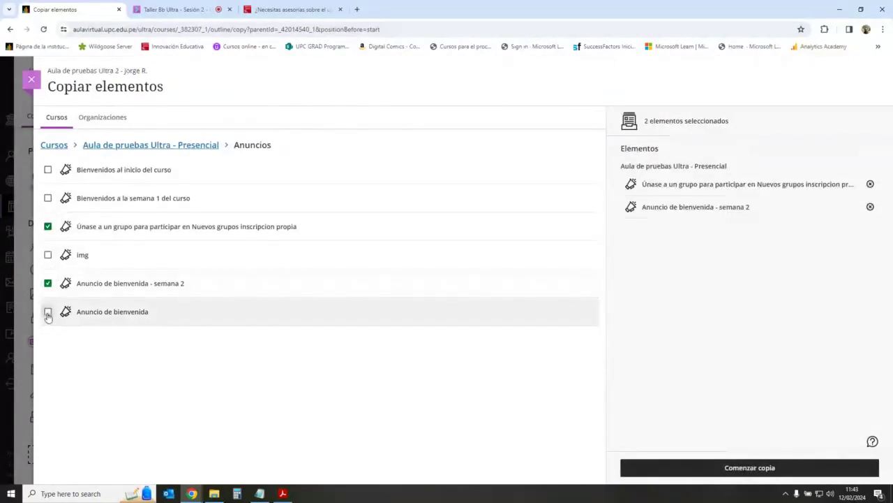
{"action": "left_click", "coordinate": [47, 198]}
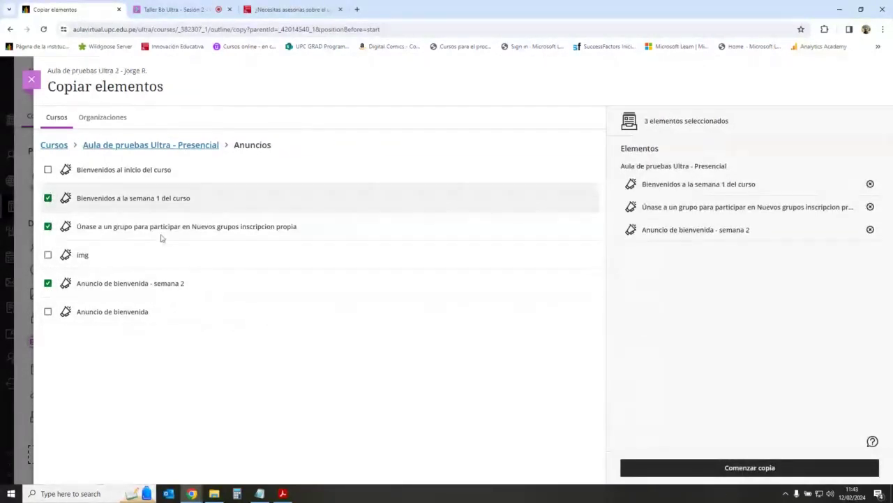
{"action": "left_click", "coordinate": [780, 470]}
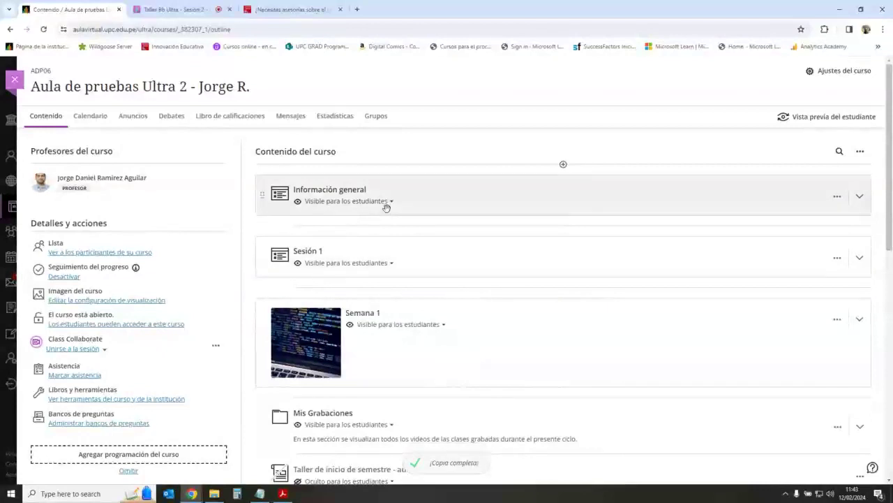
{"action": "left_click", "coordinate": [134, 117]}
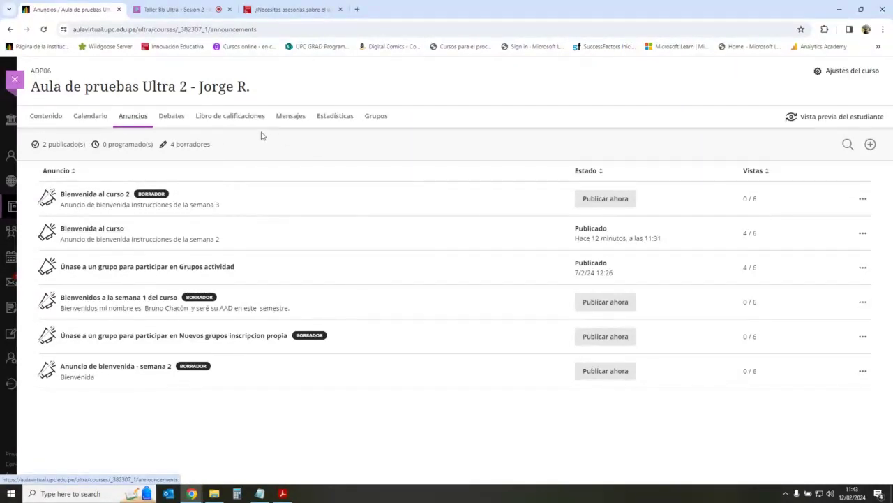
Step: Check the Collaborate session's chat, view the announcement "Bienvenida al curso 2", and open it for editing
{"action": "left_click", "coordinate": [174, 10]}
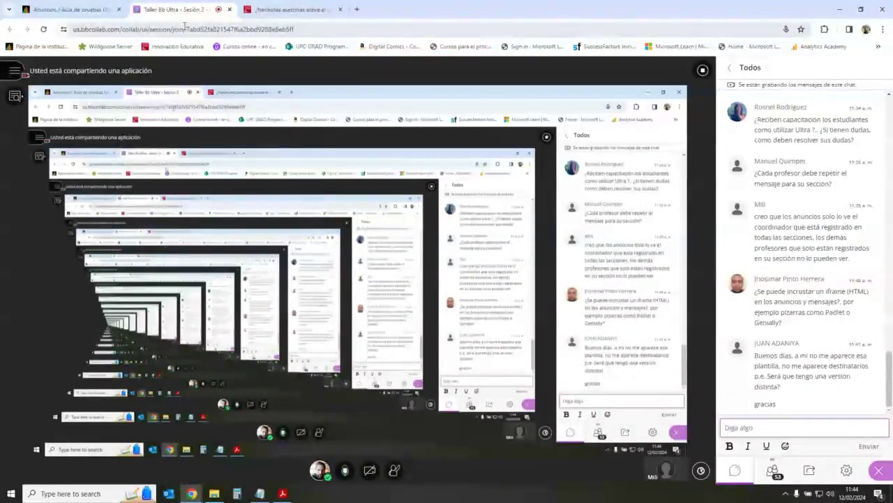
{"action": "left_click", "coordinate": [70, 9]}
{"action": "left_click", "coordinate": [112, 196]}
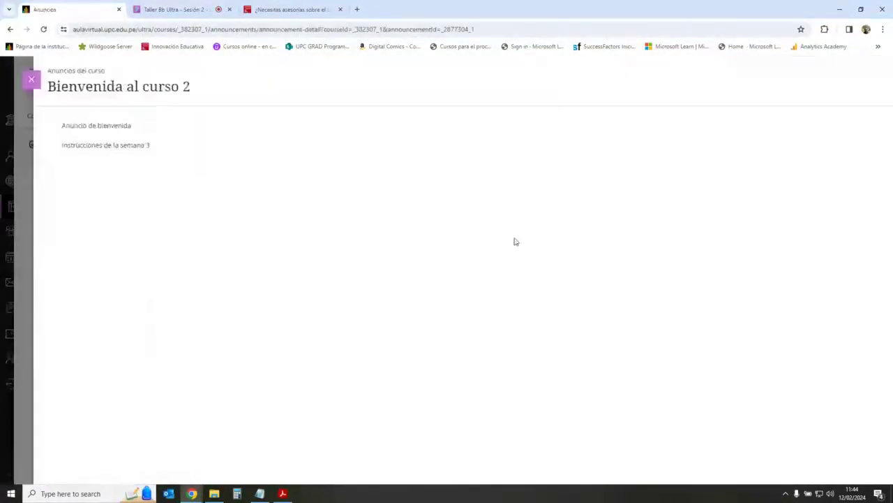
{"action": "left_click", "coordinate": [32, 79]}
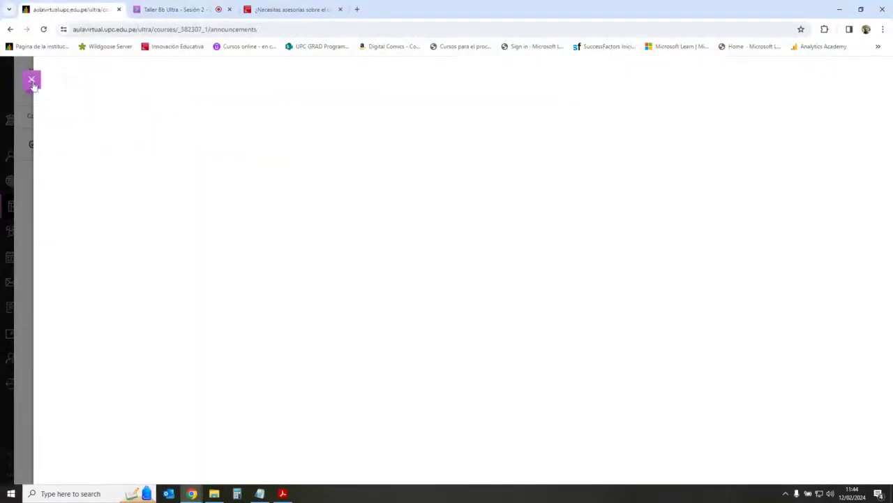
{"action": "left_click", "coordinate": [862, 200]}
{"action": "left_click", "coordinate": [839, 220]}
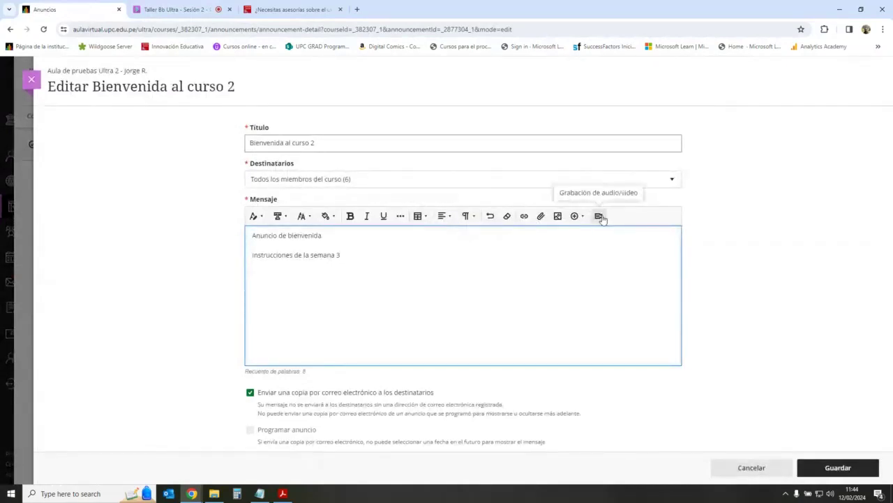
Step: Examine the message editor's formatting, table and content insertion options, including image from URL, multimedia, cloud storage and YouTube video
{"action": "left_click", "coordinate": [574, 216]}
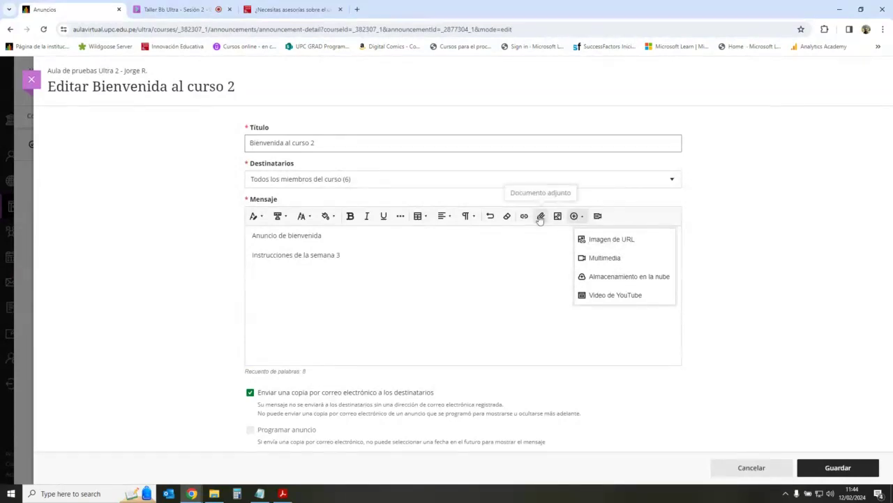
{"action": "left_click", "coordinate": [515, 237]}
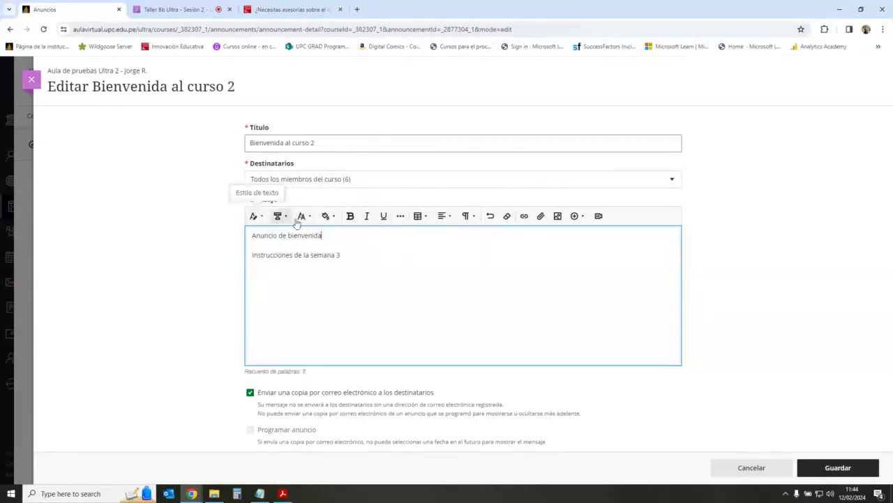
{"action": "left_click", "coordinate": [400, 218]}
{"action": "left_click", "coordinate": [399, 218]}
{"action": "left_click", "coordinate": [419, 217]}
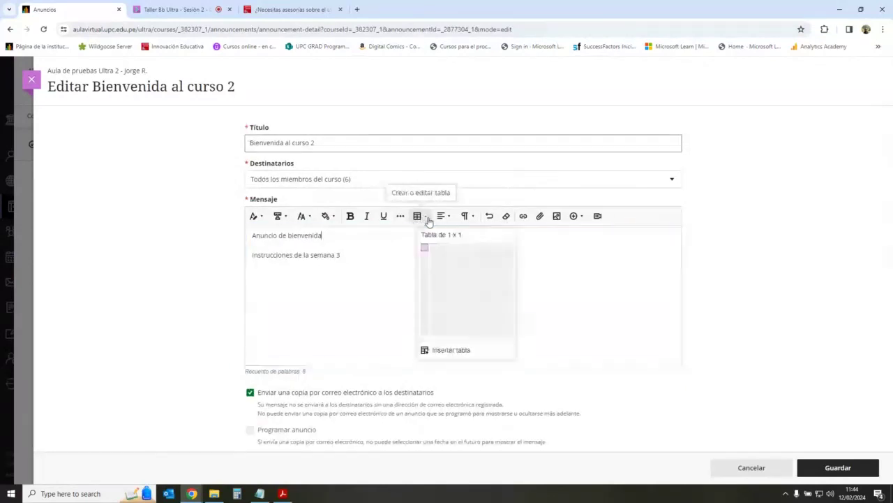
{"action": "left_click", "coordinate": [608, 255]}
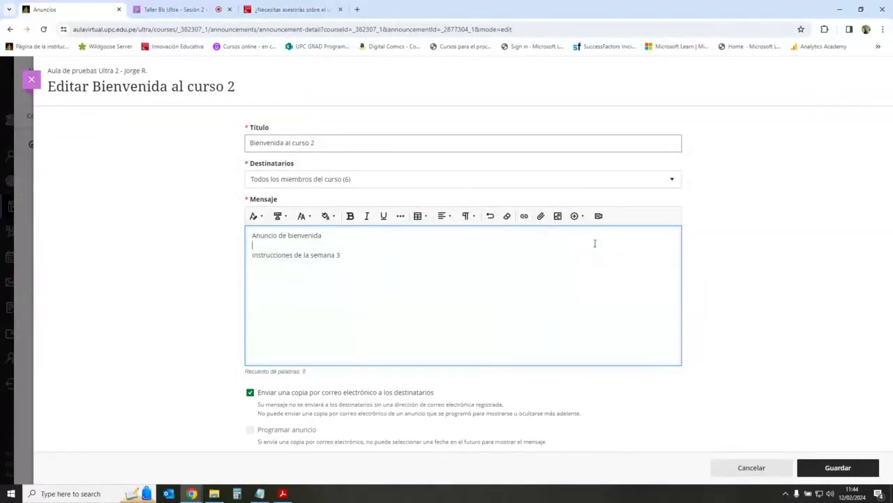
{"action": "left_click", "coordinate": [574, 216]}
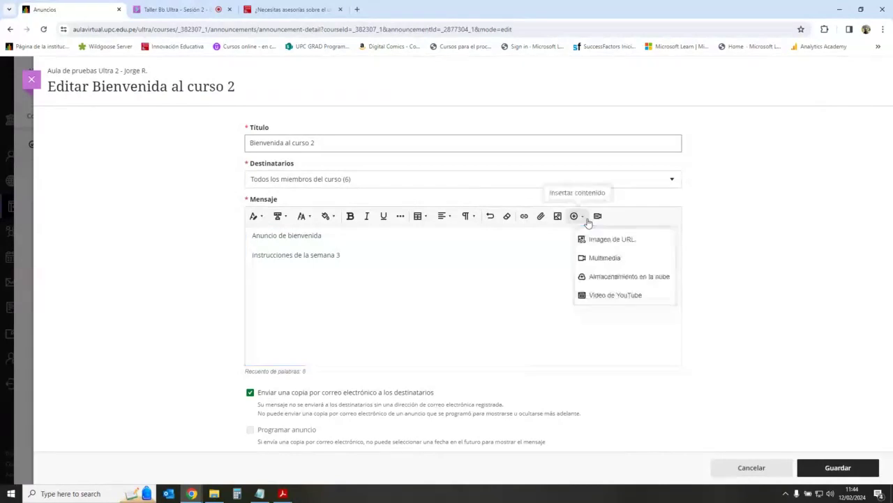
{"action": "left_click", "coordinate": [550, 246]}
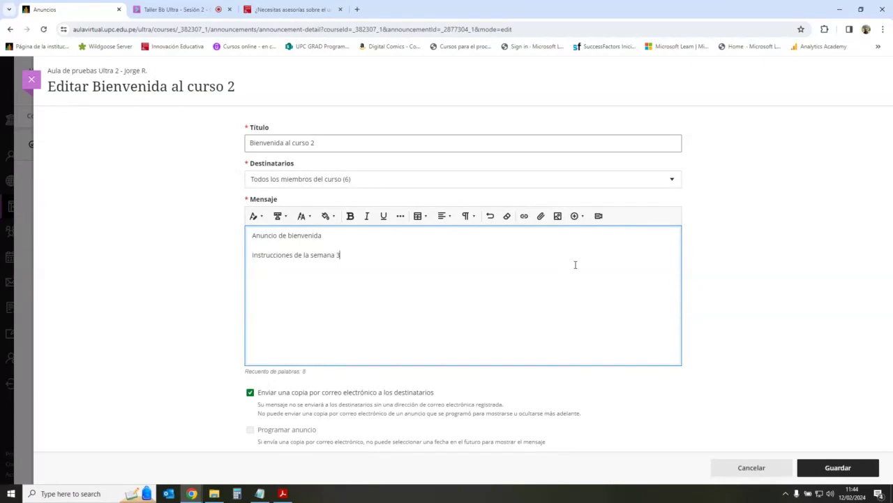
{"action": "left_click", "coordinate": [575, 265]}
{"action": "left_click", "coordinate": [437, 249]}
Step: Check the Collaborate session's chat, close the announcement editor without saving, and return to the course content
{"action": "left_click", "coordinate": [175, 10]}
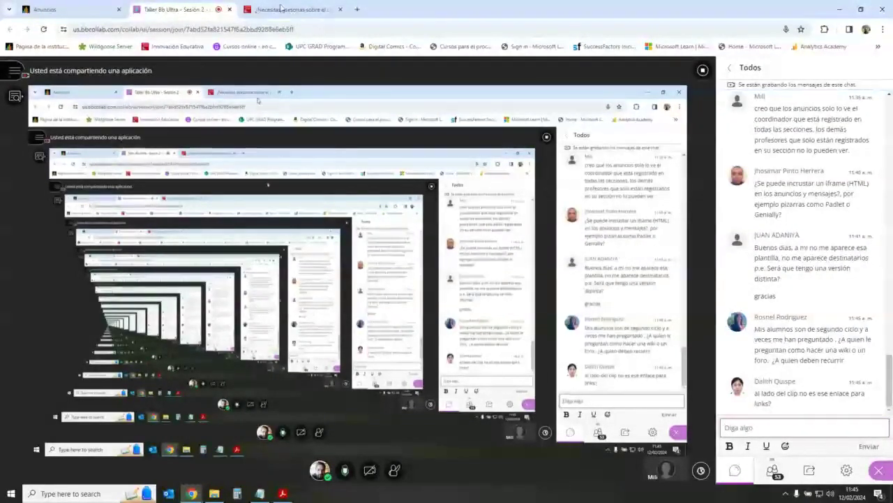
{"action": "left_click", "coordinate": [44, 10]}
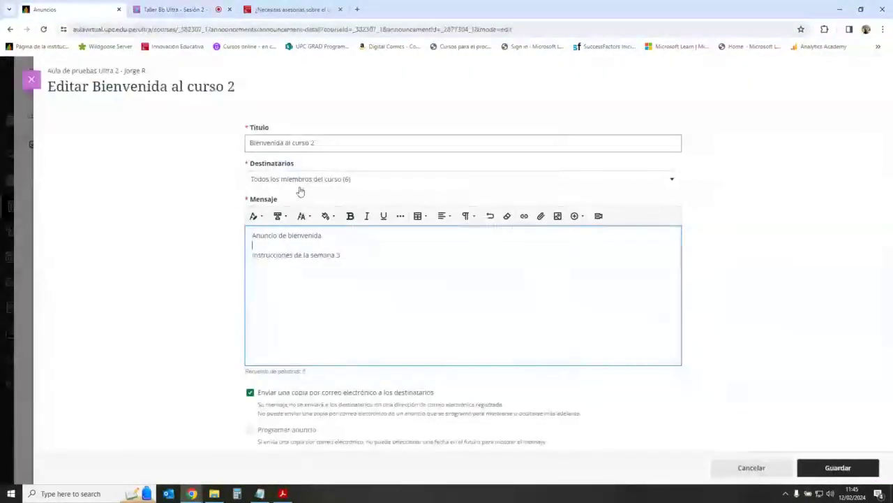
{"action": "left_click", "coordinate": [28, 80]}
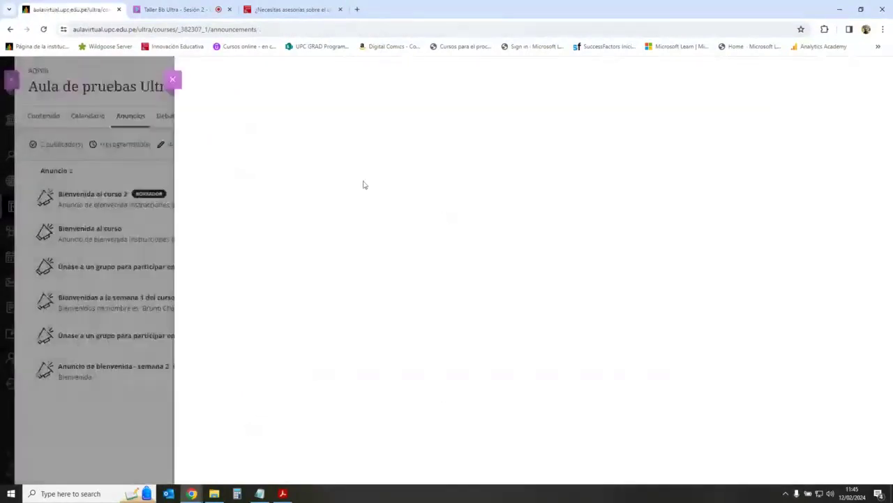
{"action": "left_click", "coordinate": [46, 116]}
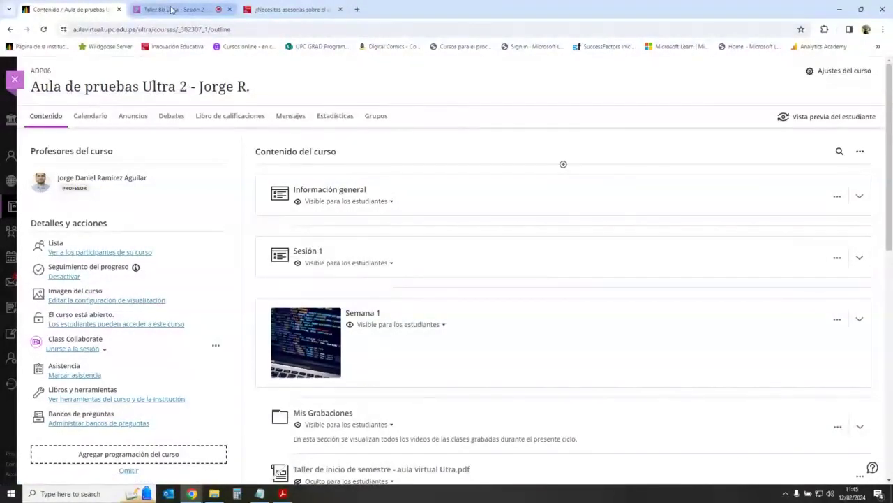
Step: Read the questions in the Collaborate session's chat and briefly look at the options for adding course content
{"action": "mouse_move", "coordinate": [176, 10]}
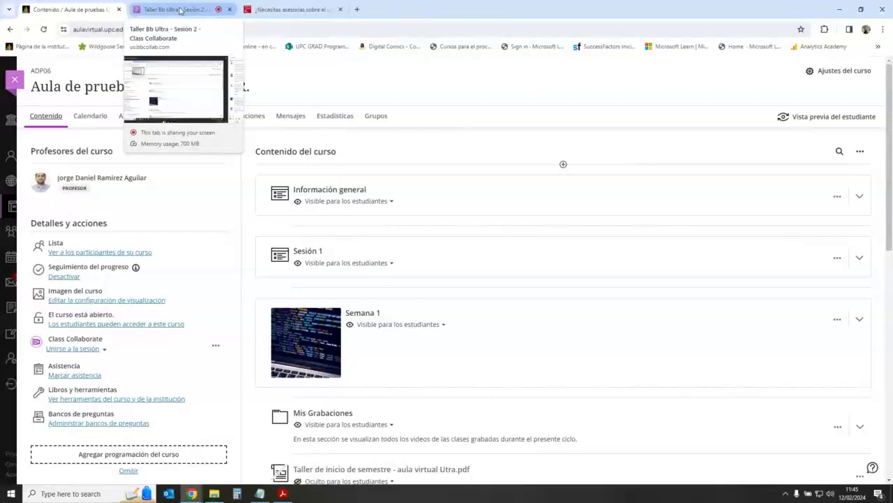
{"action": "left_click", "coordinate": [180, 9]}
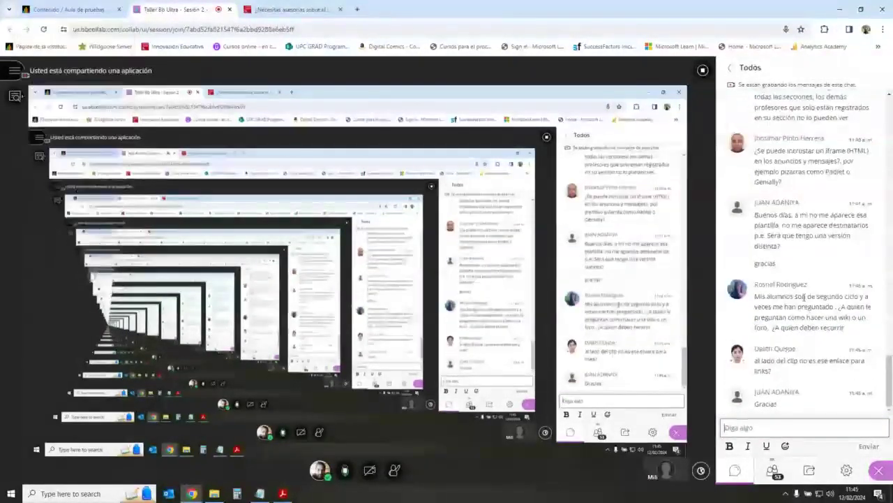
{"action": "left_click", "coordinate": [73, 8]}
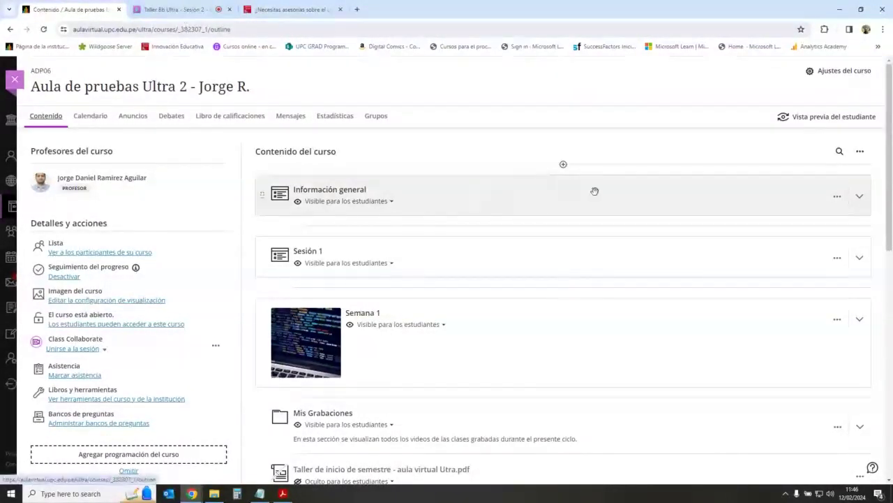
{"action": "left_click", "coordinate": [563, 164]}
{"action": "key", "text": "Escape"}
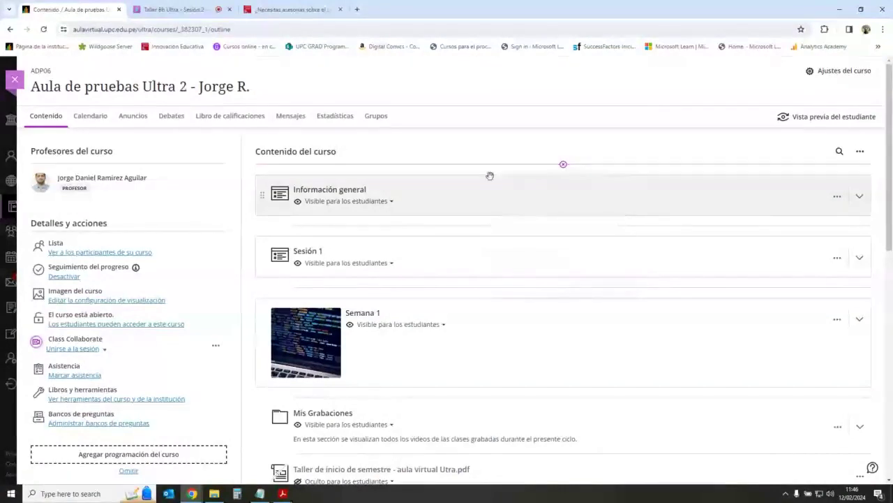
{"action": "left_click", "coordinate": [168, 10]}
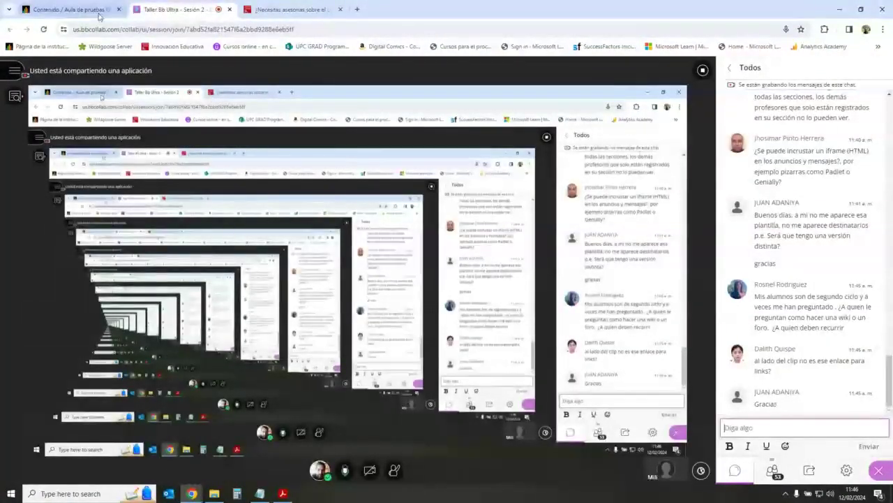
{"action": "left_click", "coordinate": [99, 9]}
Step: Reopen "Bienvenida al curso 2" for editing, examine the fields for inserting a link in its message, and cancel the insertion
{"action": "left_click", "coordinate": [133, 116]}
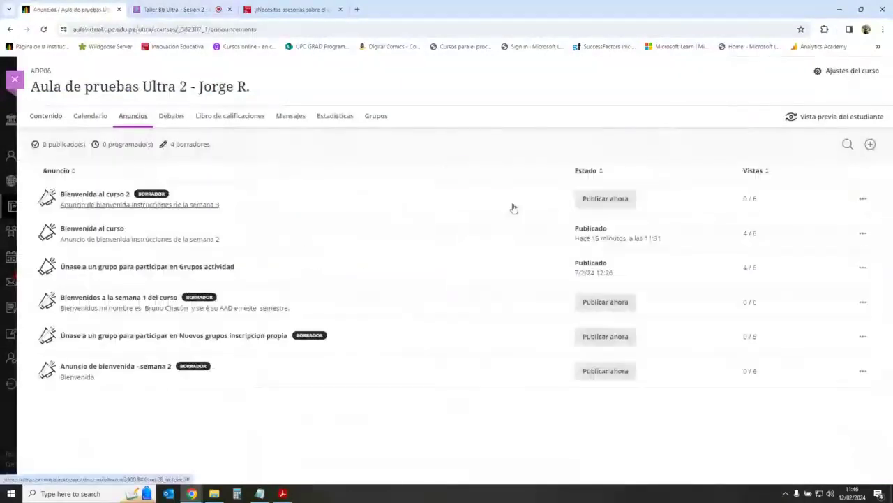
{"action": "left_click", "coordinate": [98, 194]}
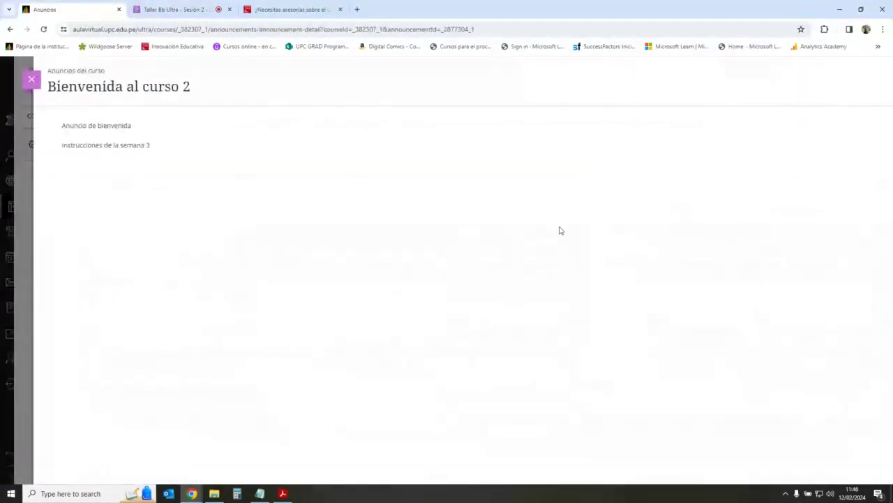
{"action": "left_click", "coordinate": [32, 80]}
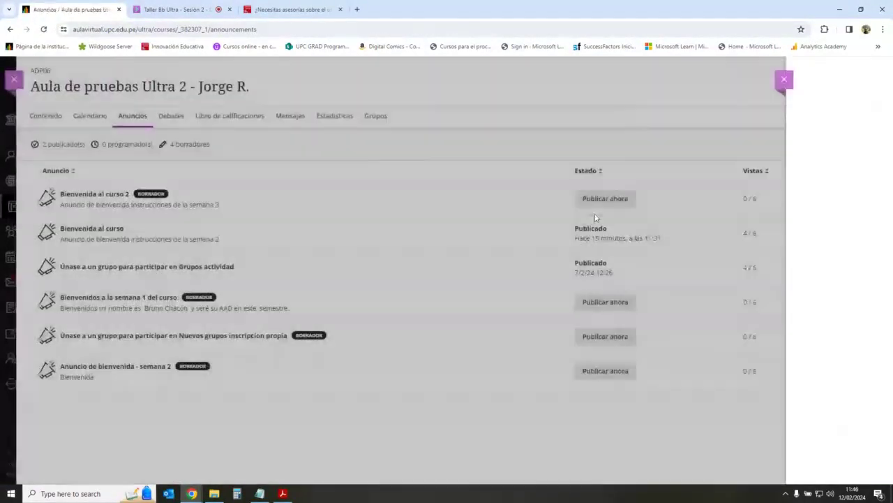
{"action": "left_click", "coordinate": [862, 198]}
{"action": "left_click", "coordinate": [834, 217]}
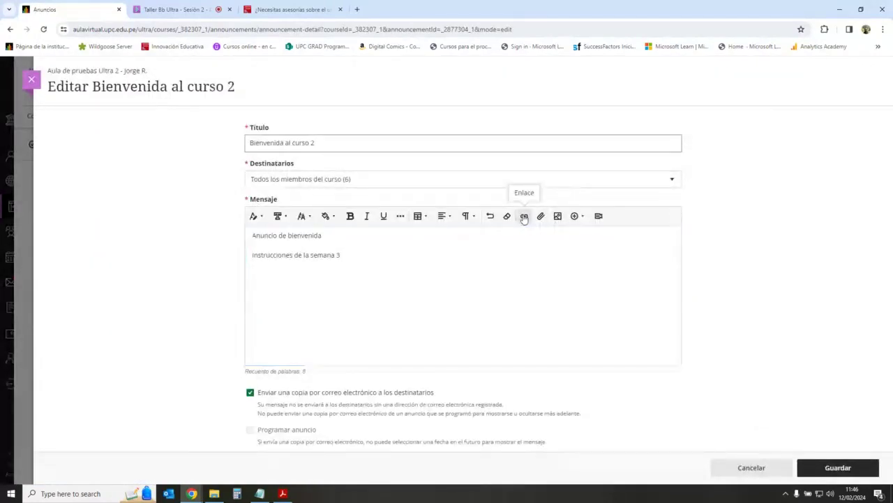
{"action": "left_click", "coordinate": [524, 216]}
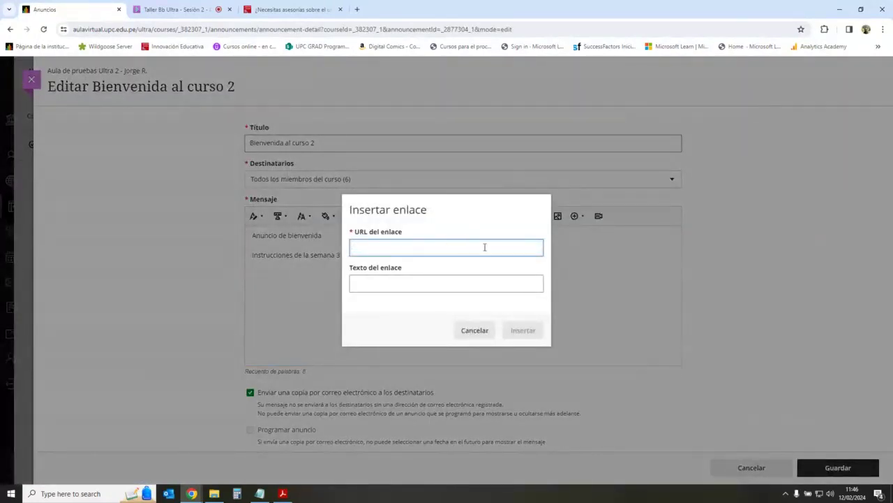
{"action": "left_click", "coordinate": [478, 330]}
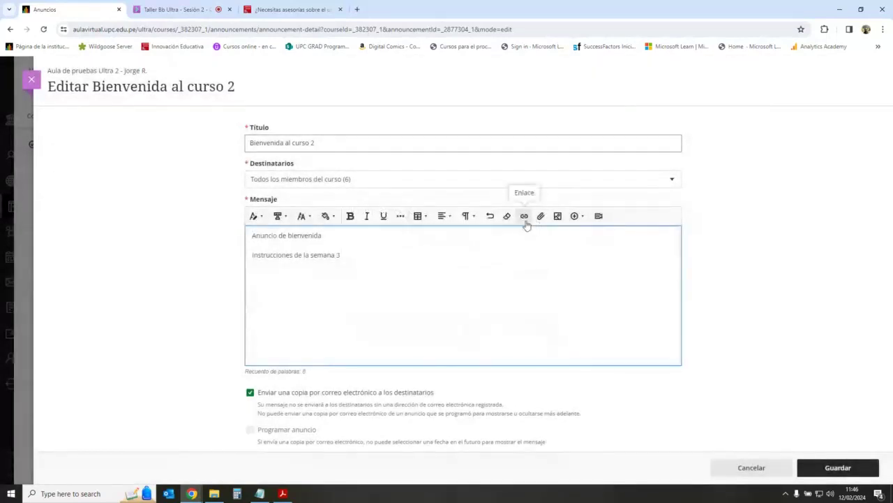
Step: Look again at the link insertion fields for the announcement's message and cancel without inserting a link
{"action": "left_click", "coordinate": [526, 221]}
{"action": "left_click", "coordinate": [476, 330]}
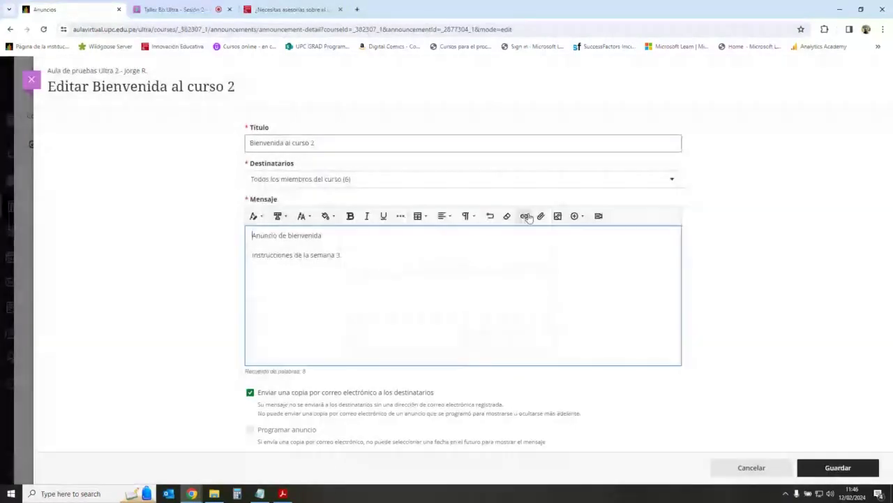
{"action": "left_click", "coordinate": [525, 218]}
{"action": "left_click", "coordinate": [477, 329]}
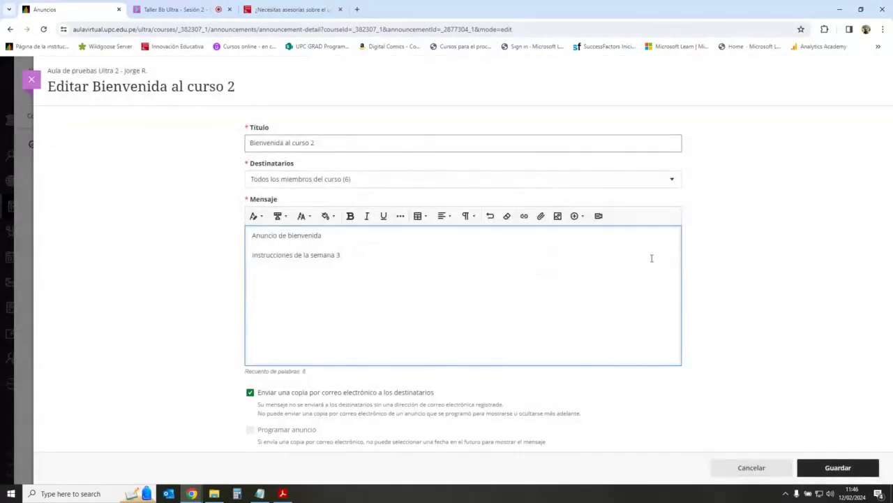
{"action": "left_click", "coordinate": [741, 249]}
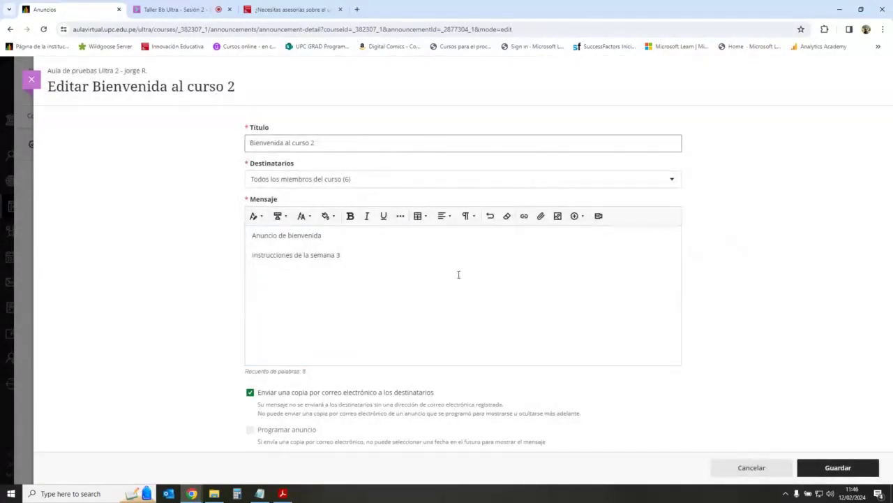
{"action": "left_click", "coordinate": [384, 261]}
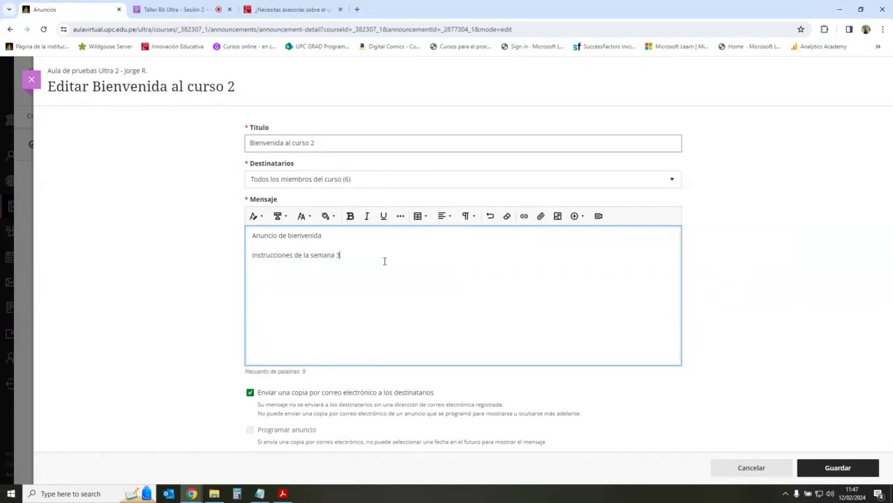
Step: Check the Collaborate session's chat and close the announcement editor without saving
{"action": "left_click", "coordinate": [183, 9]}
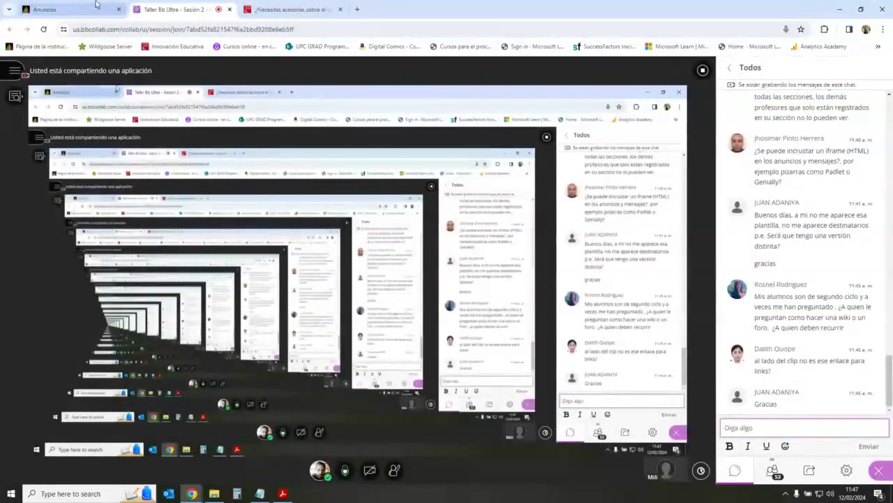
{"action": "left_click", "coordinate": [49, 9]}
{"action": "left_click", "coordinate": [752, 468]}
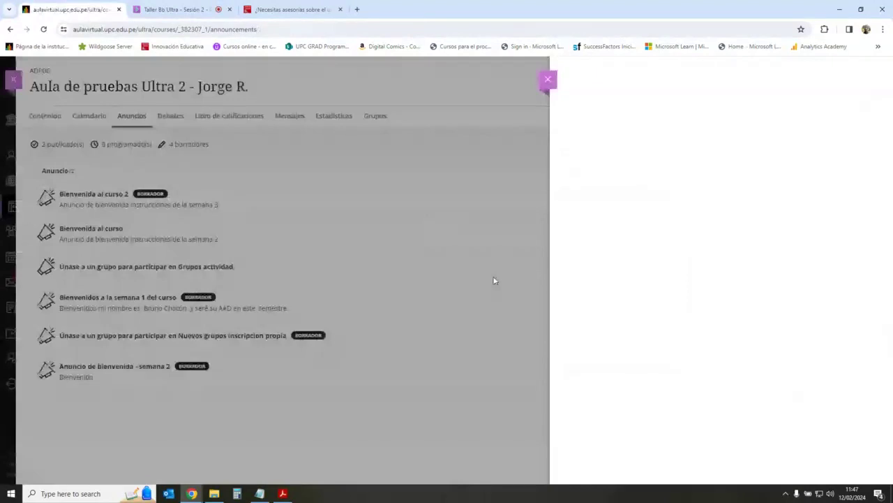
Step: Consult the Session 2 agenda in the Acrobat PDF, and open the management of all Class Collaborate sessions from the course content
{"action": "left_click", "coordinate": [282, 493]}
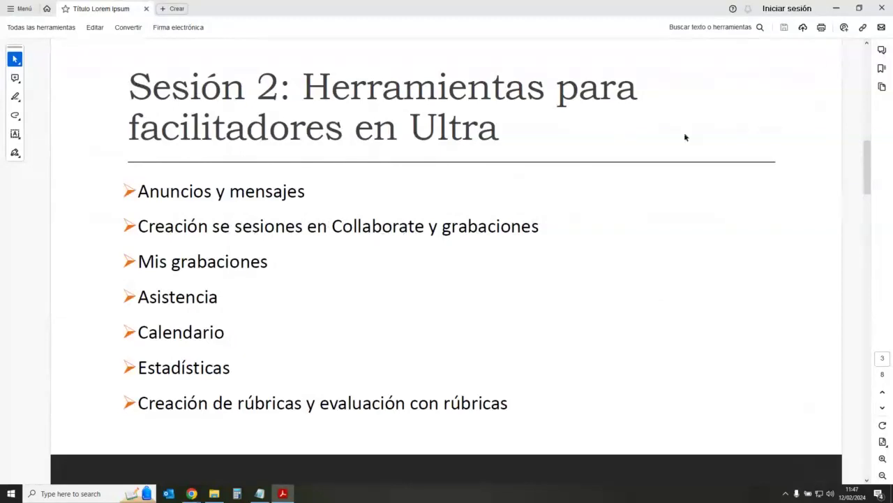
{"action": "left_click", "coordinate": [836, 7]}
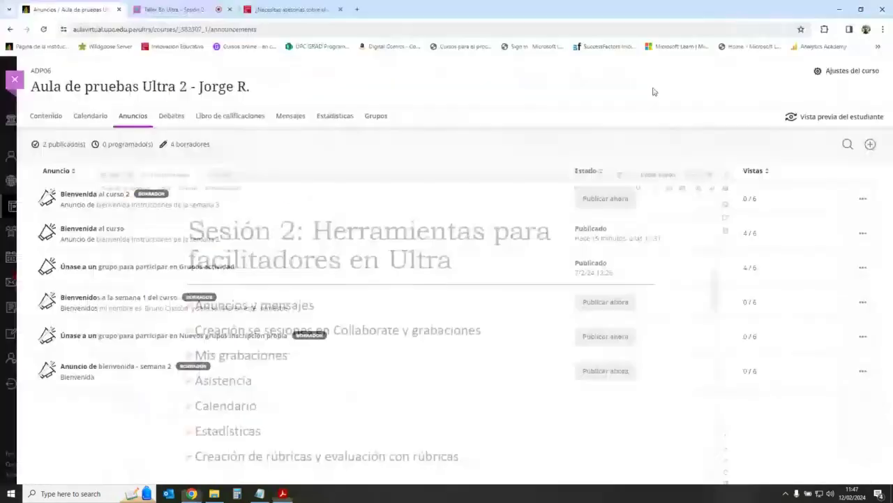
{"action": "left_click", "coordinate": [46, 117]}
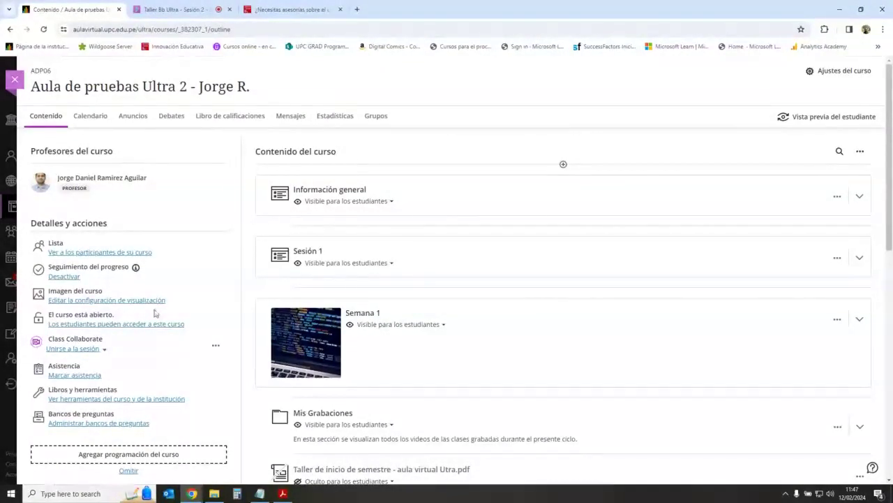
{"action": "left_click", "coordinate": [215, 345]}
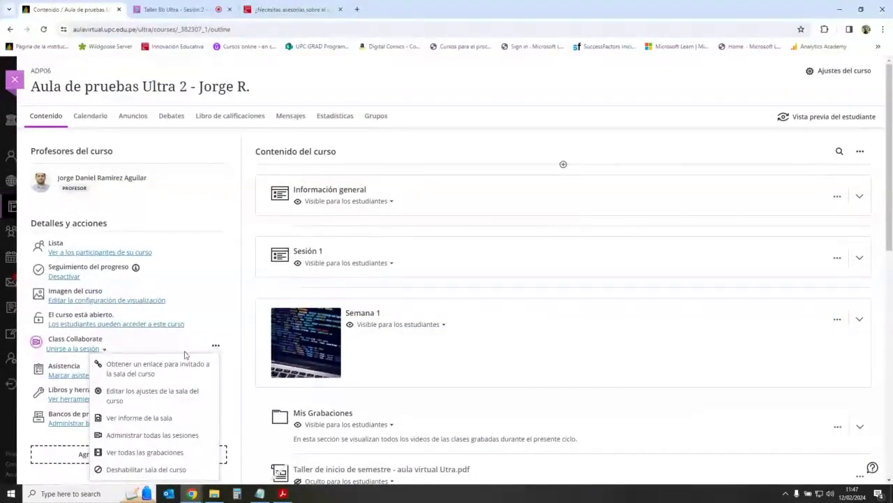
{"action": "scroll", "coordinate": [196, 342], "scroll_direction": "down", "scroll_amount": 1}
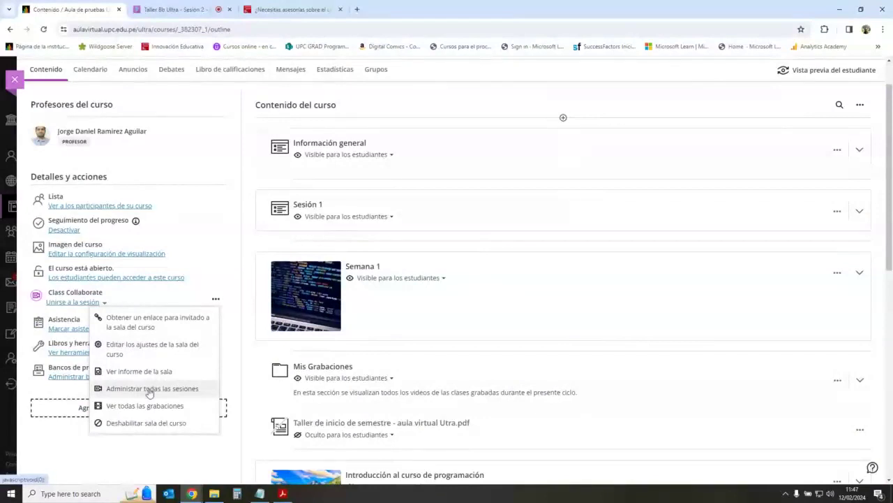
{"action": "left_click", "coordinate": [197, 393]}
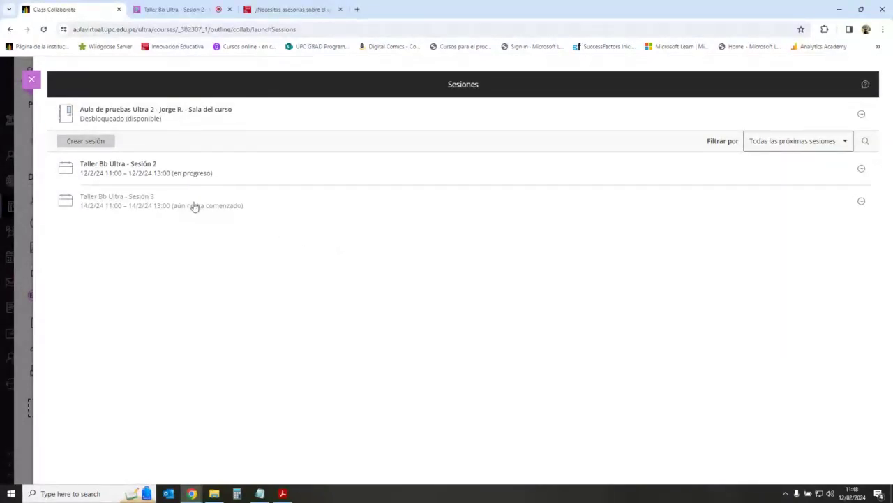
Step: Start a new Collaborate session and name it "Sesión 1 - Prueba"
{"action": "left_click", "coordinate": [100, 142]}
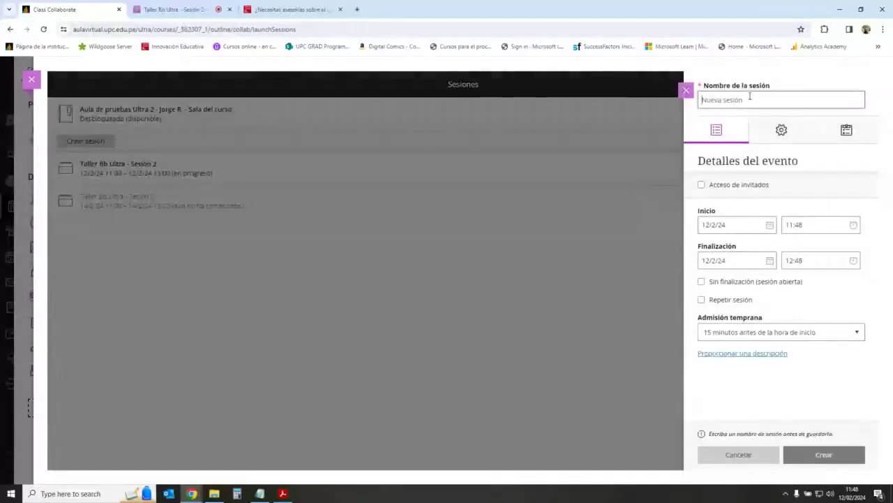
{"action": "left_click", "coordinate": [751, 98]}
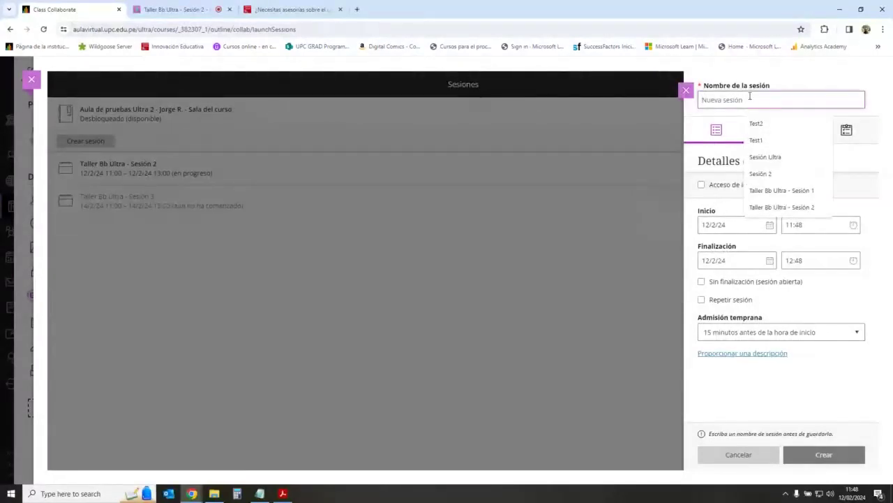
{"action": "type", "text": "Sesión"}
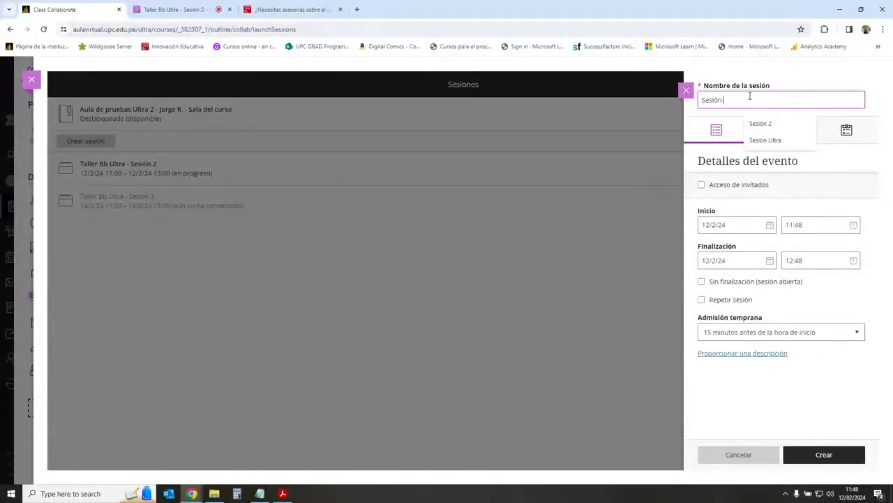
{"action": "type", "text": " 1 "}
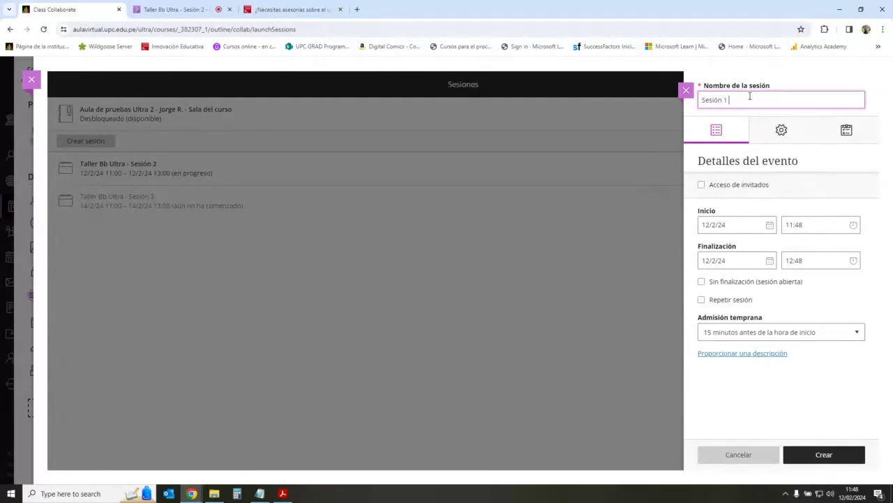
{"action": "type", "text": "- Prueba"}
Step: Set the new session's start to 19/2/24 at 10:00
{"action": "left_click", "coordinate": [767, 225]}
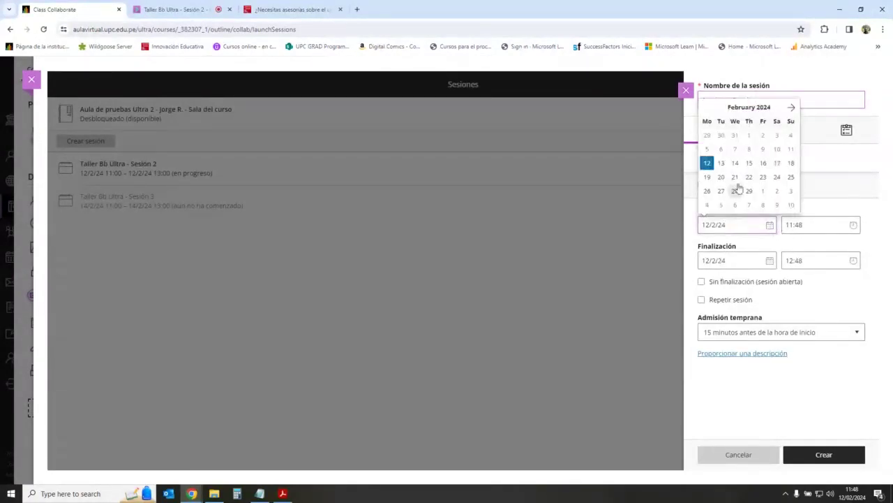
{"action": "left_click", "coordinate": [707, 177]}
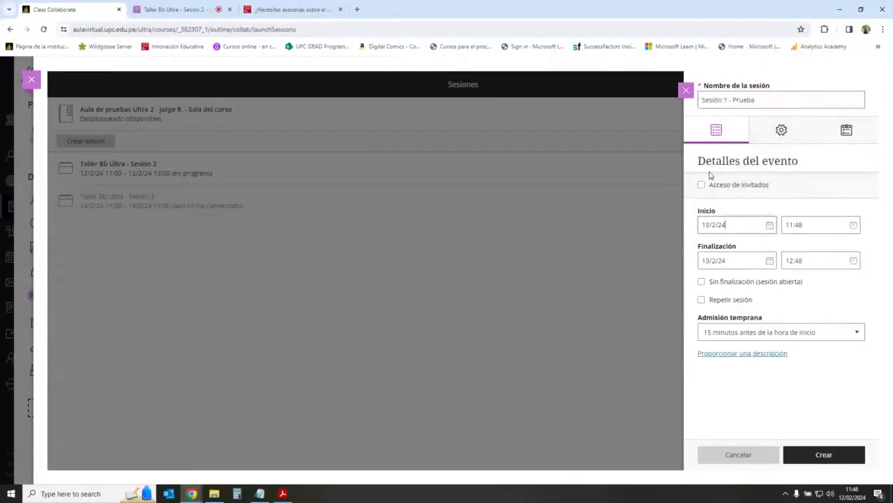
{"action": "left_click", "coordinate": [852, 230]}
{"action": "left_click", "coordinate": [805, 260]}
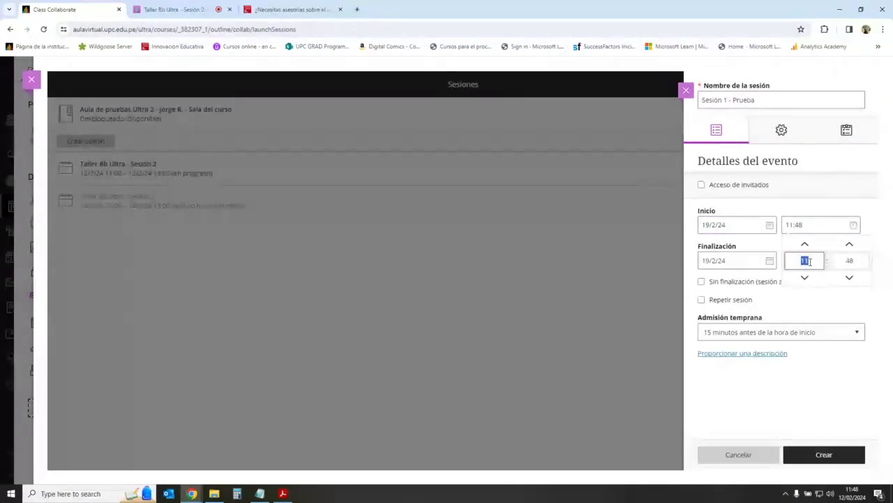
{"action": "type", "text": "10"}
{"action": "left_click", "coordinate": [860, 263]}
{"action": "type", "text": "00"}
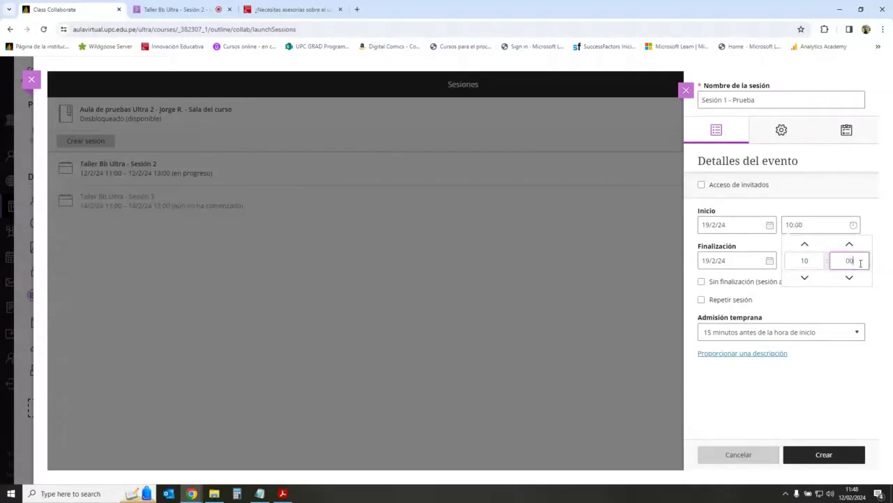
{"action": "left_click", "coordinate": [872, 293]}
Step: Set the session's end time to 13:00 and create the session
{"action": "left_click", "coordinate": [859, 262]}
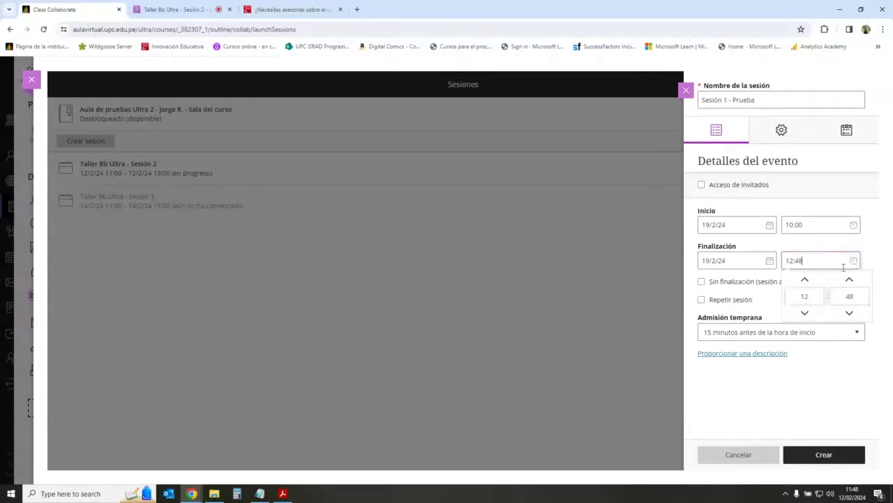
{"action": "left_click", "coordinate": [809, 296]}
{"action": "type", "text": "13"}
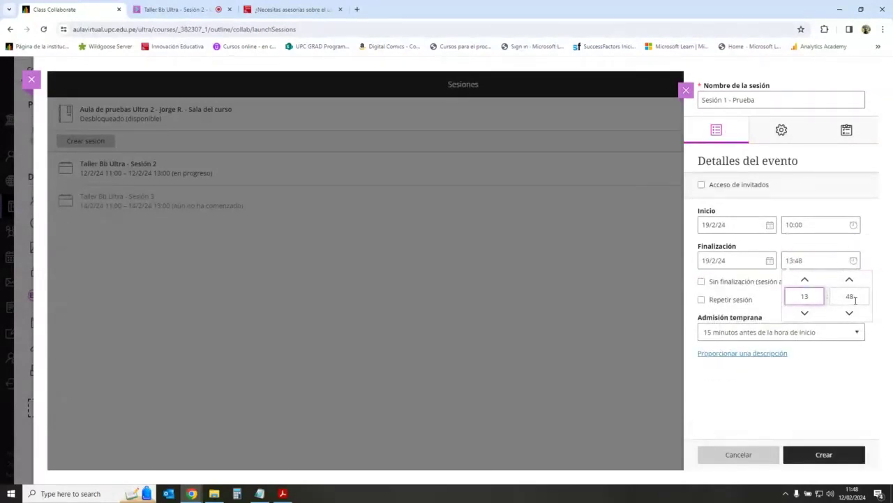
{"action": "left_click", "coordinate": [851, 298]}
{"action": "type", "text": "00"}
{"action": "left_click", "coordinate": [860, 398]}
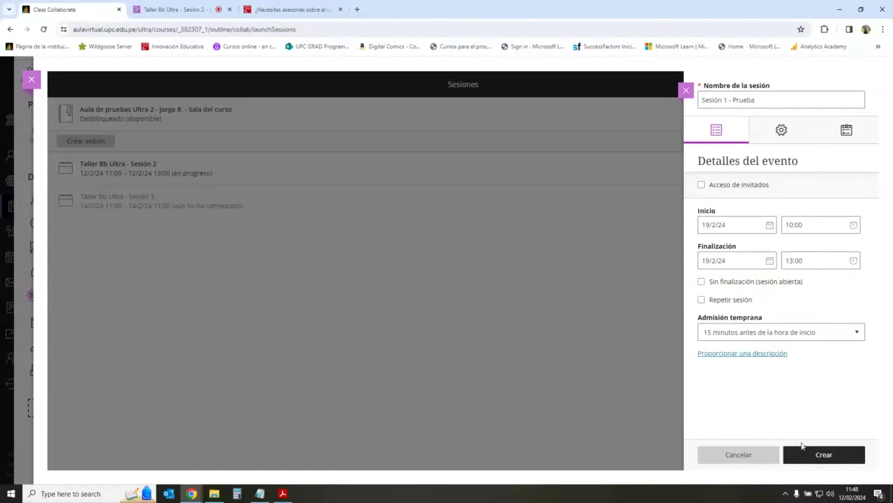
{"action": "left_click", "coordinate": [820, 453]}
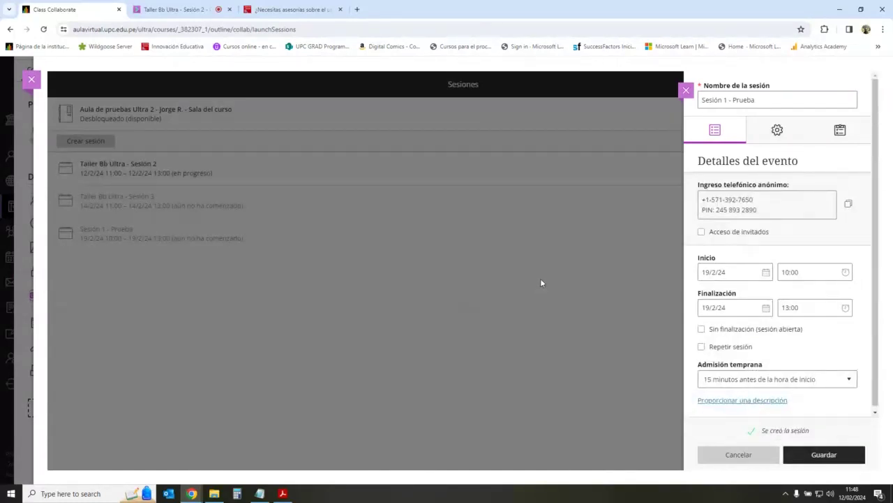
Step: Return to the session list, reopen "Sesión 1 - Prueba" and look at its early admission options
{"action": "left_click", "coordinate": [540, 283]}
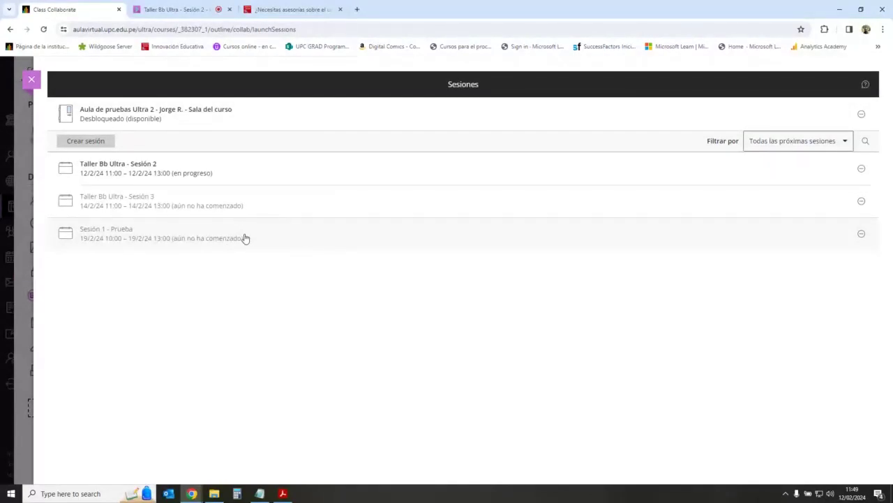
{"action": "left_click", "coordinate": [196, 247]}
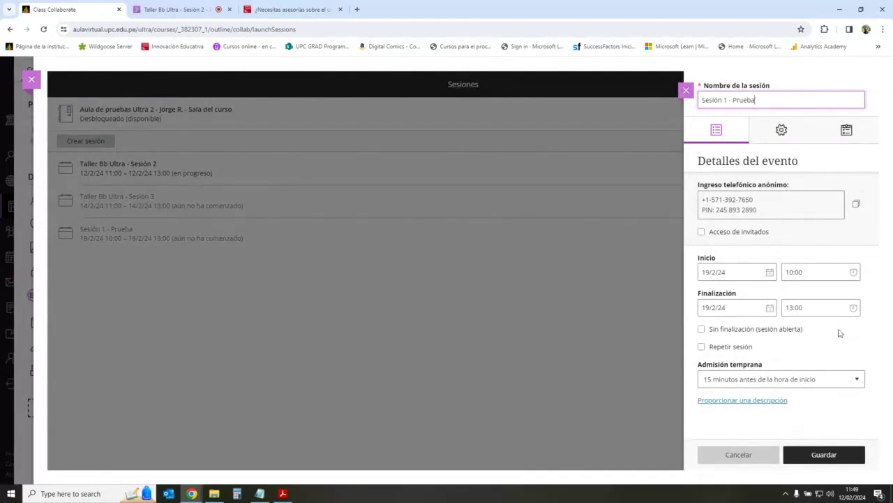
{"action": "left_click", "coordinate": [733, 381]}
{"action": "left_click", "coordinate": [835, 379]}
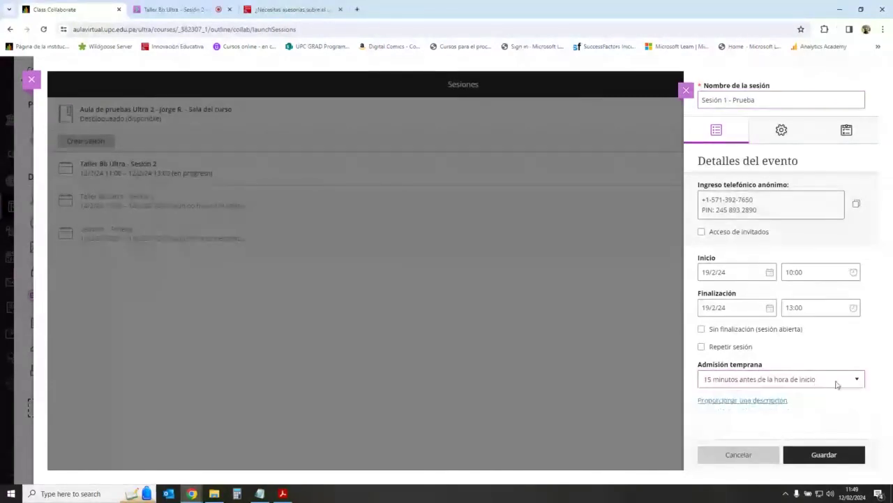
{"action": "left_click", "coordinate": [834, 379]}
{"action": "left_click", "coordinate": [836, 360]}
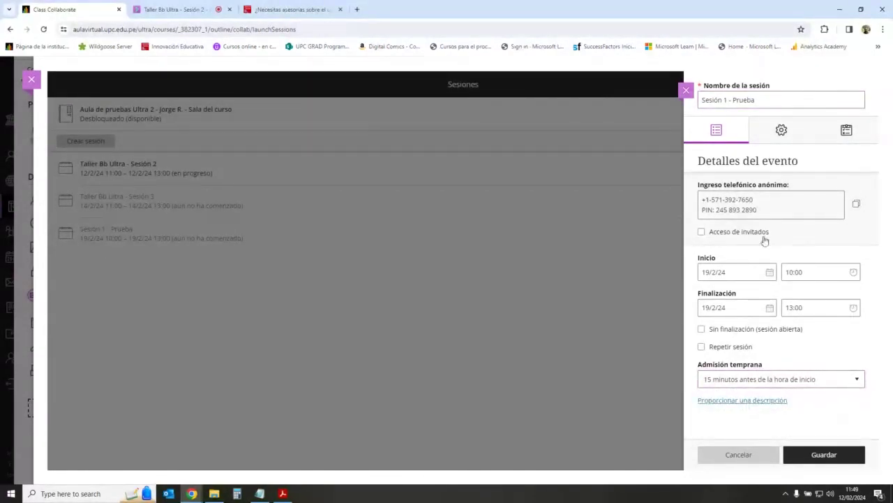
Step: Enable guest access for "Sesión 1 - Prueba", save the session and copy its guest link
{"action": "left_click", "coordinate": [701, 231]}
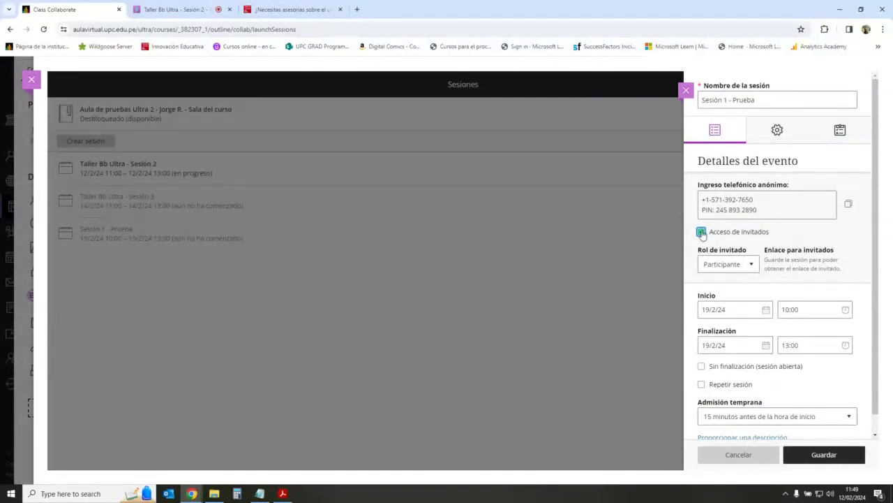
{"action": "left_click", "coordinate": [822, 455]}
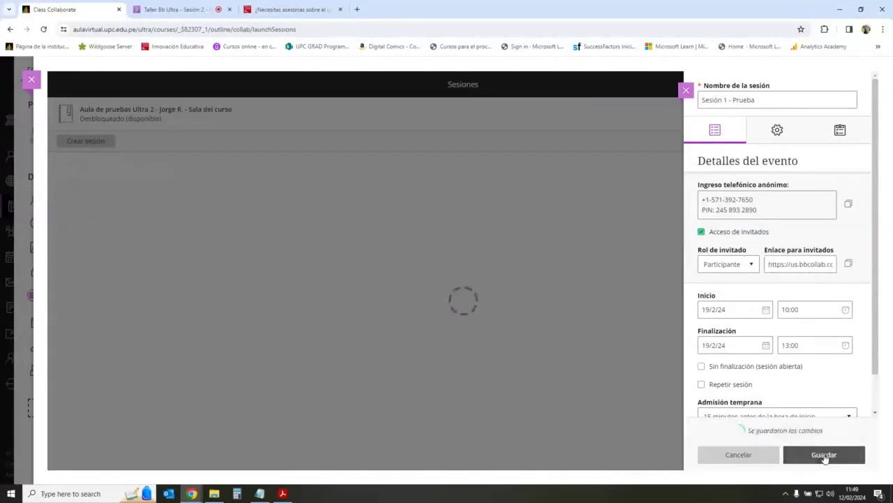
{"action": "left_click", "coordinate": [845, 266]}
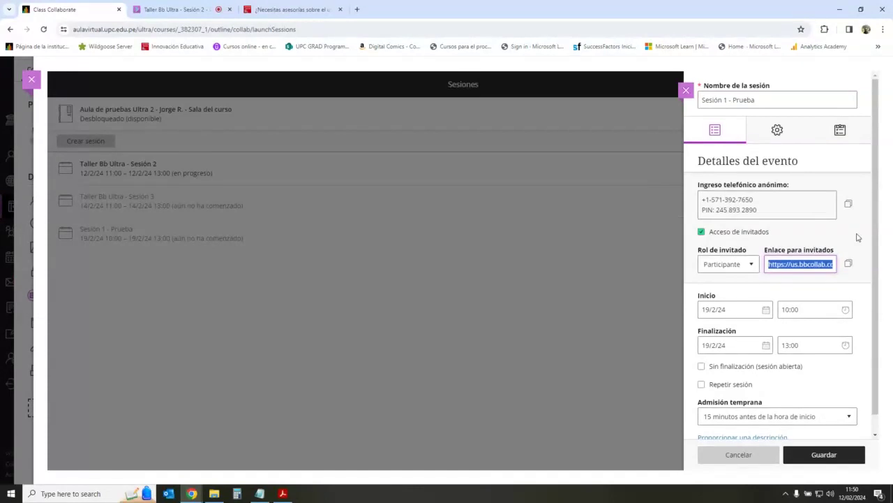
Step: Turn the session's guest access off and on again, and copy the guest link once more
{"action": "left_click", "coordinate": [701, 231]}
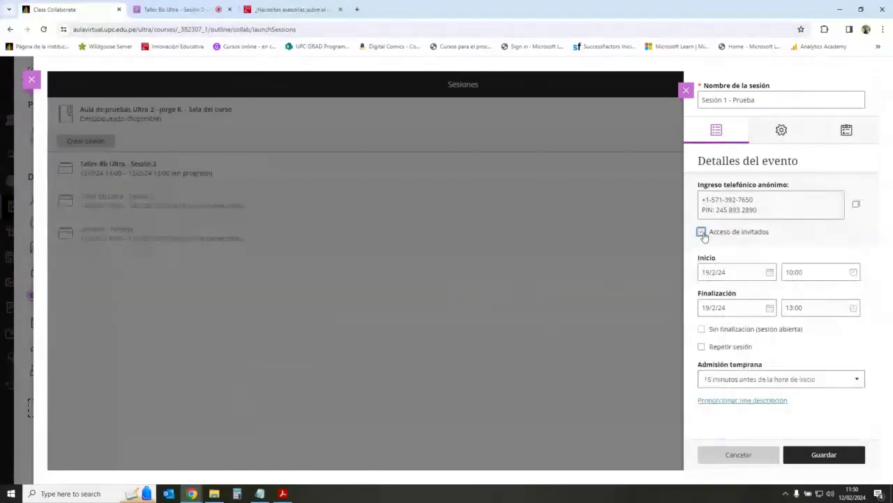
{"action": "left_click", "coordinate": [702, 231]}
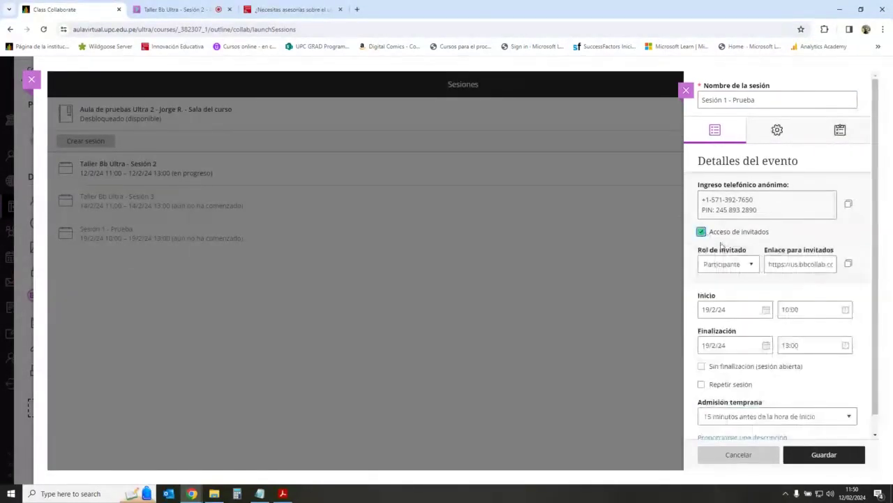
{"action": "left_click", "coordinate": [850, 263]}
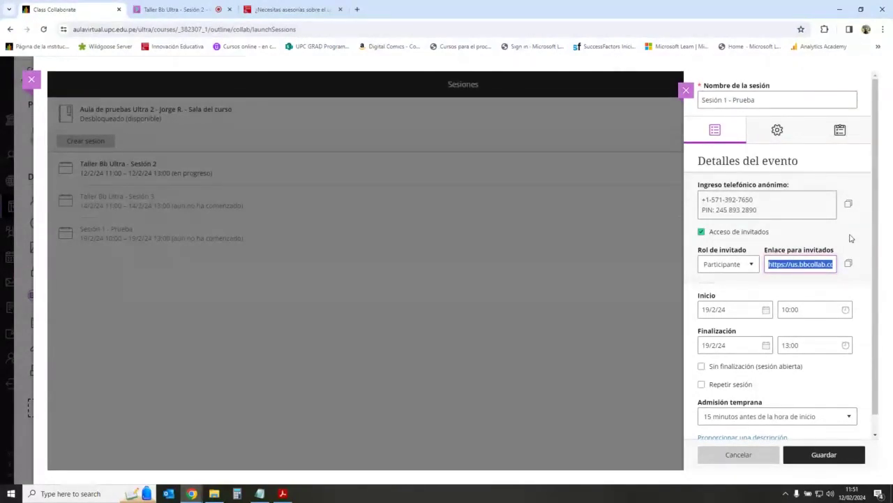
{"action": "left_click", "coordinate": [852, 245]}
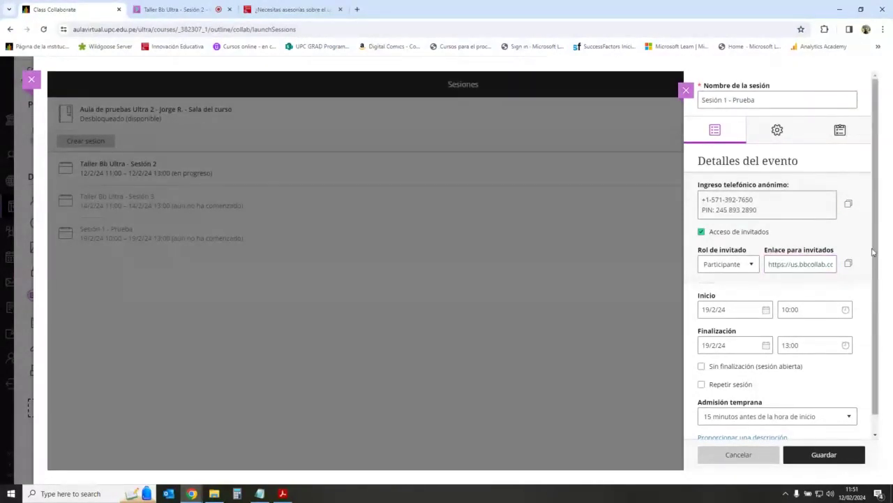
Step: Open the session settings of "Sesión 1 - Prueba" and turn the participants' whiteboard and file drawing permission off and on again
{"action": "left_click", "coordinate": [776, 130]}
{"action": "left_click", "coordinate": [763, 237]}
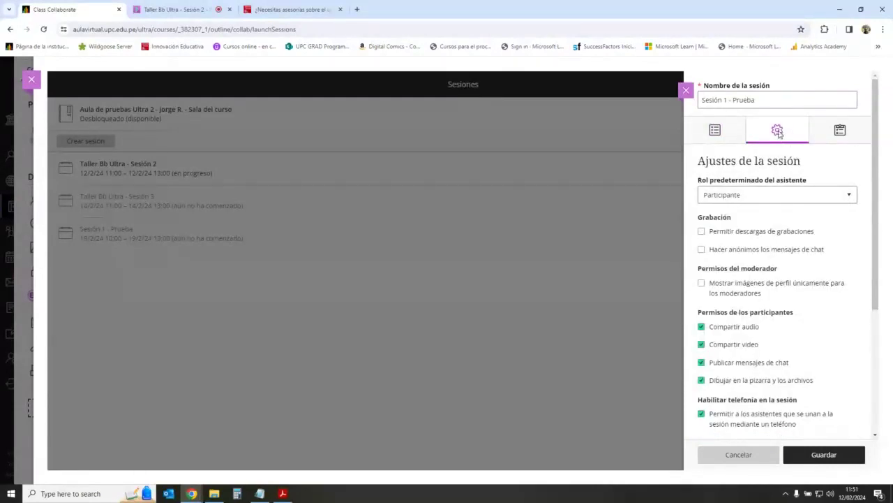
{"action": "scroll", "coordinate": [806, 209], "scroll_direction": "down", "scroll_amount": 3}
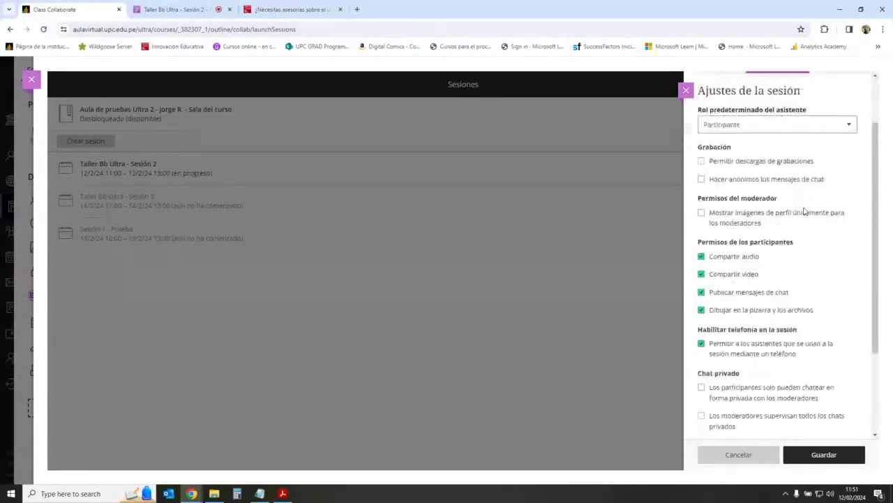
{"action": "scroll", "coordinate": [831, 219], "scroll_direction": "up", "scroll_amount": 2}
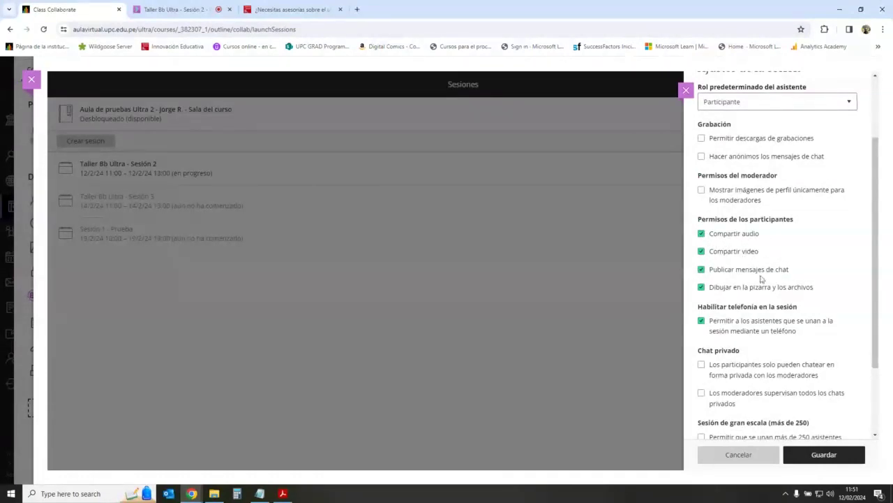
{"action": "scroll", "coordinate": [792, 280], "scroll_direction": "down", "scroll_amount": 1}
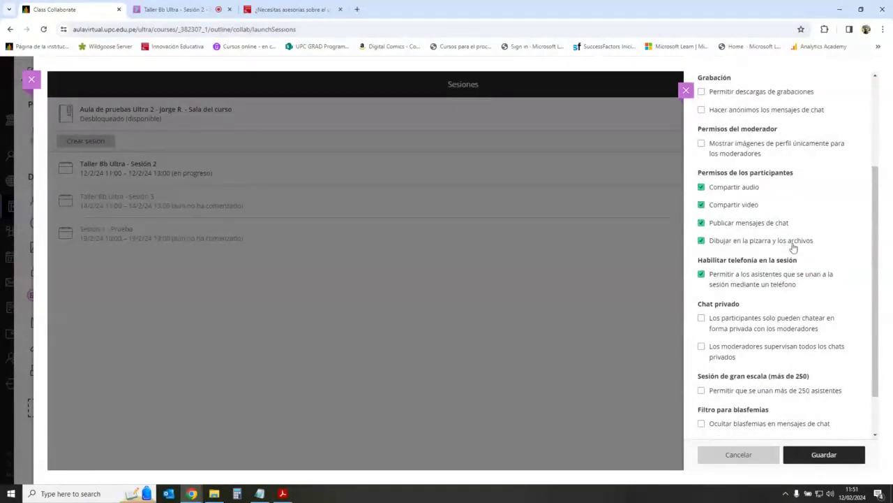
{"action": "left_click", "coordinate": [701, 241]}
{"action": "left_click", "coordinate": [702, 241]}
Step: Examine the session's recording, moderator, participant, telephony and private chat settings
{"action": "scroll", "coordinate": [844, 258], "scroll_direction": "down", "scroll_amount": 1}
{"action": "scroll", "coordinate": [845, 261], "scroll_direction": "up", "scroll_amount": 2}
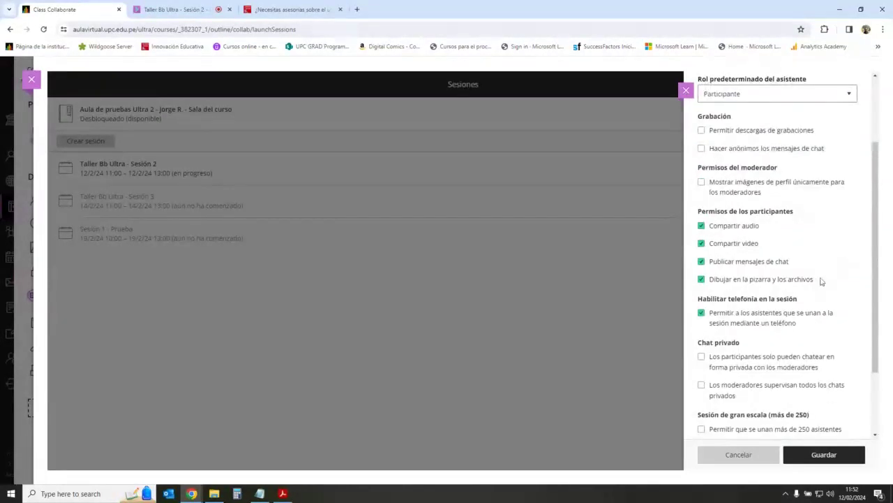
{"action": "scroll", "coordinate": [826, 269], "scroll_direction": "up", "scroll_amount": 2}
{"action": "scroll", "coordinate": [826, 269], "scroll_direction": "up", "scroll_amount": 2}
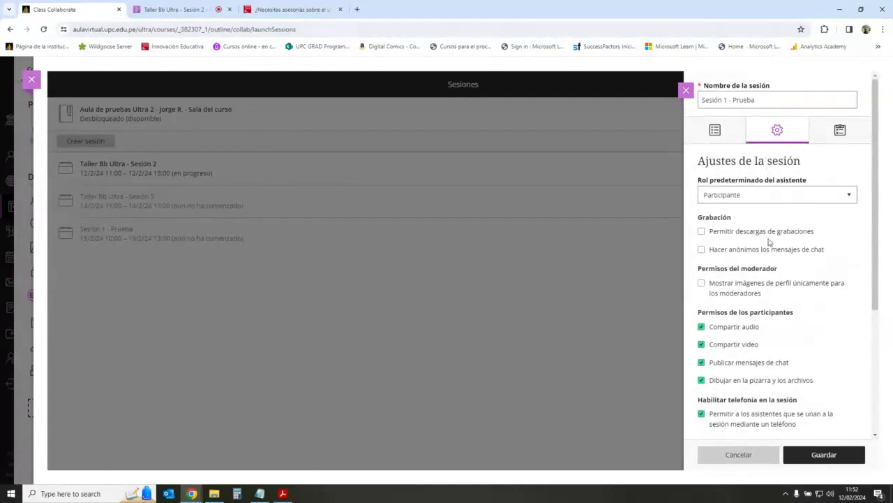
{"action": "scroll", "coordinate": [776, 314], "scroll_direction": "down", "scroll_amount": 3}
{"action": "scroll", "coordinate": [776, 314], "scroll_direction": "up", "scroll_amount": 3}
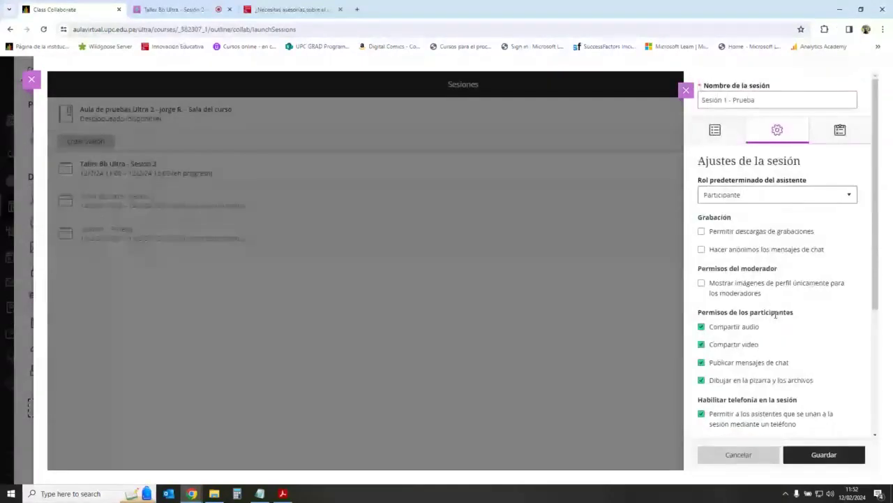
{"action": "scroll", "coordinate": [803, 245], "scroll_direction": "down", "scroll_amount": 2}
{"action": "scroll", "coordinate": [826, 171], "scroll_direction": "up", "scroll_amount": 2}
Step: Open the session's attendance report settings, look at the "Sesión 2" agenda slide in the PDF reader and return to the browser
{"action": "left_click", "coordinate": [838, 134]}
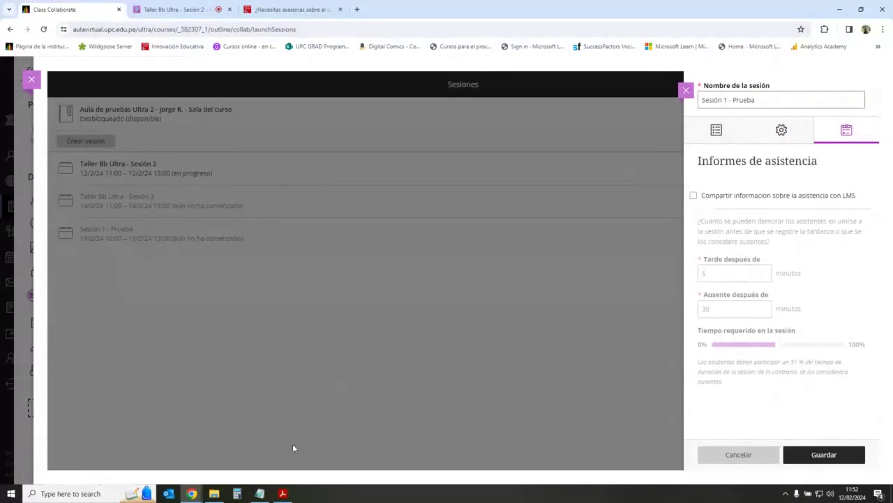
{"action": "left_click", "coordinate": [283, 493]}
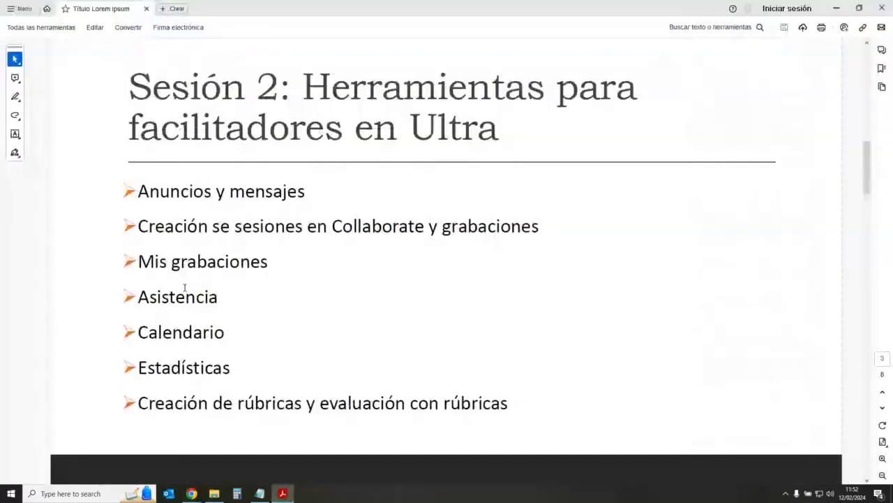
{"action": "double_click", "coordinate": [184, 288]}
{"action": "left_click", "coordinate": [404, 344]}
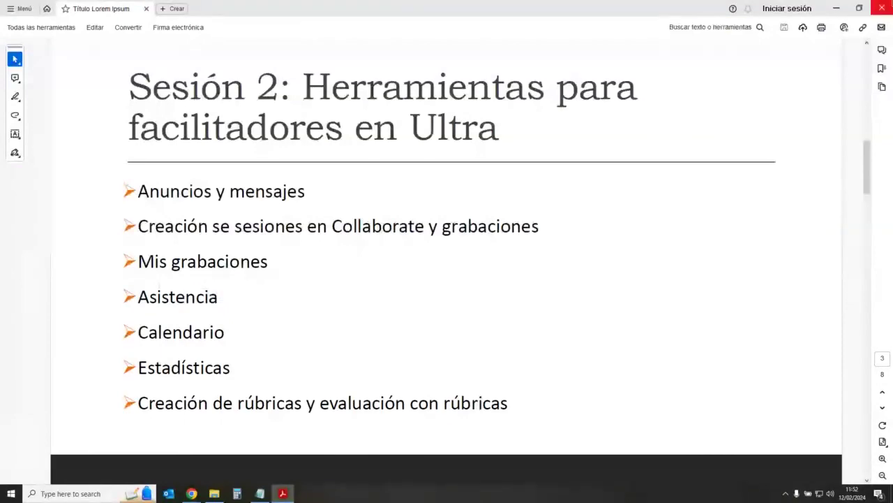
{"action": "left_click", "coordinate": [882, 8]}
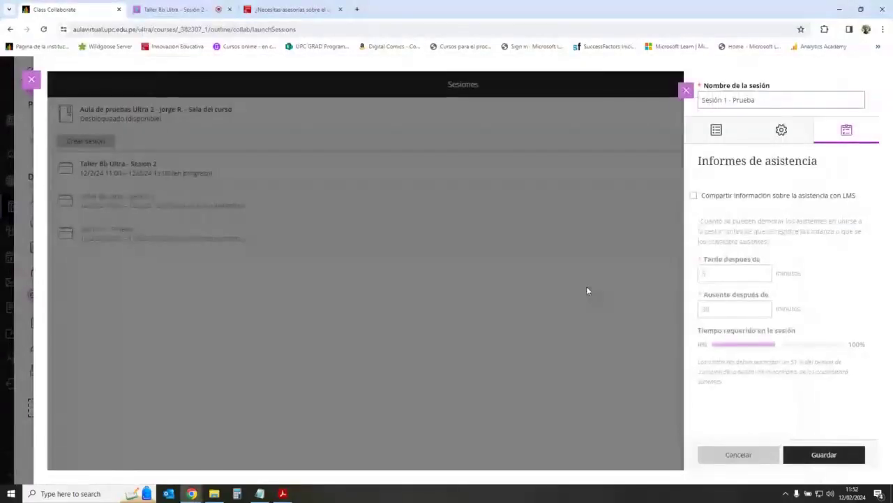
Step: Save "Sesión 1 - Prueba", revisit its event details and attendance report settings, and return to the session list
{"action": "left_click", "coordinate": [810, 458]}
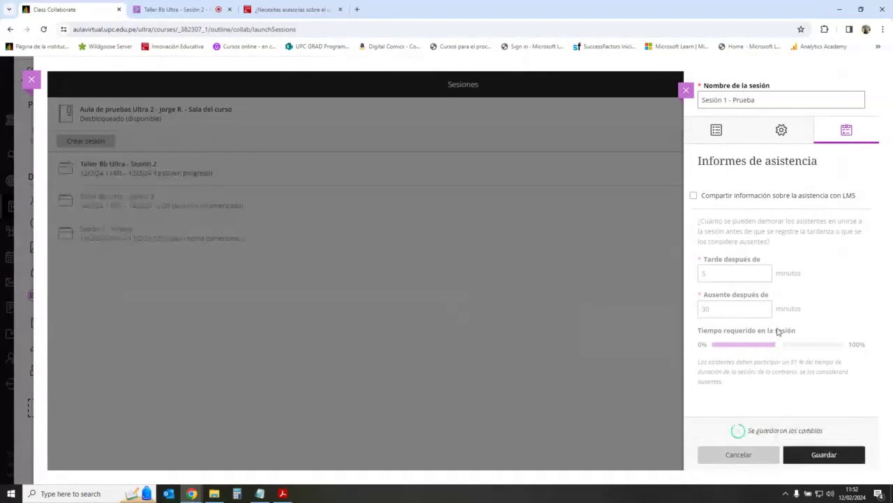
{"action": "left_click", "coordinate": [721, 131]}
{"action": "left_click", "coordinate": [843, 133]}
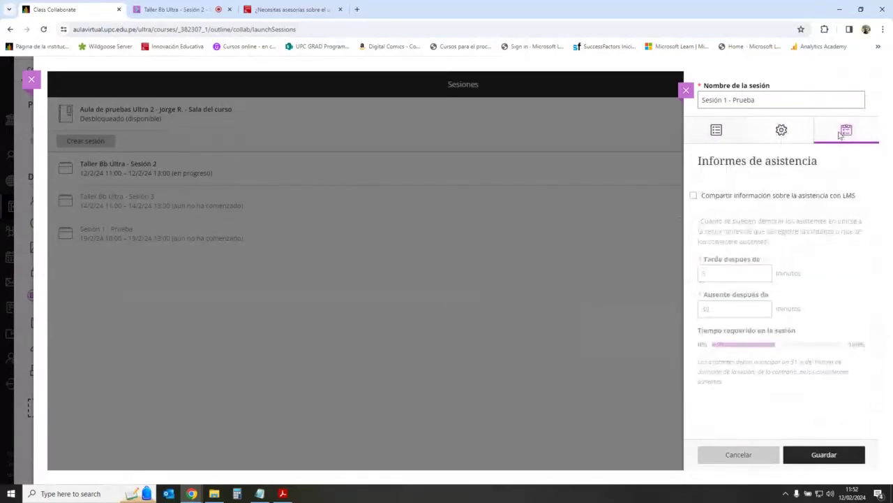
{"action": "left_click", "coordinate": [719, 133]}
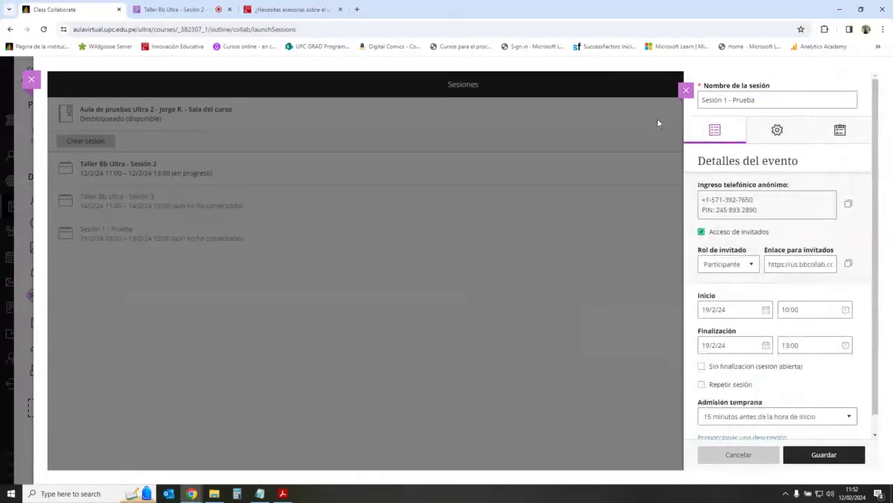
{"action": "left_click", "coordinate": [686, 90]}
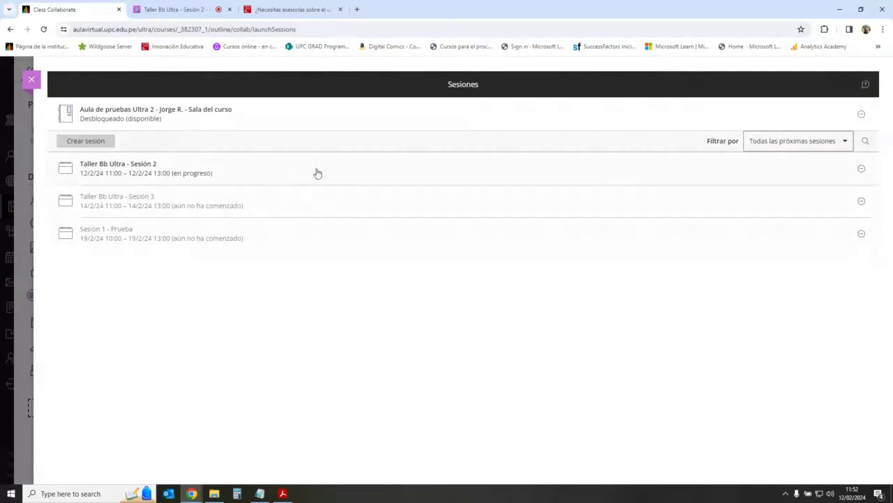
Step: Look at the attendance report settings of "Taller Bb Ultra - Sesión 2" and return to the session list
{"action": "left_click", "coordinate": [318, 173]}
{"action": "left_click", "coordinate": [845, 131]}
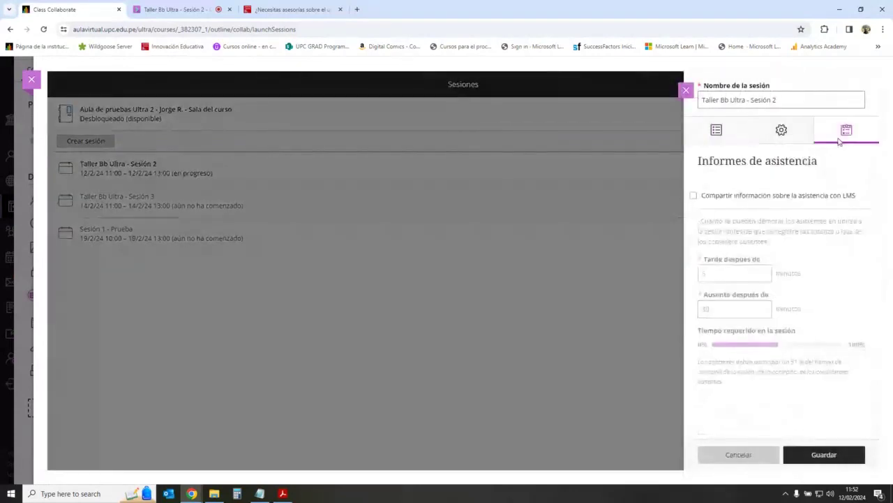
{"action": "left_click", "coordinate": [716, 131]}
{"action": "left_click", "coordinate": [686, 90]}
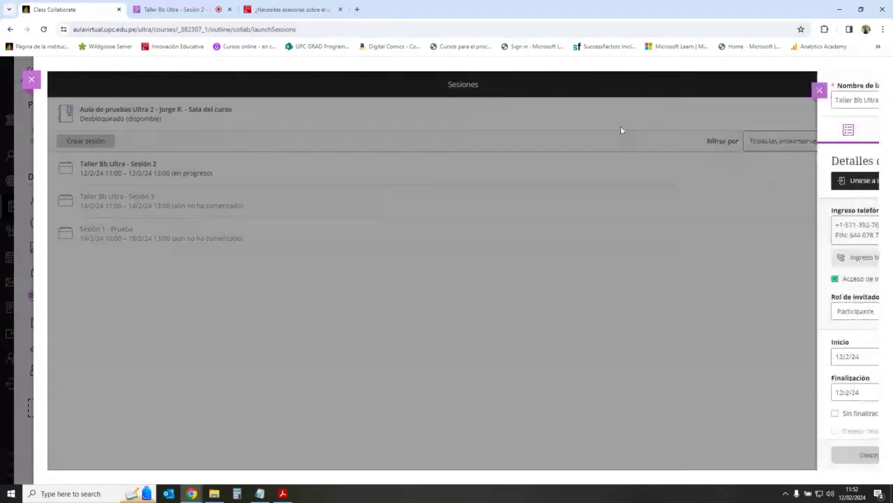
Step: Reopen "Sesión 1 - Prueba" and enable sharing its attendance information with the LMS
{"action": "left_click", "coordinate": [207, 241]}
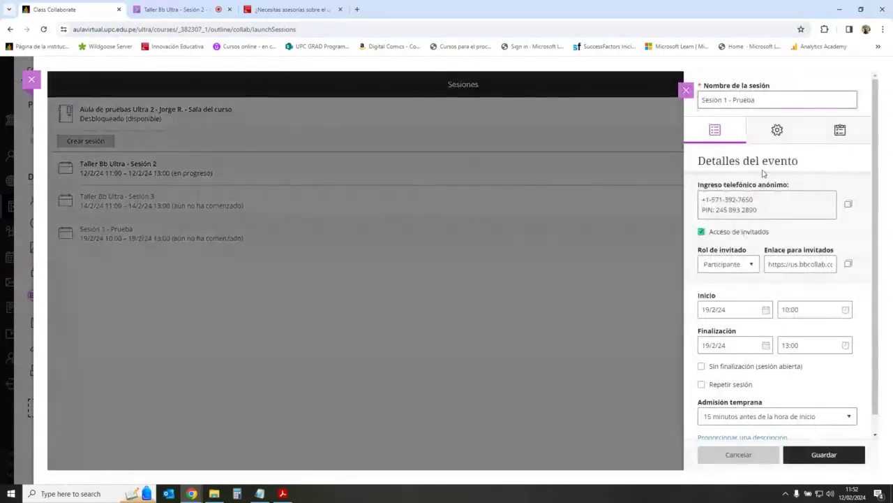
{"action": "left_click", "coordinate": [840, 131]}
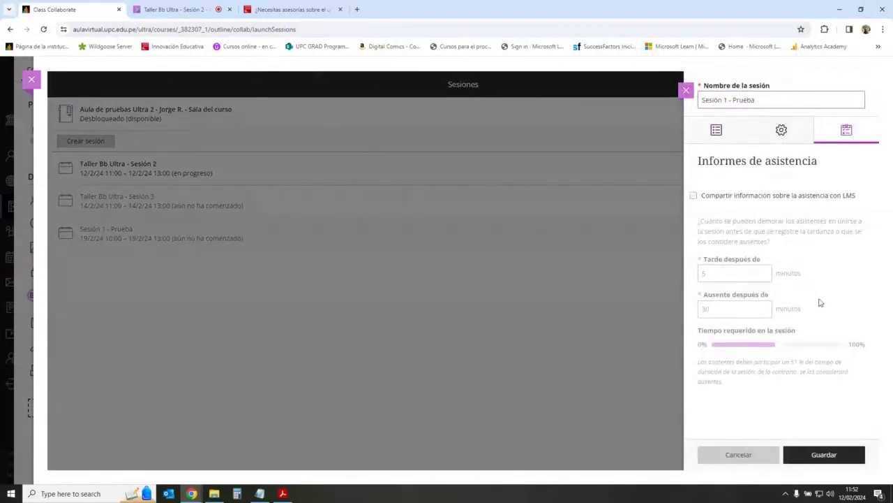
{"action": "left_click", "coordinate": [705, 196]}
{"action": "left_click", "coordinate": [721, 208]}
{"action": "left_click", "coordinate": [695, 199]}
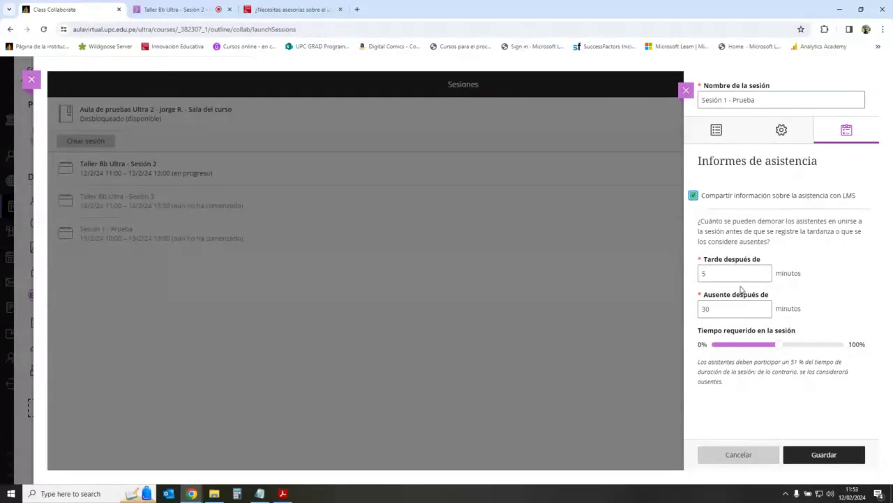
Step: Set the attendance report to mark attendees late after 20 minutes
{"action": "left_click", "coordinate": [719, 273]}
{"action": "key", "text": "BackSpace"}
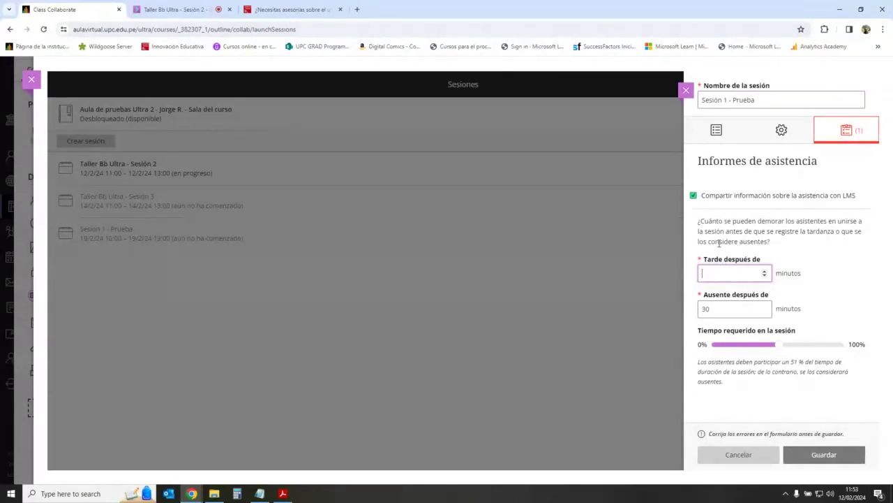
{"action": "type", "text": "20"}
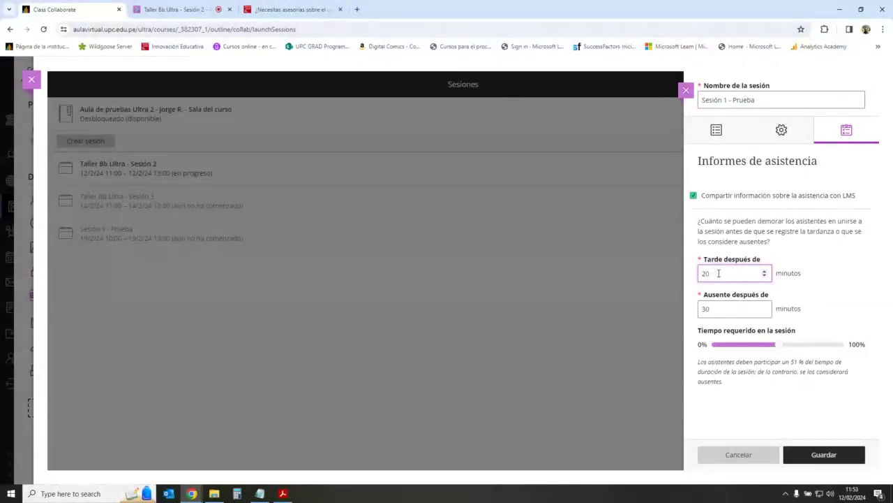
Step: Set attendees to count as absent after 90 minutes and save the session
{"action": "left_click", "coordinate": [724, 311]}
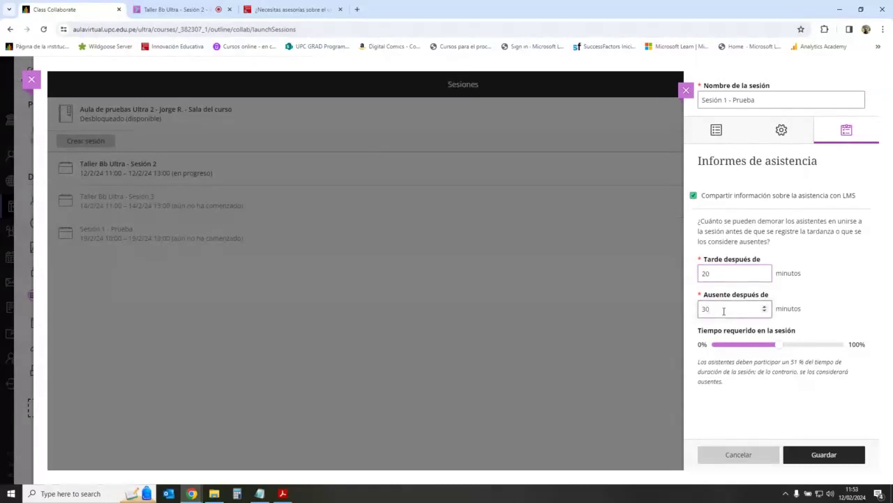
{"action": "key", "text": "BackSpace"}
{"action": "key", "text": "BackSpace"}
{"action": "type", "text": "60"}
{"action": "key", "text": "BackSpace"}
{"action": "key", "text": "BackSpace"}
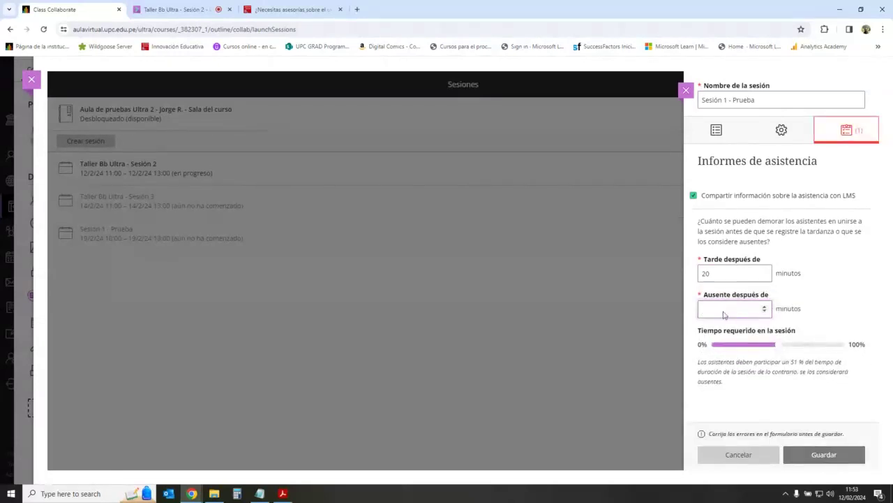
{"action": "type", "text": "90"}
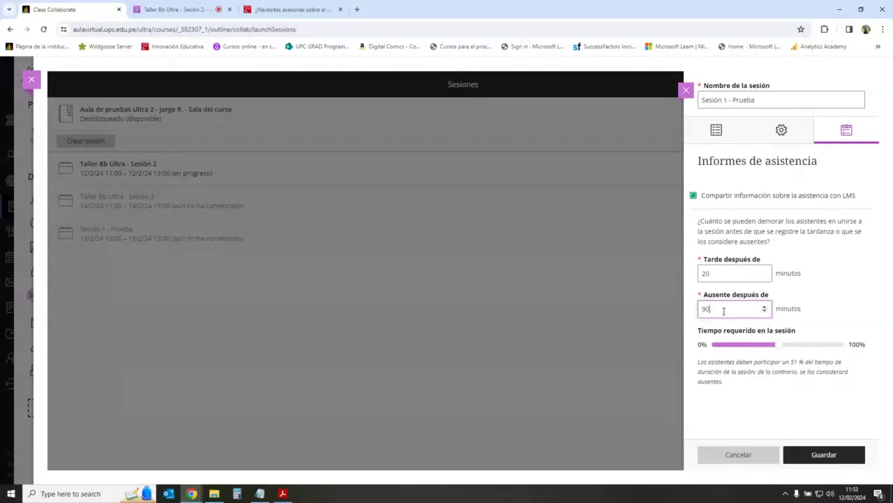
{"action": "mouse_move", "coordinate": [780, 349]}
{"action": "left_click", "coordinate": [824, 455]}
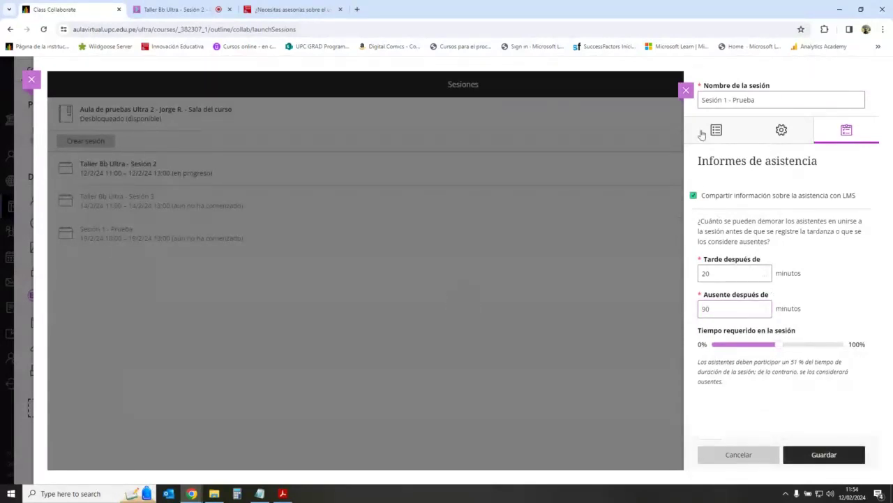
Step: Reopen "Sesión 1 - Prueba" to check its saved attendance report settings, and return to the course content page
{"action": "left_click", "coordinate": [686, 90]}
{"action": "left_click", "coordinate": [246, 237]}
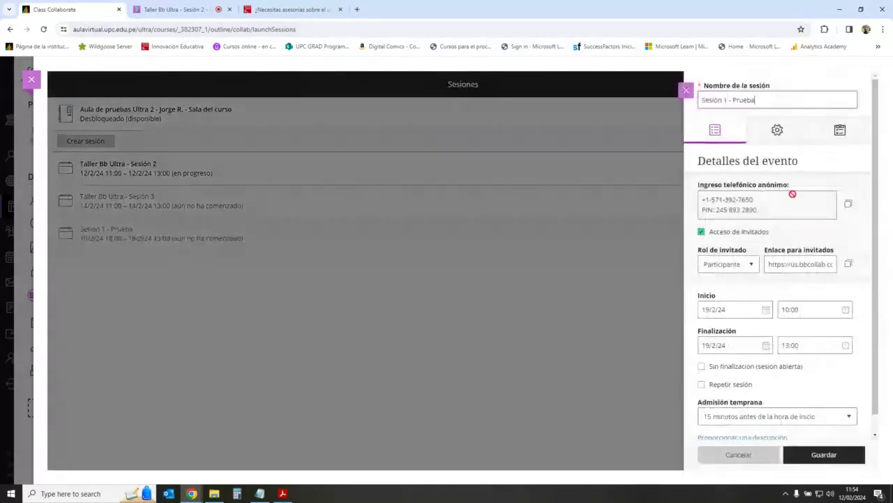
{"action": "left_click", "coordinate": [846, 130]}
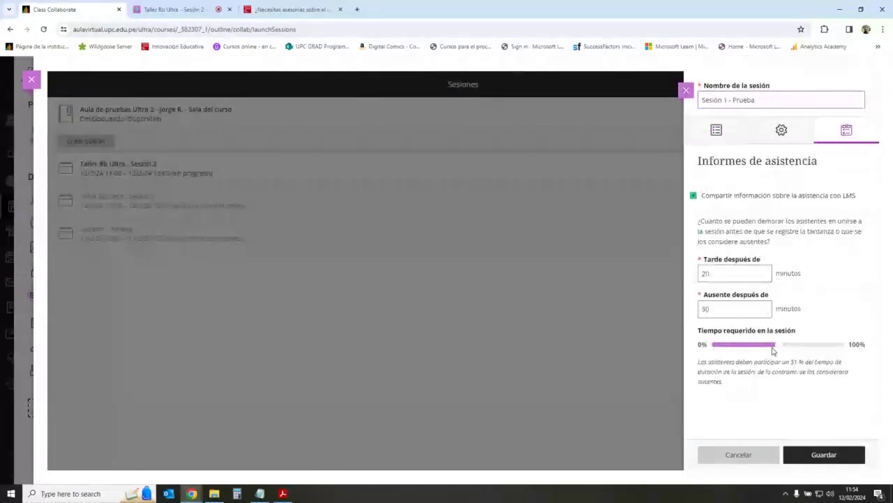
{"action": "left_click", "coordinate": [686, 90]}
{"action": "left_click", "coordinate": [35, 82]}
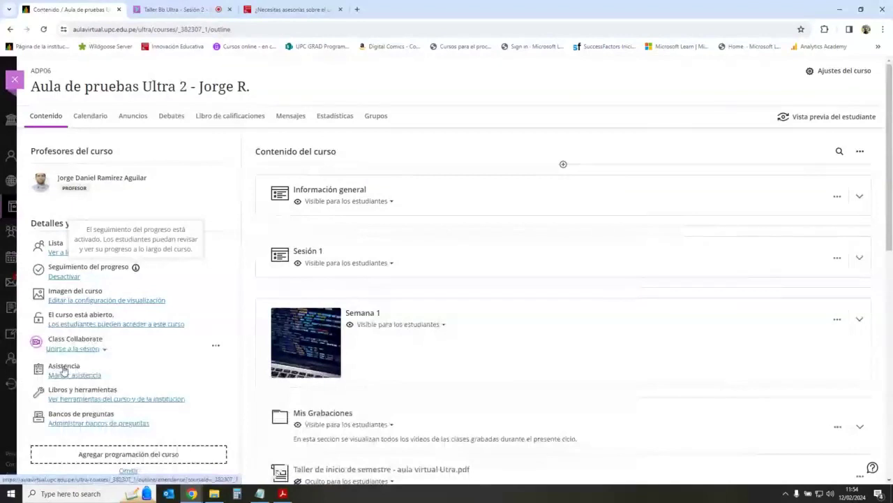
Step: Look at the course's attendance page twice, returning to the course content page each time
{"action": "left_click", "coordinate": [83, 378]}
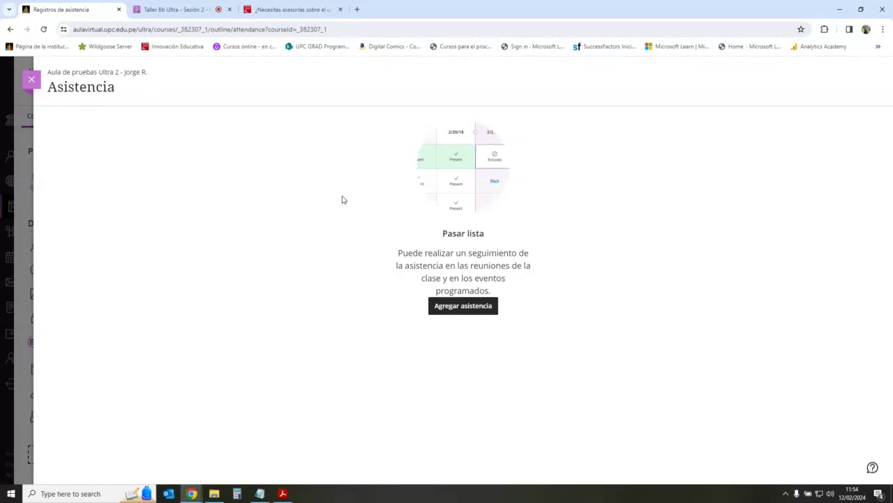
{"action": "left_click", "coordinate": [31, 79]}
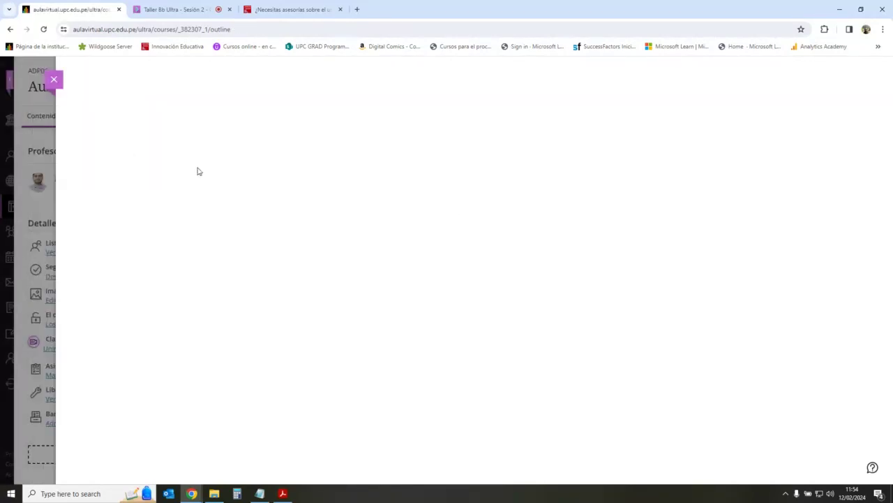
{"action": "left_click", "coordinate": [90, 376]}
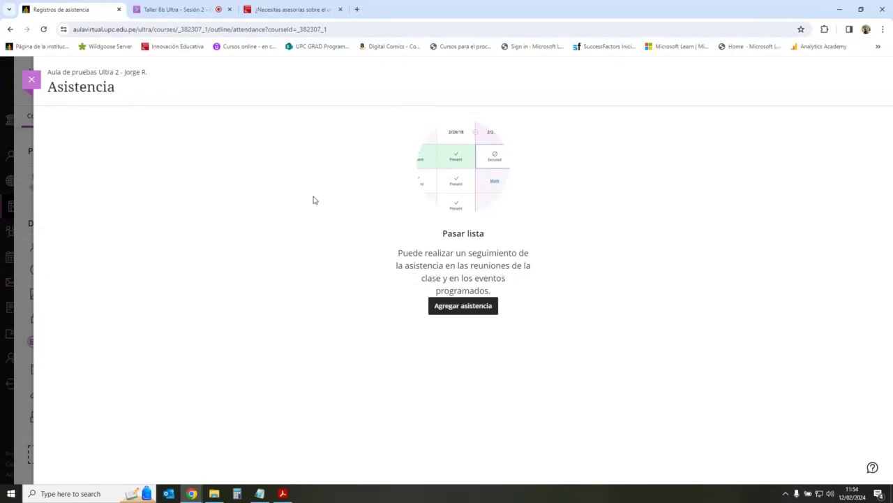
{"action": "left_click", "coordinate": [31, 79]}
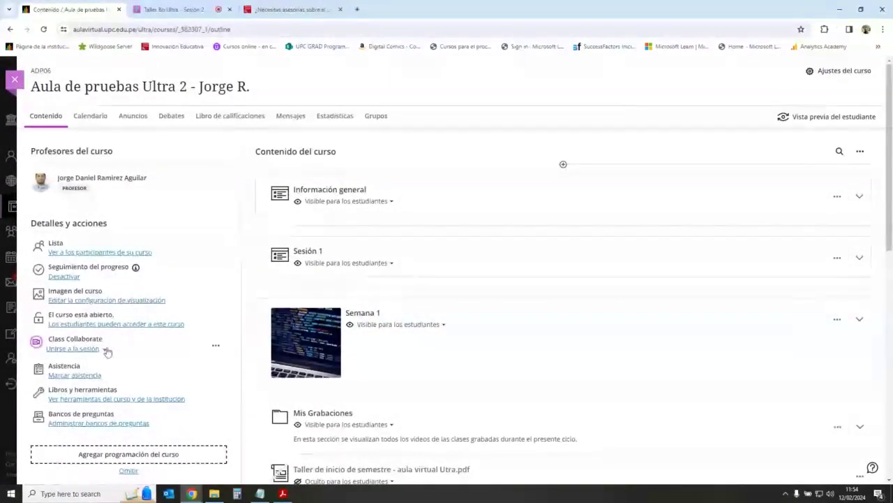
Step: Open the Class Collaborate session list from the course and bring up the event details of "Sesión 1 - Prueba"
{"action": "left_click", "coordinate": [216, 345]}
{"action": "left_click", "coordinate": [187, 421]}
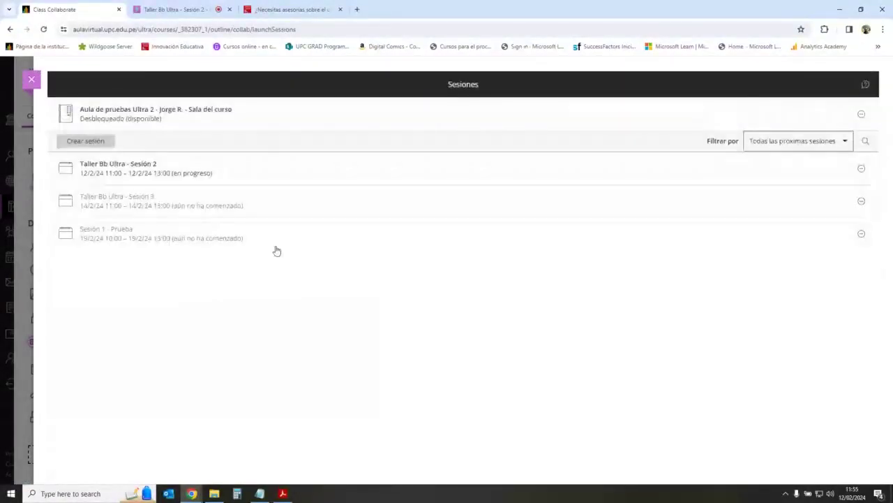
{"action": "left_click", "coordinate": [285, 241]}
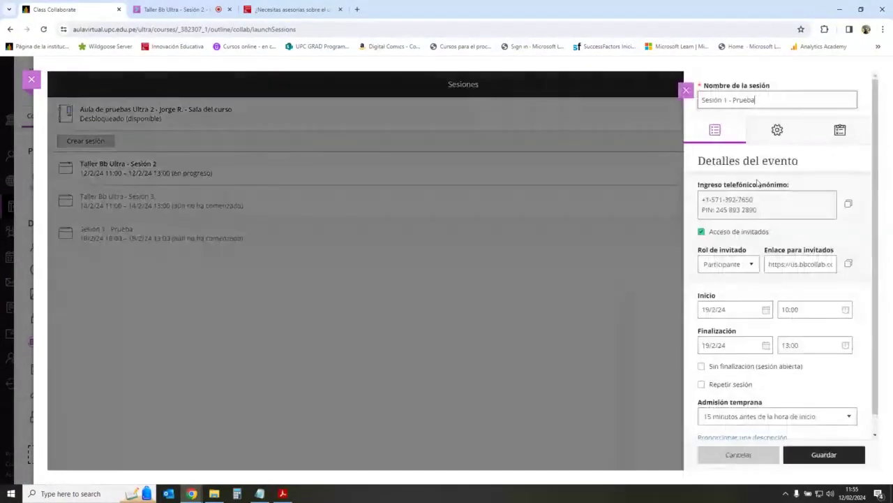
Step: Review the attendance report settings of "Sesión 1 - Prueba" and glance at the options available for "Taller Bb Ultra - Sesión 2"
{"action": "left_click", "coordinate": [847, 130]}
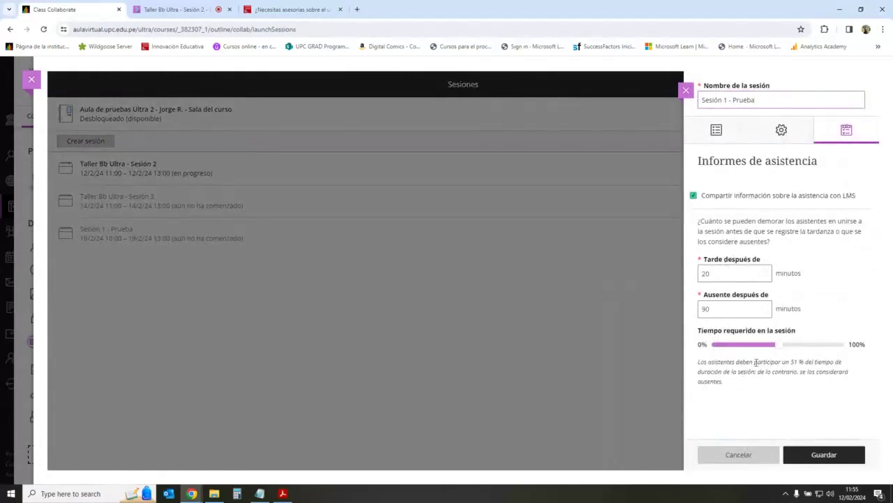
{"action": "left_click", "coordinate": [686, 90]}
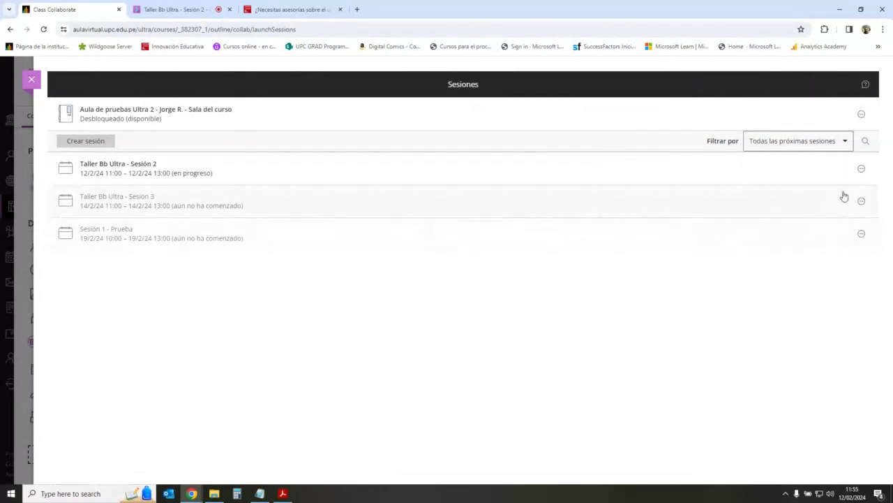
{"action": "left_click", "coordinate": [861, 170]}
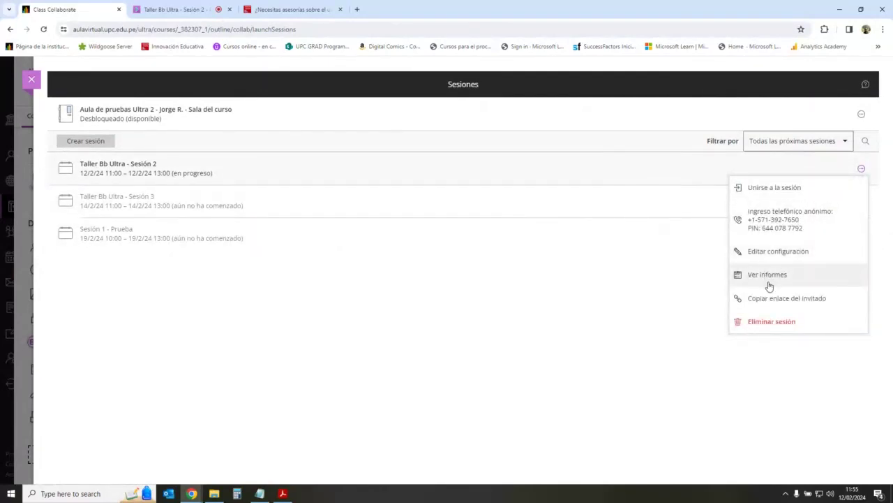
{"action": "left_click", "coordinate": [500, 289]}
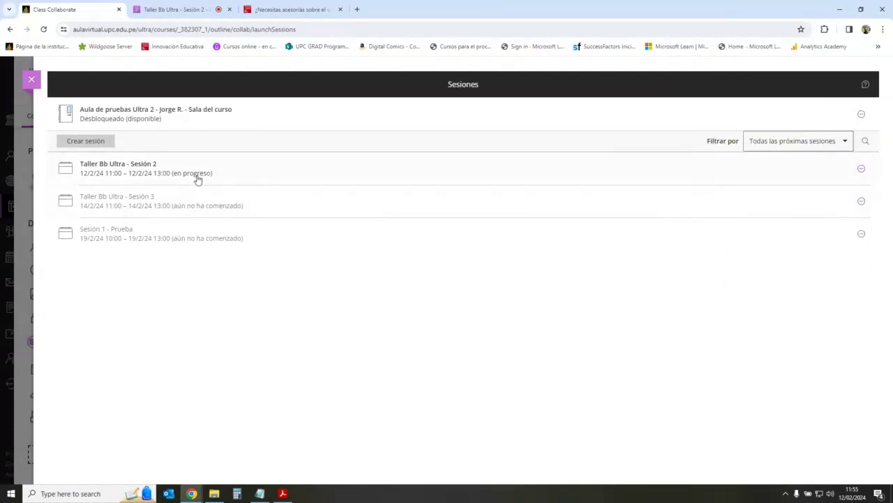
Step: View the reports of "Taller Bb Ultra - Sesión 2" and return to the course content page
{"action": "left_click", "coordinate": [861, 169]}
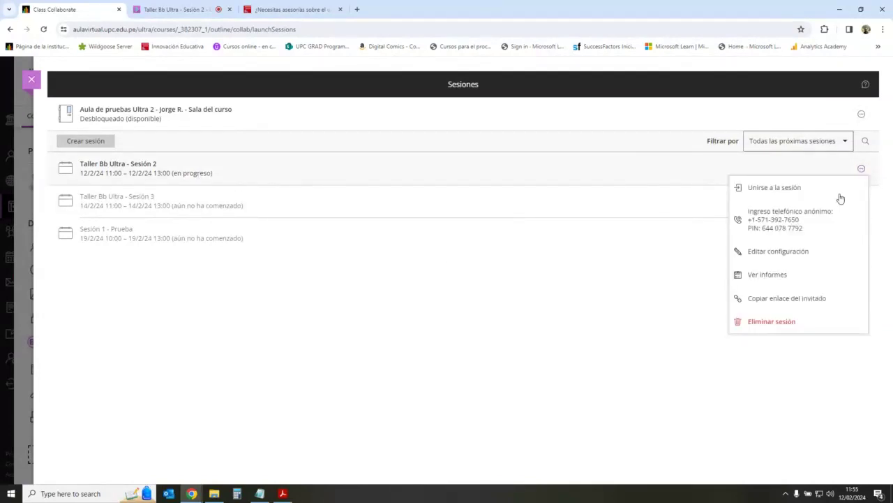
{"action": "left_click", "coordinate": [768, 275]}
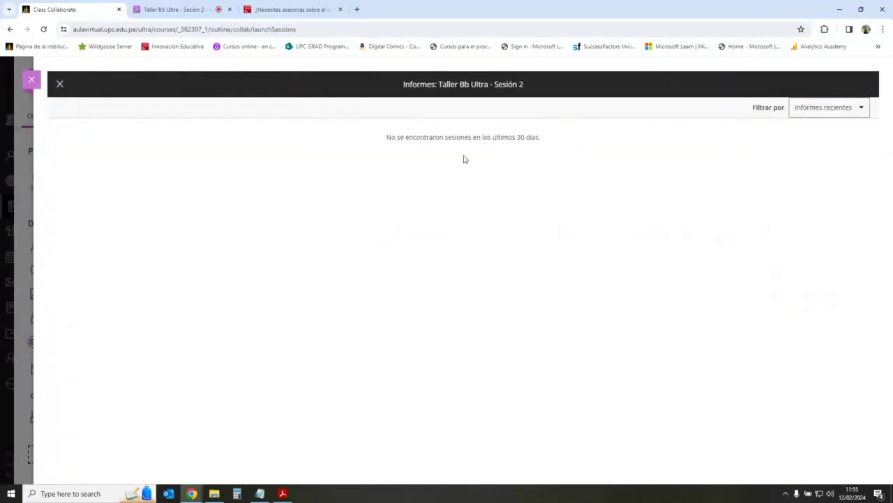
{"action": "left_click", "coordinate": [32, 81]}
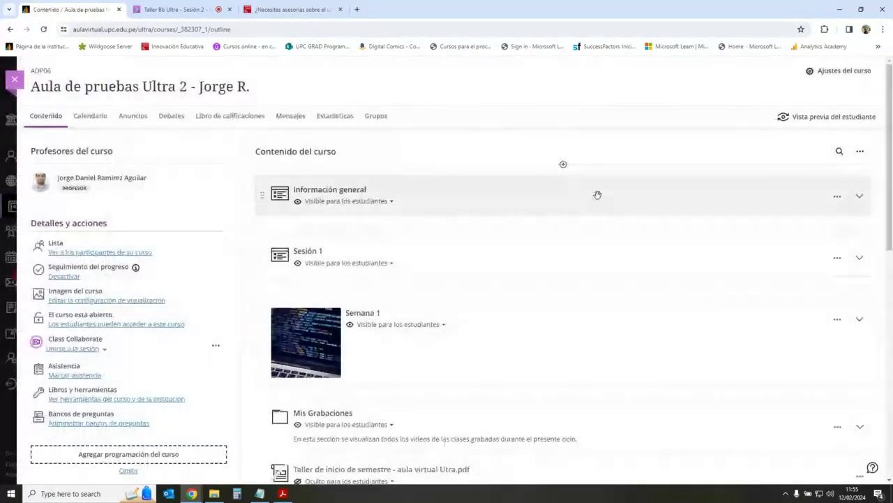
Step: Show in the Class Collaborate session list where the reports of "Taller Bb Ultra - Sesión 2" are found, and look at the course's attendance page
{"action": "left_click", "coordinate": [216, 346]}
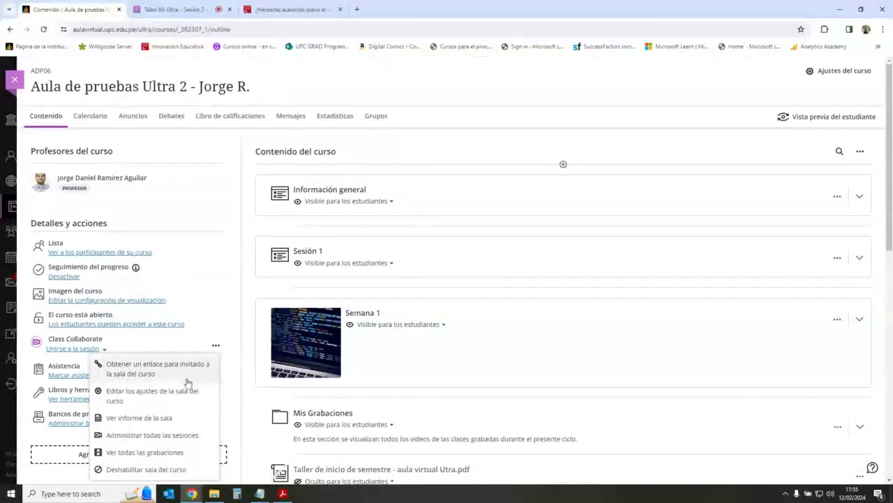
{"action": "left_click", "coordinate": [180, 437]}
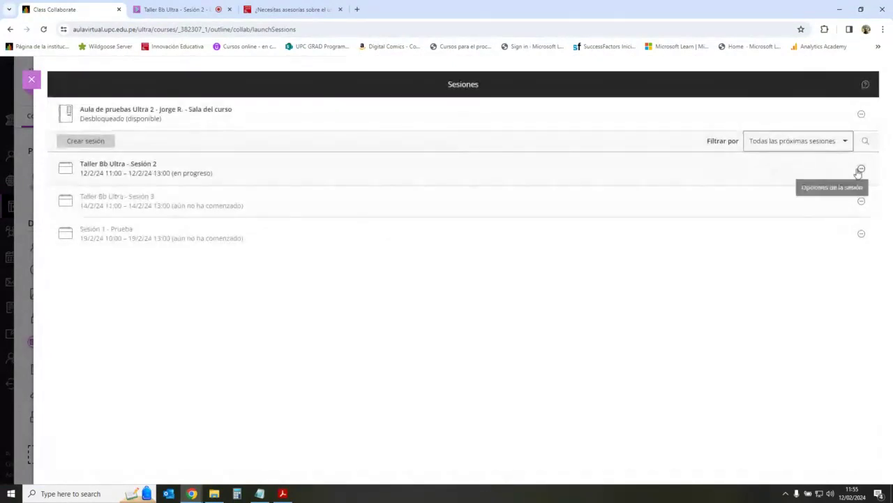
{"action": "left_click", "coordinate": [861, 169]}
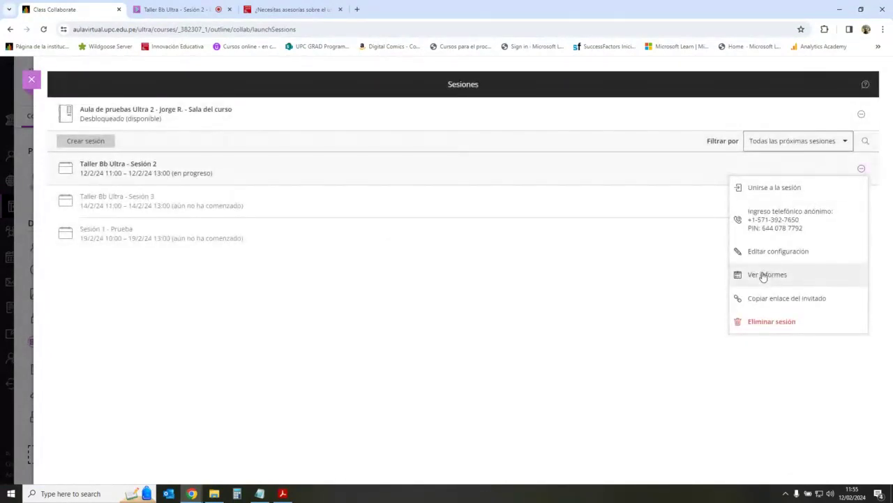
{"action": "left_click", "coordinate": [541, 362]}
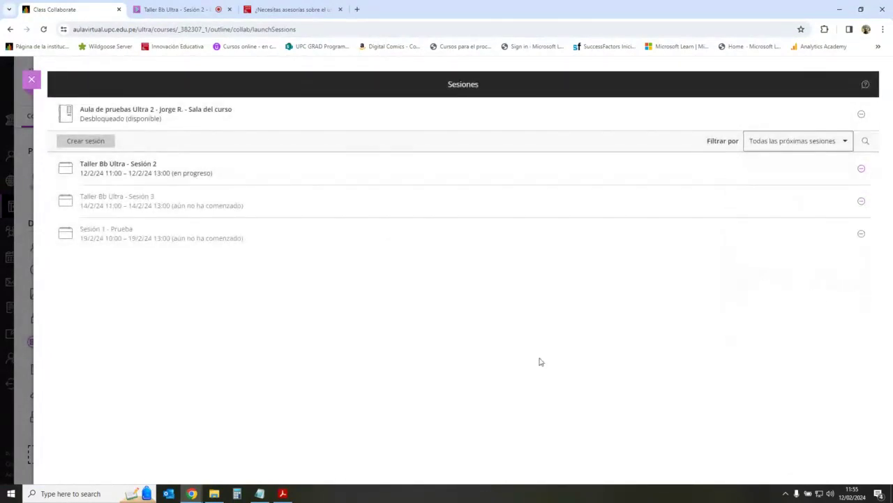
{"action": "left_click", "coordinate": [31, 79]}
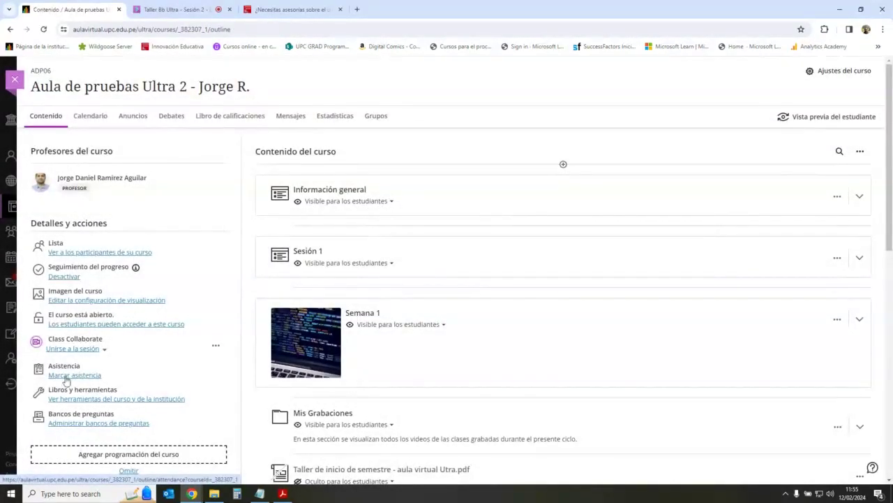
{"action": "left_click", "coordinate": [80, 375]}
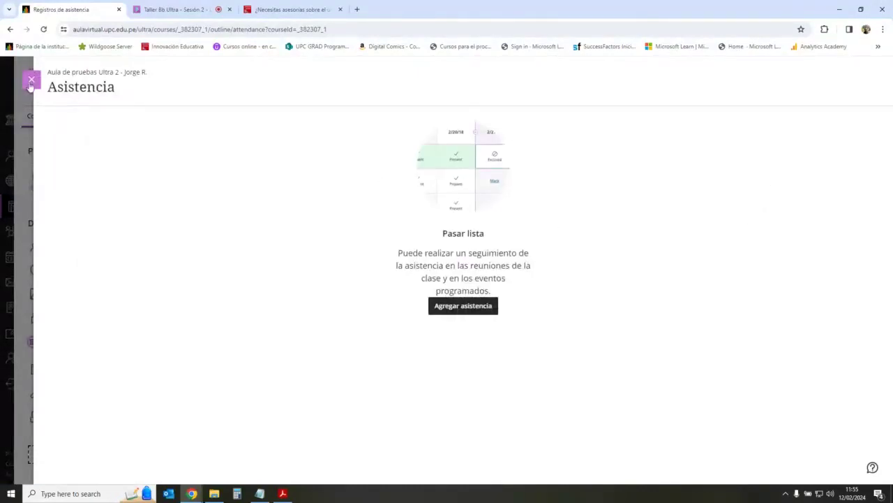
{"action": "left_click", "coordinate": [30, 81]}
Step: Reopen "Sesión 1 - Prueba" from the session list to examine its late and absent limits for attendance reporting
{"action": "left_click", "coordinate": [216, 345]}
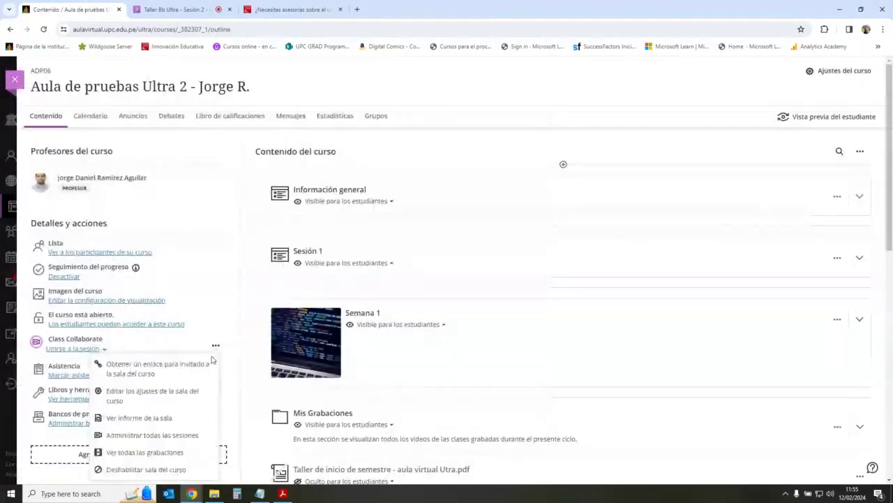
{"action": "left_click", "coordinate": [187, 435]}
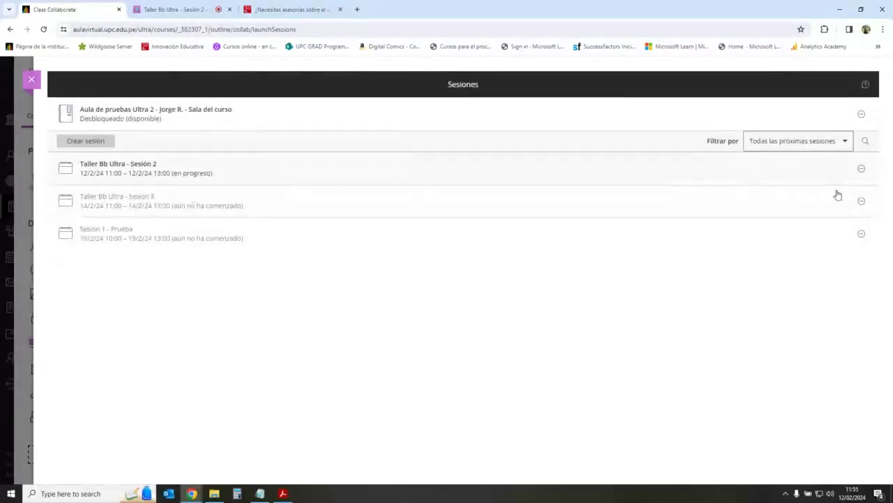
{"action": "left_click", "coordinate": [819, 241]}
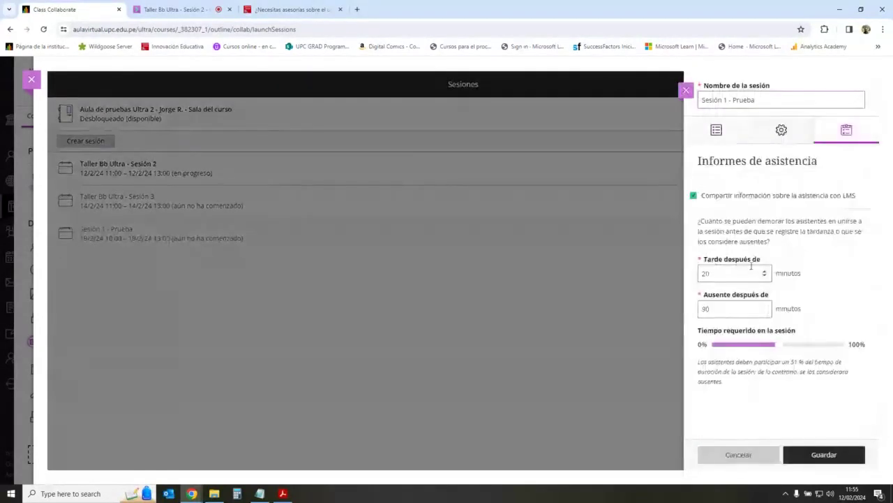
{"action": "left_click", "coordinate": [733, 309]}
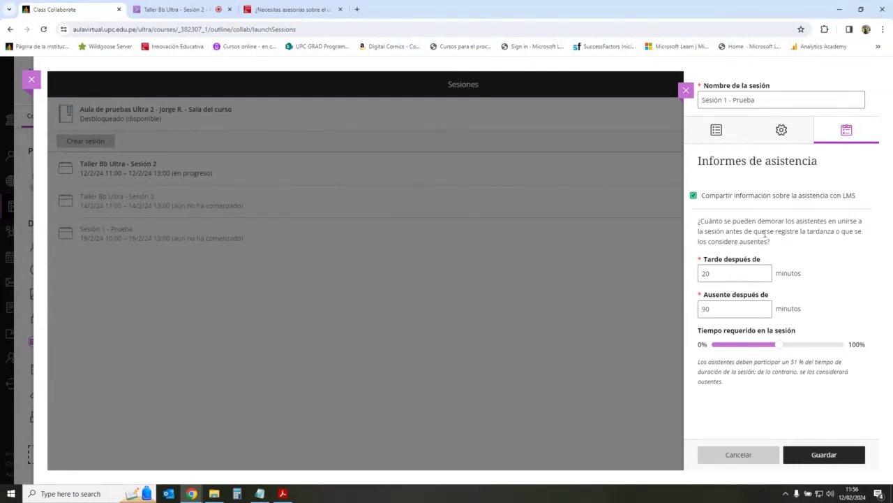
Step: Read the live session's chat, and leave the "Sesión 1 - Prueba" settings for the course content page
{"action": "left_click", "coordinate": [174, 9]}
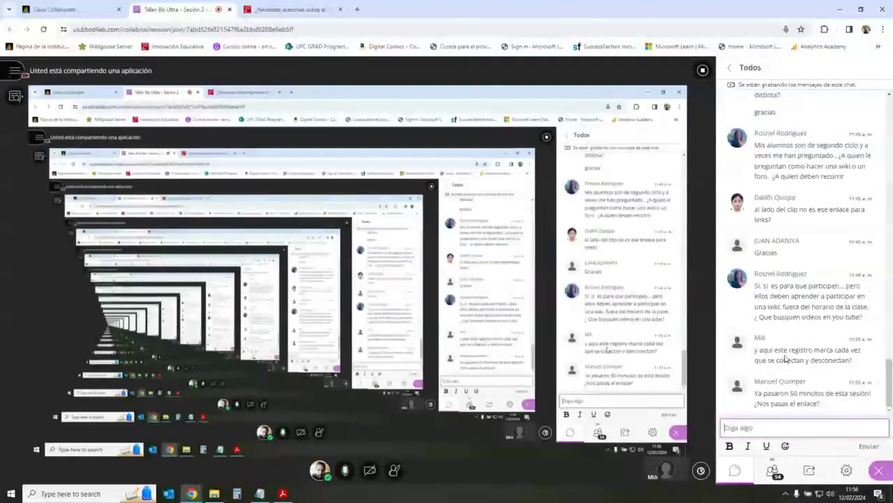
{"action": "left_click", "coordinate": [63, 9]}
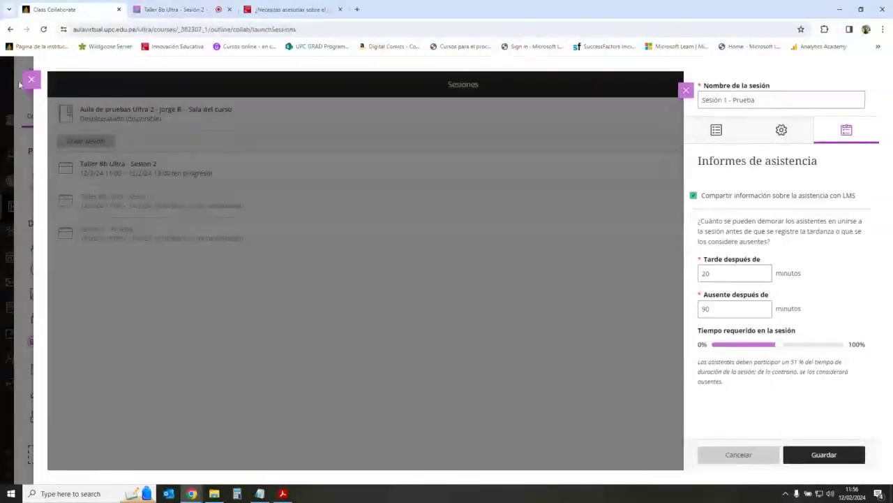
{"action": "key", "text": "Escape"}
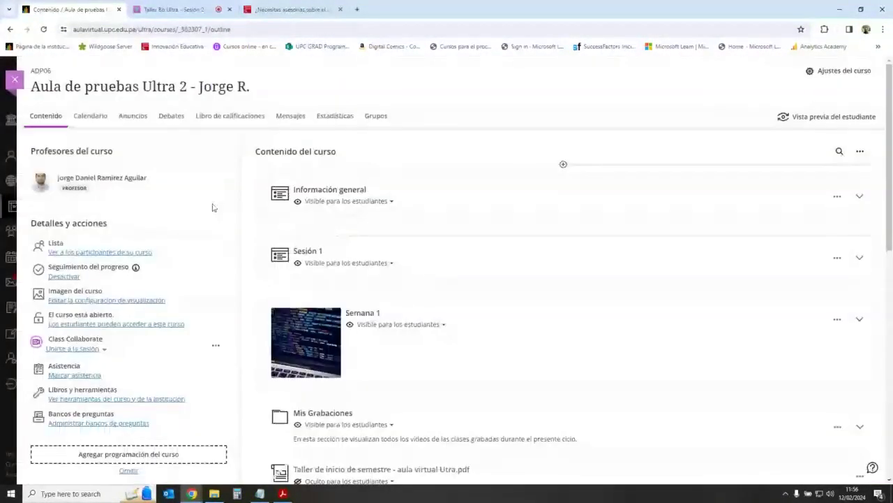
Step: Point out the reports option of "Taller Bb Ultra - Sesión 2" once more, and revisit the course's attendance page
{"action": "left_click", "coordinate": [215, 345]}
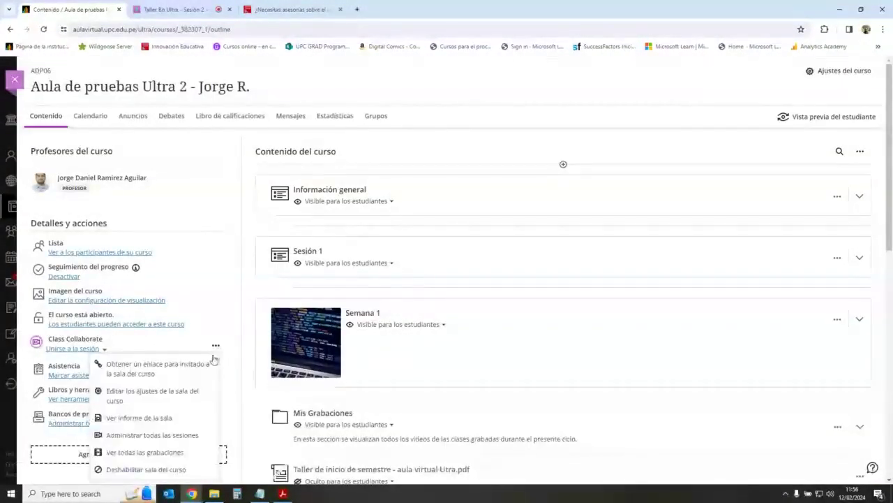
{"action": "left_click", "coordinate": [189, 397]}
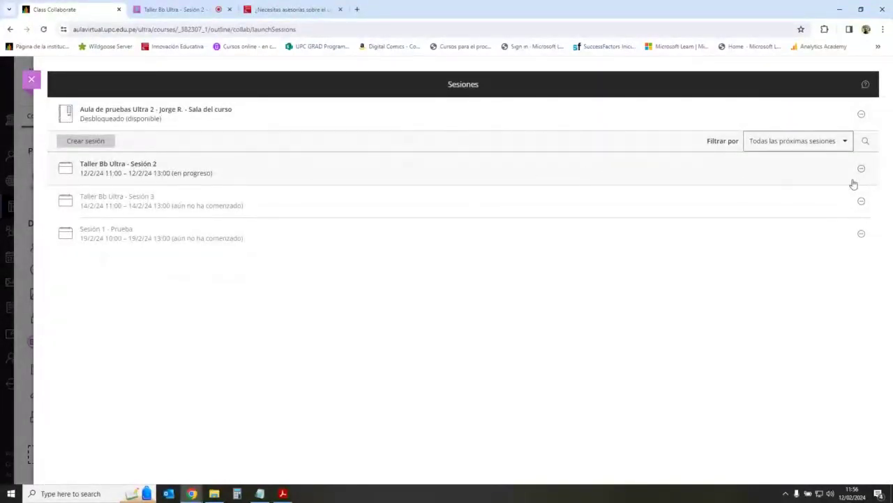
{"action": "left_click", "coordinate": [861, 168]}
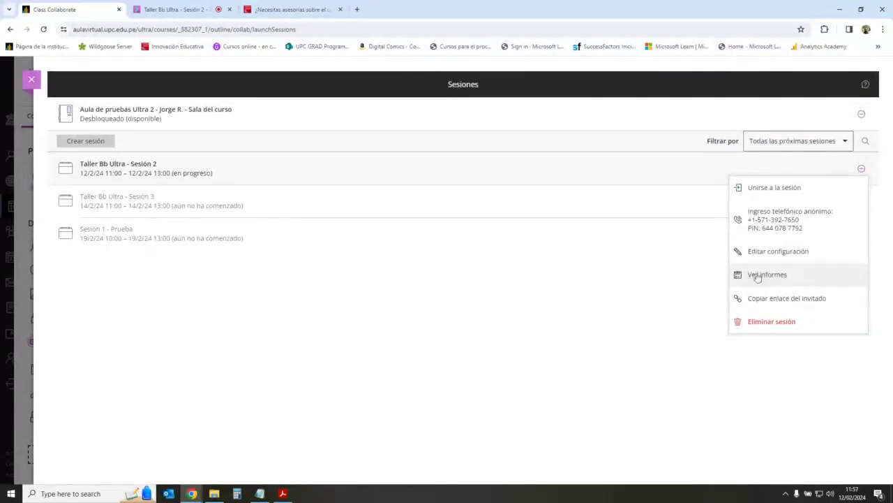
{"action": "left_click", "coordinate": [32, 80]}
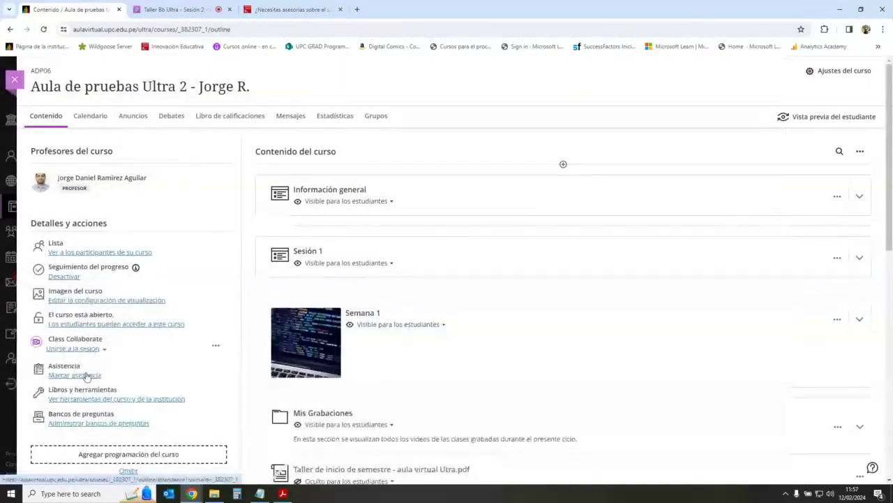
{"action": "left_click", "coordinate": [87, 376]}
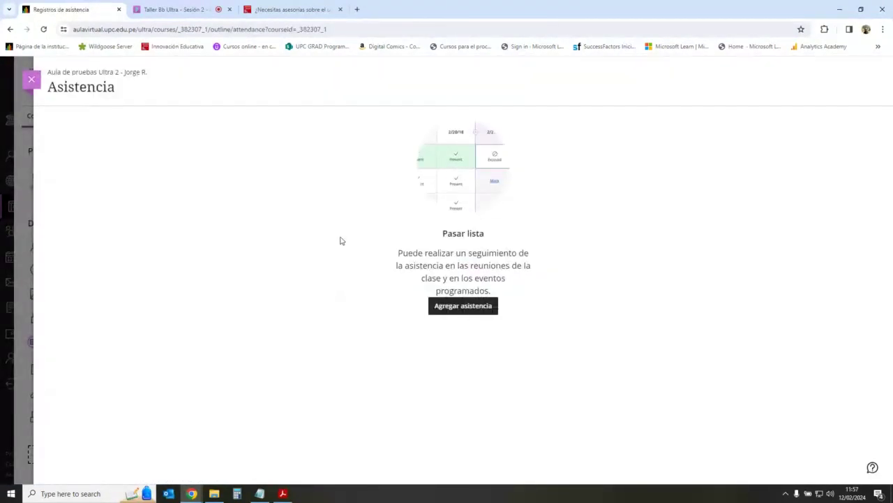
{"action": "left_click", "coordinate": [32, 88]}
{"action": "left_click", "coordinate": [186, 7]}
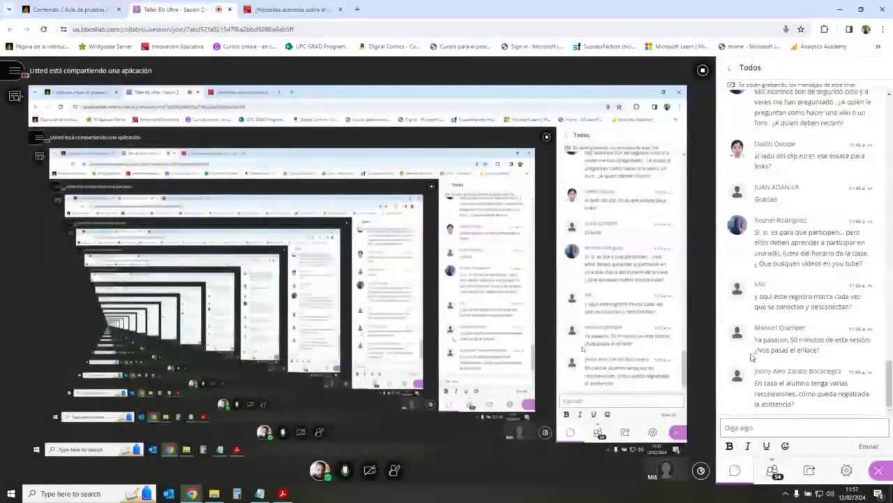
{"action": "left_click", "coordinate": [810, 426]}
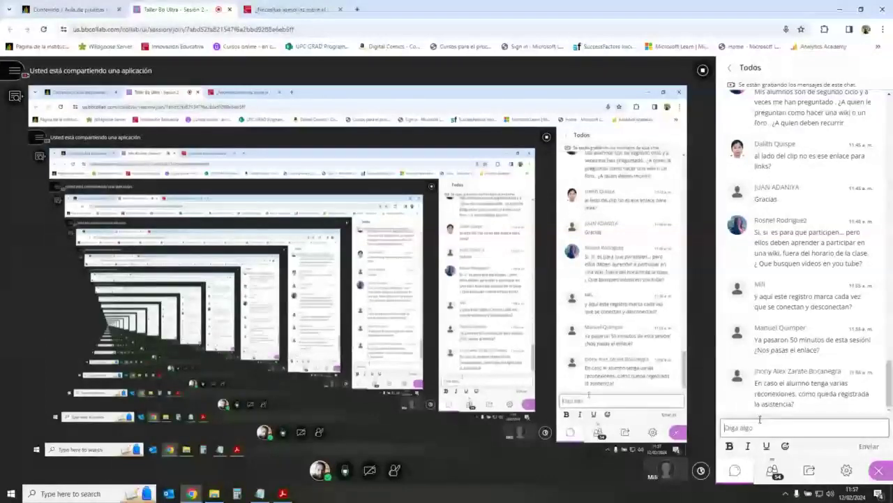
{"action": "left_click", "coordinate": [259, 493]}
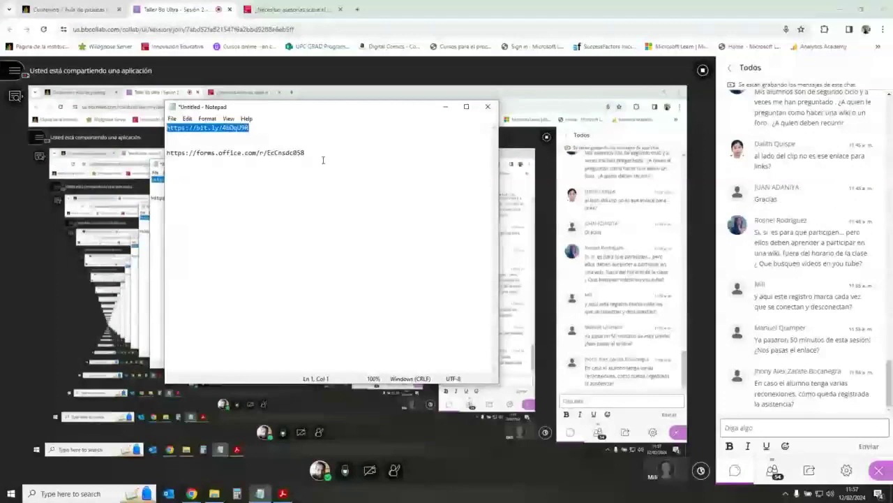
{"action": "left_click_drag", "start_coordinate": [318, 153], "coordinate": [171, 152]}
{"action": "key", "text": "ctrl+c"}
{"action": "left_click", "coordinate": [752, 426]}
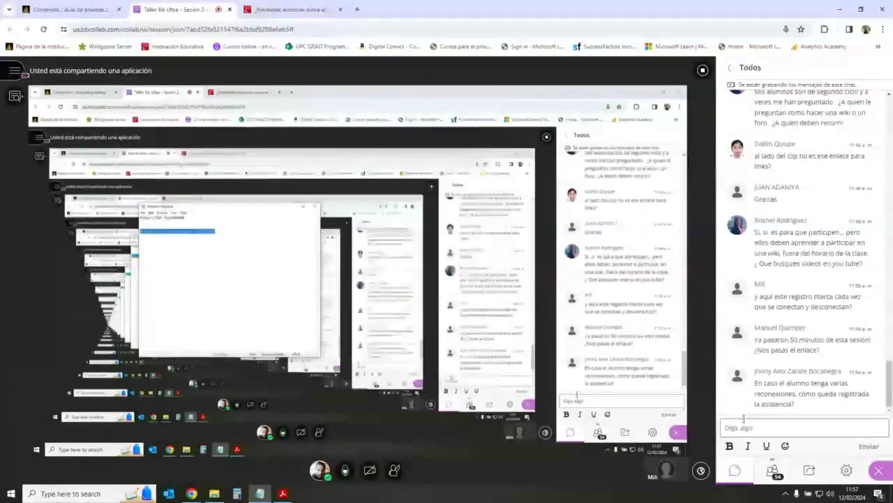
{"action": "key", "text": "ctrl+v"}
{"action": "key", "text": "Return"}
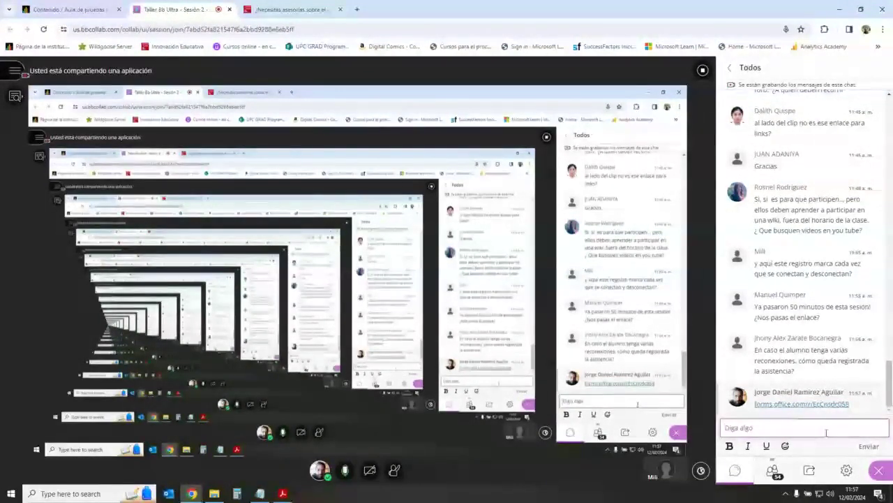
{"action": "left_click", "coordinate": [877, 407]}
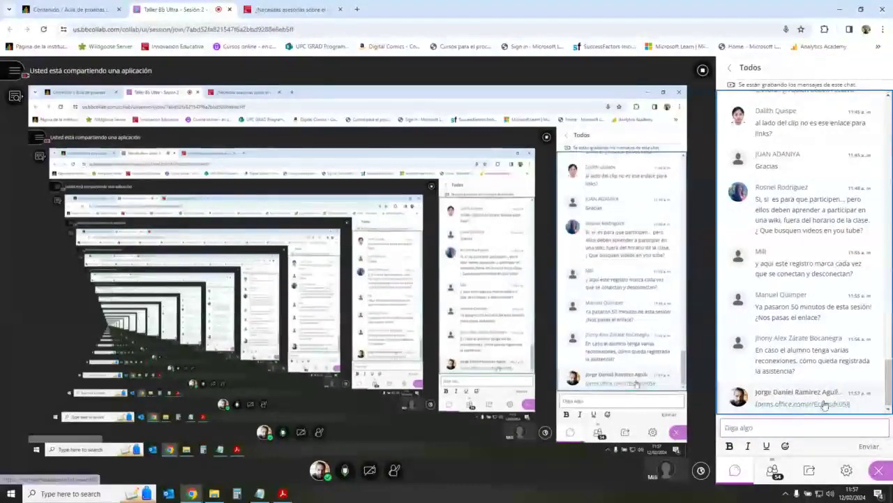
{"action": "left_click", "coordinate": [819, 429]}
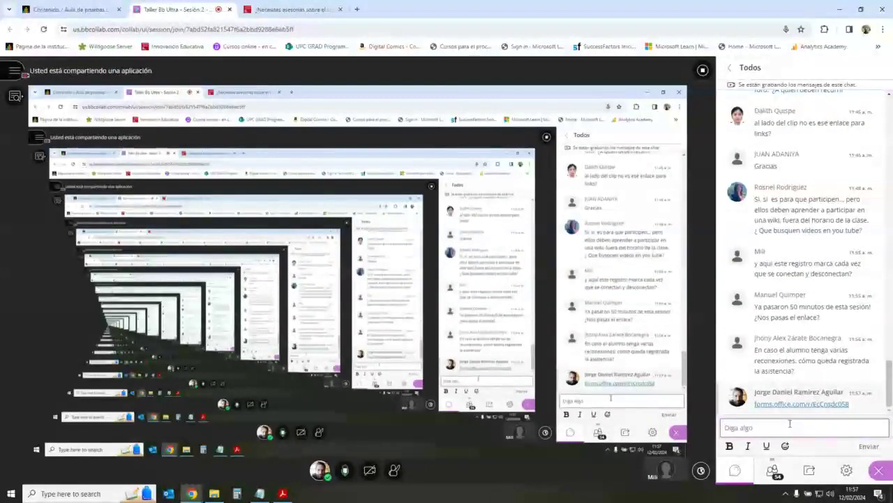
Step: Return to the course and open the list for managing all its Class Collaborate sessions
{"action": "left_click", "coordinate": [78, 6]}
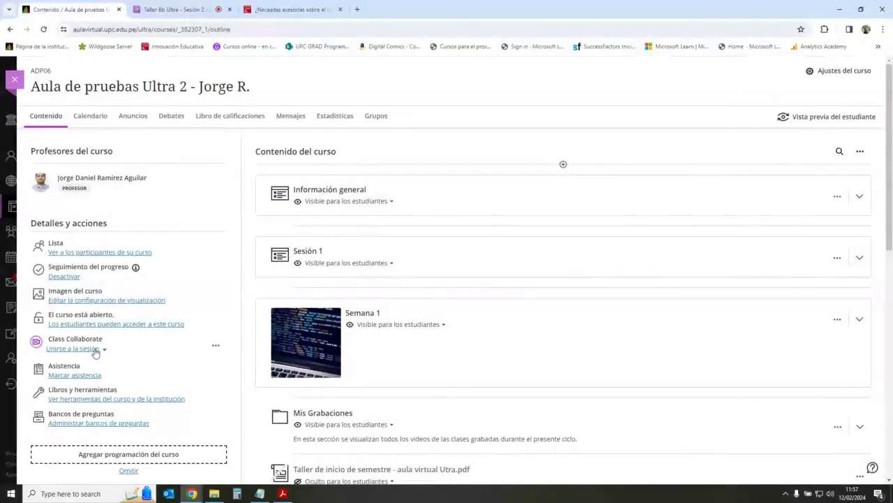
{"action": "left_click", "coordinate": [216, 345]}
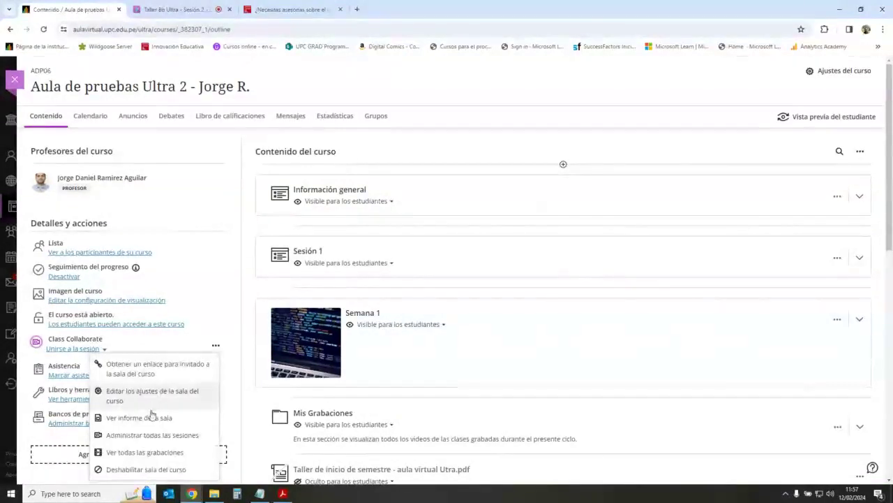
{"action": "left_click", "coordinate": [153, 435]}
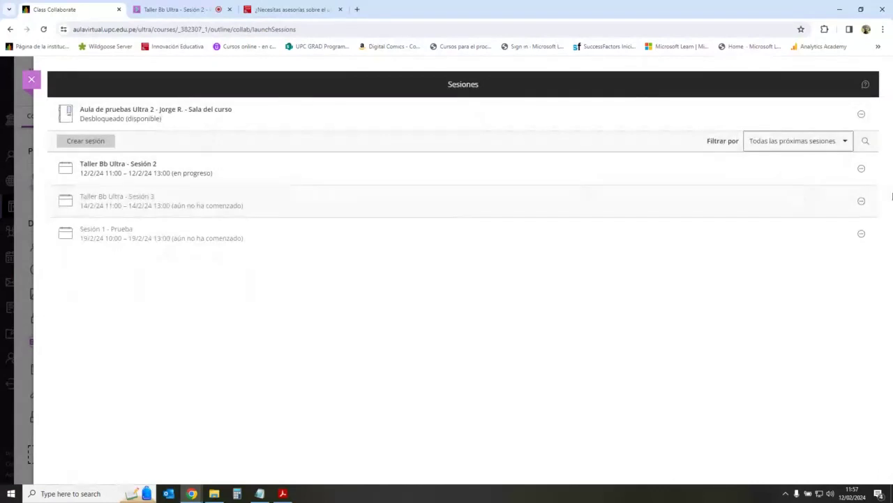
Step: Point out the reports option of "Taller Bb Ultra - Sesión 2" in the Class Collaborate list, and close the list
{"action": "left_click", "coordinate": [862, 170]}
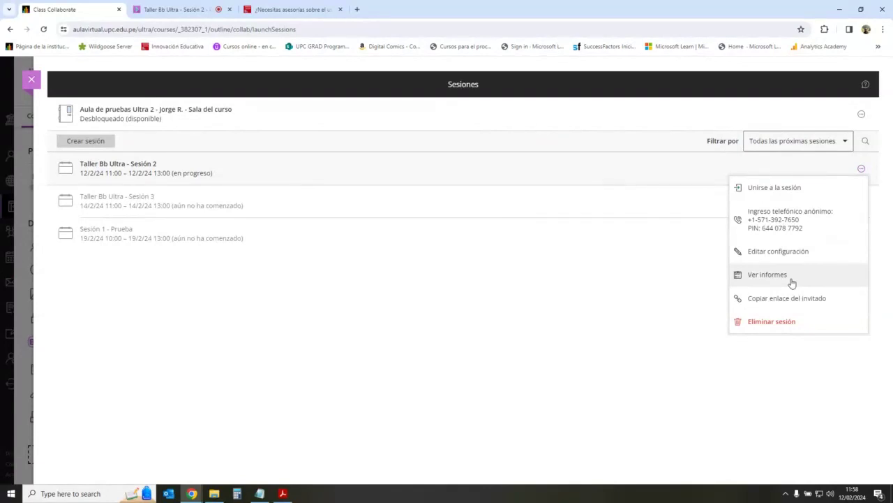
{"action": "left_click", "coordinate": [687, 287]}
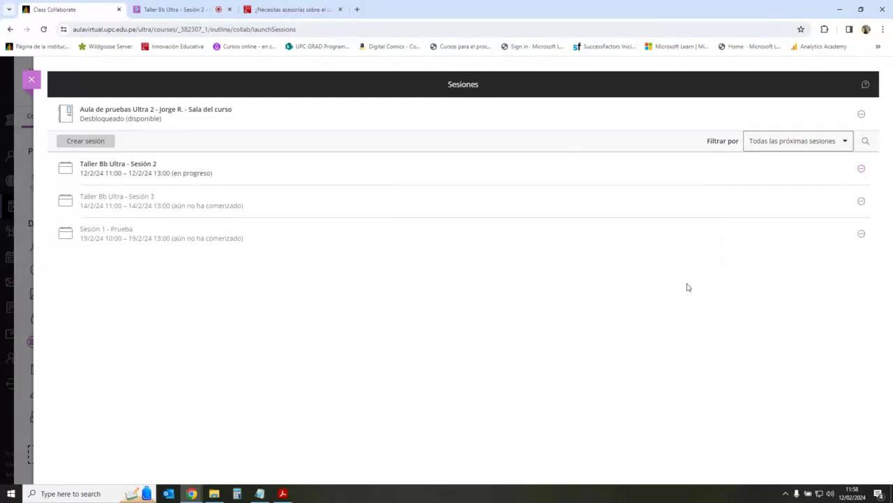
{"action": "left_click", "coordinate": [861, 168]}
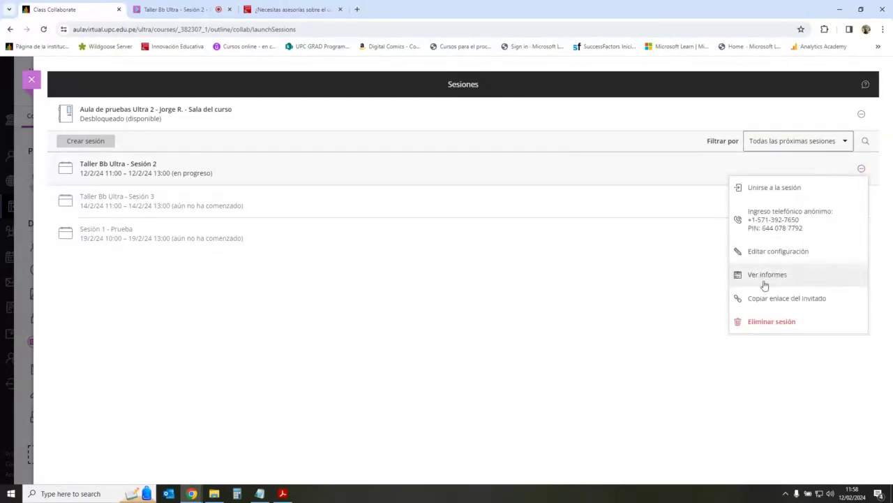
{"action": "left_click", "coordinate": [672, 296]}
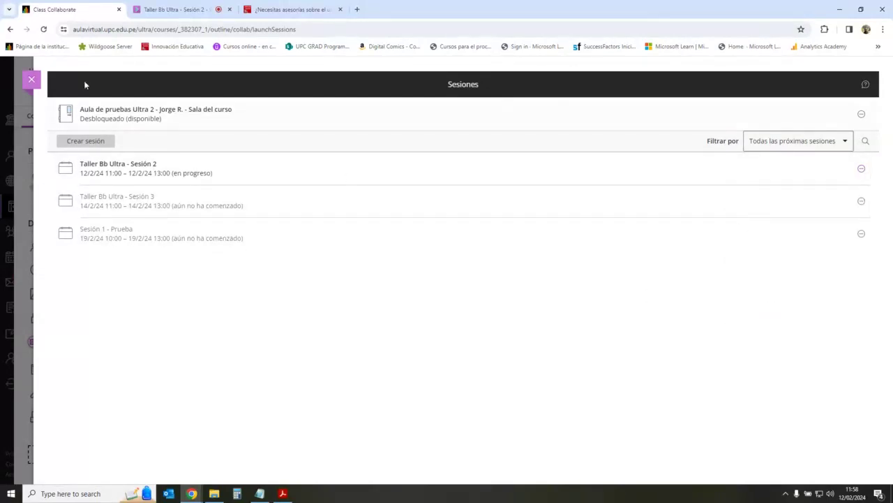
{"action": "left_click", "coordinate": [31, 78]}
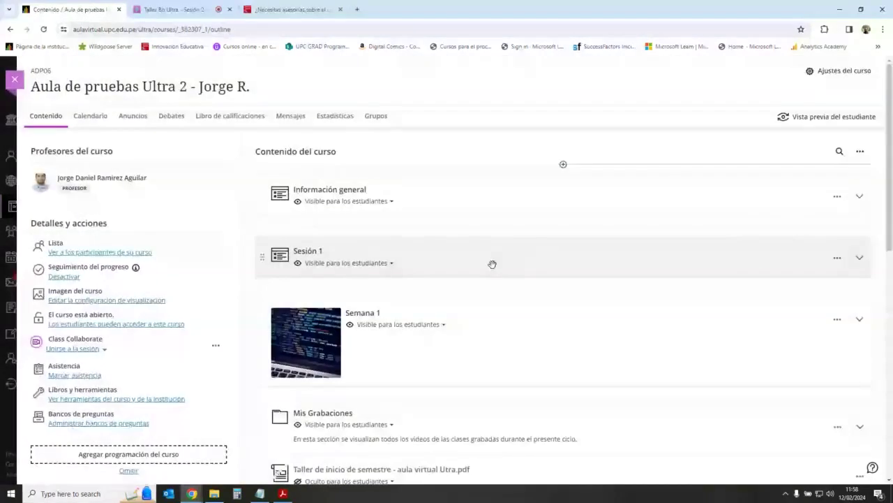
Step: Check the live session's chat, and point out the Collaborate sessions and recordings item on the PDF's "Sesión 2" agenda in Acrobat
{"action": "left_click", "coordinate": [174, 9]}
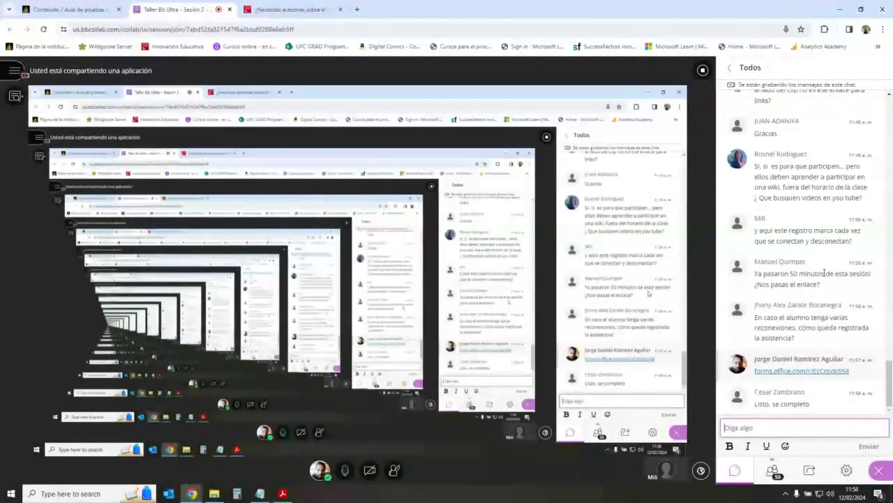
{"action": "left_click", "coordinate": [73, 9]}
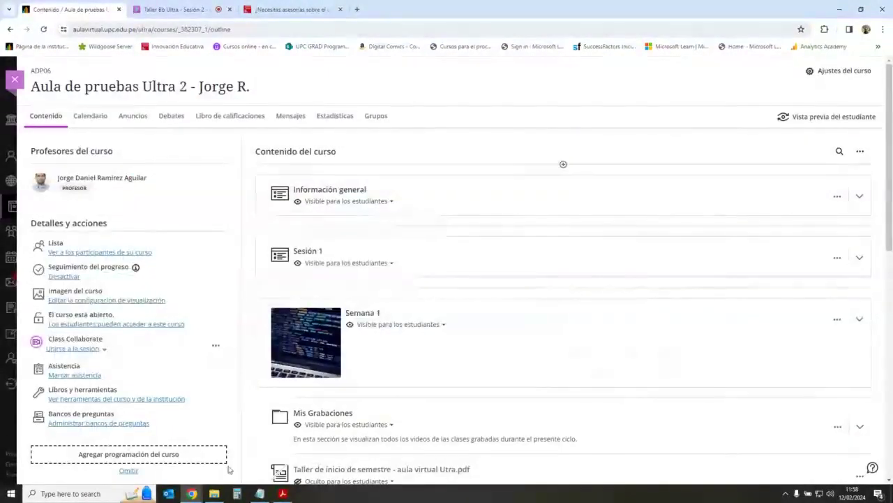
{"action": "left_click", "coordinate": [282, 494]}
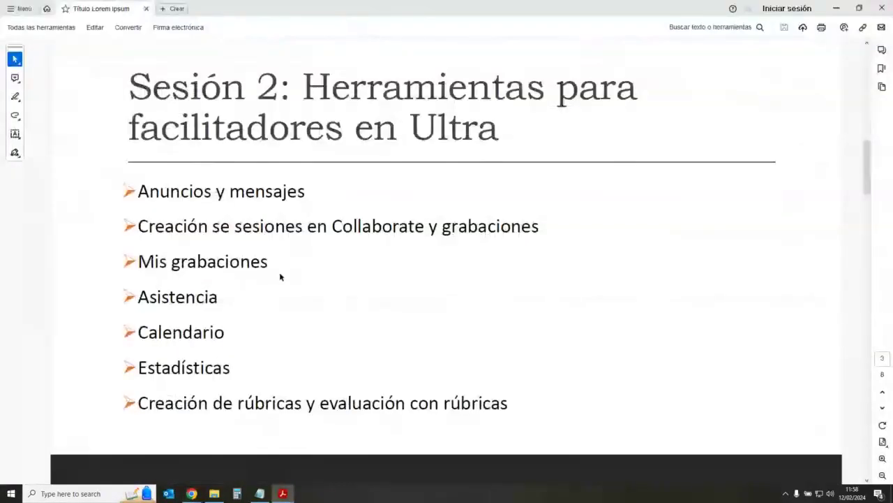
{"action": "left_click_drag", "start_coordinate": [234, 227], "coordinate": [482, 235]}
{"action": "left_click", "coordinate": [453, 259]}
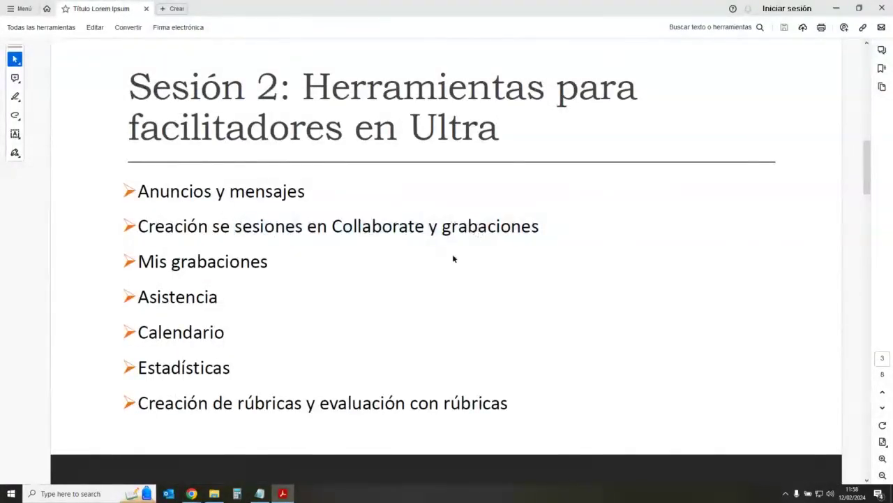
{"action": "left_click", "coordinate": [836, 9]}
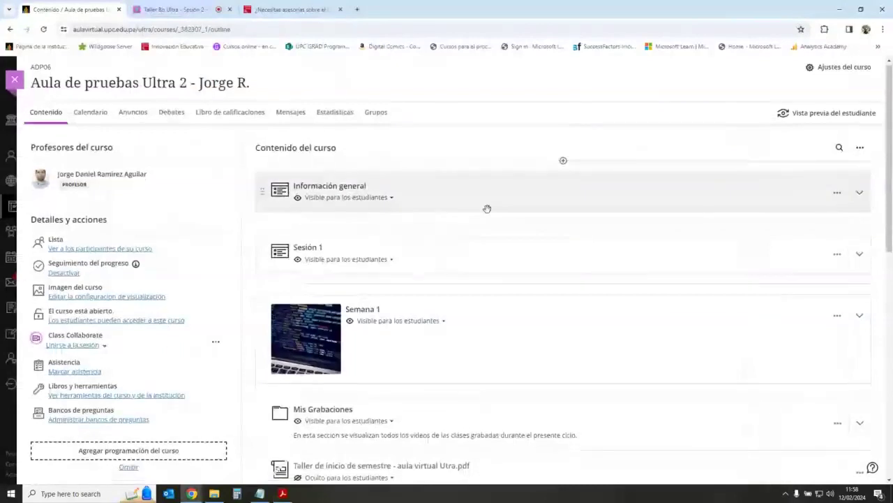
Step: Expand the "Mis Grabaciones" folder in the course content and show the options and link of the "Taller Bb Ultra - Sesión 1" recording
{"action": "scroll", "coordinate": [497, 241], "scroll_direction": "up", "scroll_amount": 2}
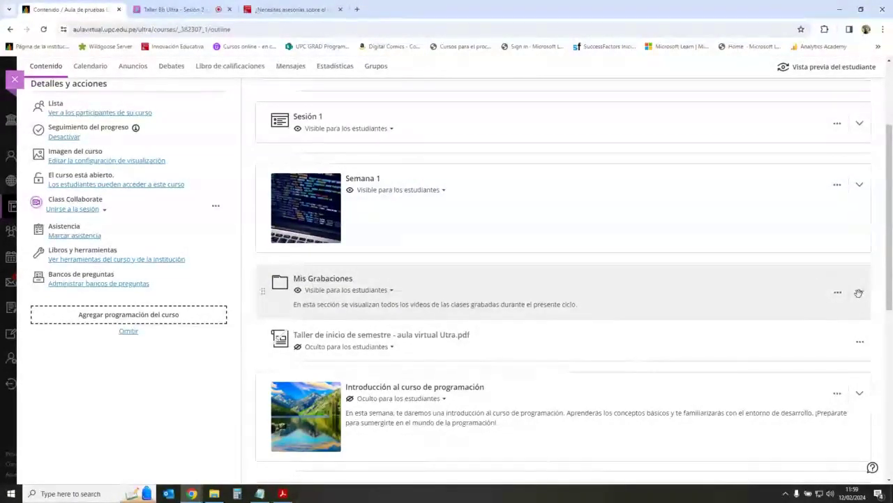
{"action": "left_click", "coordinate": [644, 265]}
{"action": "scroll", "coordinate": [628, 274], "scroll_direction": "down", "scroll_amount": 2}
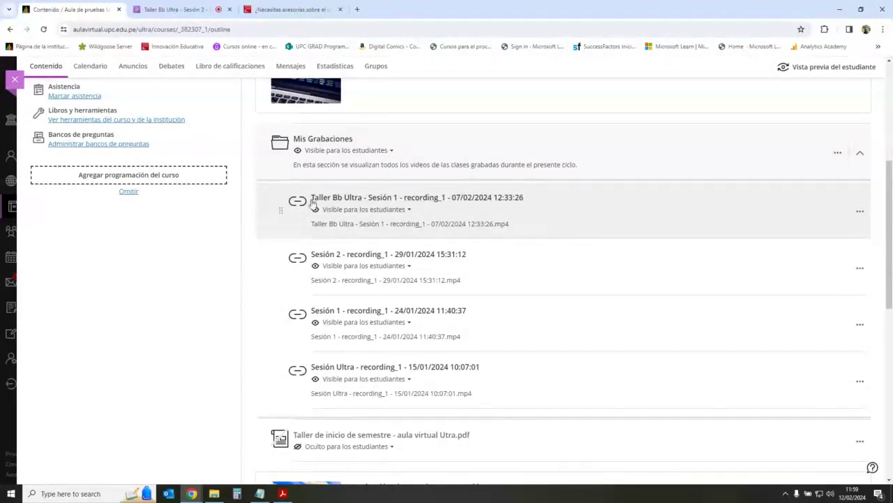
{"action": "left_click", "coordinate": [860, 211]}
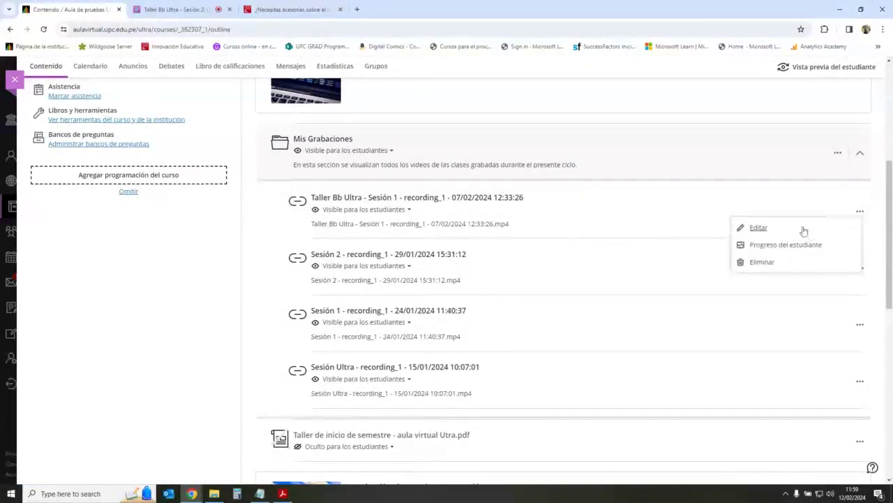
{"action": "left_click", "coordinate": [173, 249]}
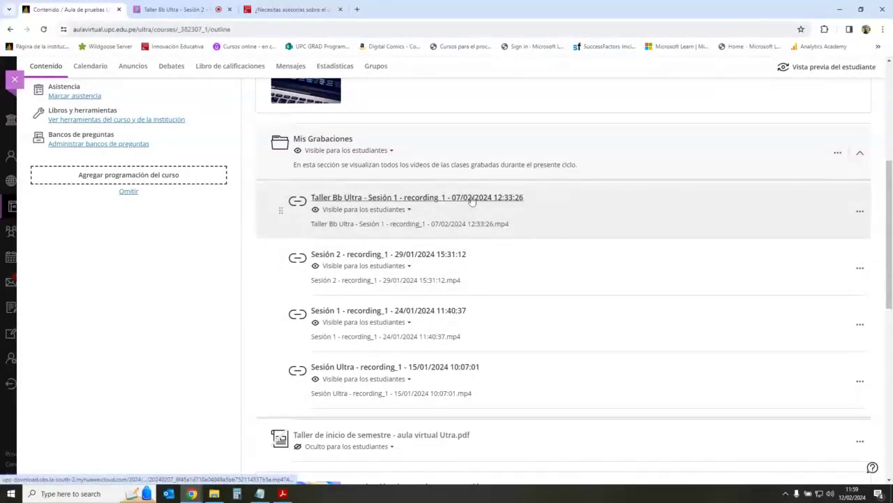
{"action": "left_click", "coordinate": [472, 200]}
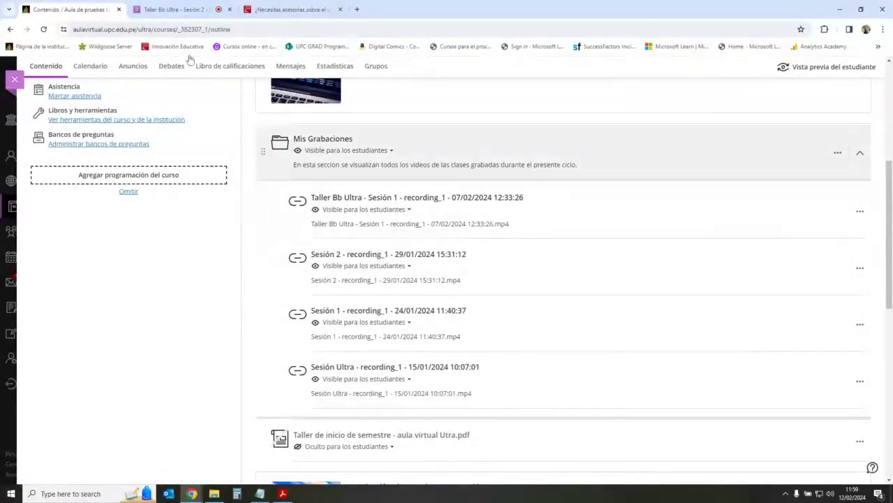
Step: Check the live session's chat again, and collapse the "Mis Grabaciones" folder in the course content
{"action": "left_click", "coordinate": [197, 10]}
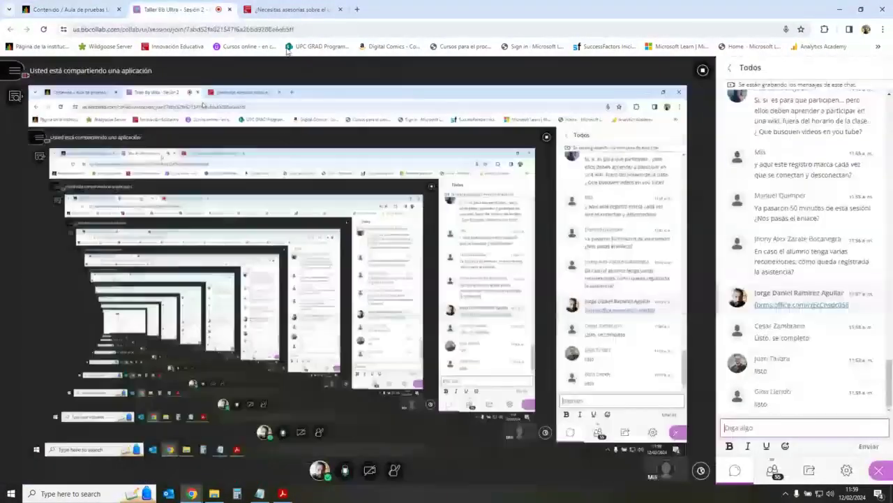
{"action": "left_click", "coordinate": [91, 11]}
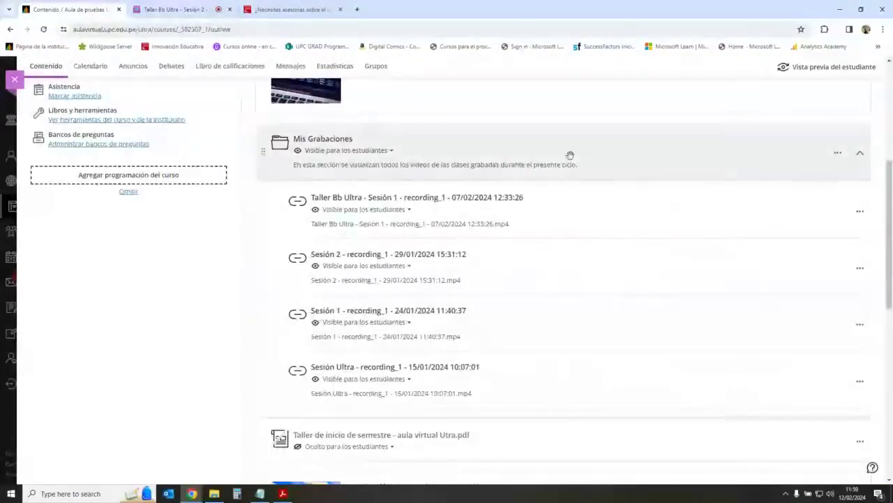
{"action": "left_click", "coordinate": [860, 153]}
{"action": "scroll", "coordinate": [534, 194], "scroll_direction": "up", "scroll_amount": 1}
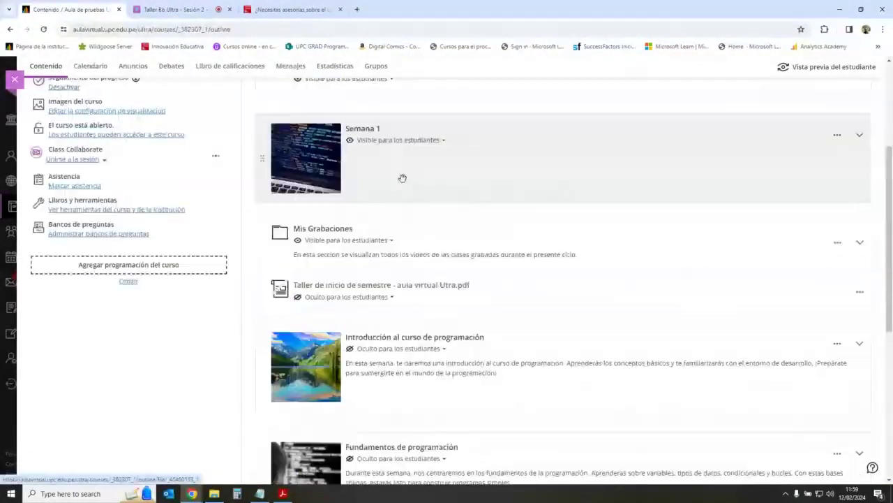
Step: Review the agenda topics "Estadísticas" and "Creación de rúbricas y evaluación con rúbricas" in the Acrobat PDF, and go back to the course
{"action": "key", "text": "alt+Tab"}
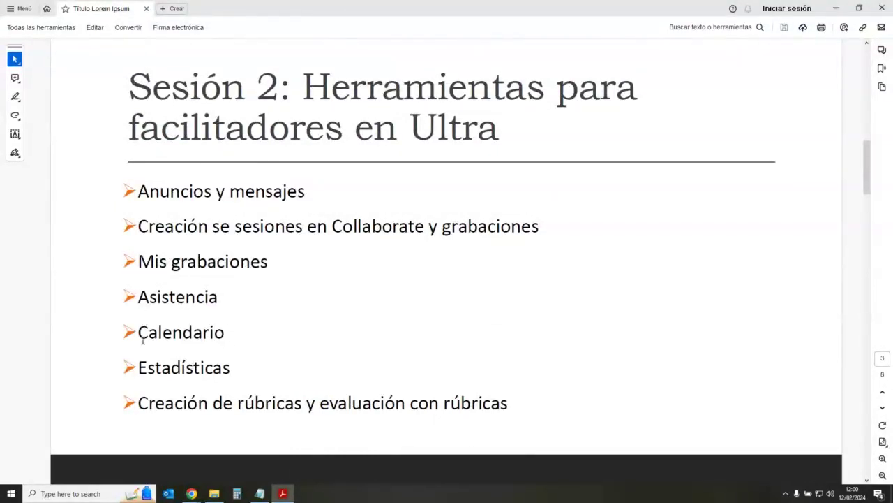
{"action": "left_click_drag", "start_coordinate": [140, 367], "coordinate": [130, 398]}
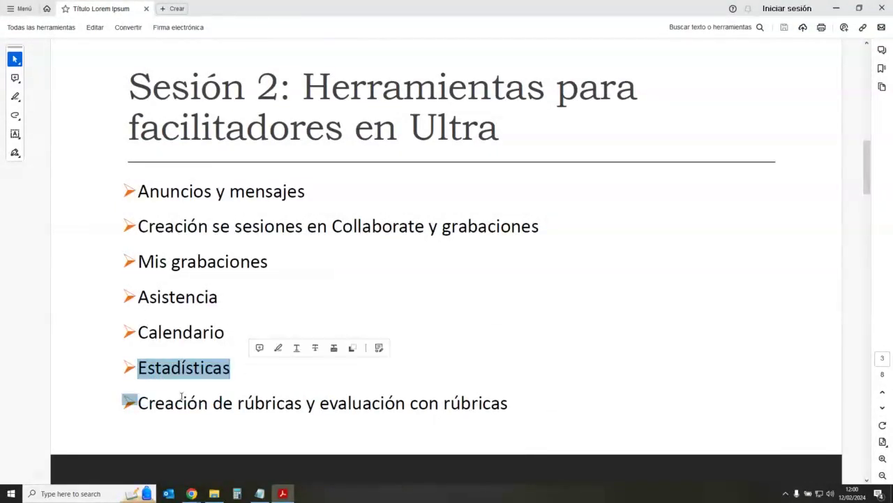
{"action": "left_click", "coordinate": [151, 404]}
{"action": "left_click_drag", "start_coordinate": [299, 403], "coordinate": [267, 403]}
{"action": "left_click", "coordinate": [325, 347]}
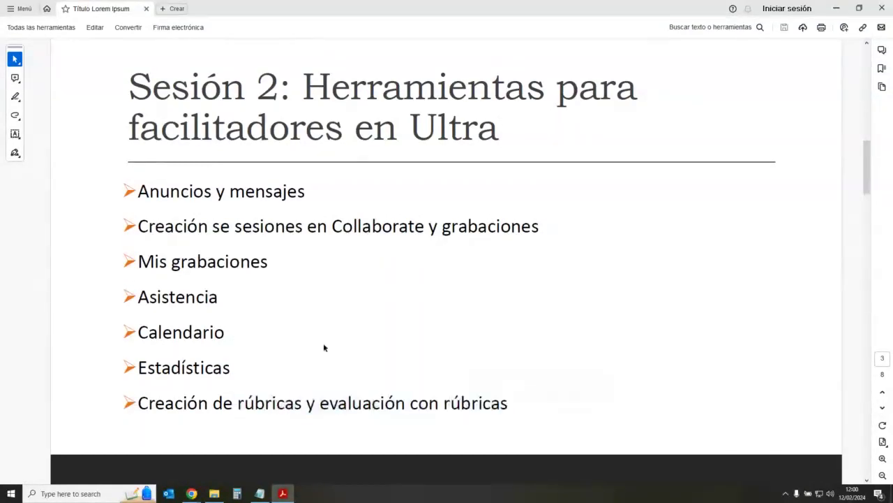
{"action": "left_click", "coordinate": [844, 8]}
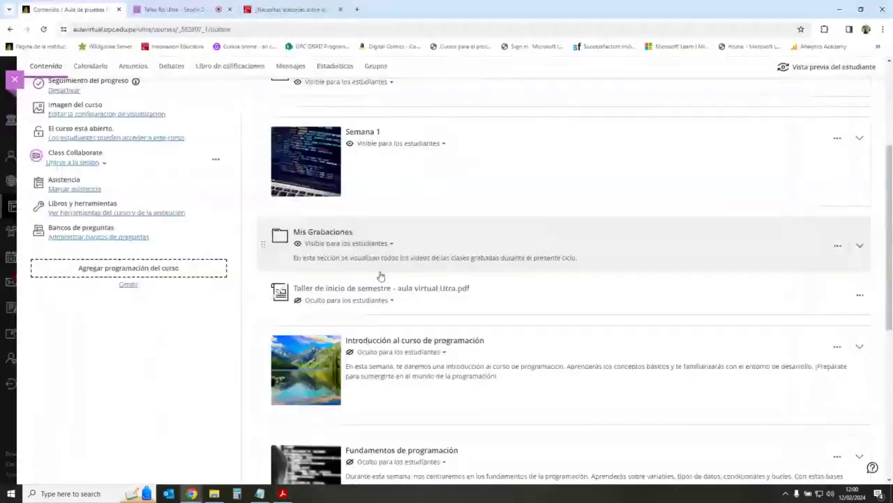
Step: Read the participants' new questions in the live session's chat, and return to the course content page
{"action": "left_click", "coordinate": [201, 5]}
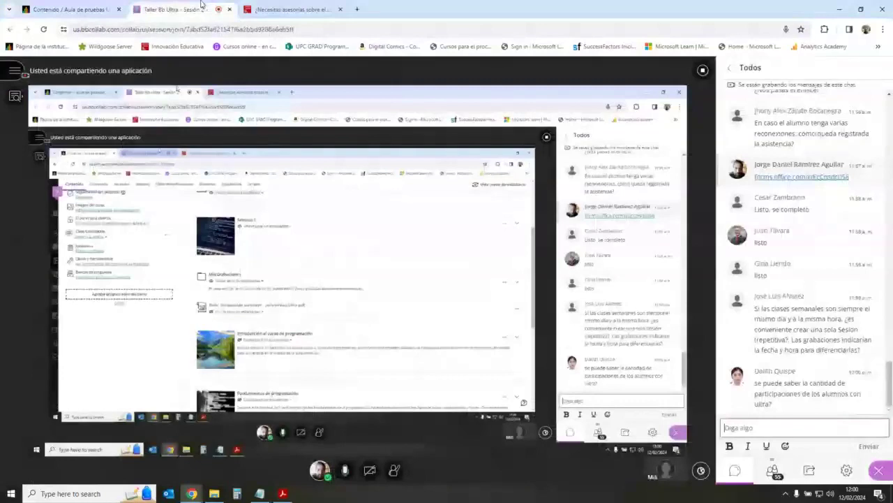
{"action": "key", "text": "ctrl+shift+Tab"}
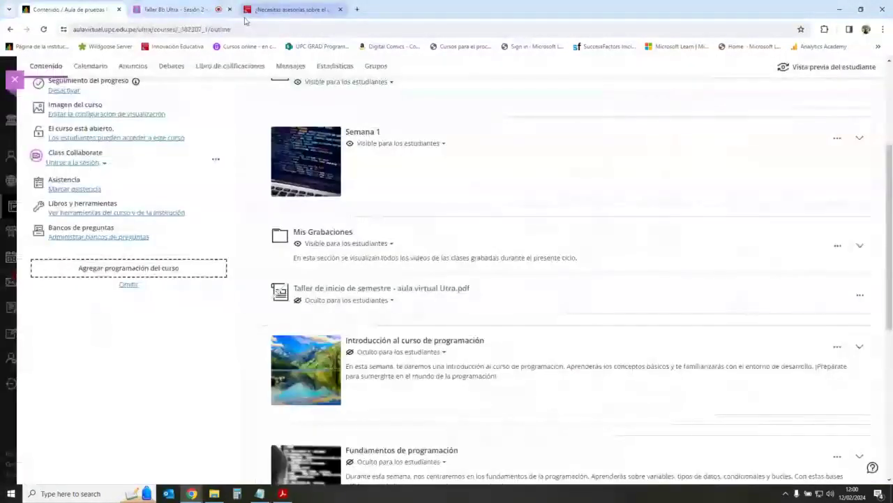
{"action": "scroll", "coordinate": [509, 275], "scroll_direction": "up", "scroll_amount": 3}
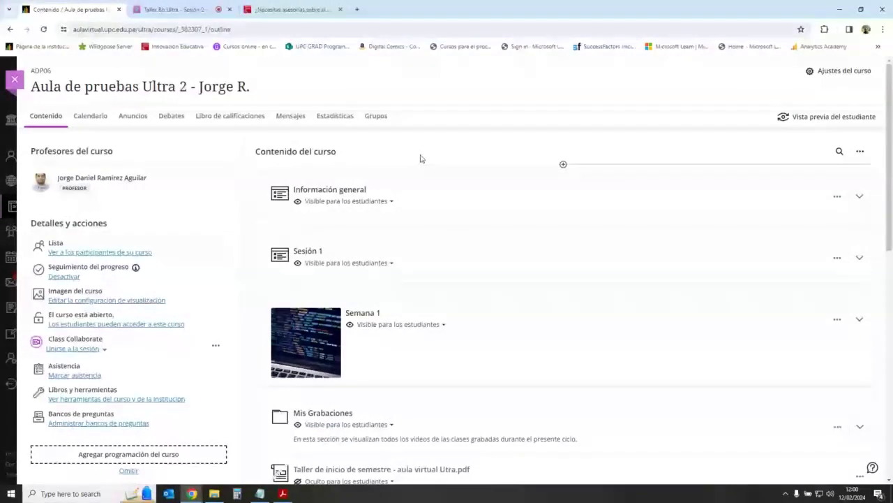
Step: Copy the address of the "¿Necesitas asesorías sobre el uso del Aula Virtual?" page and send it to everyone in the live session's chat
{"action": "left_click", "coordinate": [295, 9]}
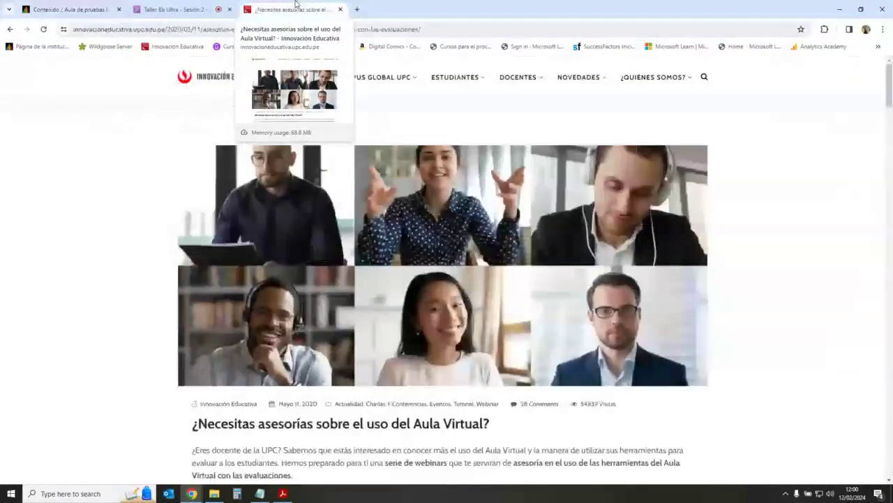
{"action": "left_click", "coordinate": [293, 29]}
{"action": "key", "text": "ctrl+c"}
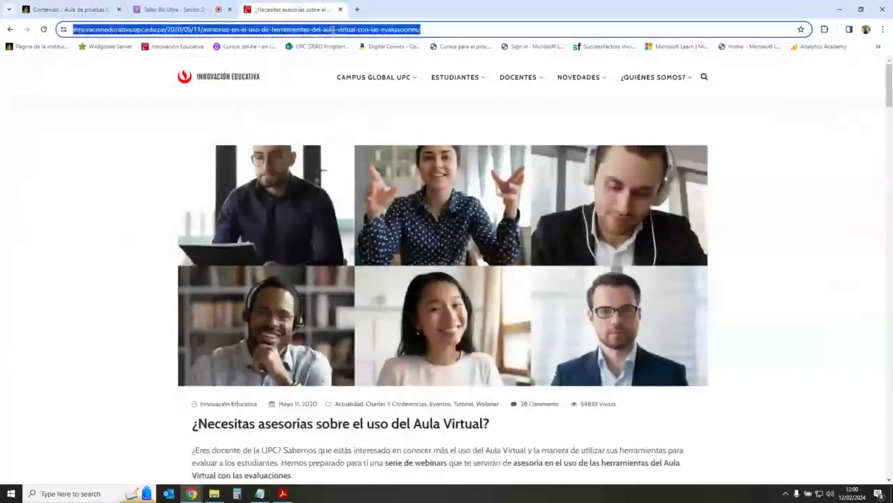
{"action": "left_click", "coordinate": [76, 9]}
{"action": "left_click", "coordinate": [175, 9]}
{"action": "left_click", "coordinate": [769, 416]}
{"action": "key", "text": "ctrl+v"}
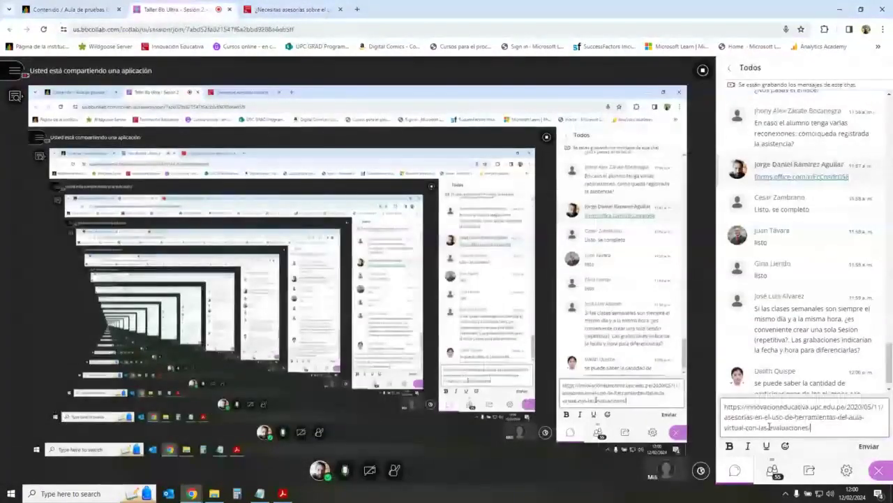
{"action": "key", "text": "Return"}
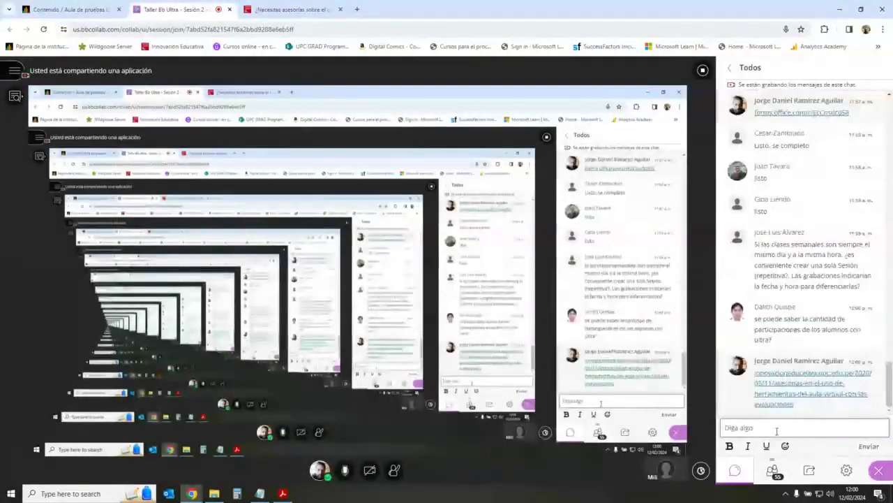
{"action": "left_click", "coordinate": [305, 10]}
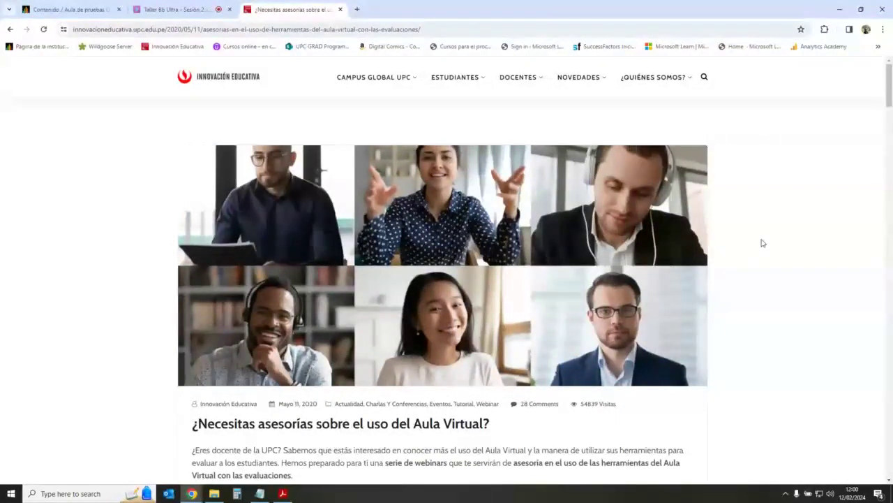
{"action": "scroll", "coordinate": [768, 241], "scroll_direction": "down", "scroll_amount": 2}
{"action": "scroll", "coordinate": [768, 240], "scroll_direction": "down", "scroll_amount": 5}
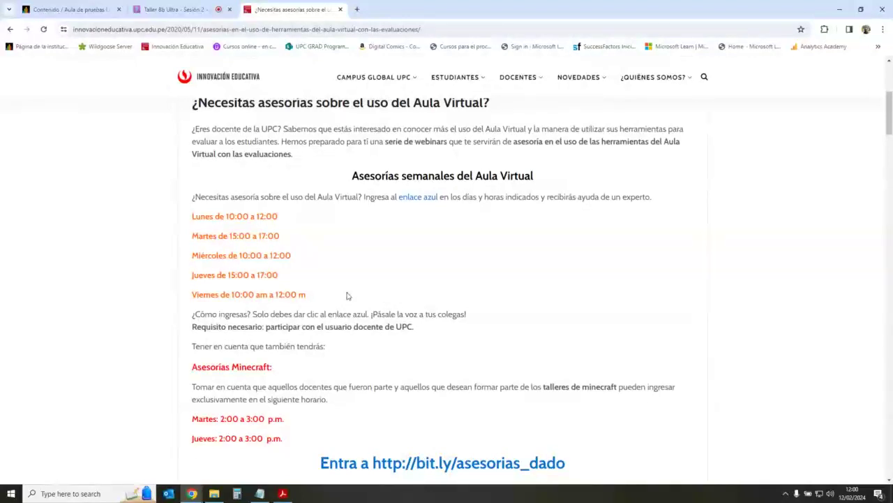
{"action": "scroll", "coordinate": [347, 296], "scroll_direction": "down", "scroll_amount": 3}
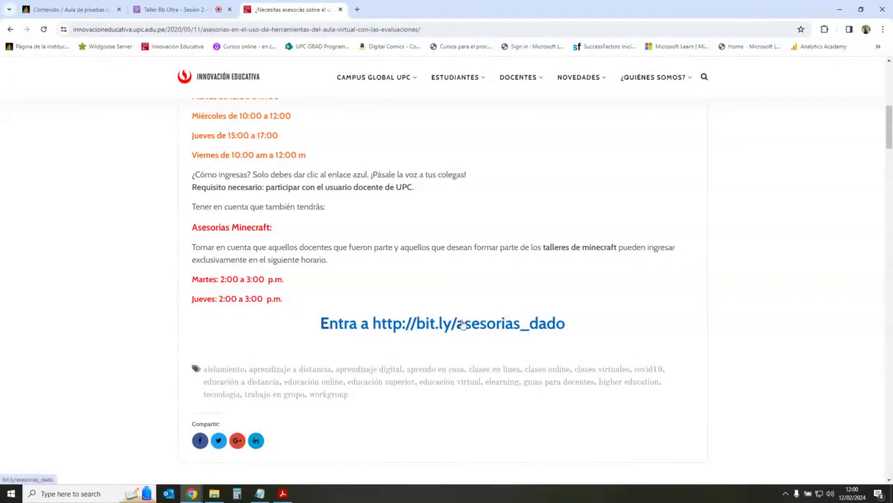
{"action": "scroll", "coordinate": [535, 377], "scroll_direction": "up", "scroll_amount": 1}
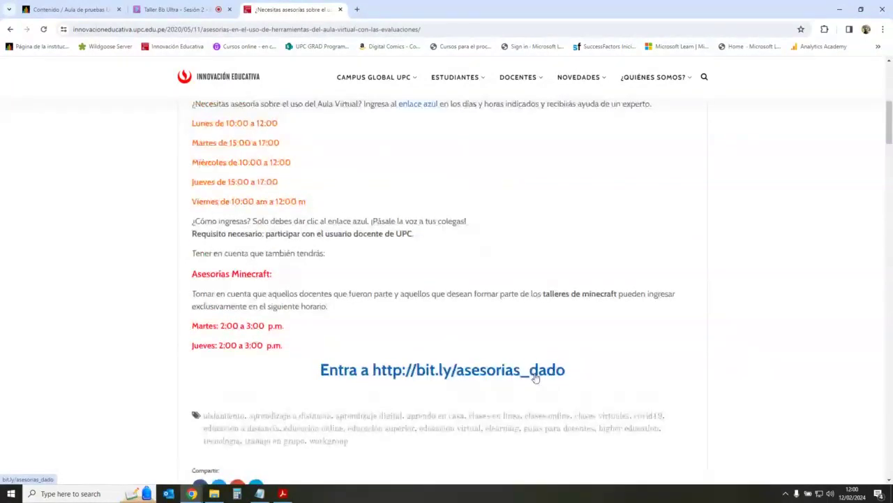
{"action": "scroll", "coordinate": [535, 377], "scroll_direction": "up", "scroll_amount": 1}
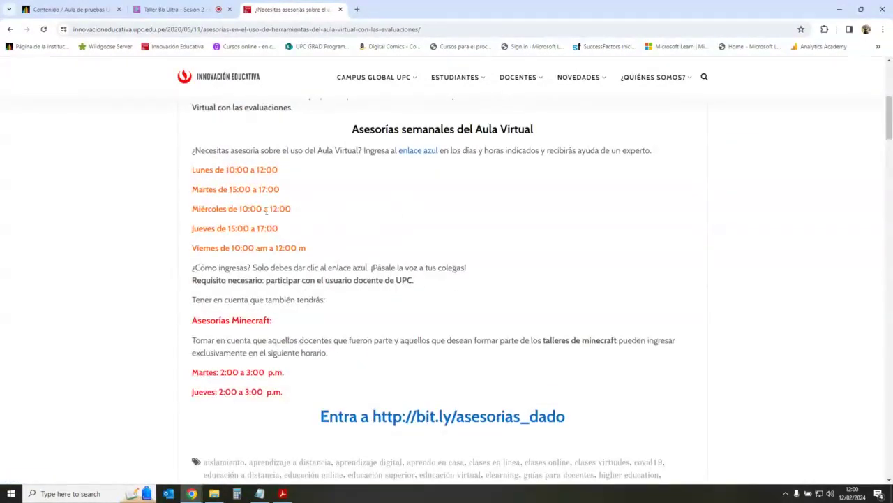
{"action": "left_click_drag", "start_coordinate": [193, 170], "coordinate": [314, 253]}
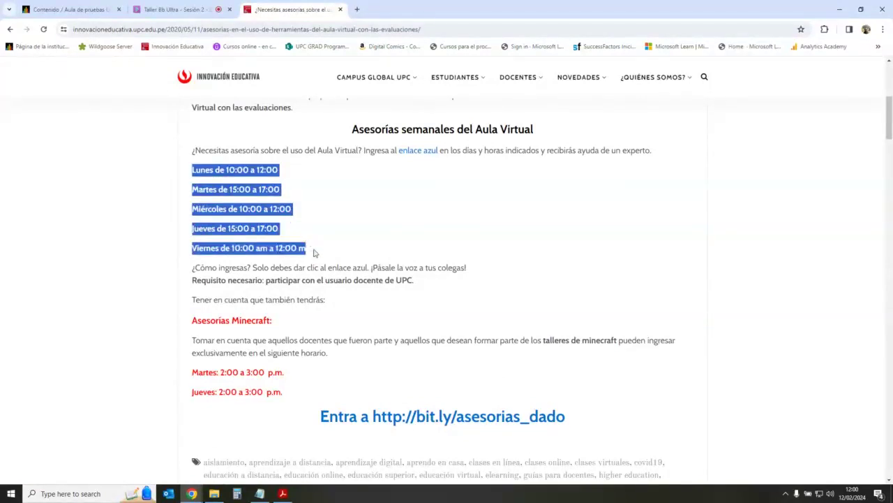
Step: Return to the course, point out the agenda topic "Estadísticas" in the Acrobat PDF, and go back to the course
{"action": "left_click", "coordinate": [315, 252]}
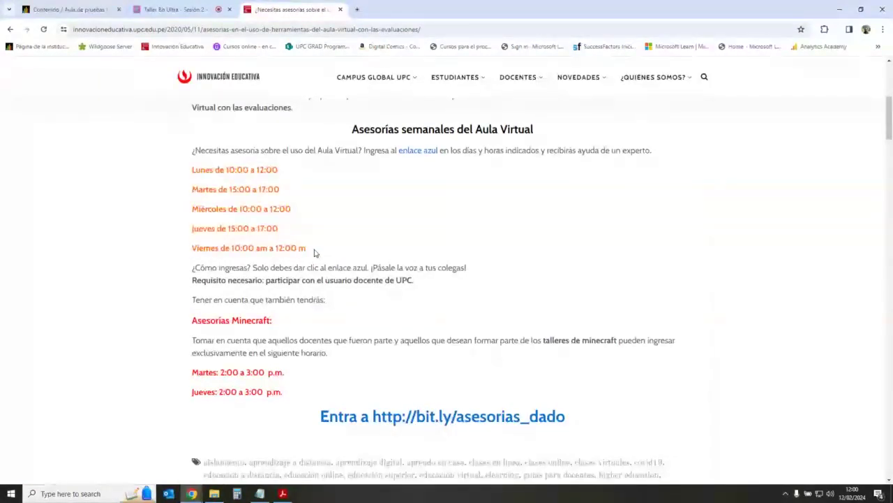
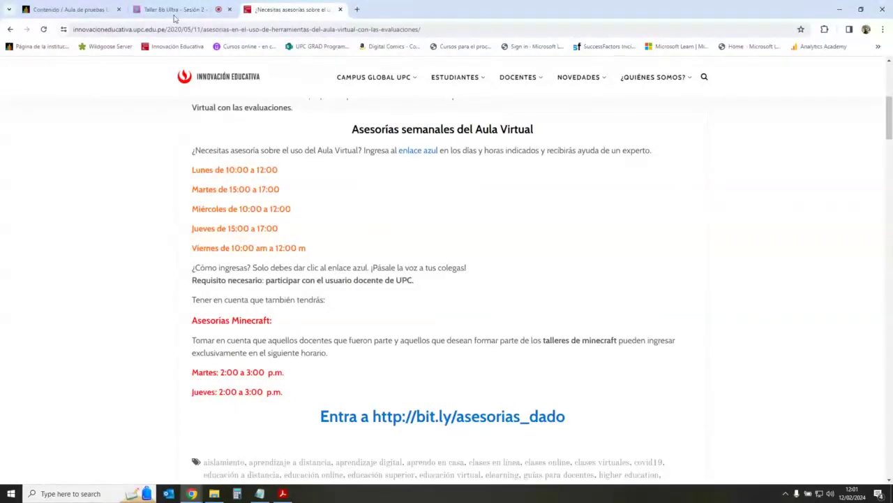
{"action": "left_click", "coordinate": [70, 9]}
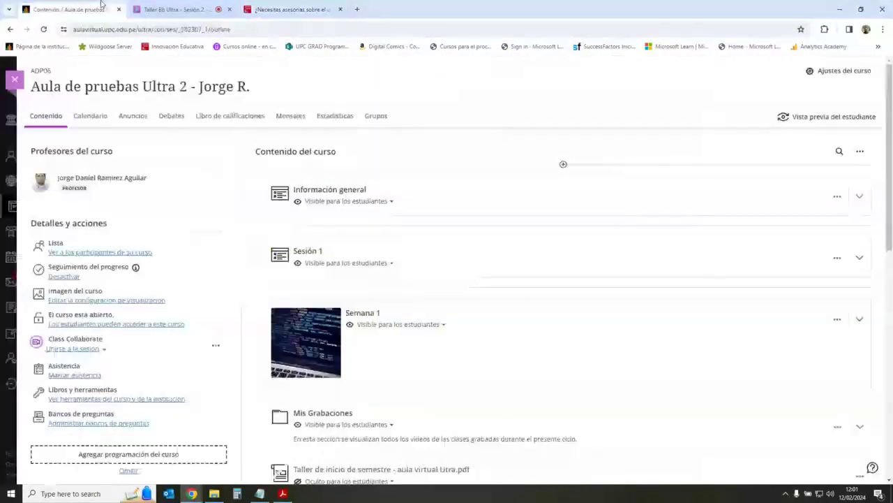
{"action": "left_click", "coordinate": [283, 492]}
{"action": "double_click", "coordinate": [230, 368]}
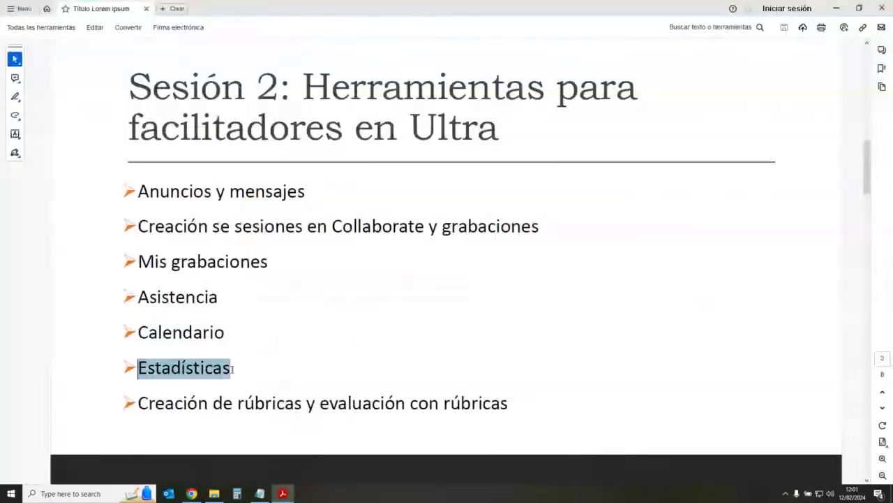
{"action": "left_click", "coordinate": [232, 369]}
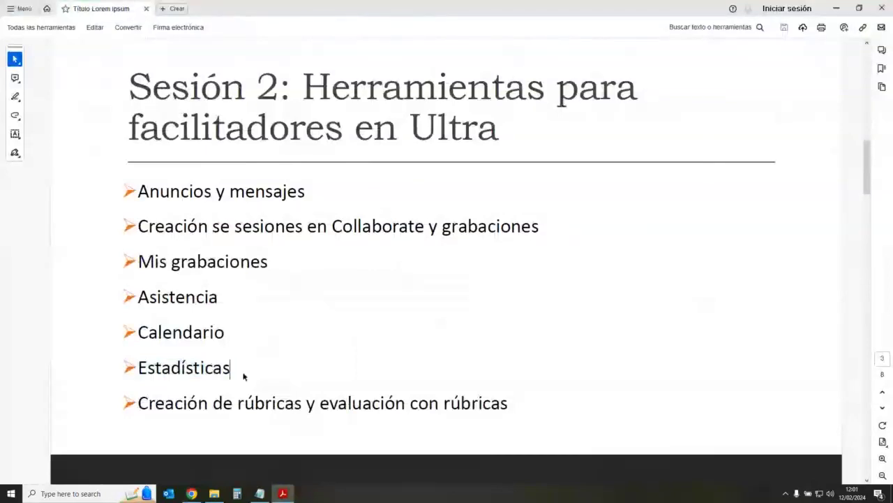
{"action": "left_click", "coordinate": [836, 8]}
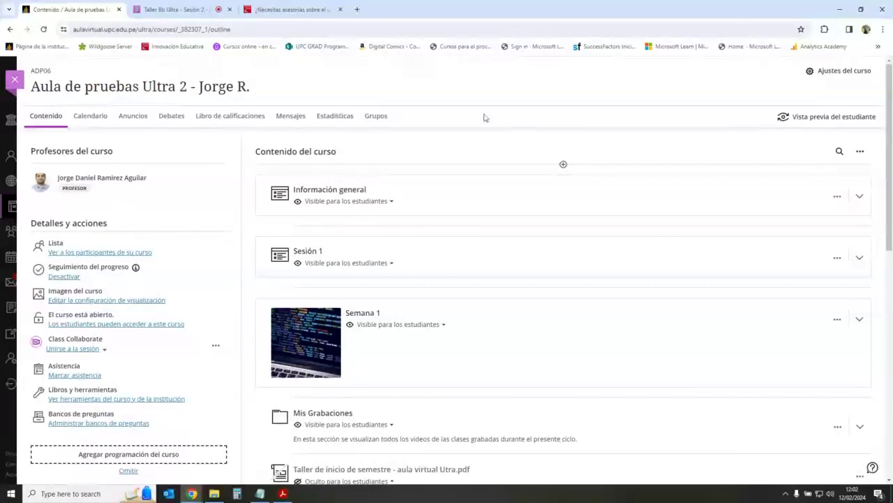
Step: View the course activity statistics, and show the gradebook as a list to highlight its "Configure la calificación general" section
{"action": "left_click", "coordinate": [335, 120]}
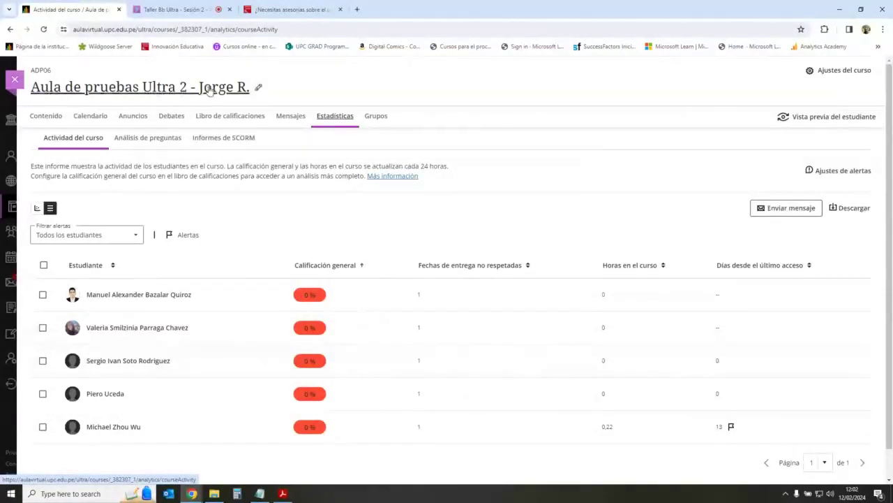
{"action": "left_click", "coordinate": [230, 116]}
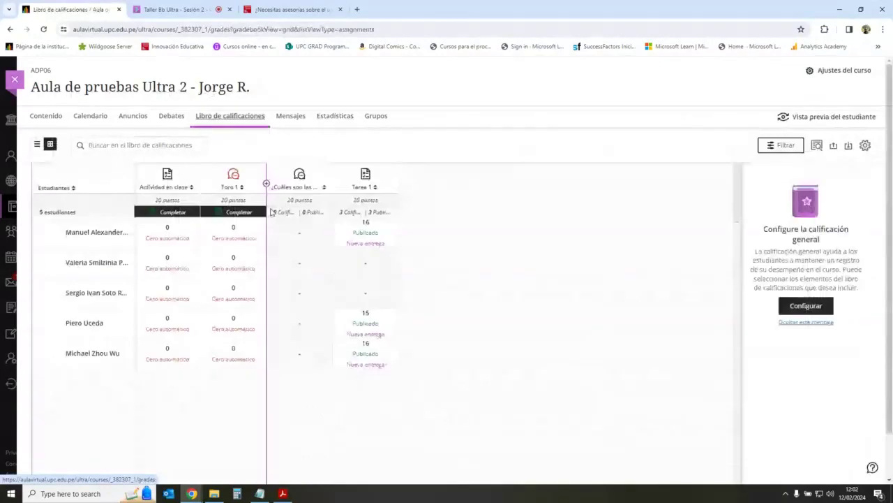
{"action": "left_click", "coordinate": [38, 145]}
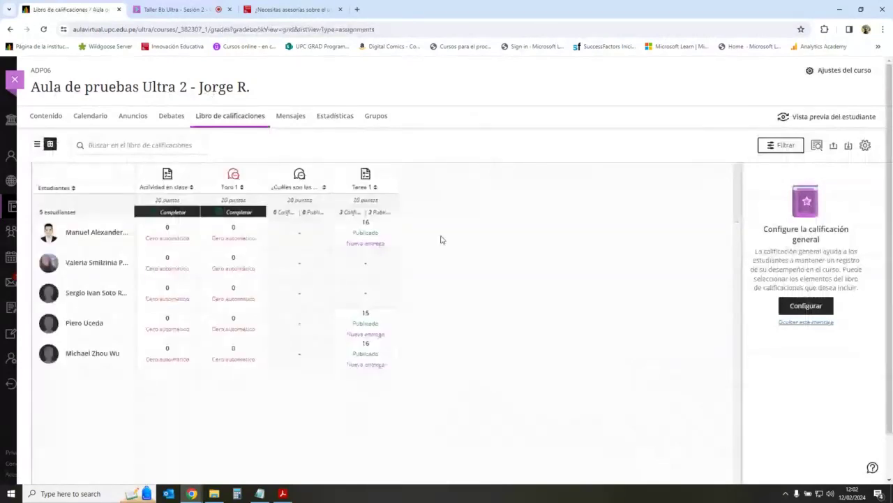
{"action": "left_click", "coordinate": [37, 145]}
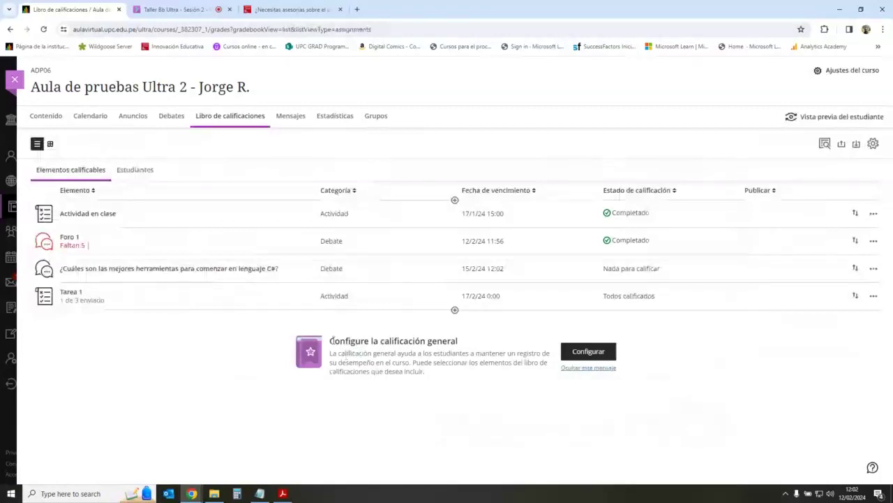
{"action": "left_click_drag", "start_coordinate": [331, 340], "coordinate": [464, 347]}
{"action": "left_click", "coordinate": [478, 381]}
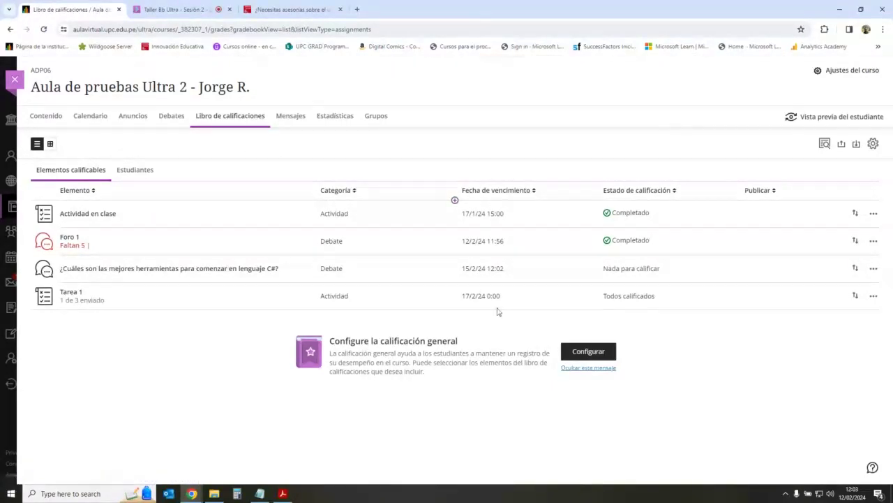
Step: Start configuring the overall grade with the Puntos calculation format and look over its list of grading categories
{"action": "left_click", "coordinate": [598, 352]}
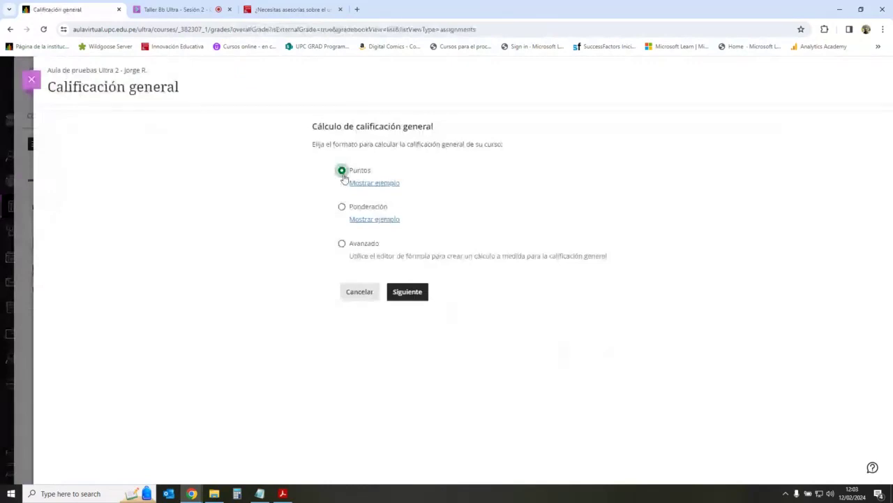
{"action": "left_click", "coordinate": [342, 171]}
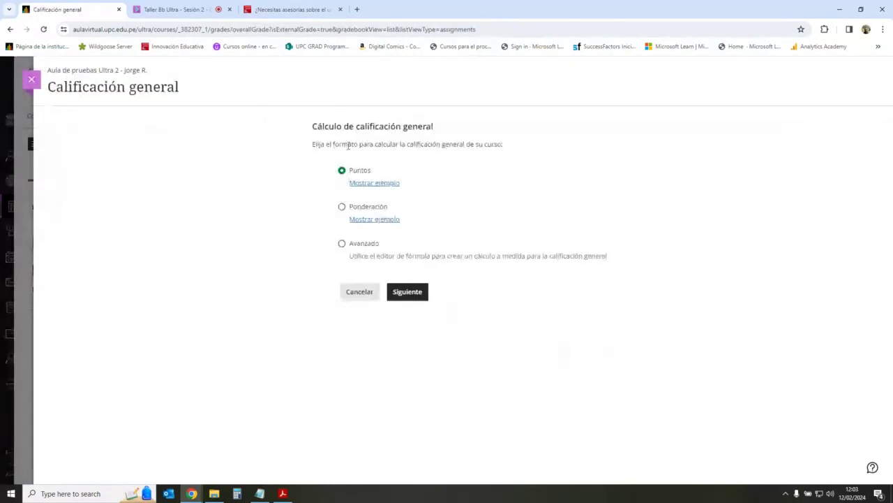
{"action": "left_click", "coordinate": [407, 292]}
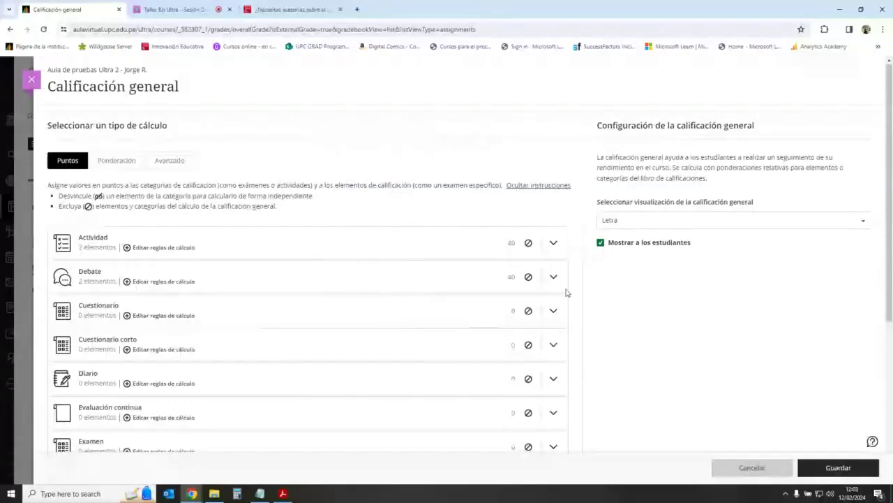
{"action": "scroll", "coordinate": [567, 293], "scroll_direction": "down", "scroll_amount": 2}
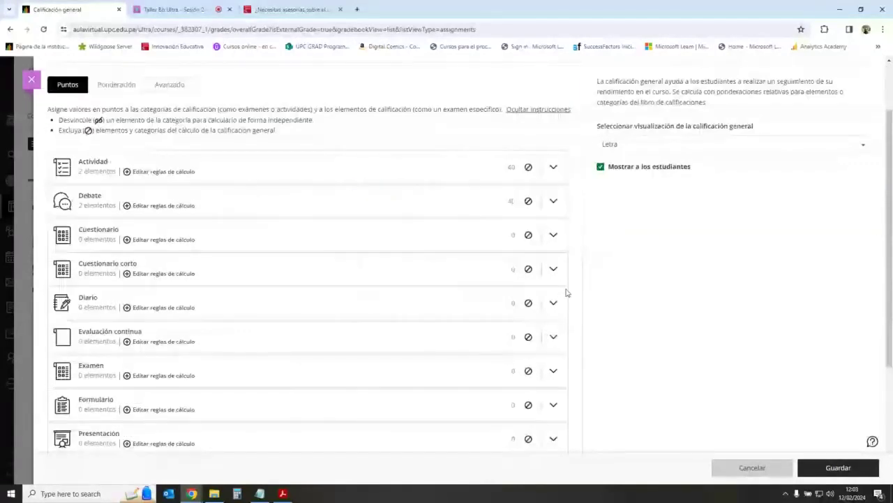
{"action": "scroll", "coordinate": [566, 293], "scroll_direction": "up", "scroll_amount": 2}
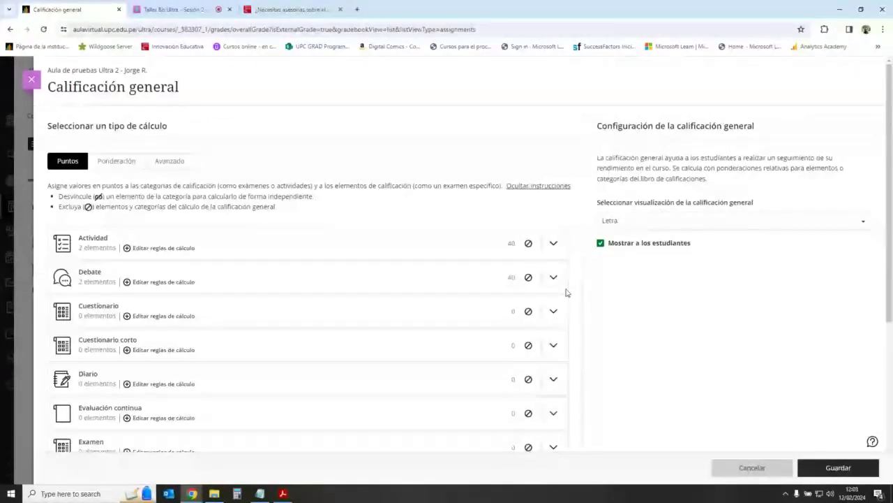
{"action": "scroll", "coordinate": [566, 292], "scroll_direction": "down", "scroll_amount": 2}
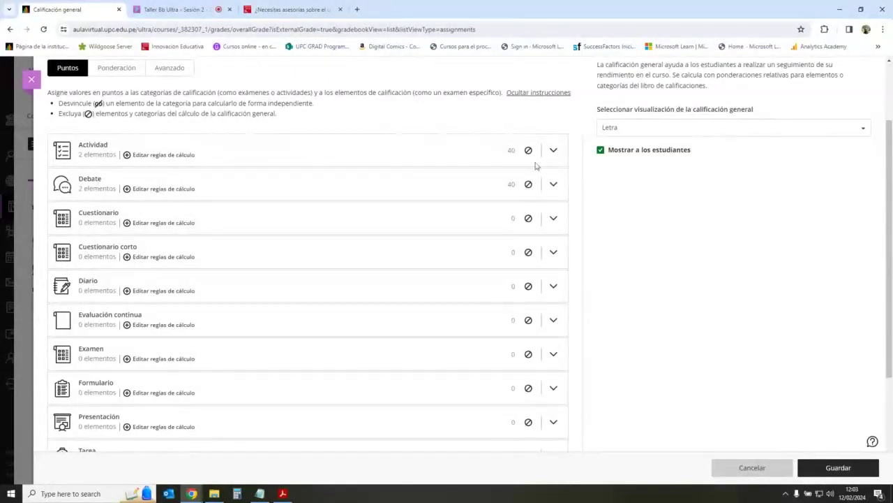
Step: Expand the Actividad and Debate categories, highlight their graded items such as "Actividad en clase" and "Tarea 1", and collapse both categories
{"action": "left_click", "coordinate": [553, 150]}
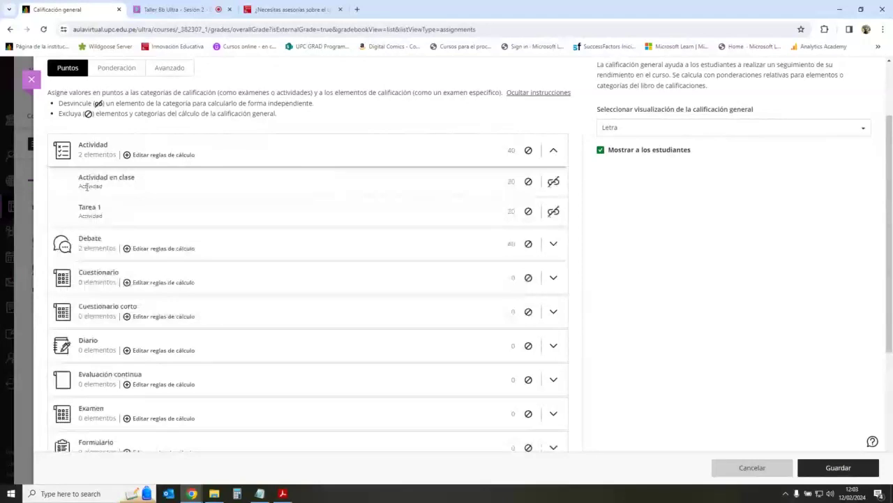
{"action": "left_click_drag", "start_coordinate": [79, 177], "coordinate": [134, 177]}
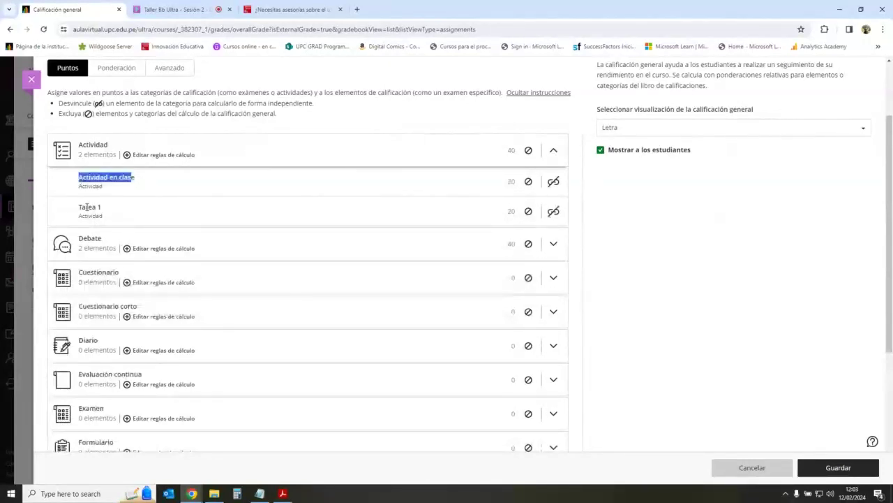
{"action": "left_click_drag", "start_coordinate": [78, 207], "coordinate": [102, 207]}
{"action": "left_click", "coordinate": [100, 248]}
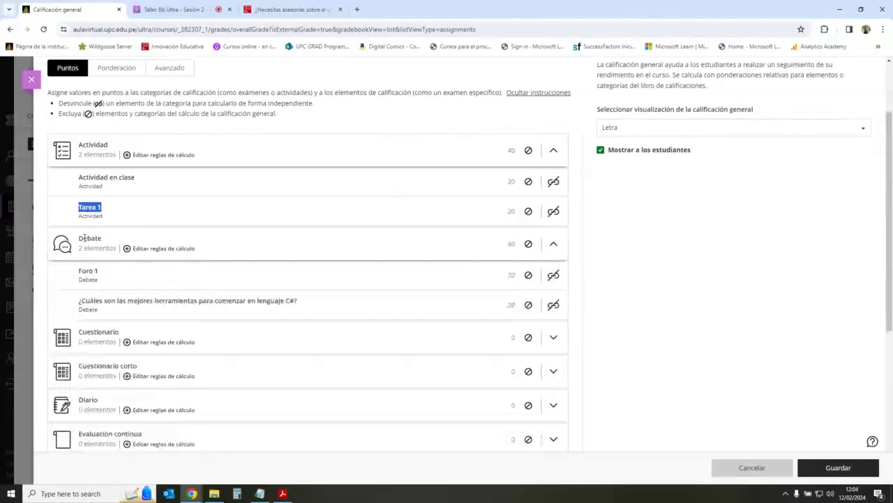
{"action": "left_click_drag", "start_coordinate": [153, 300], "coordinate": [178, 300]}
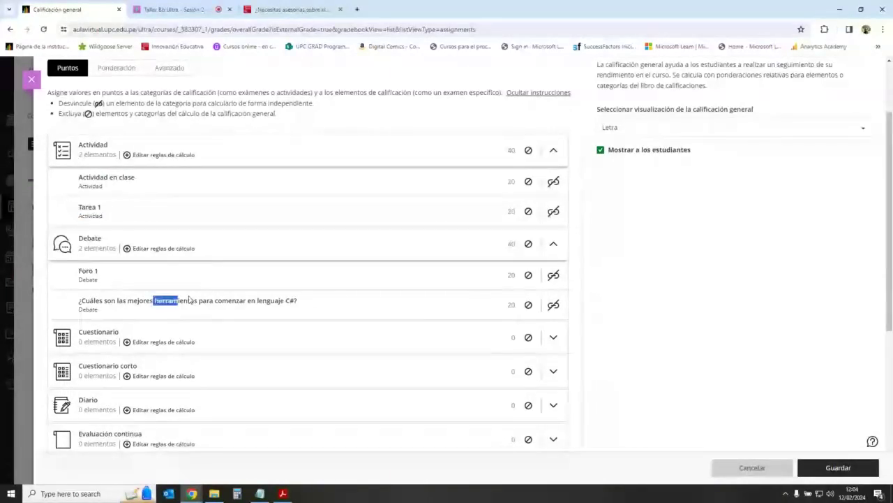
{"action": "left_click", "coordinate": [100, 300]}
{"action": "left_click_drag", "start_coordinate": [100, 300], "coordinate": [291, 301]}
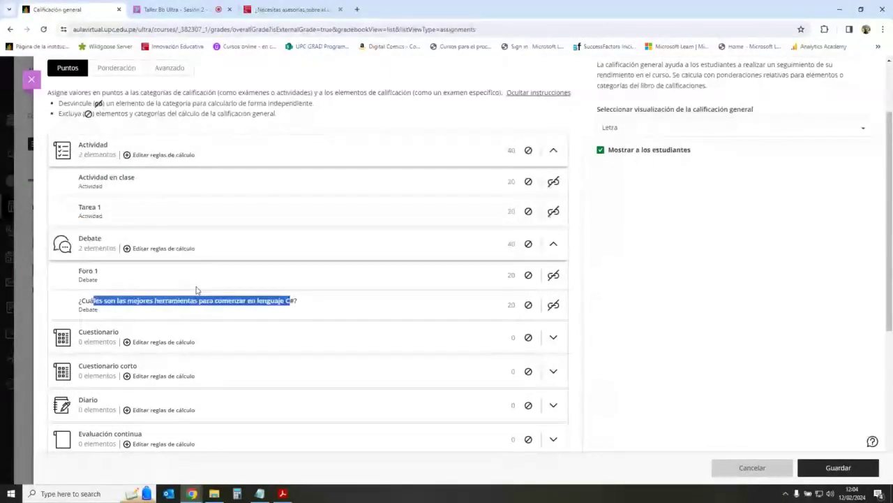
{"action": "left_click", "coordinate": [554, 150]}
{"action": "left_click", "coordinate": [554, 184]}
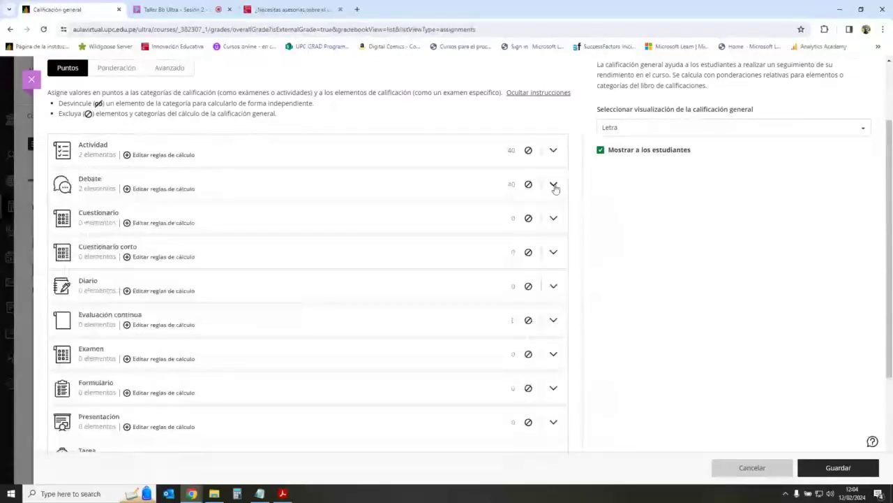
Step: Examine the element counts of the grading categories from Actividad to Tarea and the overall score, and expand Actividad again
{"action": "left_click_drag", "start_coordinate": [116, 154], "coordinate": [79, 154]}
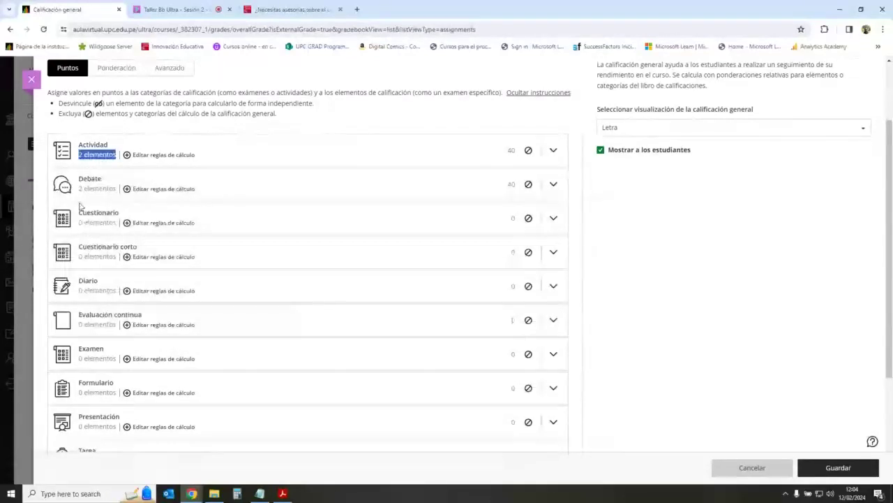
{"action": "left_click_drag", "start_coordinate": [79, 189], "coordinate": [117, 189]}
{"action": "left_click", "coordinate": [210, 234]}
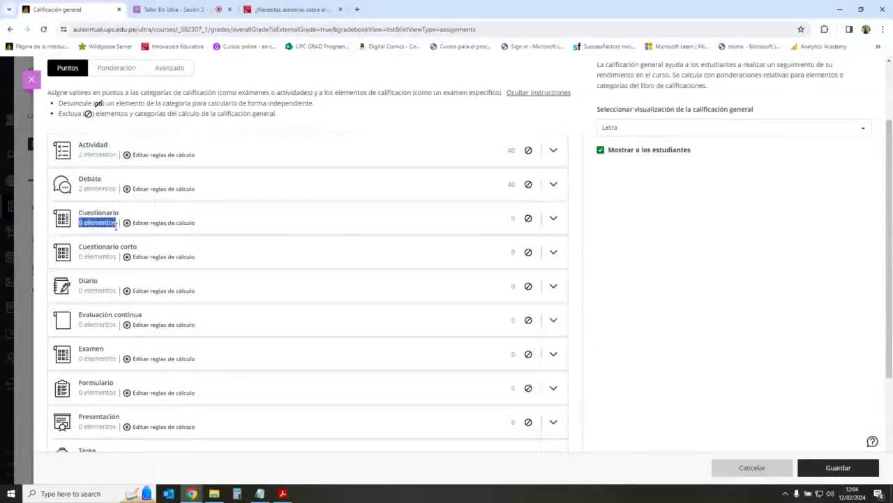
{"action": "triple_click", "coordinate": [87, 291]}
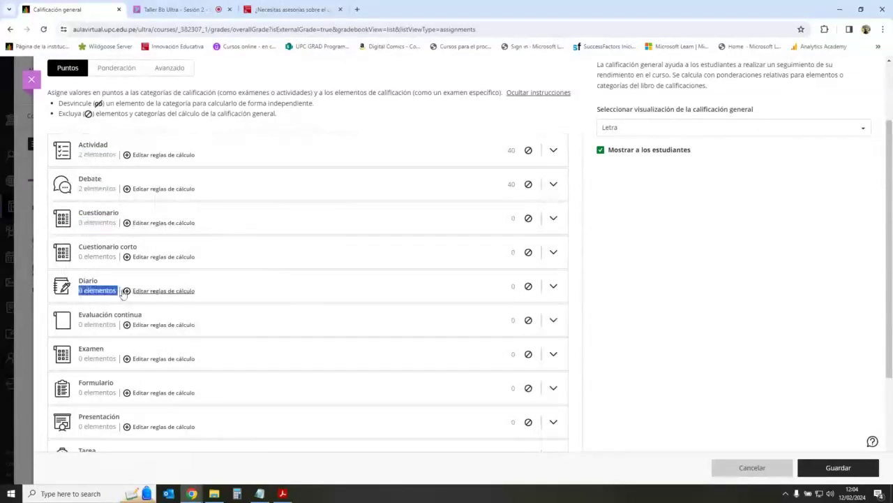
{"action": "triple_click", "coordinate": [82, 325]}
{"action": "triple_click", "coordinate": [78, 359]}
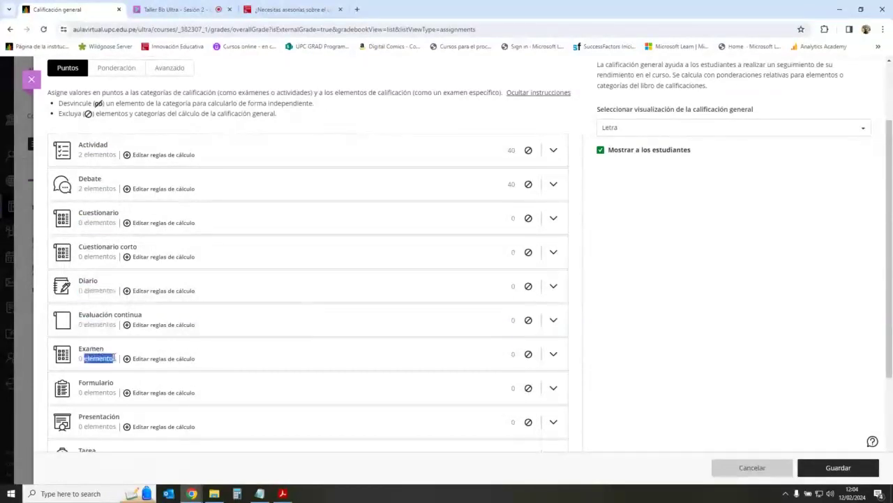
{"action": "left_click", "coordinate": [76, 360]}
{"action": "scroll", "coordinate": [91, 356], "scroll_direction": "down", "scroll_amount": 3}
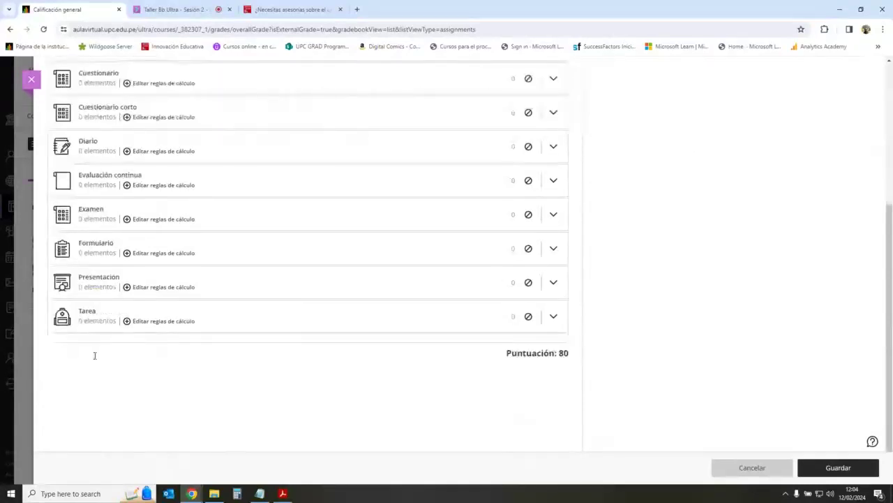
{"action": "scroll", "coordinate": [94, 355], "scroll_direction": "up", "scroll_amount": 2}
{"action": "scroll", "coordinate": [101, 349], "scroll_direction": "up", "scroll_amount": 1}
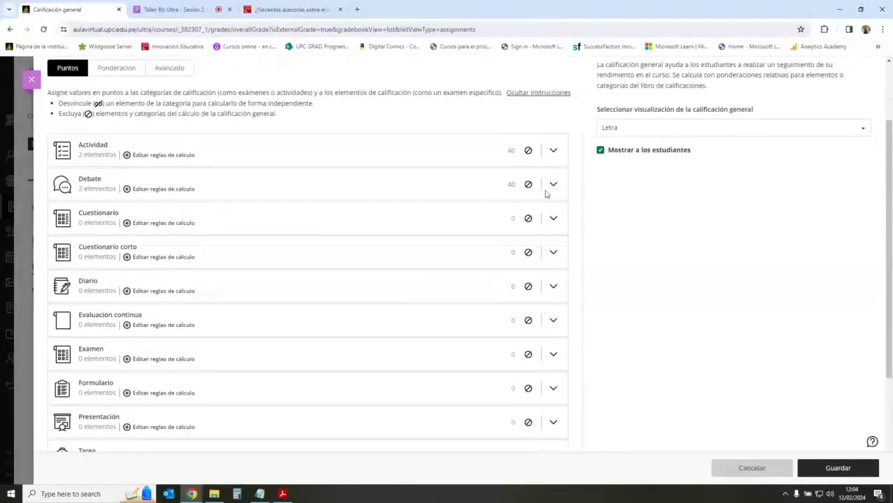
{"action": "left_click", "coordinate": [553, 150]}
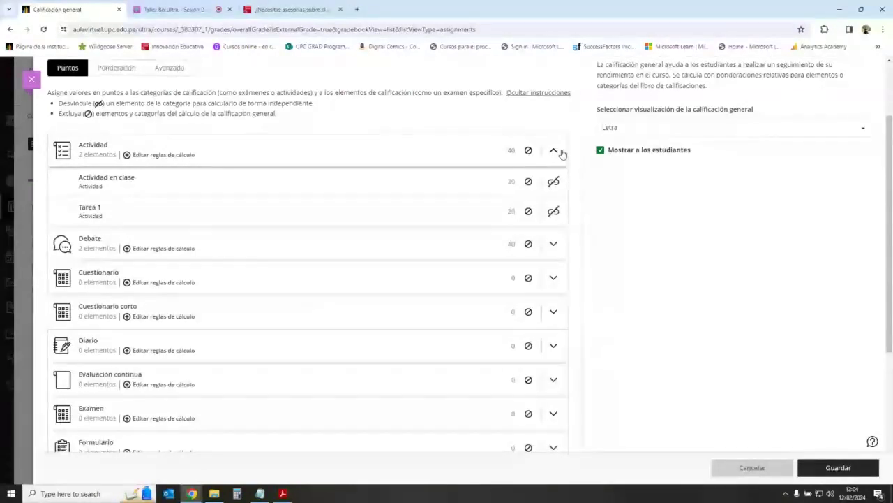
Step: Exclude the Debate category from the overall grade calculation, and include it again
{"action": "left_click", "coordinate": [554, 151]}
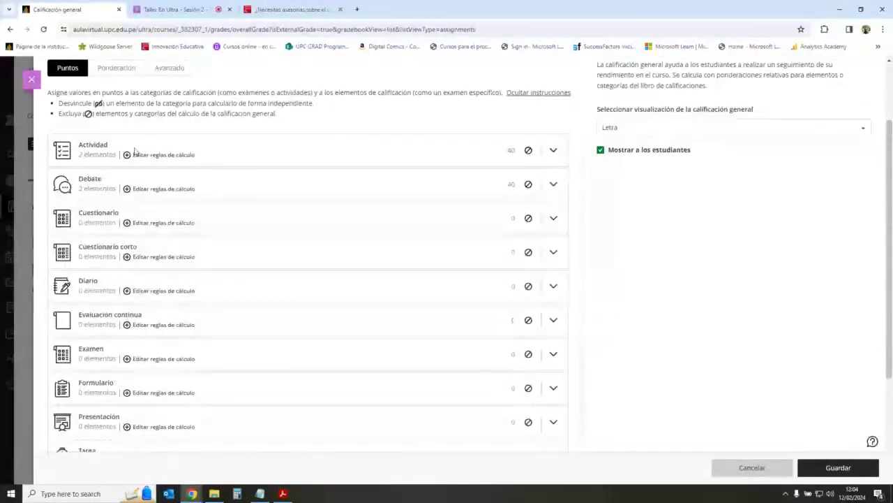
{"action": "left_click", "coordinate": [529, 184]}
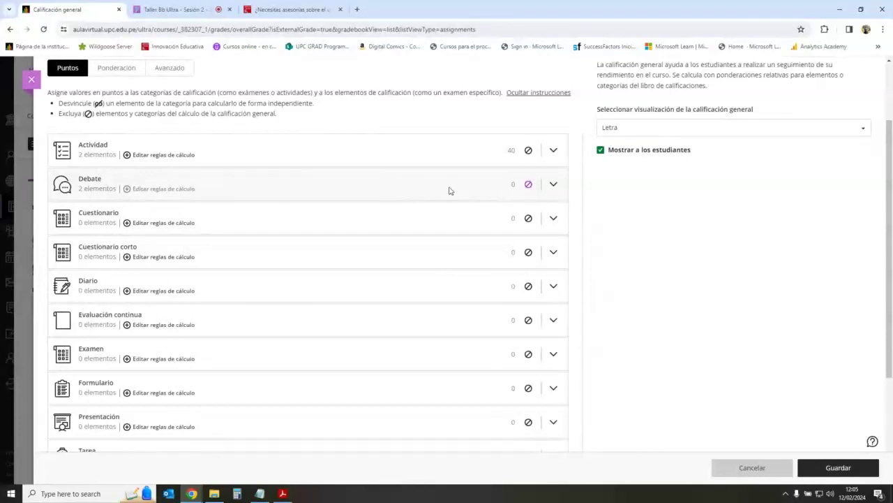
{"action": "left_click", "coordinate": [529, 184]}
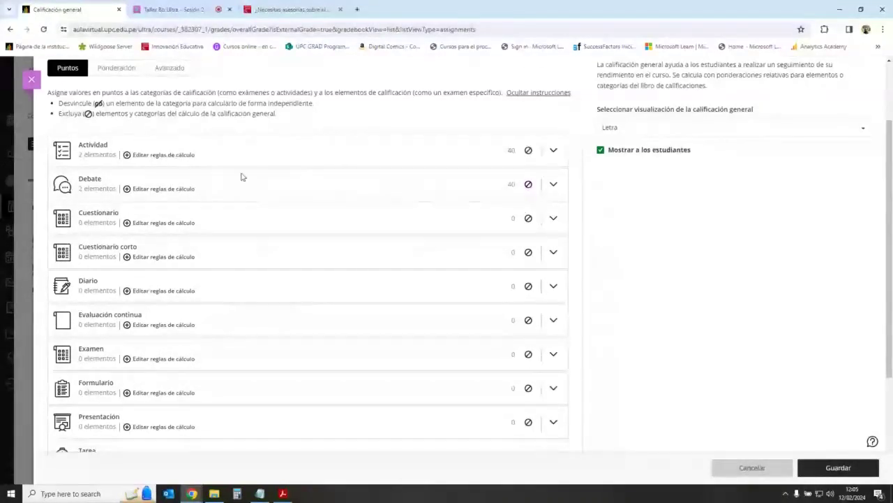
Step: Exclude the C# tools discussion in the Debate category from the overall grade calculation, and include it again
{"action": "left_click", "coordinate": [554, 184]}
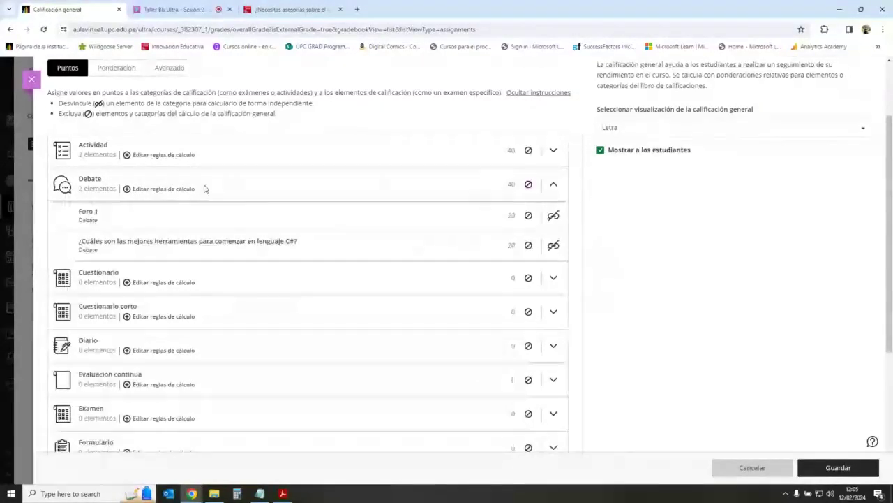
{"action": "left_click", "coordinate": [529, 245]}
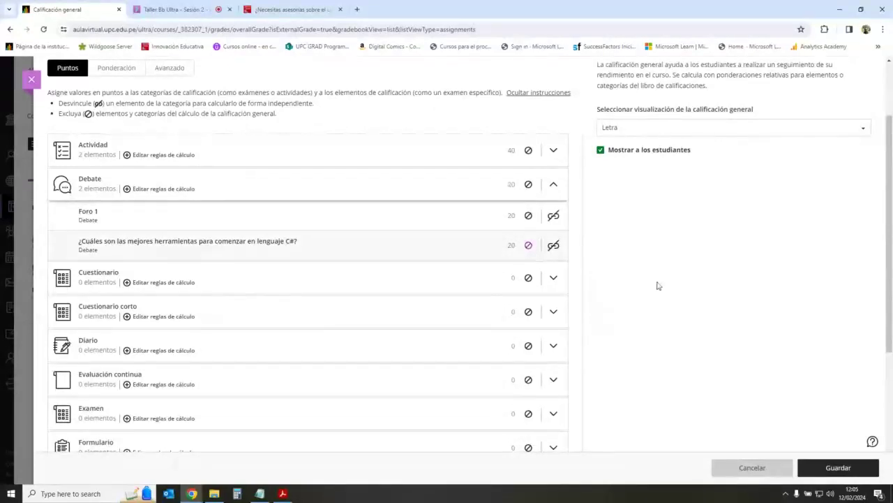
{"action": "left_click", "coordinate": [529, 245]}
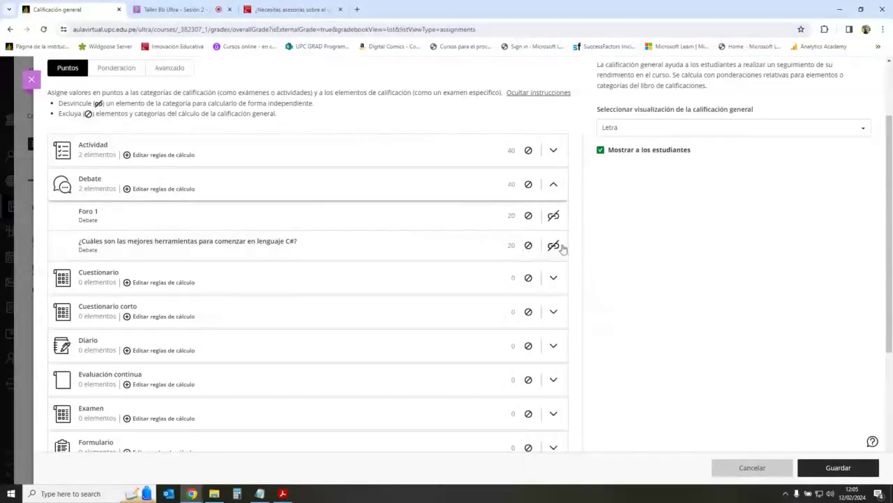
{"action": "left_click", "coordinate": [554, 185]}
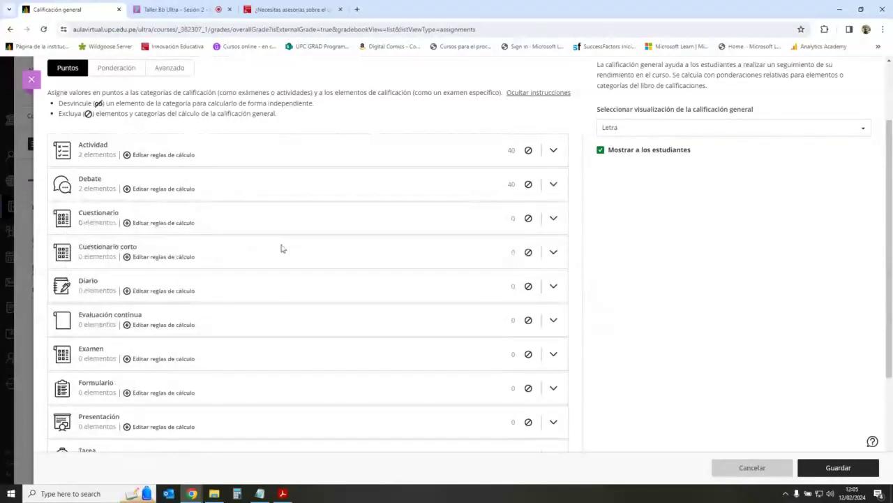
Step: Set the overall grade display to Puntos, save the configuration and close the overall grade settings
{"action": "scroll", "coordinate": [512, 243], "scroll_direction": "up", "scroll_amount": 2}
{"action": "left_click", "coordinate": [806, 220]}
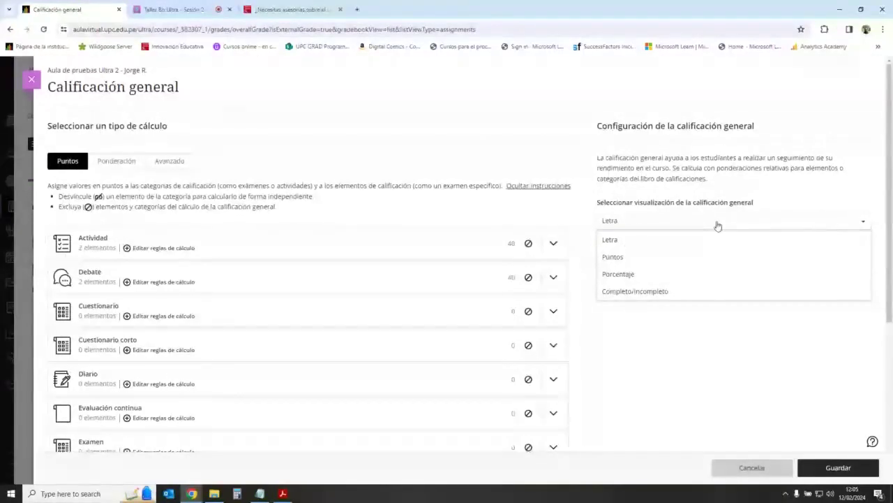
{"action": "left_click", "coordinate": [628, 257]}
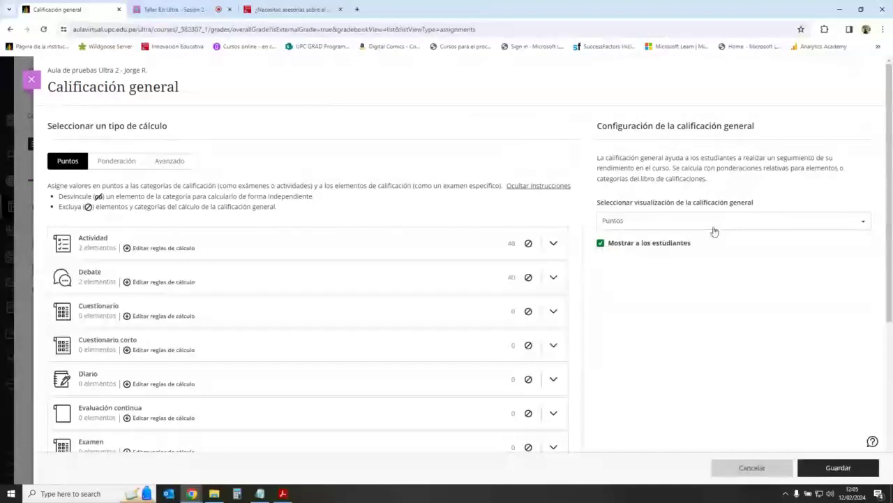
{"action": "left_click", "coordinate": [686, 222]}
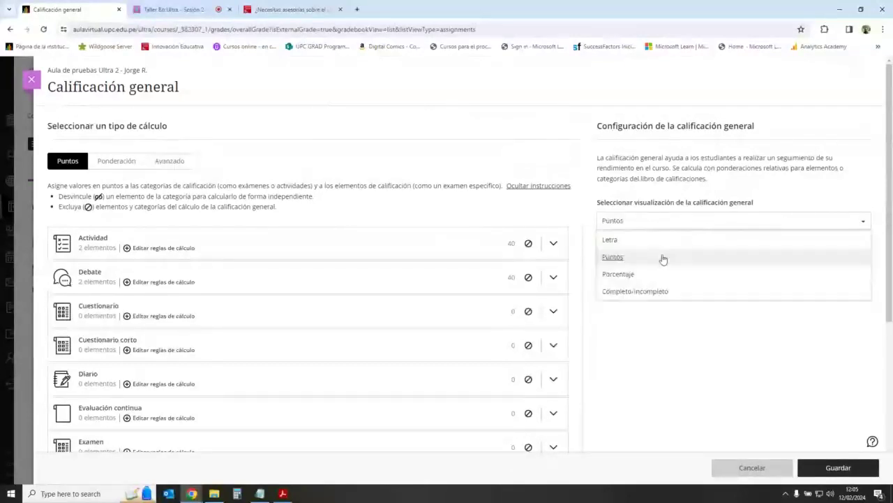
{"action": "left_click", "coordinate": [661, 257]}
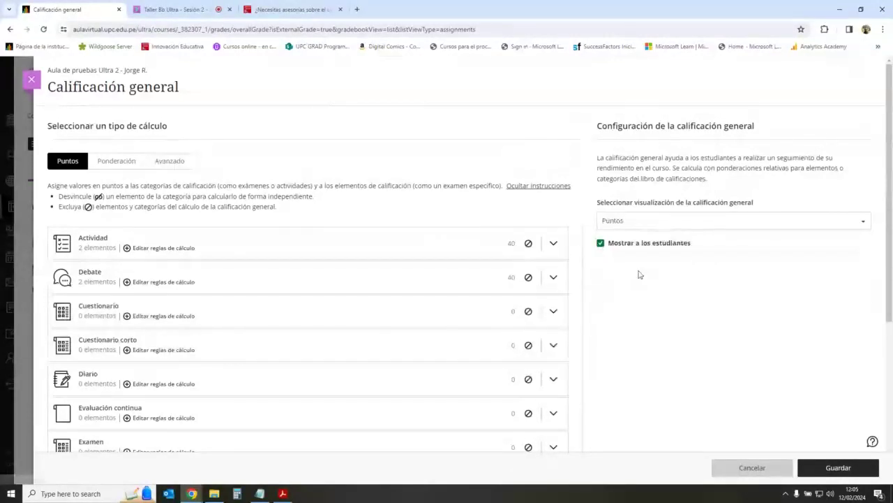
{"action": "scroll", "coordinate": [706, 297], "scroll_direction": "down", "scroll_amount": 2}
{"action": "scroll", "coordinate": [706, 297], "scroll_direction": "up", "scroll_amount": 1}
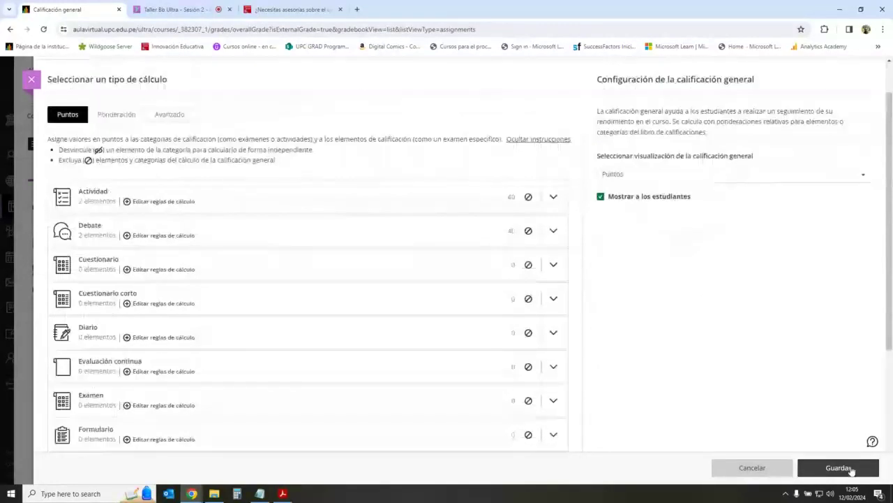
{"action": "left_click", "coordinate": [839, 468]}
{"action": "scroll", "coordinate": [559, 314], "scroll_direction": "down", "scroll_amount": 4}
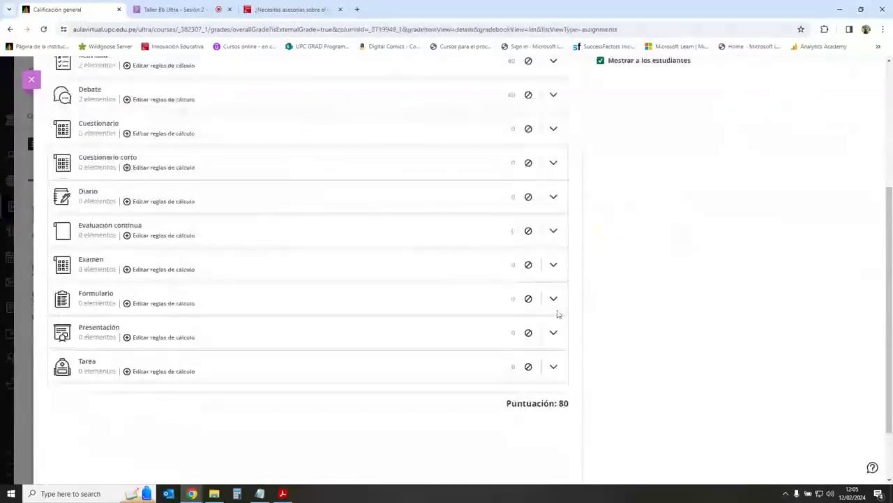
{"action": "scroll", "coordinate": [558, 314], "scroll_direction": "up", "scroll_amount": 5}
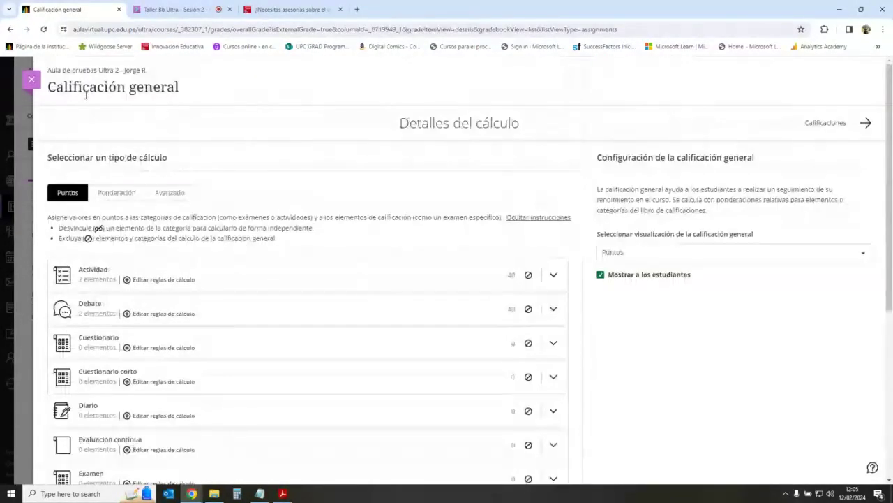
{"action": "key", "text": "Escape"}
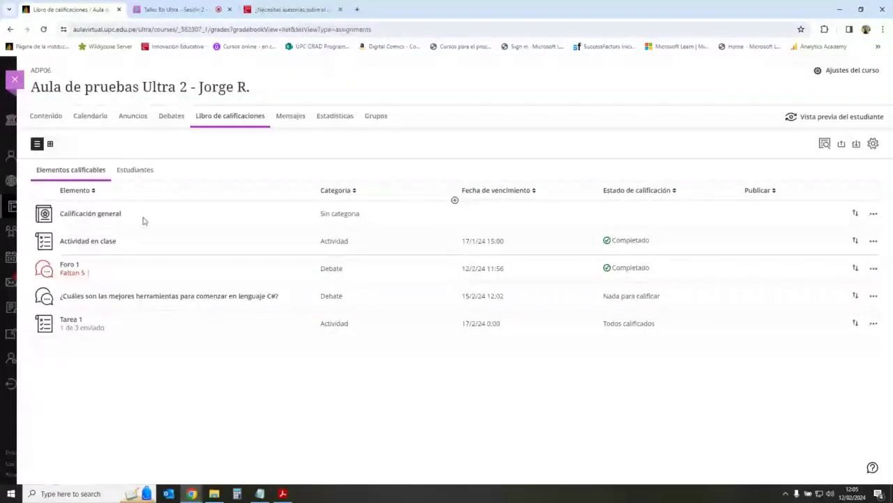
Step: Open the Calificación general item in the gradebook to review the students' overall grades
{"action": "left_click", "coordinate": [83, 214]}
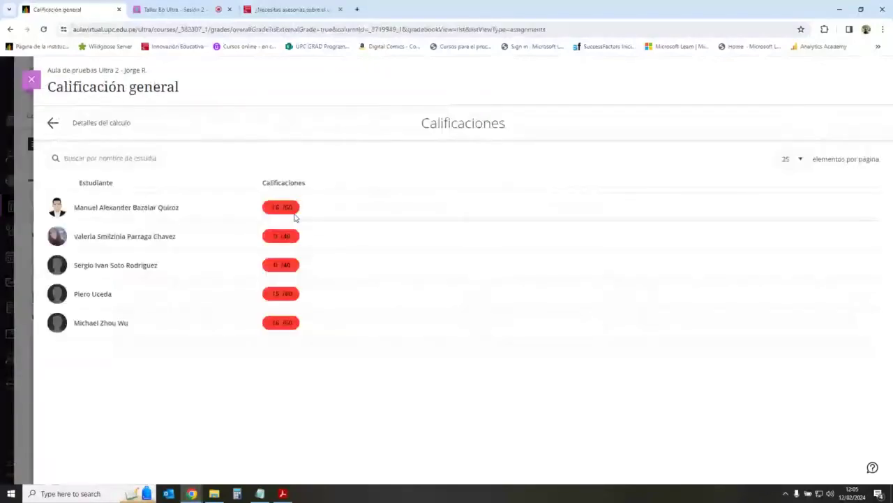
{"action": "left_click", "coordinate": [53, 123]}
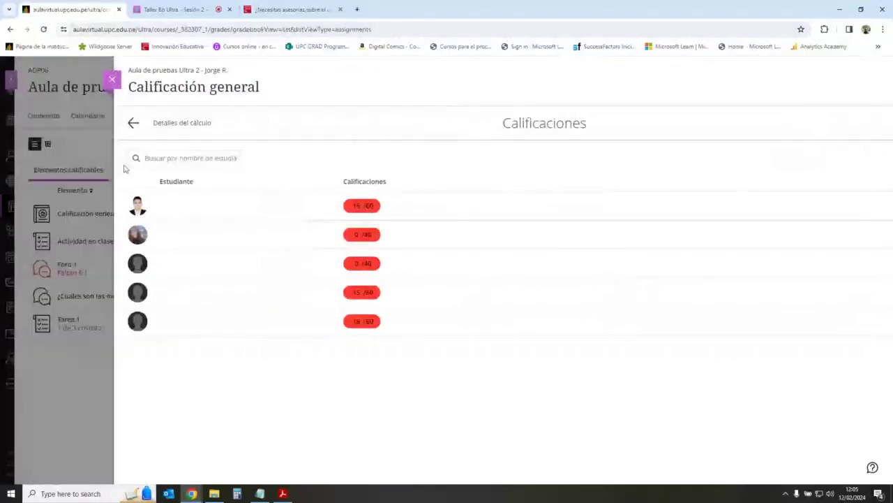
{"action": "left_click", "coordinate": [52, 145]}
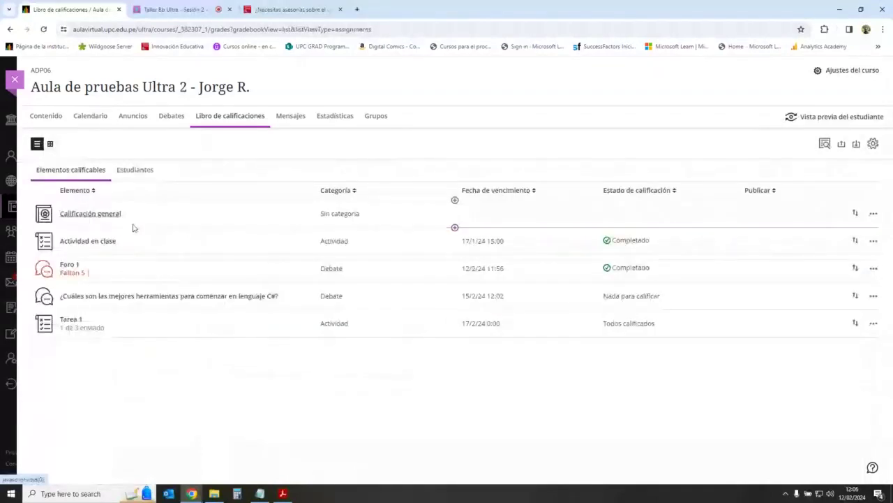
{"action": "left_click", "coordinate": [90, 213]}
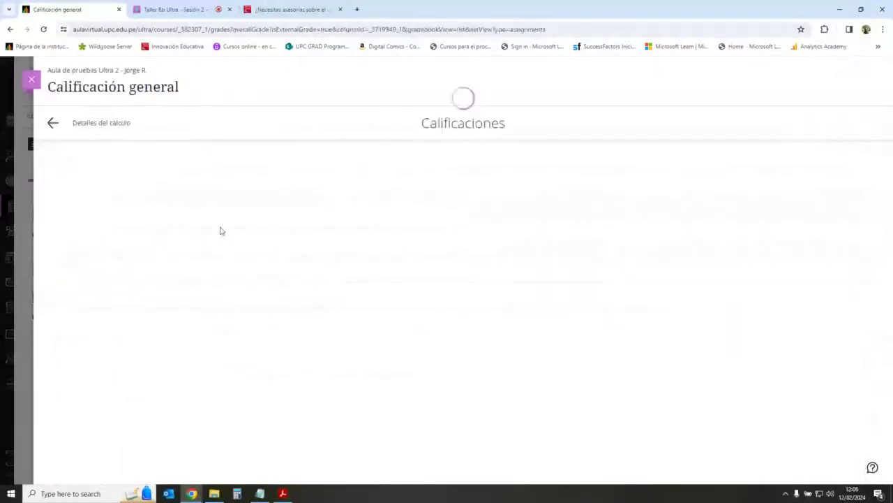
{"action": "left_click", "coordinate": [33, 81]}
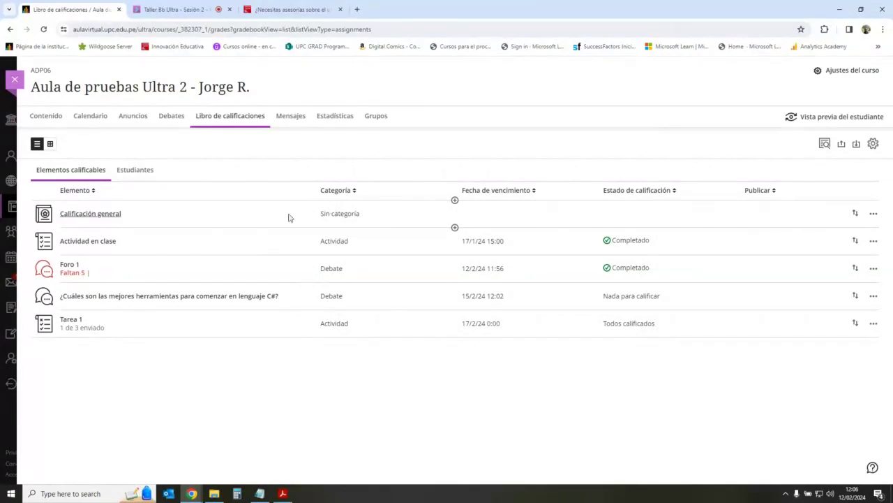
Step: View the course activity report in Estadísticas as a chart and as a student table
{"action": "left_click", "coordinate": [342, 125]}
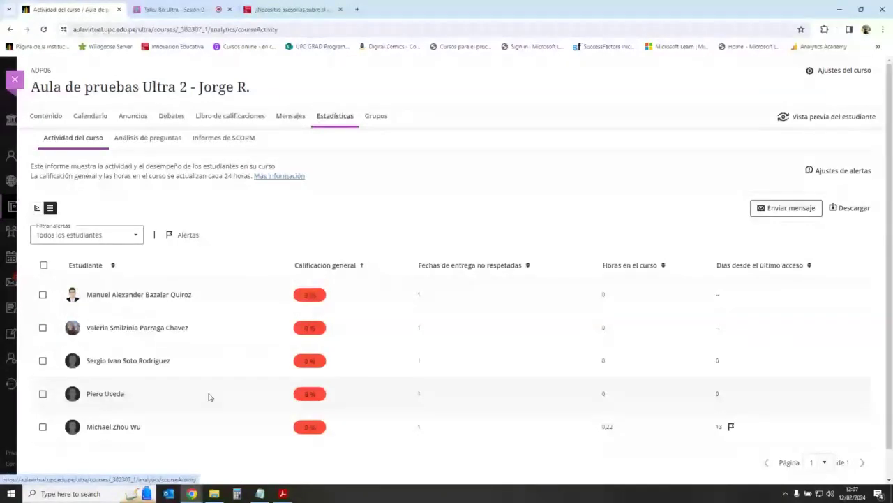
{"action": "left_click", "coordinate": [37, 207]}
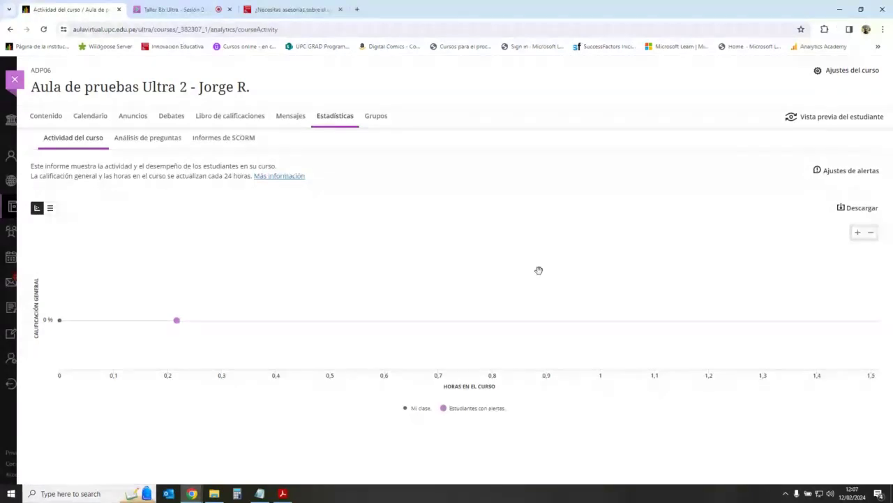
{"action": "left_click", "coordinate": [50, 207]}
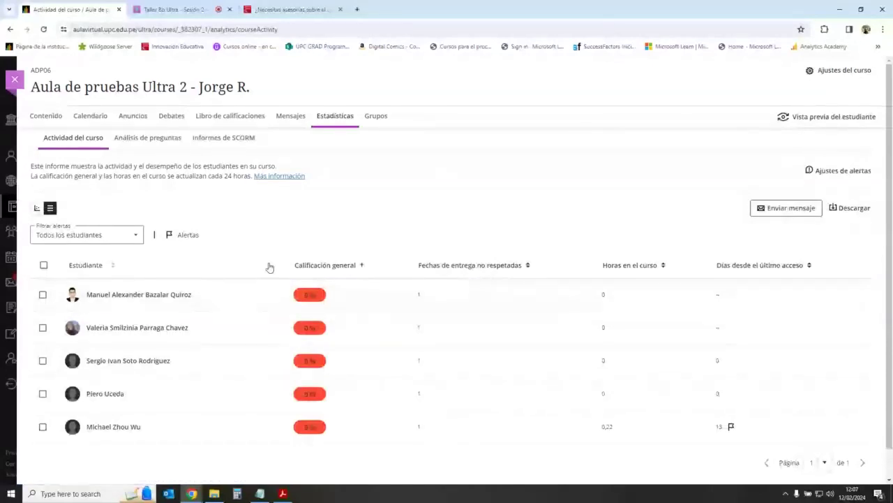
Step: Review the first listed student's grades, the feedback on Tarea 1 and the student's content progress
{"action": "left_click", "coordinate": [186, 295]}
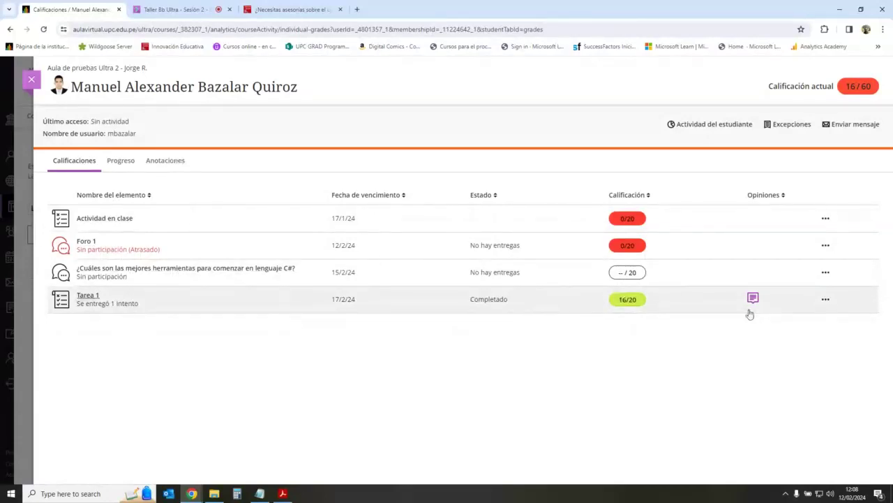
{"action": "left_click", "coordinate": [781, 302]}
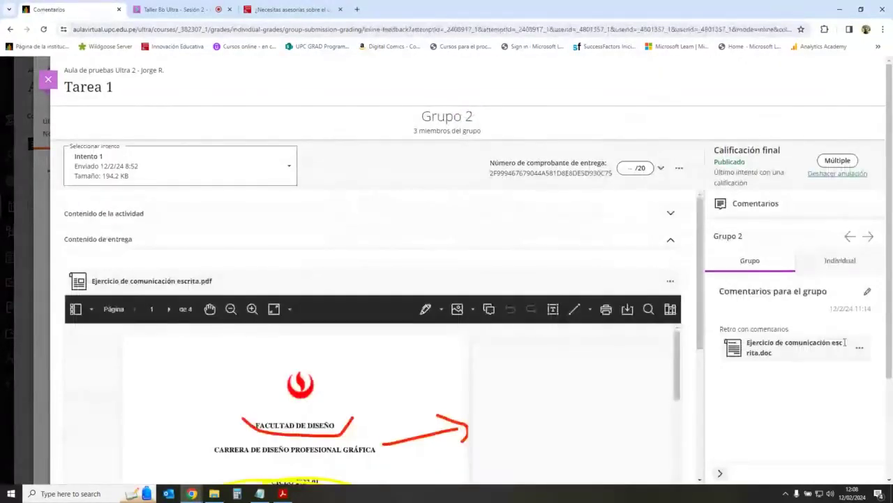
{"action": "left_click", "coordinate": [49, 79]}
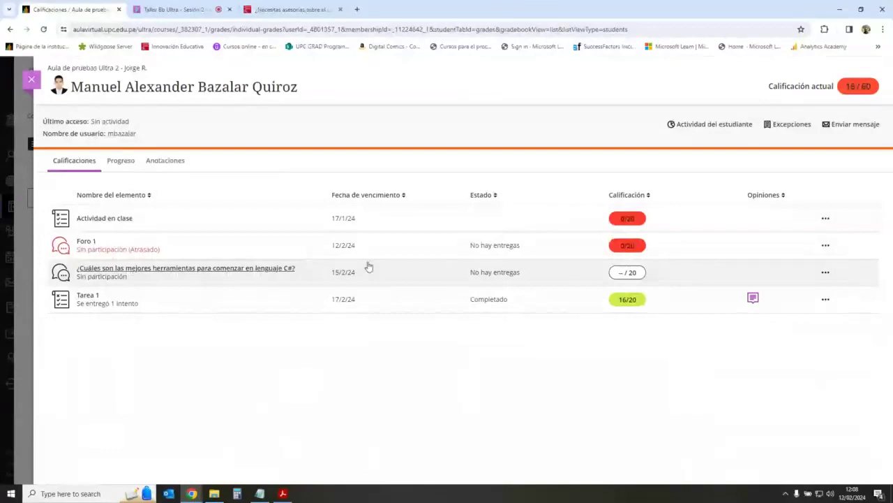
{"action": "left_click", "coordinate": [120, 160]}
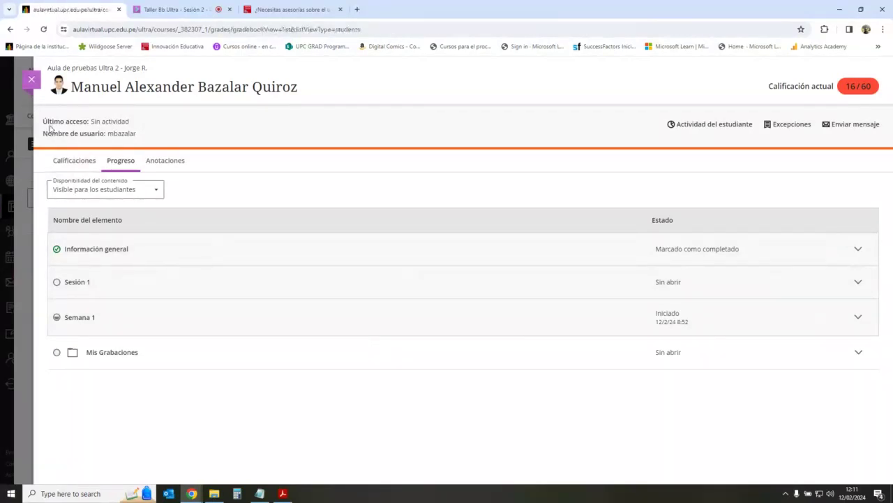
Step: Create a new course message addressed to the reviewed student, with an e-mail copy sent to the recipient
{"action": "left_click", "coordinate": [290, 115]}
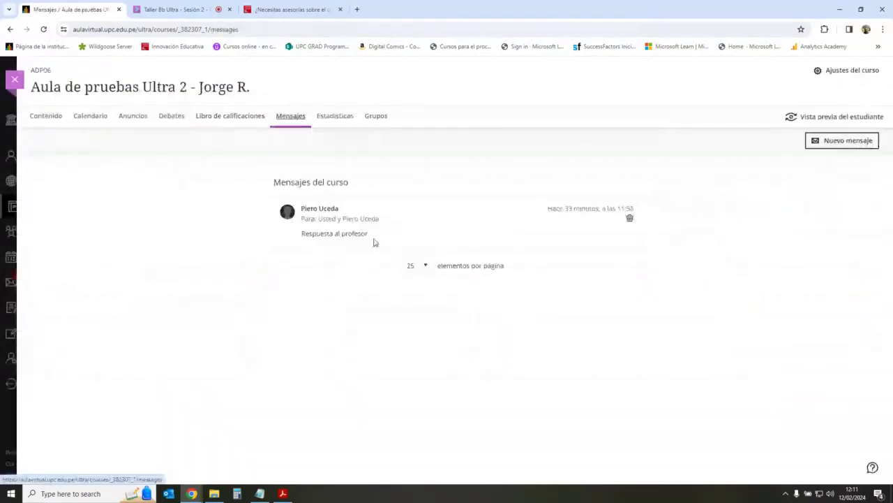
{"action": "left_click", "coordinate": [831, 143]}
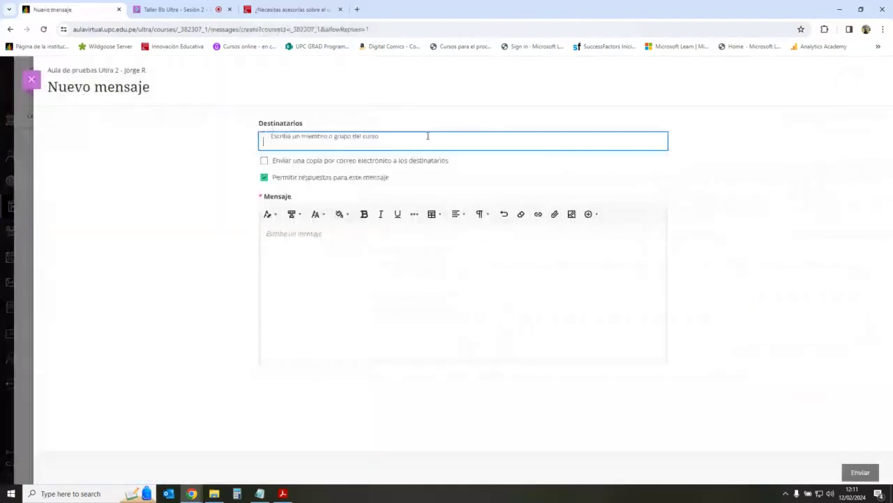
{"action": "left_click", "coordinate": [428, 136]}
{"action": "left_click", "coordinate": [361, 284]}
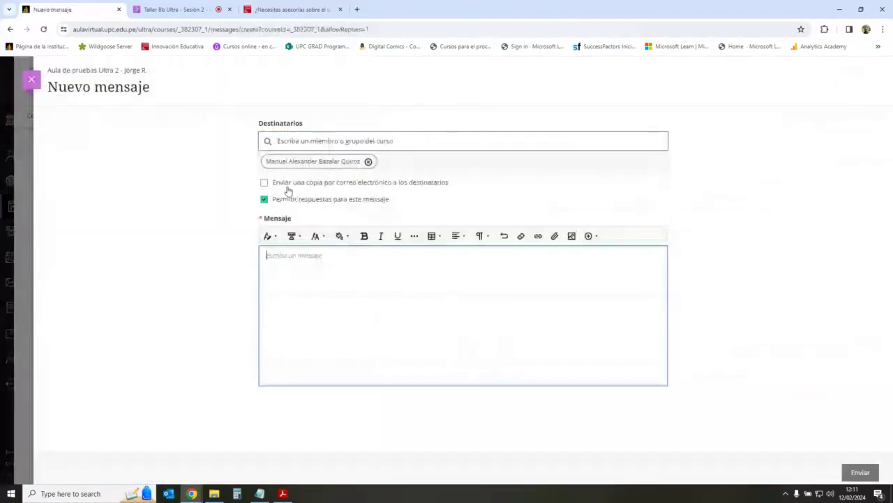
{"action": "left_click", "coordinate": [288, 184]}
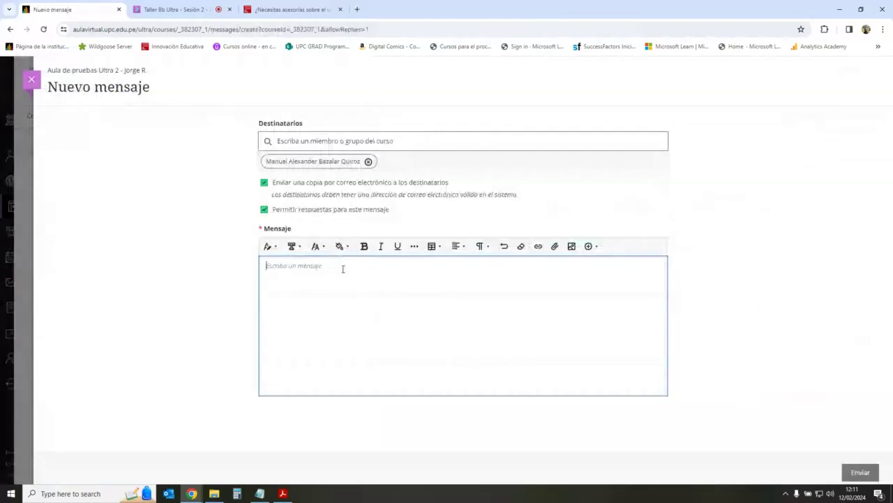
Step: Write the message text "He visto que aún no haz ingresado a las esión o al material"
{"action": "type", "text": "He visto que aún no h"}
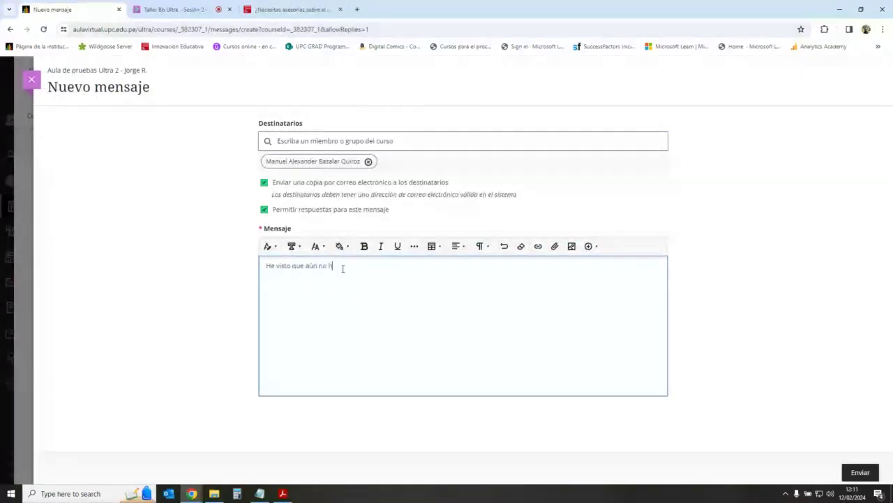
{"action": "type", "text": "as ingresado"}
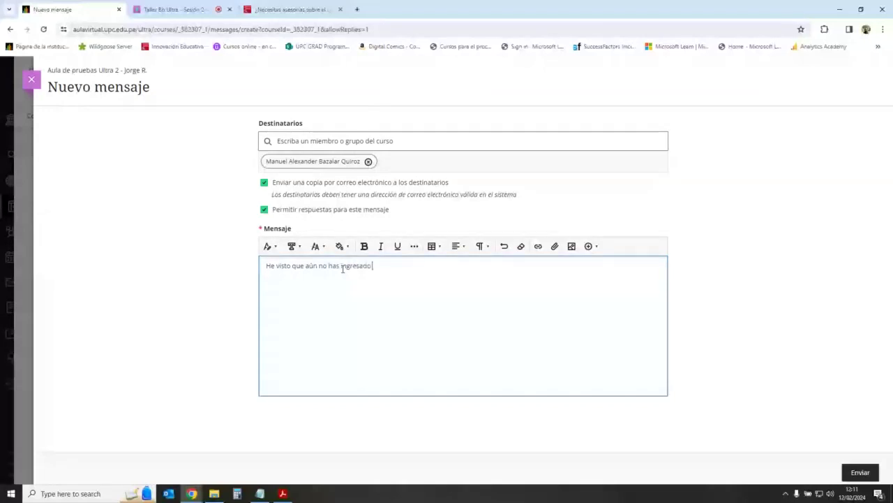
{"action": "type", "text": " a las esión o"}
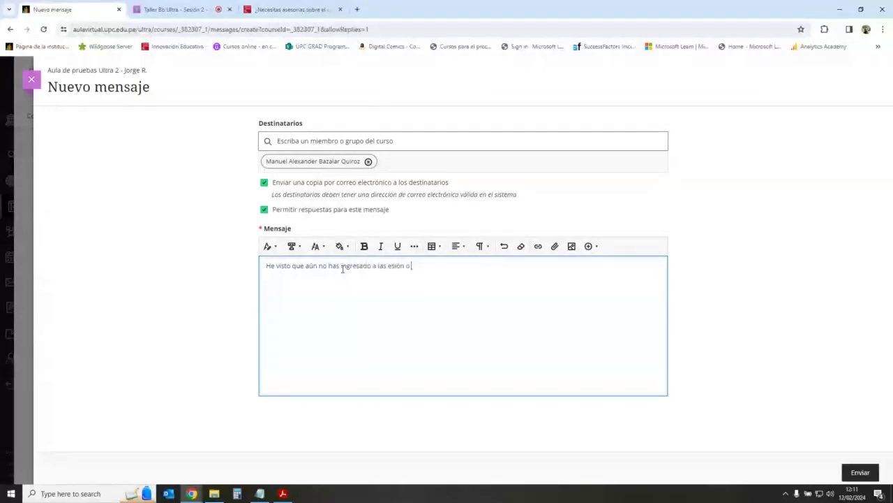
{"action": "type", "text": " al matertak"}
{"action": "key", "text": "BackSpace"}
{"action": "key", "text": "BackSpace"}
{"action": "key", "text": "BackSpace"}
{"action": "type", "text": "ial"}
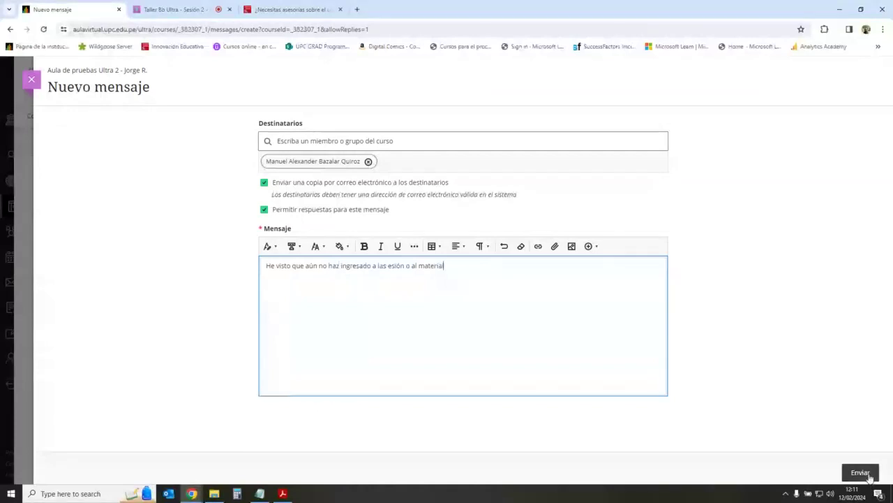
Step: Discard the unsent message and return to the course activity report in Estadísticas
{"action": "key", "text": "Escape"}
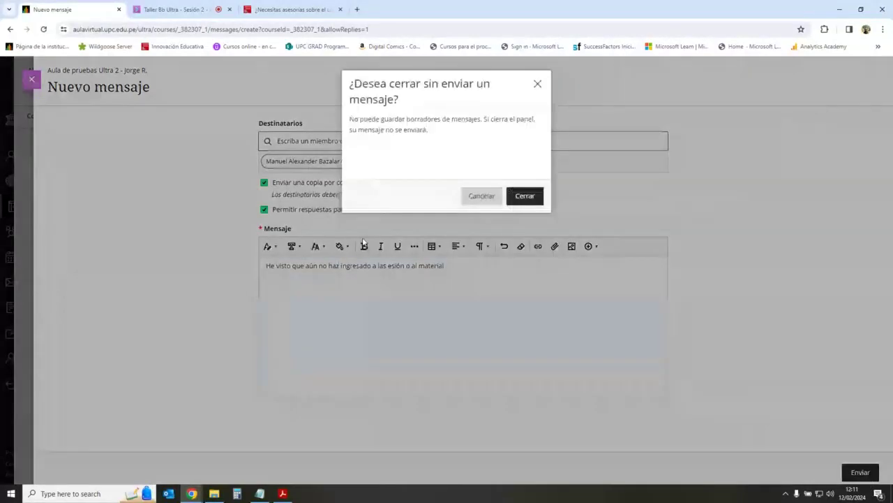
{"action": "left_click", "coordinate": [529, 198]}
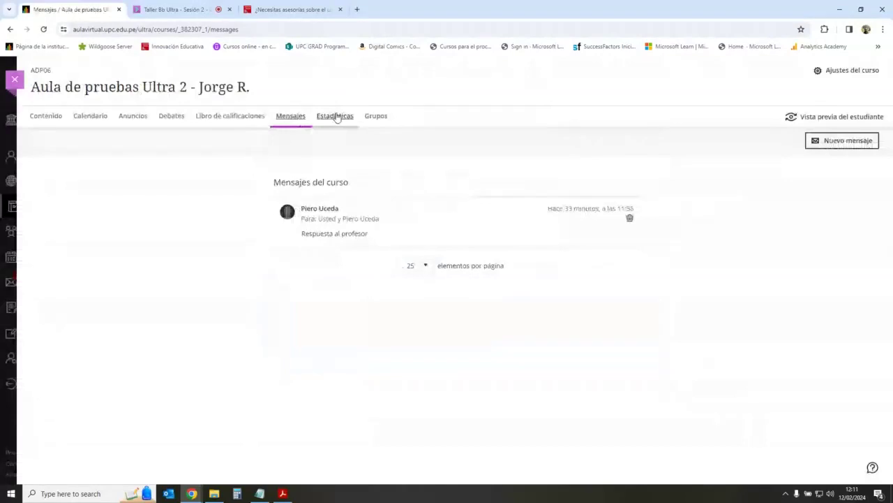
{"action": "left_click", "coordinate": [335, 116]}
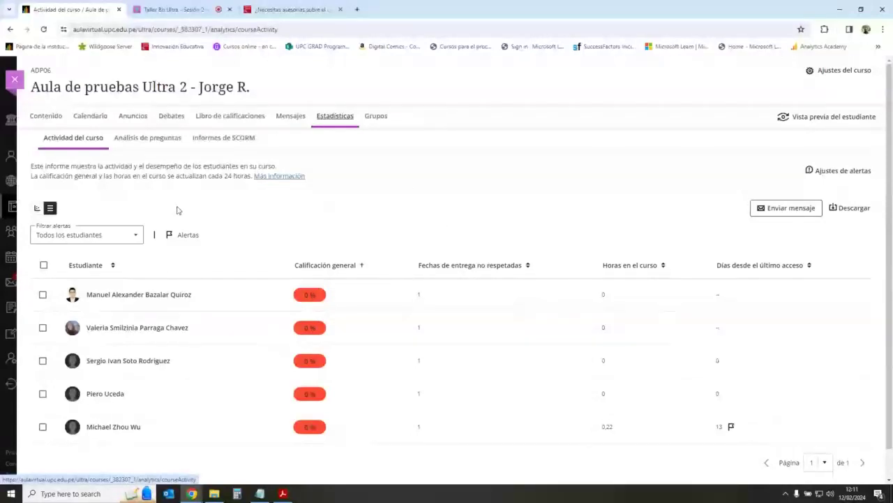
Step: Check the first listed student's content progress against the course's content list in Contenido
{"action": "left_click", "coordinate": [147, 296]}
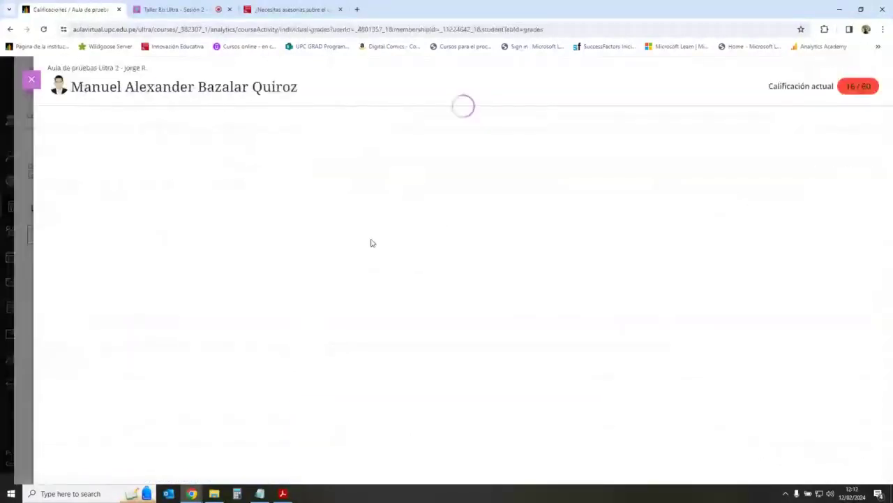
{"action": "left_click", "coordinate": [120, 160]}
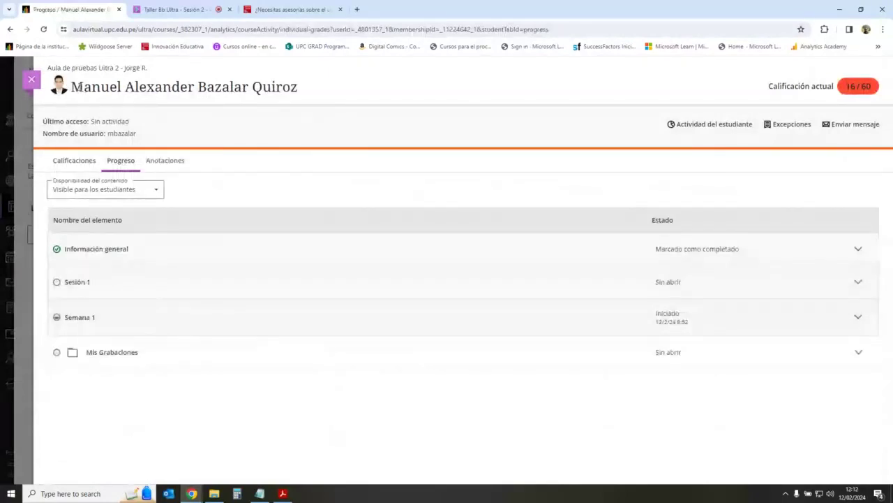
{"action": "left_click", "coordinate": [32, 79]}
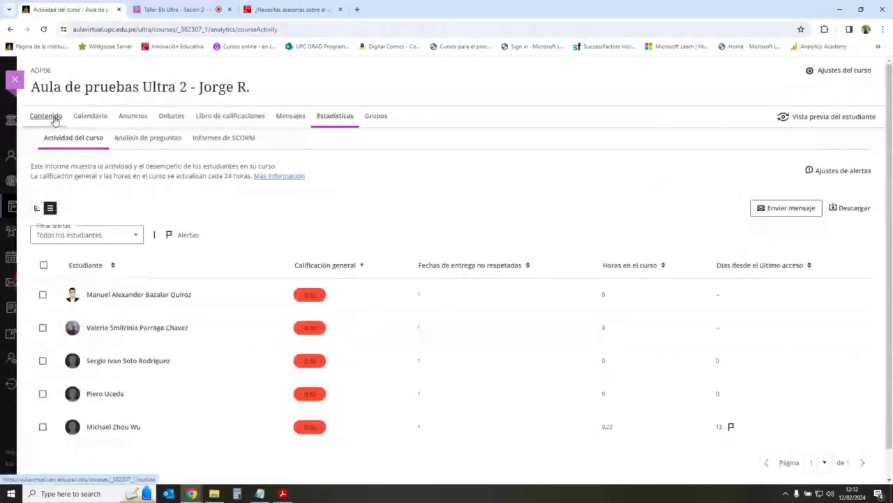
{"action": "left_click", "coordinate": [54, 120]}
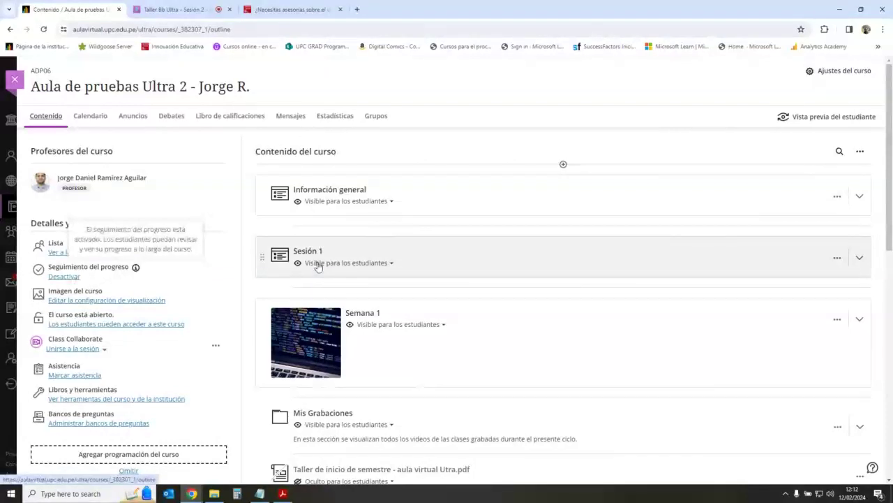
{"action": "scroll", "coordinate": [371, 285], "scroll_direction": "down", "scroll_amount": 1}
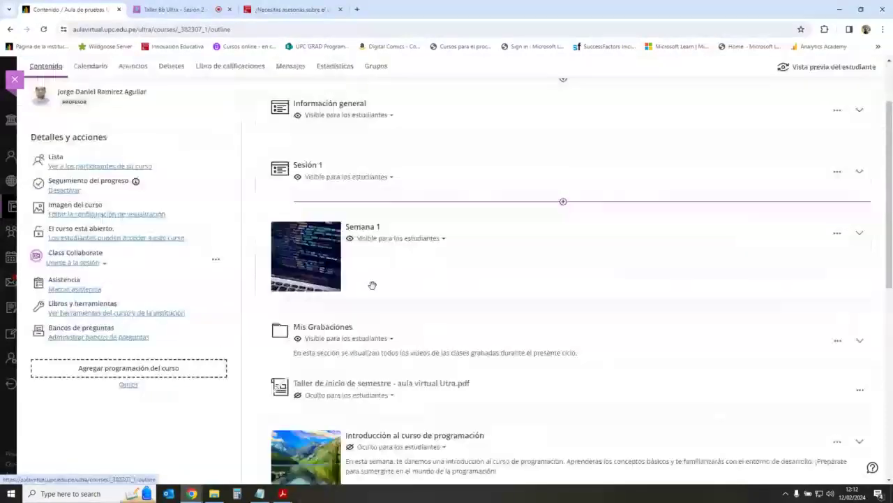
{"action": "scroll", "coordinate": [372, 285], "scroll_direction": "up", "scroll_amount": 1}
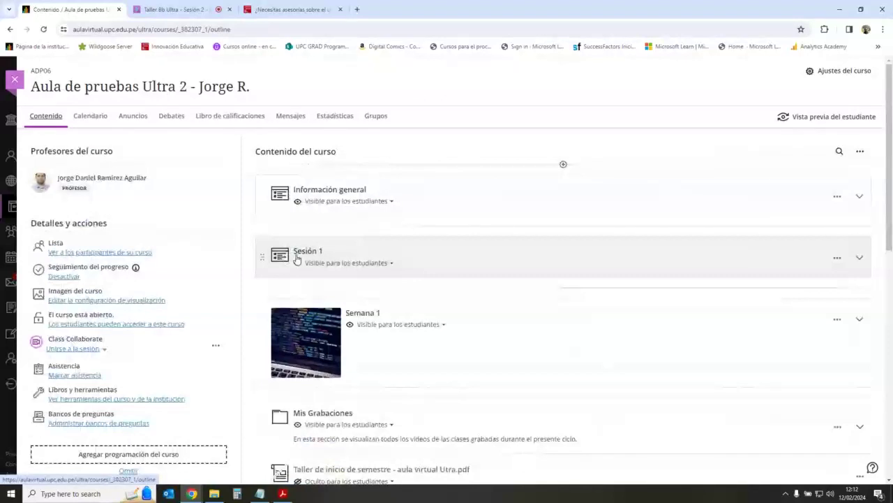
Step: Review the first listed student's progress from the activity report, including the individual recordings in the Mis Grabaciones folder
{"action": "left_click", "coordinate": [346, 115]}
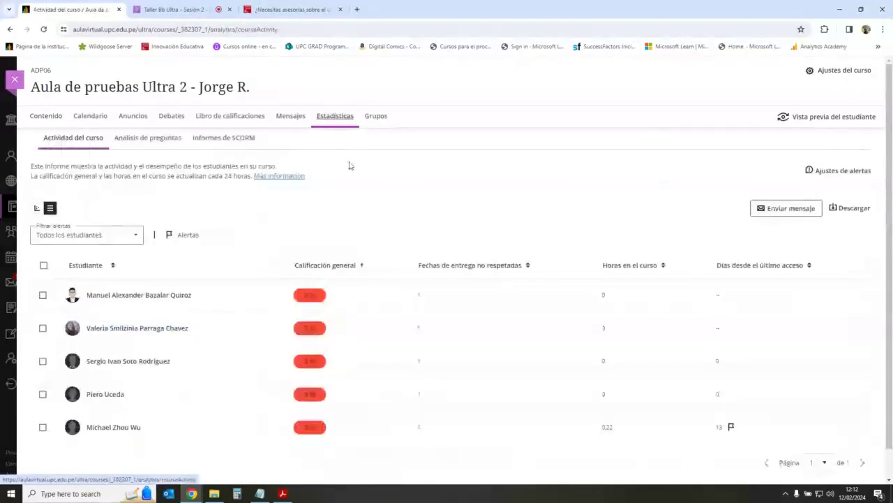
{"action": "left_click", "coordinate": [125, 295]}
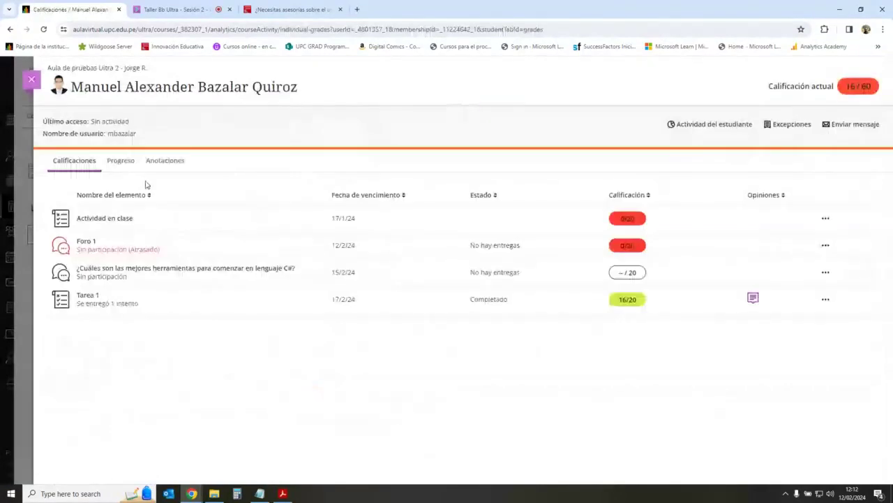
{"action": "left_click", "coordinate": [120, 159]}
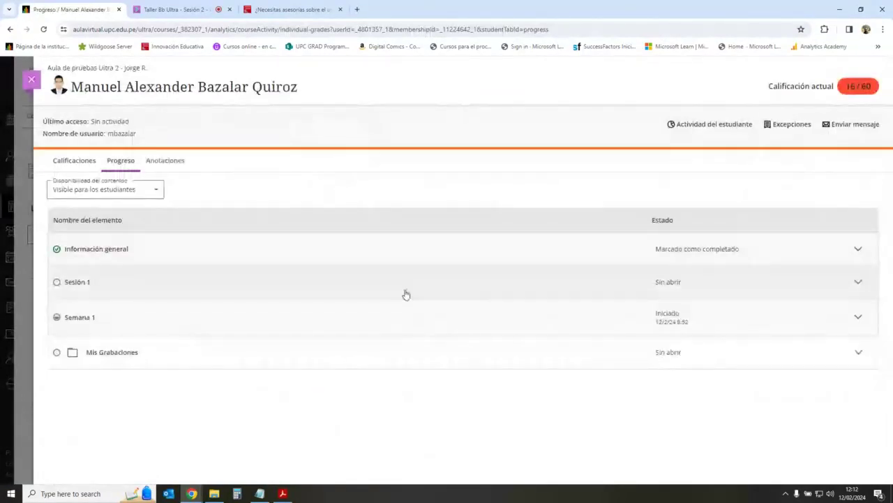
{"action": "left_click", "coordinate": [859, 352]}
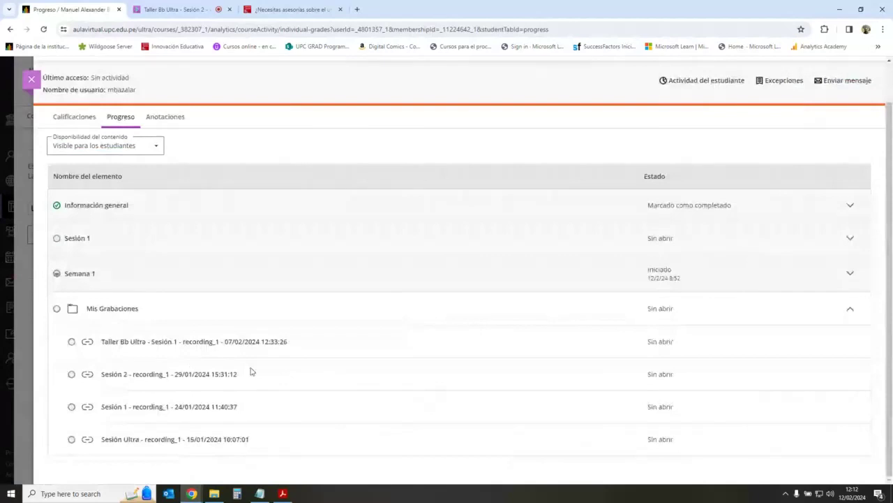
{"action": "scroll", "coordinate": [258, 378], "scroll_direction": "up", "scroll_amount": 1}
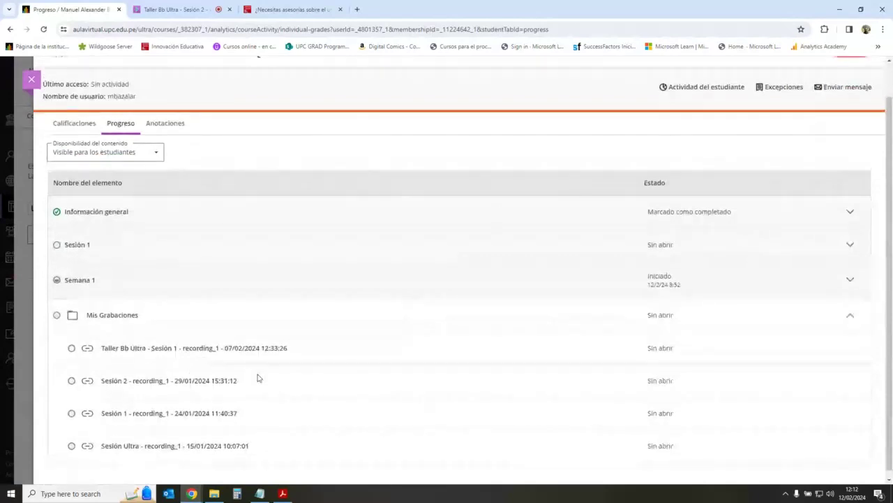
{"action": "scroll", "coordinate": [258, 378], "scroll_direction": "up", "scroll_amount": 1}
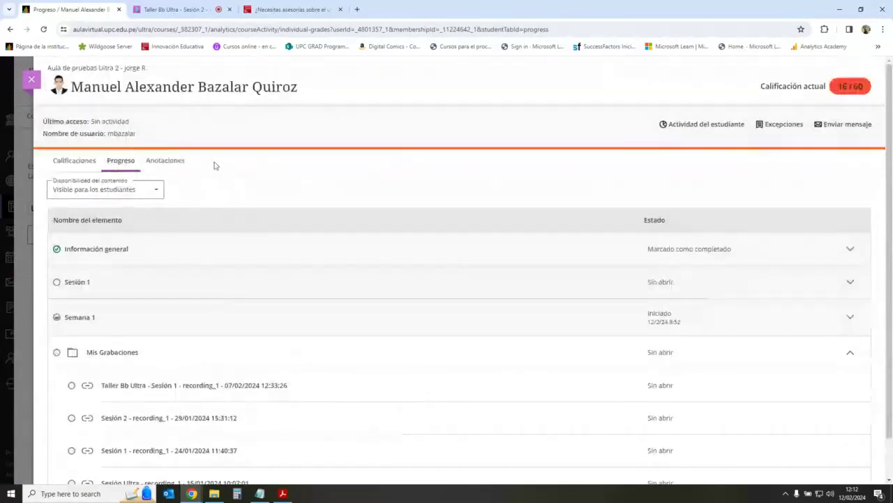
Step: Save the internal note "Le envié un mensaje el día 12/02" in the student's Anotaciones
{"action": "left_click", "coordinate": [164, 160]}
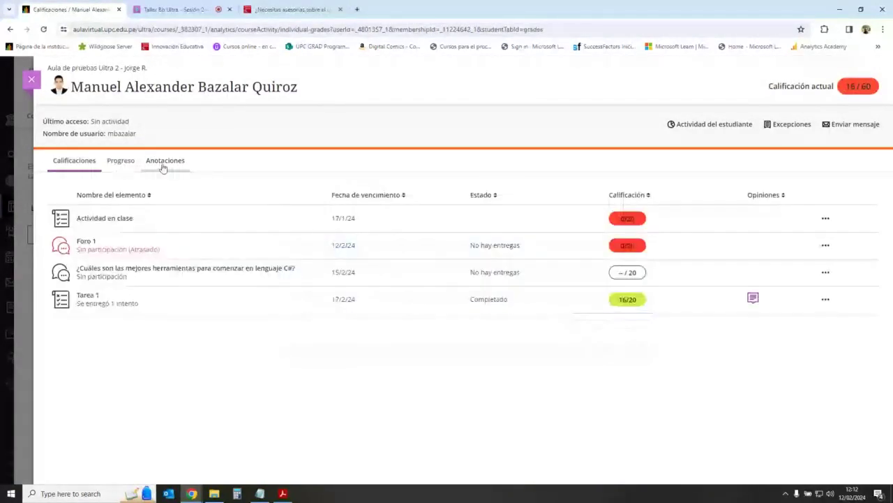
{"action": "left_click", "coordinate": [163, 163]}
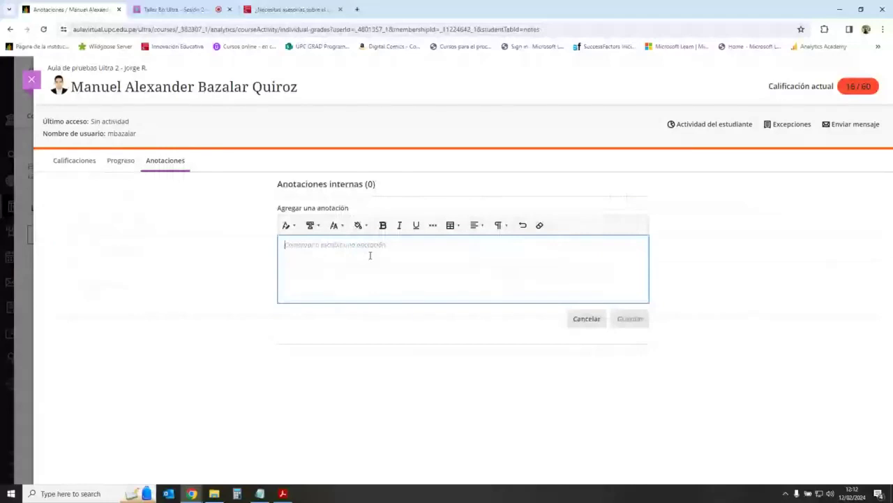
{"action": "type", "text": "Le envie"}
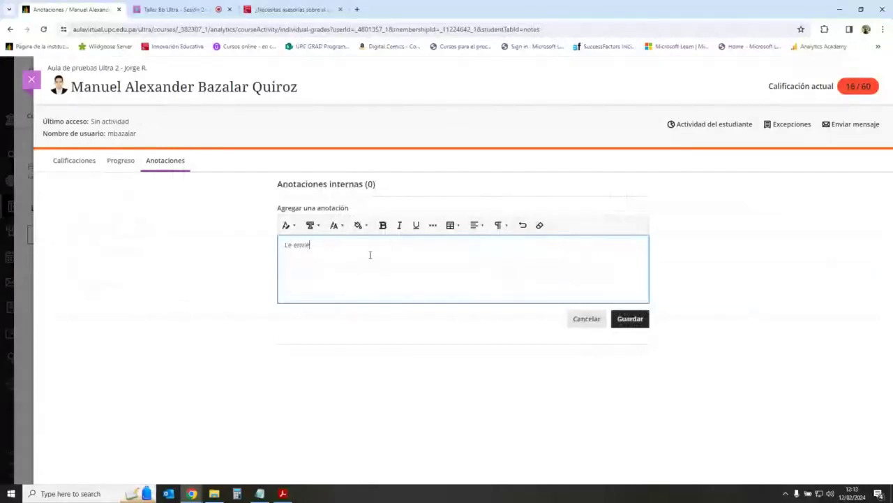
{"action": "type", "text": " un mensaje el día "}
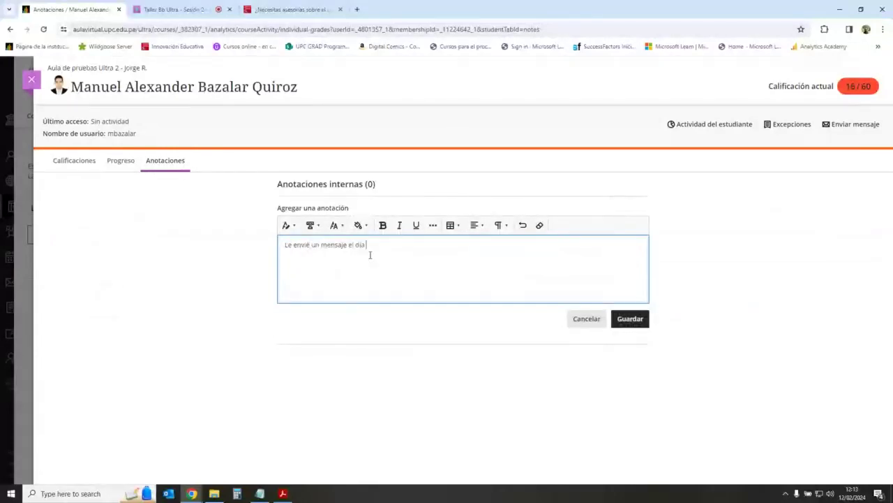
{"action": "type", "text": "12/02"}
{"action": "left_click", "coordinate": [616, 318]}
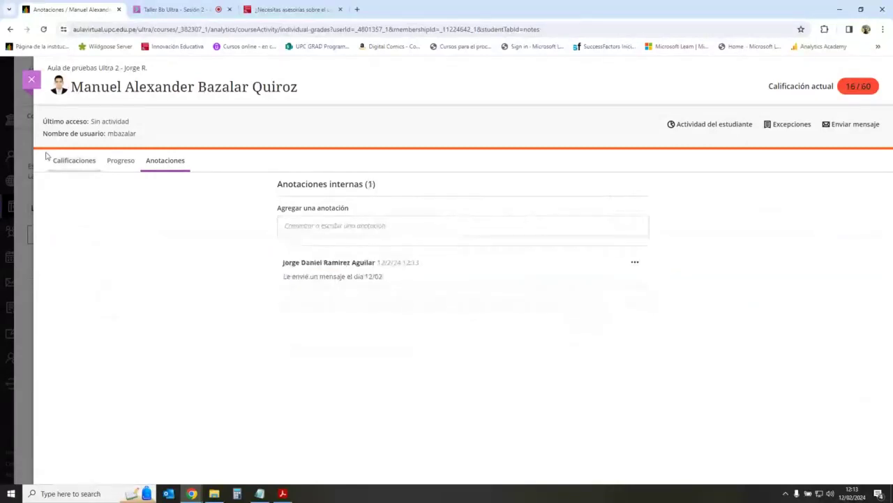
Step: Review the student's grades and weekly hours in the course, first as a table and as a chart
{"action": "left_click", "coordinate": [70, 159]}
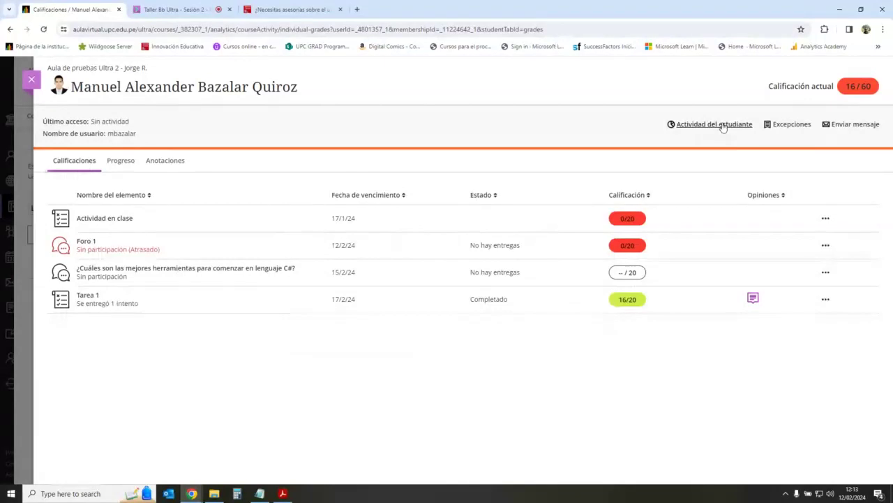
{"action": "left_click", "coordinate": [684, 126]}
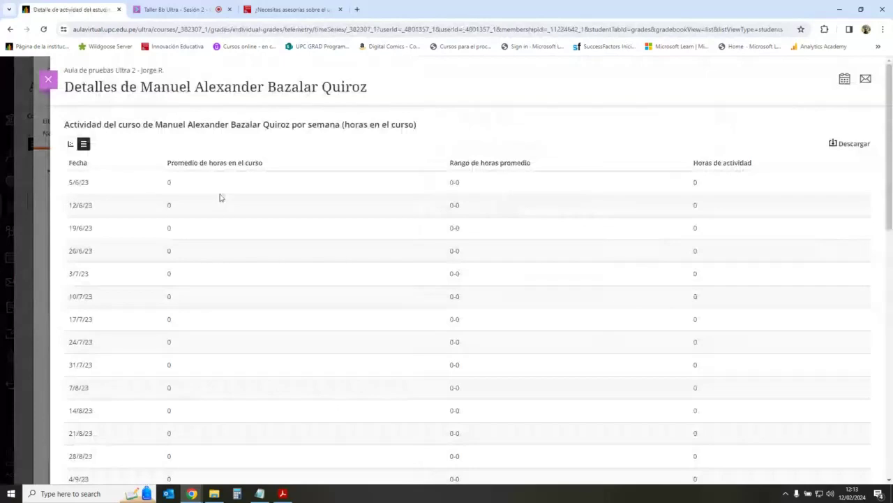
{"action": "scroll", "coordinate": [510, 239], "scroll_direction": "down", "scroll_amount": 4}
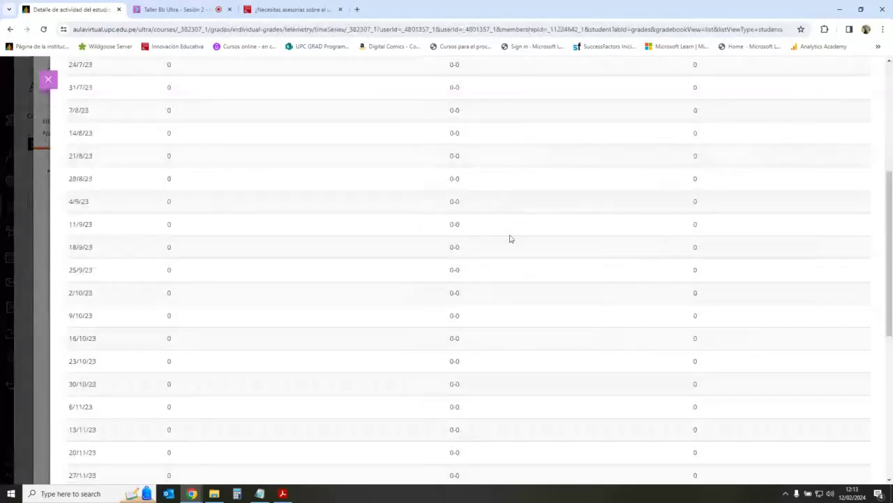
{"action": "scroll", "coordinate": [509, 238], "scroll_direction": "up", "scroll_amount": 5}
{"action": "left_click", "coordinate": [70, 145]}
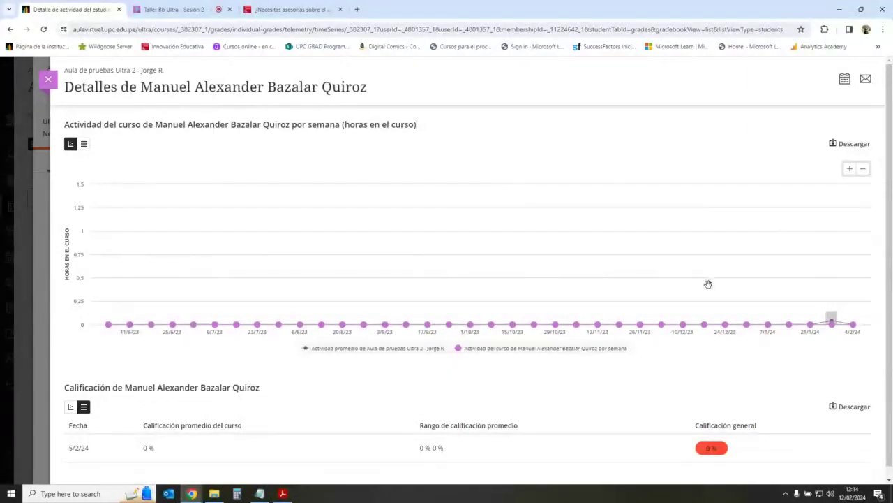
Step: Examine the weekly activity table's dates, average hours, average ranges and activity hours, and return to the chart view
{"action": "left_click", "coordinate": [84, 144]}
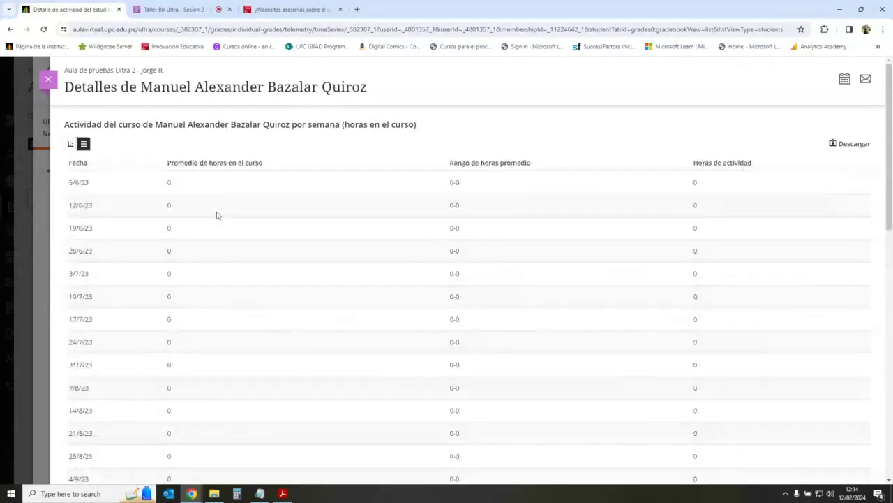
{"action": "triple_click", "coordinate": [91, 192]}
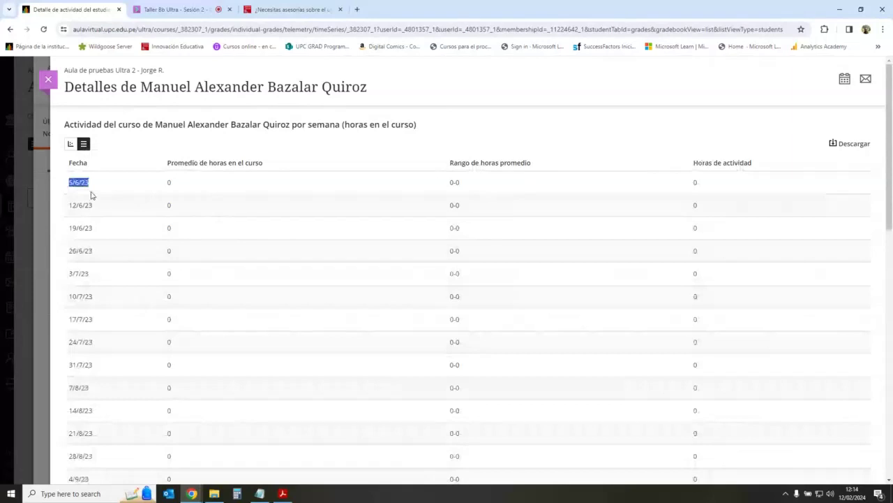
{"action": "left_click", "coordinate": [70, 229]}
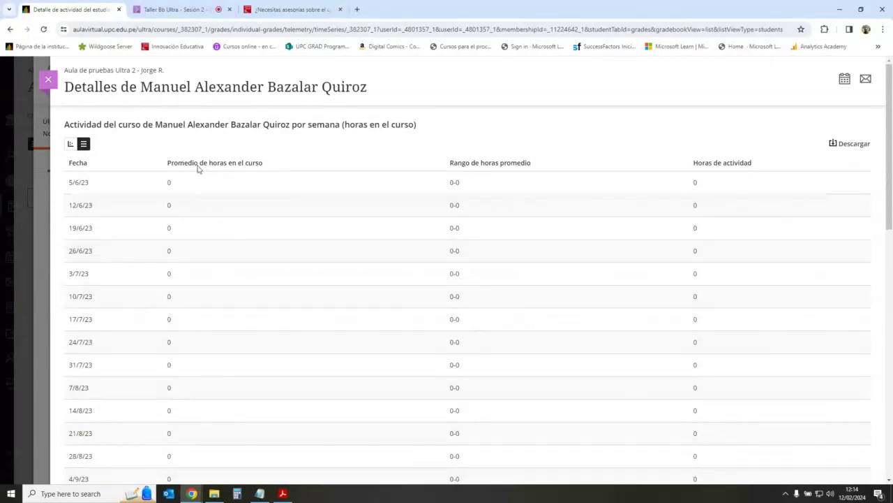
{"action": "left_click_drag", "start_coordinate": [172, 166], "coordinate": [270, 166]}
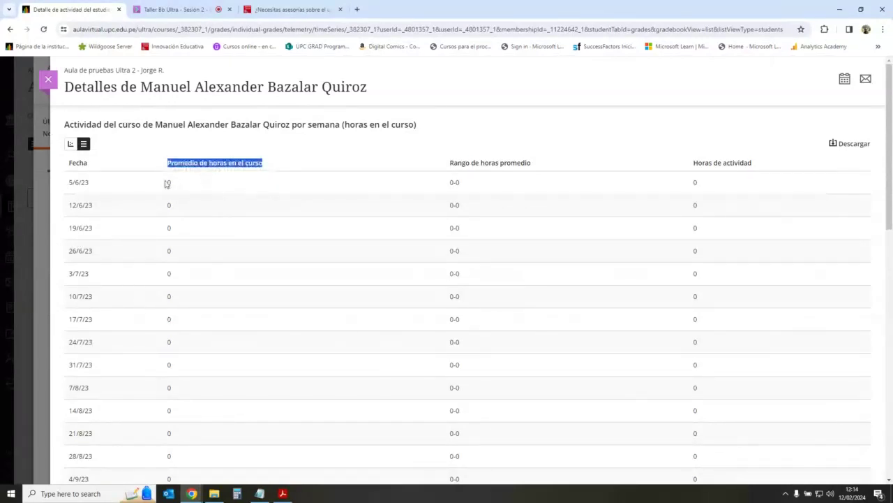
{"action": "left_click_drag", "start_coordinate": [168, 182], "coordinate": [217, 189]}
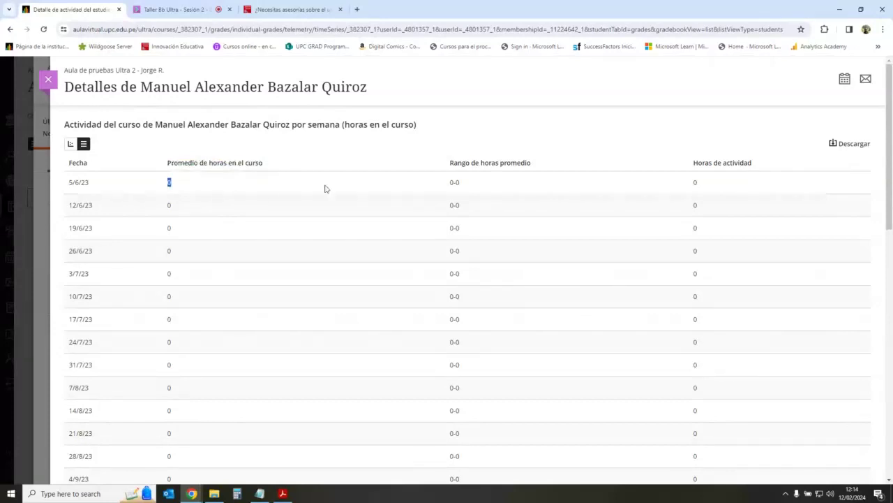
{"action": "left_click_drag", "start_coordinate": [450, 164], "coordinate": [532, 163]}
{"action": "left_click_drag", "start_coordinate": [450, 182], "coordinate": [461, 181]}
{"action": "left_click", "coordinate": [456, 183]}
{"action": "left_click_drag", "start_coordinate": [696, 186], "coordinate": [706, 187]}
{"action": "left_click", "coordinate": [70, 185]}
{"action": "double_click", "coordinate": [455, 182]}
{"action": "left_click", "coordinate": [83, 181]}
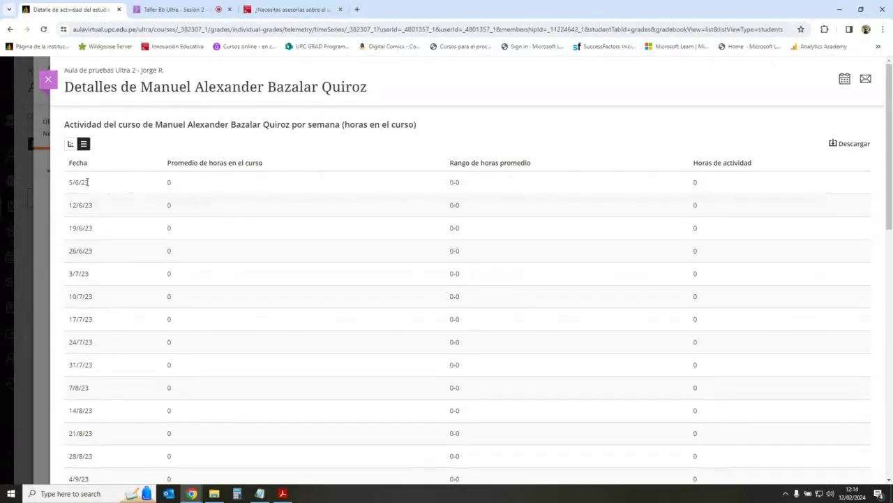
{"action": "left_click", "coordinate": [70, 146]}
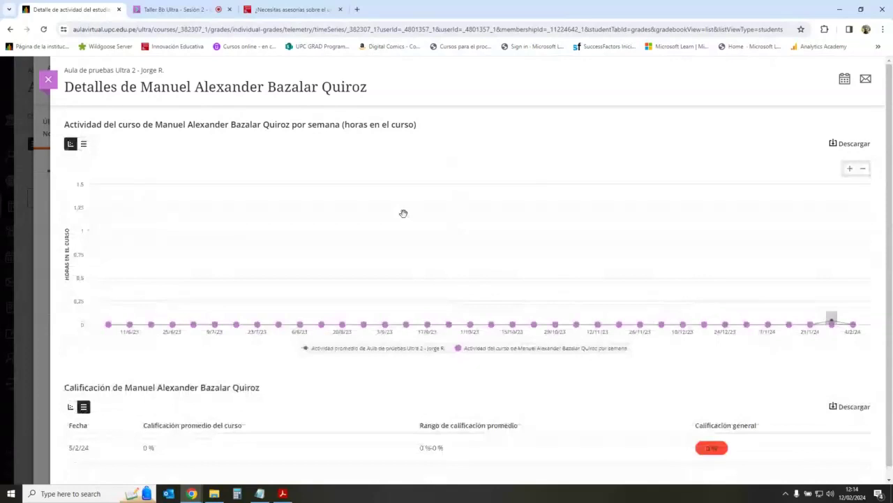
Step: Close the student's activity details and view the gradable items in Libro de calificaciones
{"action": "left_click", "coordinate": [48, 80]}
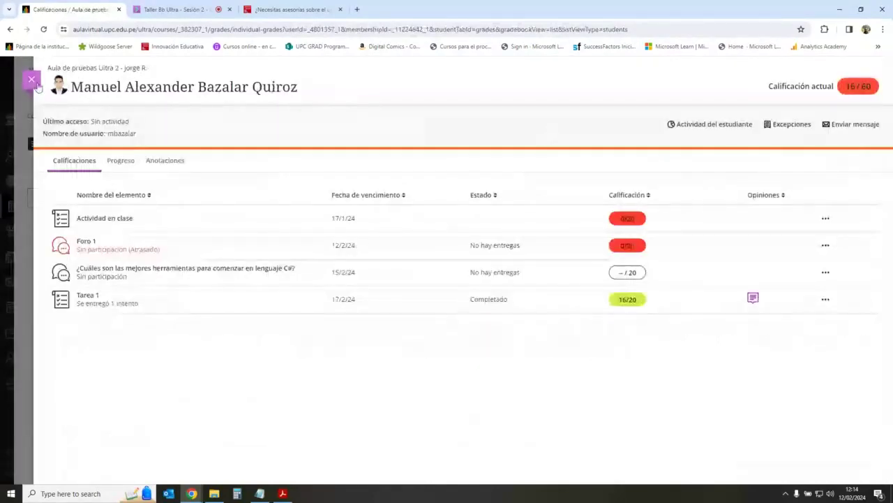
{"action": "left_click", "coordinate": [32, 81]}
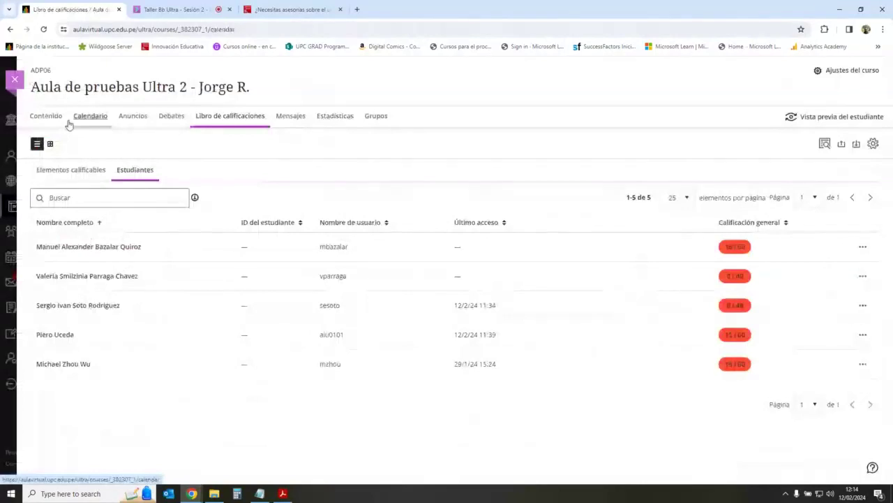
{"action": "left_click", "coordinate": [67, 123]}
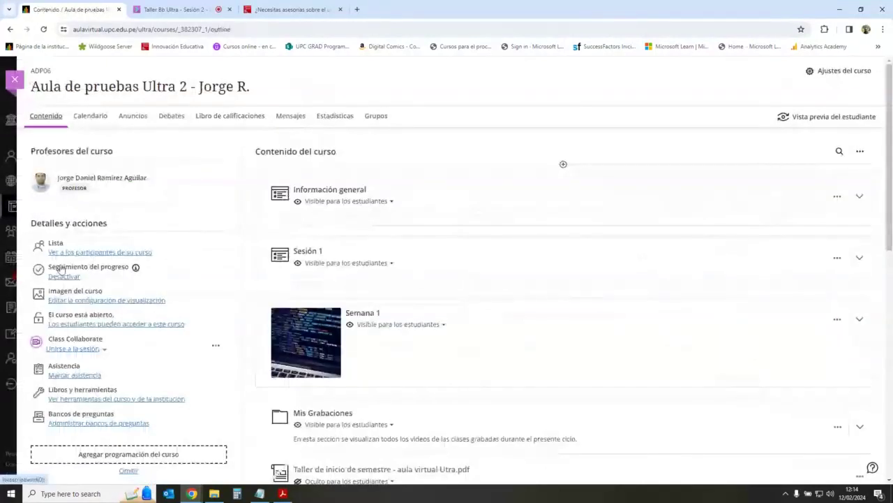
{"action": "left_click", "coordinate": [234, 119]}
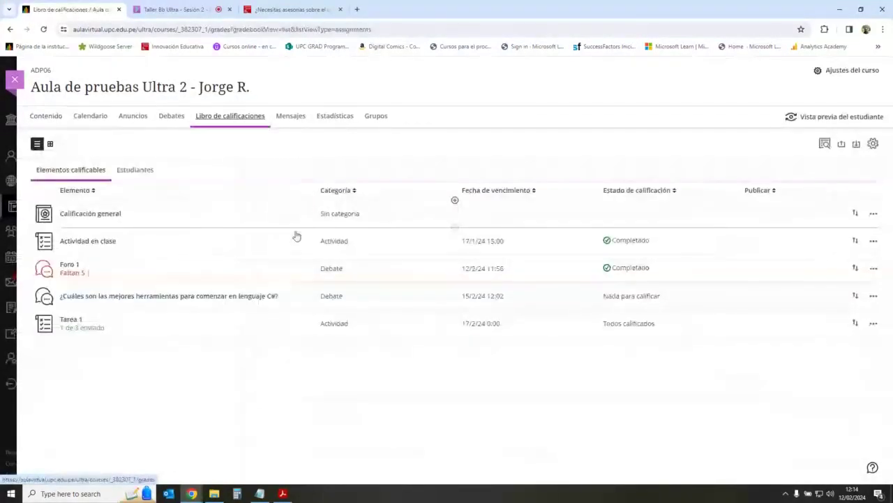
Step: Open the second listed student from the course activity table in Estadísticas and review their grades, progress and weekly activity details
{"action": "left_click", "coordinate": [335, 116]}
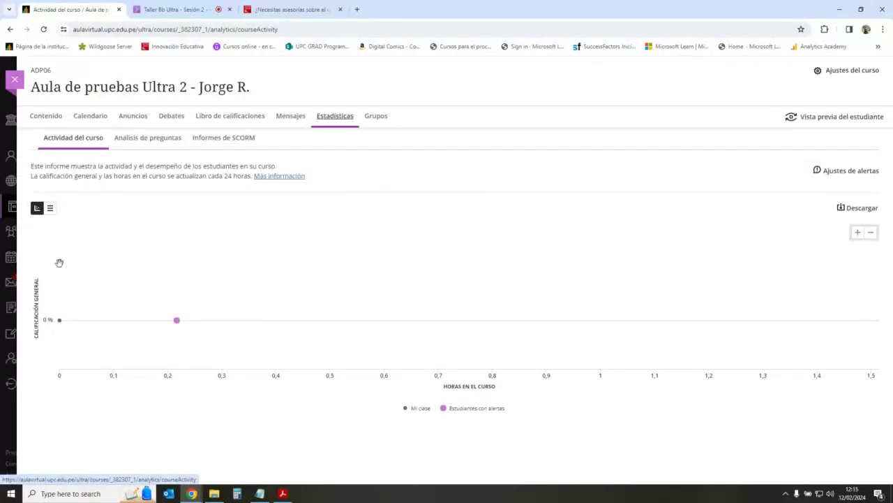
{"action": "left_click", "coordinate": [49, 208]}
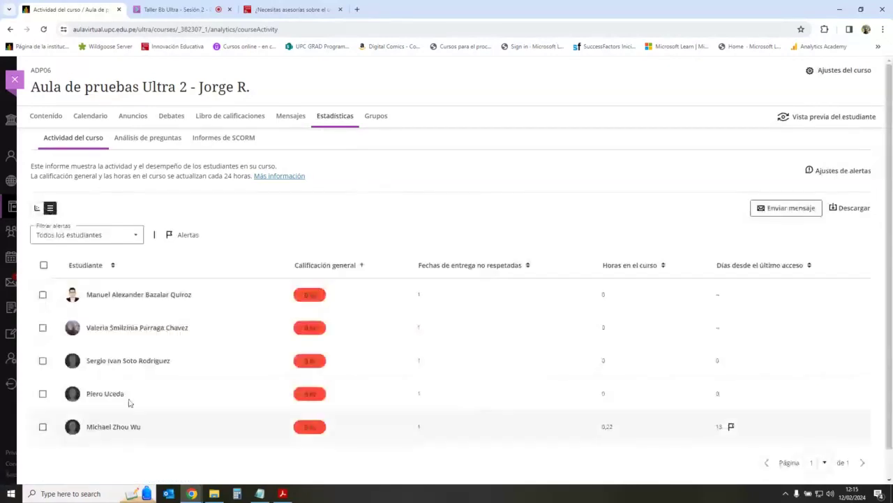
{"action": "left_click", "coordinate": [135, 327]}
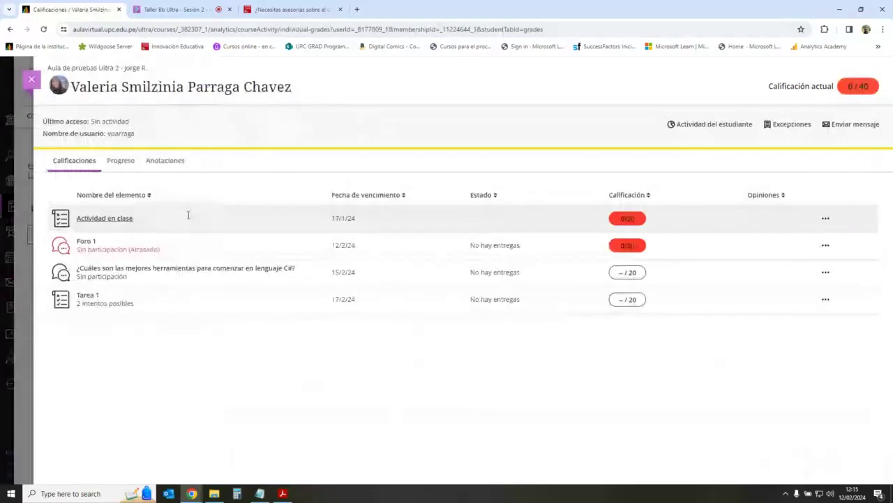
{"action": "left_click", "coordinate": [120, 160]}
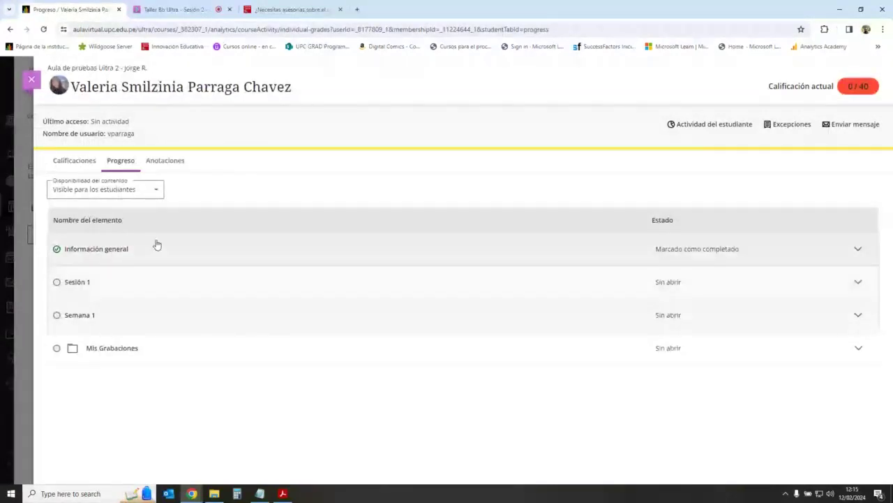
{"action": "left_click", "coordinate": [637, 243]}
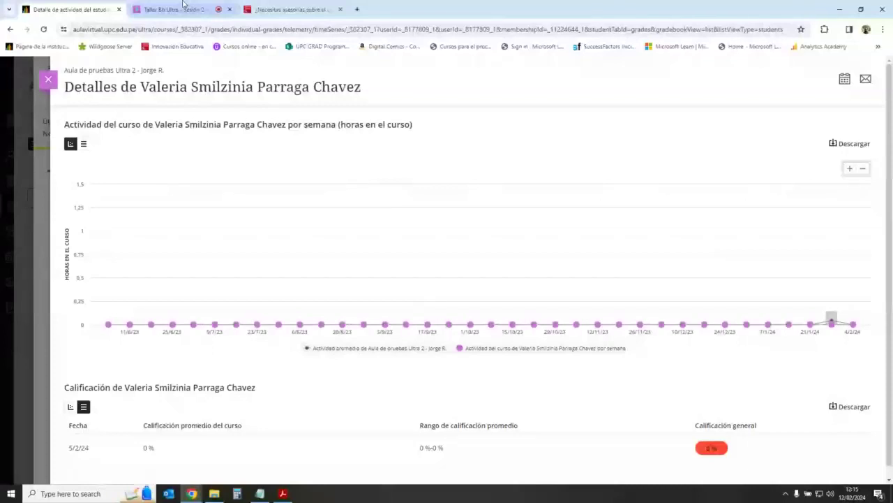
Step: Switch to the Collaborate session, read the participants' questions in the Todos chat, and return to the student's activity details
{"action": "left_click", "coordinate": [178, 9]}
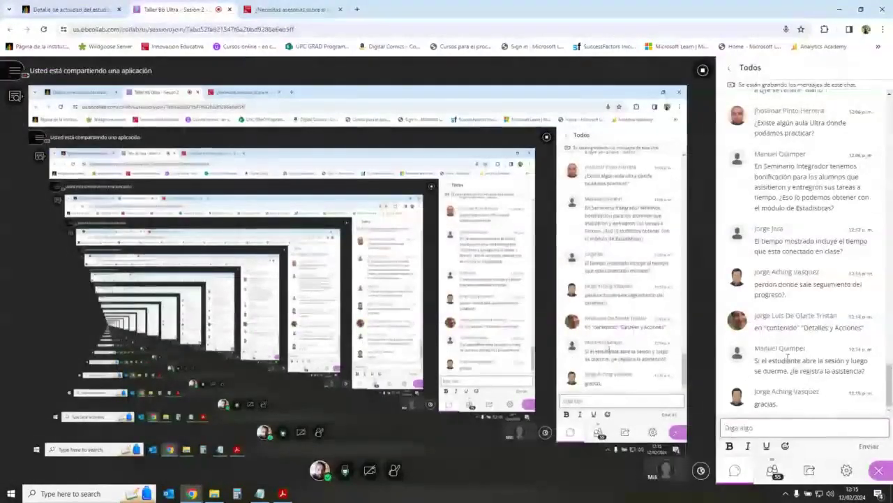
{"action": "scroll", "coordinate": [803, 347], "scroll_direction": "up", "scroll_amount": 3}
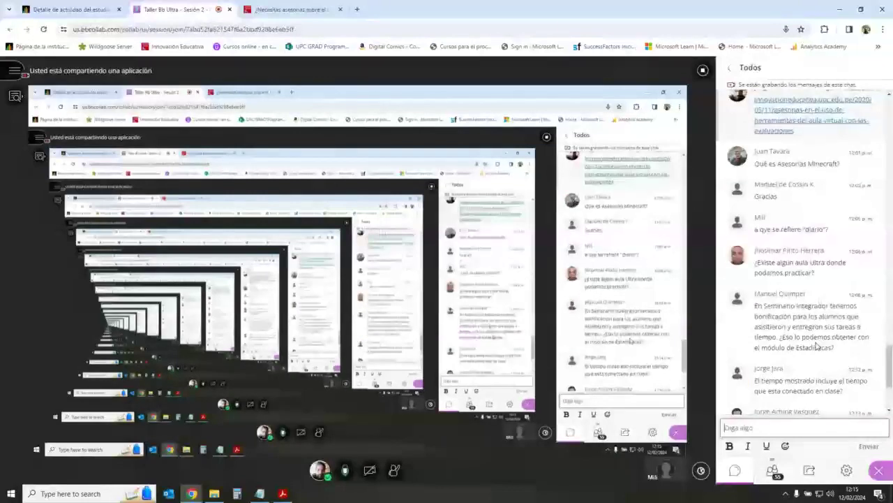
{"action": "scroll", "coordinate": [816, 346], "scroll_direction": "down", "scroll_amount": 3}
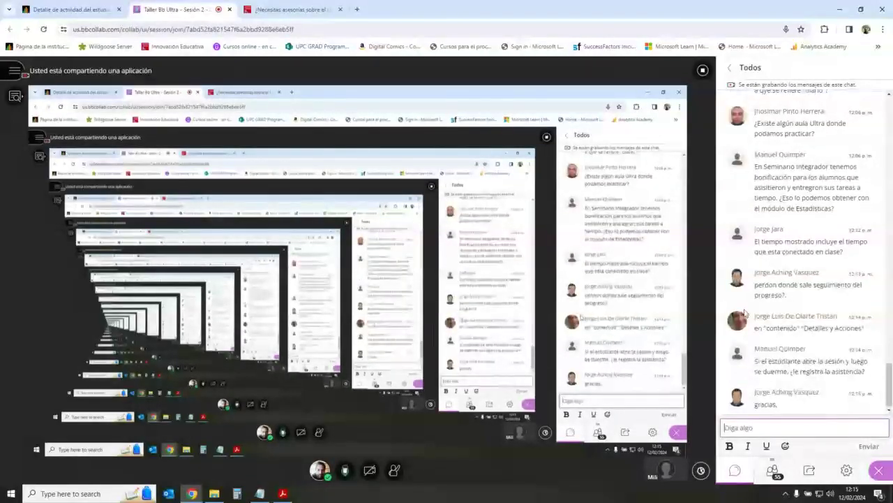
{"action": "left_click", "coordinate": [77, 6]}
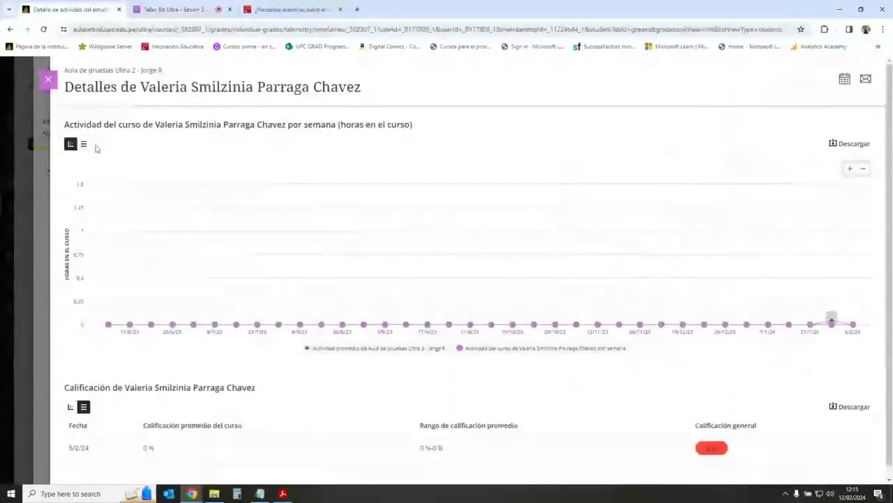
Step: Close the student details to view Seguimiento del progreso in Contenido, and check the Collaborate session chat for new questions
{"action": "key", "text": "Escape"}
{"action": "key", "text": "Escape"}
{"action": "key", "text": "Escape"}
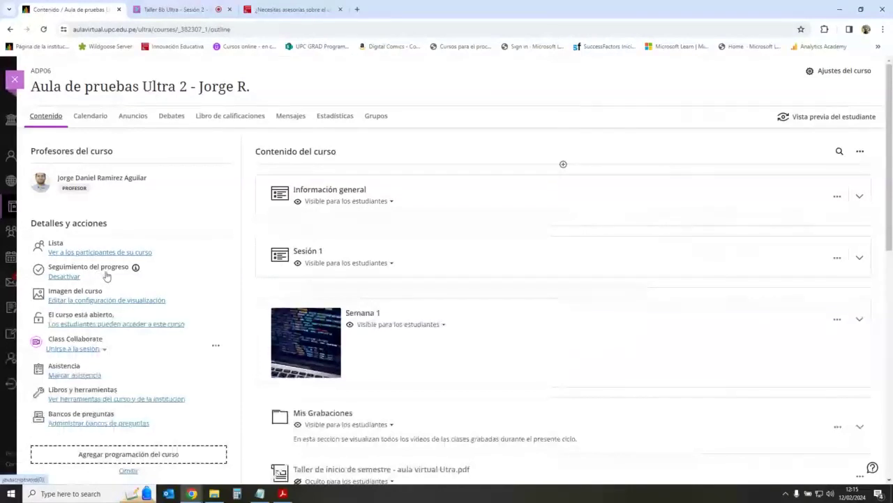
{"action": "left_click", "coordinate": [180, 6]}
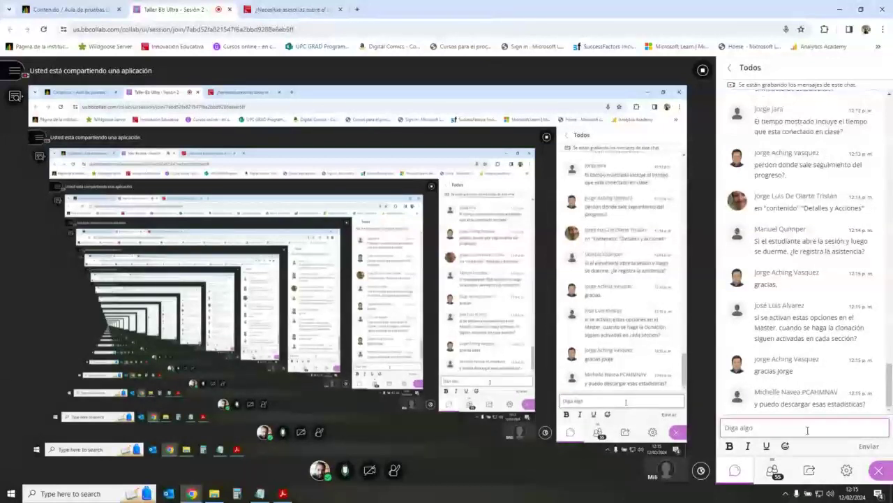
{"action": "key", "text": "ctrl+1"}
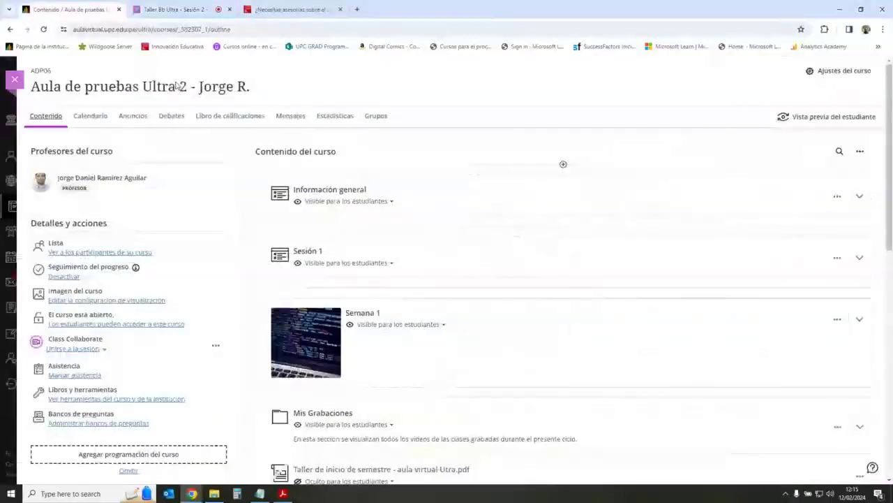
Step: View the Actividad del curso and Análisis de preguntas reports in Estadísticas and return to the course content
{"action": "left_click", "coordinate": [330, 118]}
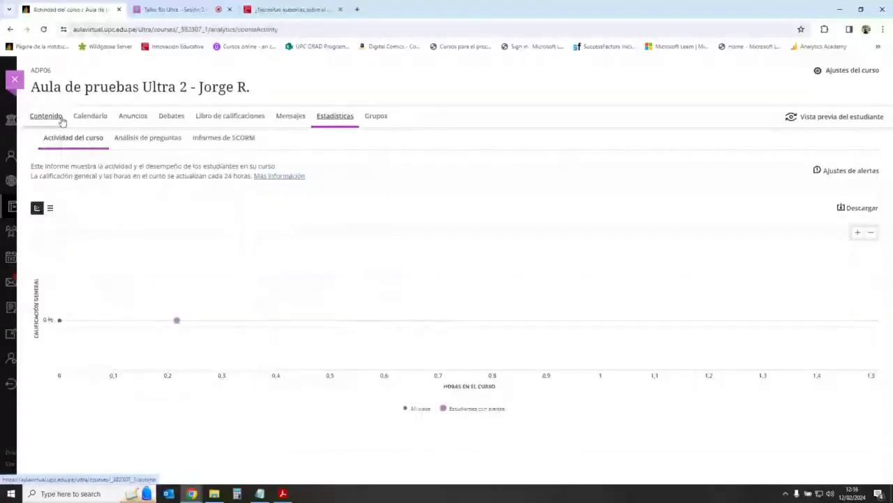
{"action": "left_click", "coordinate": [223, 138]}
{"action": "left_click", "coordinate": [158, 139]}
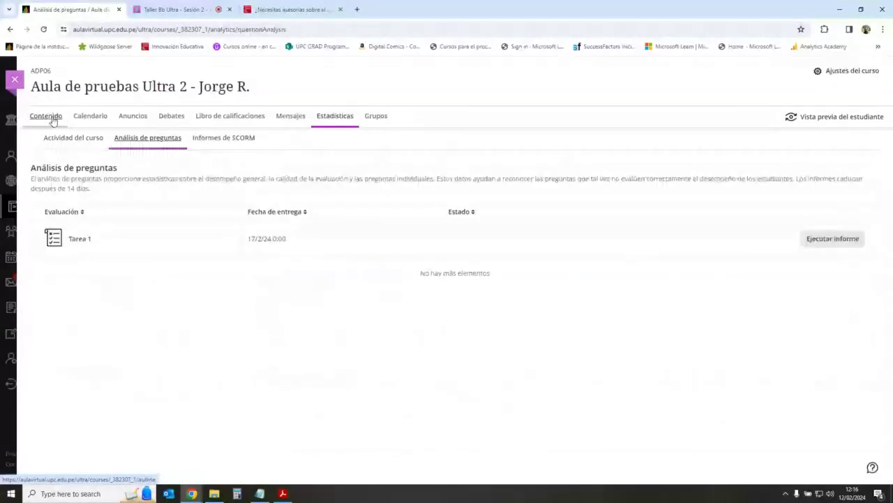
{"action": "left_click", "coordinate": [47, 117]}
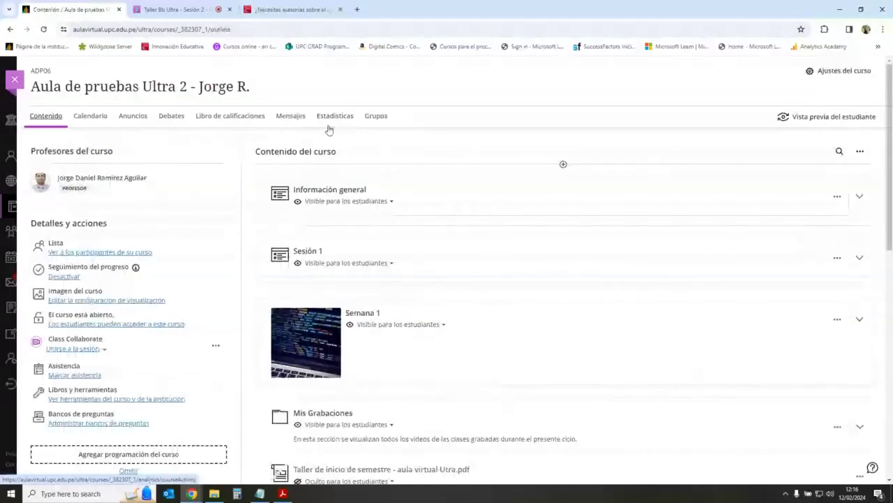
Step: Review the course activity report in Estadísticas as a student table and as a chart, ending on the table
{"action": "left_click", "coordinate": [333, 117]}
{"action": "left_click", "coordinate": [48, 208]}
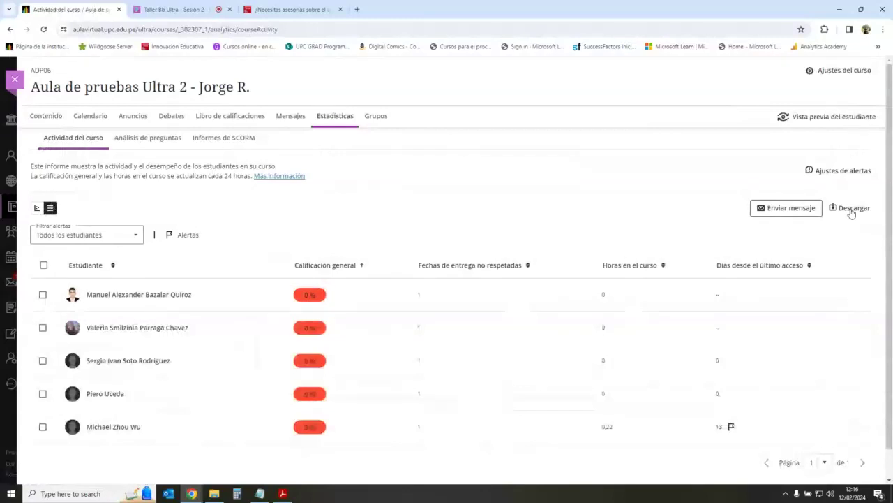
{"action": "left_click", "coordinate": [332, 126]}
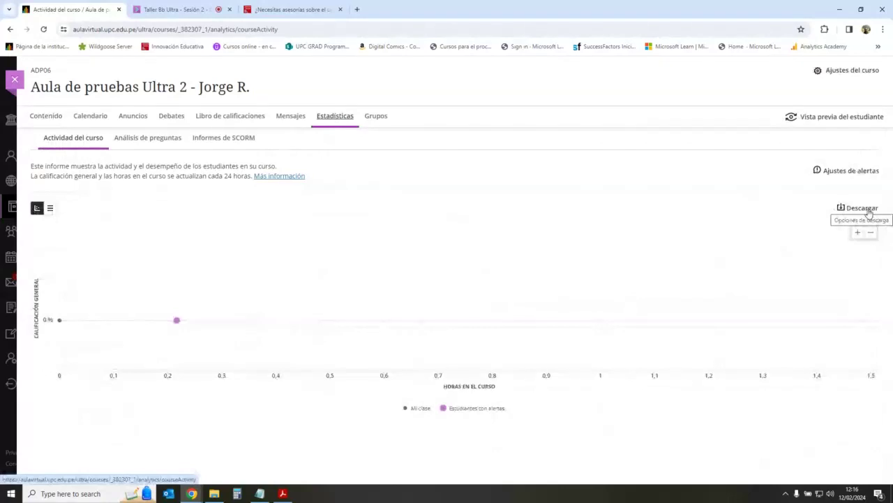
{"action": "left_click", "coordinate": [50, 208]}
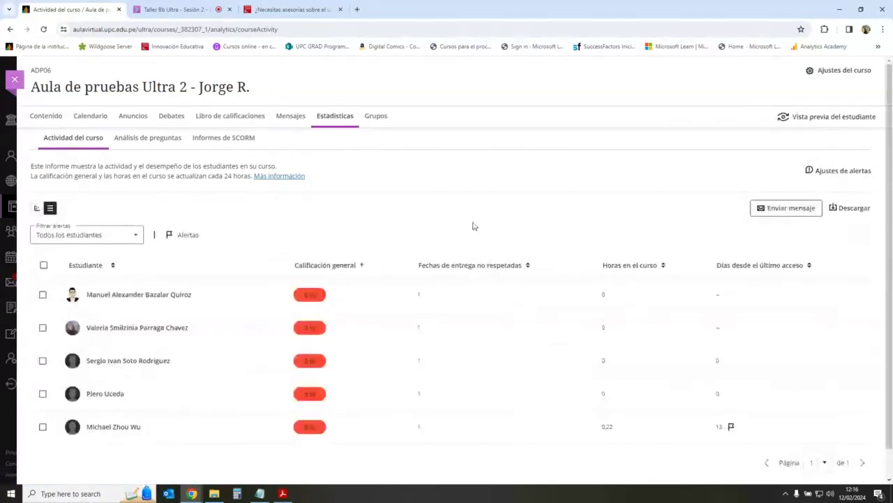
Step: Review the first listed student's Calificaciones, Progreso and Anotaciones, and close the student's details
{"action": "left_click", "coordinate": [275, 292]}
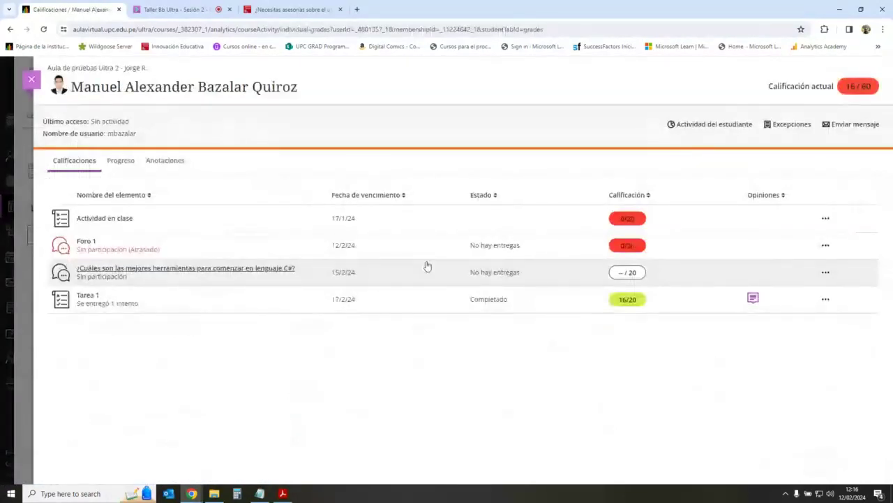
{"action": "left_click", "coordinate": [122, 161]}
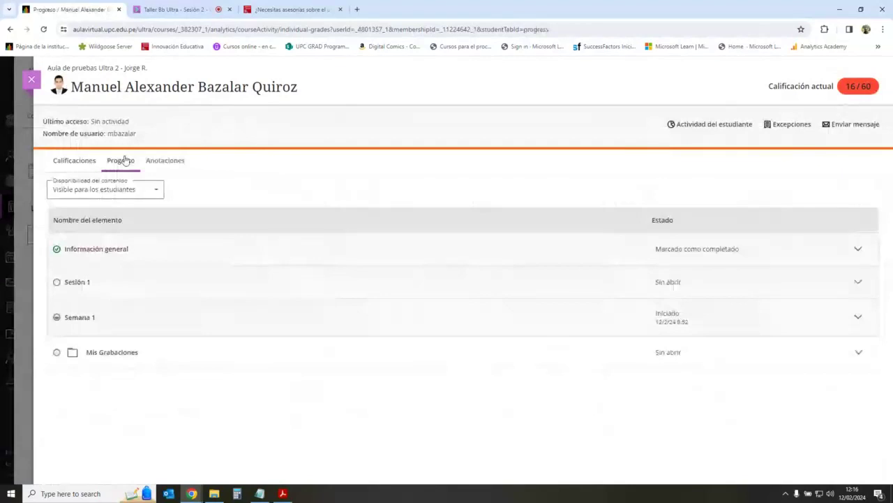
{"action": "key", "text": "Right"}
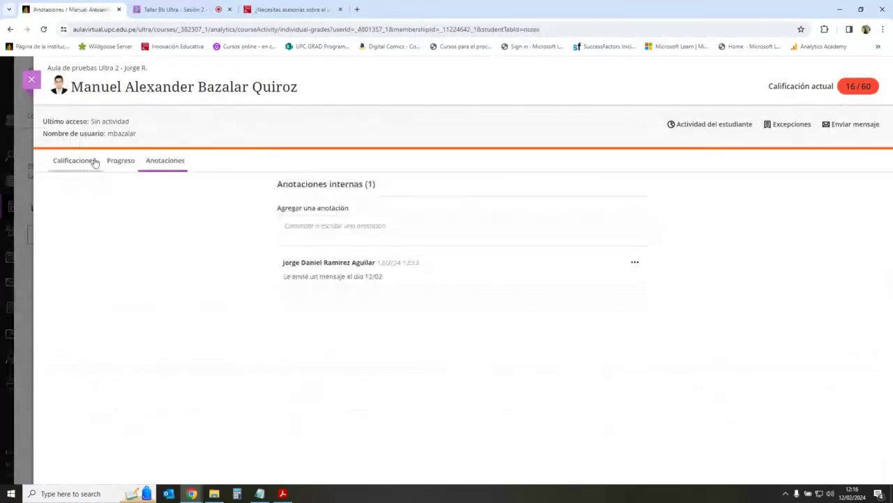
{"action": "key", "text": "Left"}
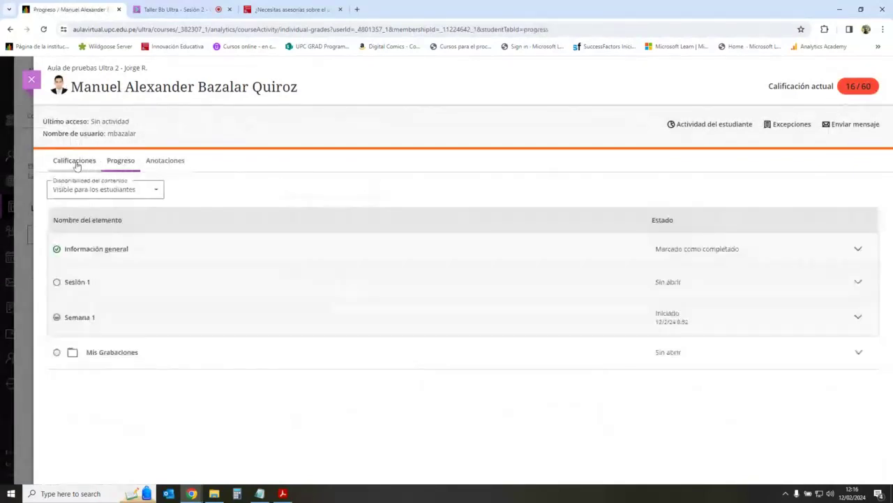
{"action": "left_click", "coordinate": [76, 163]}
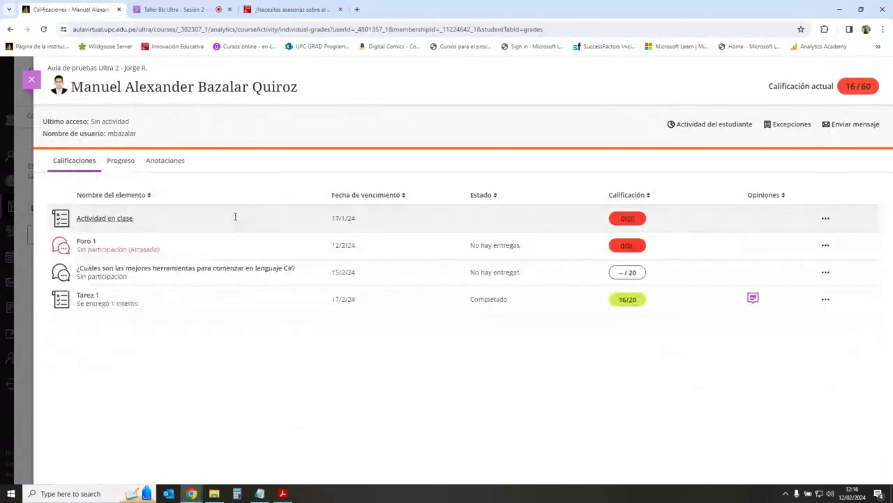
{"action": "key", "text": "Right"}
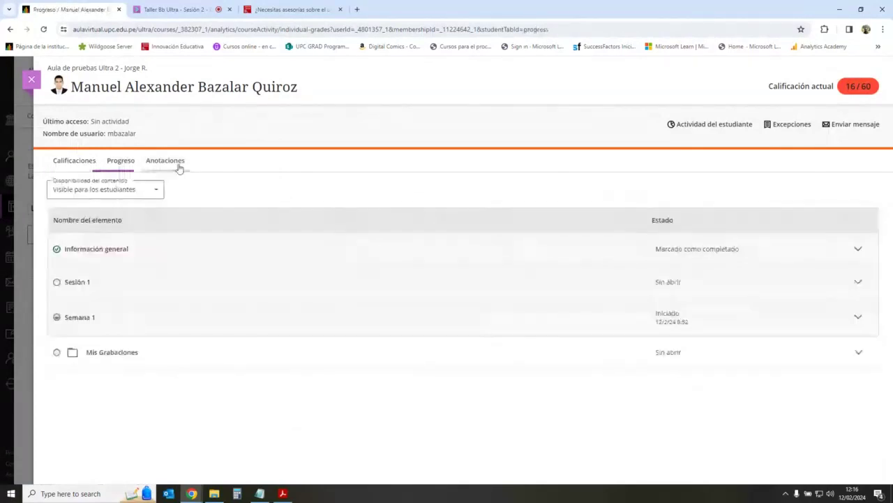
{"action": "key", "text": "Left"}
{"action": "key", "text": "Escape"}
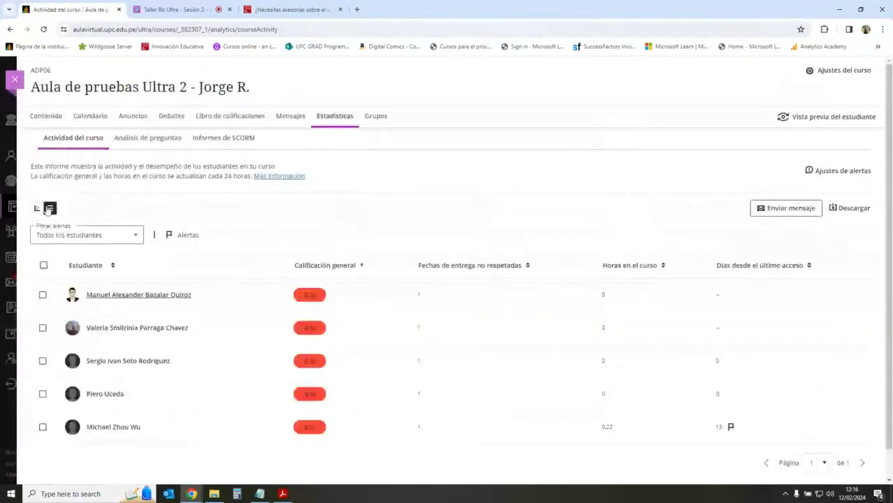
Step: Compare the course activity chart with the student table, view Análisis de preguntas, and return to Actividad del curso
{"action": "key", "text": "Left"}
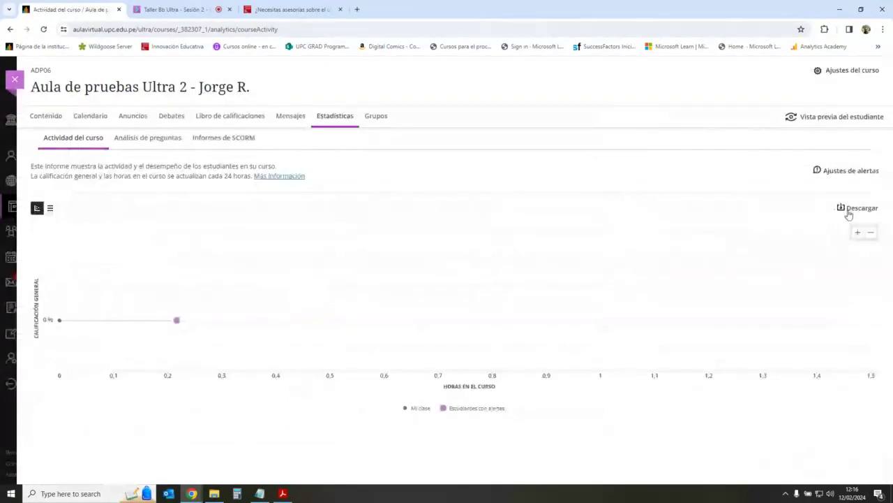
{"action": "left_click", "coordinate": [51, 209]}
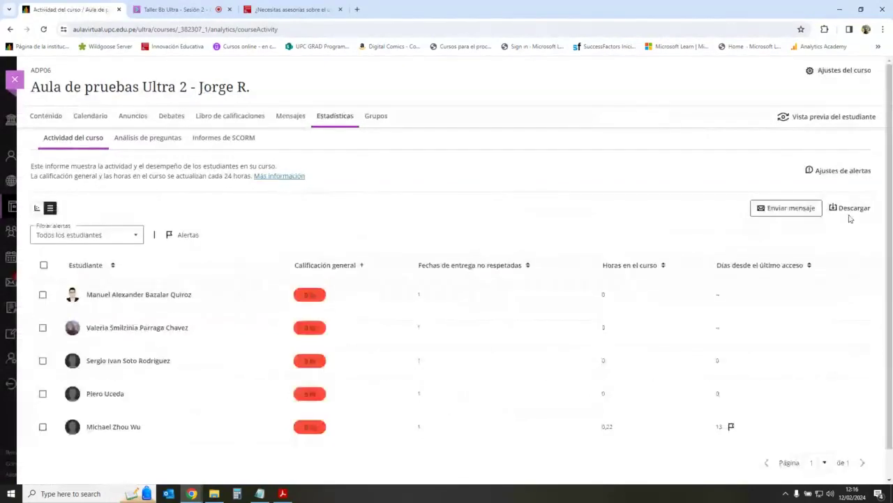
{"action": "left_click", "coordinate": [147, 137]}
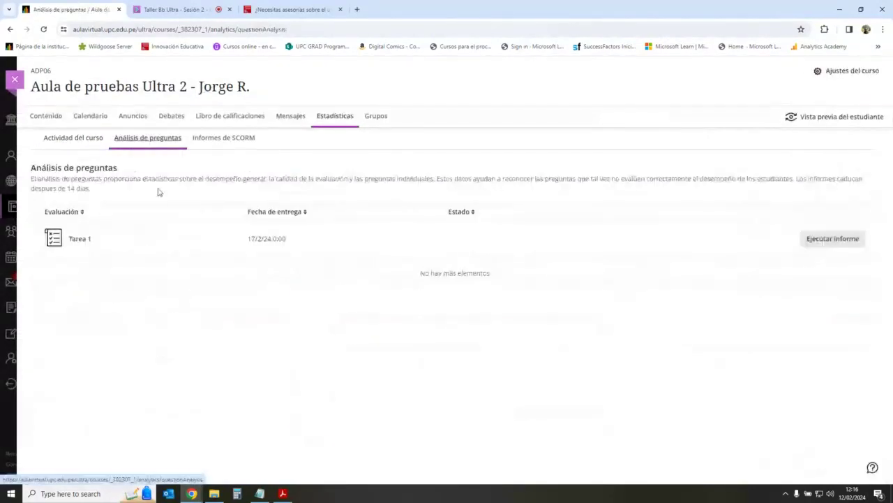
{"action": "left_click", "coordinate": [74, 137]}
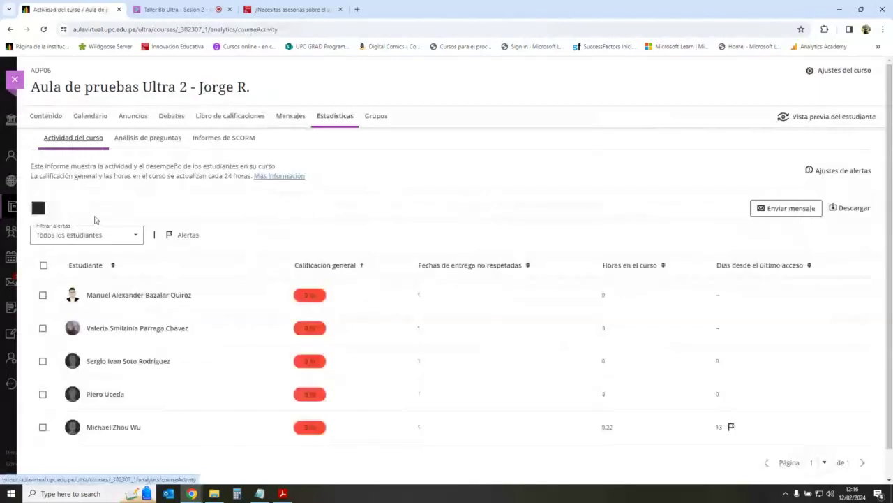
Step: Check the first listed student's grades and content progress from the activity table, and close the student's details
{"action": "left_click", "coordinate": [147, 296]}
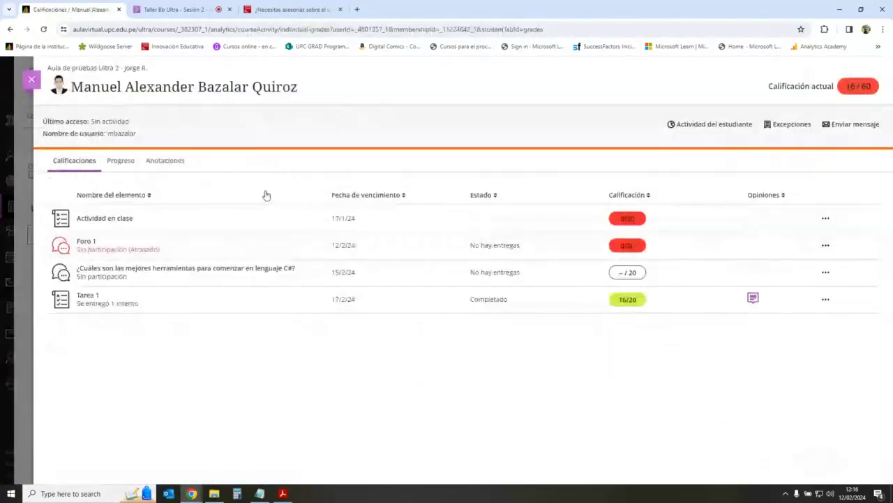
{"action": "left_click", "coordinate": [120, 160]}
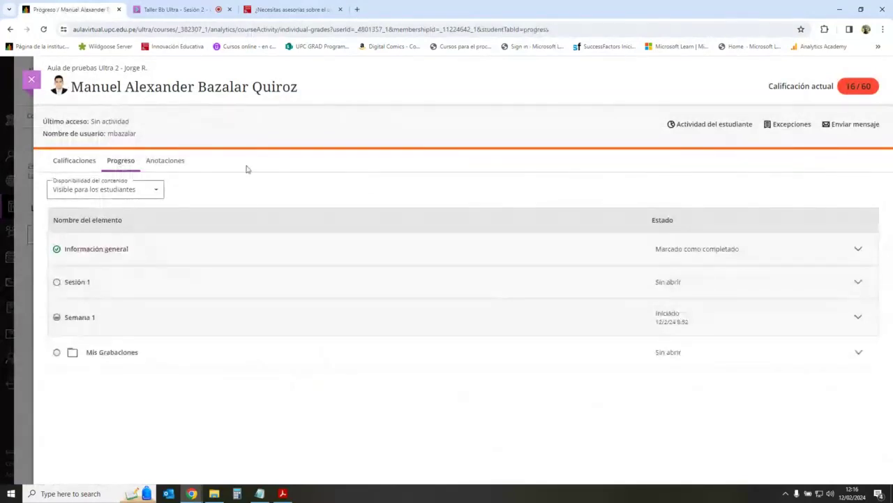
{"action": "left_click", "coordinate": [31, 79]}
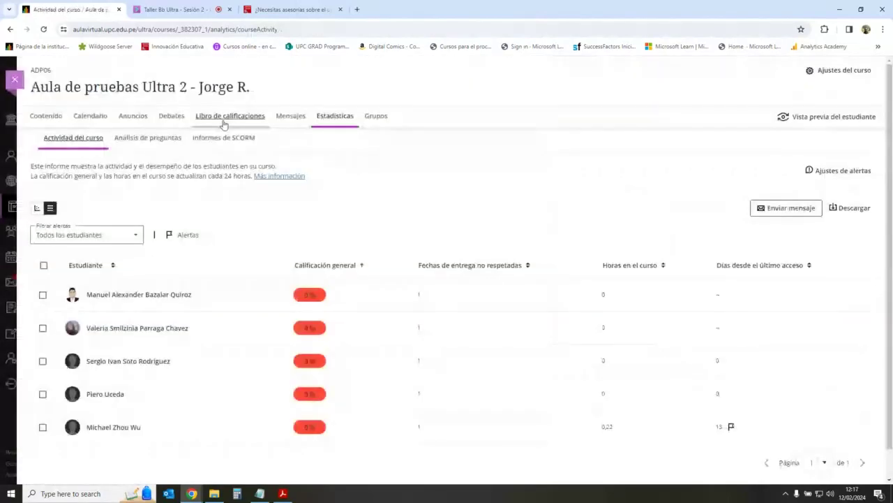
Step: View the course messages, and reopen the first listed student's content progress from Estadísticas
{"action": "left_click", "coordinate": [296, 119]}
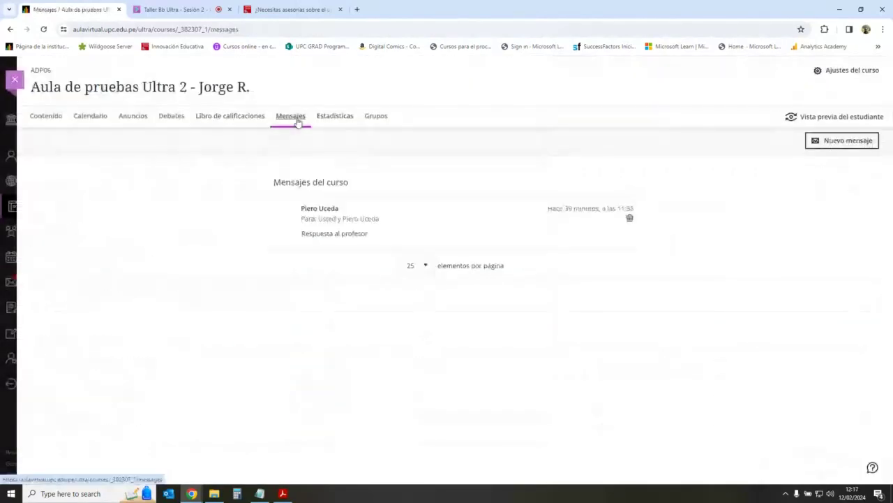
{"action": "left_click", "coordinate": [334, 116]}
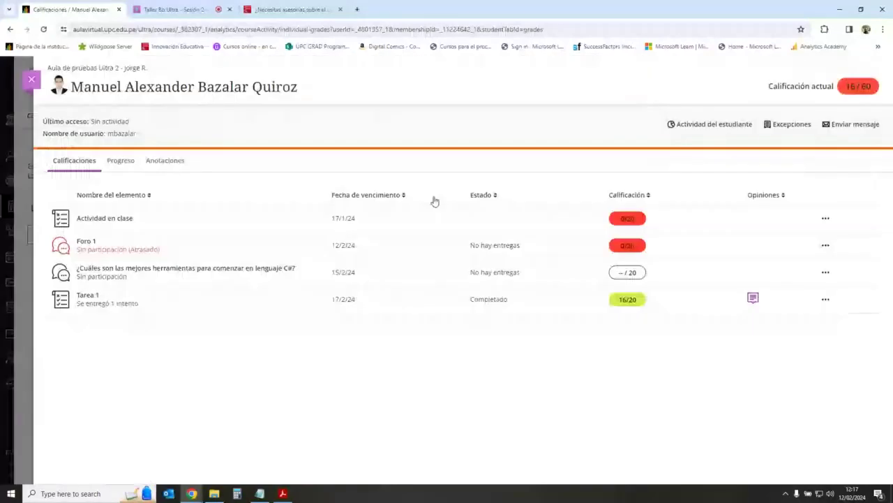
{"action": "left_click", "coordinate": [125, 165]}
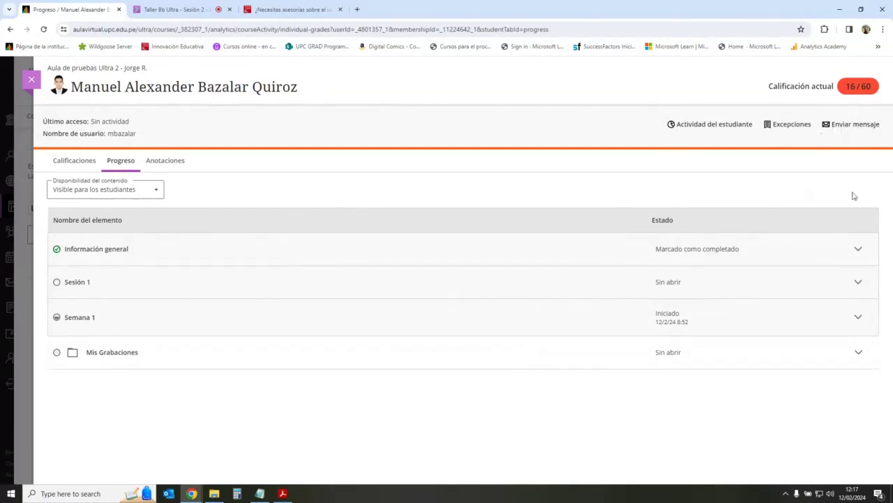
Step: Open a new message addressed to the first listed student and close it without sending
{"action": "left_click", "coordinate": [856, 125]}
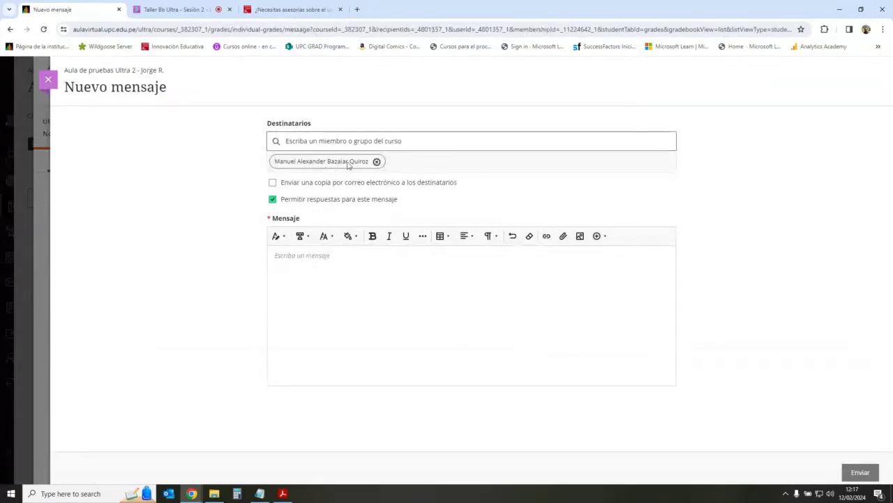
{"action": "left_click", "coordinate": [47, 79]}
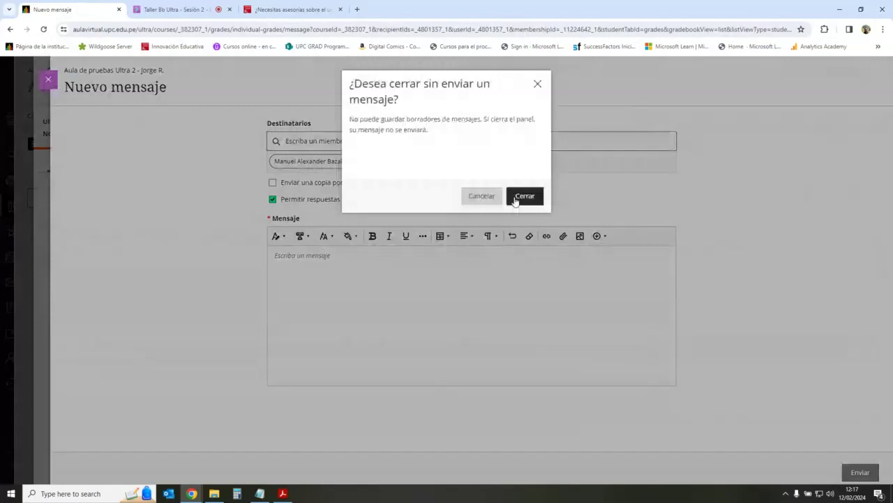
{"action": "left_click", "coordinate": [523, 197]}
Step: Read the participants' questions in the session chat, focusing on whether statistics work without weekly dates, and return to the course
{"action": "key", "text": "ctrl+Tab"}
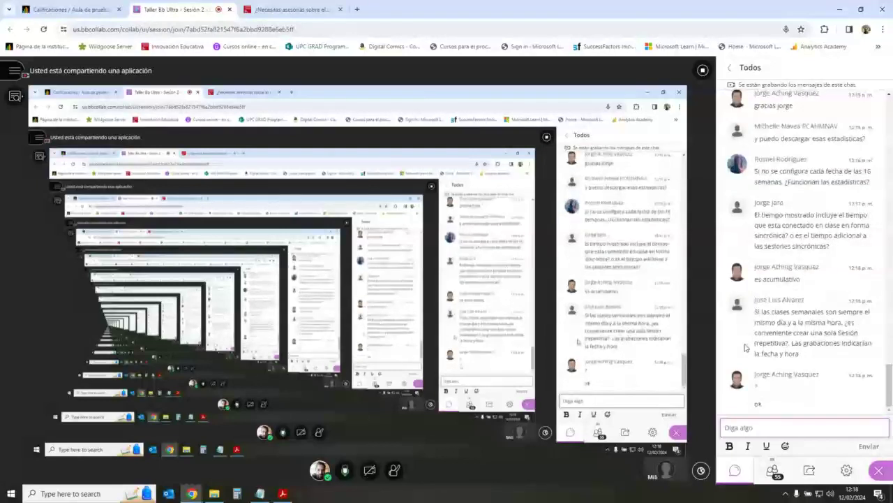
{"action": "scroll", "coordinate": [745, 346], "scroll_direction": "up", "scroll_amount": 3}
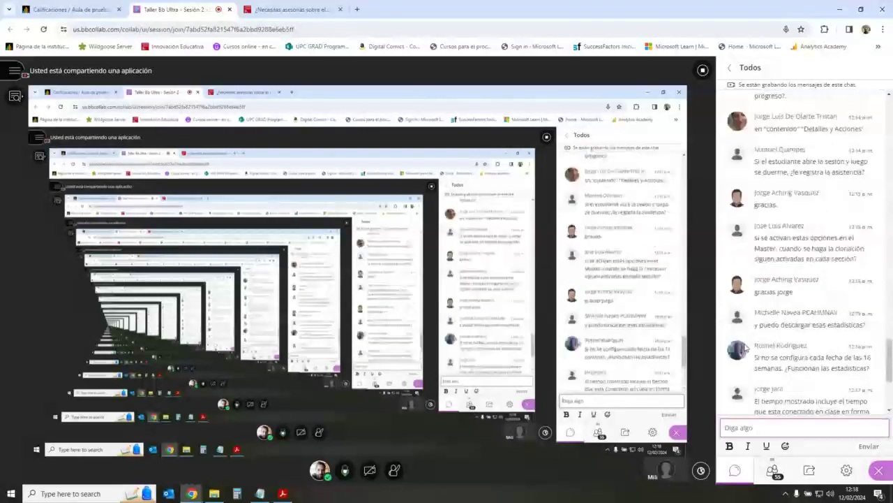
{"action": "scroll", "coordinate": [745, 347], "scroll_direction": "down", "scroll_amount": 3}
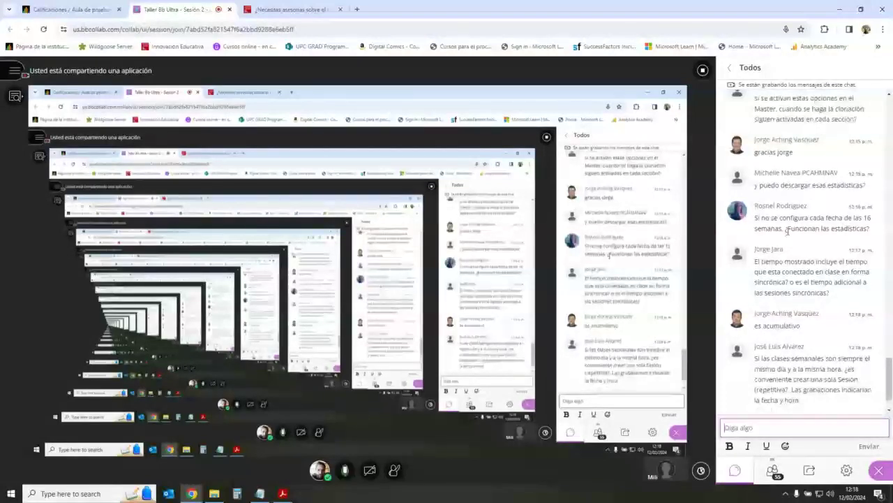
{"action": "left_click_drag", "start_coordinate": [787, 231], "coordinate": [860, 230]}
{"action": "left_click", "coordinate": [798, 252]}
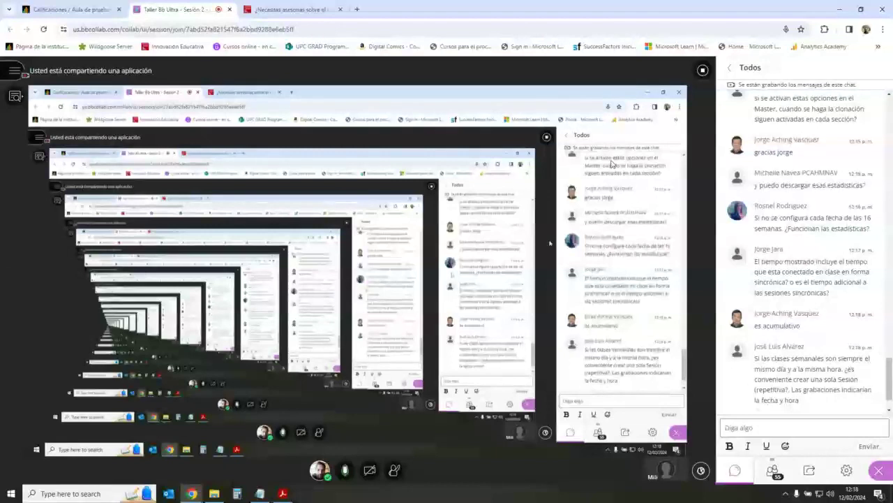
{"action": "key", "text": "ctrl+1"}
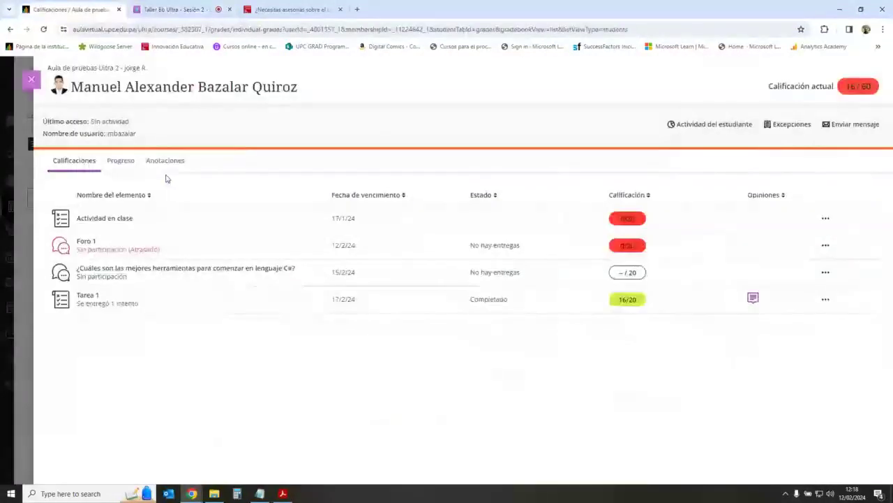
Step: Close the student's details and review Actividad del curso in the course's Estadísticas
{"action": "scroll", "coordinate": [39, 90], "scroll_direction": "down", "scroll_amount": 2}
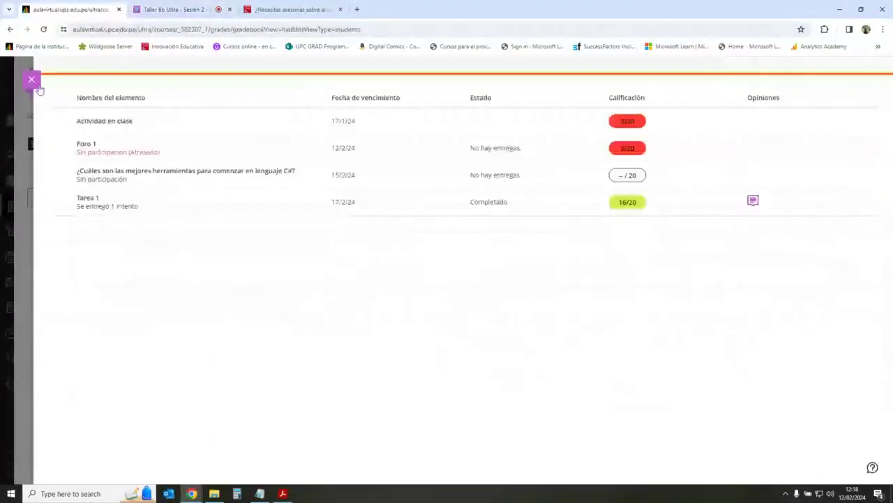
{"action": "left_click", "coordinate": [32, 79]}
{"action": "left_click", "coordinate": [341, 117]}
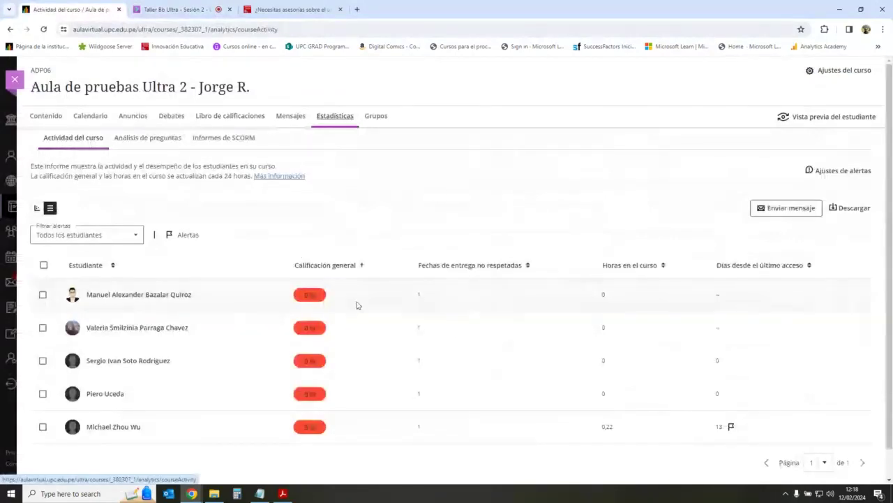
{"action": "scroll", "coordinate": [359, 293], "scroll_direction": "down", "scroll_amount": 1}
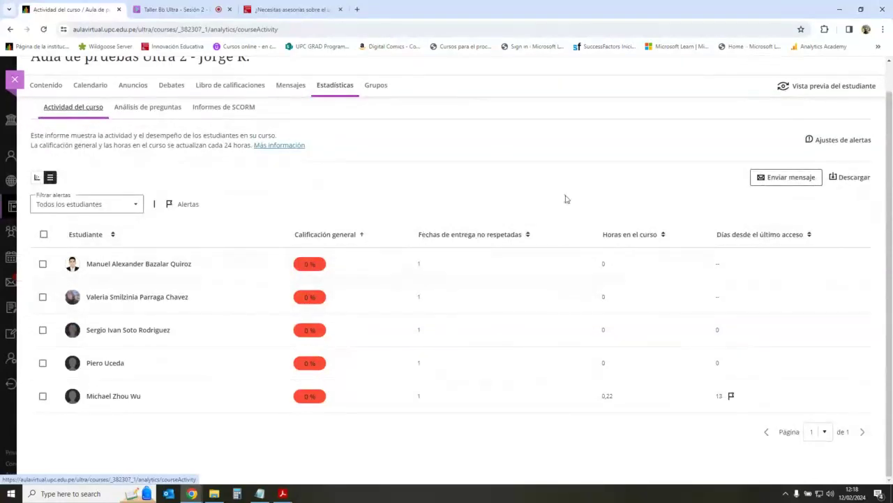
{"action": "left_click", "coordinate": [36, 179]}
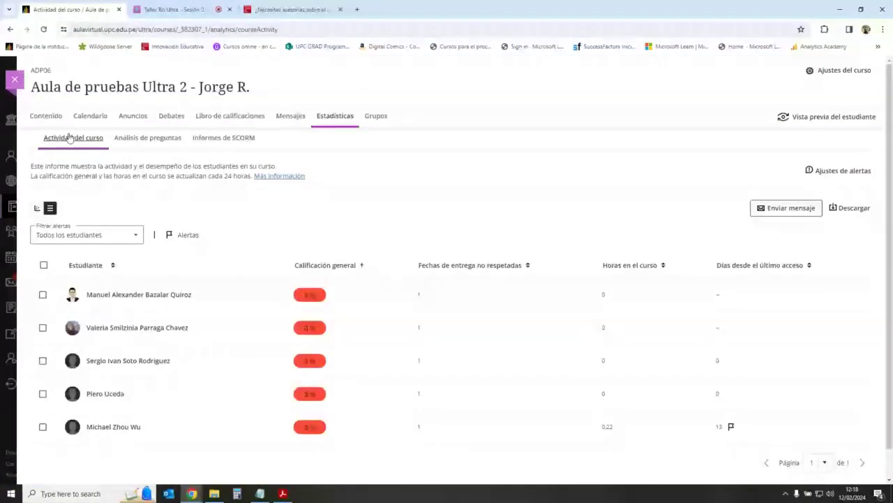
Step: Compare the chart and table of the first listed student's weekly hours in Actividad del estudiante, and close the student's details
{"action": "left_click", "coordinate": [309, 294]}
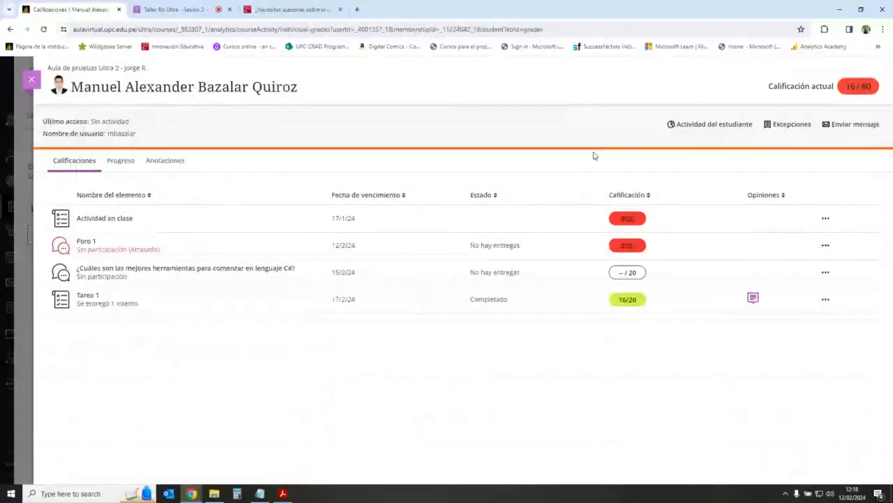
{"action": "left_click", "coordinate": [741, 124]}
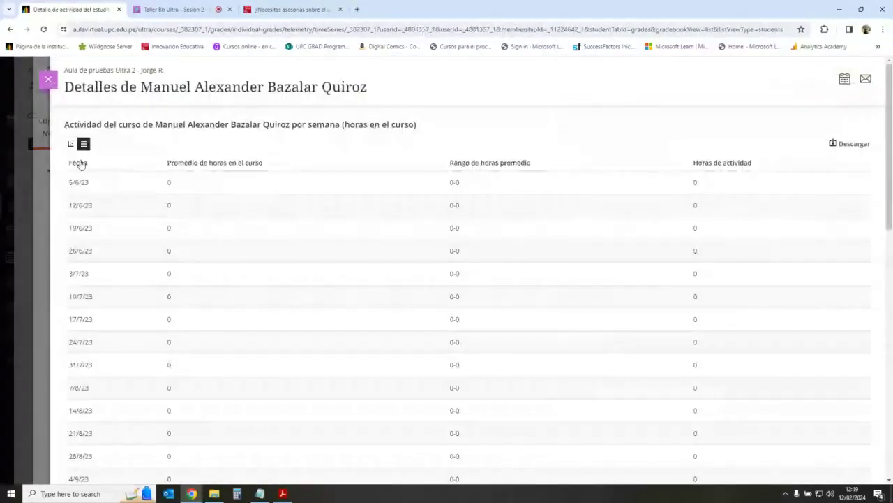
{"action": "left_click", "coordinate": [70, 144]}
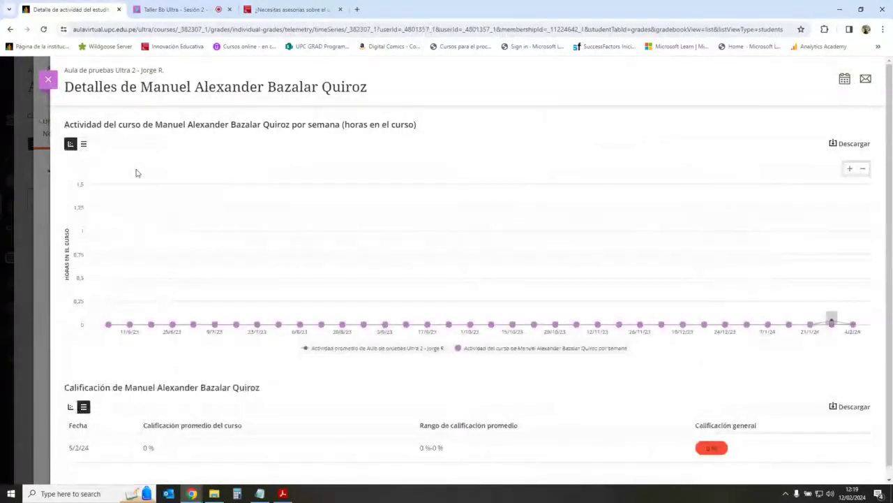
{"action": "left_click", "coordinate": [83, 144]}
{"action": "left_click", "coordinate": [70, 144]}
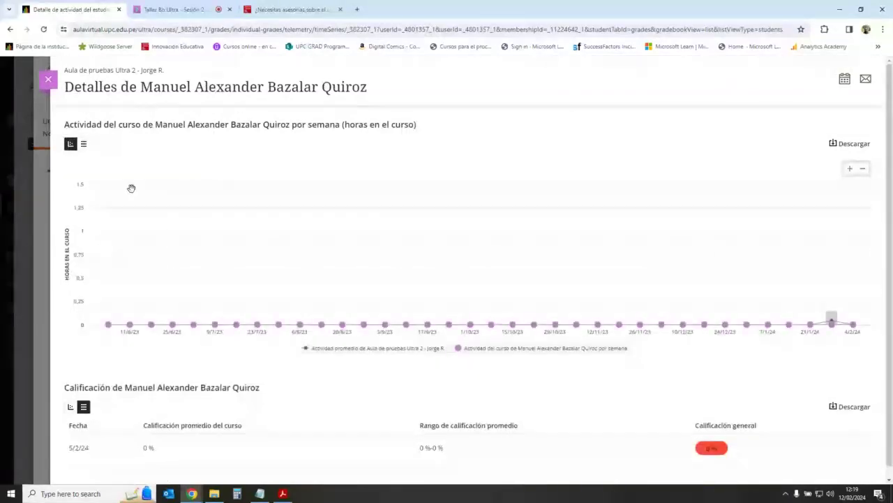
{"action": "left_click", "coordinate": [83, 144]}
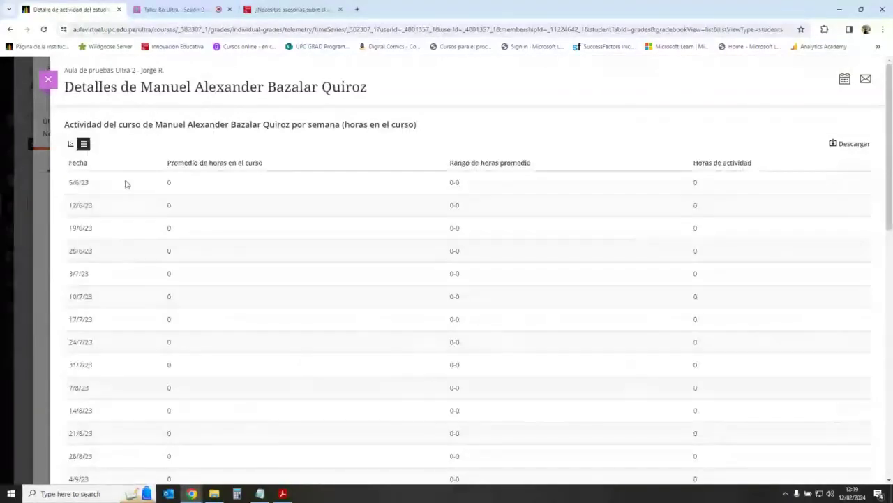
{"action": "left_click", "coordinate": [44, 79]}
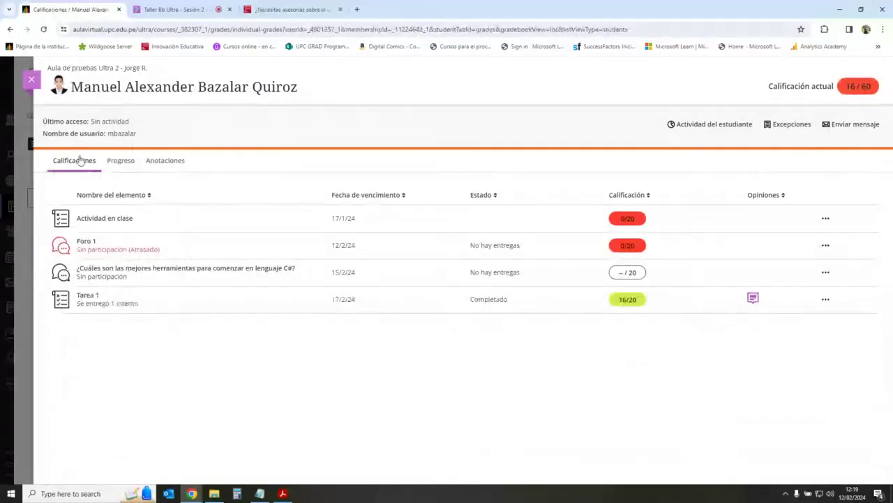
{"action": "left_click", "coordinate": [36, 86]}
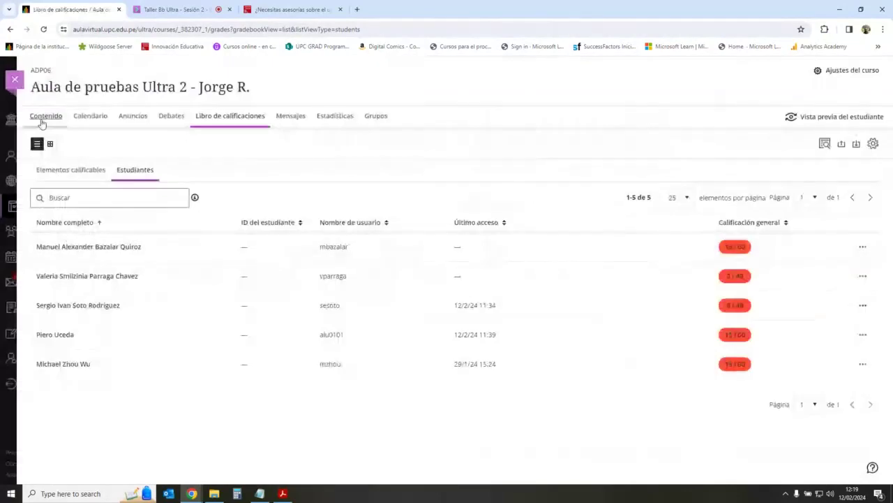
Step: Visit the course's Contenido page, and compare the activity chart with the student table in Estadísticas
{"action": "left_click", "coordinate": [42, 117]}
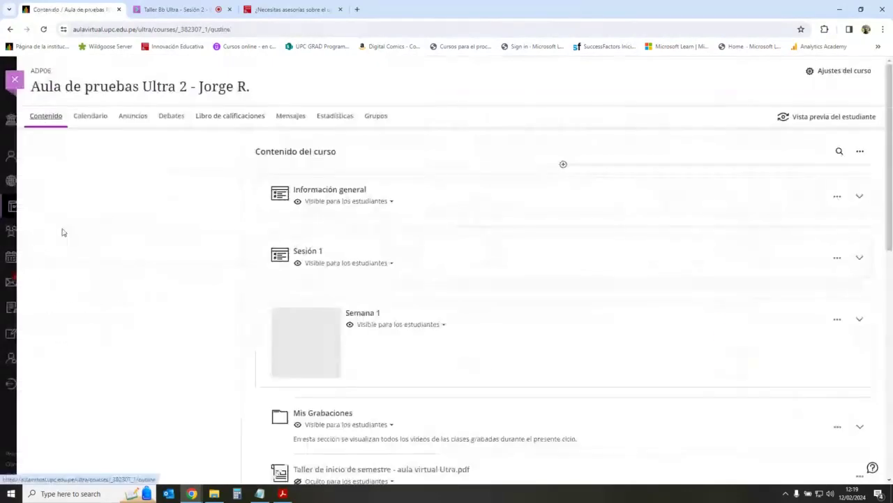
{"action": "left_click", "coordinate": [333, 117]}
{"action": "left_click", "coordinate": [37, 208]}
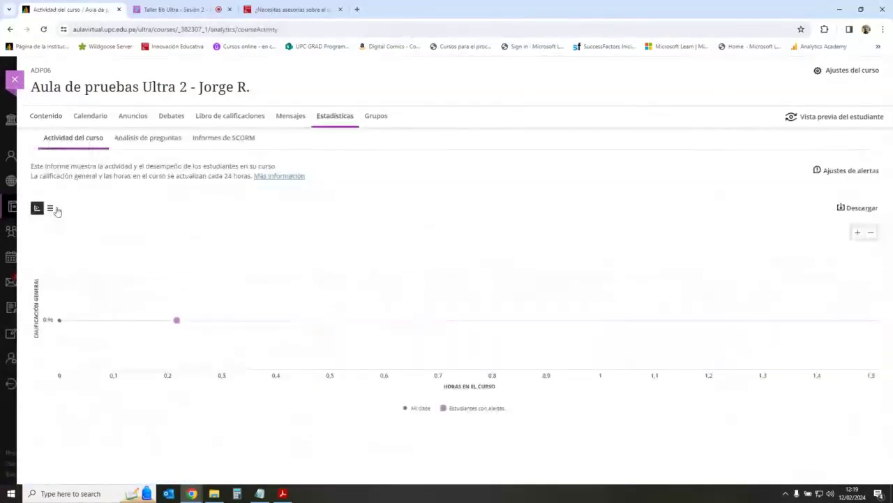
{"action": "left_click", "coordinate": [50, 208]}
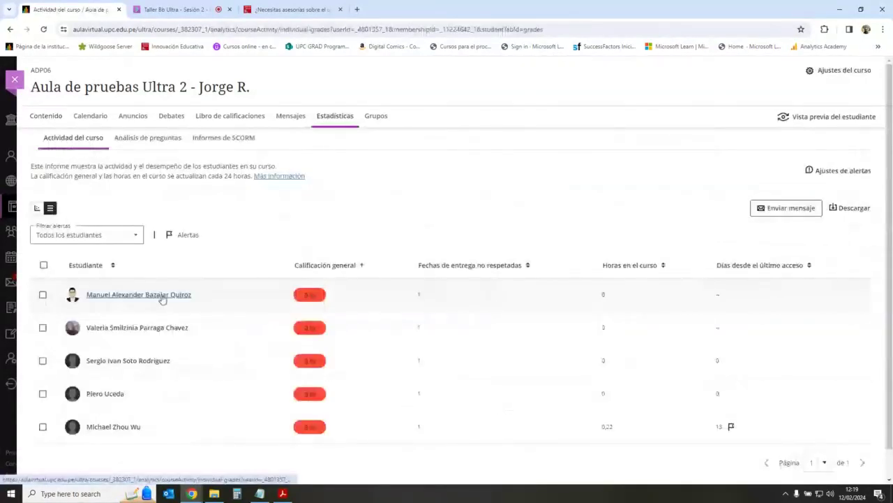
Step: Review the first listed student's Calificaciones and Progreso from the activity table, and close the details
{"action": "left_click", "coordinate": [162, 296]}
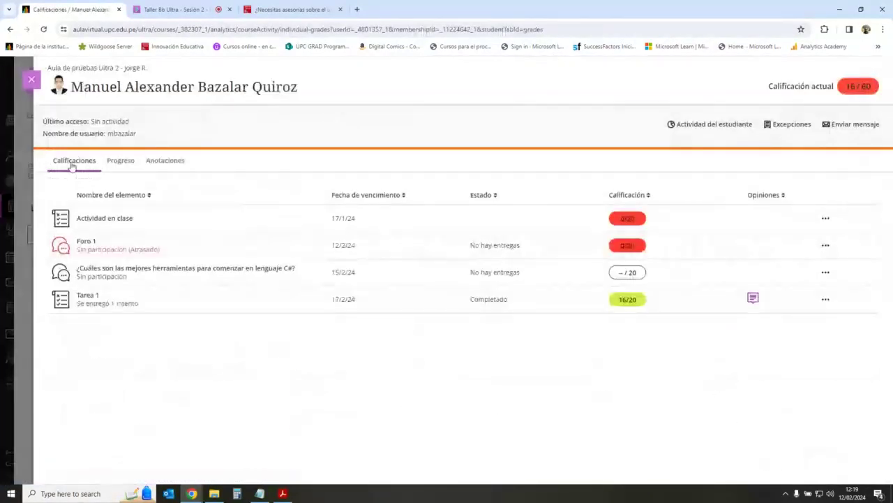
{"action": "left_click", "coordinate": [121, 162]}
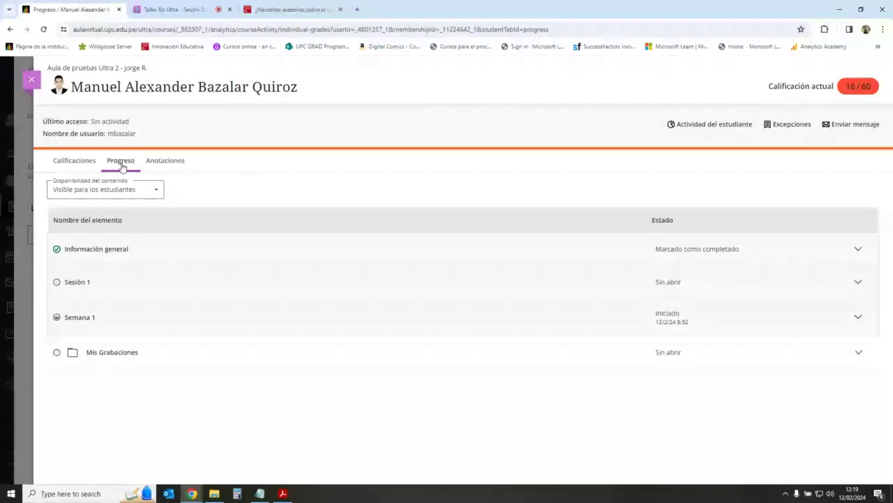
{"action": "left_click", "coordinate": [72, 160]}
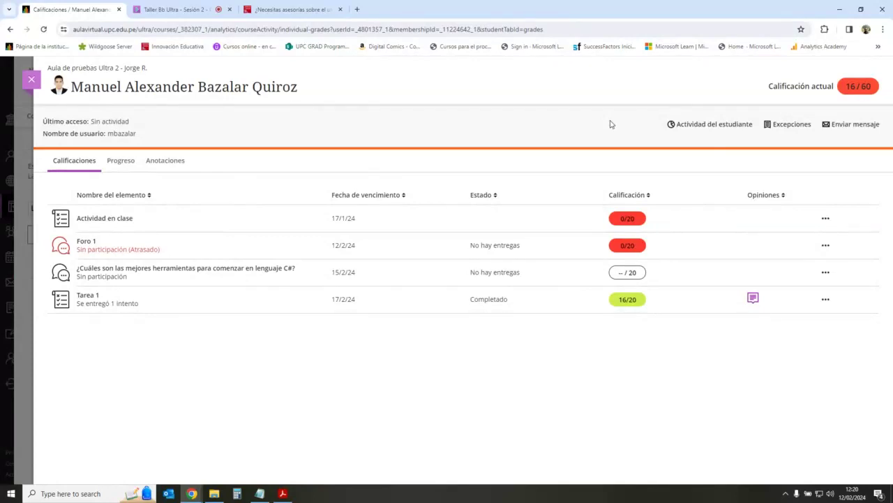
{"action": "left_click", "coordinate": [32, 81]}
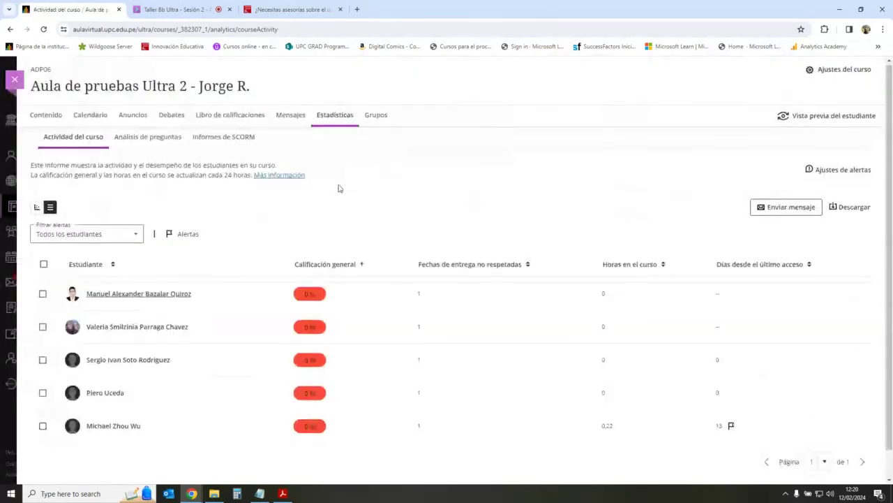
Step: View the course activity as a chart and return to the course's Contenido page
{"action": "scroll", "coordinate": [339, 188], "scroll_direction": "down", "scroll_amount": 1}
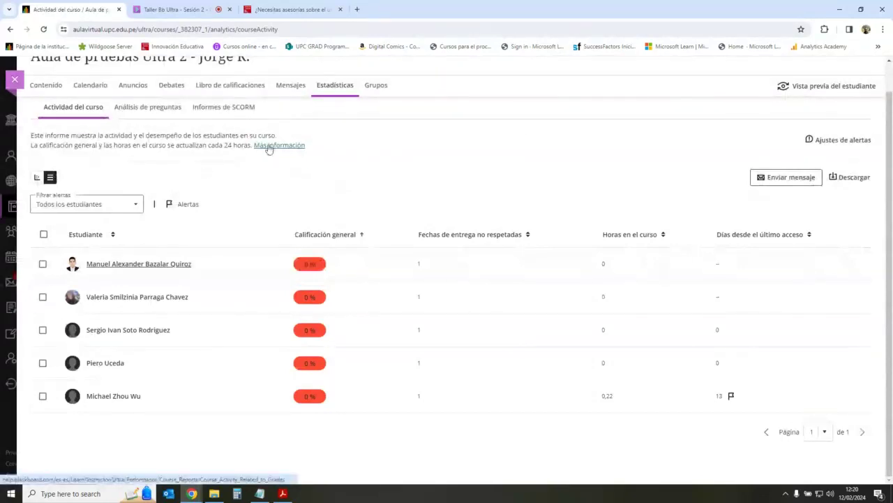
{"action": "left_click", "coordinate": [35, 179]}
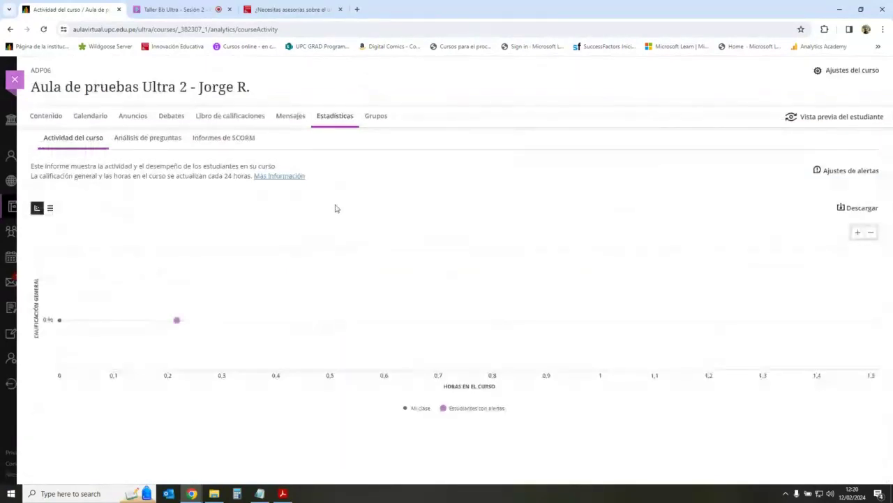
{"action": "left_click", "coordinate": [46, 116]}
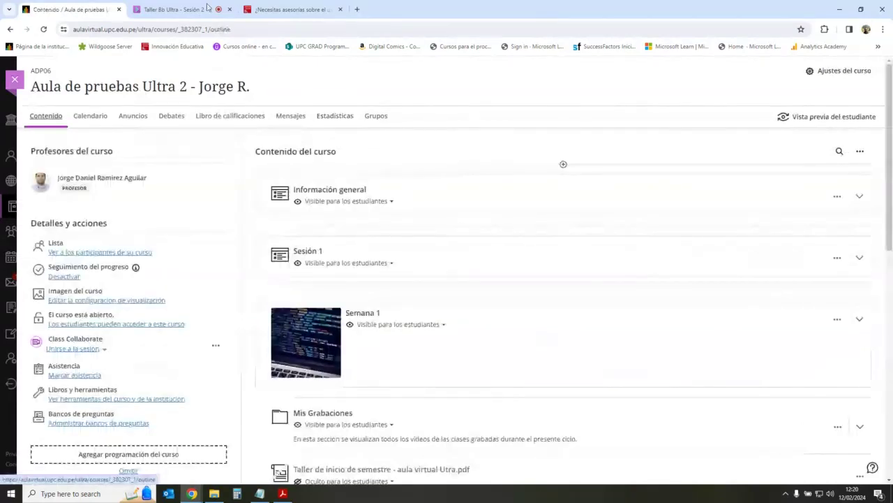
Step: Check the chat question about repeating weekly sessions, and start creating a session in Class Collaborate's session manager
{"action": "left_click", "coordinate": [181, 9]}
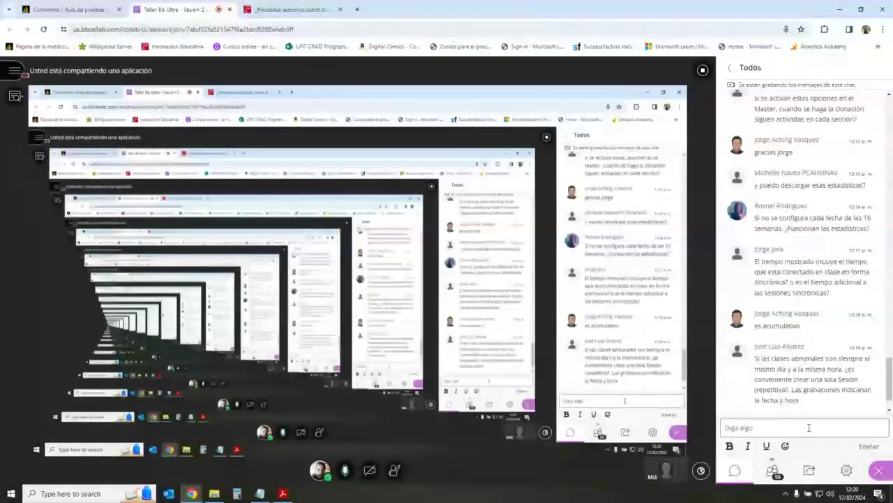
{"action": "left_click", "coordinate": [105, 9]}
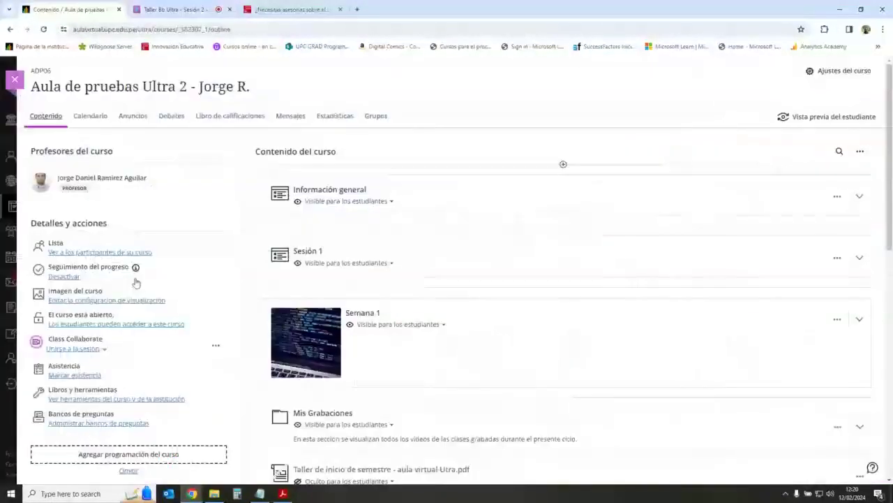
{"action": "left_click", "coordinate": [215, 349]}
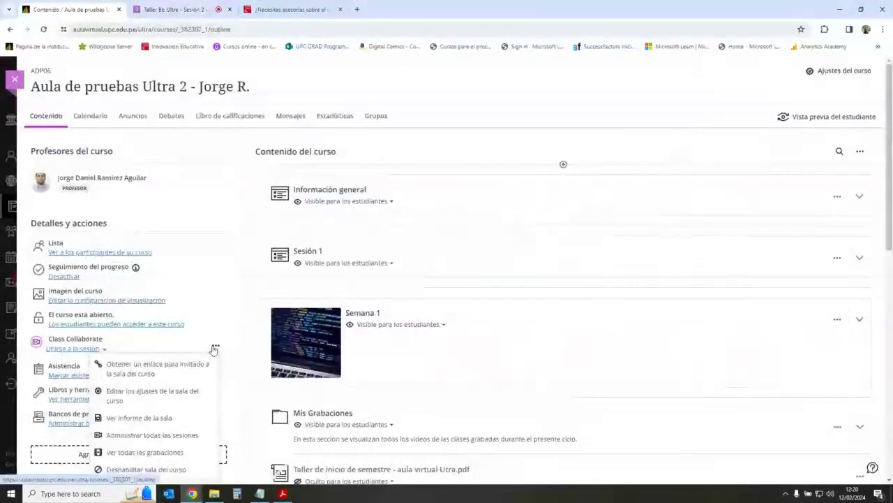
{"action": "left_click", "coordinate": [214, 348]}
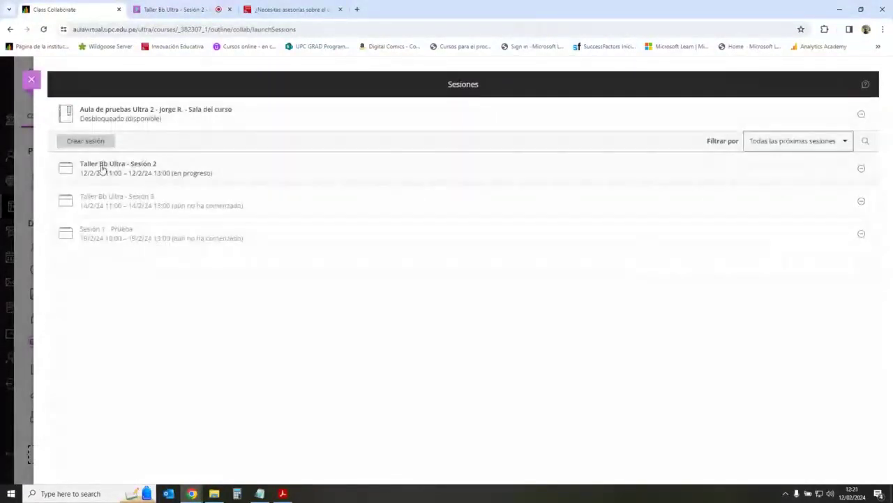
{"action": "left_click", "coordinate": [86, 140]}
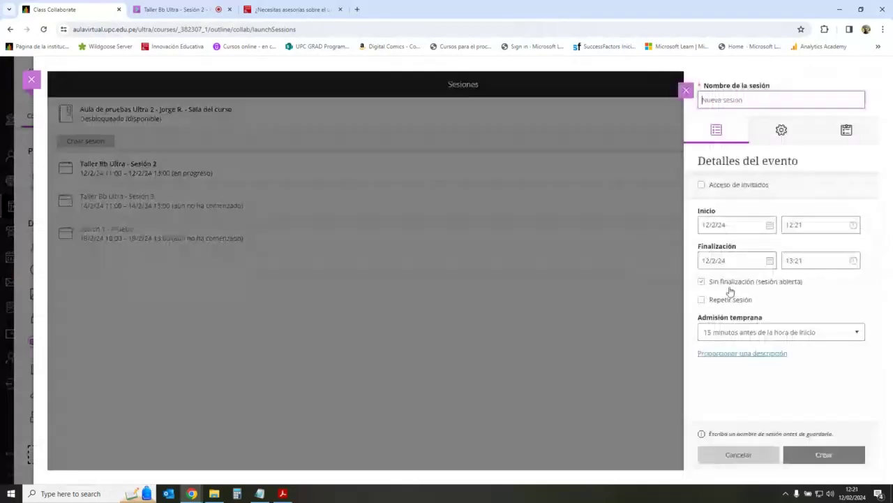
Step: Schedule the new session for 20/2/24, starting at 12:00 and finishing at 15:00
{"action": "left_click", "coordinate": [772, 225]}
{"action": "left_click", "coordinate": [722, 177]}
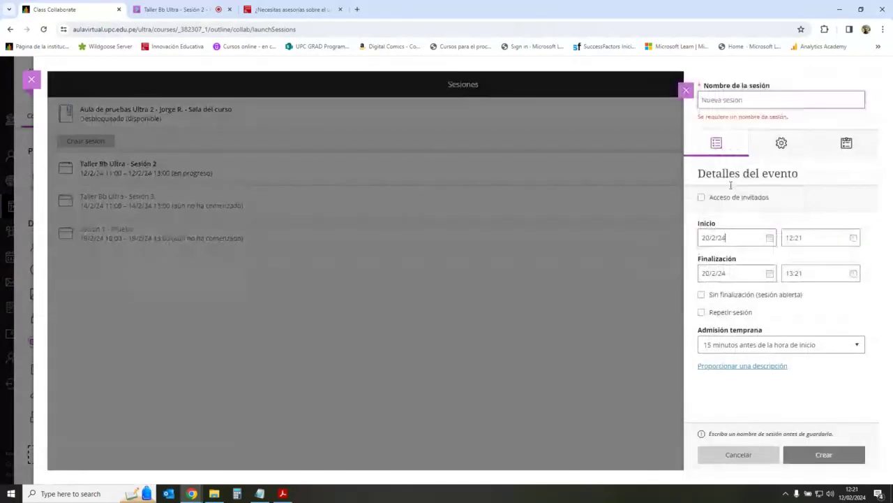
{"action": "left_click", "coordinate": [854, 238]}
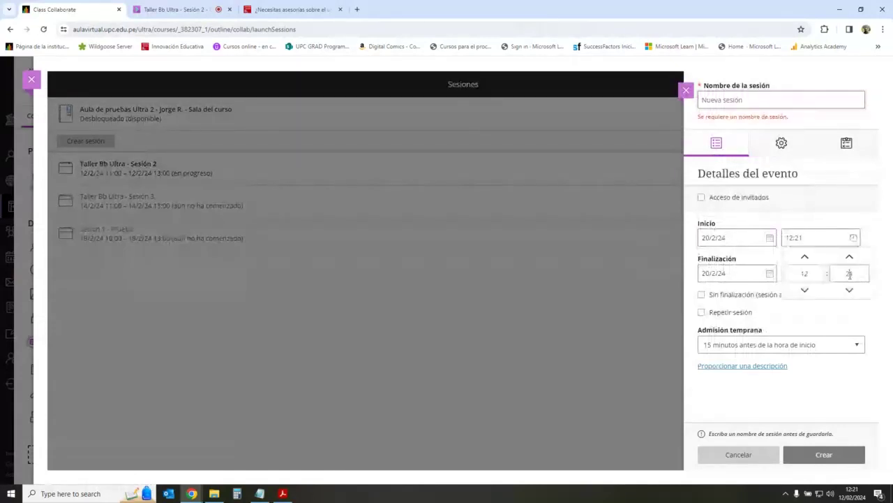
{"action": "left_click", "coordinate": [837, 273]}
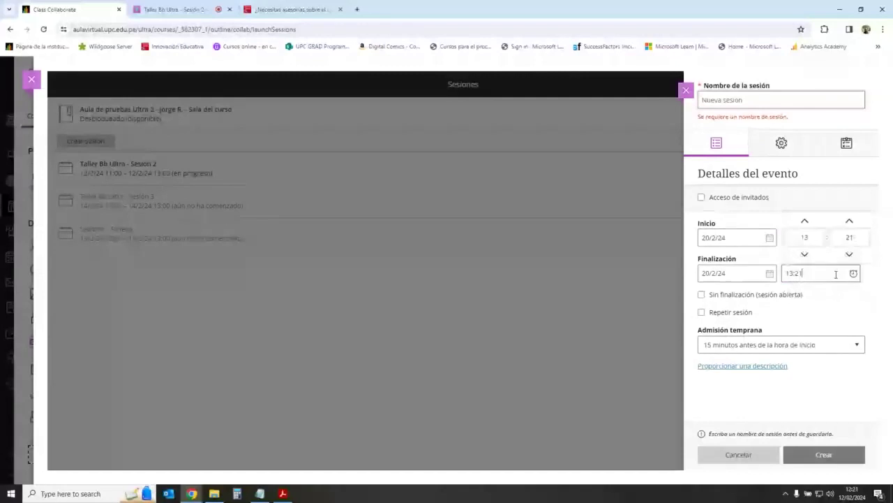
{"action": "left_click", "coordinate": [804, 237]}
{"action": "type", "text": "15"}
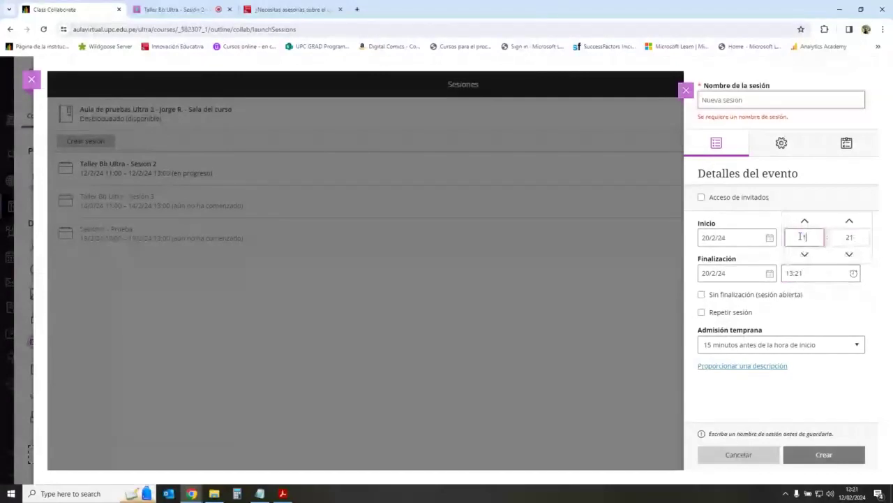
{"action": "left_click", "coordinate": [852, 239]}
{"action": "type", "text": "00"}
{"action": "left_click", "coordinate": [845, 323]}
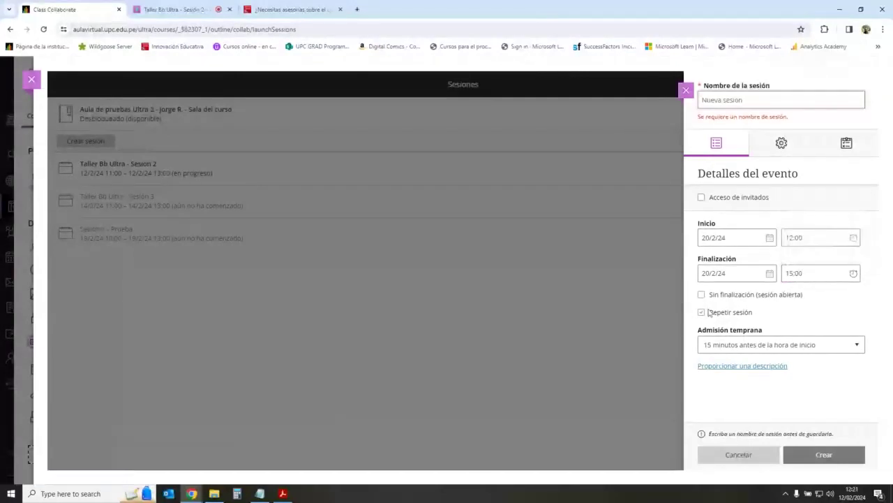
Step: Turn on repetition for the session and review its weekly recurrence options
{"action": "left_click", "coordinate": [702, 312]}
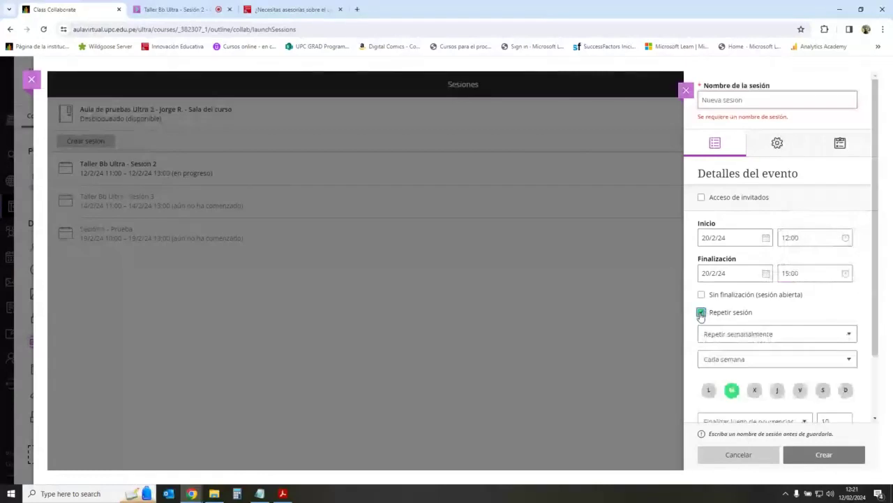
{"action": "scroll", "coordinate": [881, 328], "scroll_direction": "down", "scroll_amount": 1}
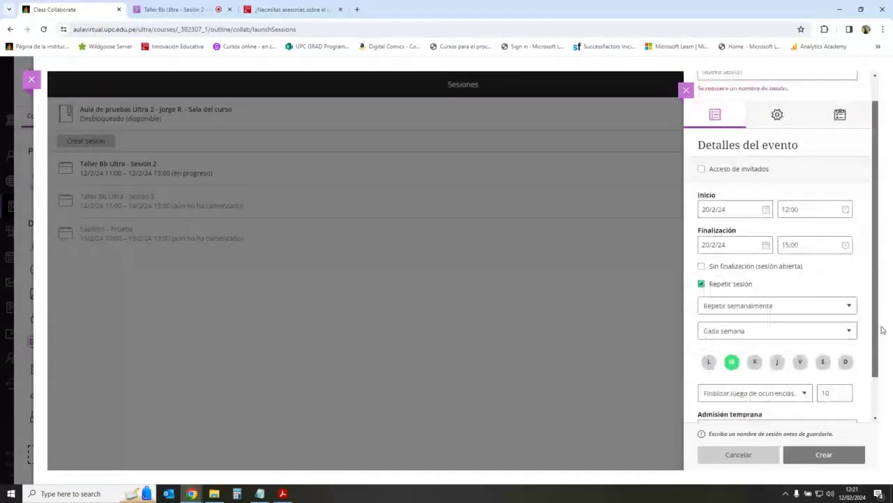
{"action": "scroll", "coordinate": [883, 329], "scroll_direction": "down", "scroll_amount": 1}
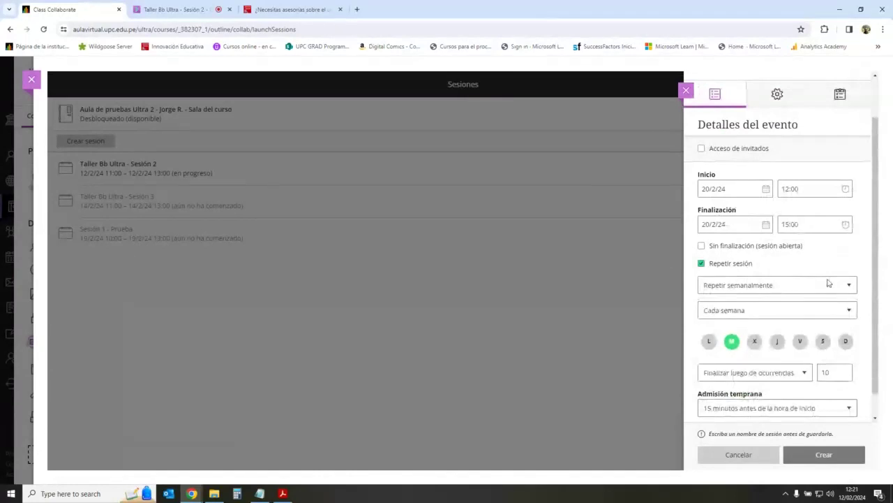
{"action": "scroll", "coordinate": [829, 281], "scroll_direction": "down", "scroll_amount": 1}
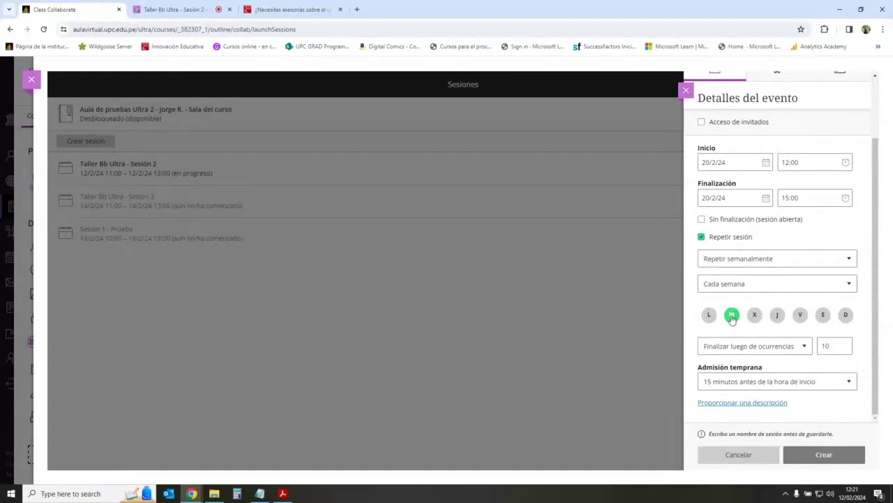
Step: Try adding Wednesday (X) and Thursday (J) to the weekly repeat days, leaving only Tuesday selected
{"action": "left_click", "coordinate": [754, 315]}
{"action": "left_click", "coordinate": [754, 314]}
{"action": "left_click", "coordinate": [778, 315]}
{"action": "left_click", "coordinate": [773, 315]}
{"action": "left_click", "coordinate": [788, 348]}
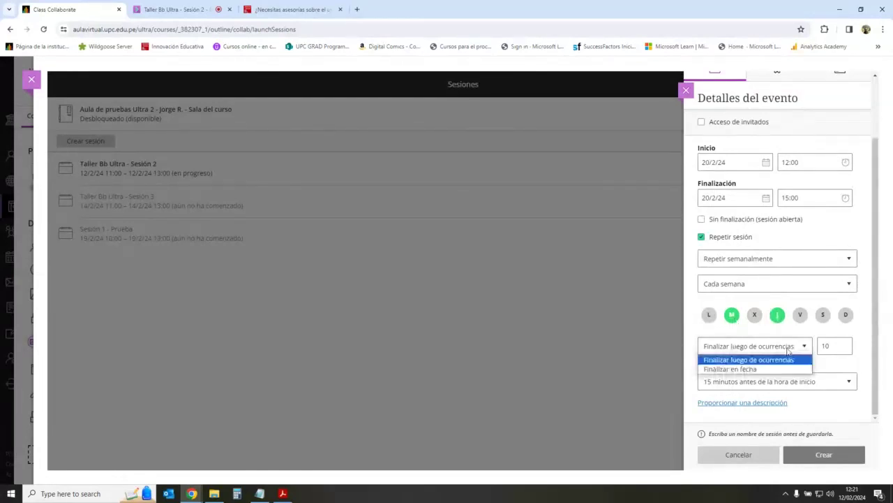
{"action": "left_click", "coordinate": [846, 345]}
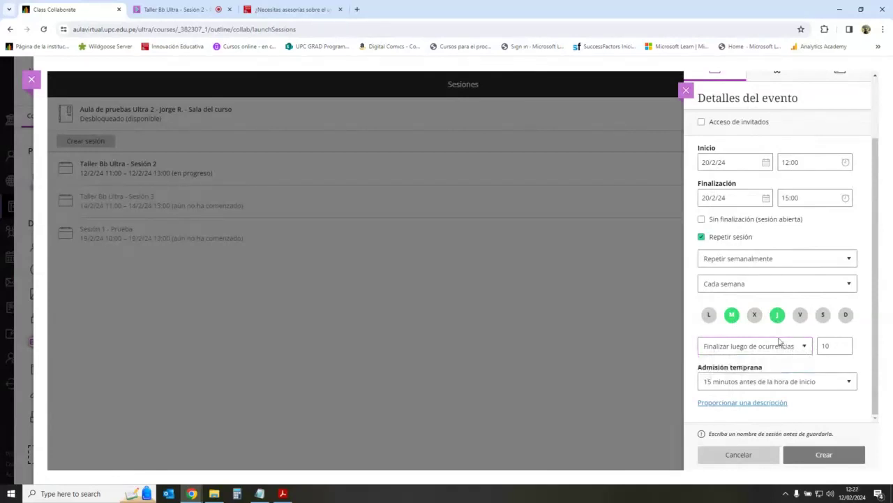
{"action": "left_click", "coordinate": [777, 315]}
Step: Set the repetition to end after 16 occurrences
{"action": "left_click", "coordinate": [834, 344]}
{"action": "key", "text": "BackSpace"}
{"action": "type", "text": "6"}
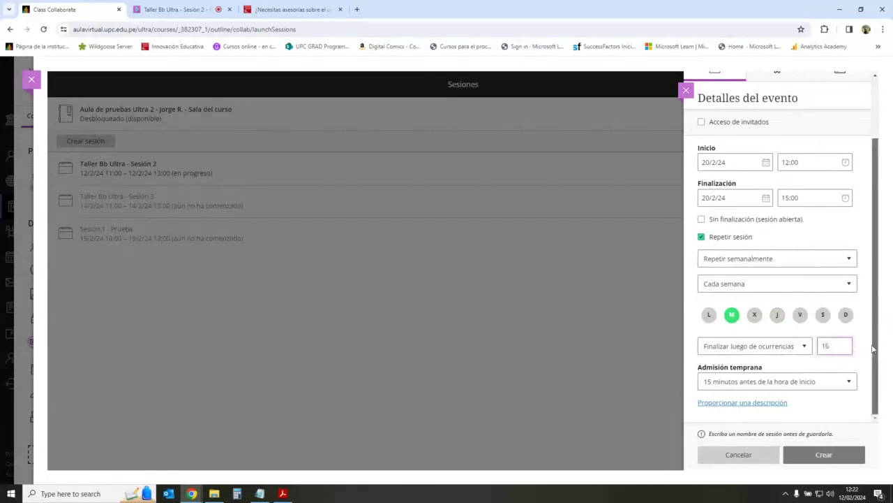
Step: Switch the repetition to end on a date (Finalizar en fecha) and choose 6/8/24
{"action": "left_click", "coordinate": [799, 347]}
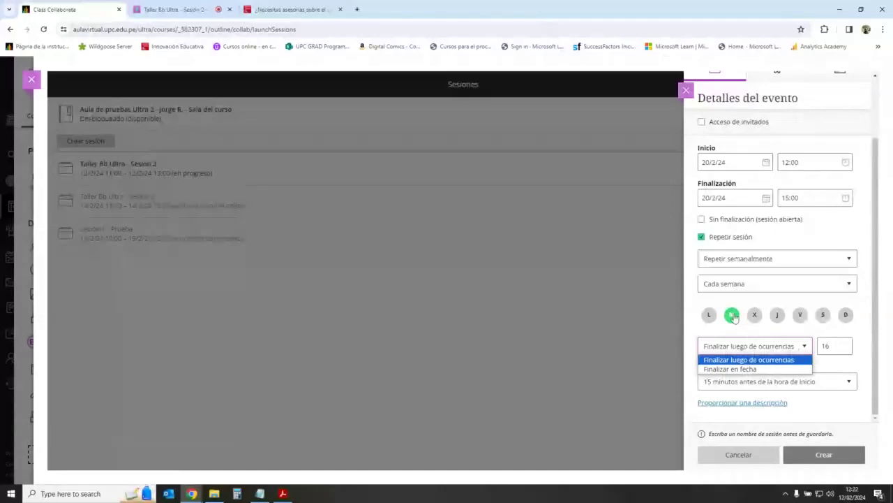
{"action": "left_click", "coordinate": [759, 369]}
{"action": "left_click", "coordinate": [832, 349]}
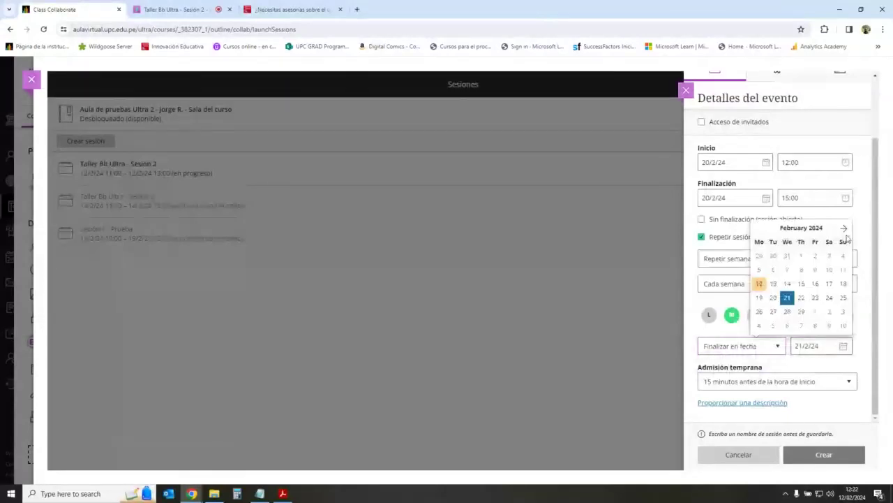
{"action": "left_click", "coordinate": [844, 228]}
{"action": "left_click", "coordinate": [844, 229]}
{"action": "left_click", "coordinate": [844, 228]}
{"action": "left_click", "coordinate": [845, 229]}
{"action": "left_click", "coordinate": [844, 228]}
{"action": "left_click", "coordinate": [845, 228]}
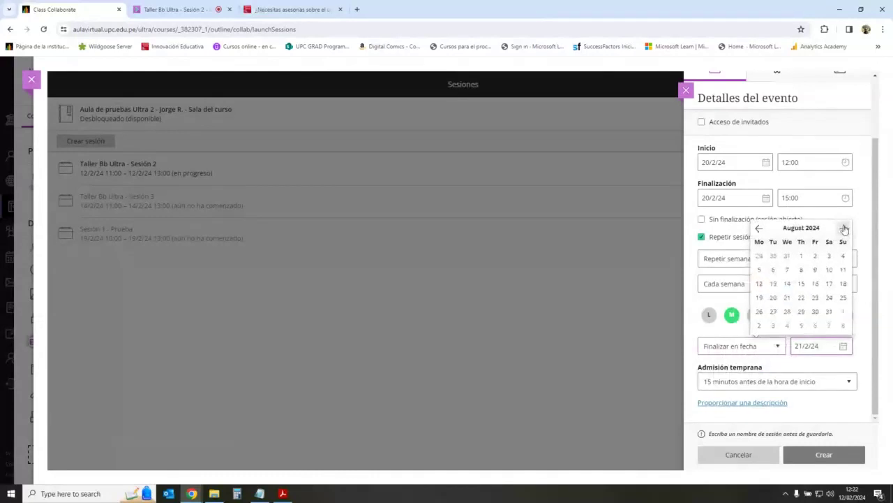
{"action": "left_click", "coordinate": [764, 270]}
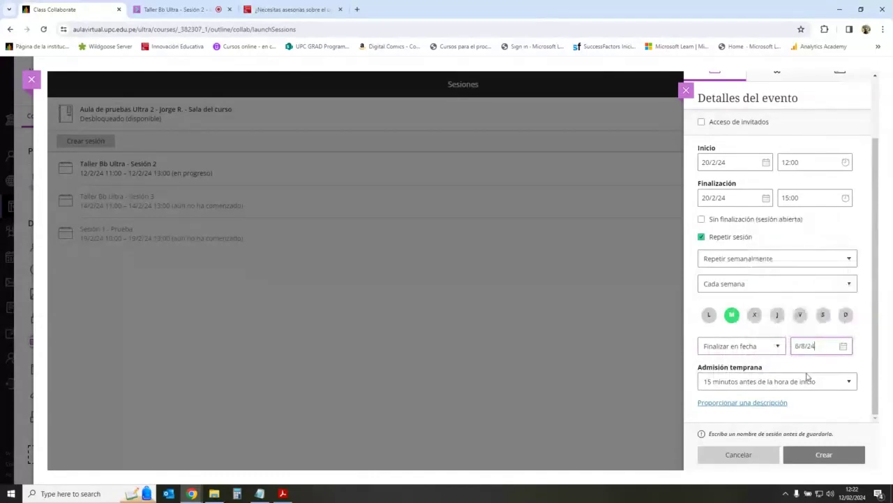
Step: Change the repetition's end date to 23/7/24
{"action": "left_click", "coordinate": [841, 345]}
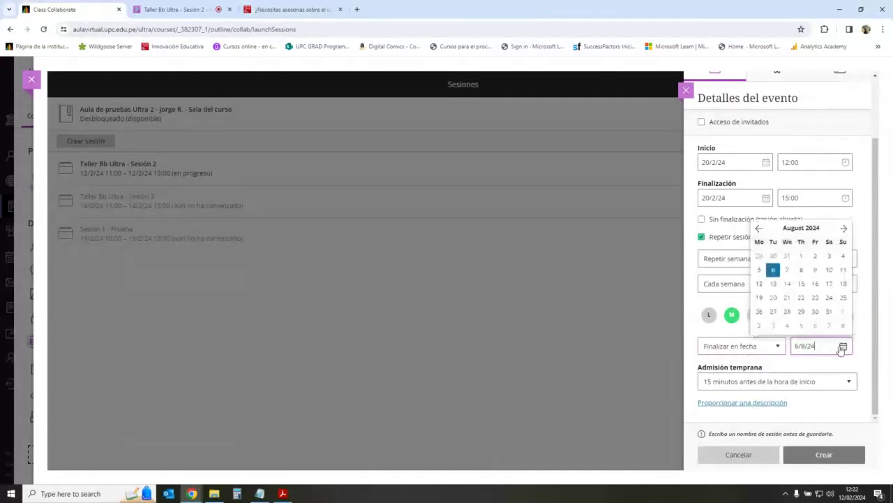
{"action": "left_click", "coordinate": [759, 229]}
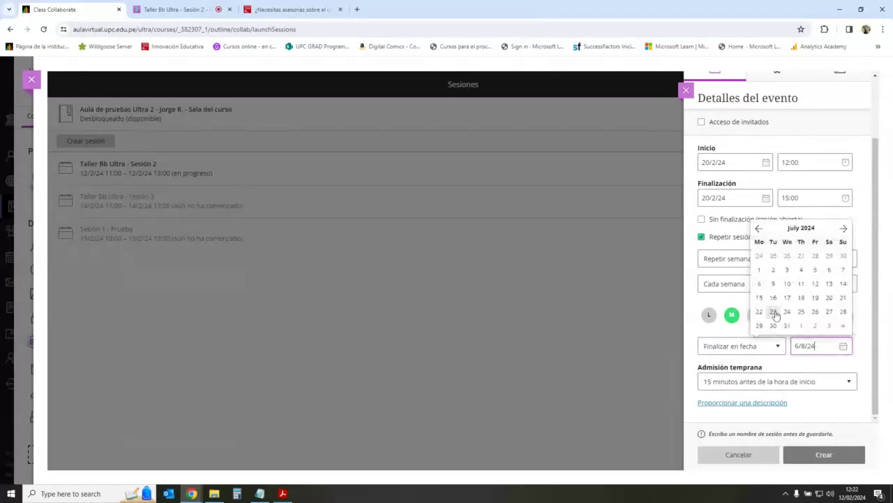
{"action": "left_click", "coordinate": [773, 312]}
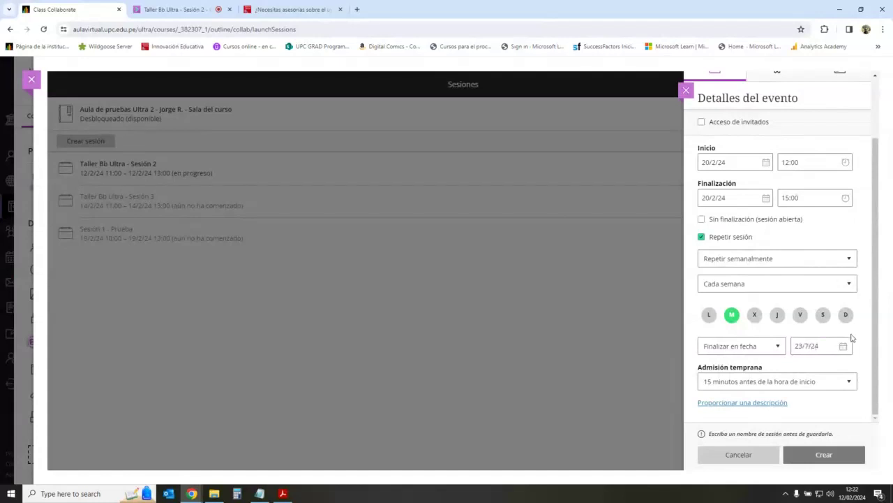
Step: Name the repeating session "Sesión de clase", create it, and close its details
{"action": "scroll", "coordinate": [852, 338], "scroll_direction": "up", "scroll_amount": 1}
{"action": "scroll", "coordinate": [837, 359], "scroll_direction": "down", "scroll_amount": 1}
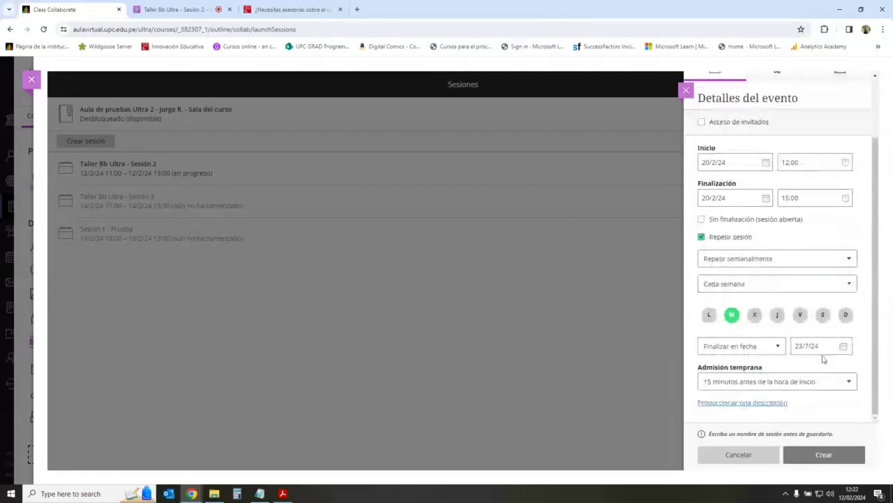
{"action": "scroll", "coordinate": [824, 359], "scroll_direction": "up", "scroll_amount": 2}
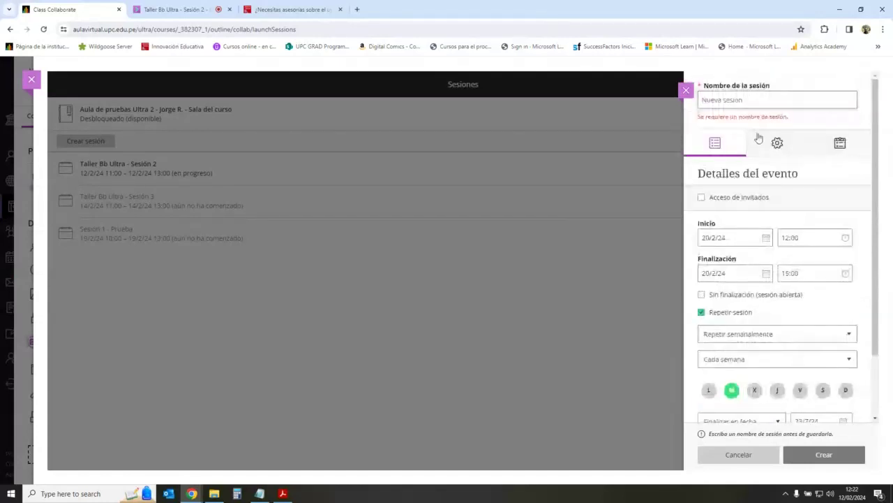
{"action": "left_click", "coordinate": [758, 99]}
{"action": "type", "text": "Se"}
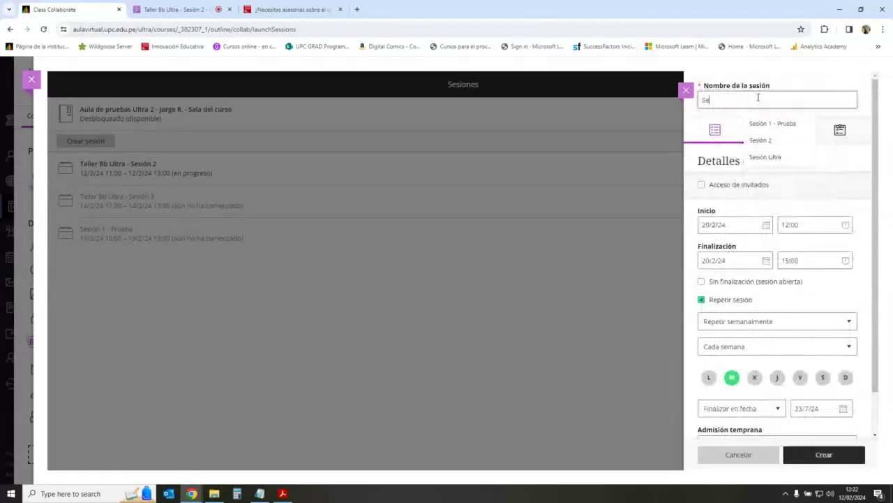
{"action": "type", "text": "sión de clase"}
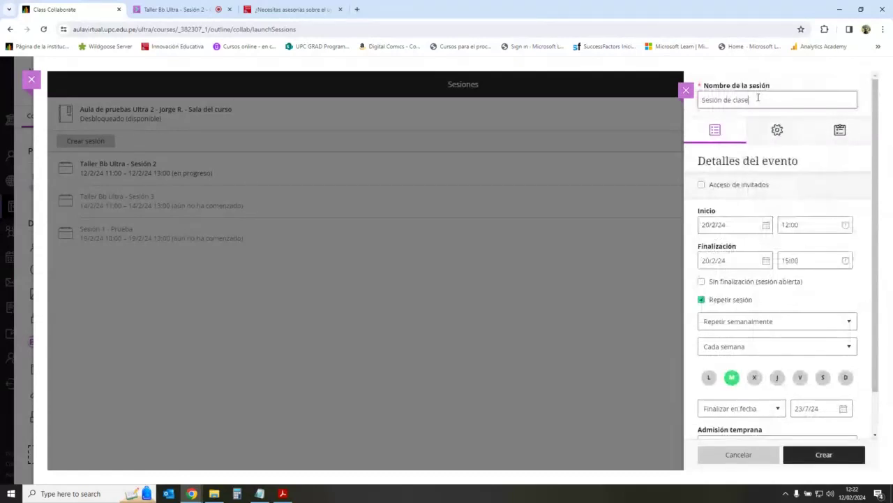
{"action": "left_click", "coordinate": [820, 457]}
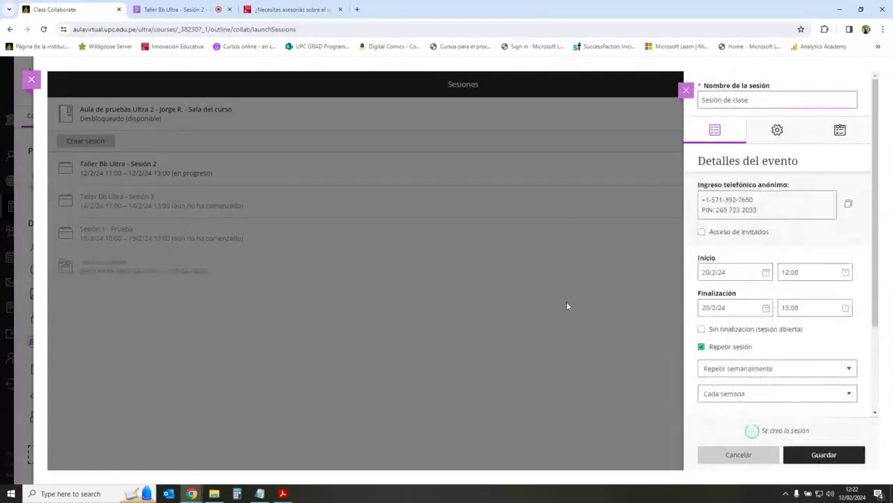
{"action": "left_click", "coordinate": [687, 91]}
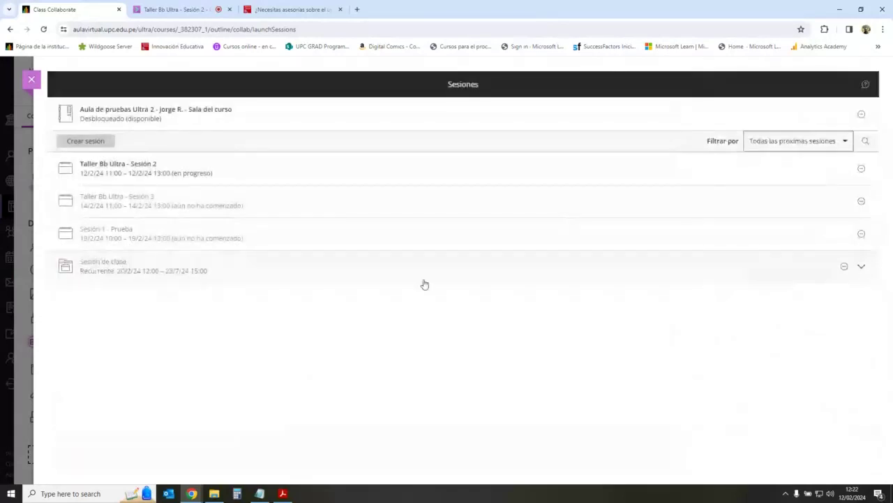
Step: Expand the recurring session "Sesión de clase" and review its list of weekly occurrences
{"action": "left_click", "coordinate": [861, 266]}
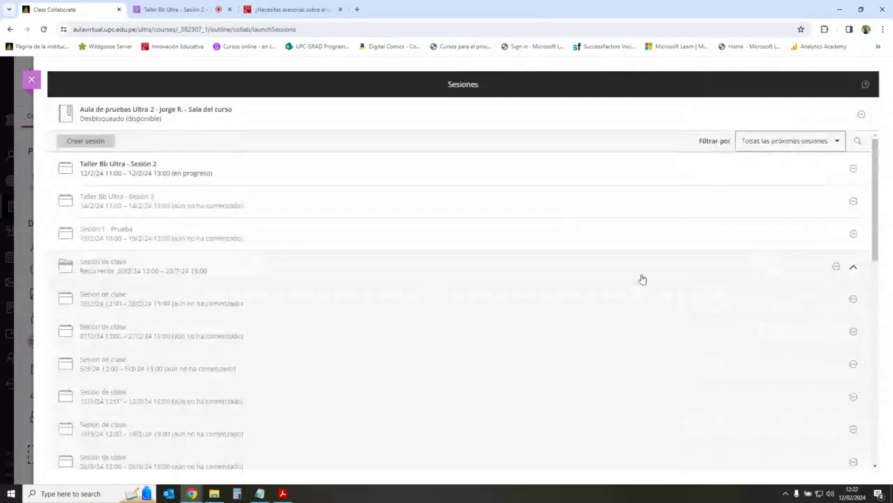
{"action": "scroll", "coordinate": [233, 221], "scroll_direction": "down", "scroll_amount": 7}
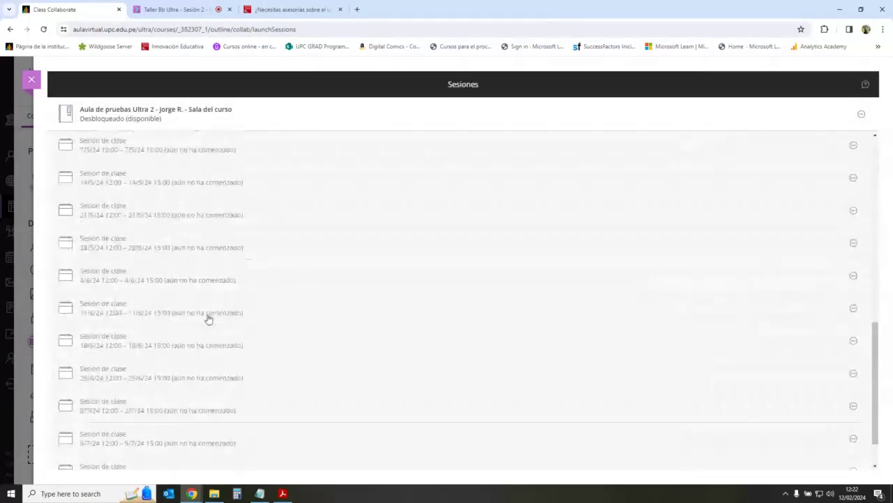
{"action": "scroll", "coordinate": [225, 238], "scroll_direction": "up", "scroll_amount": 5}
{"action": "scroll", "coordinate": [225, 238], "scroll_direction": "up", "scroll_amount": 2}
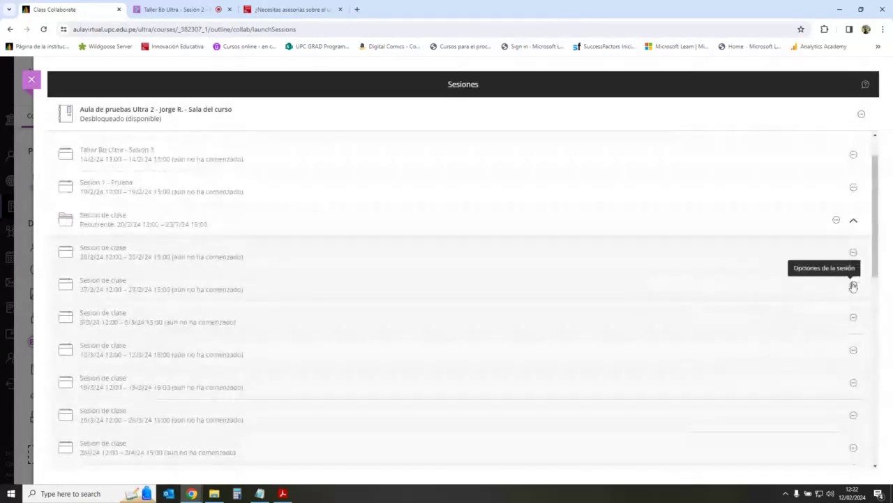
Step: Open the 27/2/24 occurrence of "Sesión de clase" for editing, and close it without changes
{"action": "left_click", "coordinate": [853, 285]}
{"action": "left_click", "coordinate": [766, 305]}
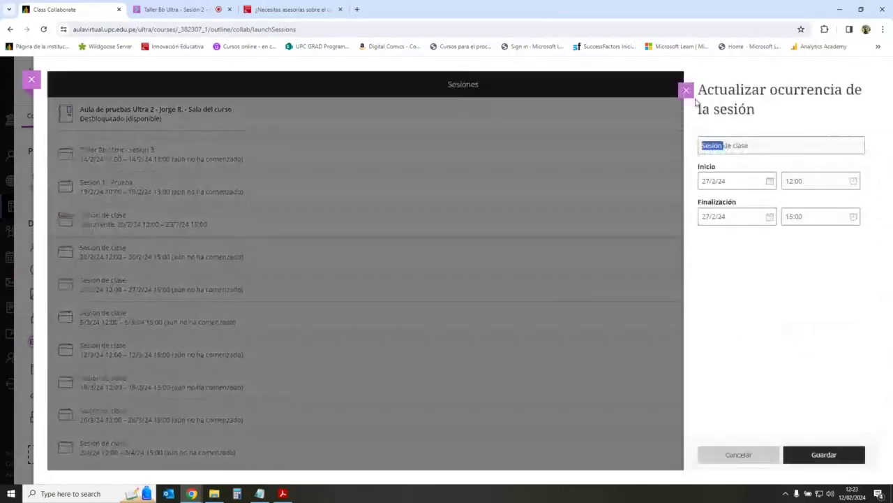
{"action": "left_click", "coordinate": [687, 91]}
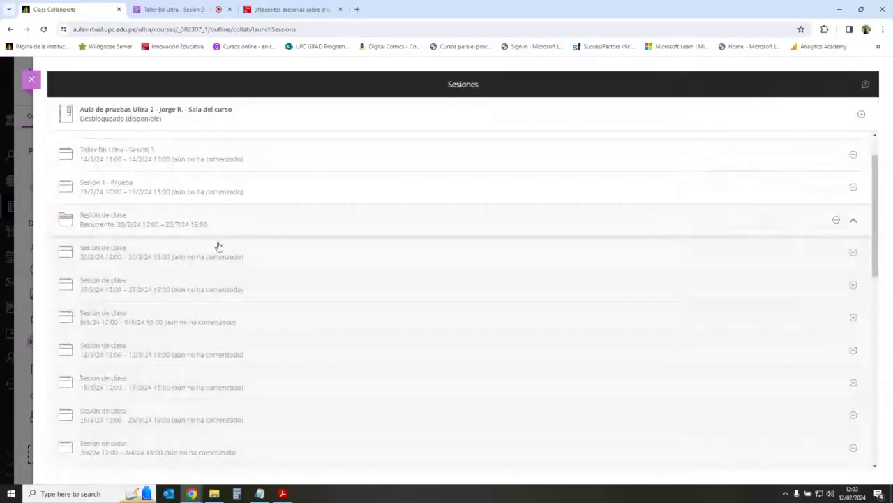
Step: Inspect the editable name and times of the 20/2/24 occurrence, close it, and look through the remaining occurrences
{"action": "left_click", "coordinate": [852, 253]}
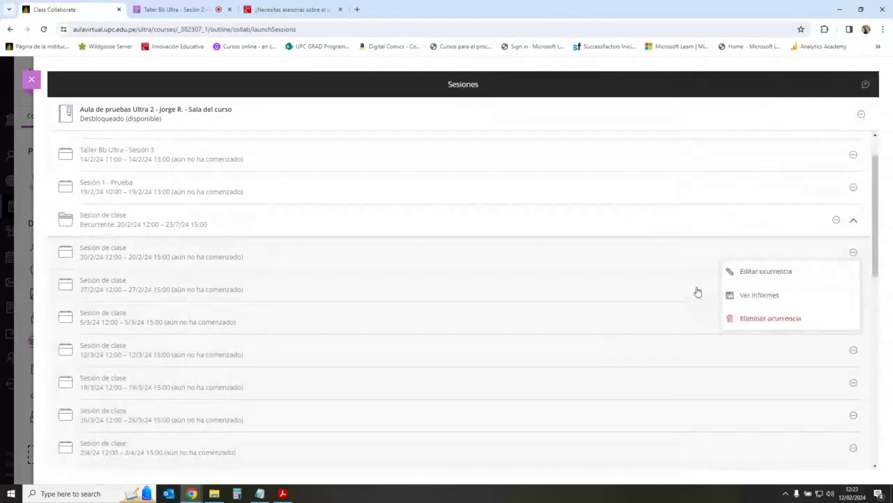
{"action": "left_click", "coordinate": [766, 270]}
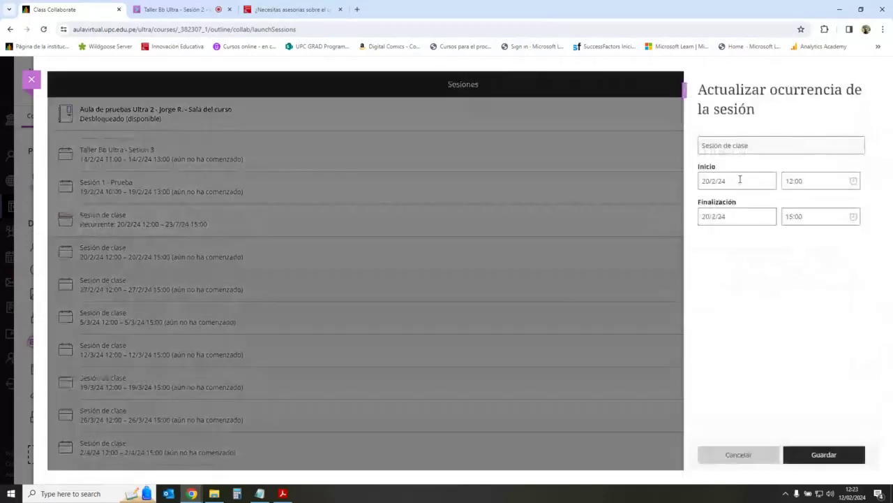
{"action": "double_click", "coordinate": [712, 145]}
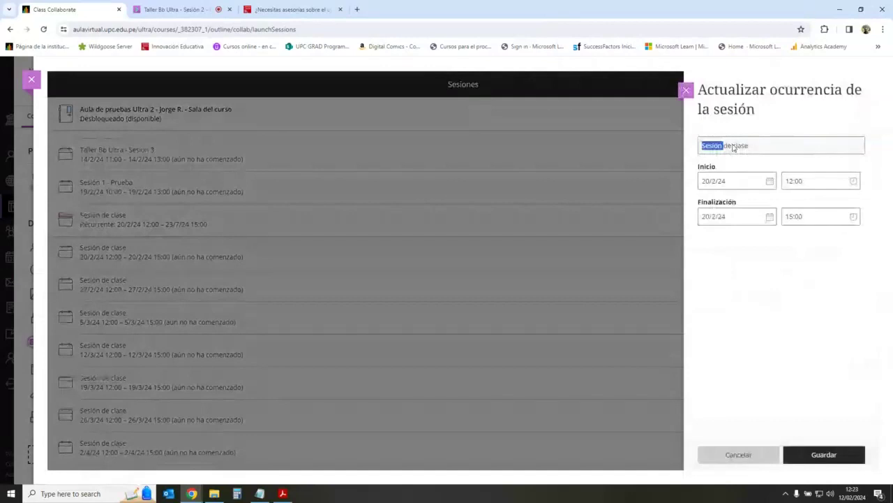
{"action": "left_click", "coordinate": [654, 143]}
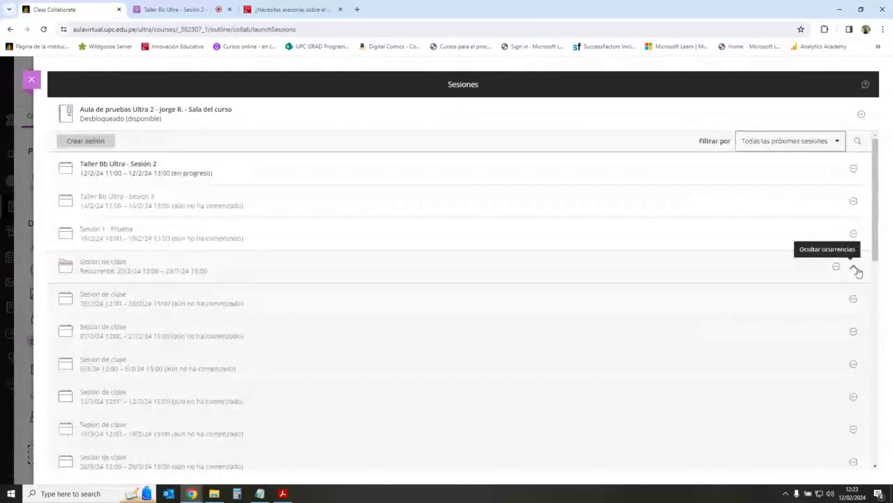
{"action": "scroll", "coordinate": [559, 328], "scroll_direction": "down", "scroll_amount": 4}
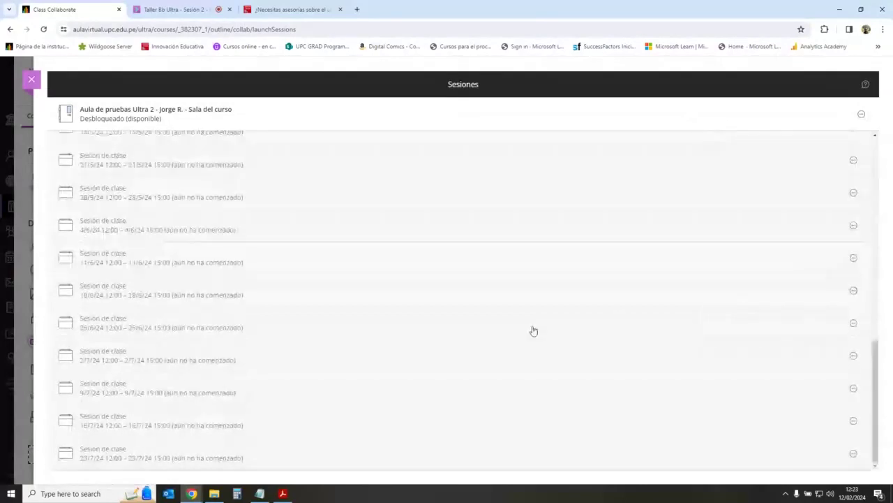
Step: Open "Taller Bb Ultra - Sesión 3" from the sessions list and review its event details, attendance report options and session settings
{"action": "scroll", "coordinate": [279, 294], "scroll_direction": "up", "scroll_amount": 3}
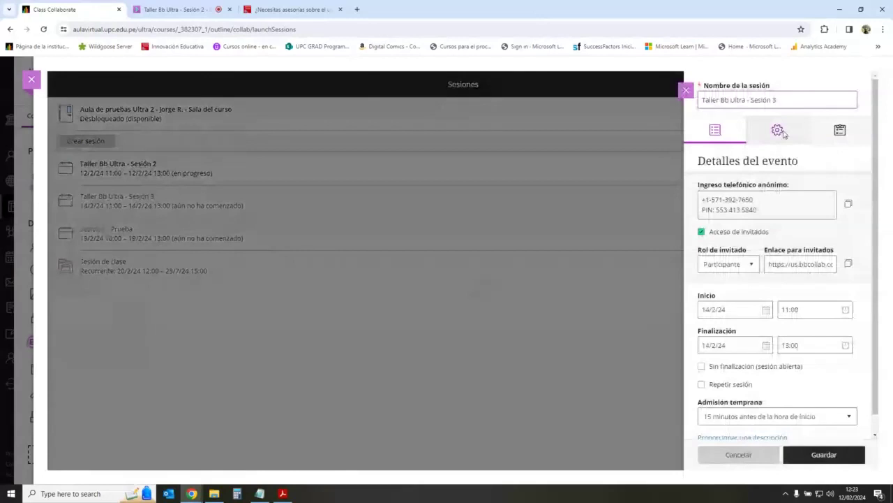
{"action": "left_click", "coordinate": [778, 131]}
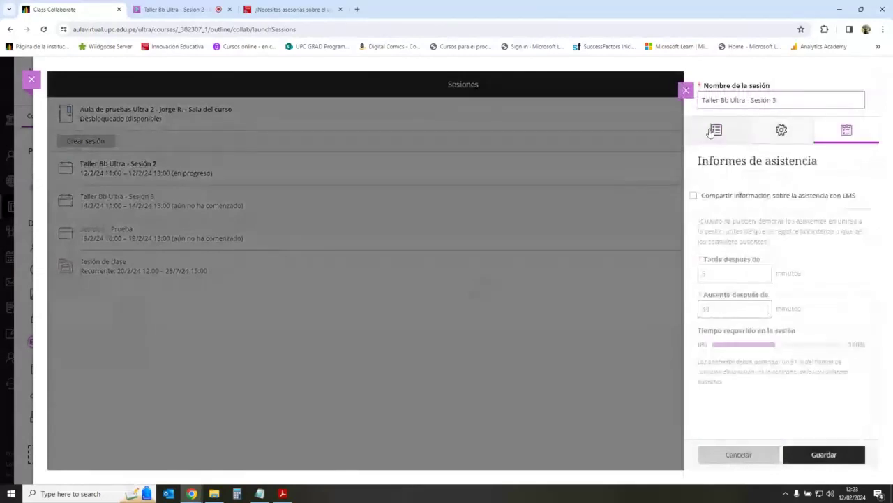
{"action": "left_click", "coordinate": [713, 132]}
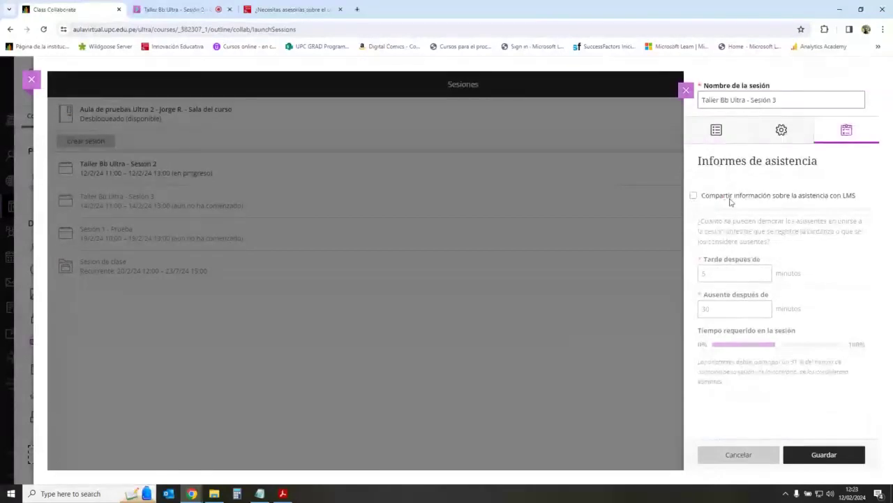
{"action": "left_click", "coordinate": [782, 130]}
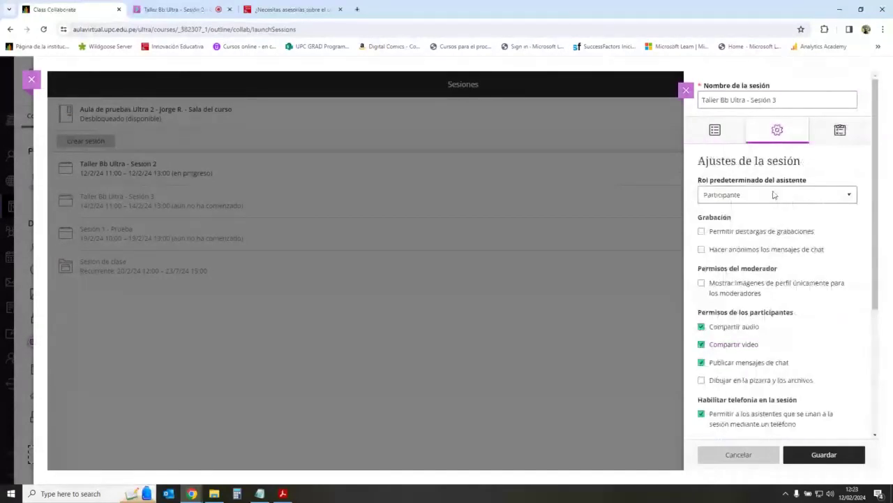
Step: Turn the participants' whiteboard and file drawing permission on and back off for Sesión 3, save, and close the session settings
{"action": "scroll", "coordinate": [738, 316], "scroll_direction": "down", "scroll_amount": 1}
{"action": "left_click", "coordinate": [712, 334]}
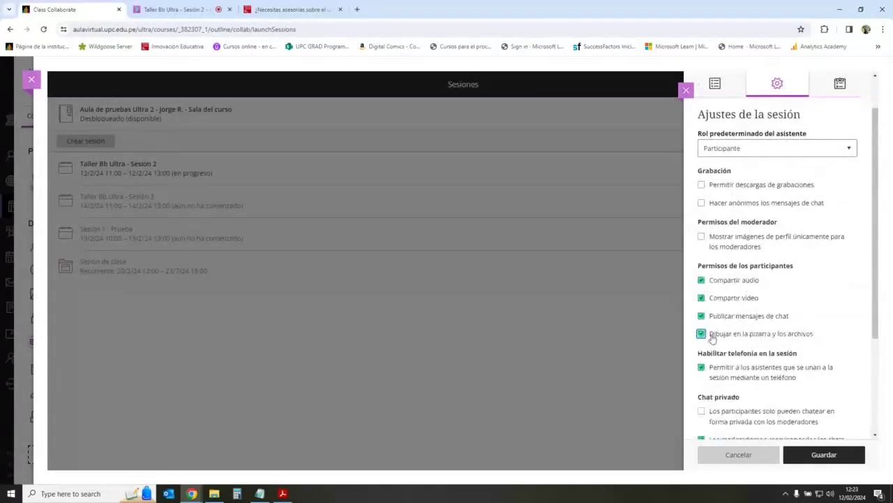
{"action": "left_click", "coordinate": [712, 336]}
{"action": "key", "text": "Return"}
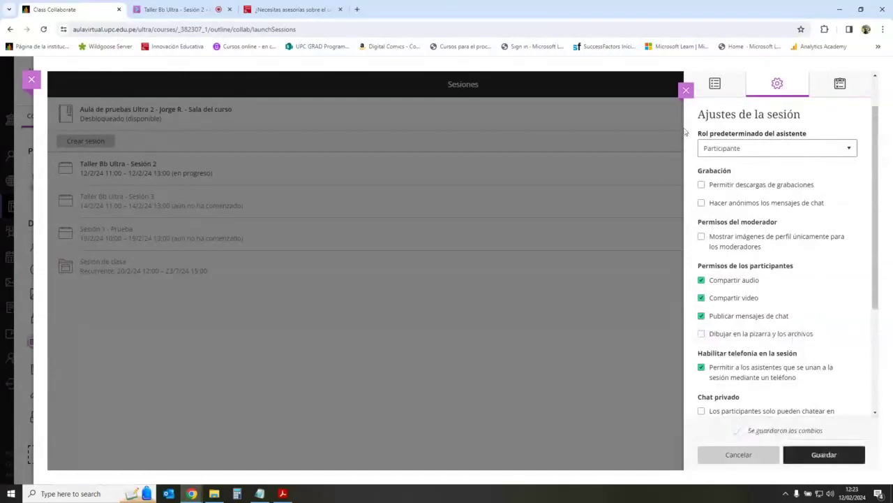
{"action": "left_click", "coordinate": [379, 214]}
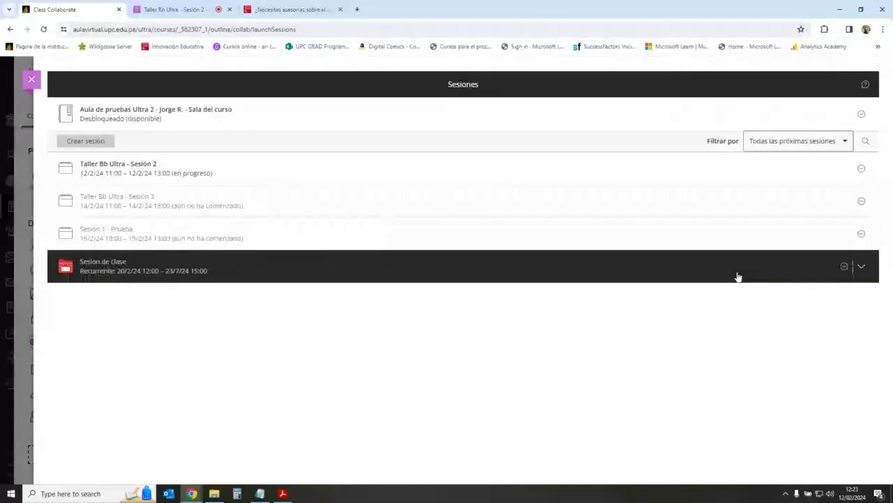
{"action": "left_click", "coordinate": [739, 277]}
{"action": "left_click", "coordinate": [777, 261]}
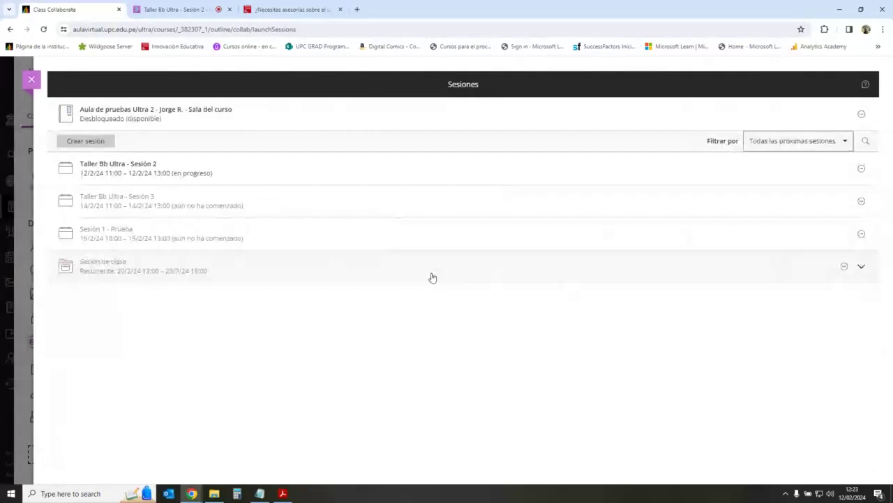
Step: Switch to the live Sesión 2 room, mute and unmute the microphone, and return to the course's sessions list
{"action": "key", "text": "ctrl+Tab"}
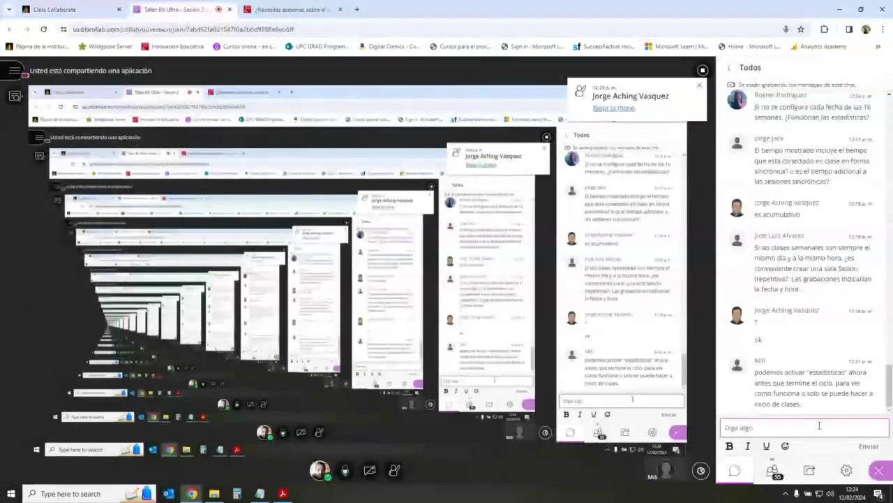
{"action": "key", "text": "alt+m"}
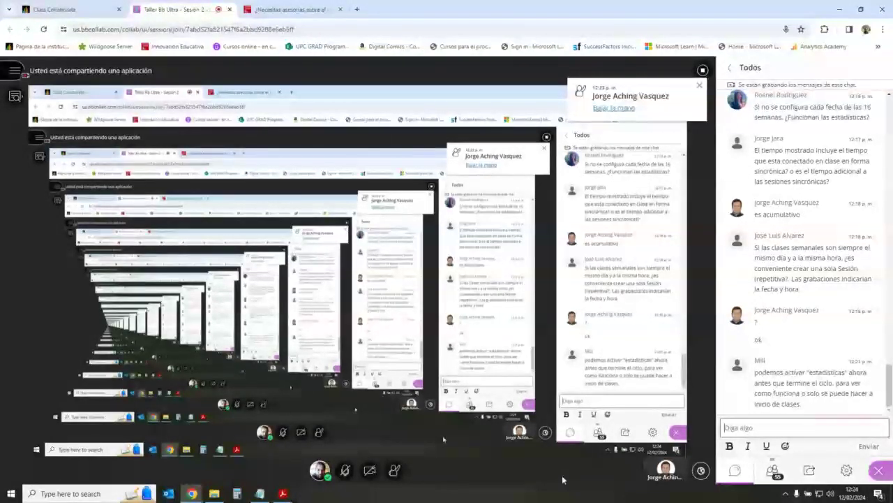
{"action": "left_click", "coordinate": [346, 472]}
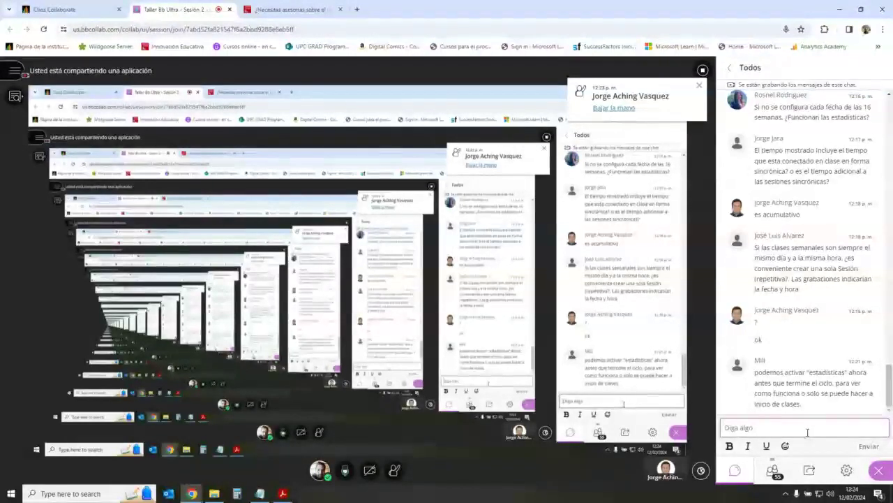
{"action": "left_click", "coordinate": [811, 430]}
{"action": "key", "text": "ctrl+shift+Tab"}
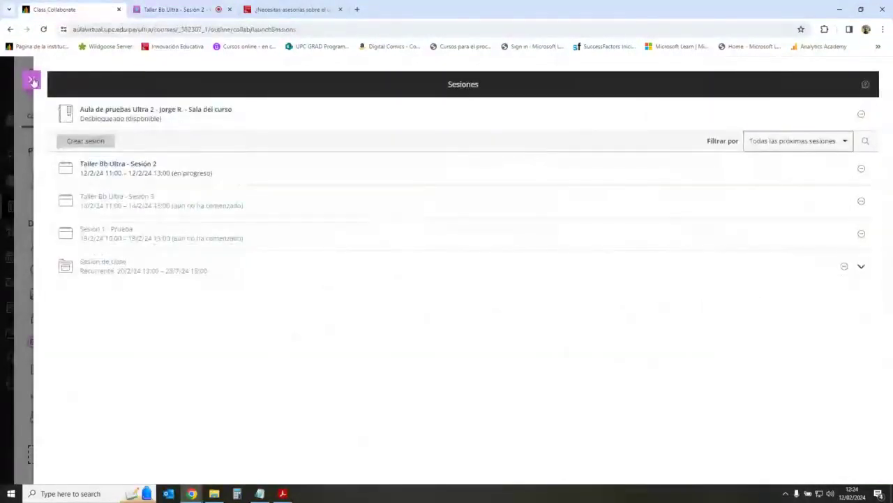
Step: Close the sessions list and the course, reopen the "Aula de pruebas Ultra 2" course, and show the Class Collaborate rooms available to join
{"action": "left_click", "coordinate": [32, 81]}
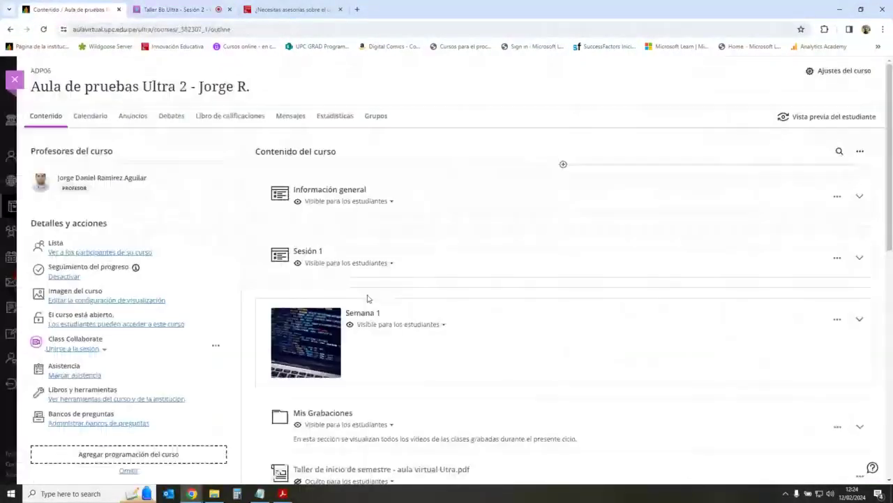
{"action": "left_click", "coordinate": [15, 81]}
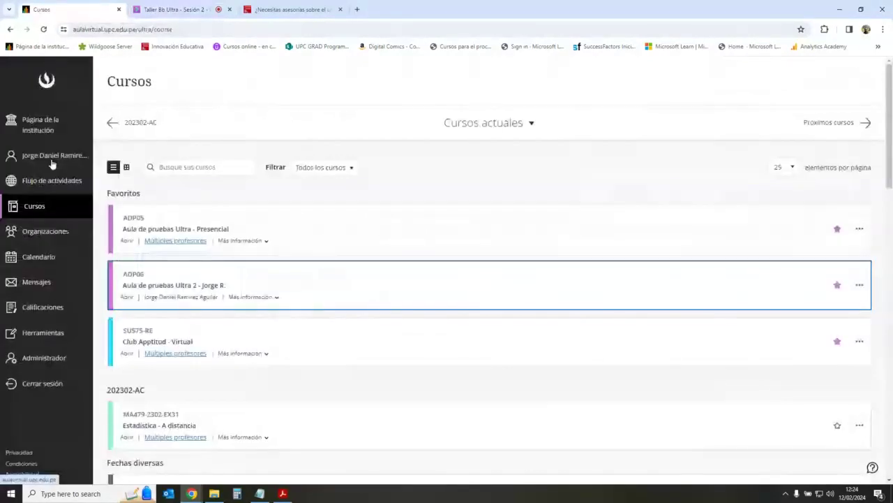
{"action": "left_click", "coordinate": [299, 280]}
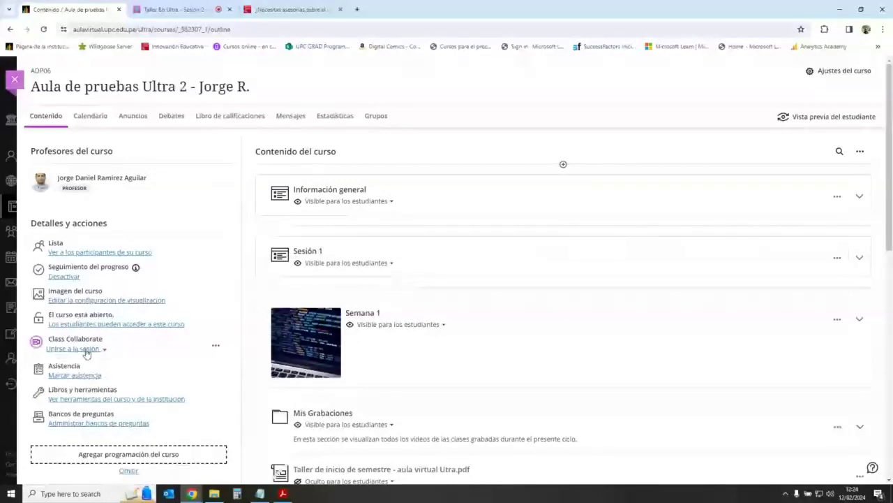
{"action": "left_click", "coordinate": [86, 353]}
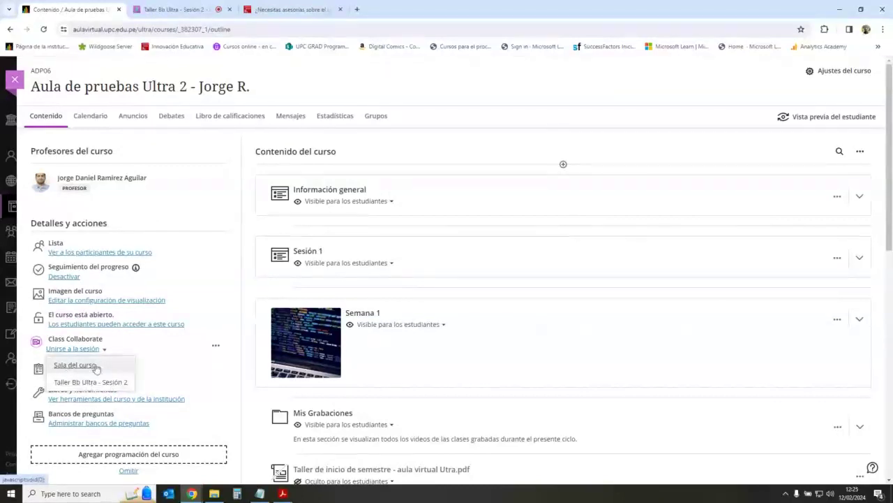
Step: Open the management of all Class Collaborate sessions and lock the course room
{"action": "left_click", "coordinate": [216, 346]}
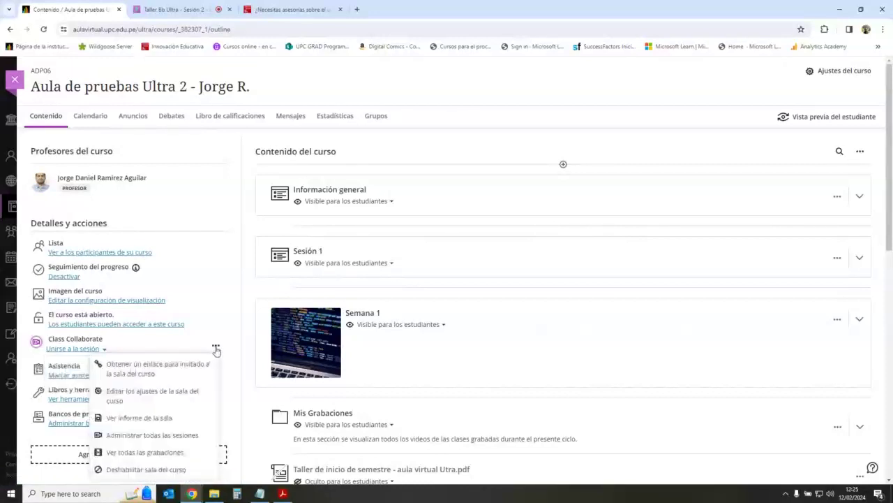
{"action": "left_click", "coordinate": [152, 434]}
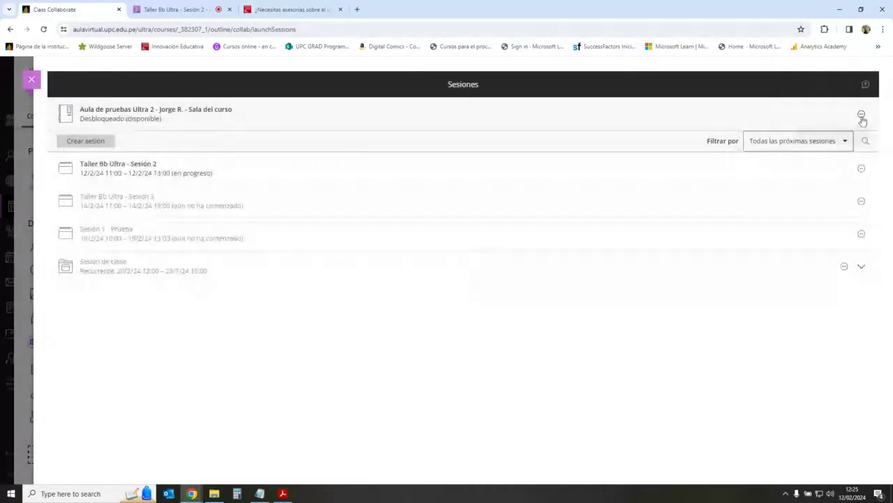
{"action": "left_click", "coordinate": [862, 116]}
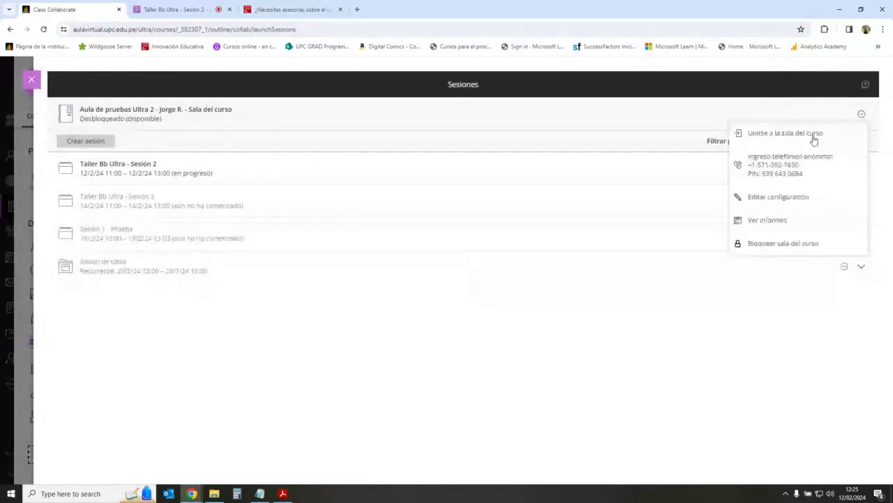
{"action": "left_click", "coordinate": [780, 244]}
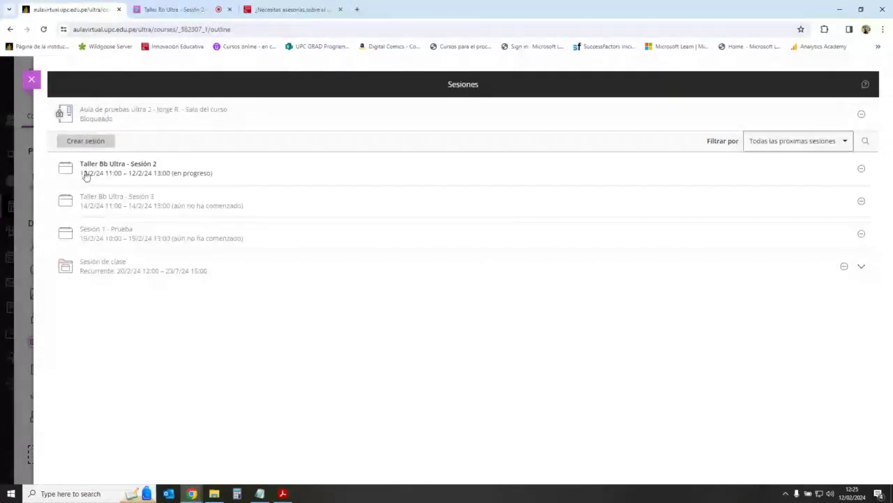
Step: Reload the course page, check which sessions can be joined, and read the new questions in the live Sesión 2 chat
{"action": "left_click", "coordinate": [44, 30]}
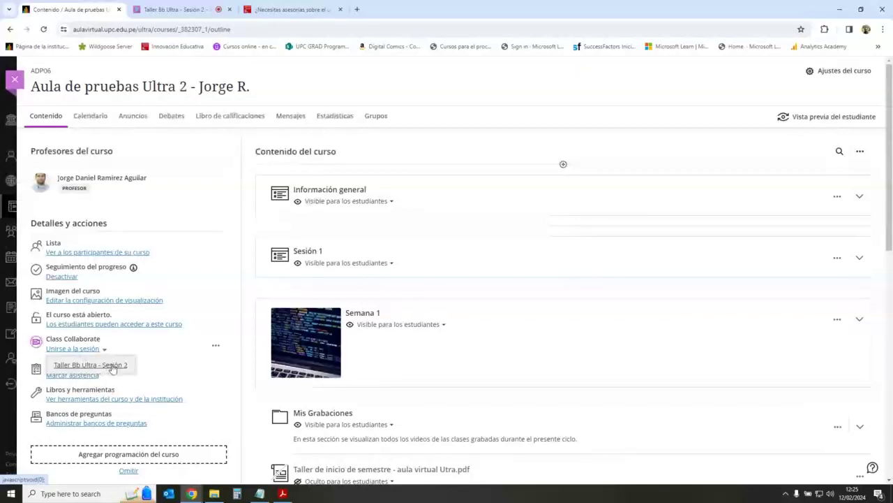
{"action": "left_click", "coordinate": [111, 365]}
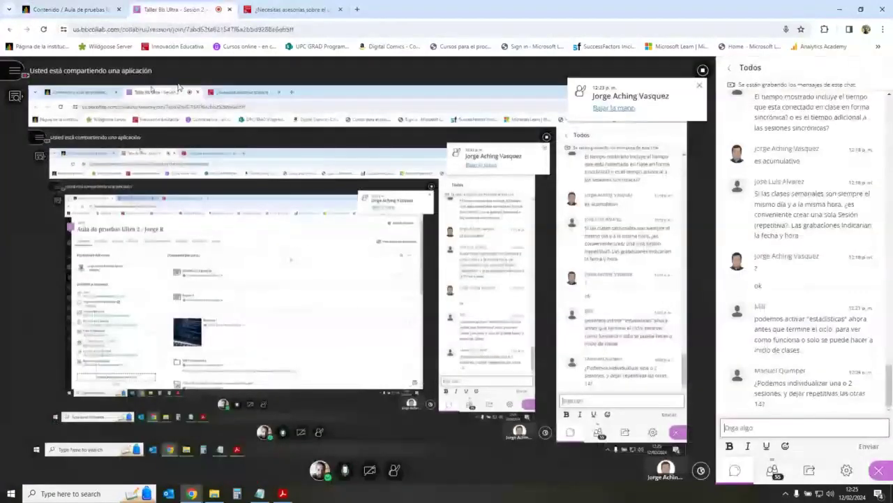
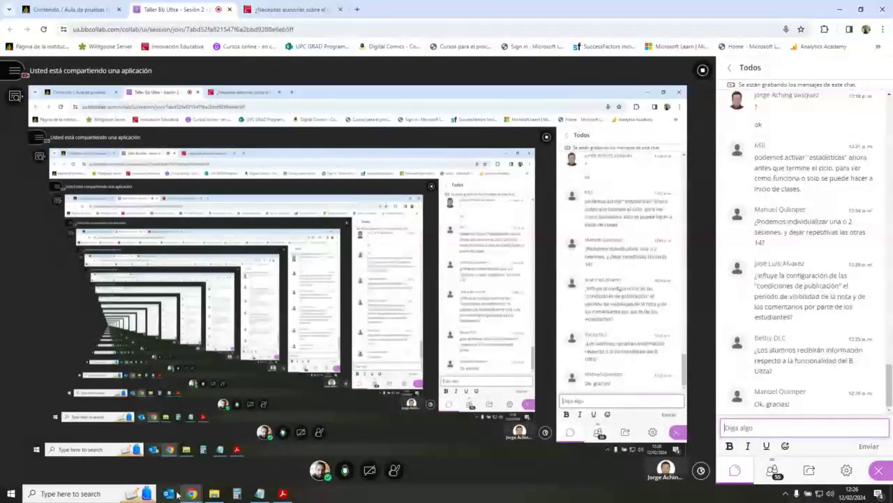
{"action": "mouse_move", "coordinate": [192, 493]}
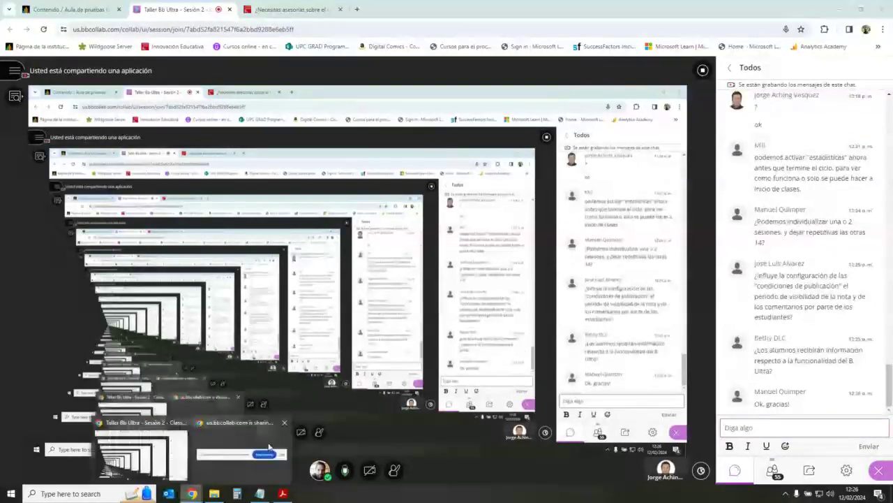
Step: Show the visibility options of "Sesión 1" in the course content, dismiss them unchanged, and go back to the live session
{"action": "left_click", "coordinate": [87, 5]}
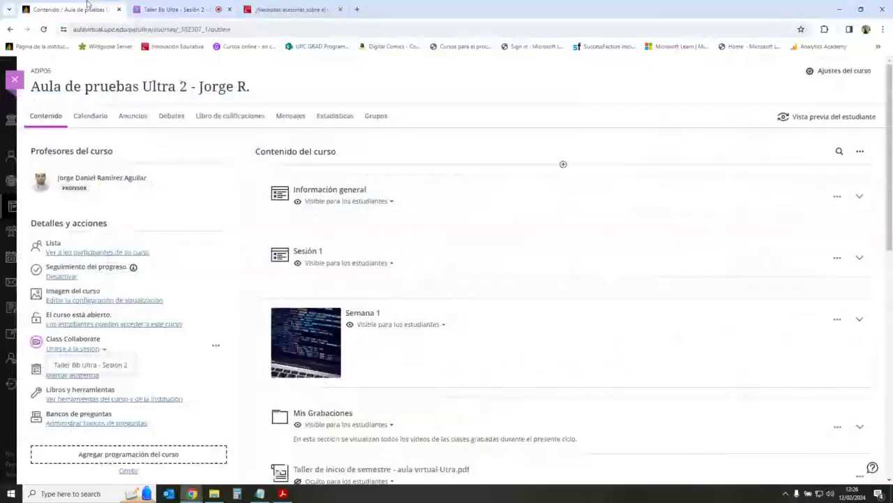
{"action": "left_click", "coordinate": [344, 264]}
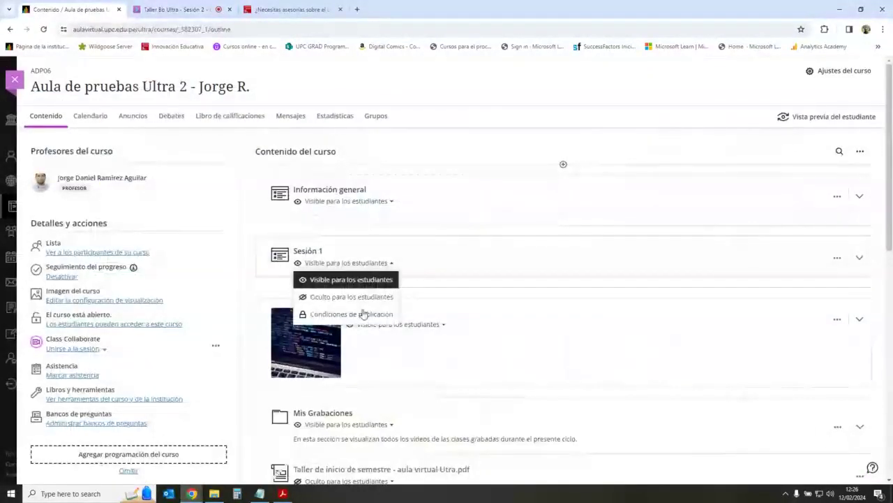
{"action": "key", "text": "Escape"}
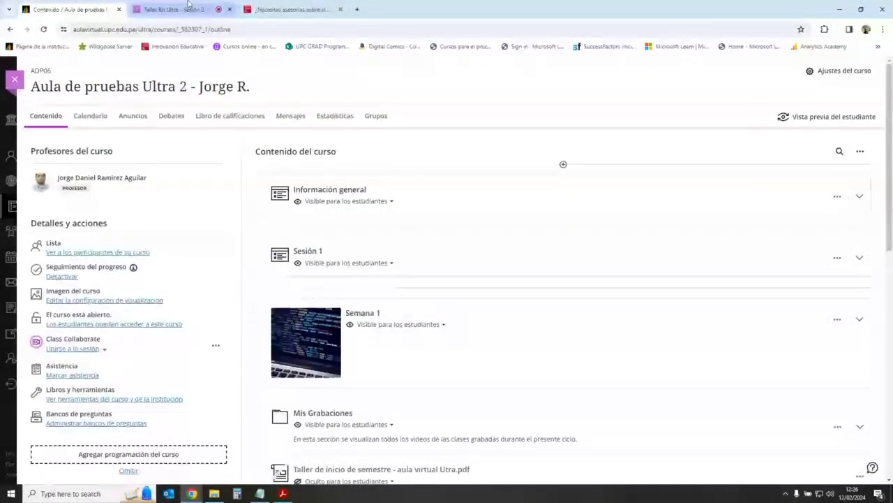
{"action": "left_click", "coordinate": [174, 9]}
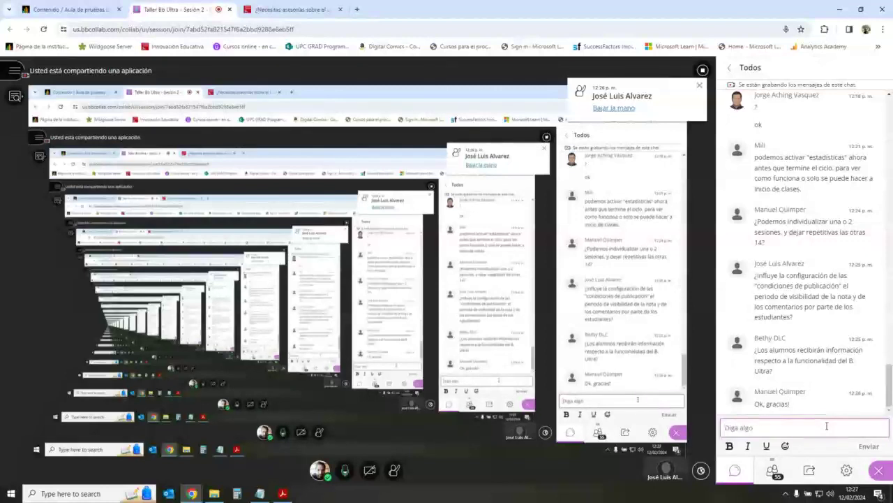
Step: Mute the microphone in the live session during the participant's raised-hand question, and unmute it to answer
{"action": "left_click", "coordinate": [354, 475]}
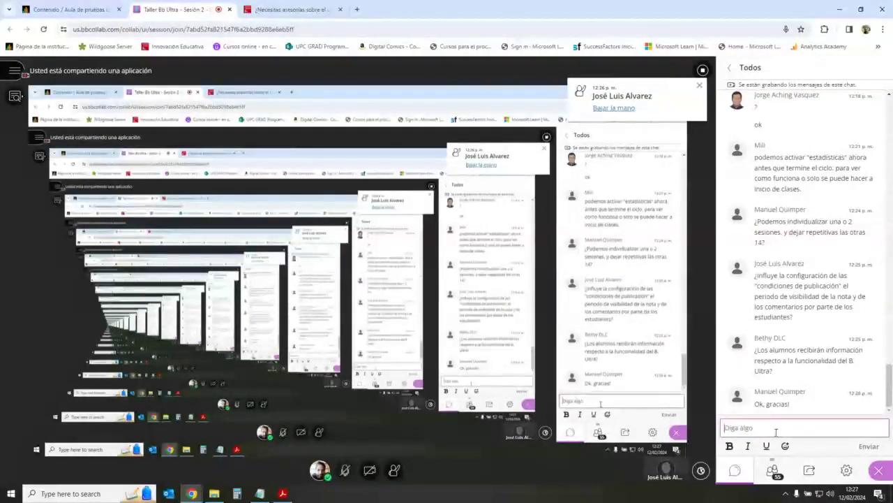
{"action": "left_click", "coordinate": [776, 432]}
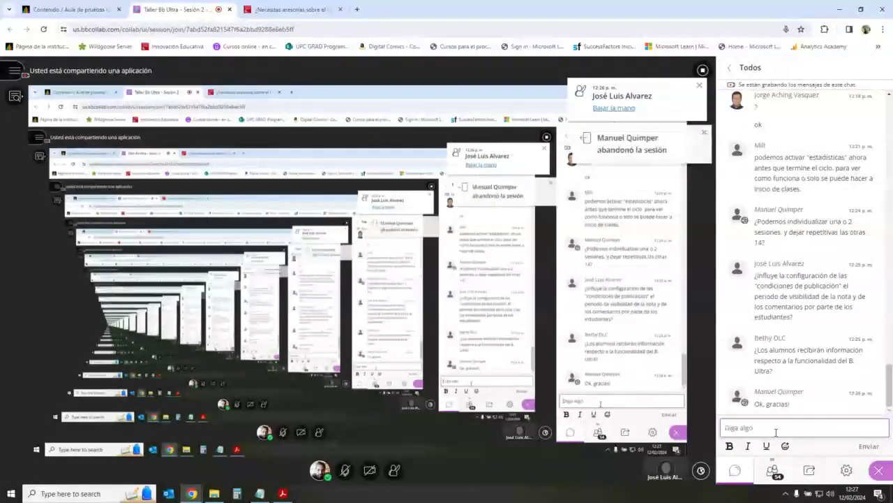
{"action": "left_click", "coordinate": [776, 432]}
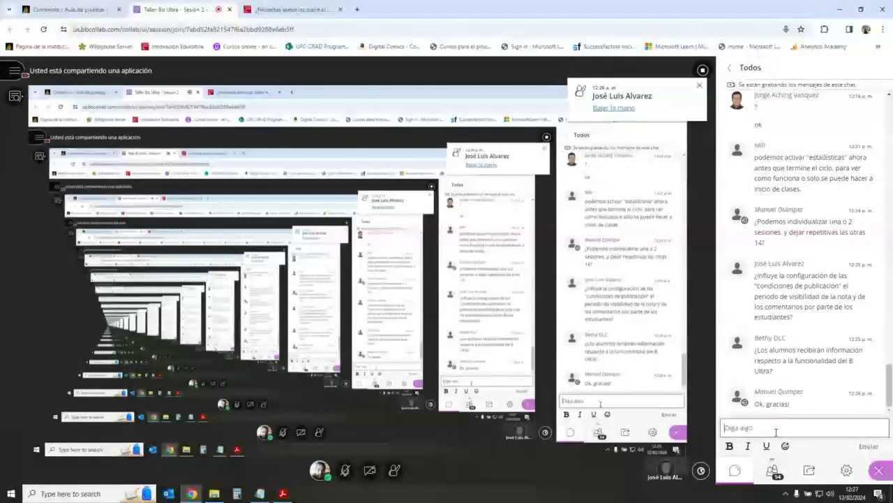
{"action": "left_click", "coordinate": [348, 471]}
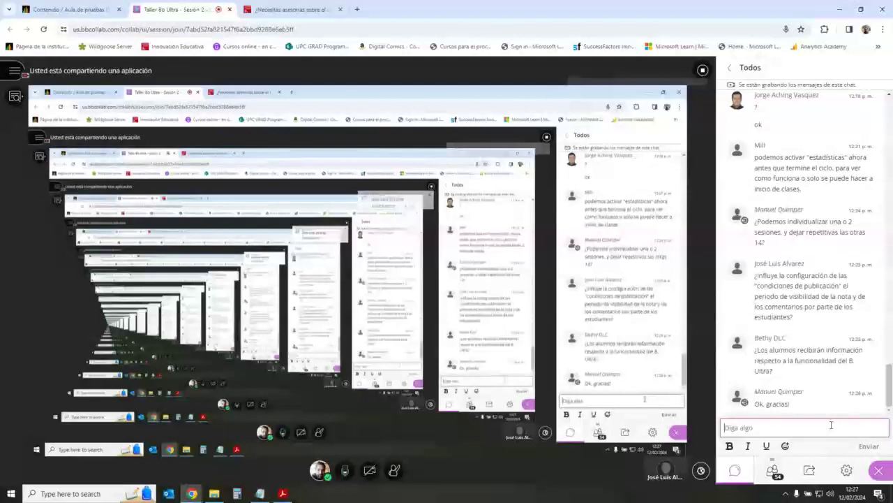
Step: Switch to the course content page and expand "Sesión 1", "Semana 1" and its "Actividades" folder to find Tarea 1
{"action": "left_click", "coordinate": [111, 10]}
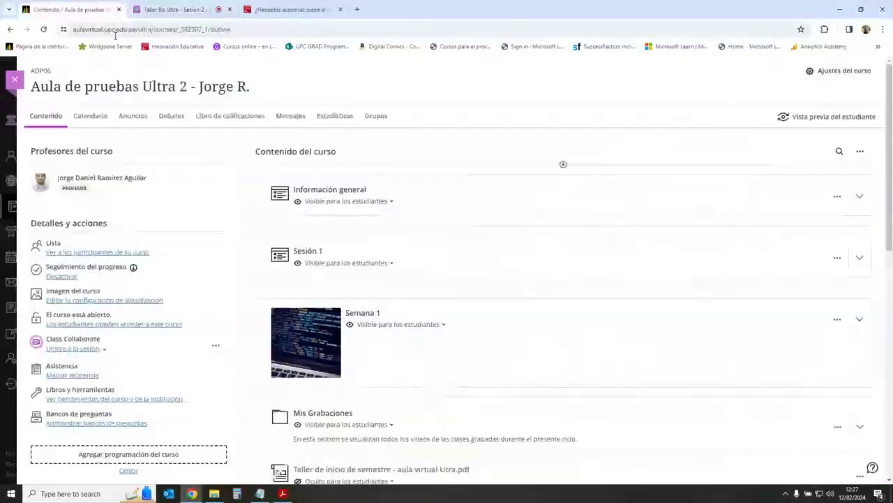
{"action": "scroll", "coordinate": [351, 282], "scroll_direction": "down", "scroll_amount": 3}
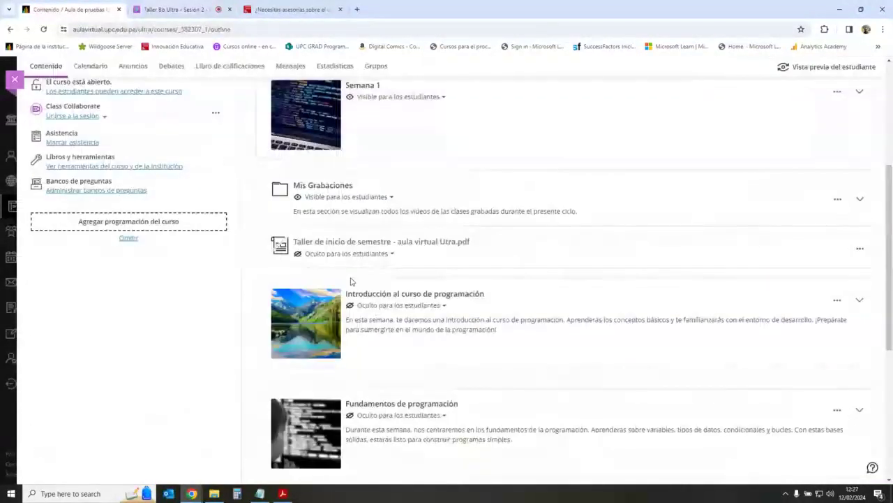
{"action": "scroll", "coordinate": [351, 281], "scroll_direction": "down", "scroll_amount": 3}
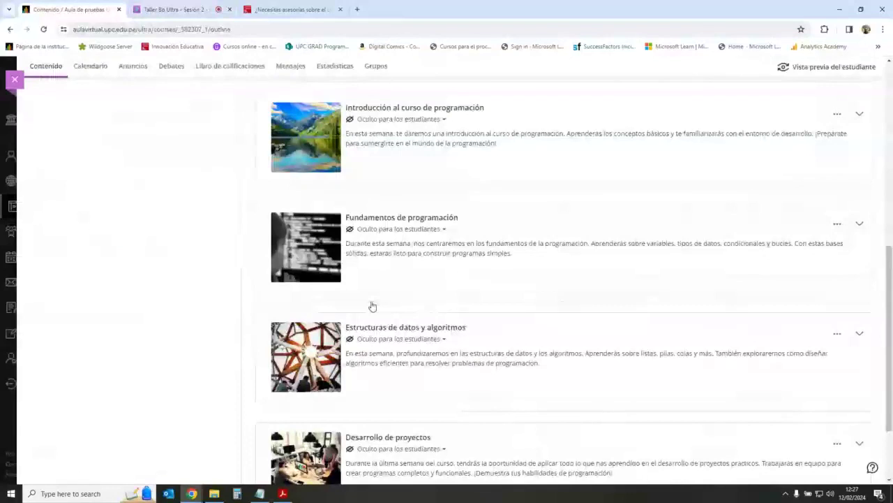
{"action": "scroll", "coordinate": [372, 306], "scroll_direction": "up", "scroll_amount": 5}
{"action": "left_click", "coordinate": [860, 169]}
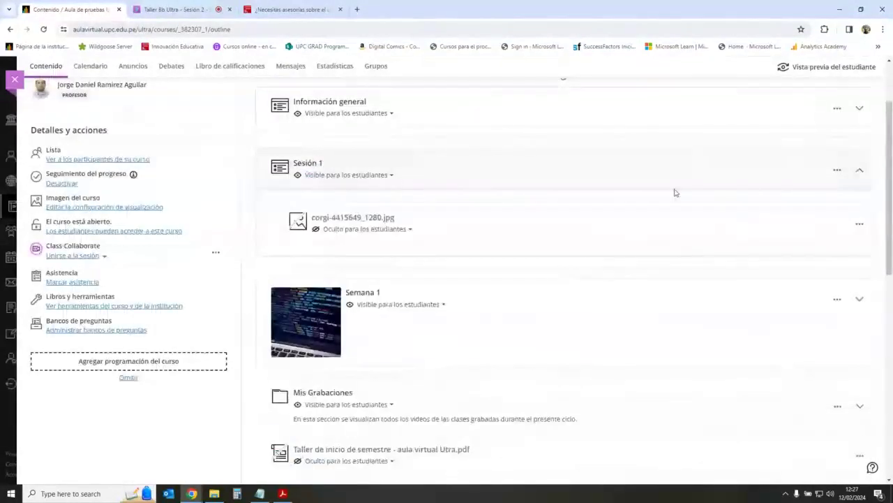
{"action": "scroll", "coordinate": [768, 209], "scroll_direction": "down", "scroll_amount": 2}
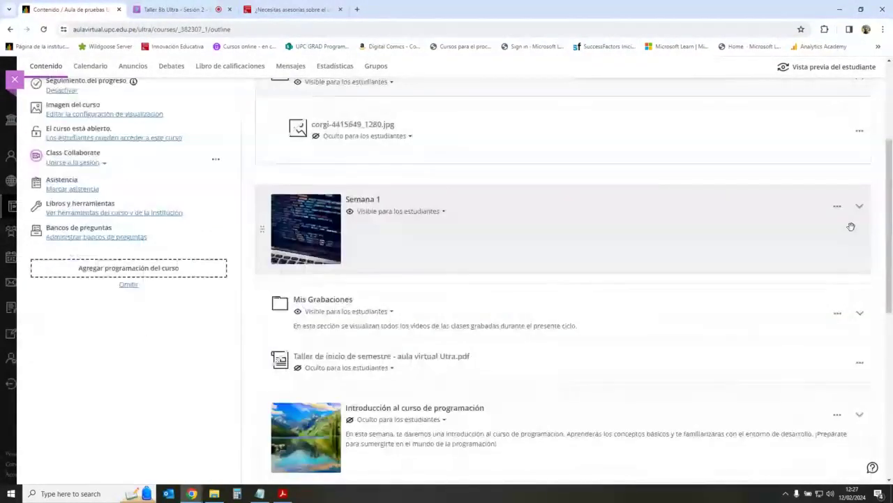
{"action": "left_click", "coordinate": [857, 206]}
{"action": "scroll", "coordinate": [494, 307], "scroll_direction": "down", "scroll_amount": 1}
{"action": "scroll", "coordinate": [775, 237], "scroll_direction": "down", "scroll_amount": 1}
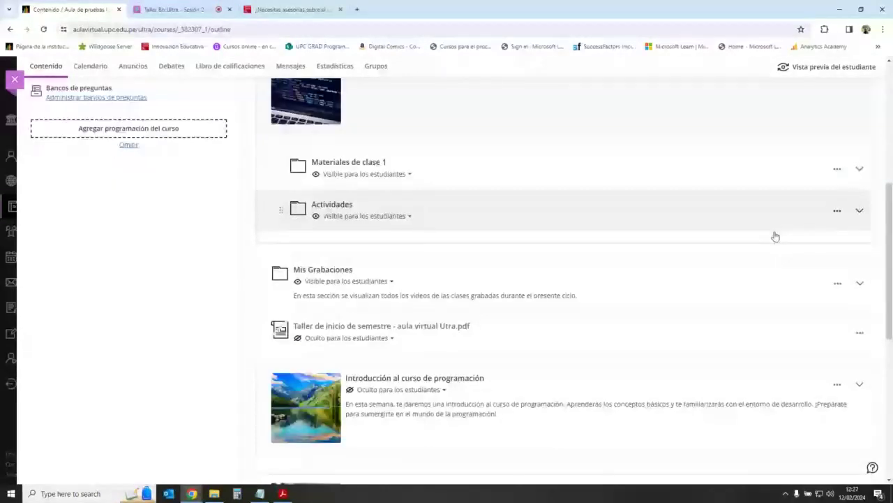
{"action": "left_click", "coordinate": [775, 237]}
{"action": "scroll", "coordinate": [262, 367], "scroll_direction": "down", "scroll_amount": 2}
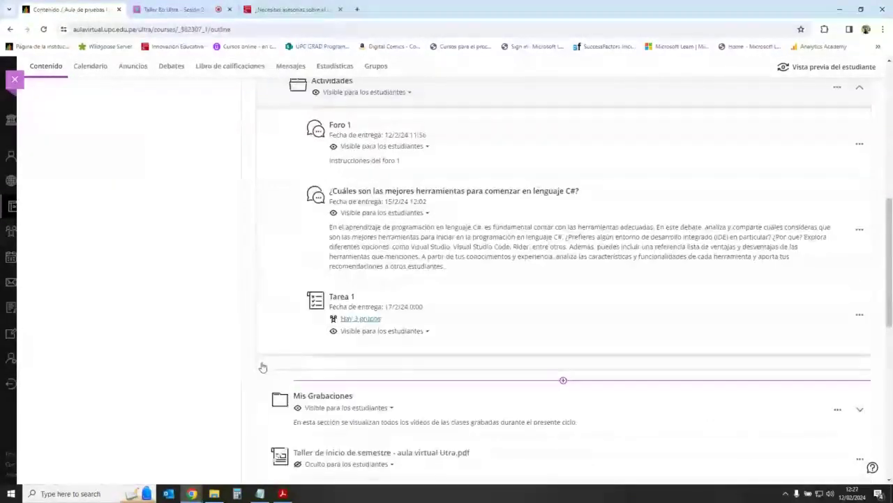
{"action": "scroll", "coordinate": [262, 367], "scroll_direction": "up", "scroll_amount": 1}
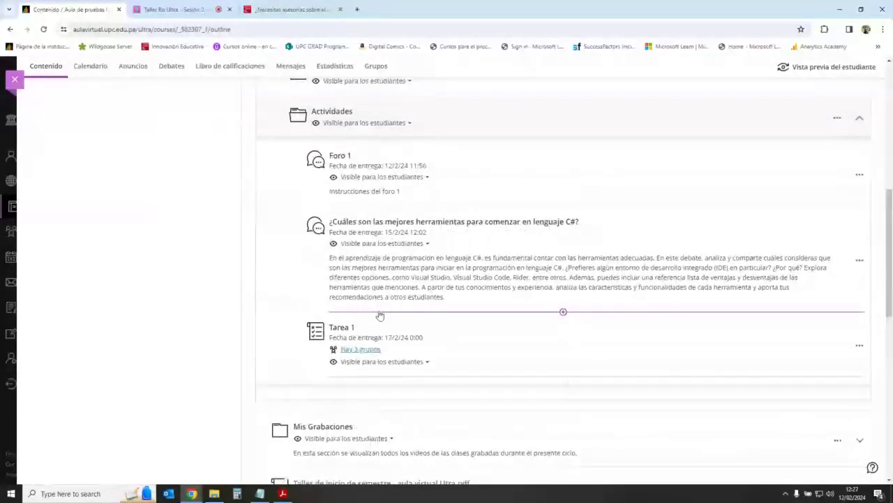
Step: Show the visibility options of Tarea 1, then open the task and close it without changes
{"action": "left_click", "coordinate": [400, 362]}
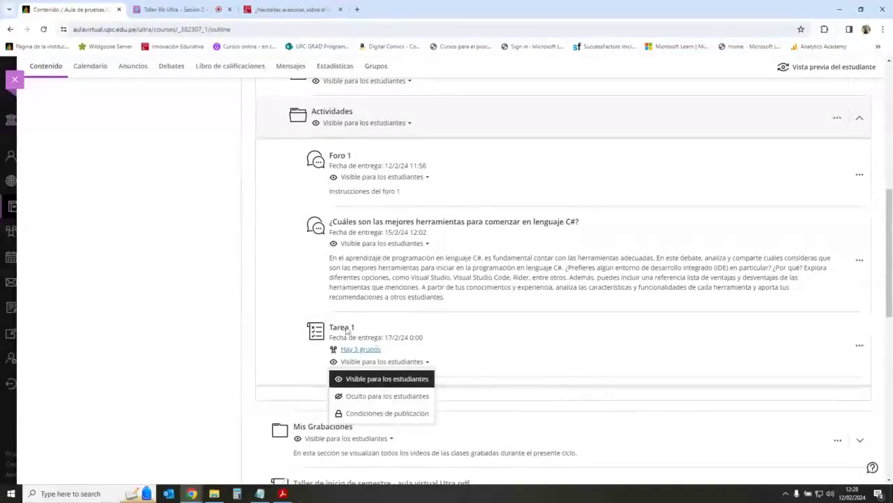
{"action": "left_click", "coordinate": [375, 369]}
{"action": "left_click", "coordinate": [396, 363]}
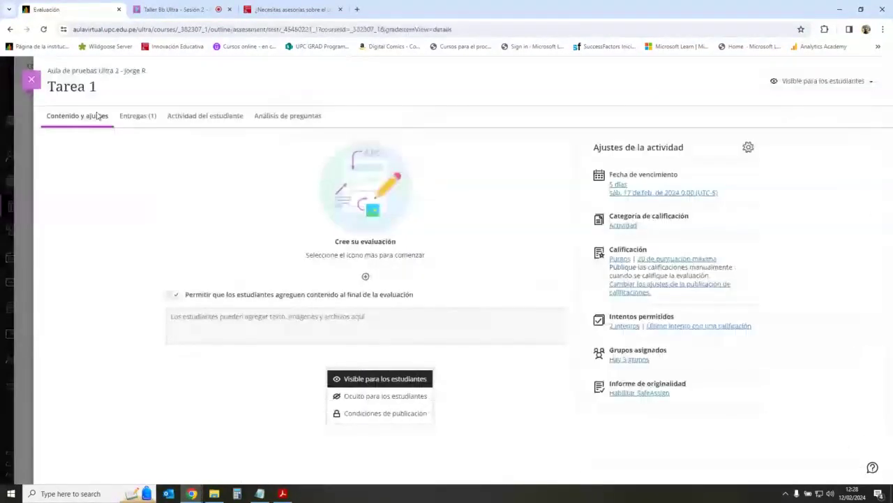
{"action": "left_click", "coordinate": [31, 80]}
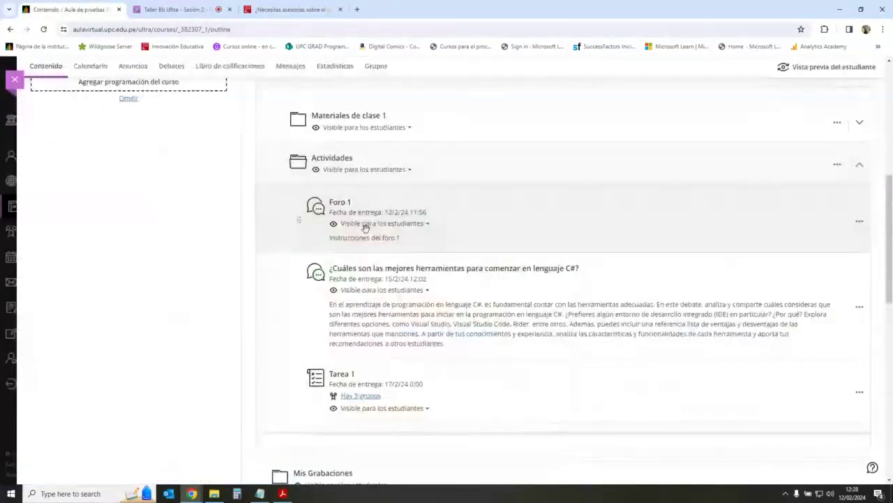
Step: Open the activity settings of Tarea 1, point out the "Fecha de vencimiento" field, and close the task without changes
{"action": "scroll", "coordinate": [356, 169], "scroll_direction": "up", "scroll_amount": 2}
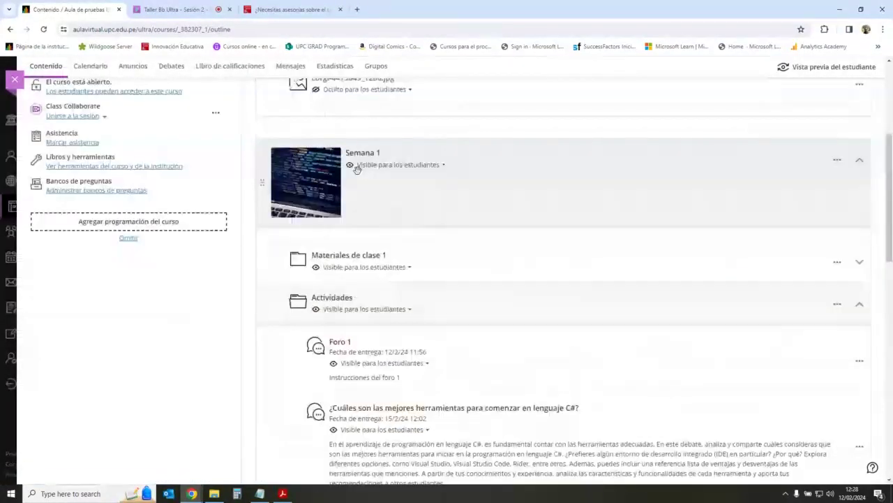
{"action": "scroll", "coordinate": [356, 169], "scroll_direction": "up", "scroll_amount": 1}
{"action": "scroll", "coordinate": [357, 181], "scroll_direction": "down", "scroll_amount": 5}
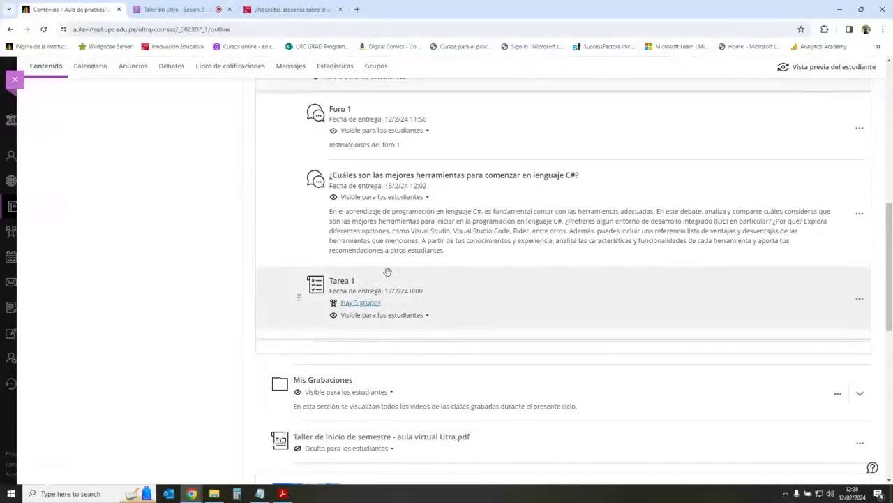
{"action": "left_click", "coordinate": [342, 281]}
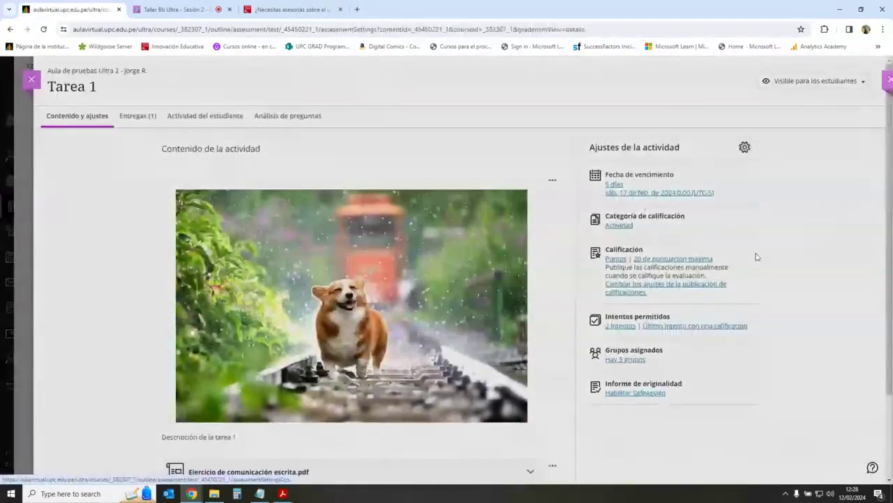
{"action": "left_click", "coordinate": [745, 146]}
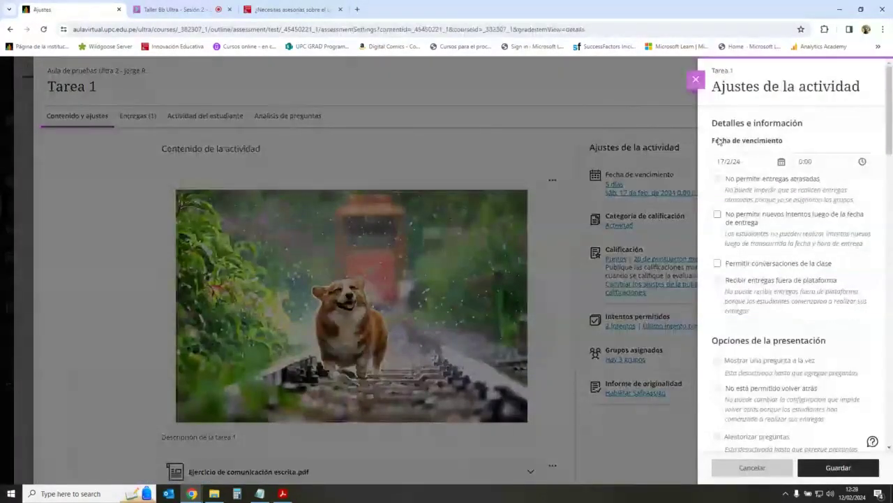
{"action": "left_click_drag", "start_coordinate": [717, 140], "coordinate": [777, 146]}
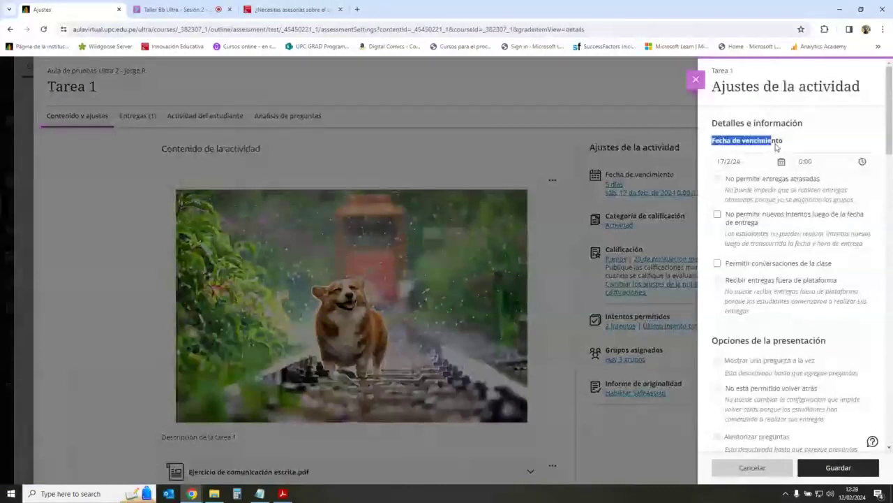
{"action": "left_click", "coordinate": [785, 147]}
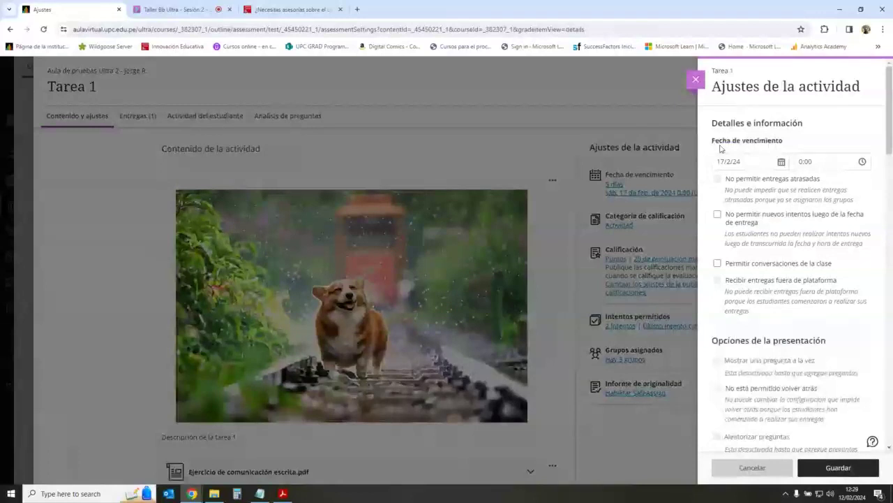
{"action": "left_click_drag", "start_coordinate": [713, 147], "coordinate": [771, 143]}
{"action": "left_click", "coordinate": [771, 143]}
{"action": "left_click", "coordinate": [698, 81]}
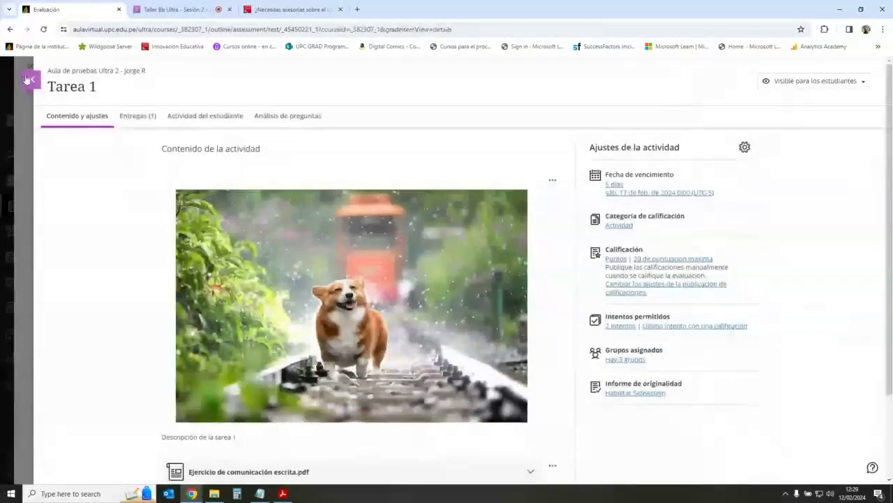
{"action": "left_click", "coordinate": [29, 79]}
Step: Create a new activity below Tarea 1 in the "Actividades" folder and open its settings
{"action": "left_click", "coordinate": [564, 329]}
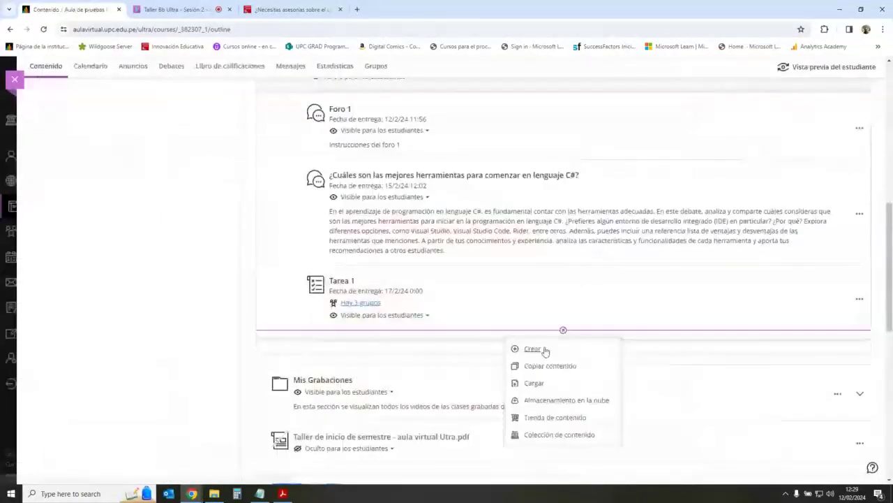
{"action": "left_click", "coordinate": [534, 349]}
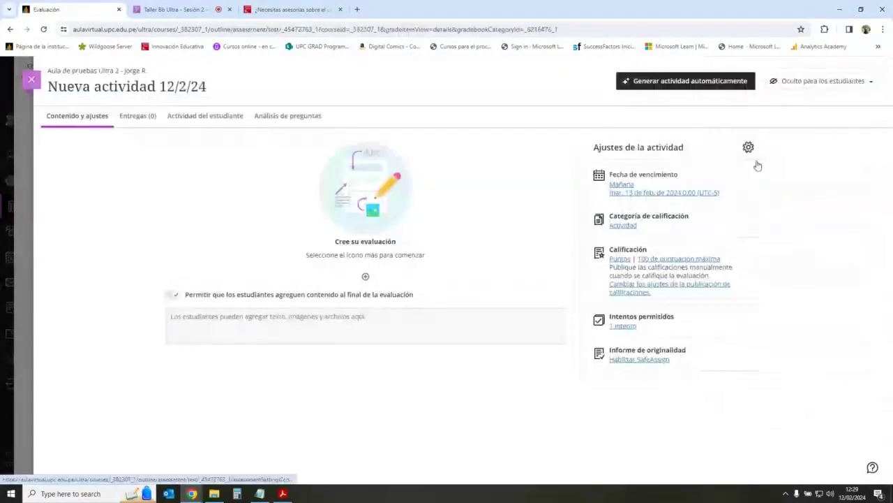
{"action": "left_click", "coordinate": [756, 161]}
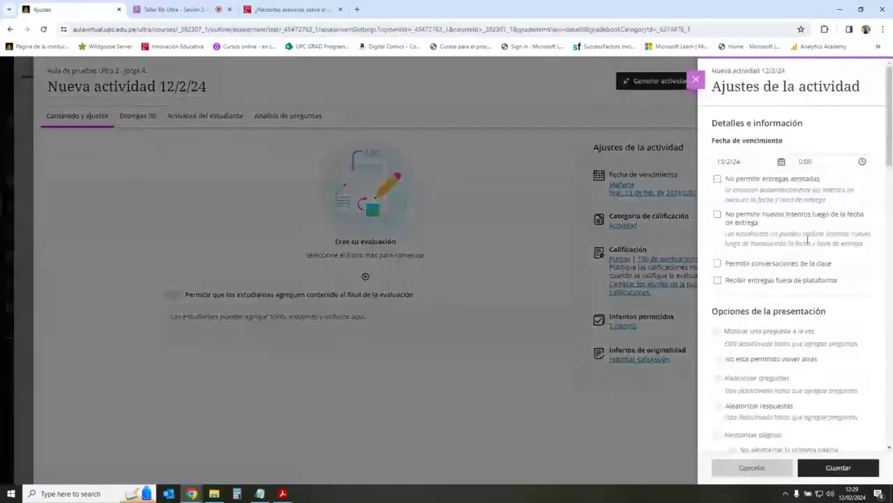
Step: Set the new activity's due date to 22/2/24 at 23:59
{"action": "left_click", "coordinate": [781, 161]}
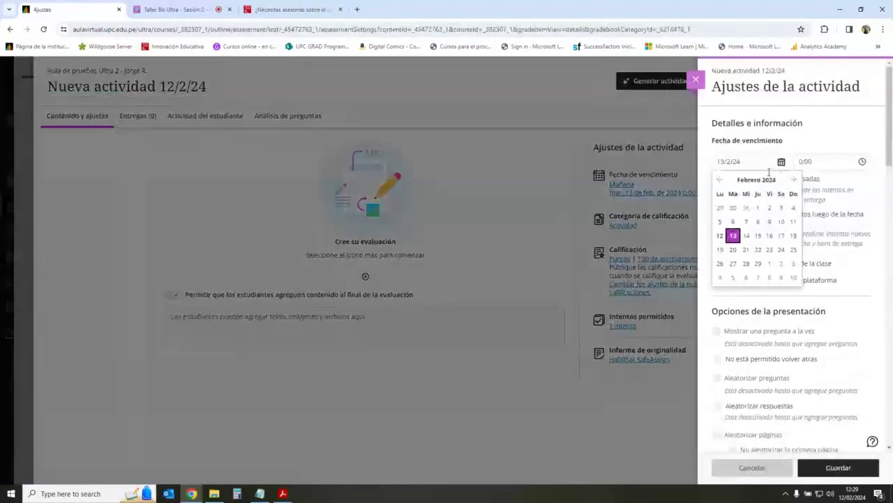
{"action": "left_click", "coordinate": [758, 249]}
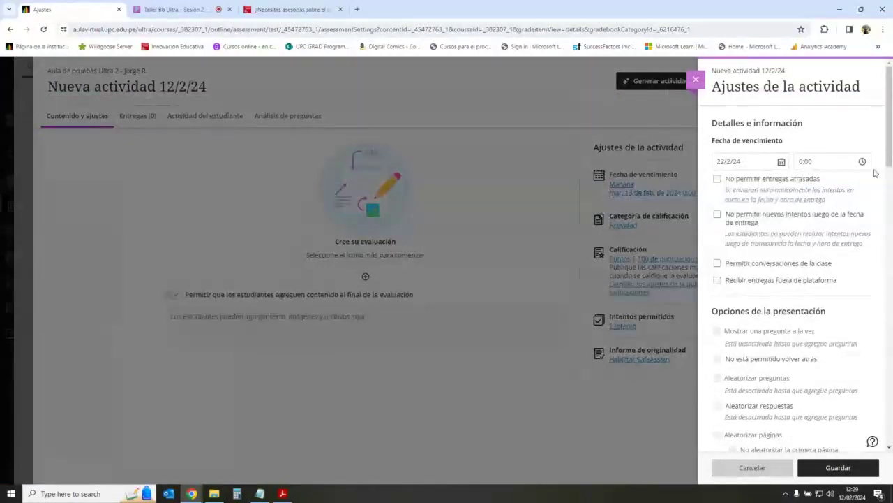
{"action": "left_click", "coordinate": [809, 161]}
{"action": "type", "text": "23"}
{"action": "left_click", "coordinate": [853, 216]}
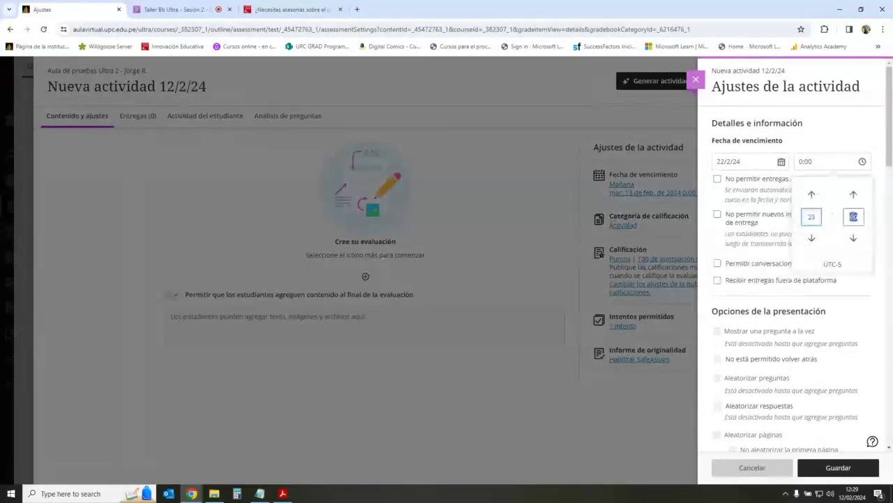
{"action": "type", "text": "59"}
{"action": "left_click", "coordinate": [792, 220]}
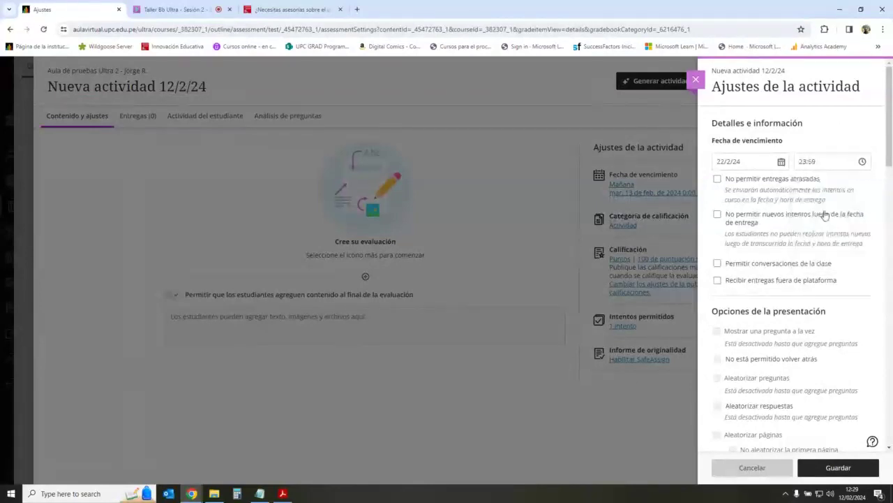
Step: Disallow late submissions and new attempts after the due date, save the settings, and close the new activity
{"action": "left_click", "coordinate": [717, 214]}
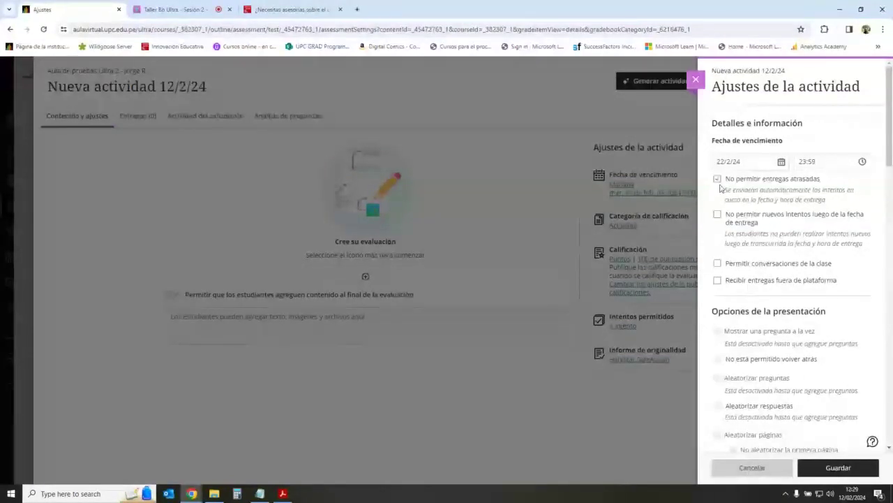
{"action": "left_click", "coordinate": [717, 180]}
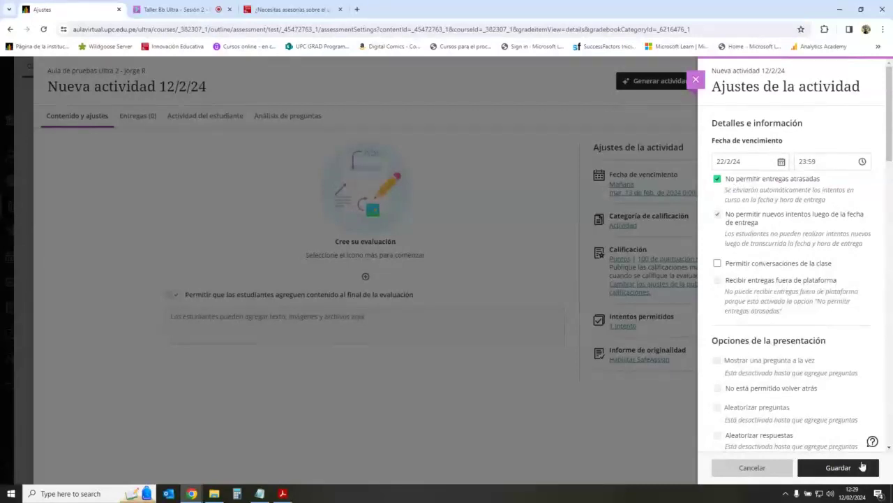
{"action": "left_click", "coordinate": [839, 467]}
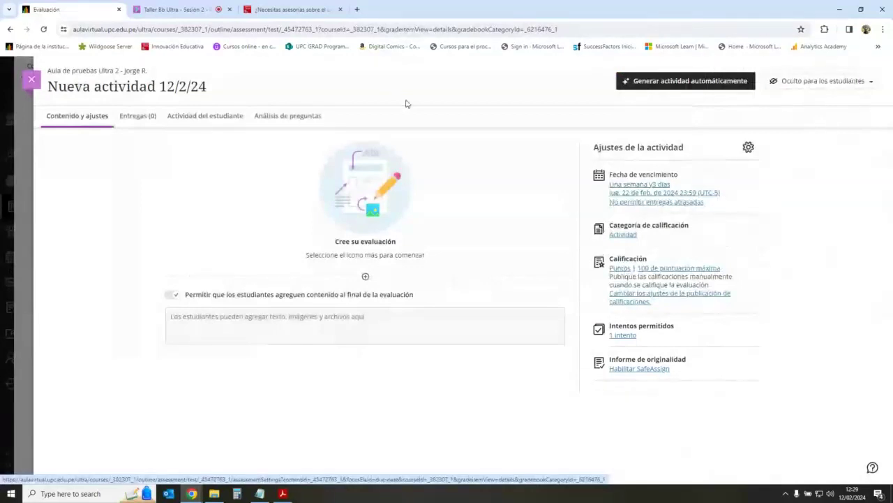
{"action": "left_click", "coordinate": [35, 78]}
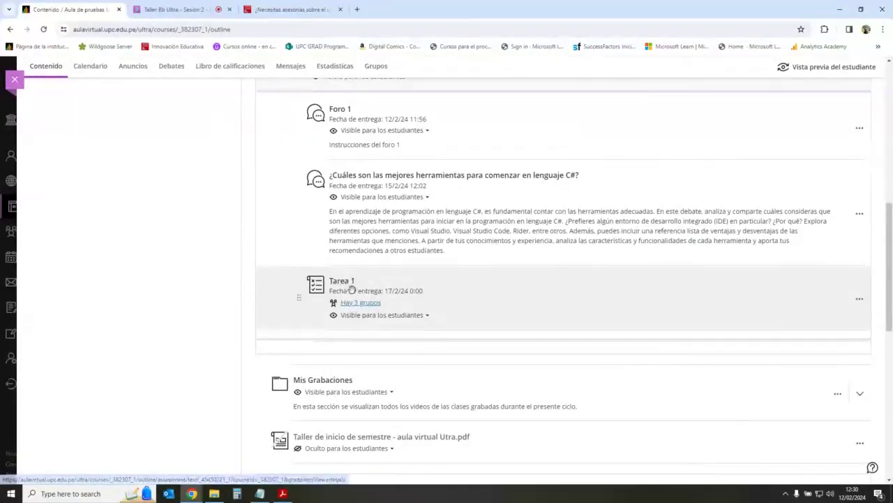
Step: Return to Tarea 1 in the course content's "Actividades" folder and display its visibility options again
{"action": "left_click", "coordinate": [341, 286]}
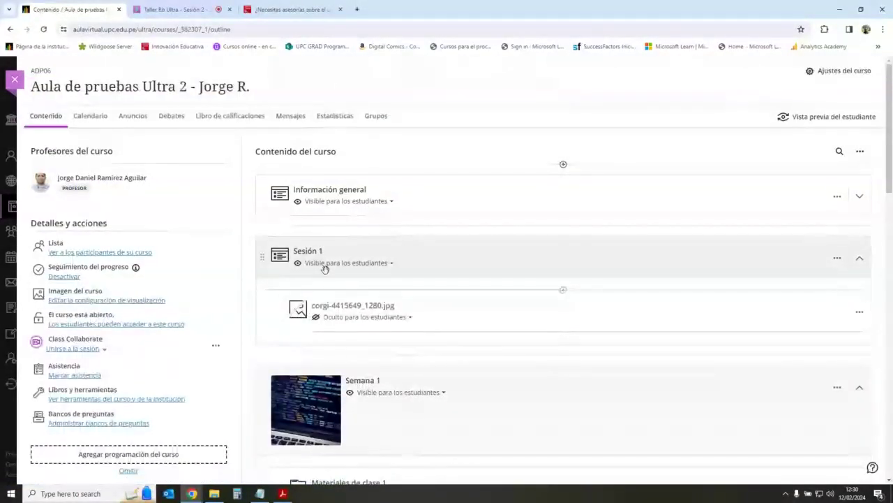
{"action": "scroll", "coordinate": [383, 265], "scroll_direction": "down", "scroll_amount": 10}
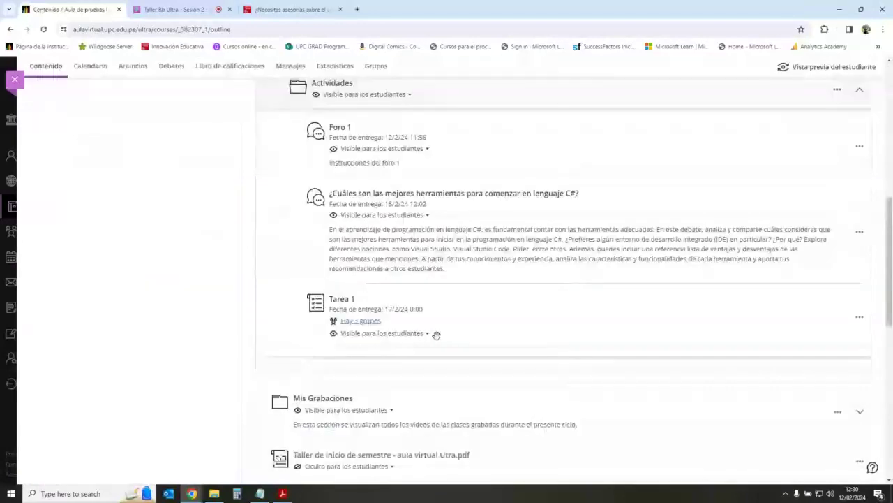
{"action": "scroll", "coordinate": [436, 335], "scroll_direction": "down", "scroll_amount": 1}
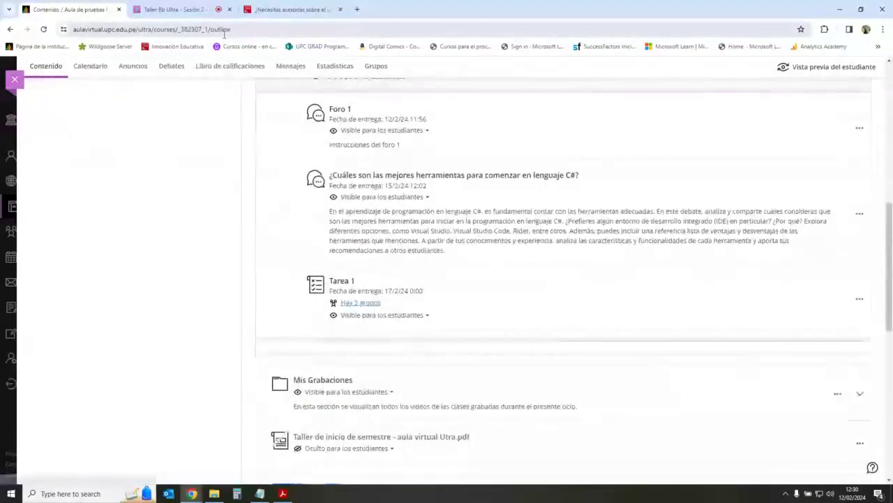
{"action": "left_click", "coordinate": [411, 315]}
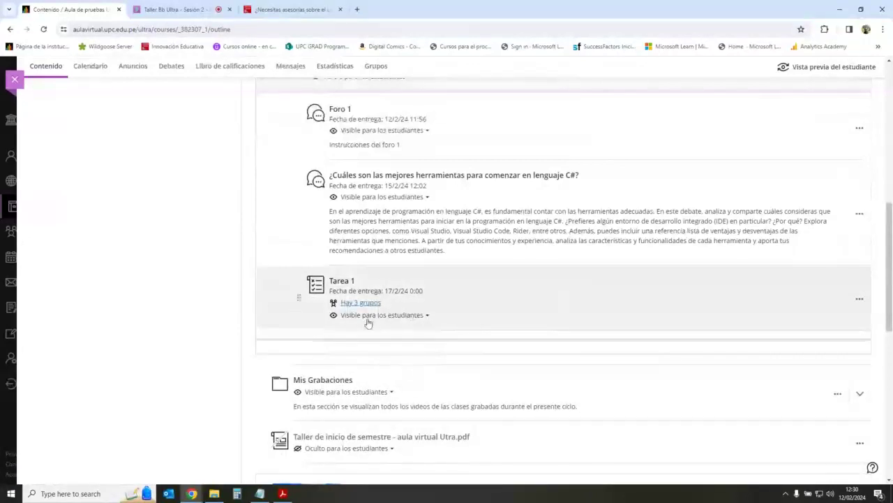
{"action": "left_click_drag", "start_coordinate": [368, 323], "coordinate": [563, 332]}
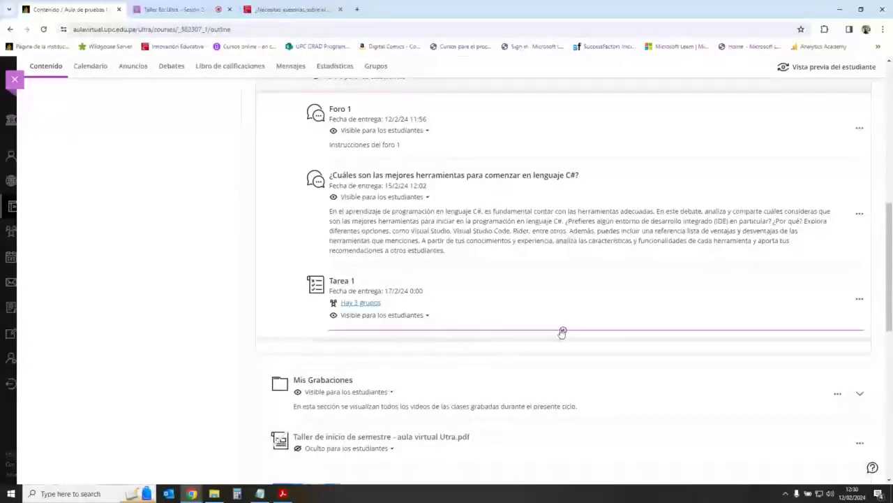
{"action": "left_click", "coordinate": [563, 331]}
{"action": "left_click", "coordinate": [417, 315]}
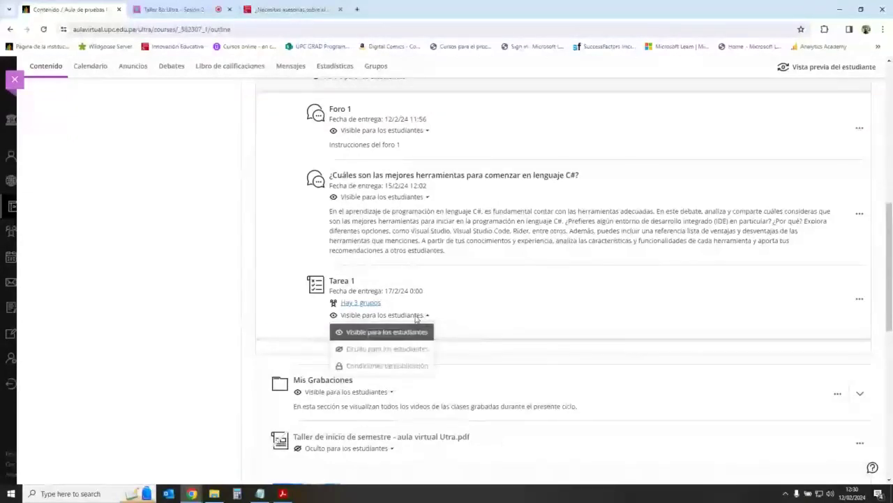
Step: Try date/time release conditions on Tarea 1, showing it from 12/2/24 12:30 and hiding it after 18/2/24 0:00, and discard the changes
{"action": "left_click", "coordinate": [412, 367]}
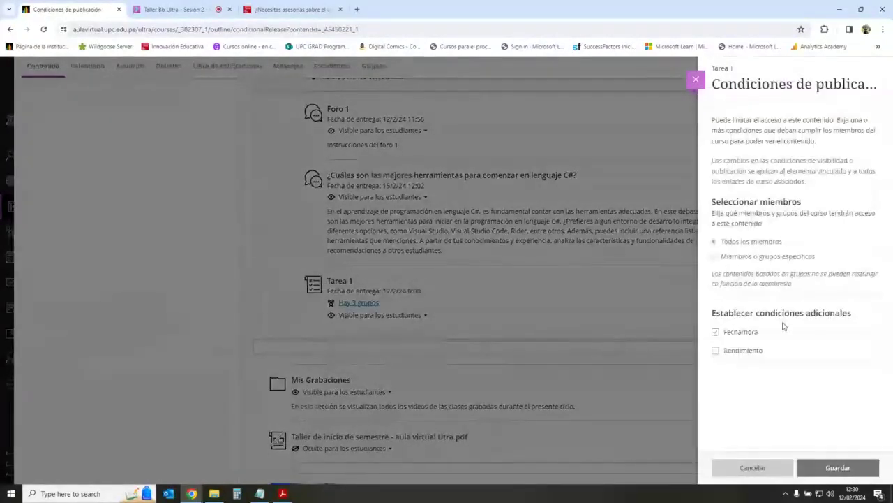
{"action": "left_click", "coordinate": [717, 333]}
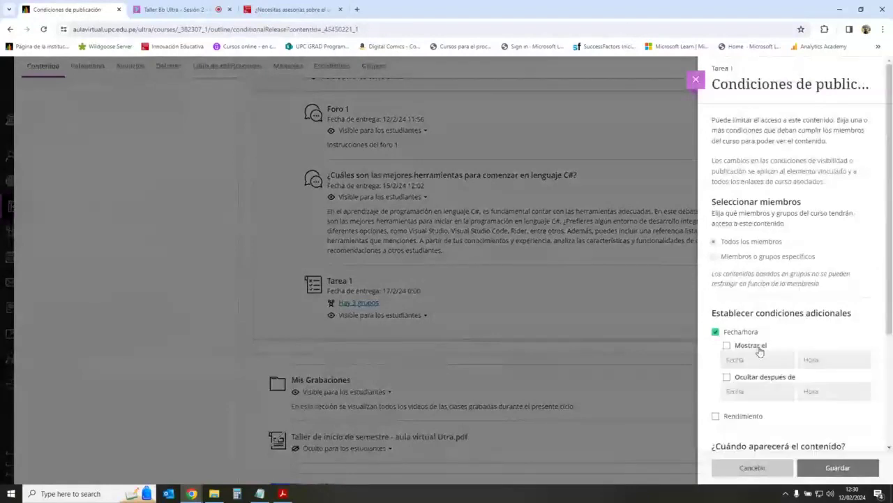
{"action": "scroll", "coordinate": [765, 327], "scroll_direction": "down", "scroll_amount": 2}
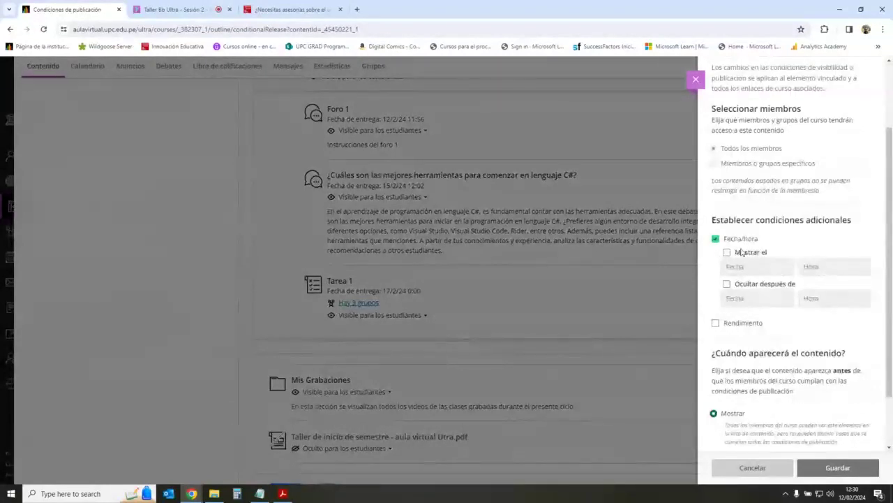
{"action": "left_click", "coordinate": [742, 252]}
{"action": "left_click", "coordinate": [728, 285]}
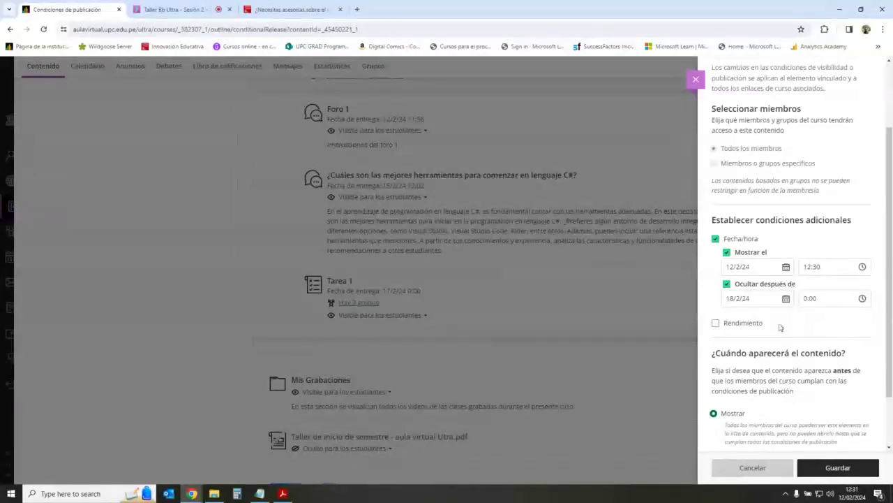
{"action": "scroll", "coordinate": [872, 281], "scroll_direction": "down", "scroll_amount": 1}
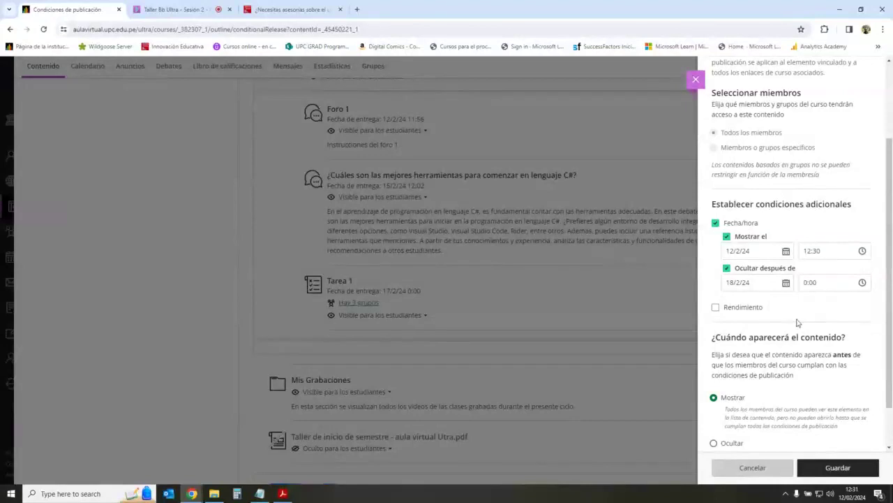
{"action": "left_click", "coordinate": [695, 81]}
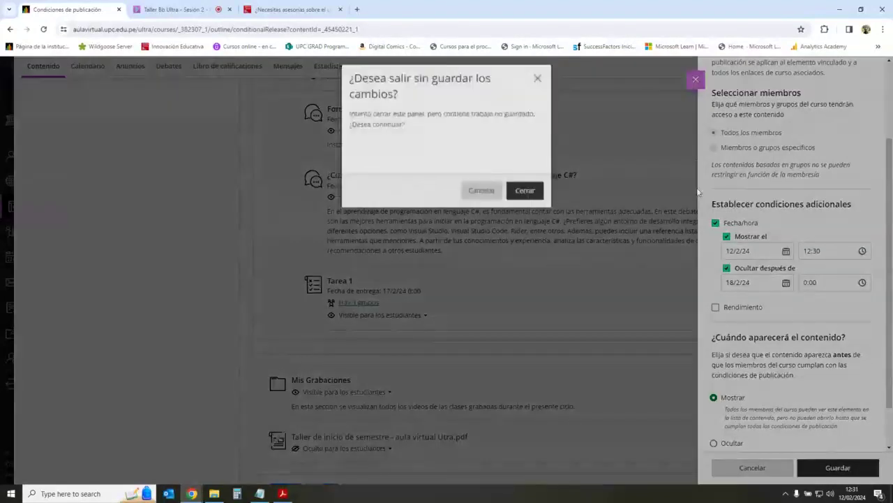
{"action": "left_click", "coordinate": [513, 198]}
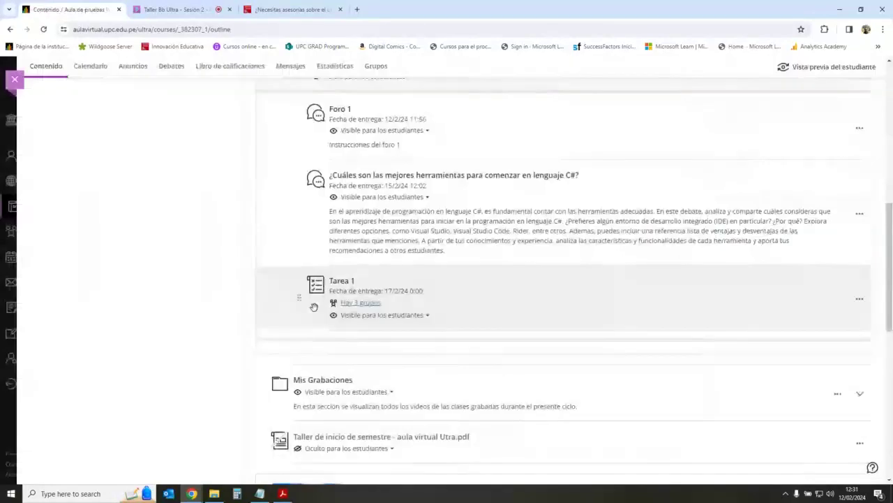
Step: Display Tarea 1's visibility options and keep it visible to students
{"action": "left_click", "coordinate": [411, 316]}
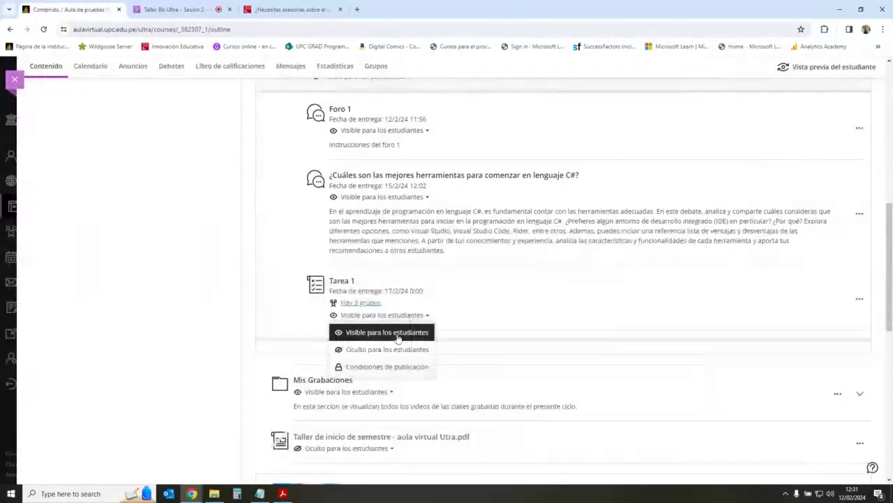
{"action": "left_click", "coordinate": [398, 333]}
{"action": "left_click", "coordinate": [411, 316]}
{"action": "left_click", "coordinate": [244, 309]}
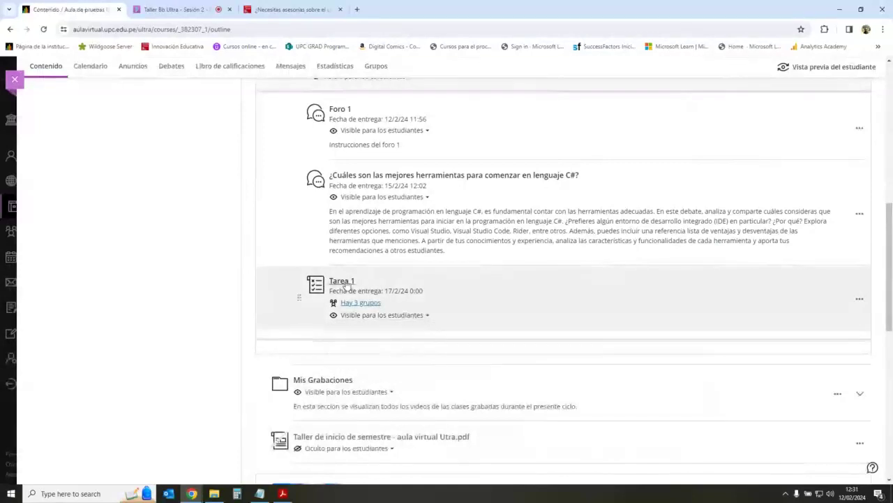
Step: Reopen Tarea 1's release conditions, highlight the specific members or groups option, and cancel without saving
{"action": "left_click", "coordinate": [343, 281]}
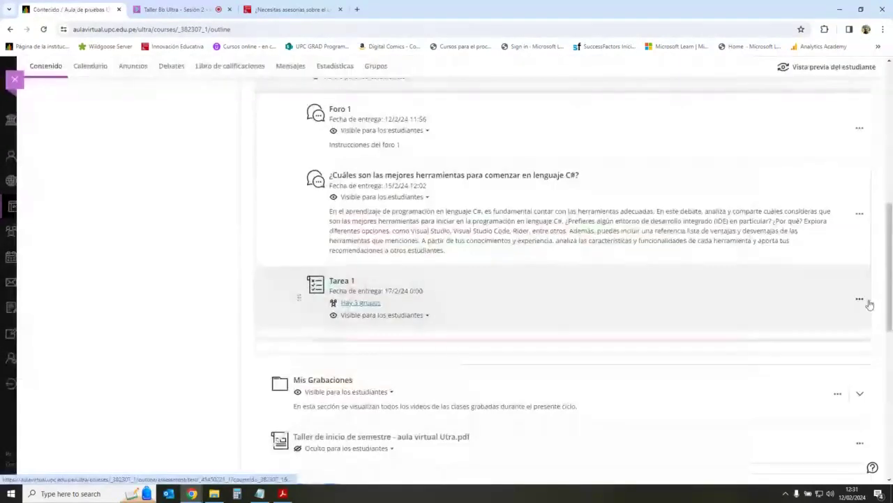
{"action": "left_click", "coordinate": [859, 298]}
{"action": "left_click", "coordinate": [563, 323]}
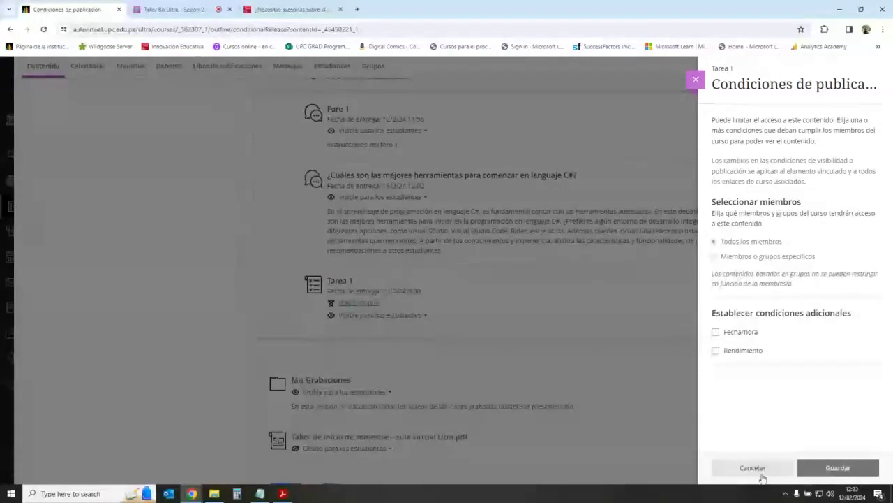
{"action": "left_click_drag", "start_coordinate": [721, 256], "coordinate": [776, 285]}
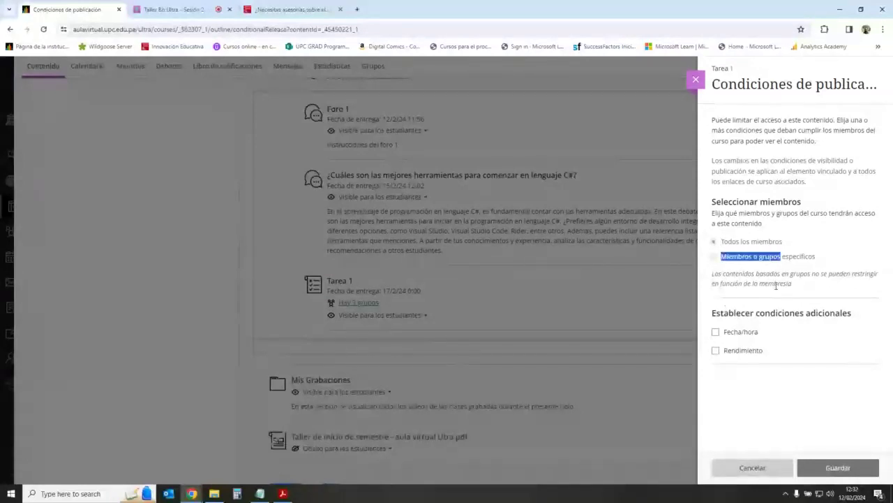
{"action": "left_click_drag", "start_coordinate": [721, 256], "coordinate": [816, 257]}
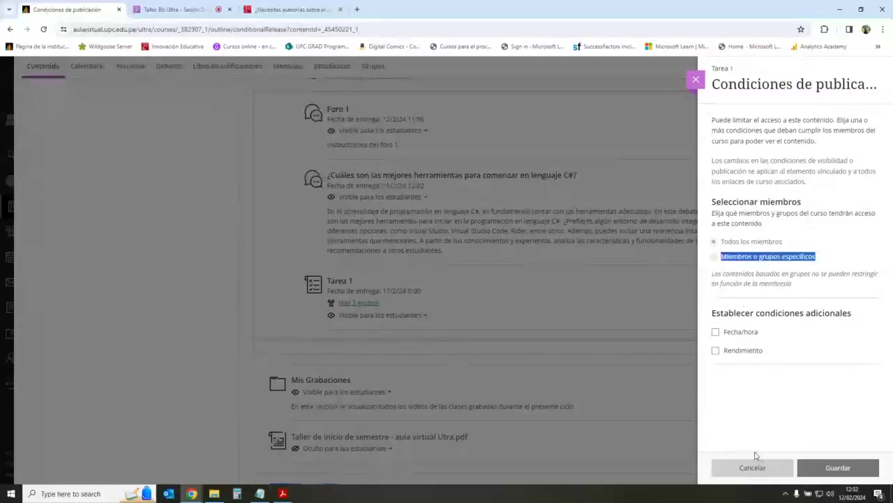
{"action": "left_click", "coordinate": [754, 463]}
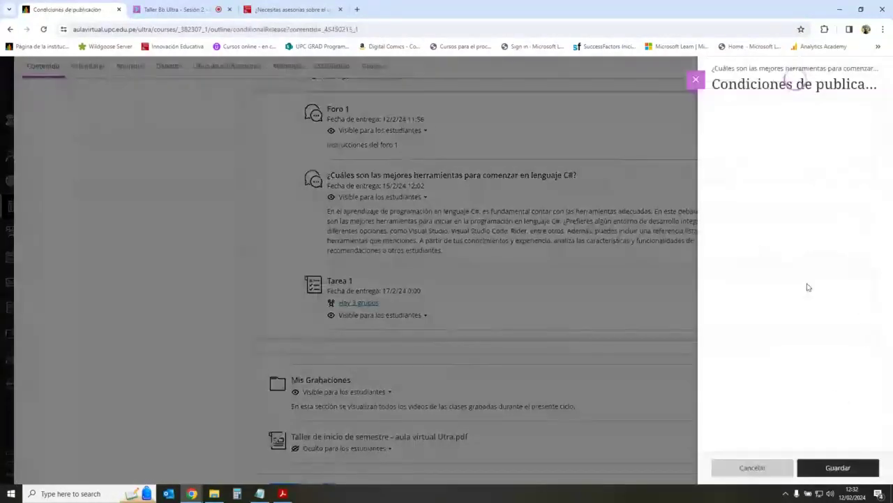
Step: Try restricting the C# discussion to specific members or groups, shown from 12/2/24 12:32 and hidden after 16/2/24 12:02, and discard the changes
{"action": "left_click", "coordinate": [761, 215]}
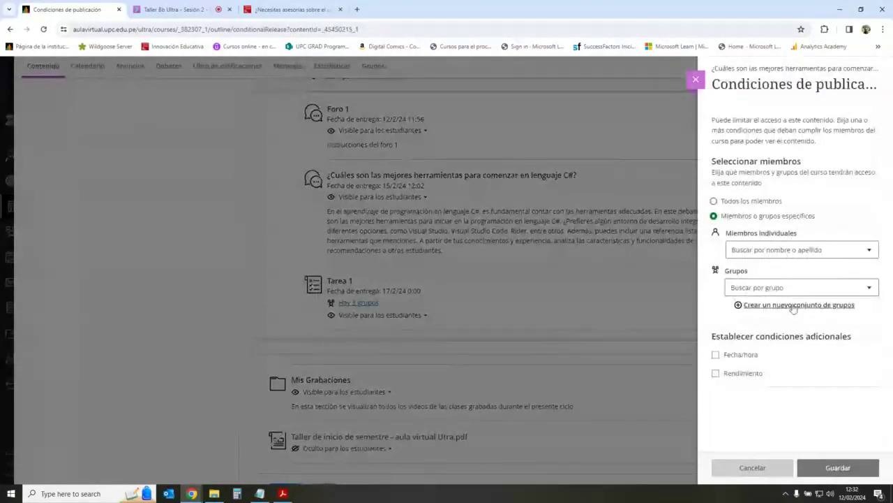
{"action": "left_click", "coordinate": [742, 356]}
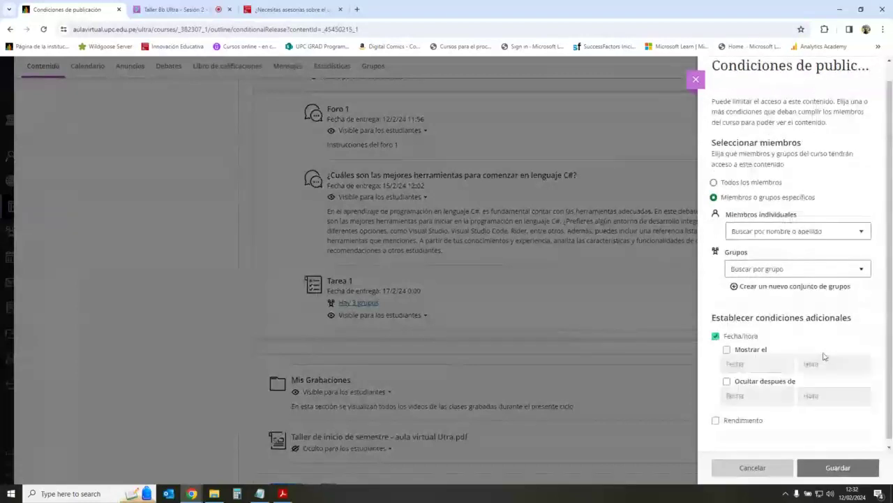
{"action": "left_click", "coordinate": [728, 345]}
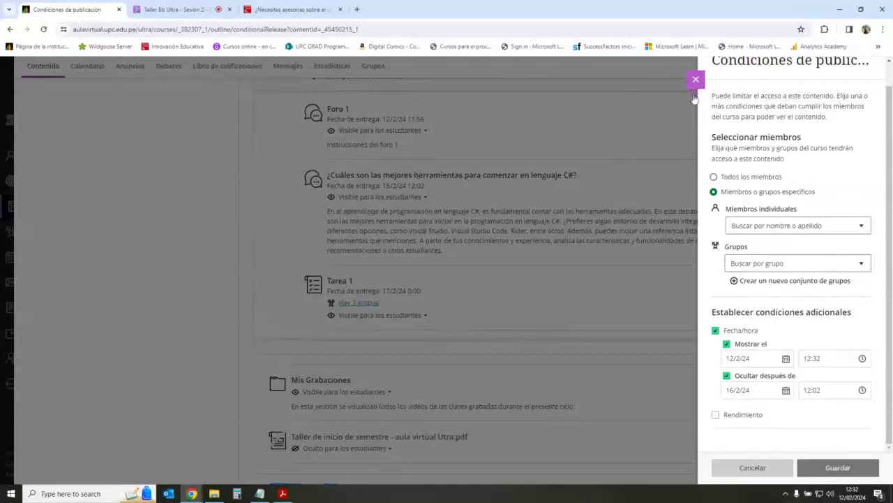
{"action": "left_click", "coordinate": [814, 222]}
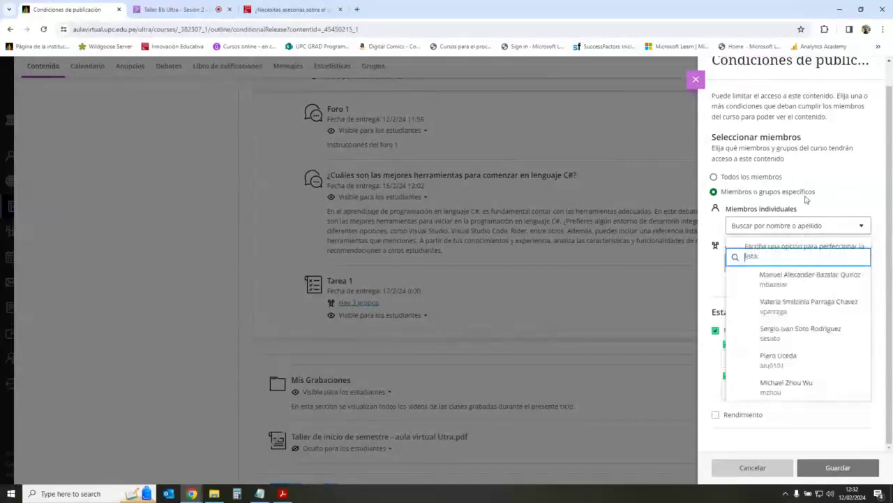
{"action": "left_click", "coordinate": [715, 80]}
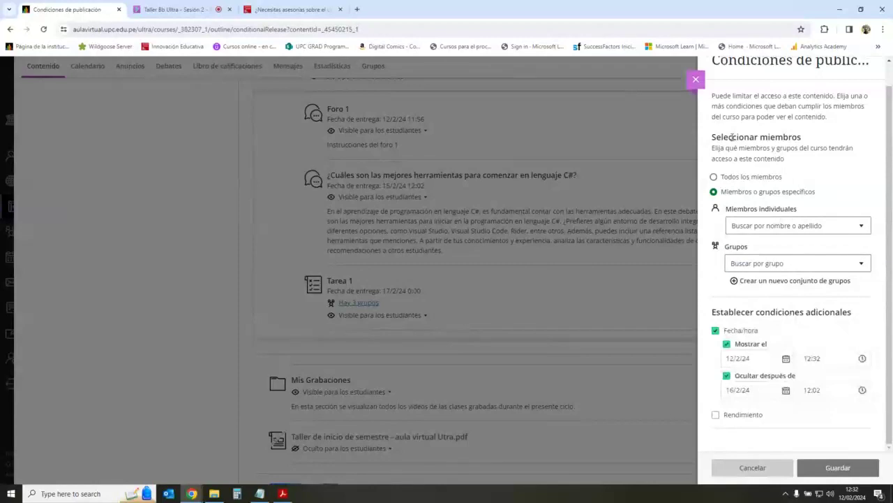
{"action": "left_click", "coordinate": [696, 78]}
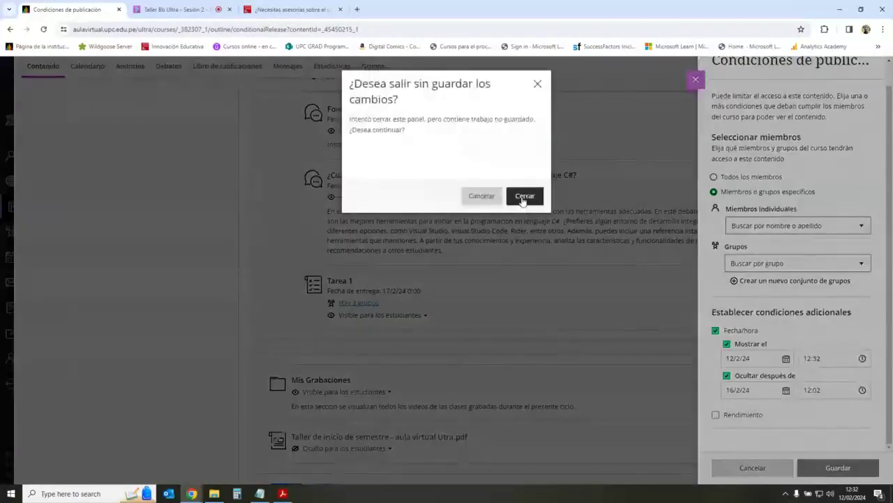
{"action": "left_click", "coordinate": [524, 197]}
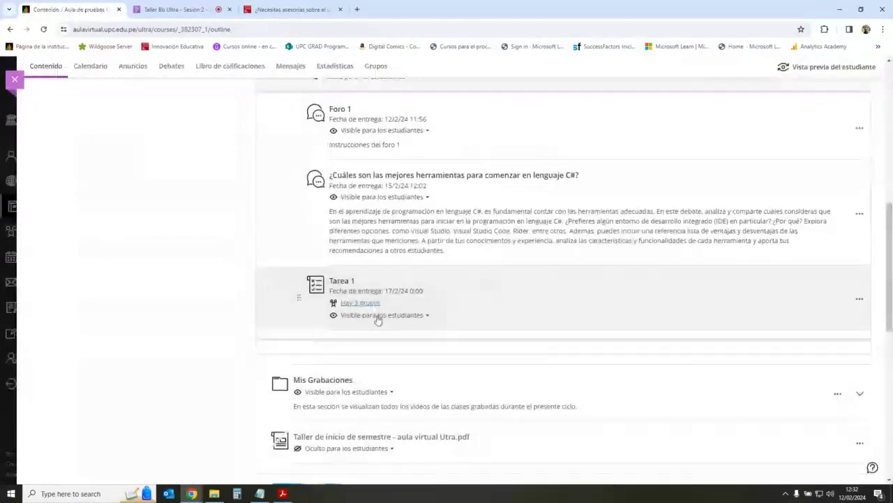
Step: View Tarea 1's content and settings, return to the course content, and display its visibility options
{"action": "left_click", "coordinate": [342, 281]}
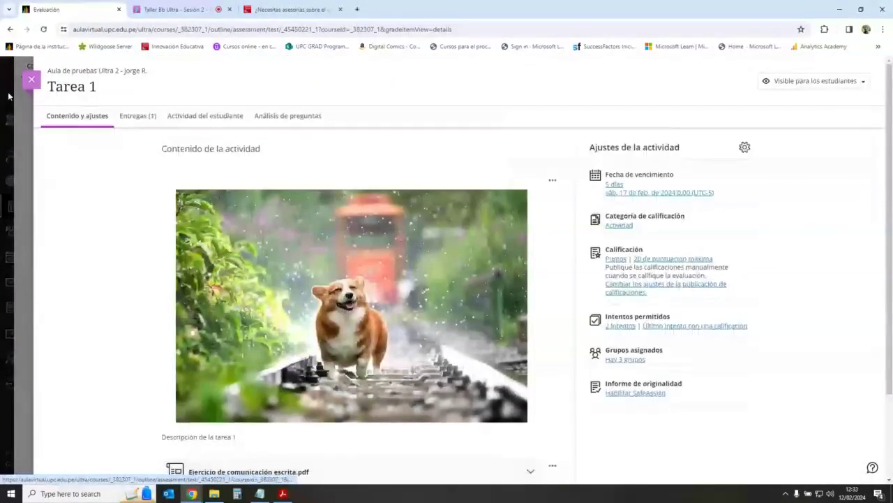
{"action": "left_click", "coordinate": [31, 79]}
{"action": "left_click", "coordinate": [381, 315]}
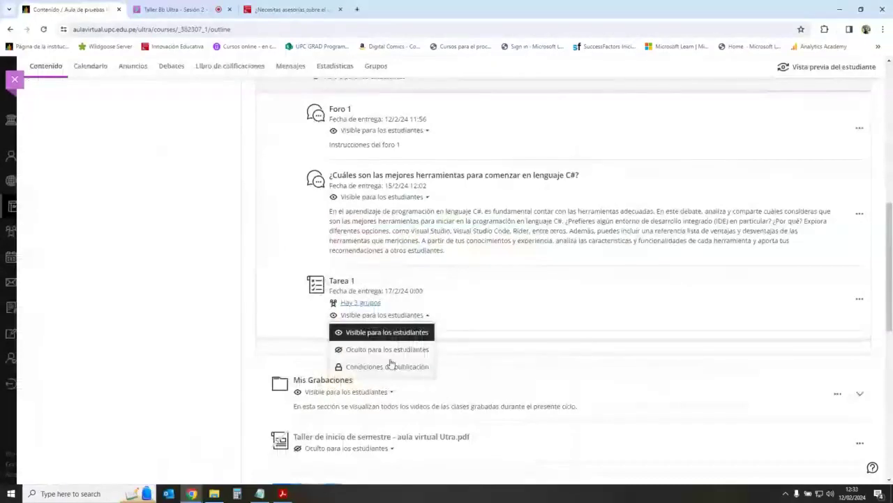
{"action": "left_click", "coordinate": [569, 326]}
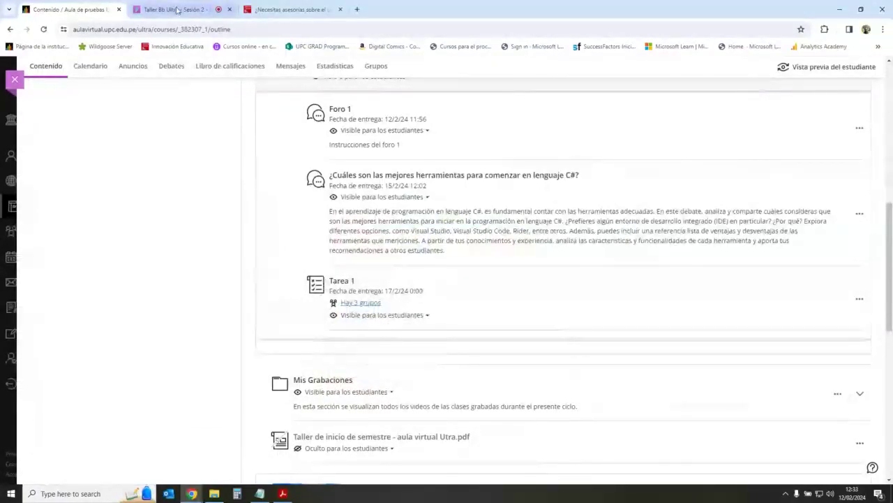
Step: Check the Class Collaborate session's chat for pending questions and review the course content page
{"action": "left_click", "coordinate": [177, 10]}
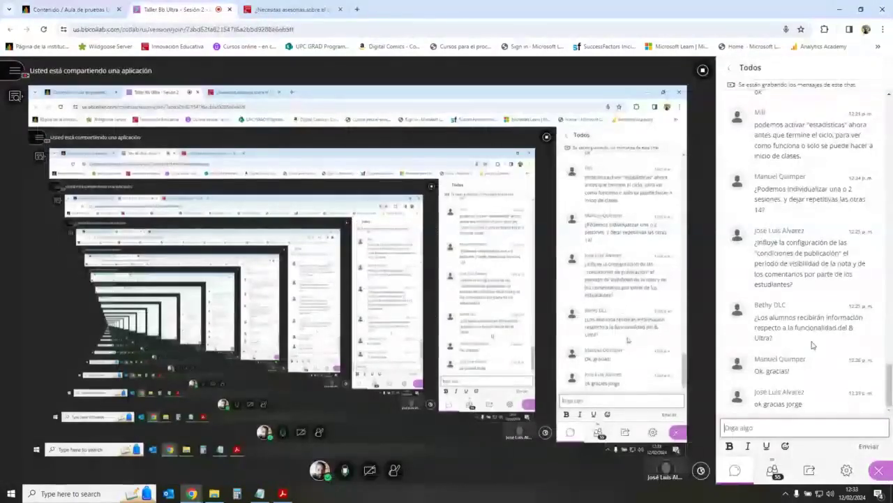
{"action": "left_click", "coordinate": [90, 10]}
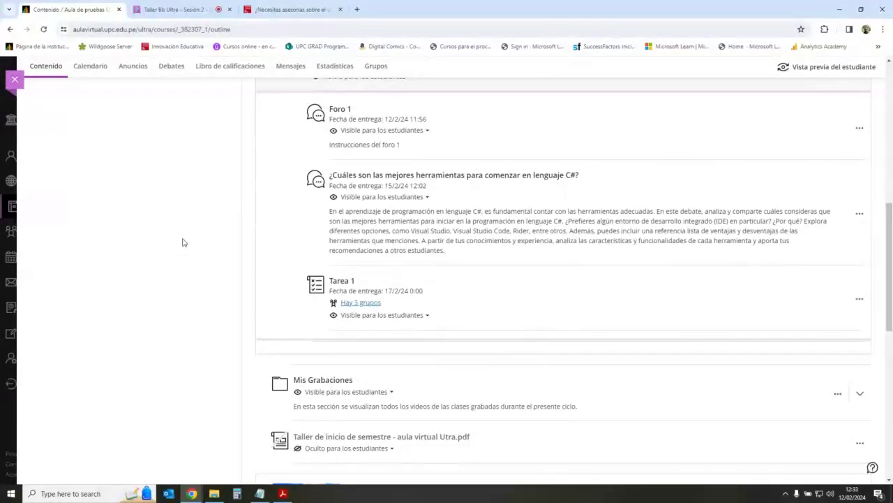
{"action": "scroll", "coordinate": [434, 358], "scroll_direction": "up", "scroll_amount": 1}
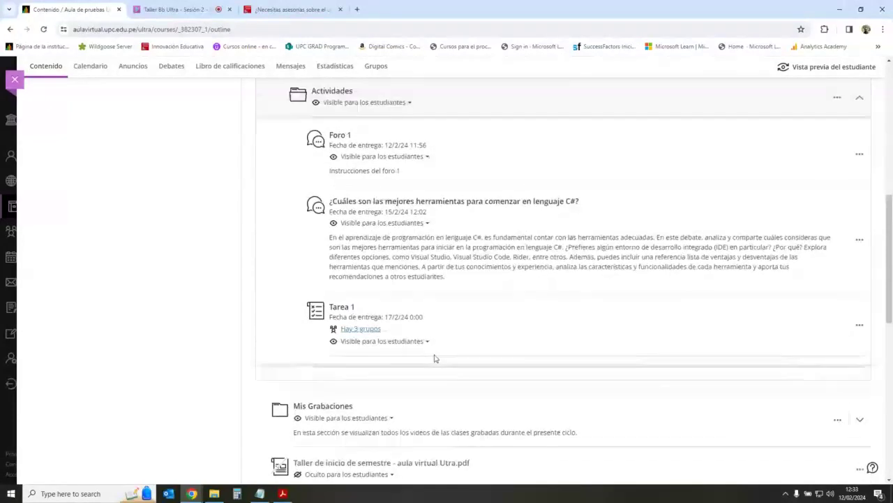
{"action": "scroll", "coordinate": [434, 358], "scroll_direction": "up", "scroll_amount": 6}
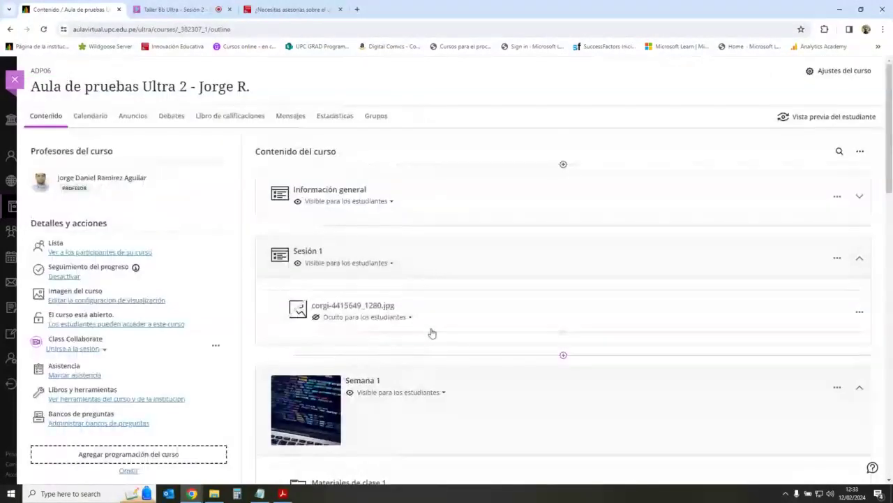
{"action": "scroll", "coordinate": [431, 305], "scroll_direction": "down", "scroll_amount": 3}
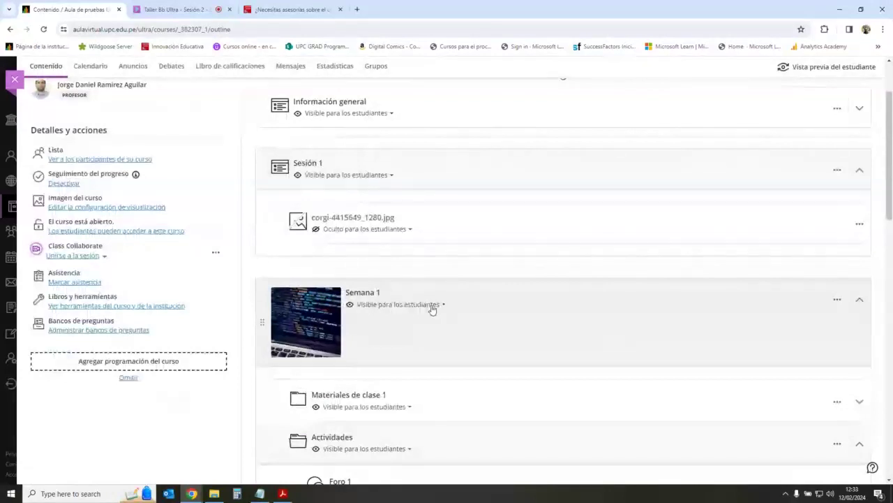
{"action": "scroll", "coordinate": [432, 310], "scroll_direction": "up", "scroll_amount": 3}
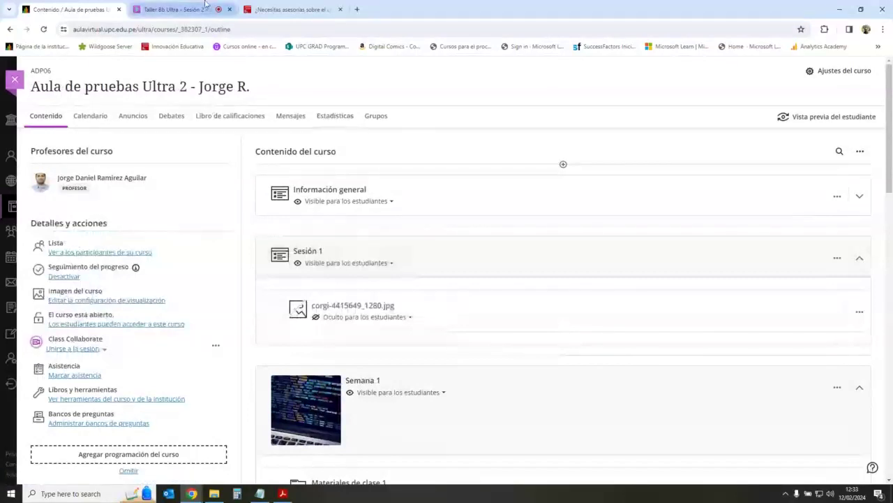
{"action": "left_click", "coordinate": [175, 9]}
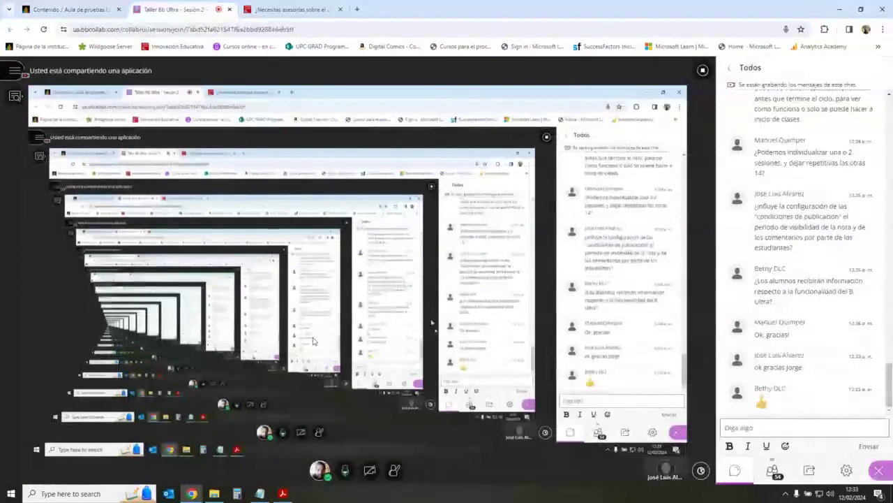
{"action": "left_click", "coordinate": [215, 493]}
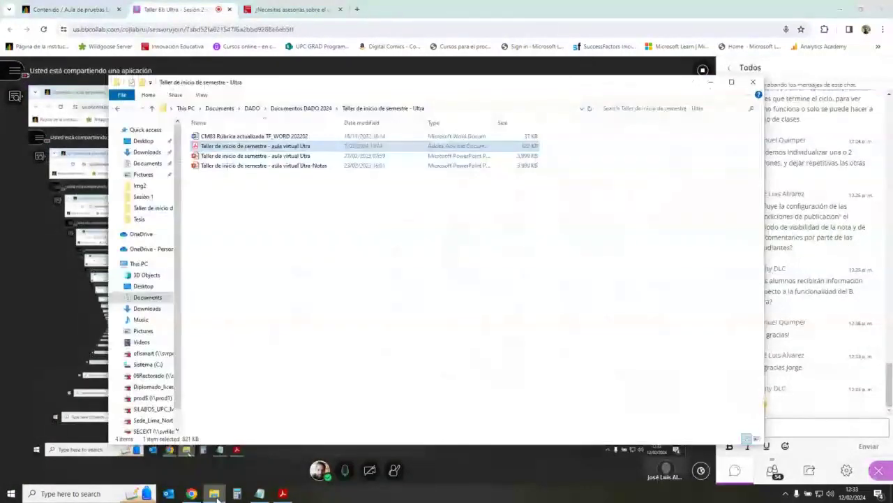
{"action": "left_click", "coordinate": [215, 494]}
{"action": "left_click", "coordinate": [260, 493]}
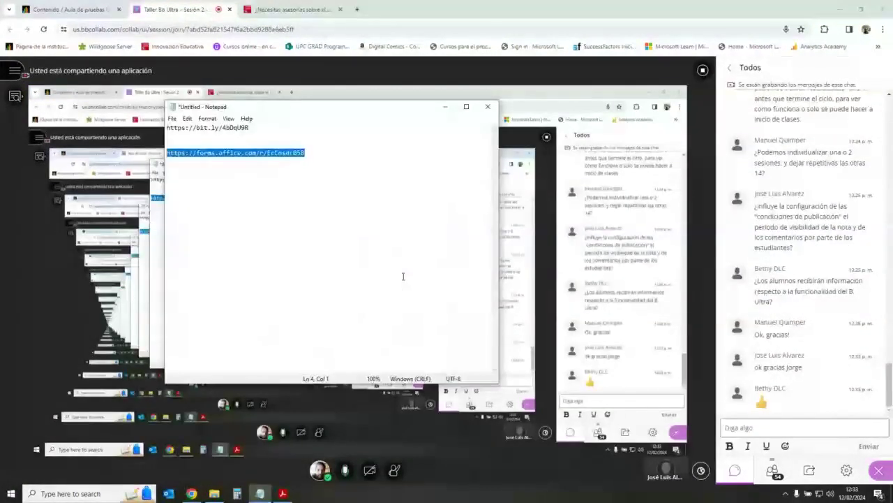
{"action": "left_click", "coordinate": [797, 427]}
{"action": "type", "text": "https://forms.office.com/r/EcCnsdc058"}
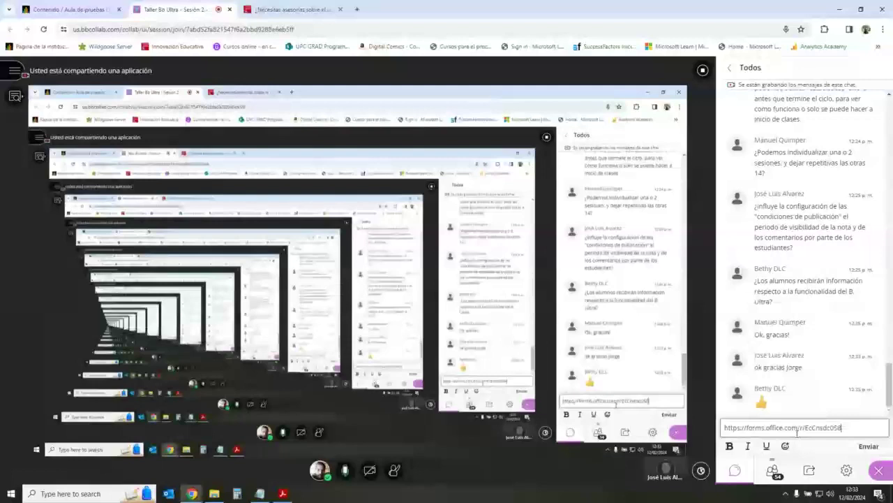
{"action": "key", "text": "Return"}
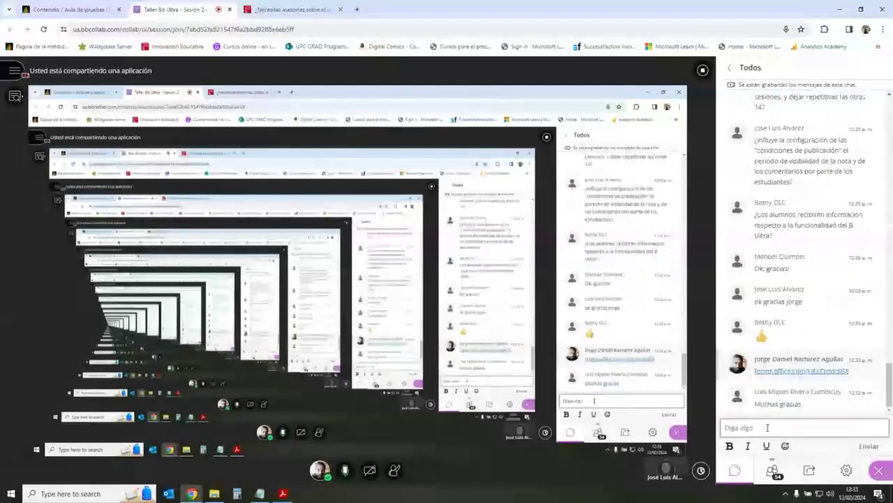